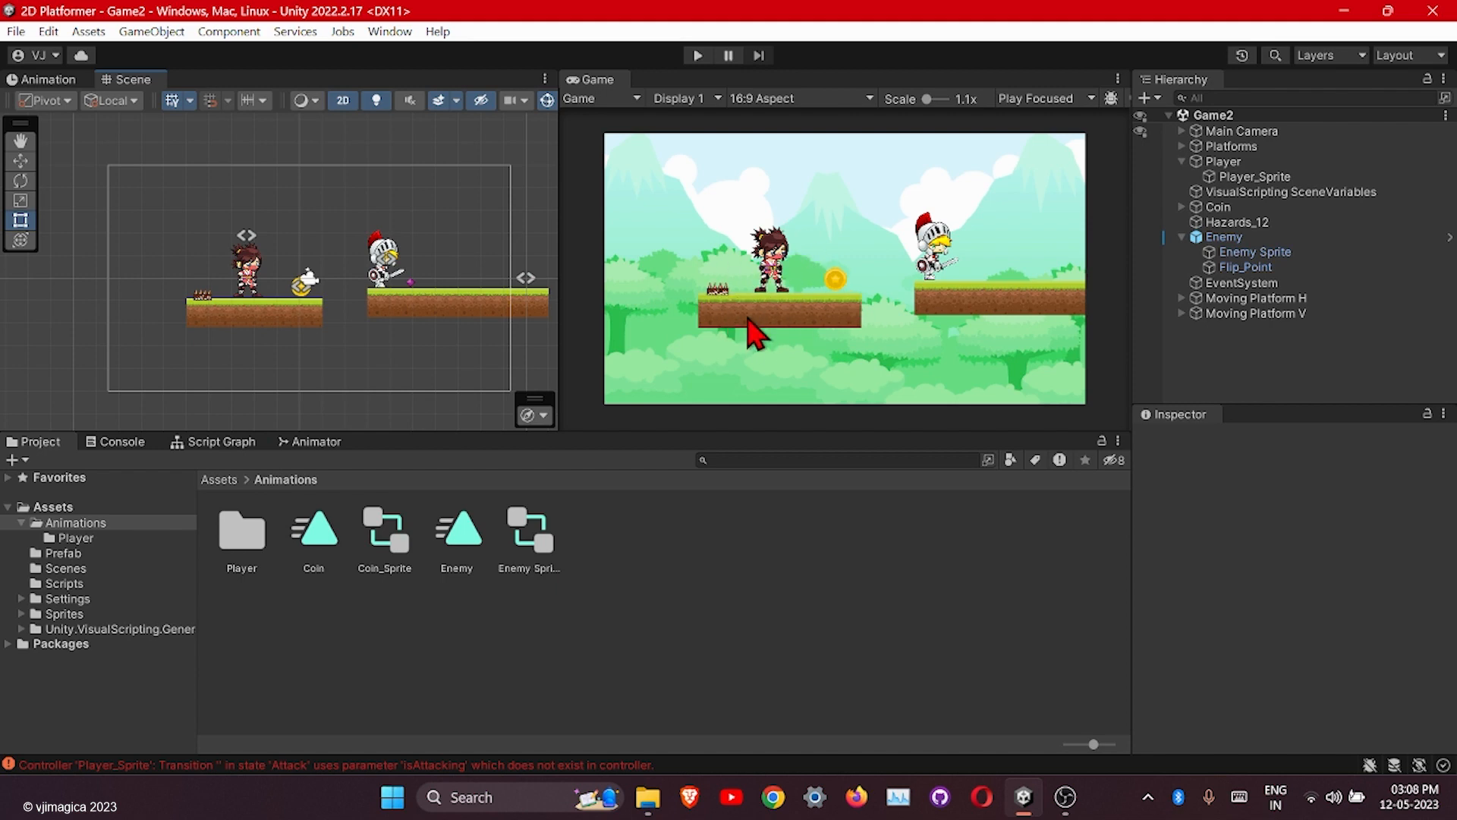
Create a new animation clip named Attack for Player_Sprite and save it in the Assets/Animations/Player folder.
click(1263, 179)
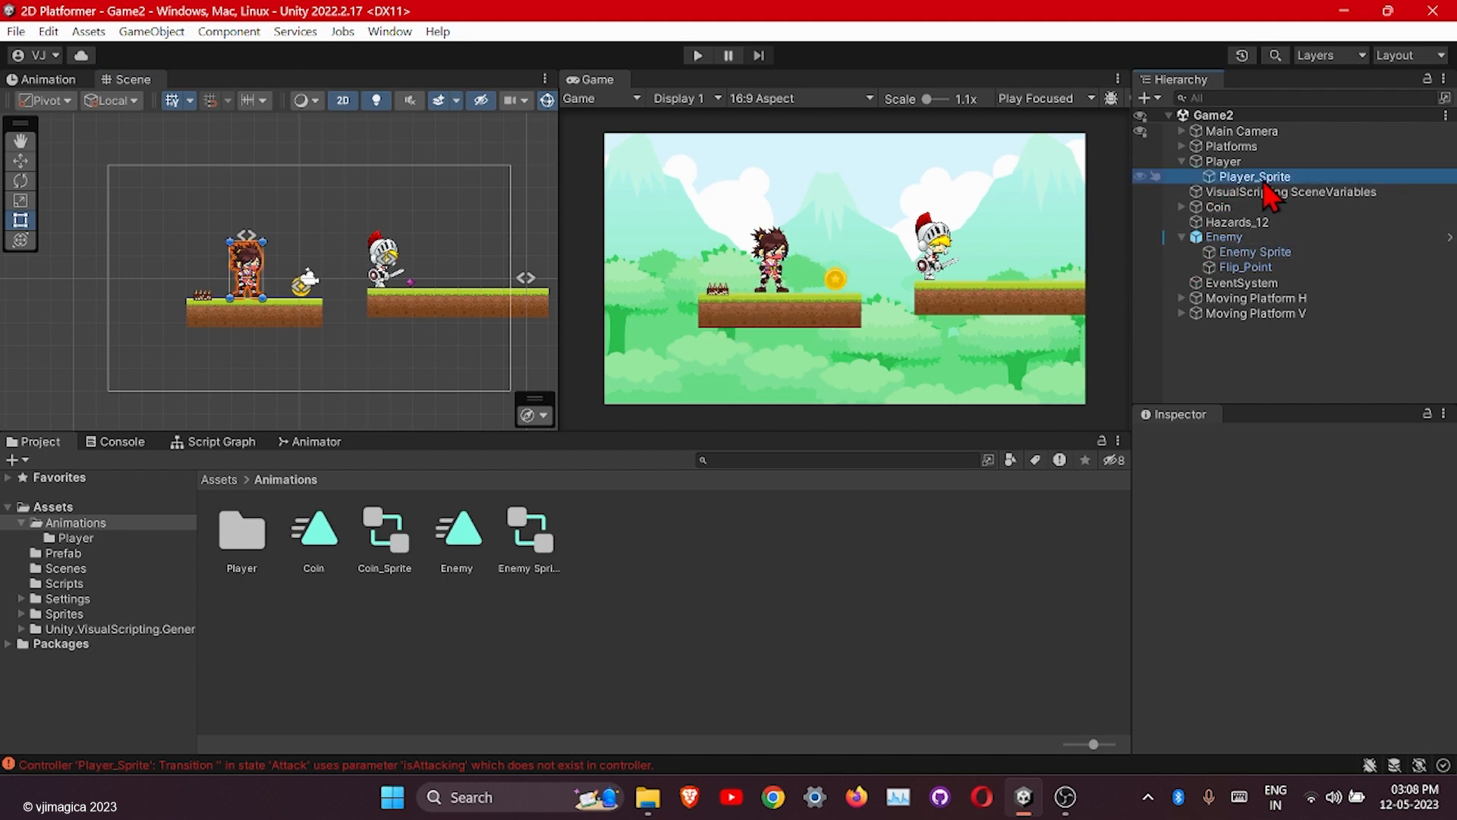
click(48, 81)
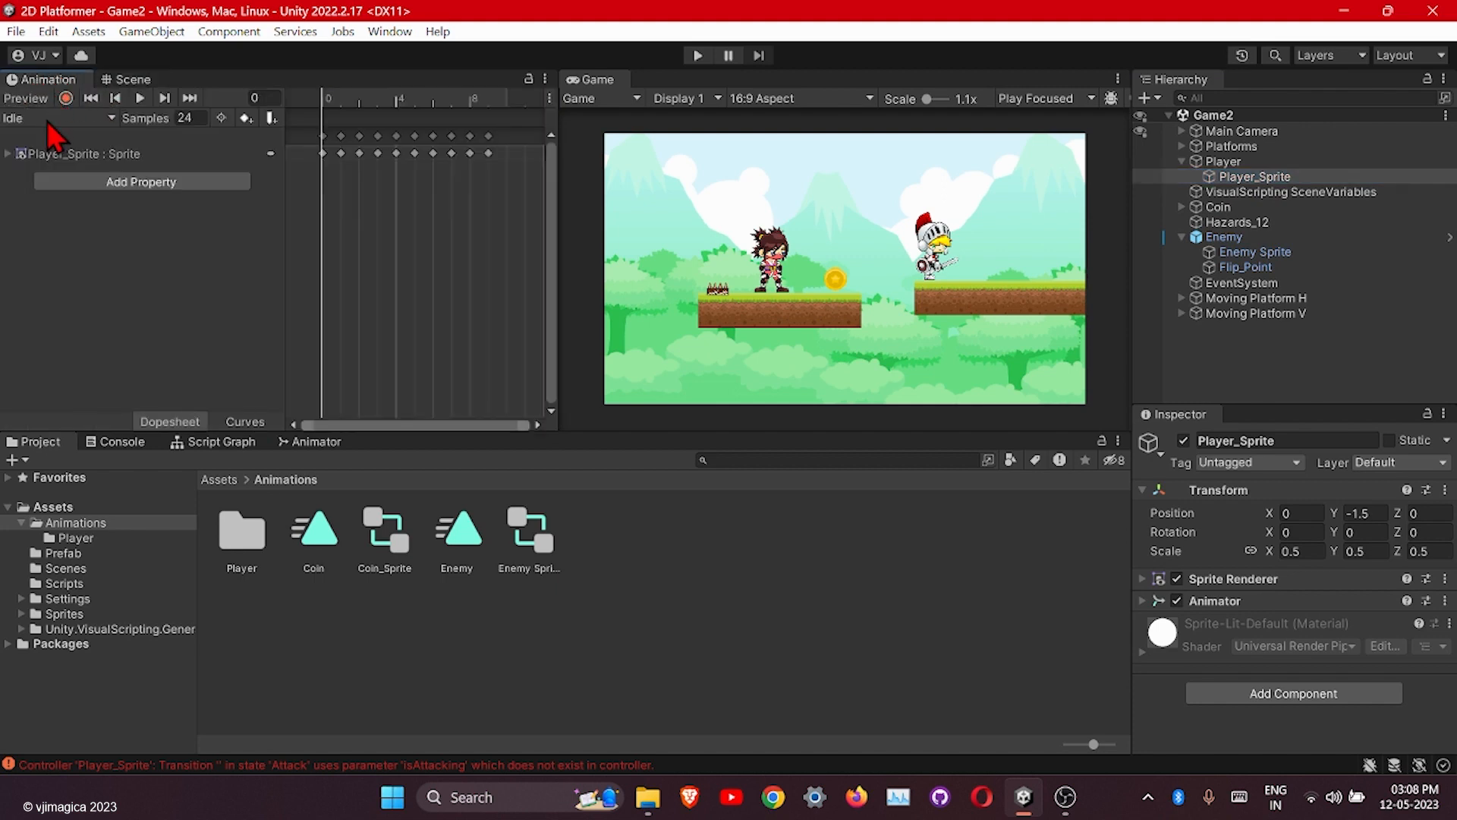
click(54, 118)
click(85, 230)
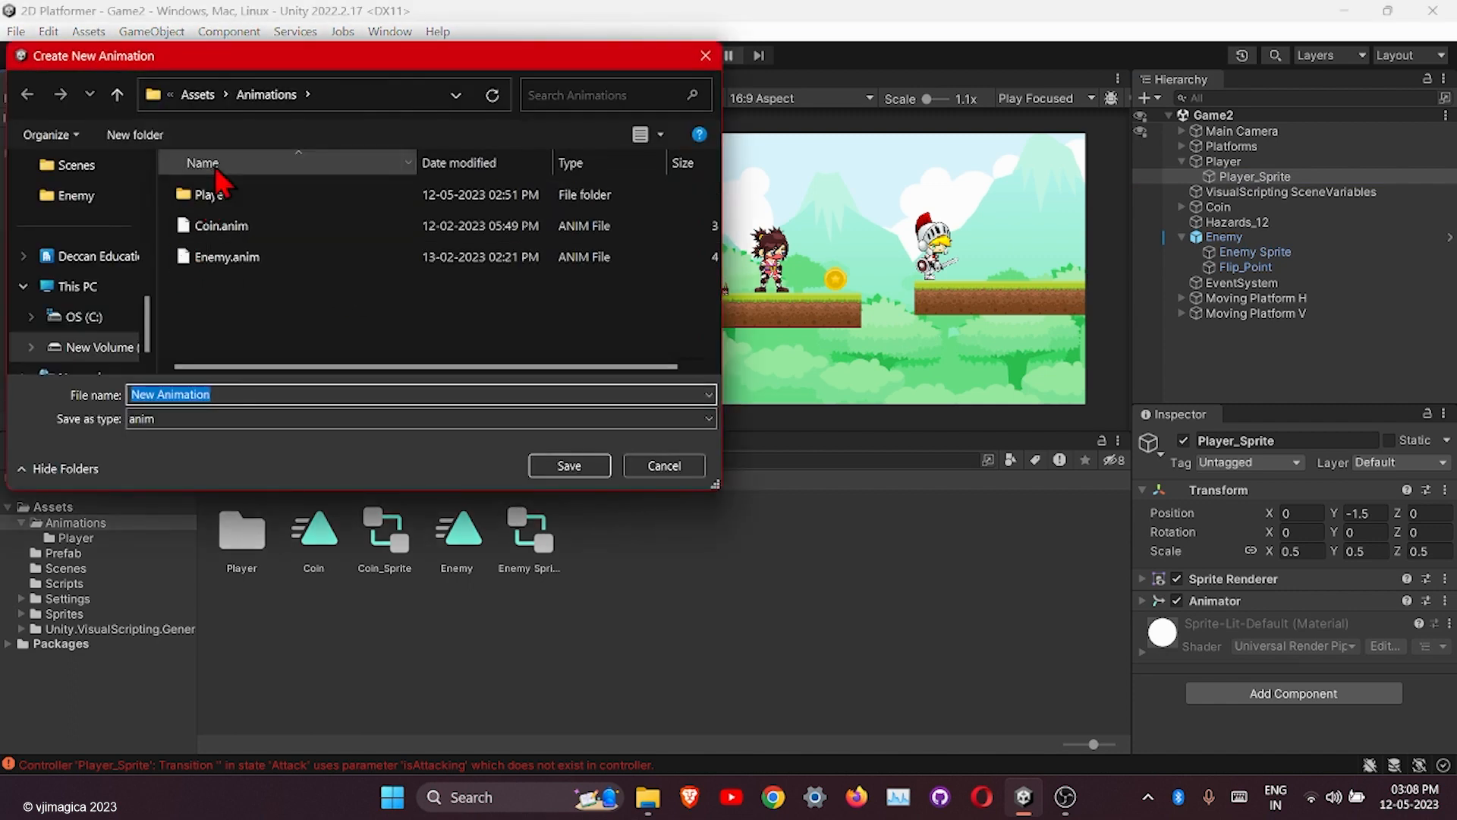
click(206, 96)
double_click(227, 196)
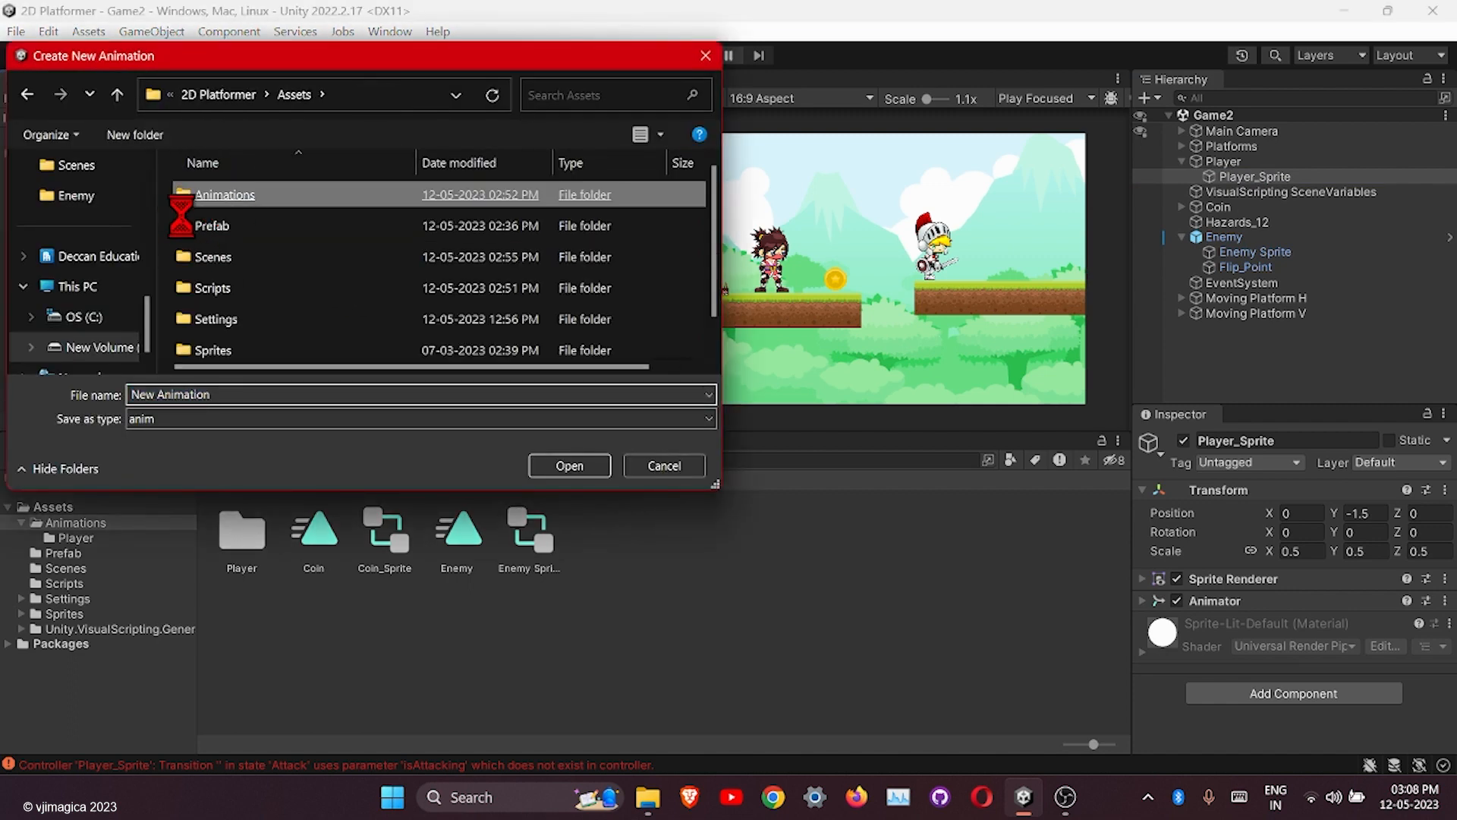
double_click(227, 199)
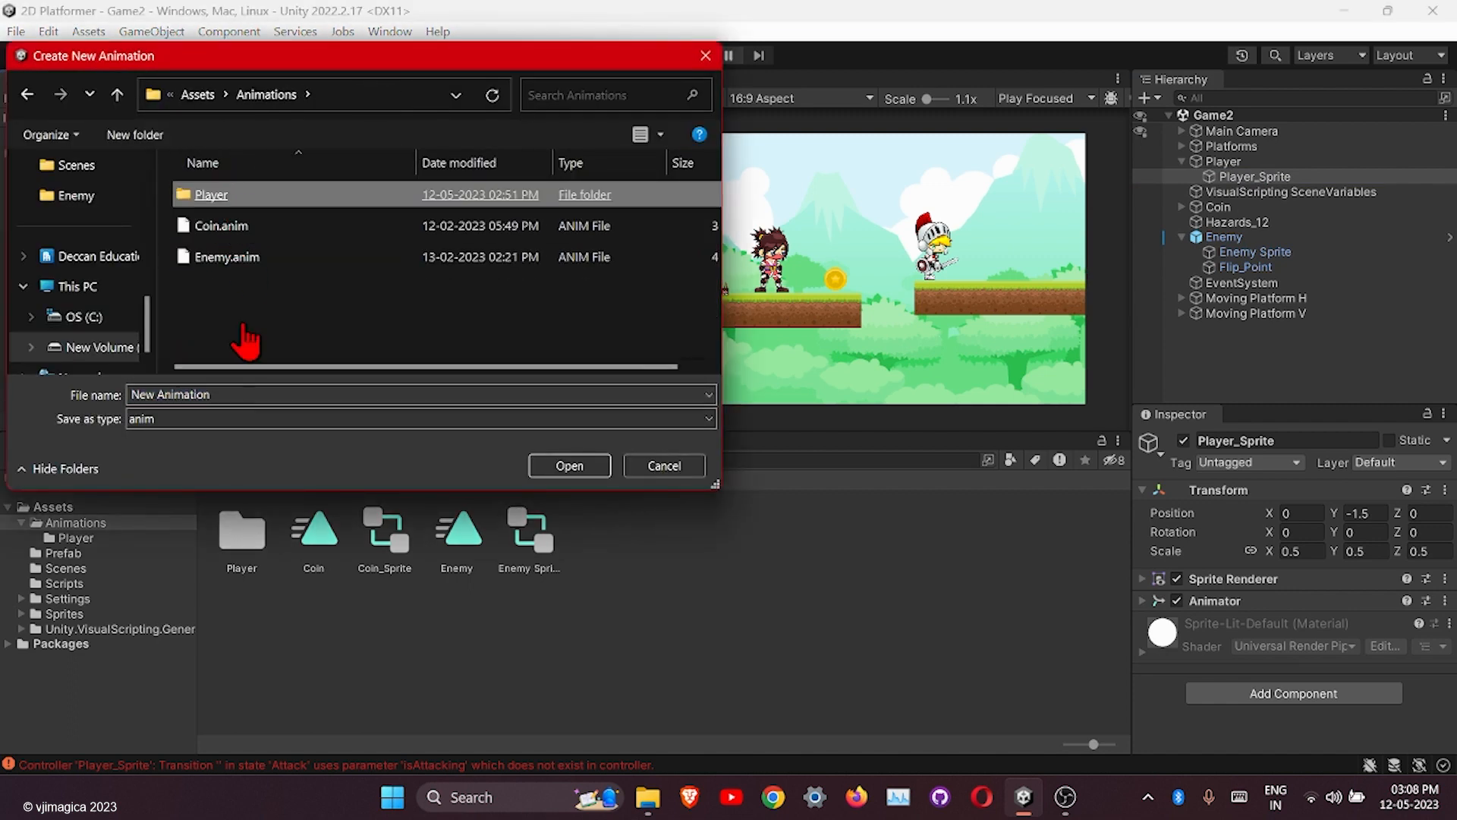
triple_click(257, 388)
text(Attack)
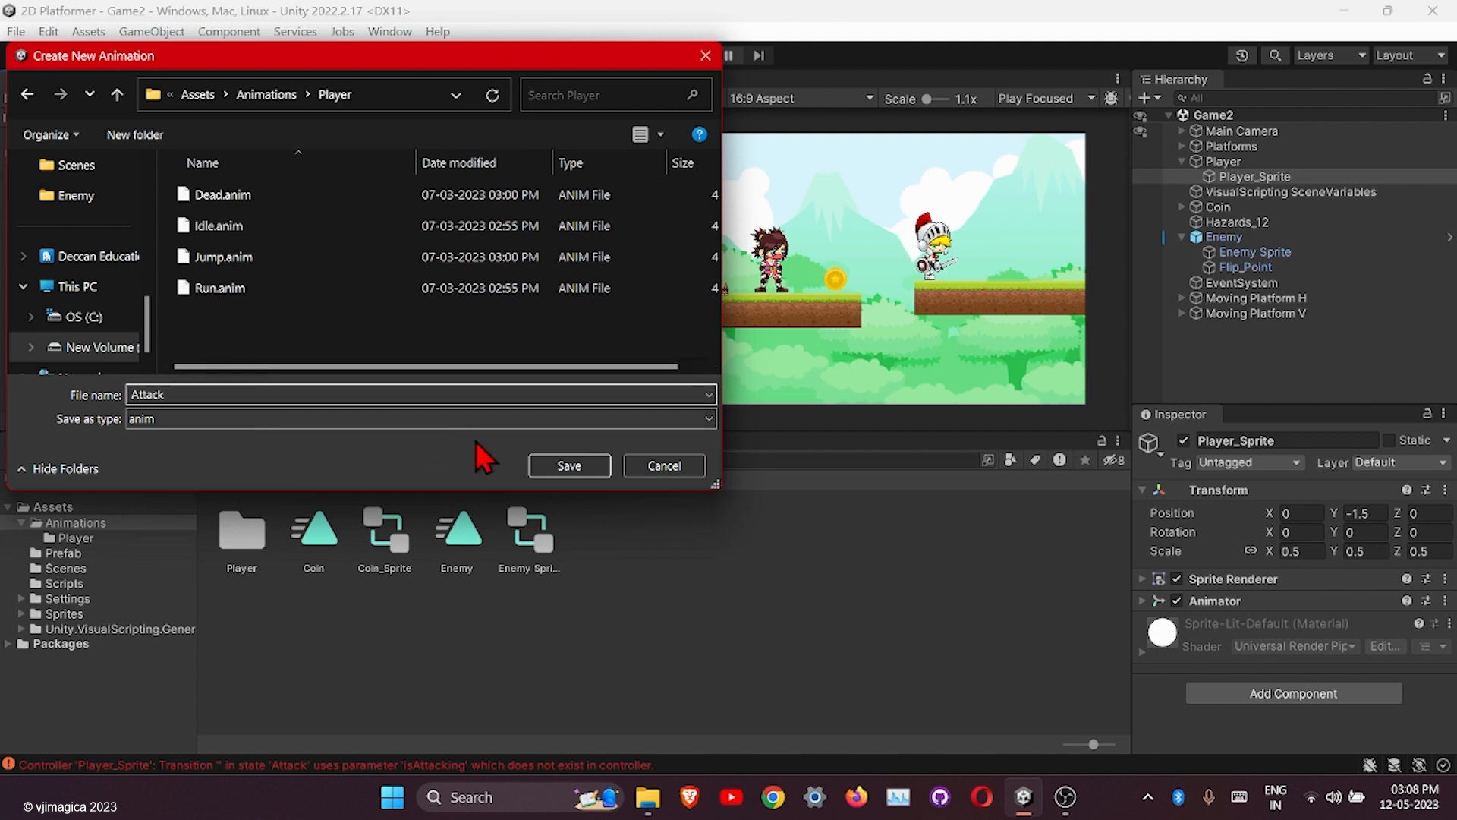
click(543, 466)
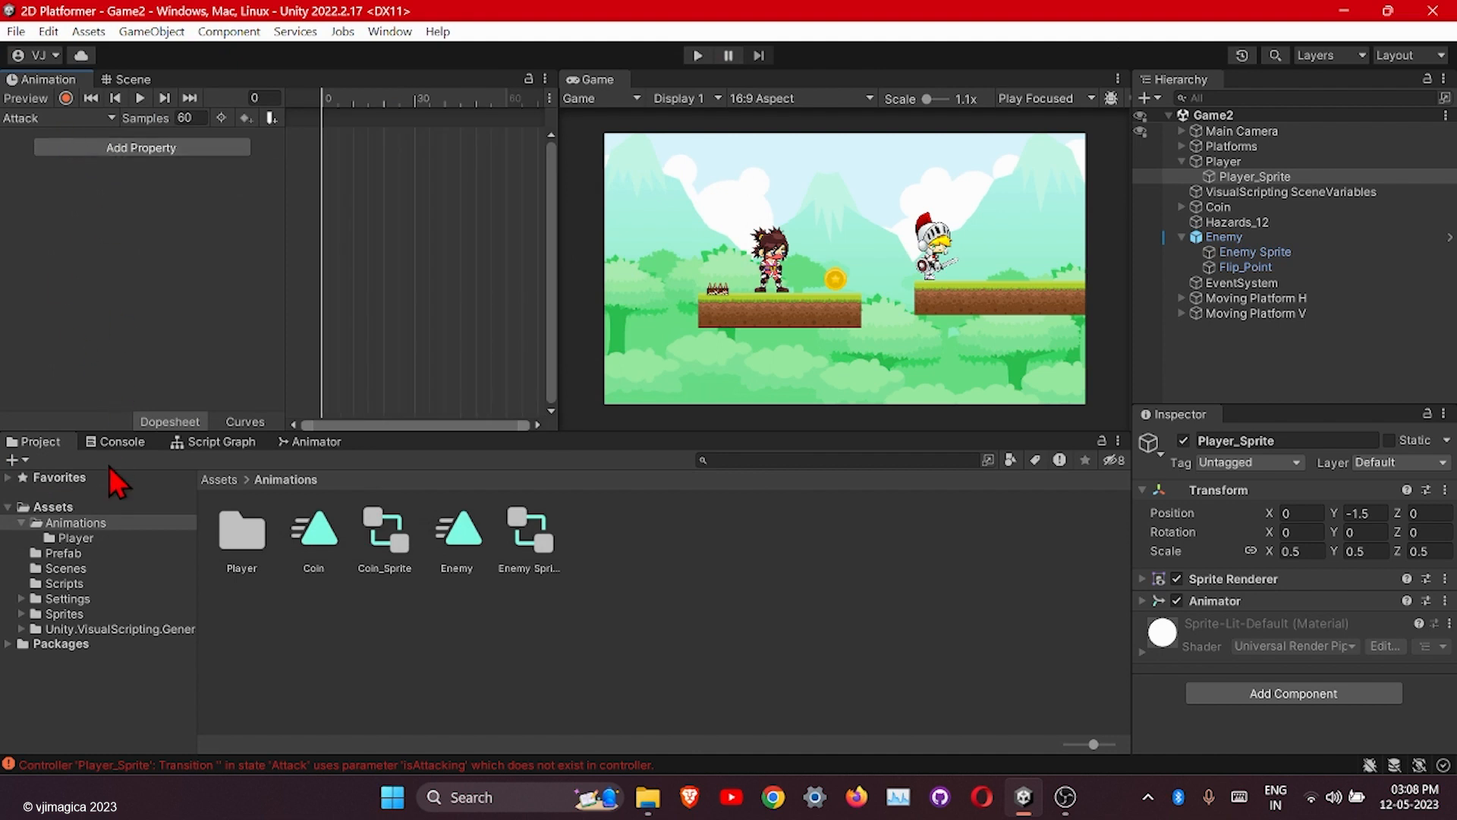
With keyframe recording on, add all ten Attack sprites from Sprites/Player to the Attack clip's timeline.
click(76, 613)
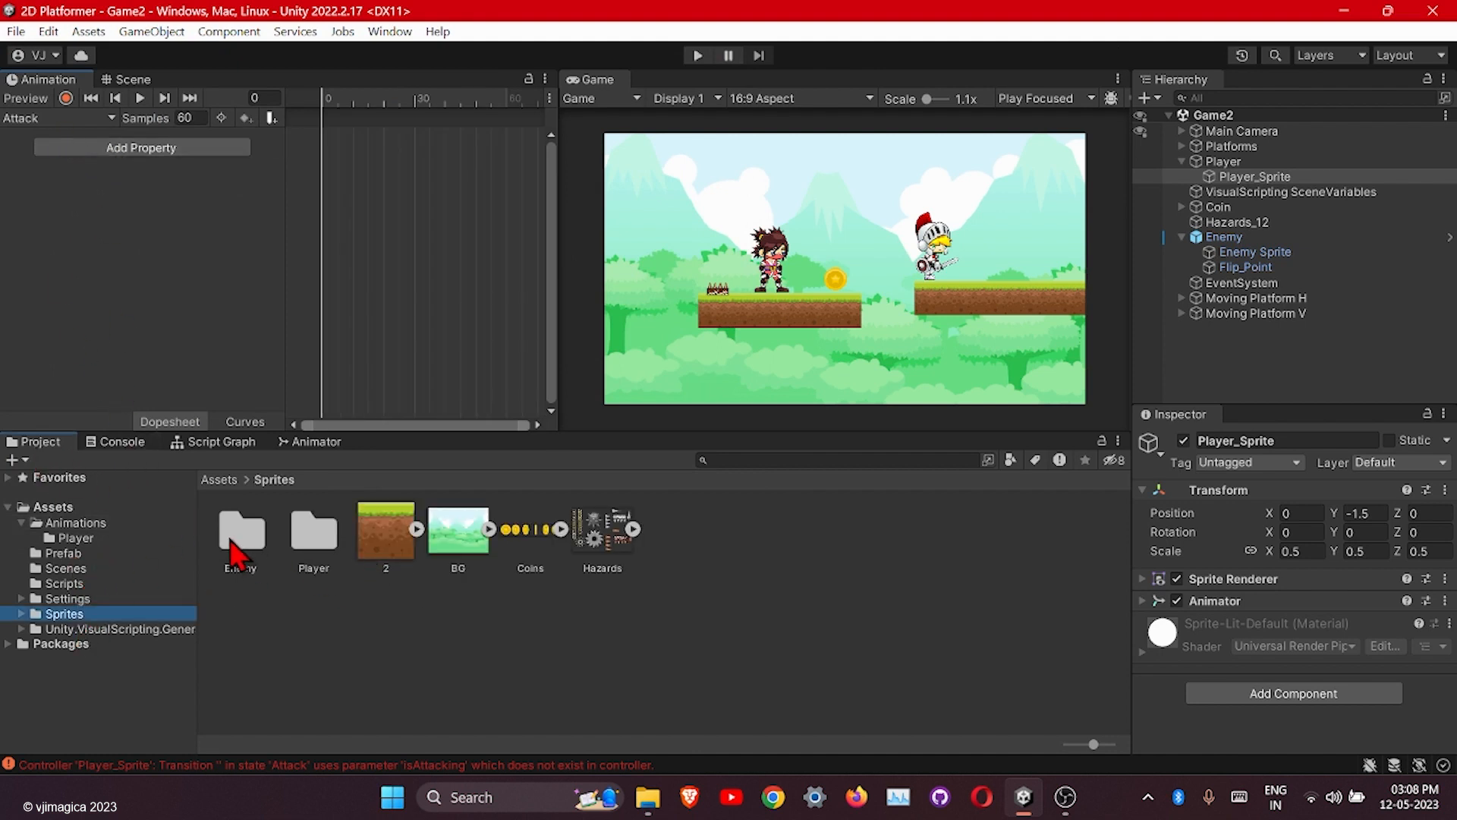
double_click(312, 541)
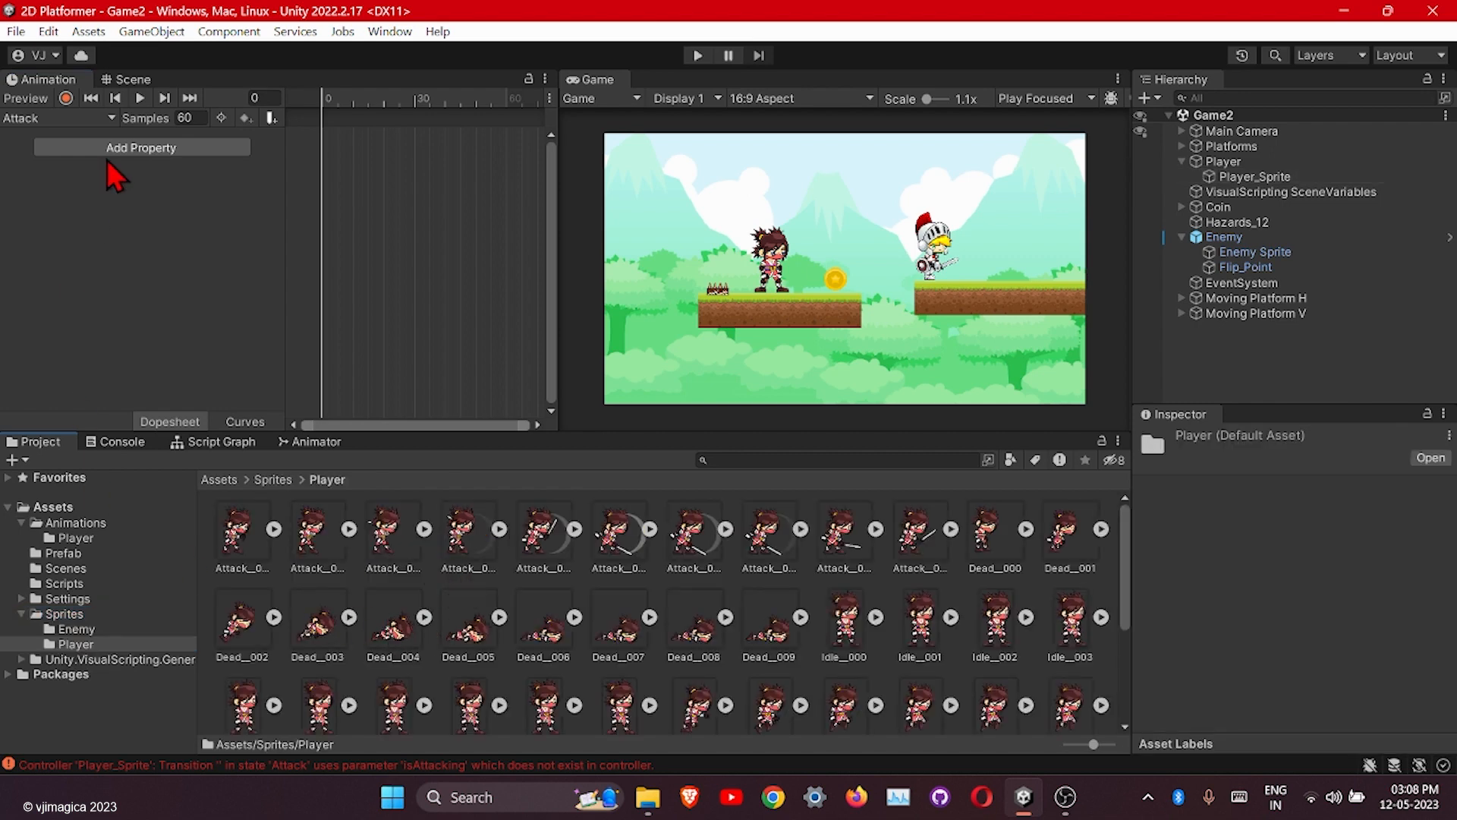
click(66, 98)
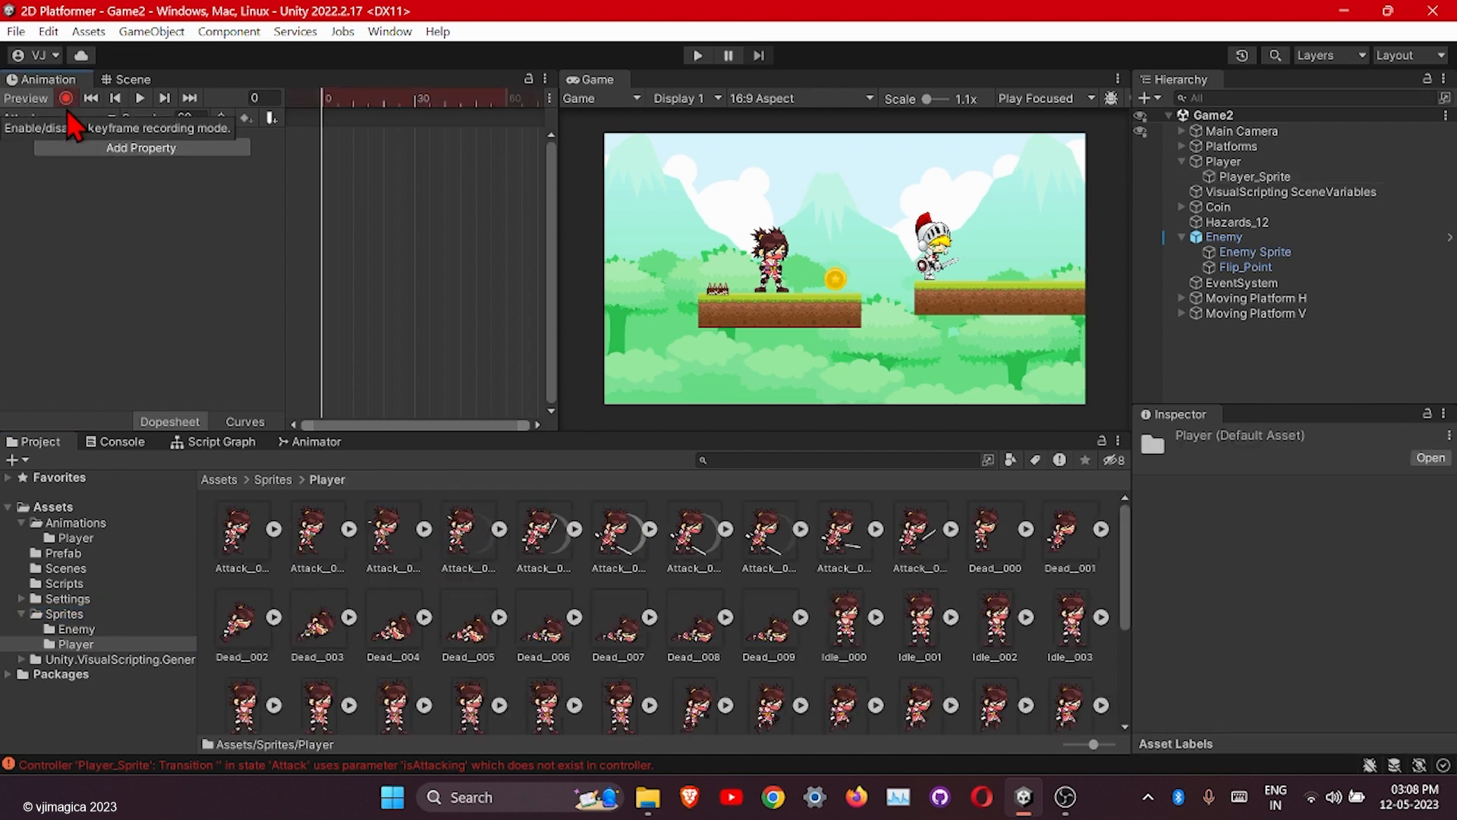
click(241, 561)
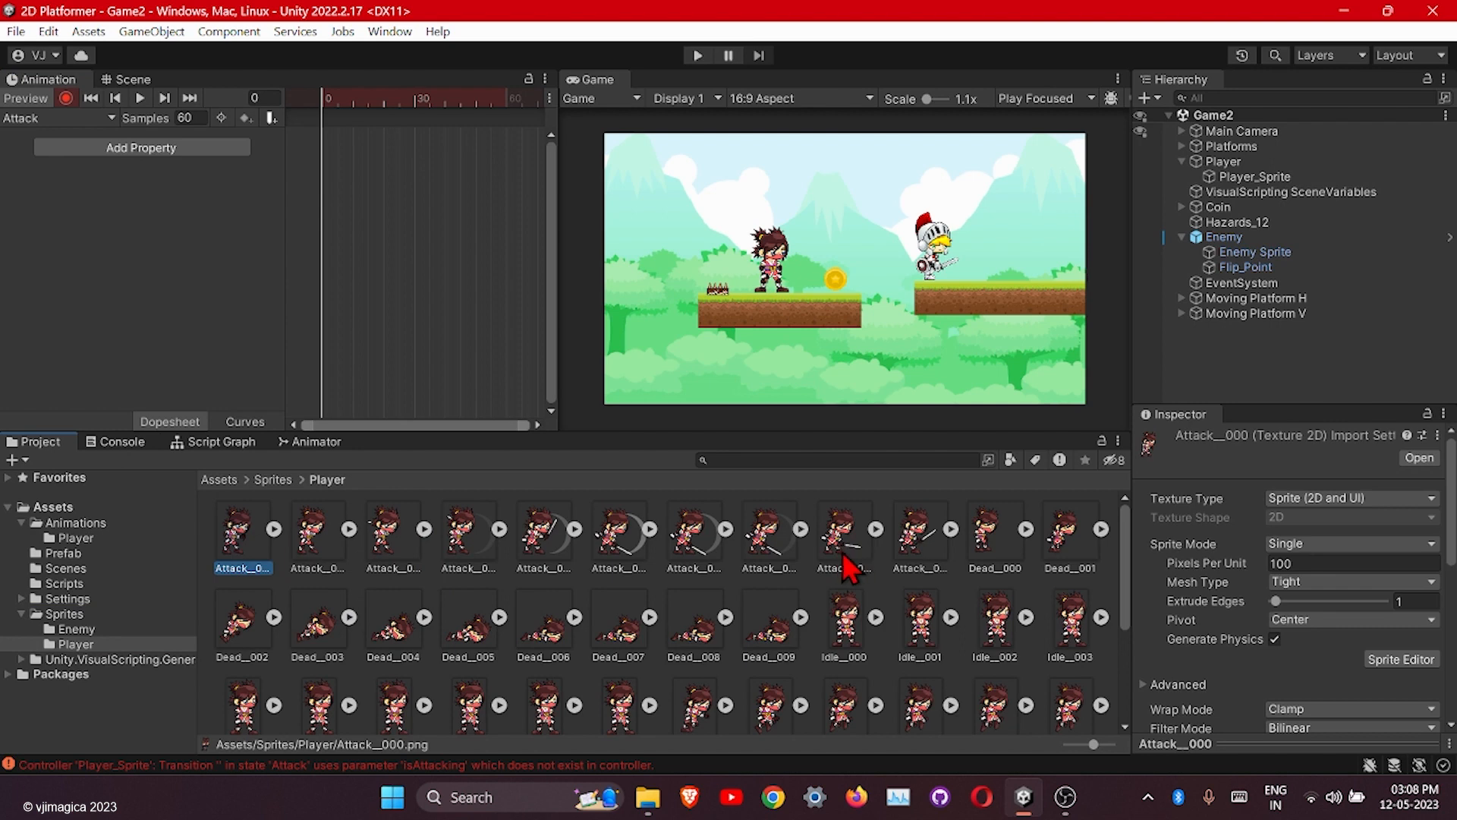
shift+click(910, 560)
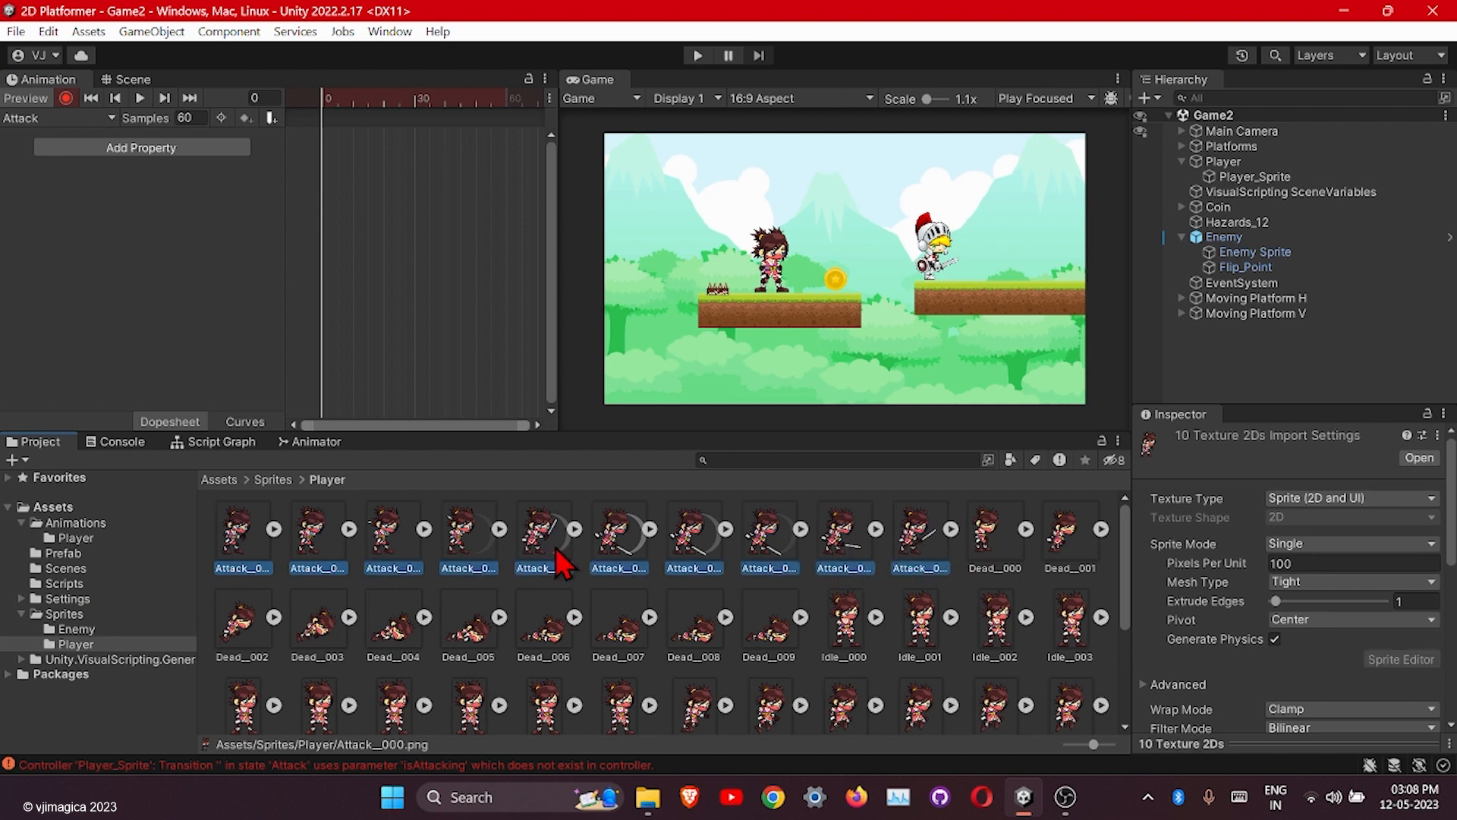
drag(286, 471, 361, 144)
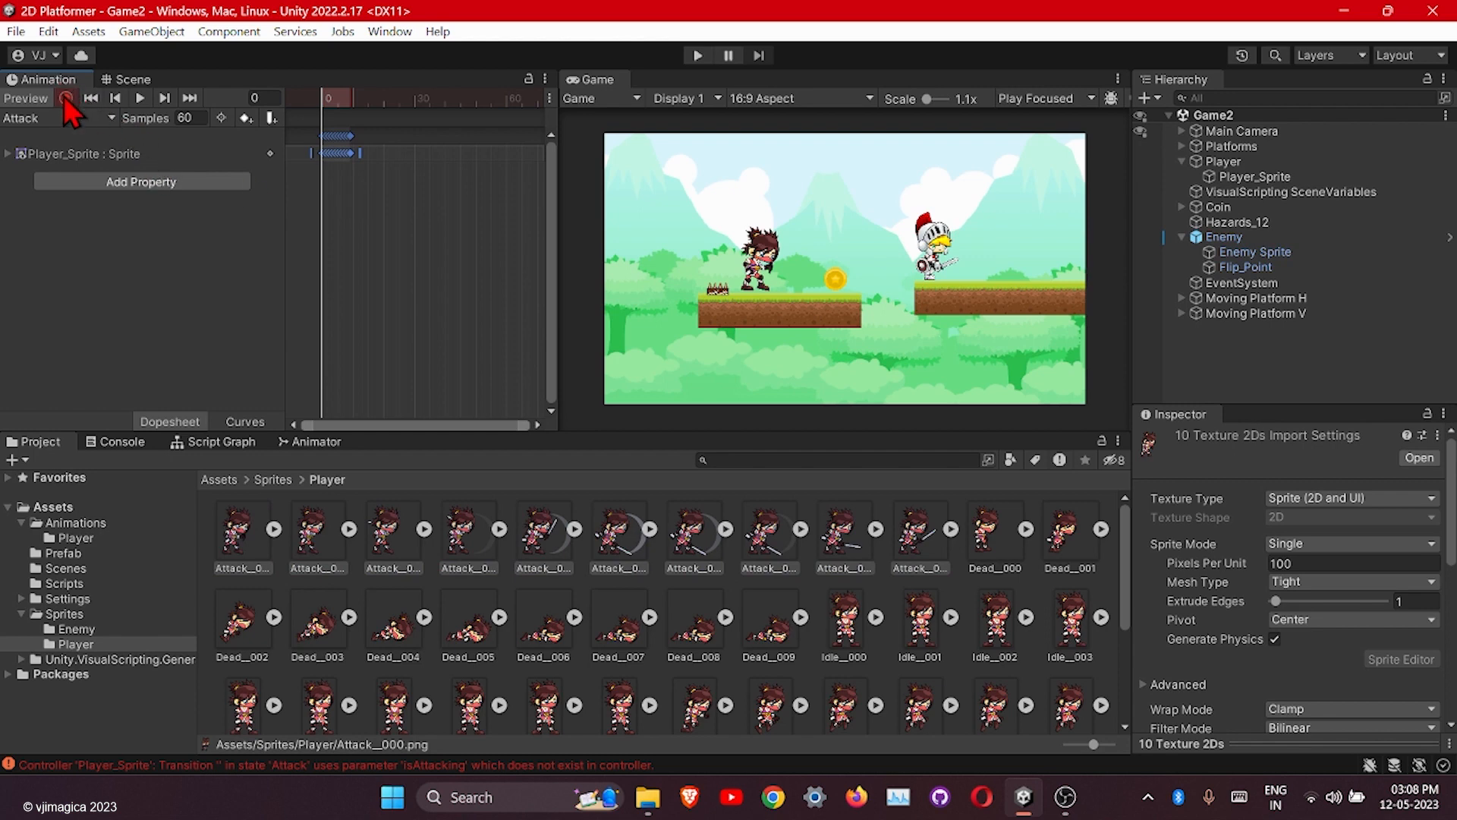
Set the Attack clip's sample rate to 24 and preview its playback.
click(205, 119)
key(Return)
click(147, 97)
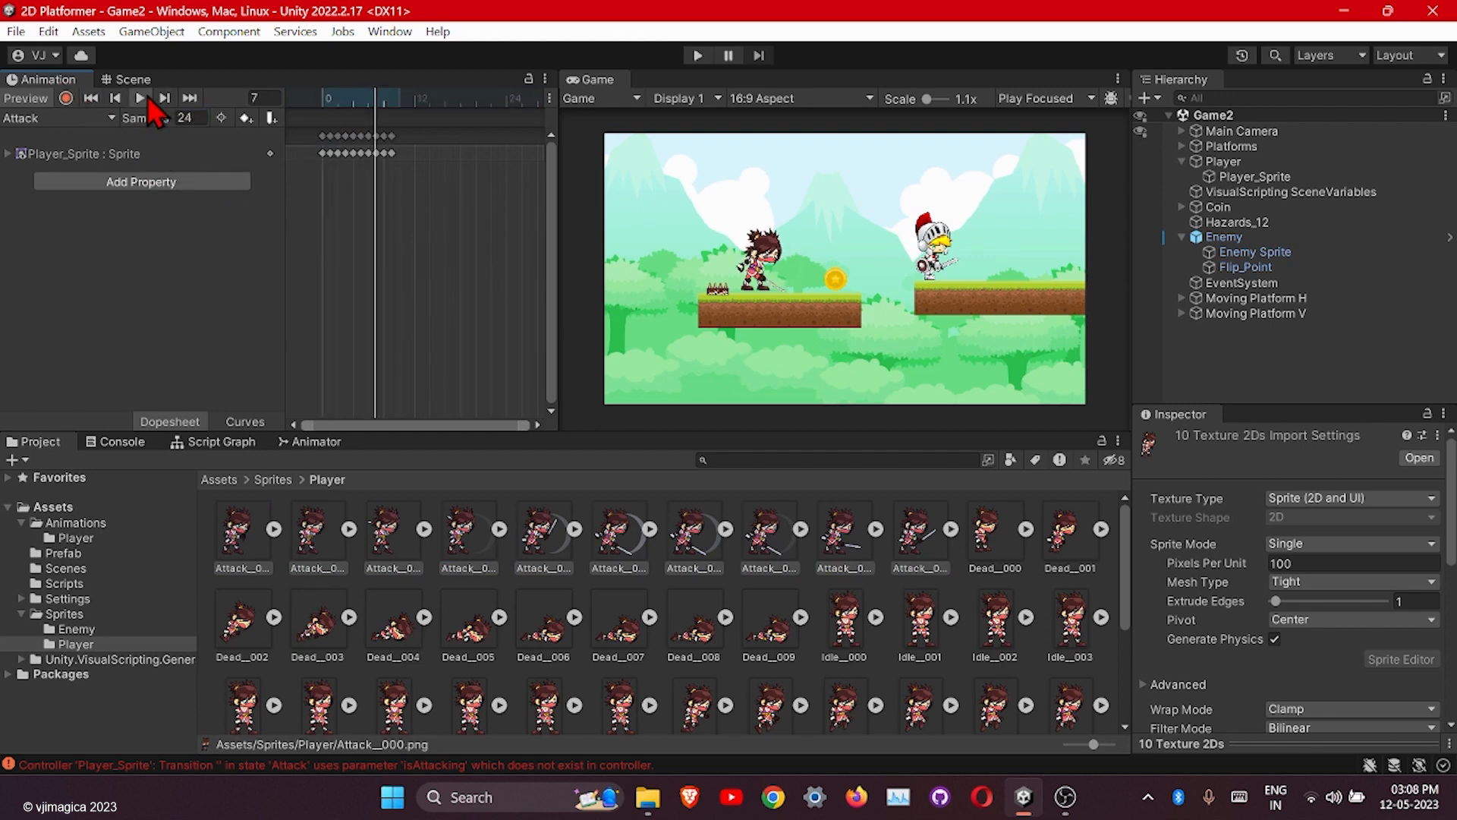
click(145, 97)
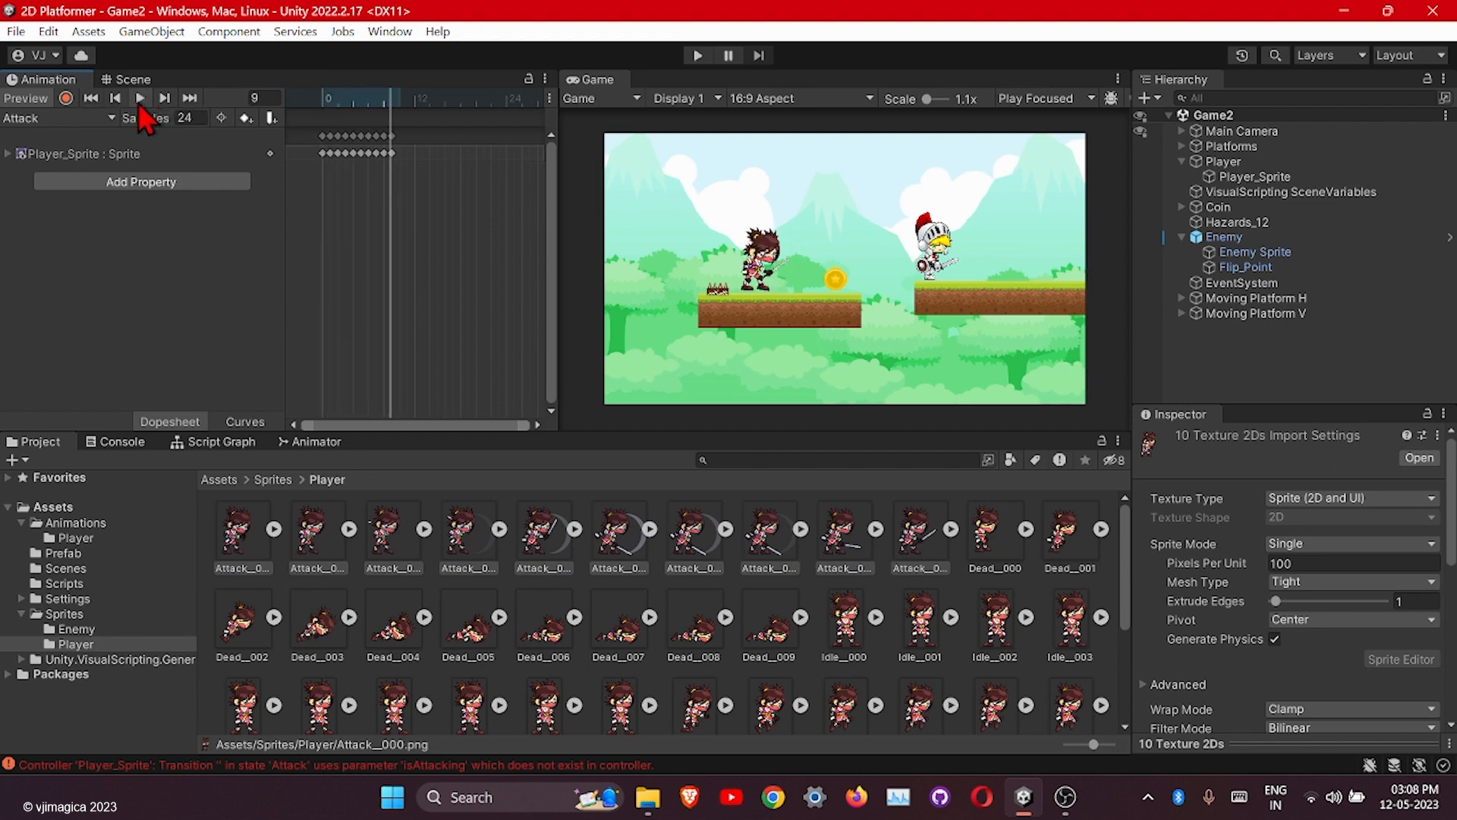
Display Player_Sprite's state machine in the Animator.
click(299, 443)
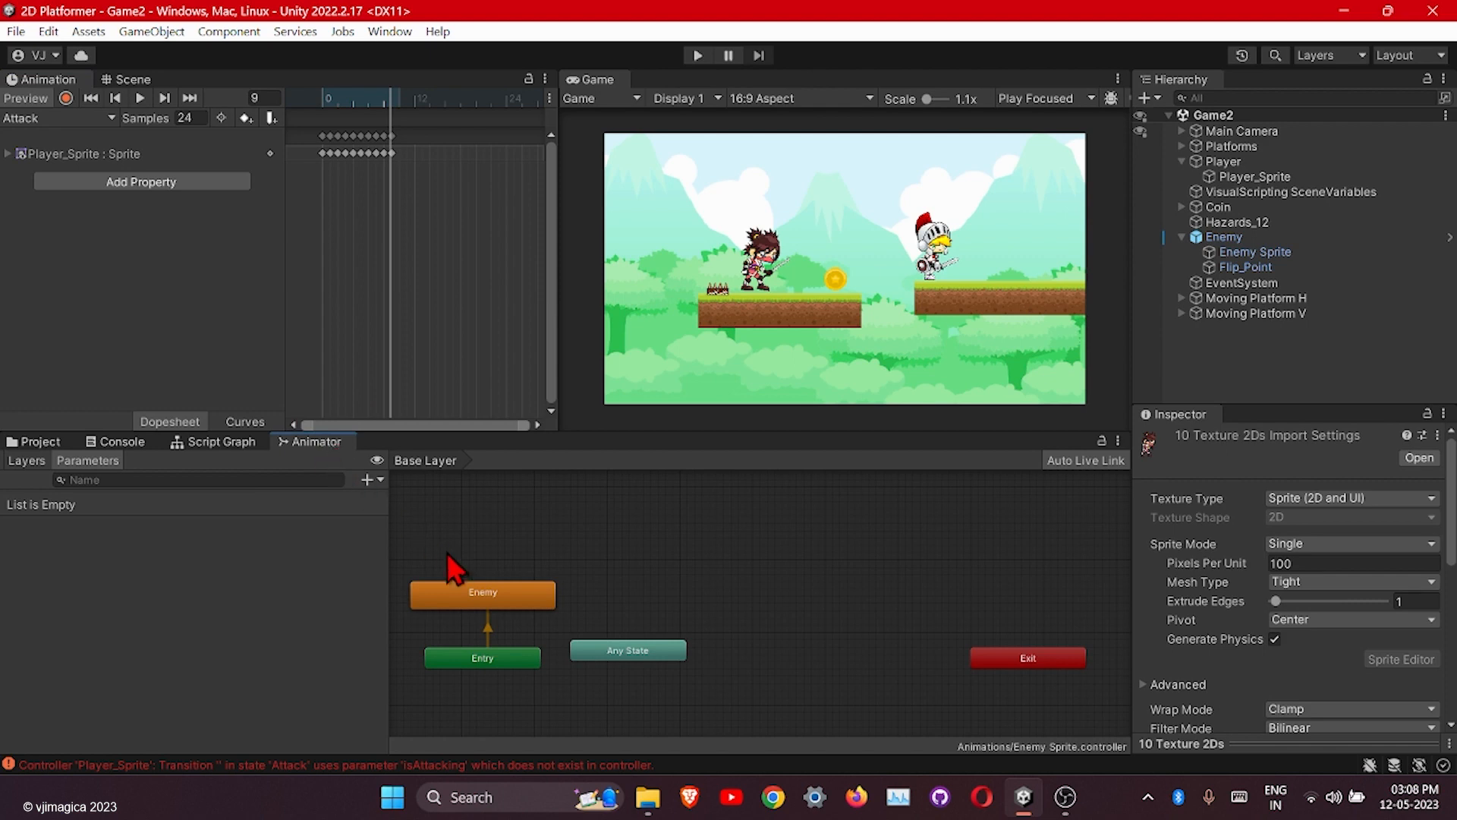
middle_drag(539, 585, 800, 585)
scroll(730, 622, down, 5)
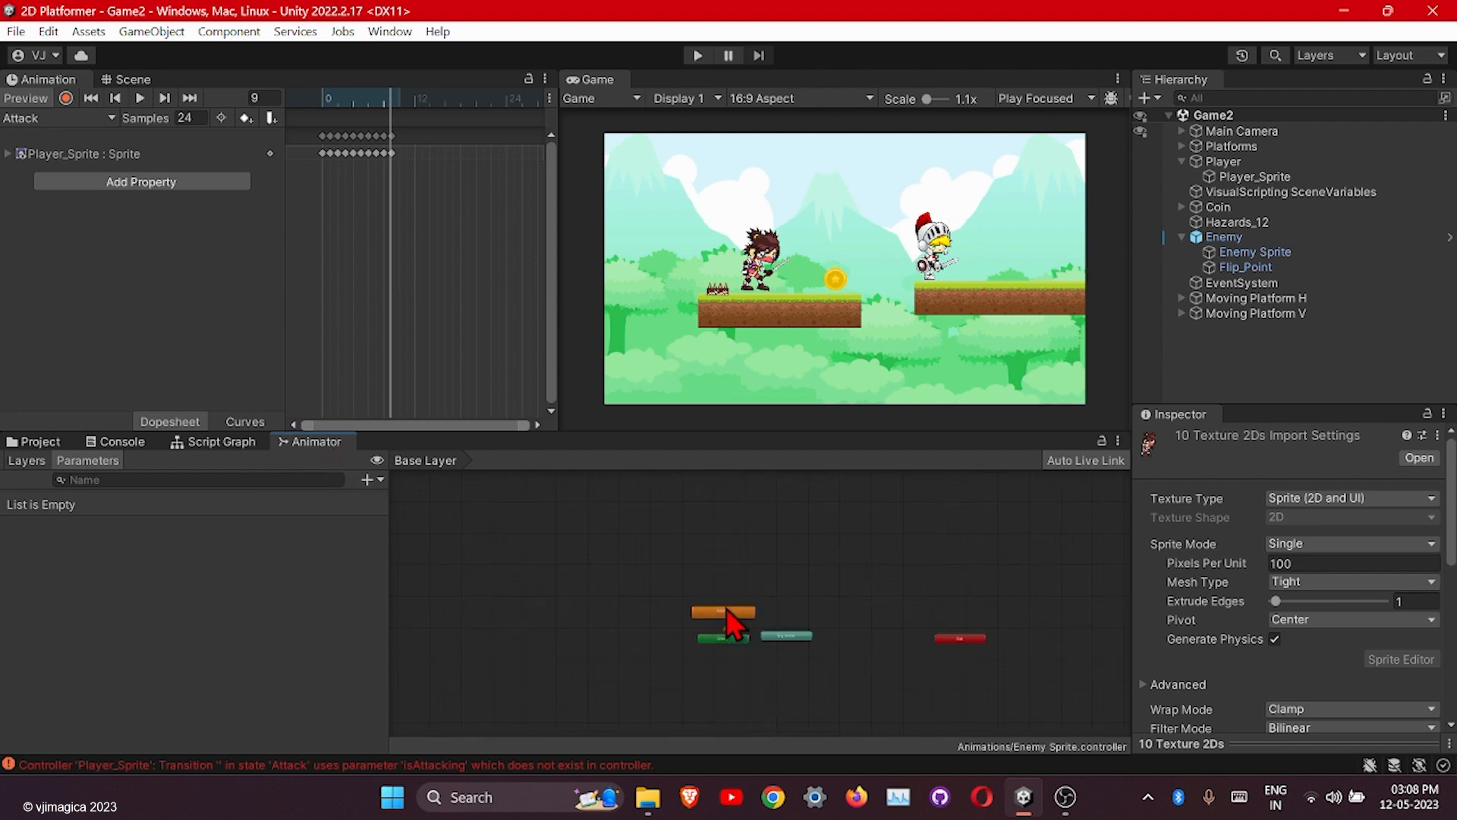
scroll(777, 607, up, 5)
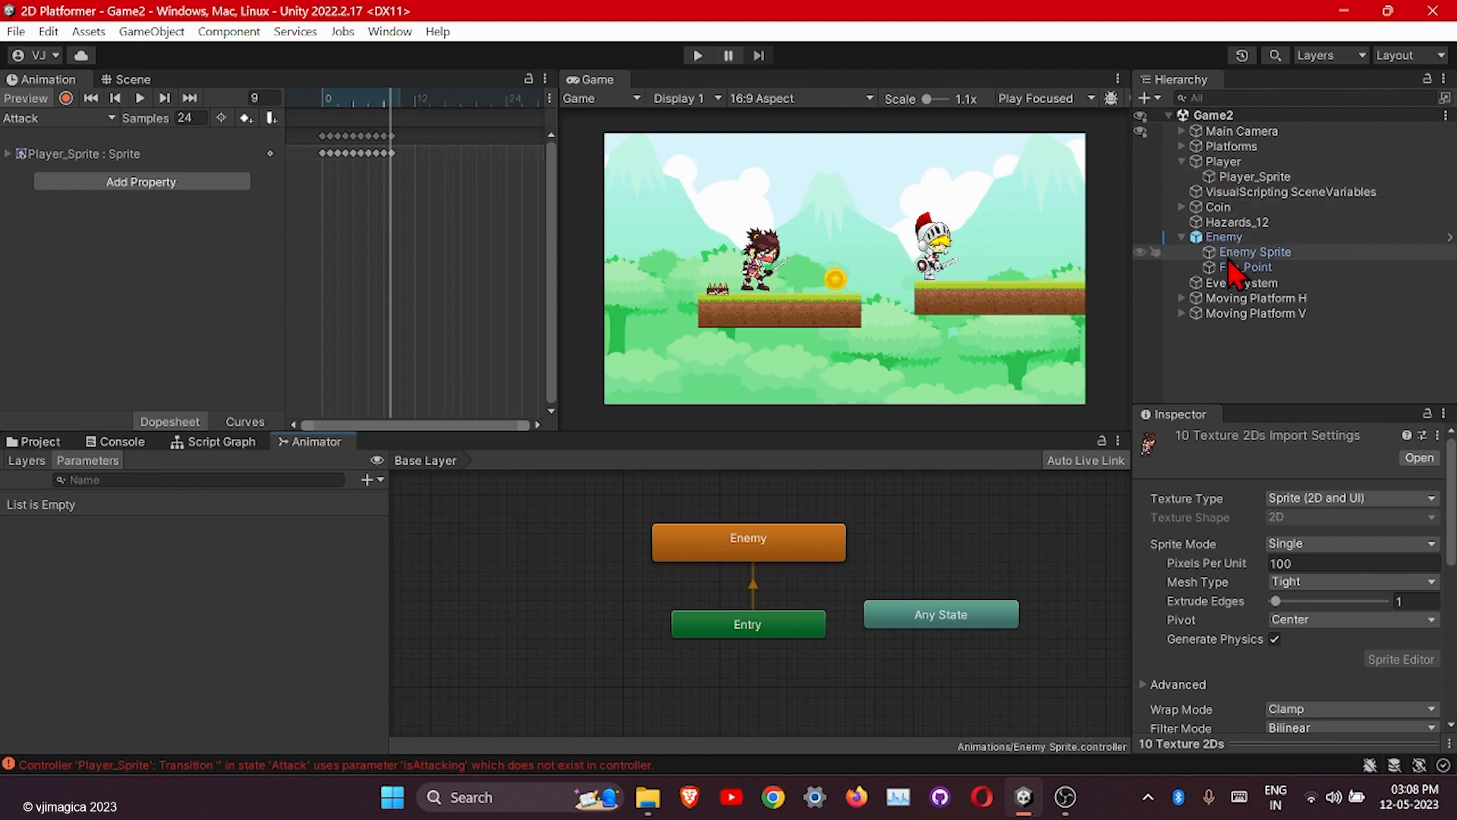
click(1252, 252)
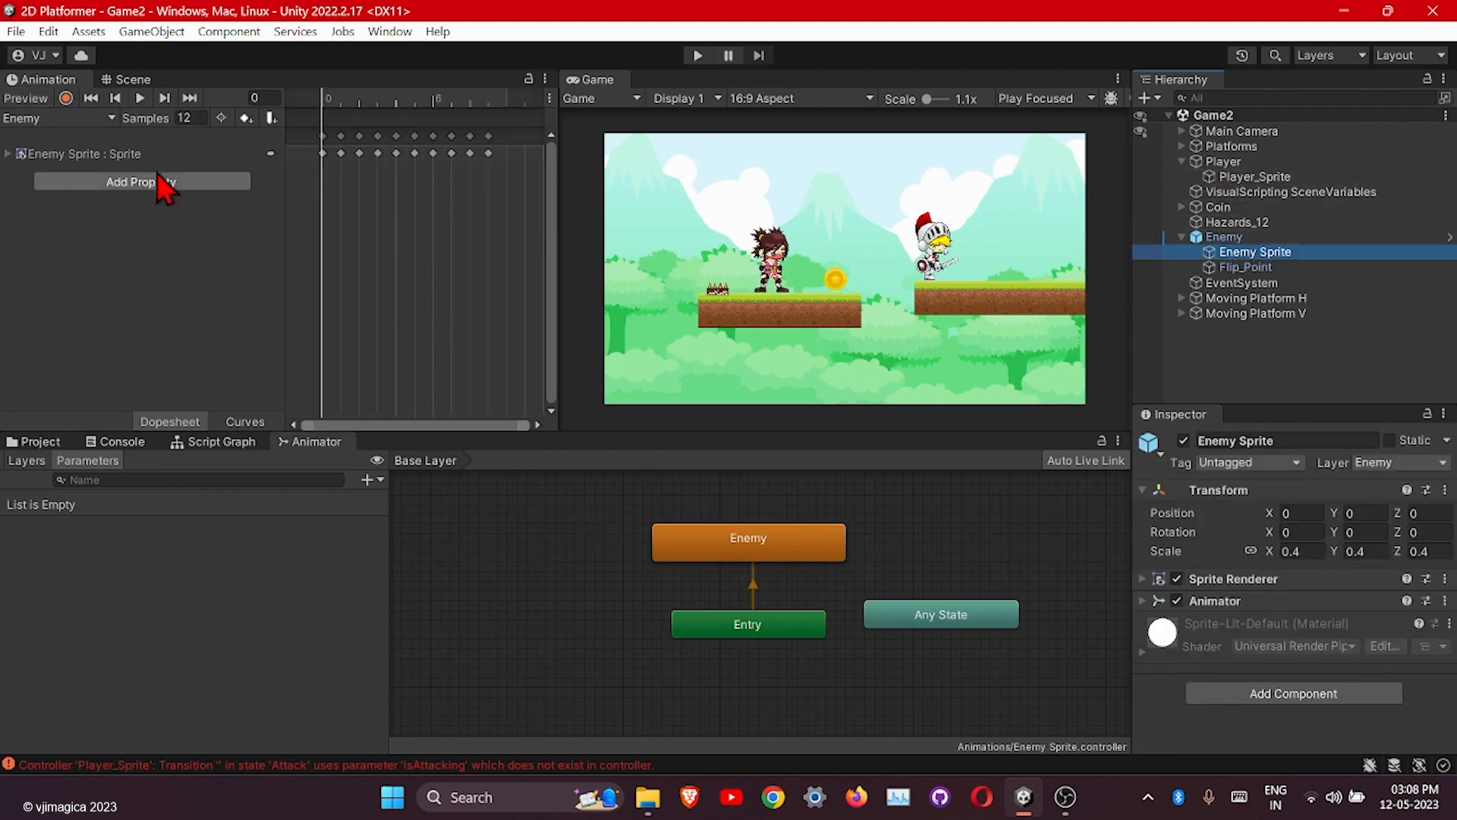
click(109, 120)
click(1252, 182)
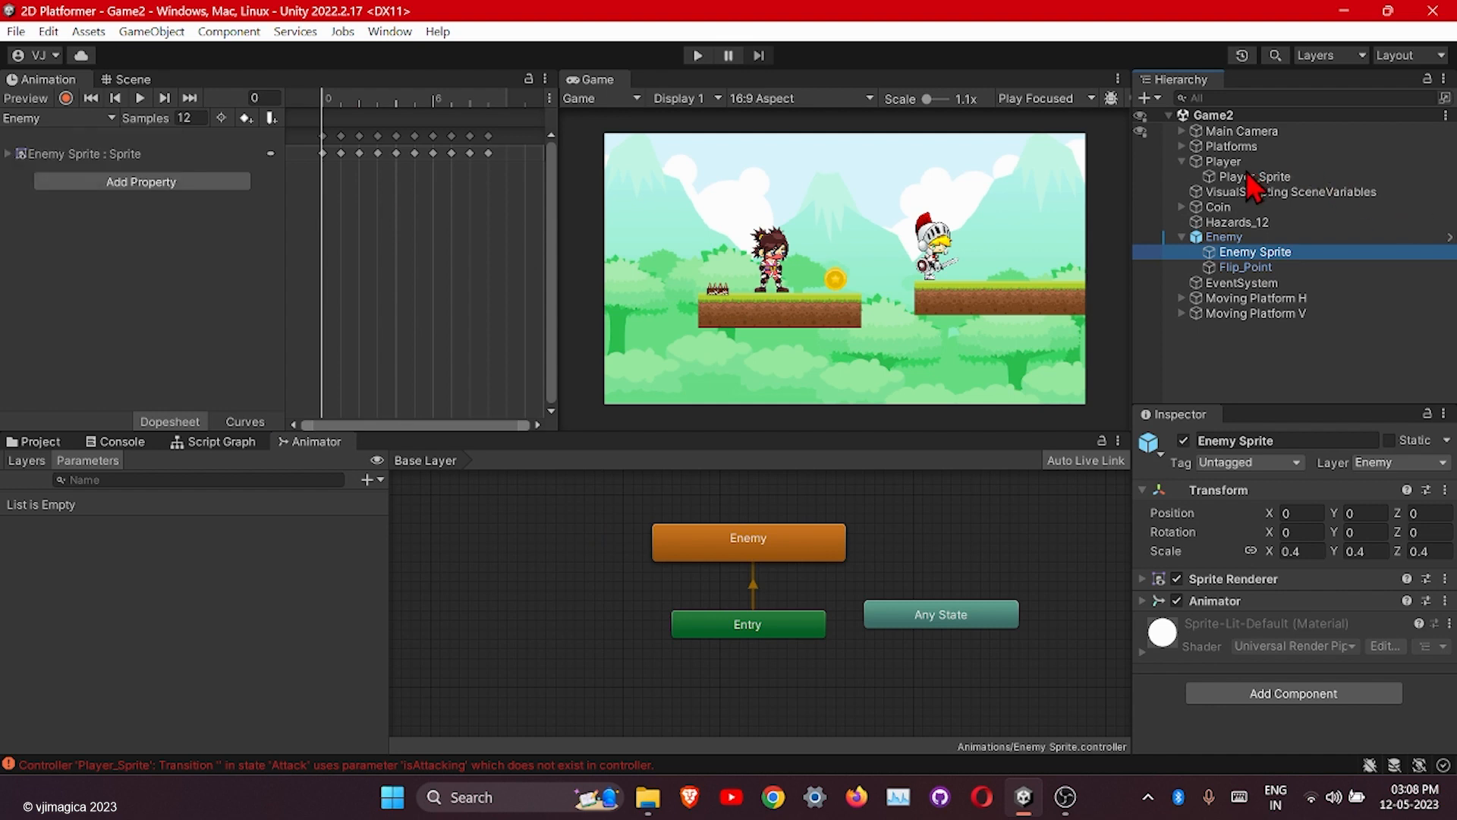
click(1253, 176)
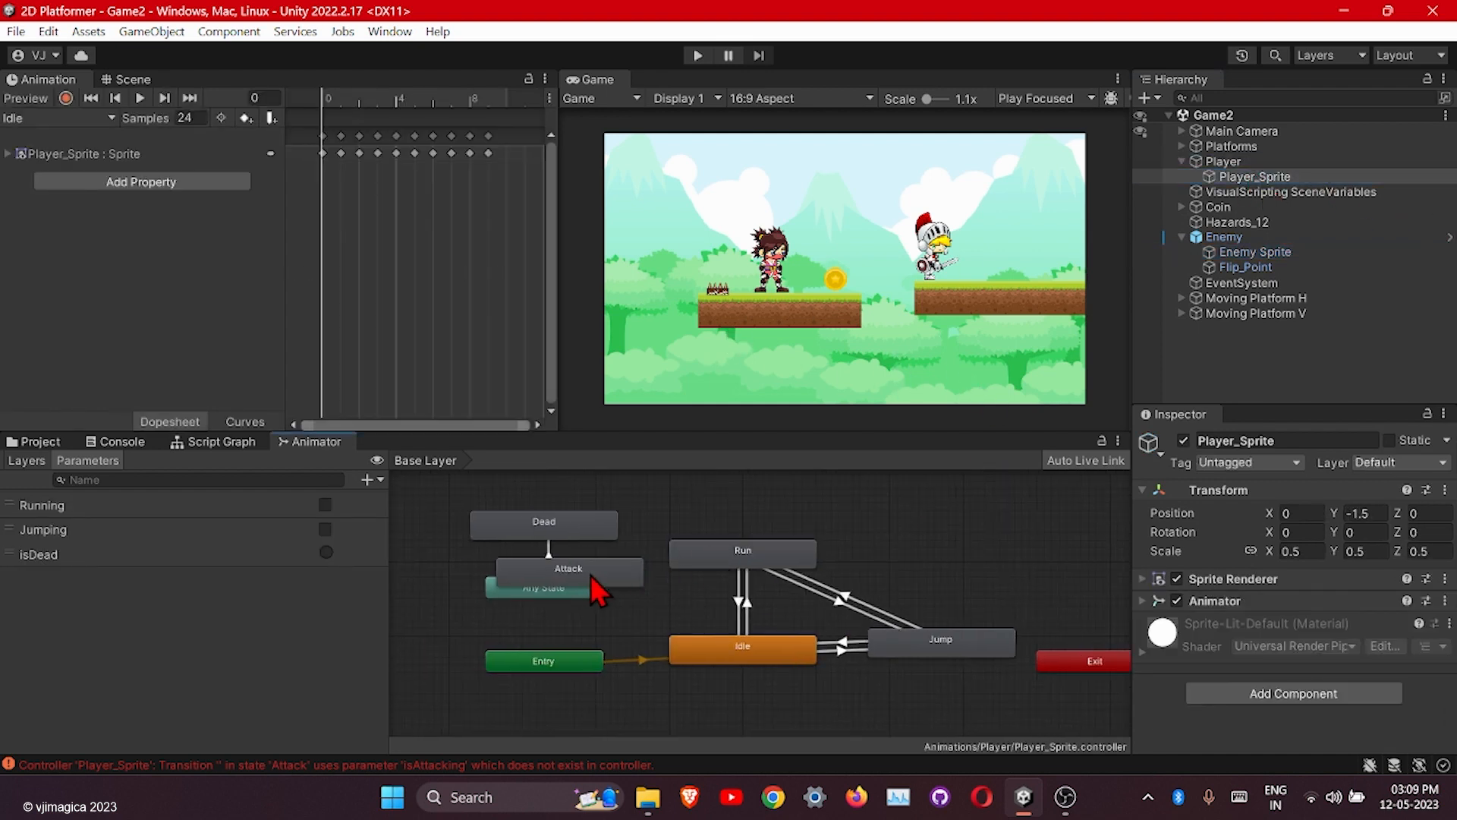
Move the Attack state off Any State to the free area above the Jump state.
drag(590, 575, 1014, 519)
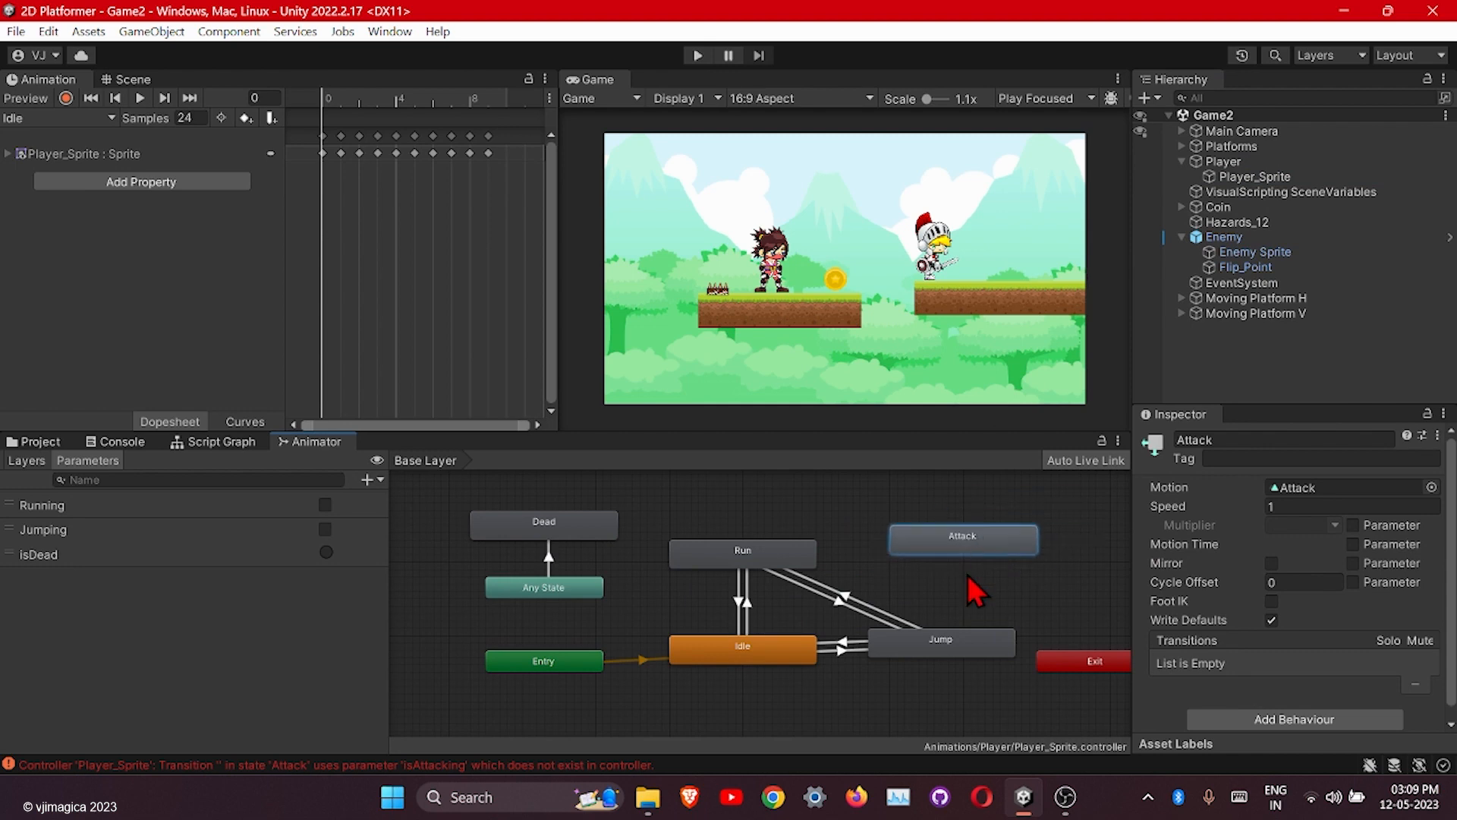
click(954, 642)
scroll(957, 640, up, 2)
middle_drag(901, 647, 764, 679)
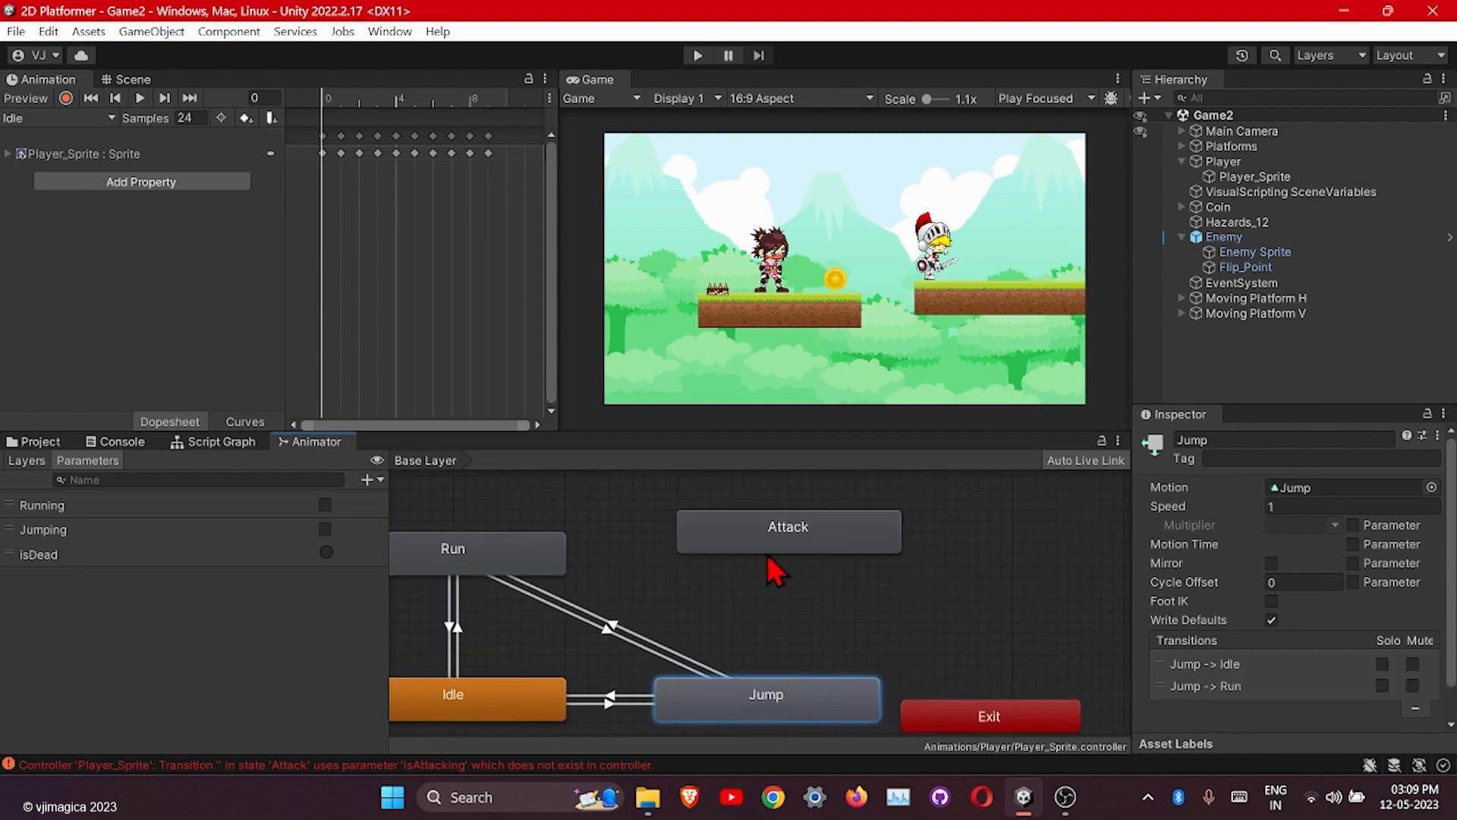
click(755, 554)
scroll(813, 605, up, 2)
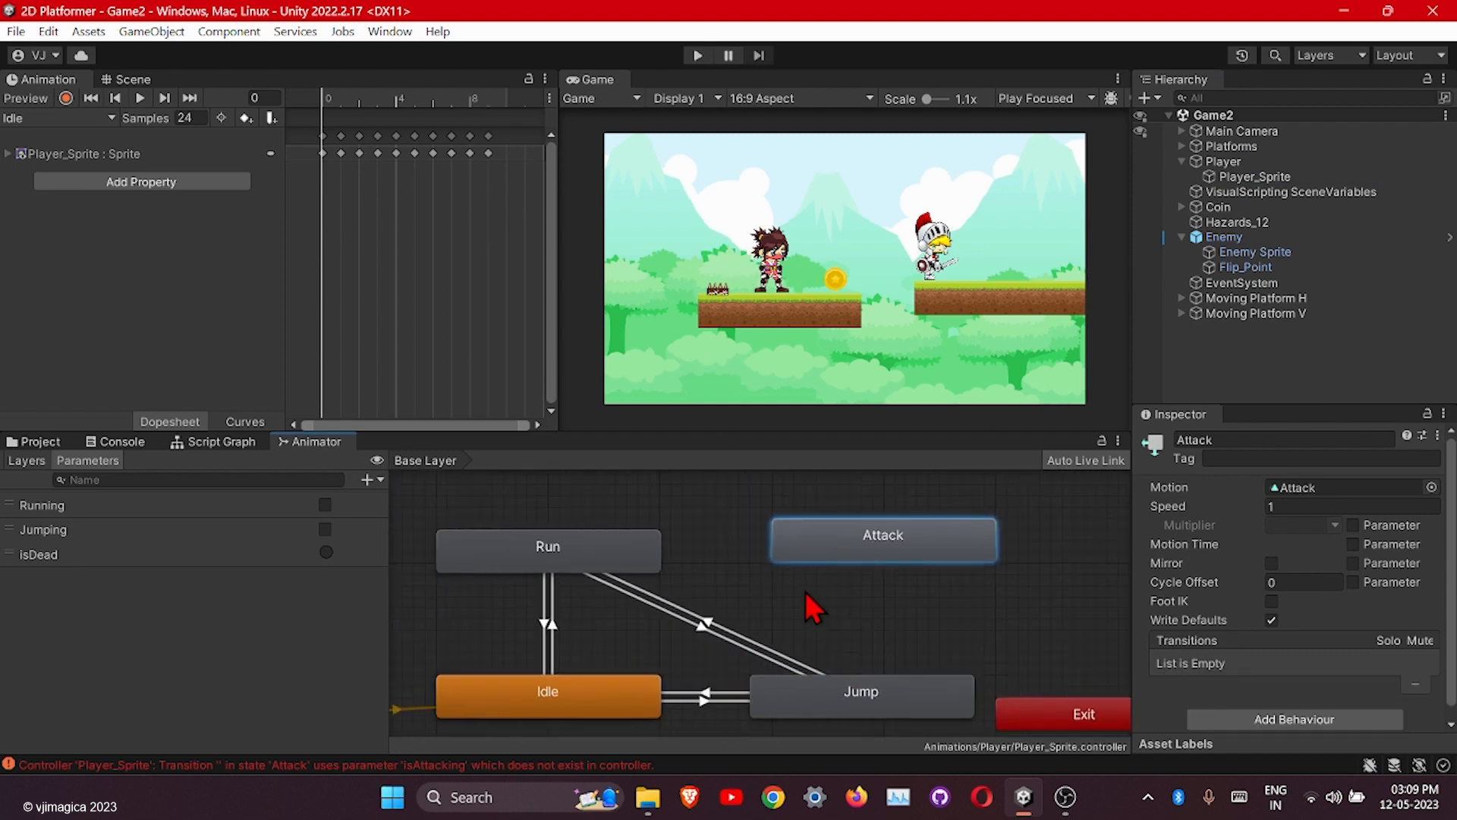
Make transitions from the Run state to Attack and from the Idle state to Attack.
click(573, 561)
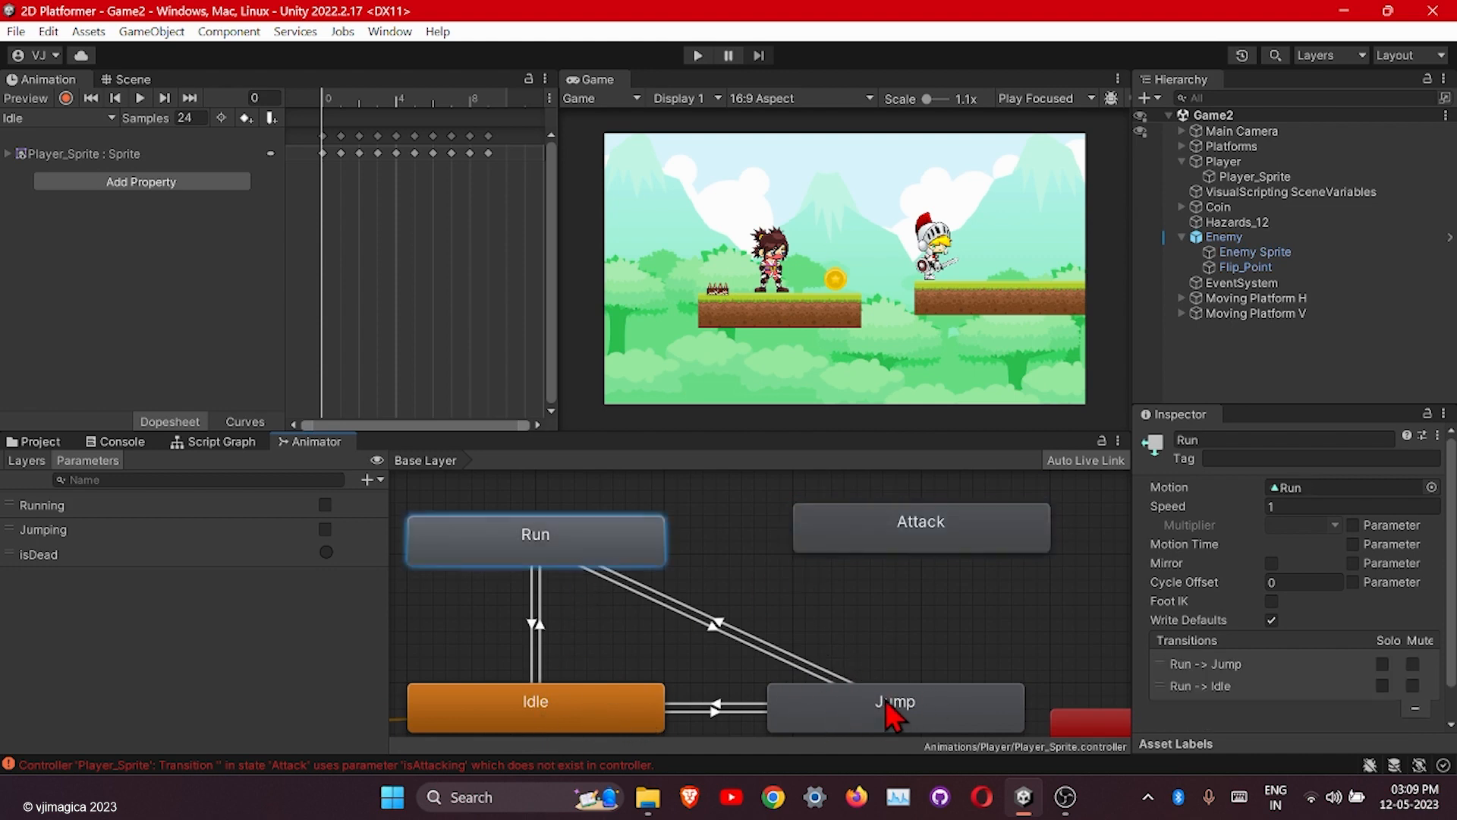
right_click(597, 552)
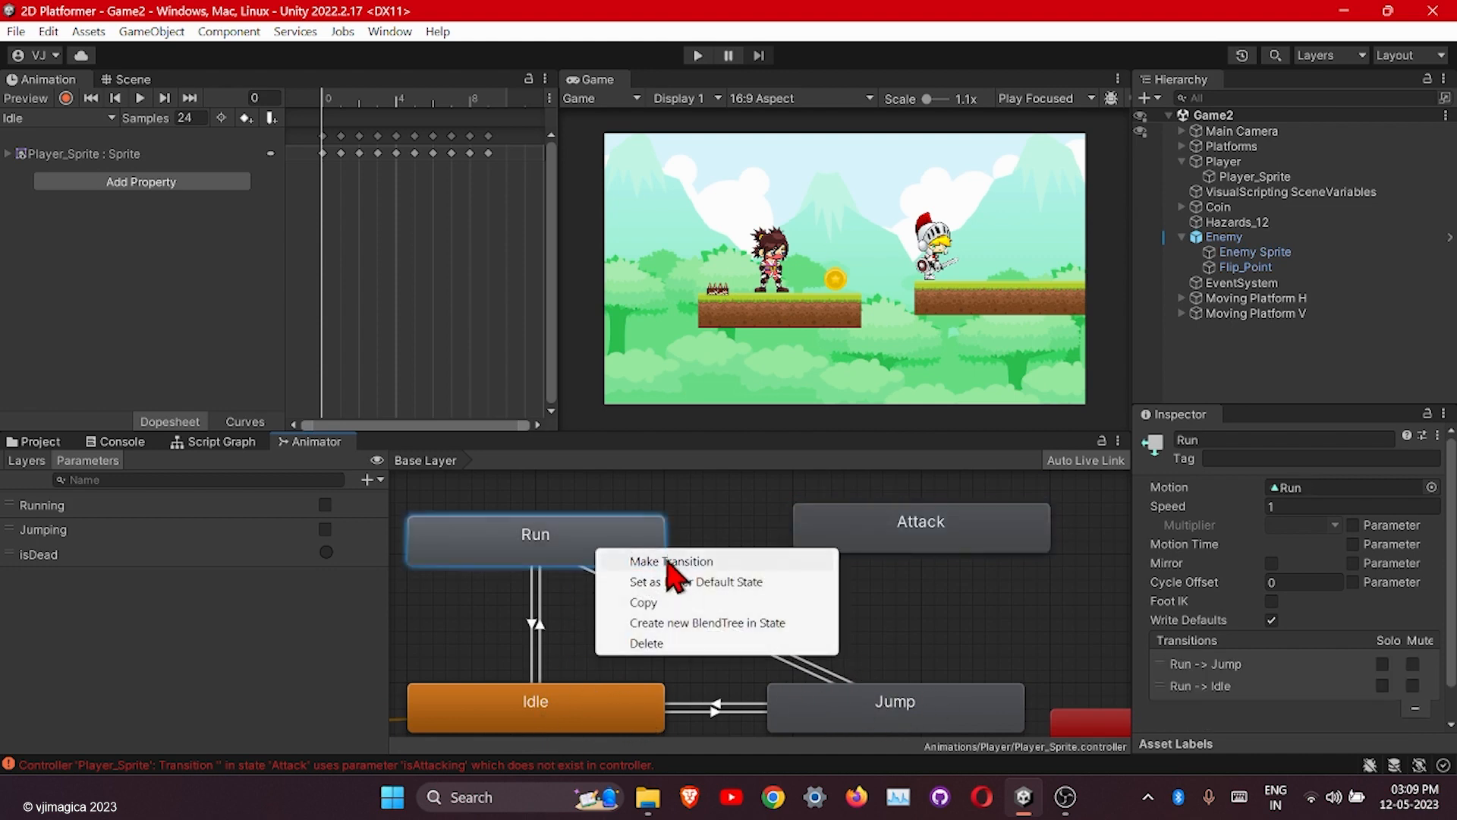
click(671, 562)
click(868, 536)
click(566, 717)
right_click(568, 718)
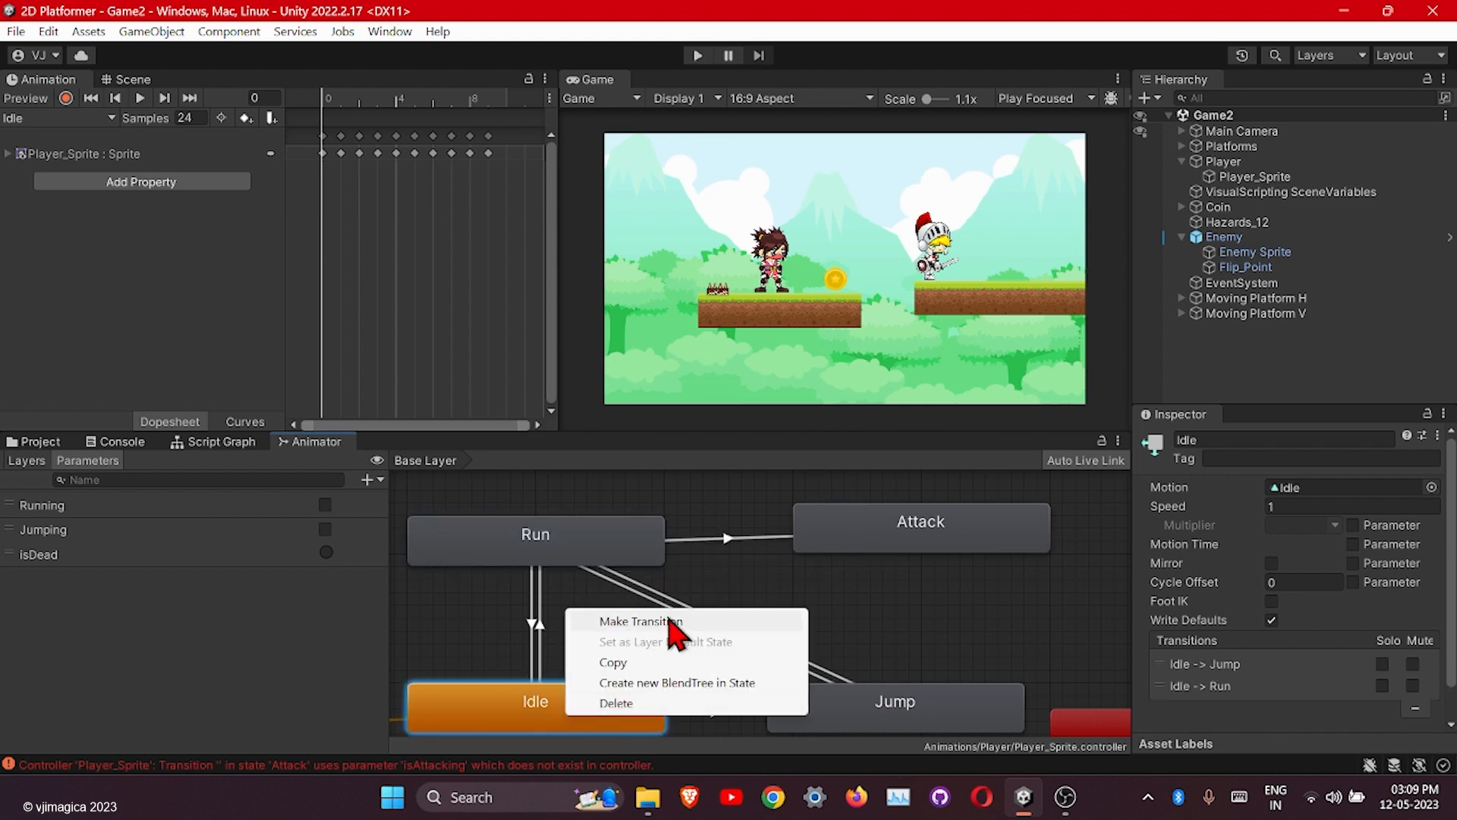
click(670, 622)
click(885, 537)
Make a transition from Attack back to Idle and shift the Run state slightly upward.
right_click(880, 525)
click(932, 535)
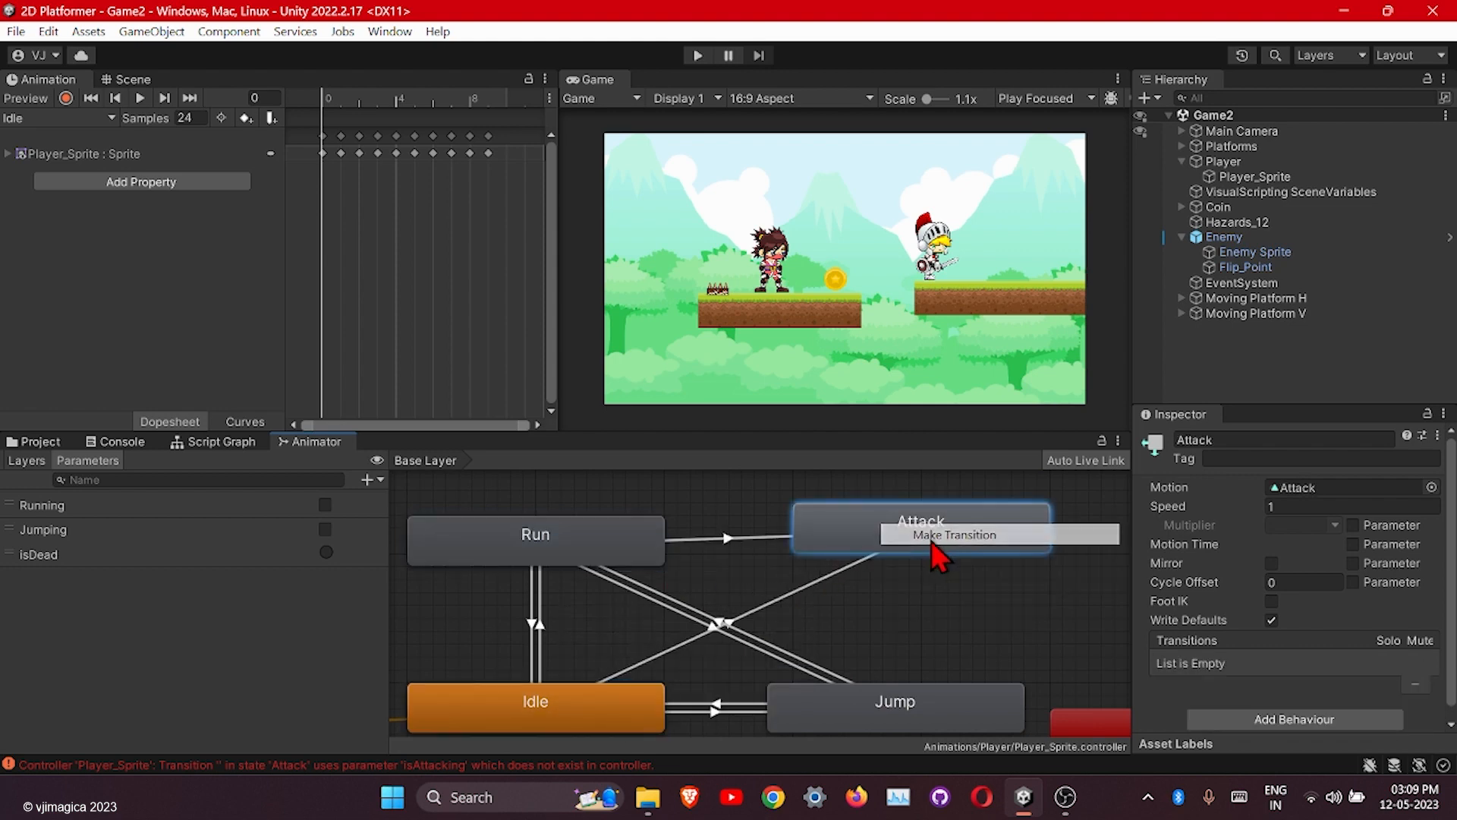
click(558, 713)
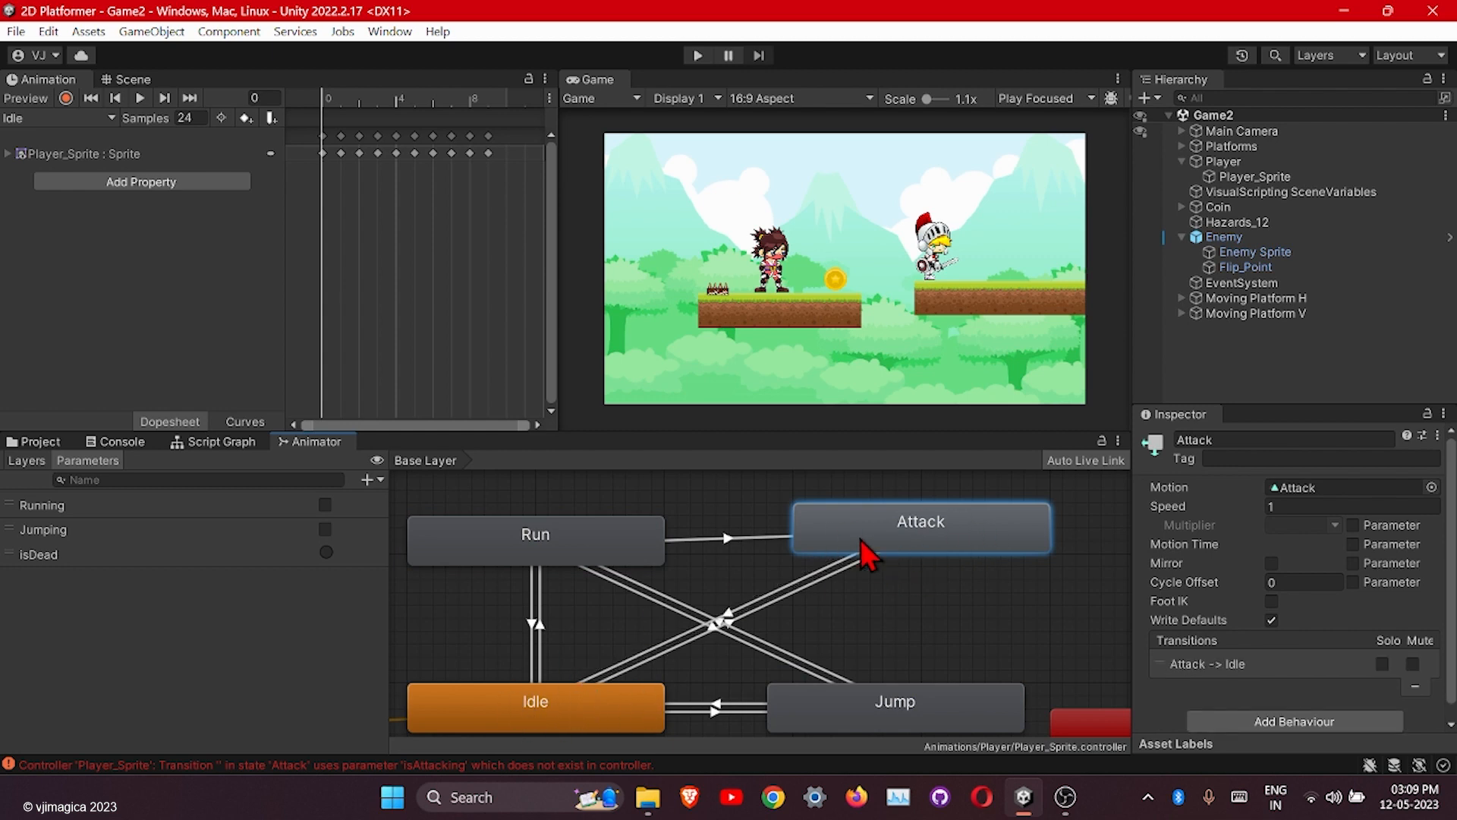
drag(569, 542, 572, 516)
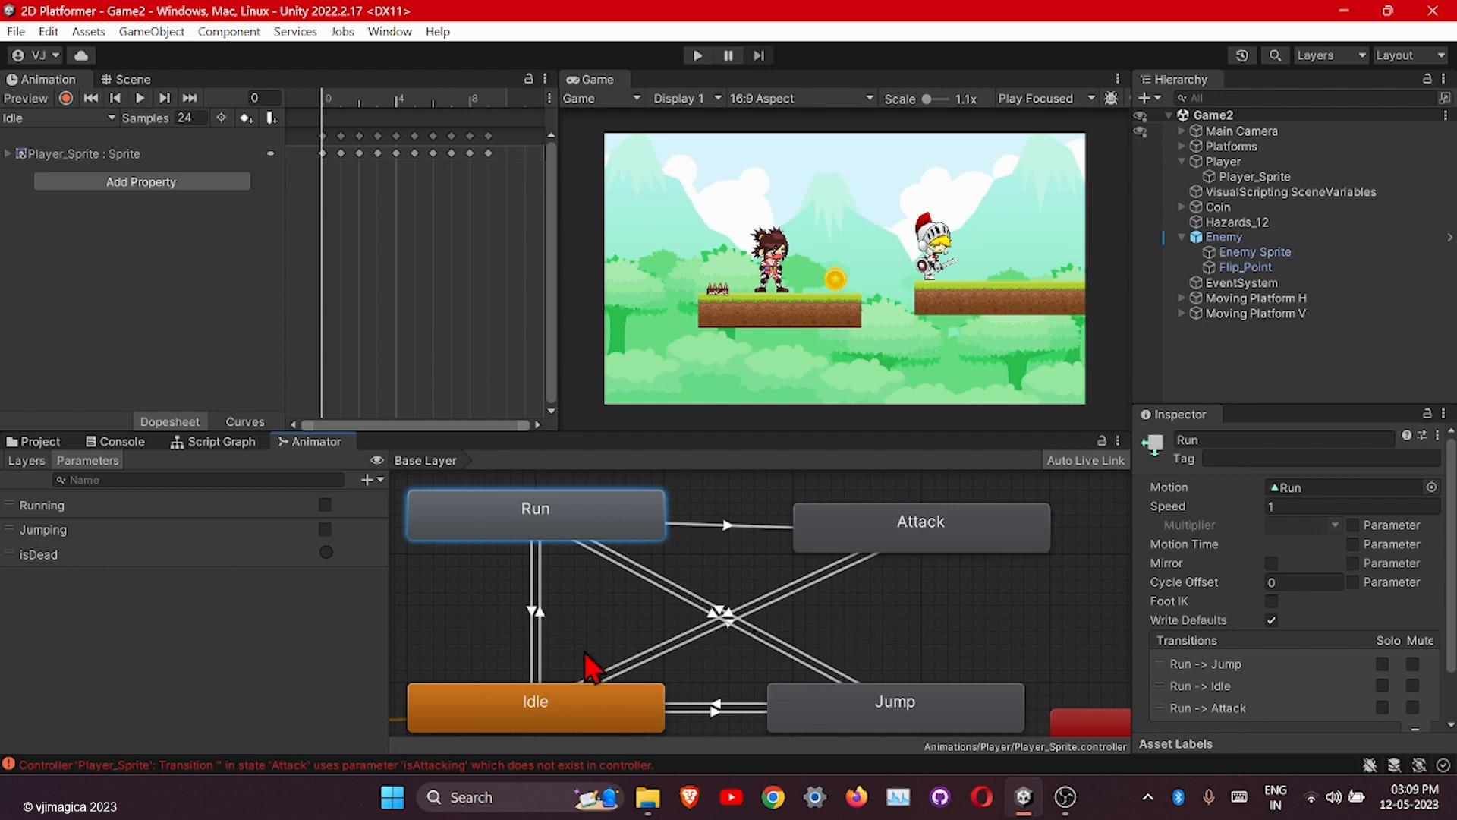
Add a Bool animator parameter named isAttacking.
click(368, 478)
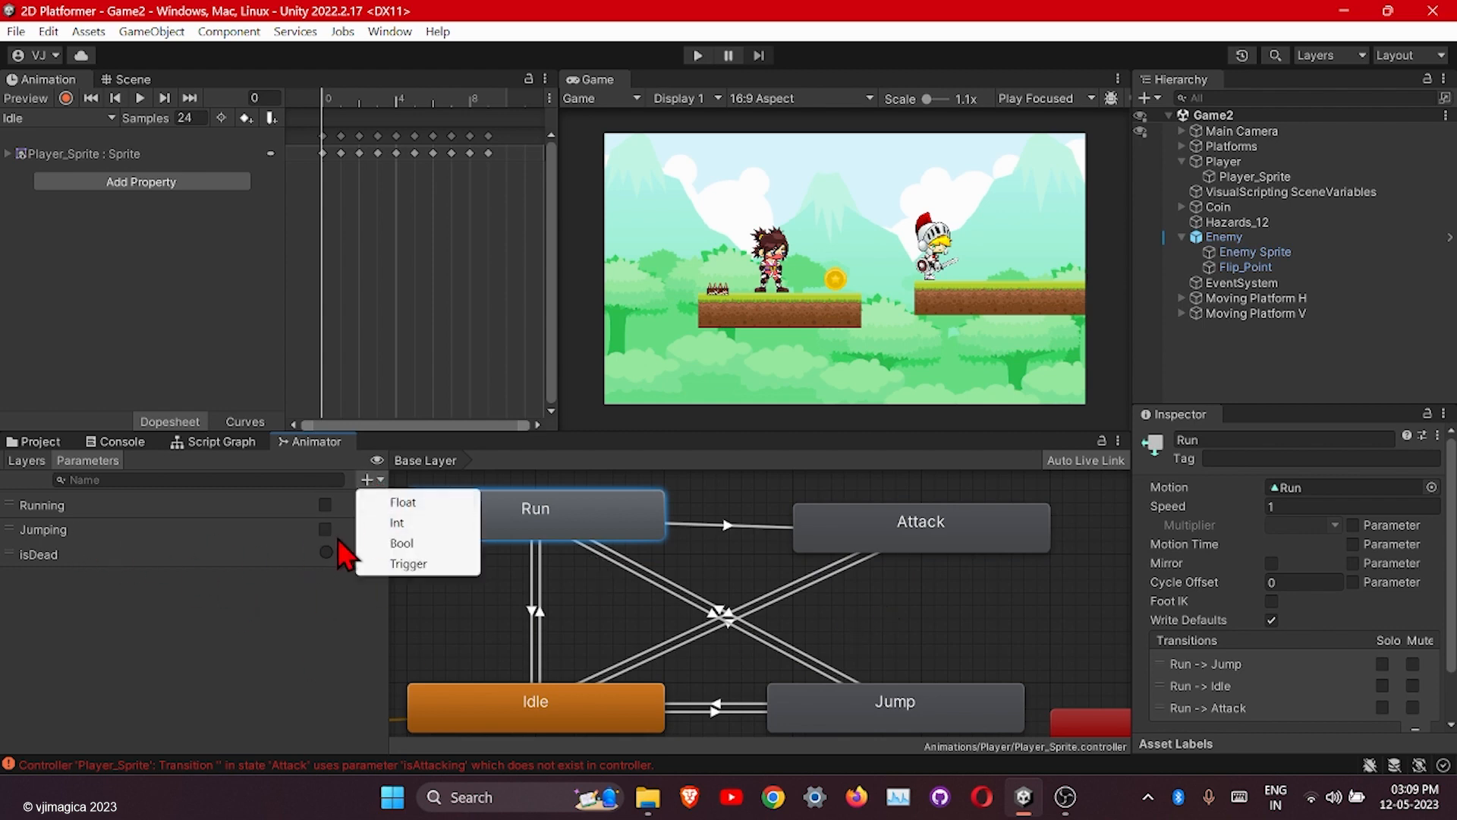
click(395, 544)
text(is)
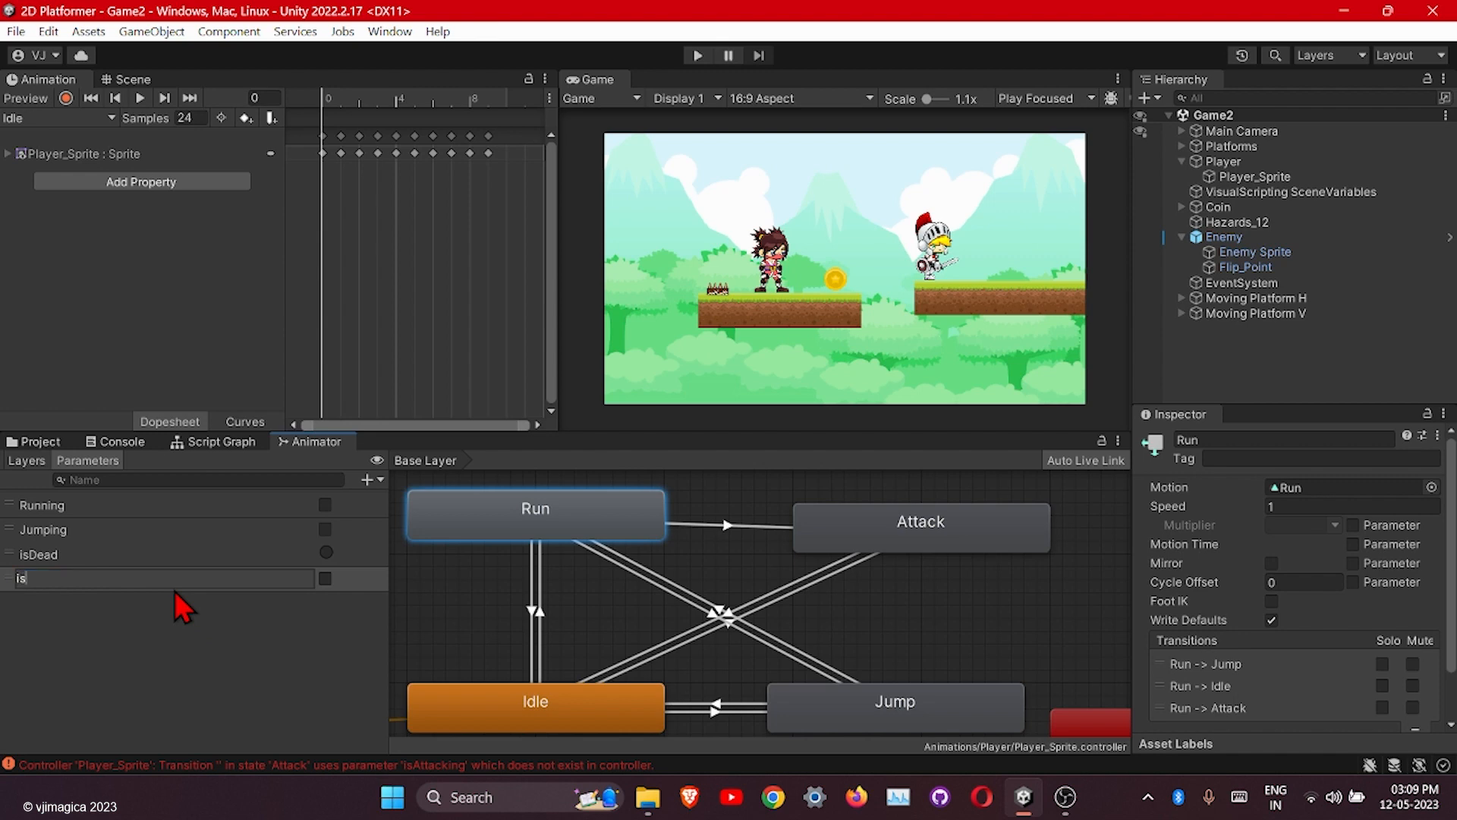
text(Attacking)
Disable Has Exit Time on the Run to Attack transition and set its transition duration to 0.
click(540, 607)
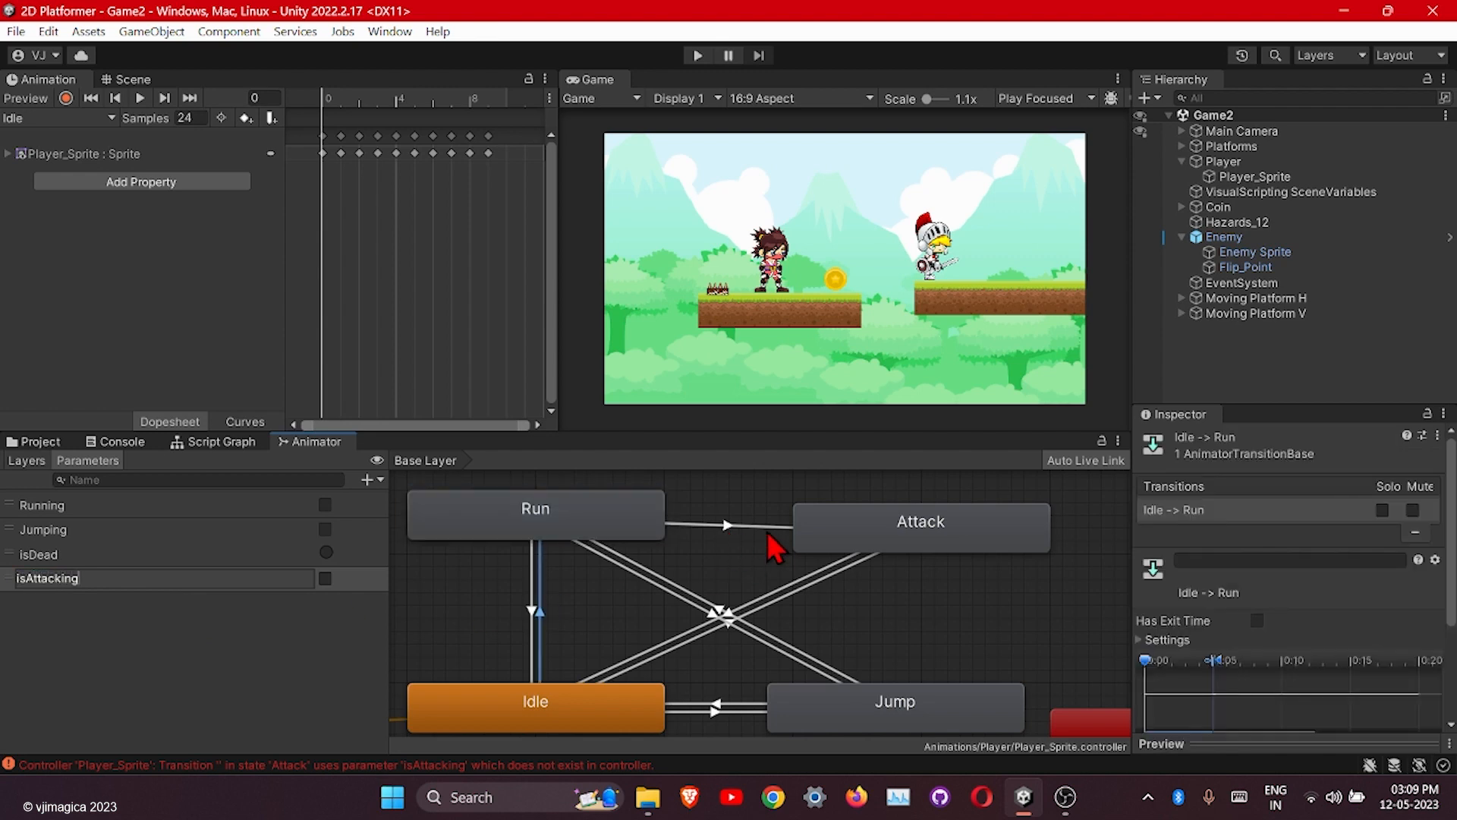
click(863, 524)
click(726, 527)
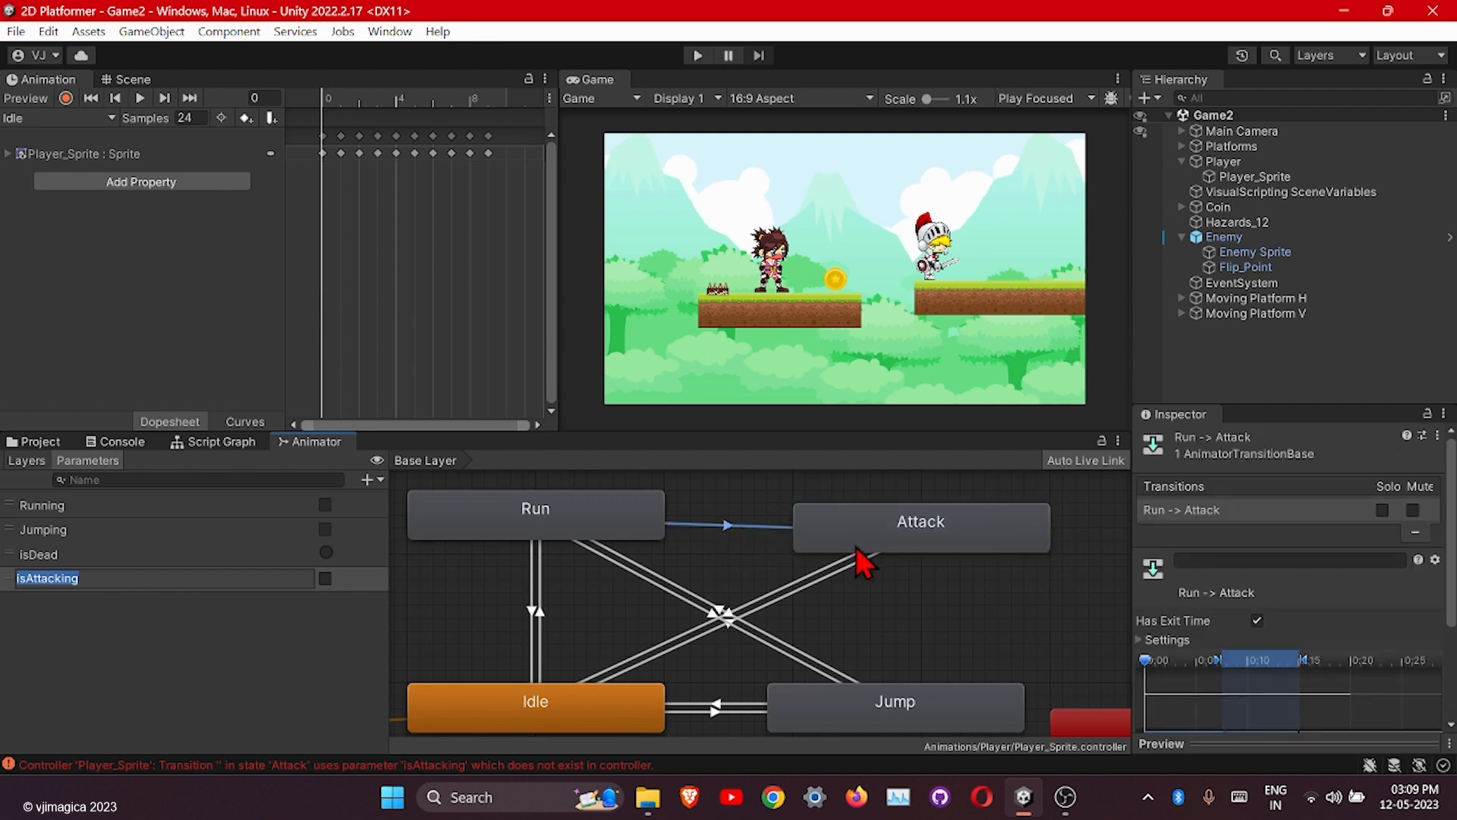
click(1256, 623)
scroll(1185, 603, down, 1)
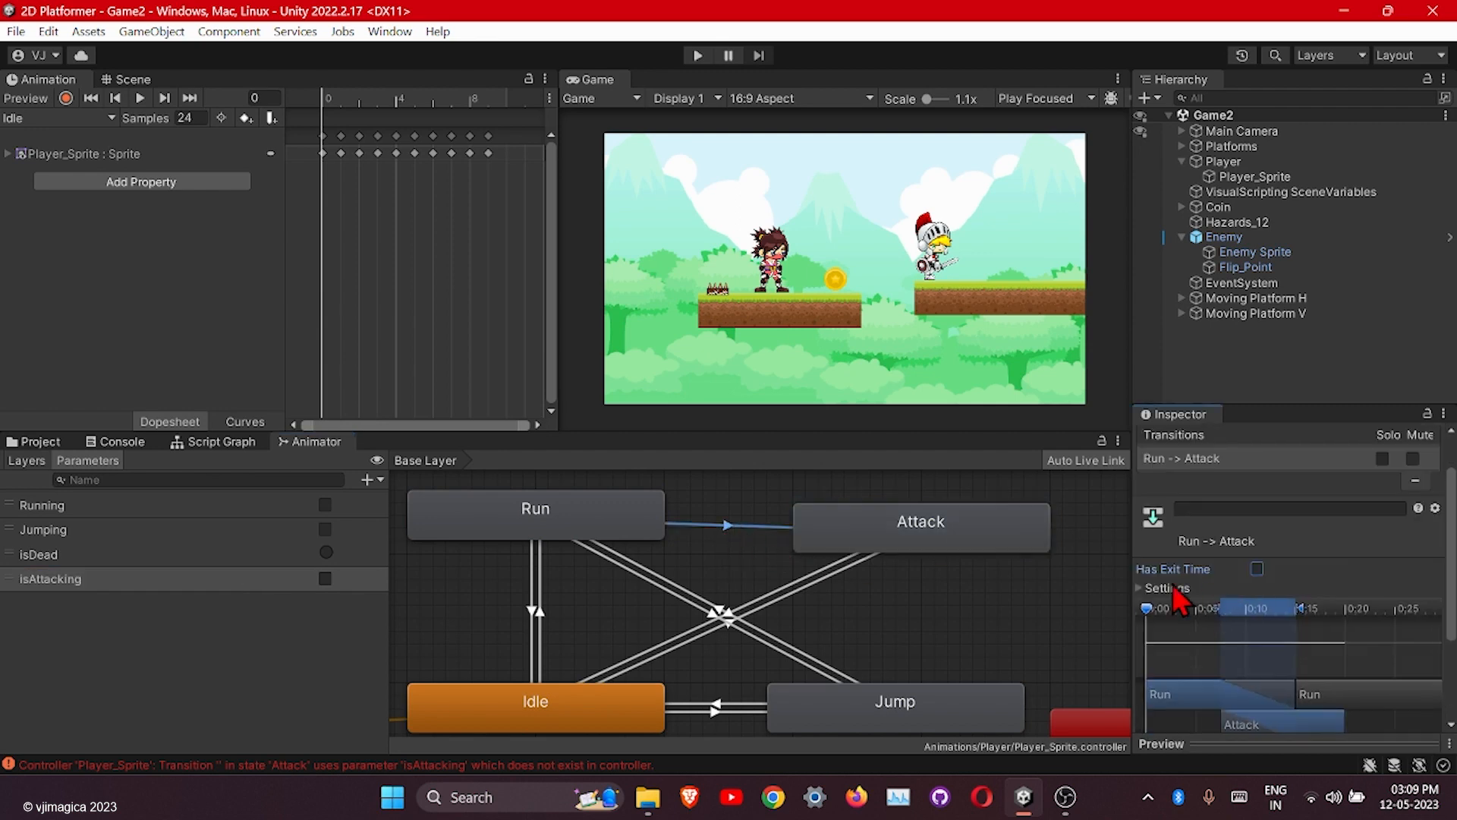
click(1155, 586)
scroll(1221, 583, down, 3)
scroll(1198, 577, down, 1)
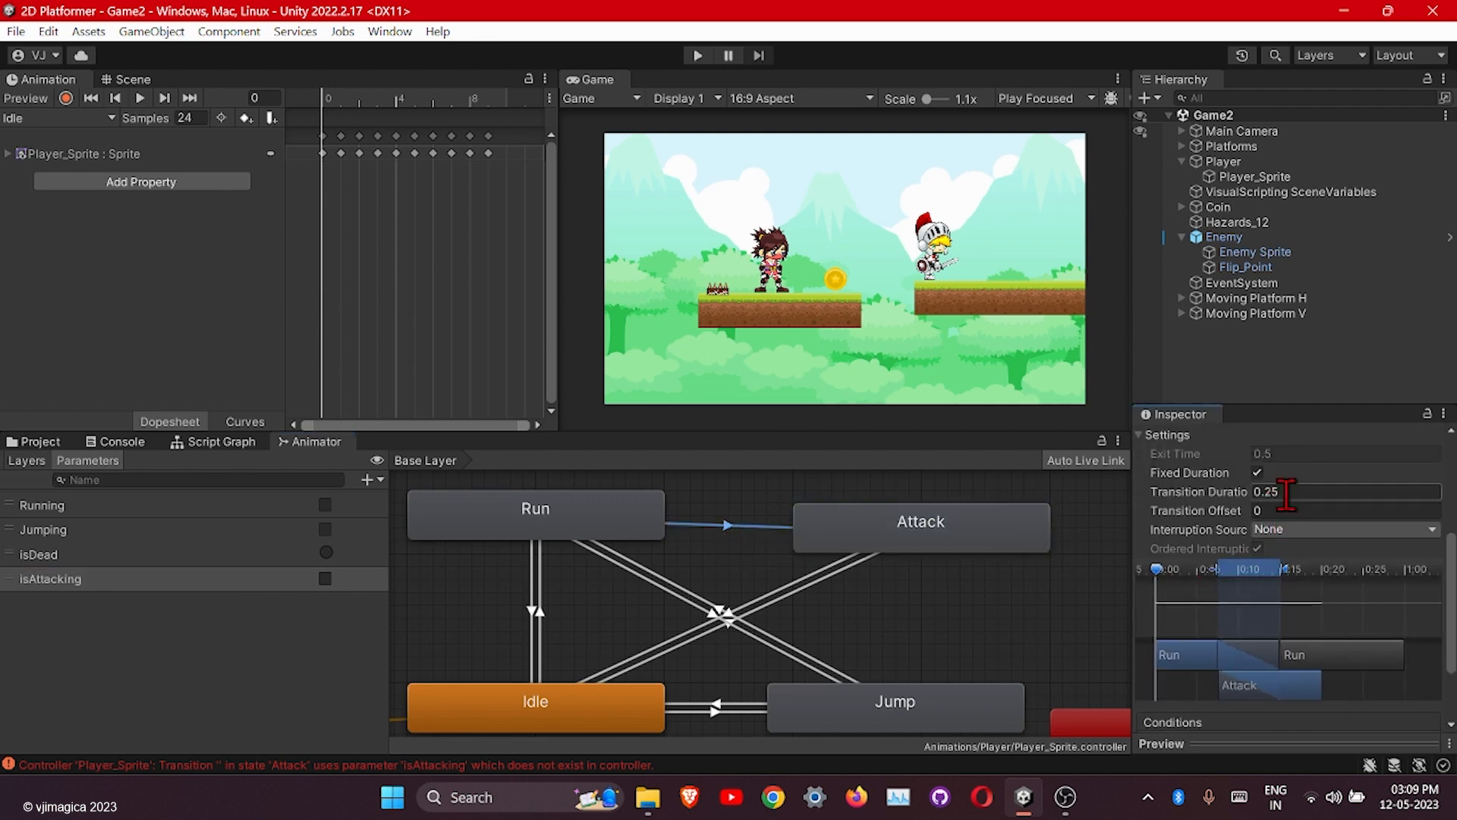
text(0)
scroll(1200, 533, down, 2)
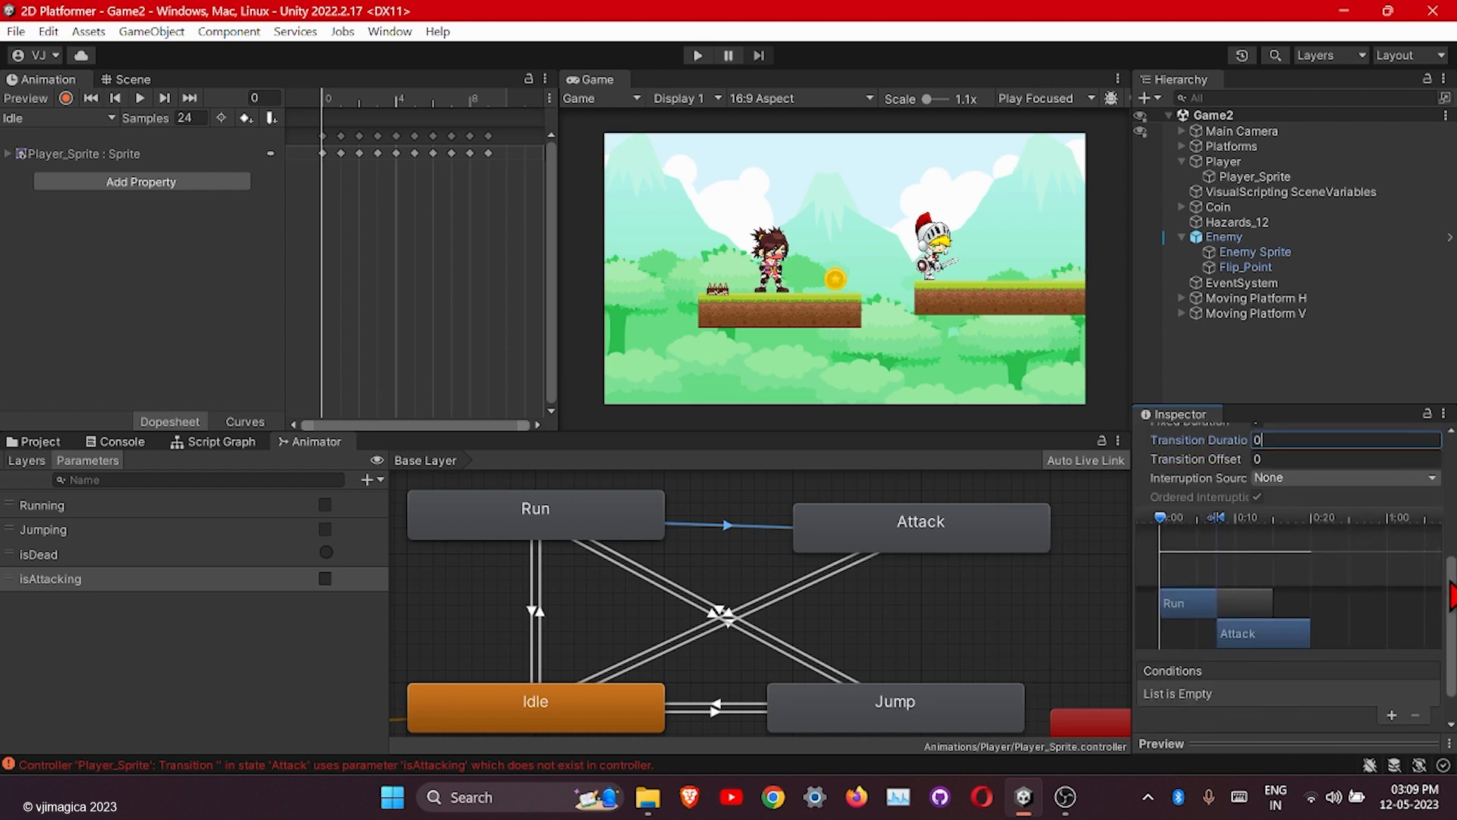
Add a condition to the Run to Attack transition requiring isAttacking to be true.
drag(1450, 578, 1445, 635)
click(1391, 673)
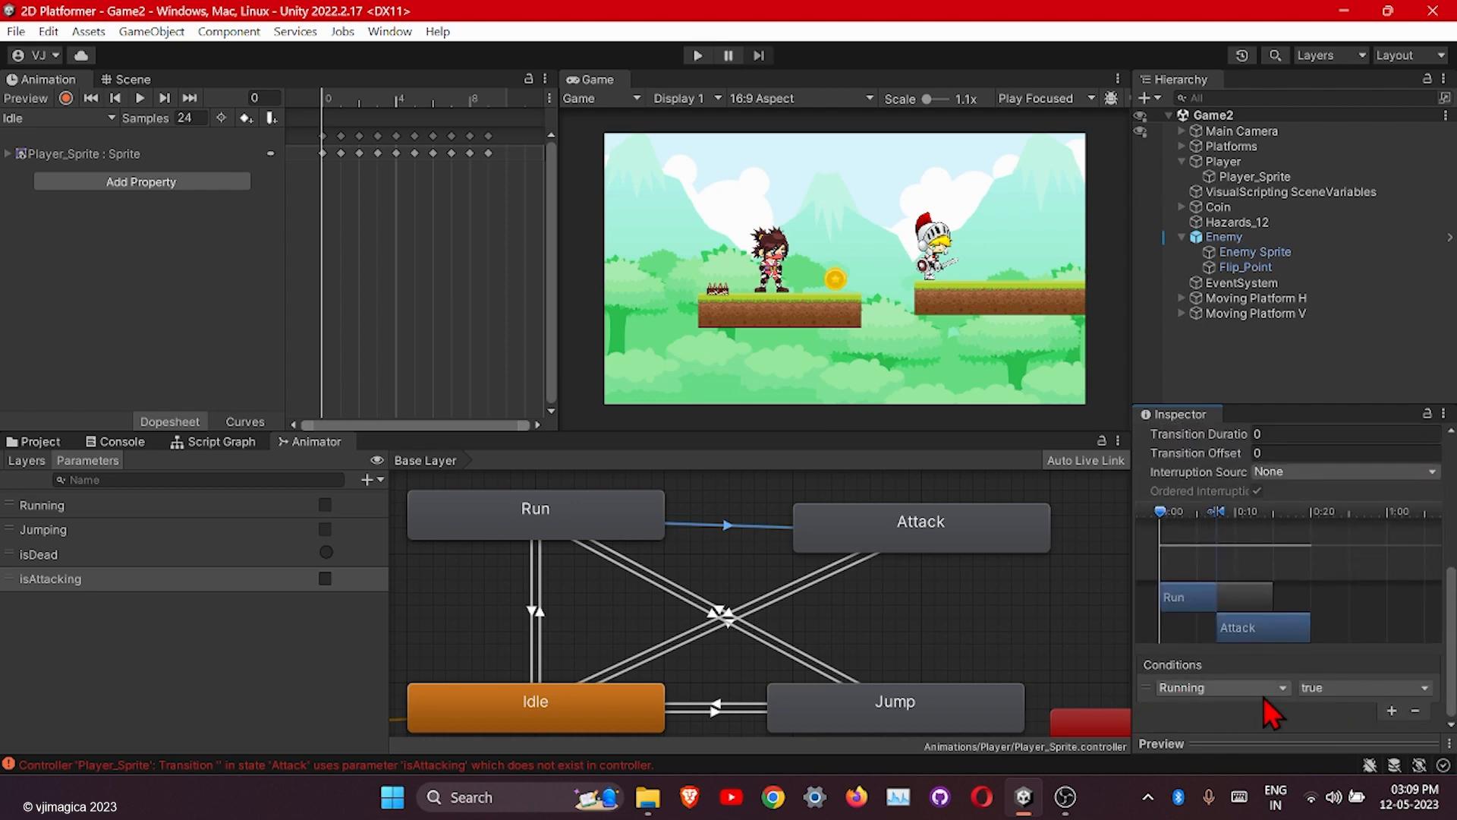
click(1220, 687)
click(1195, 768)
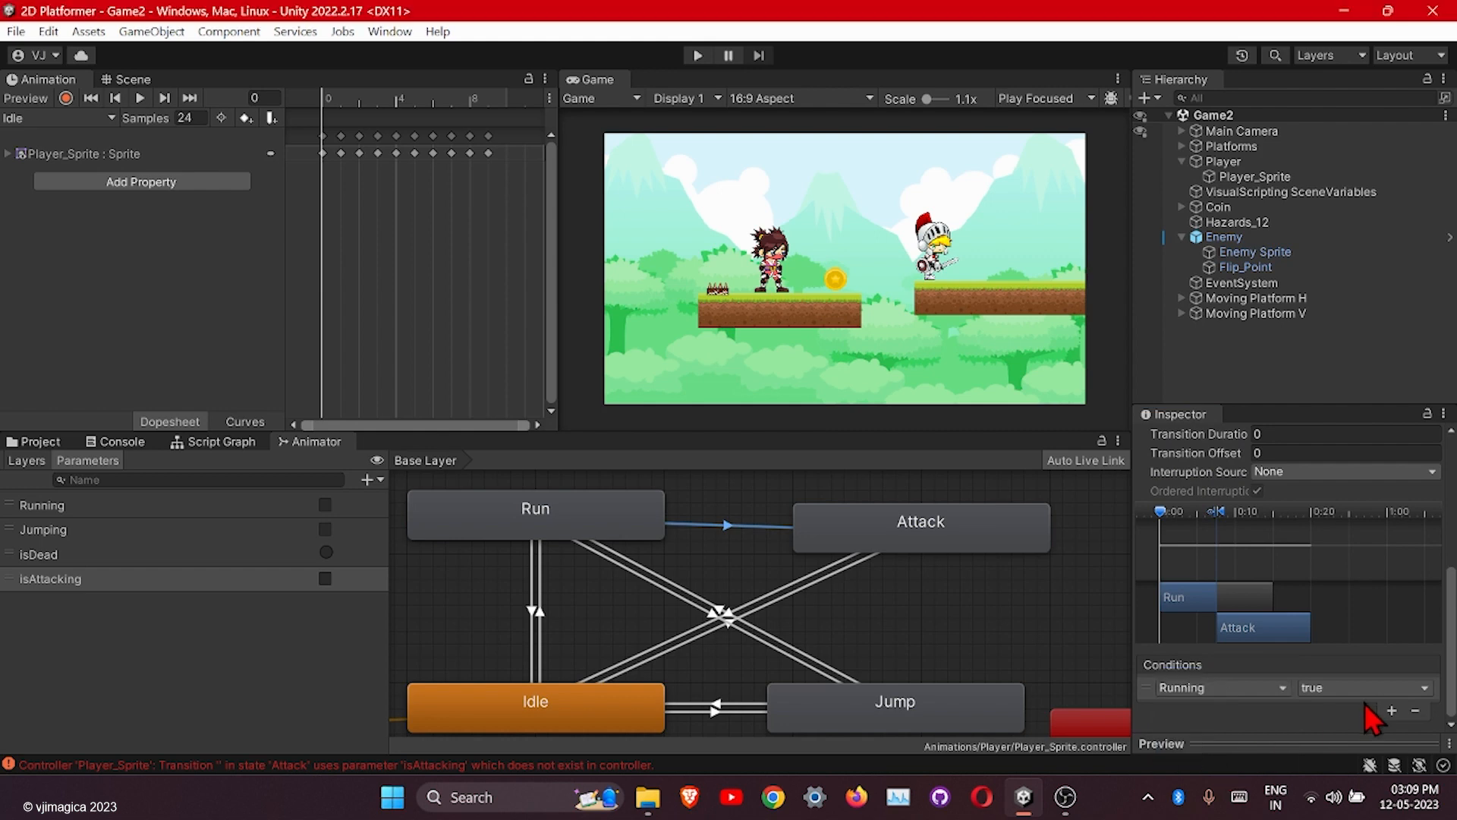
Add a condition to the Idle to Attack transition requiring isAttacking to be true.
click(726, 622)
click(1391, 711)
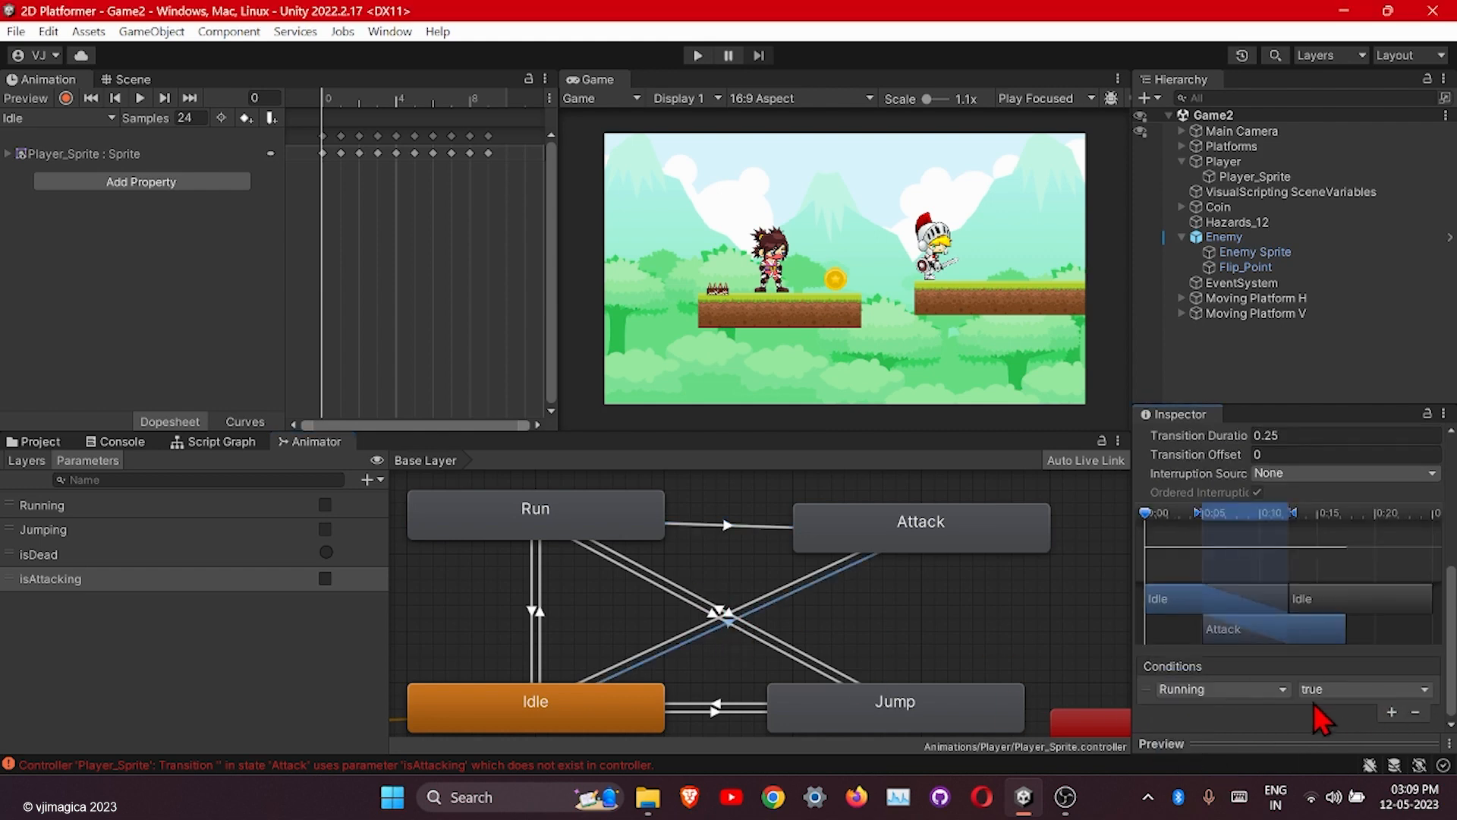
click(1220, 688)
click(1195, 767)
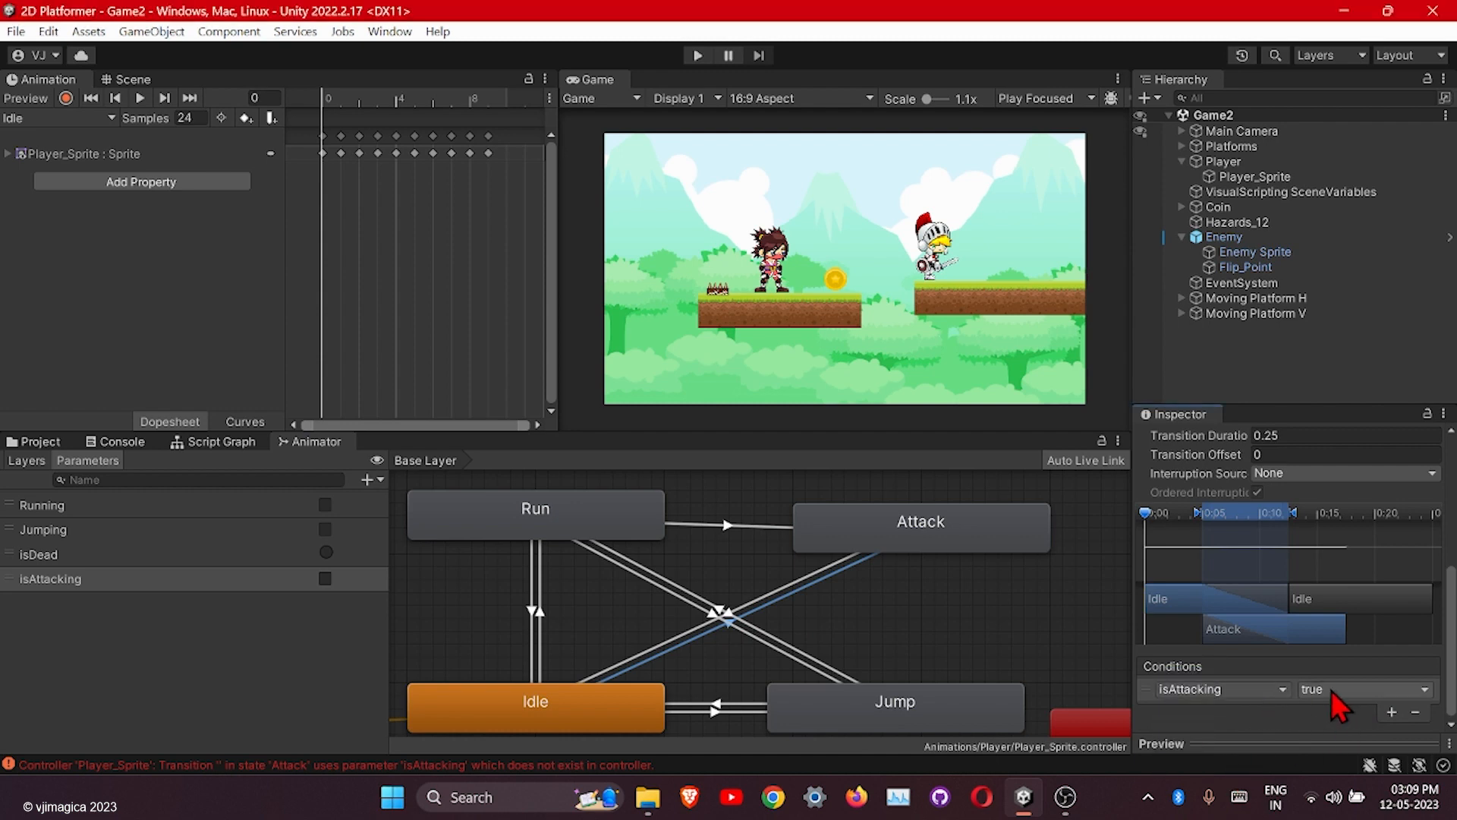
Set the Idle to Attack transition's duration to 0 and disable its Has Exit Time option.
drag(1451, 645, 1452, 531)
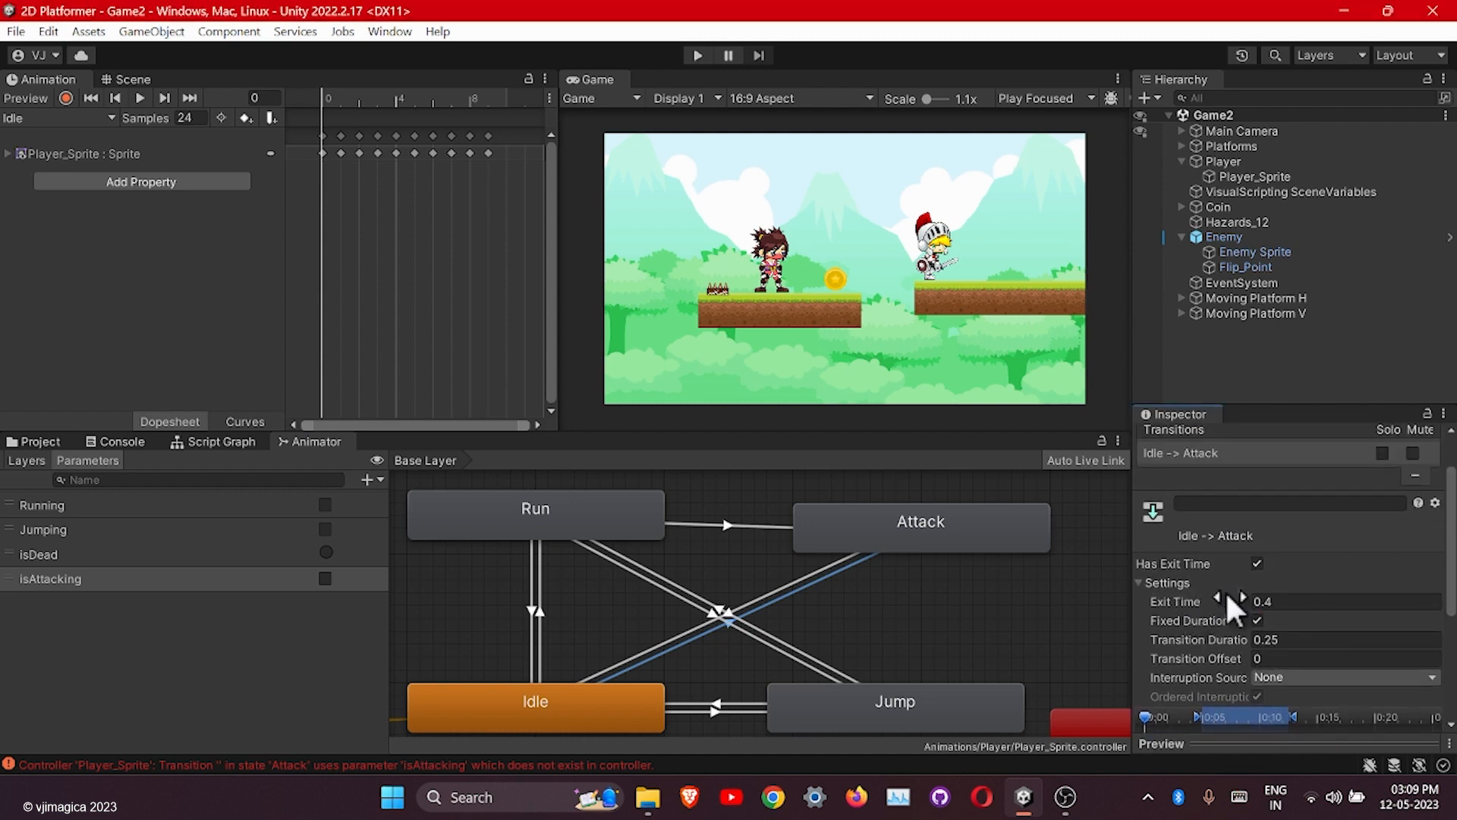
click(1283, 639)
text(0)
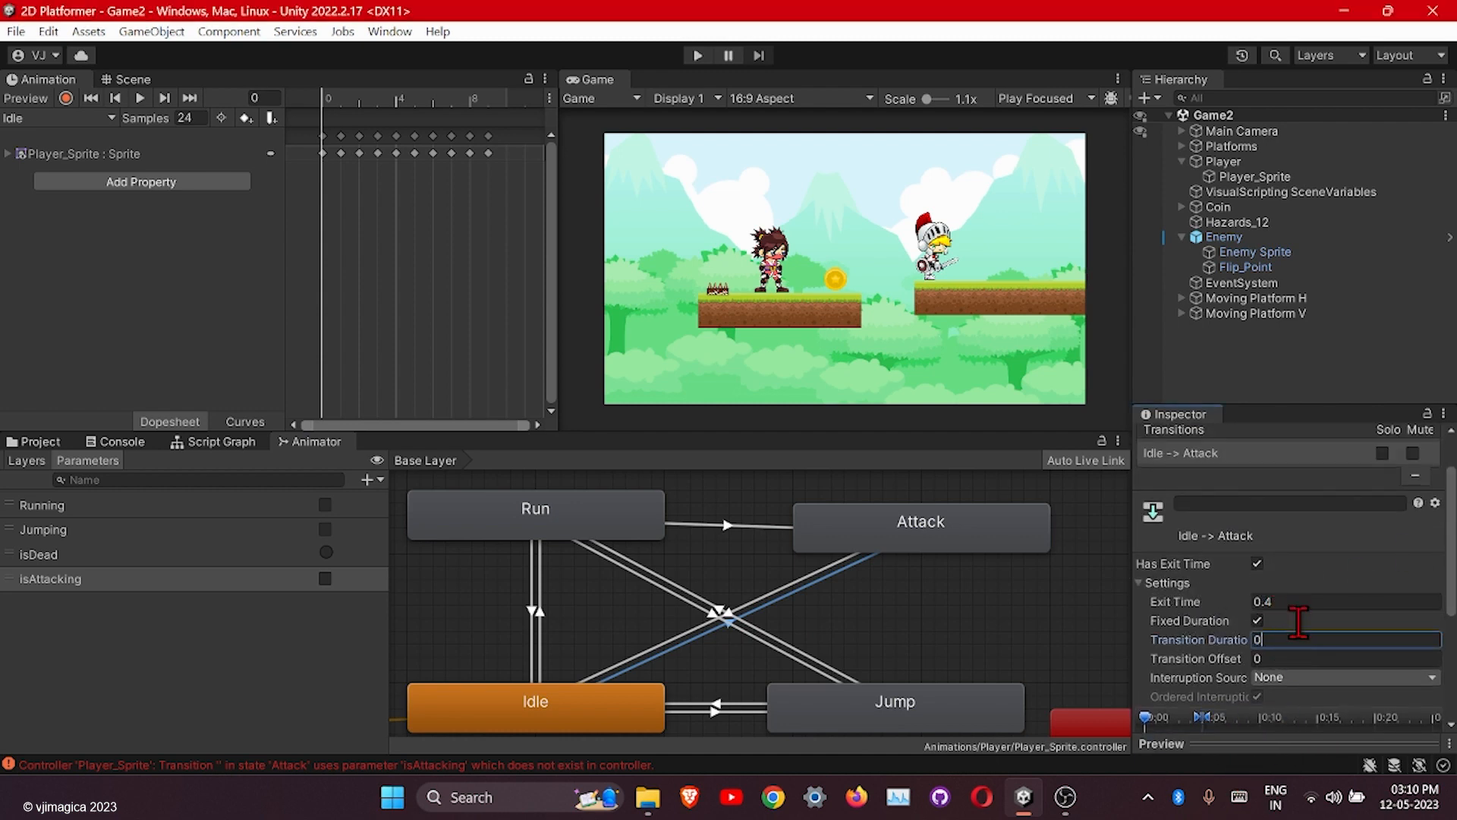
click(1257, 564)
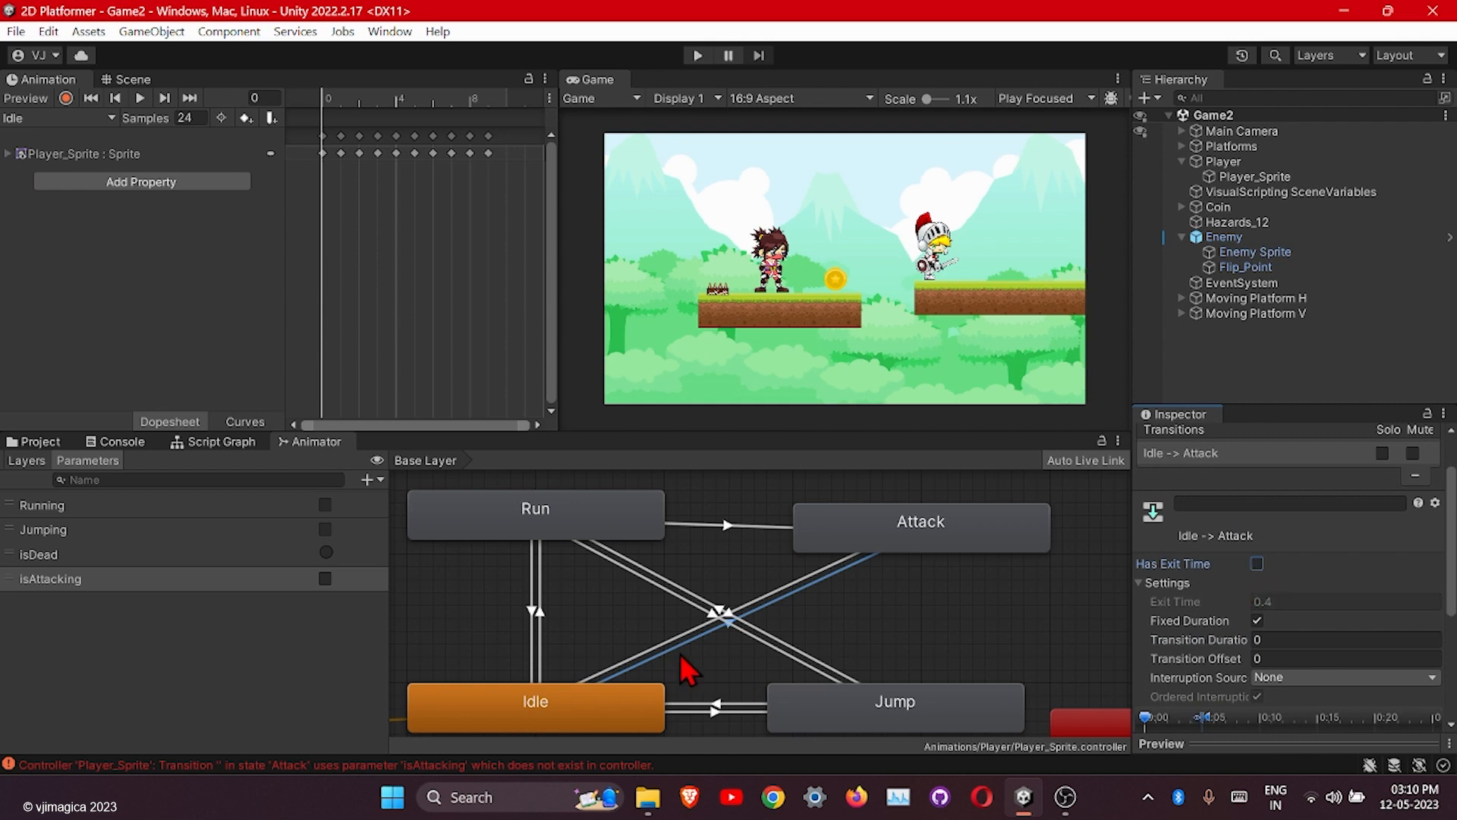
Set the Attack to Idle transition's exit time to 1 and its transition duration to 0.
click(733, 619)
click(733, 618)
scroll(731, 622, up, 3)
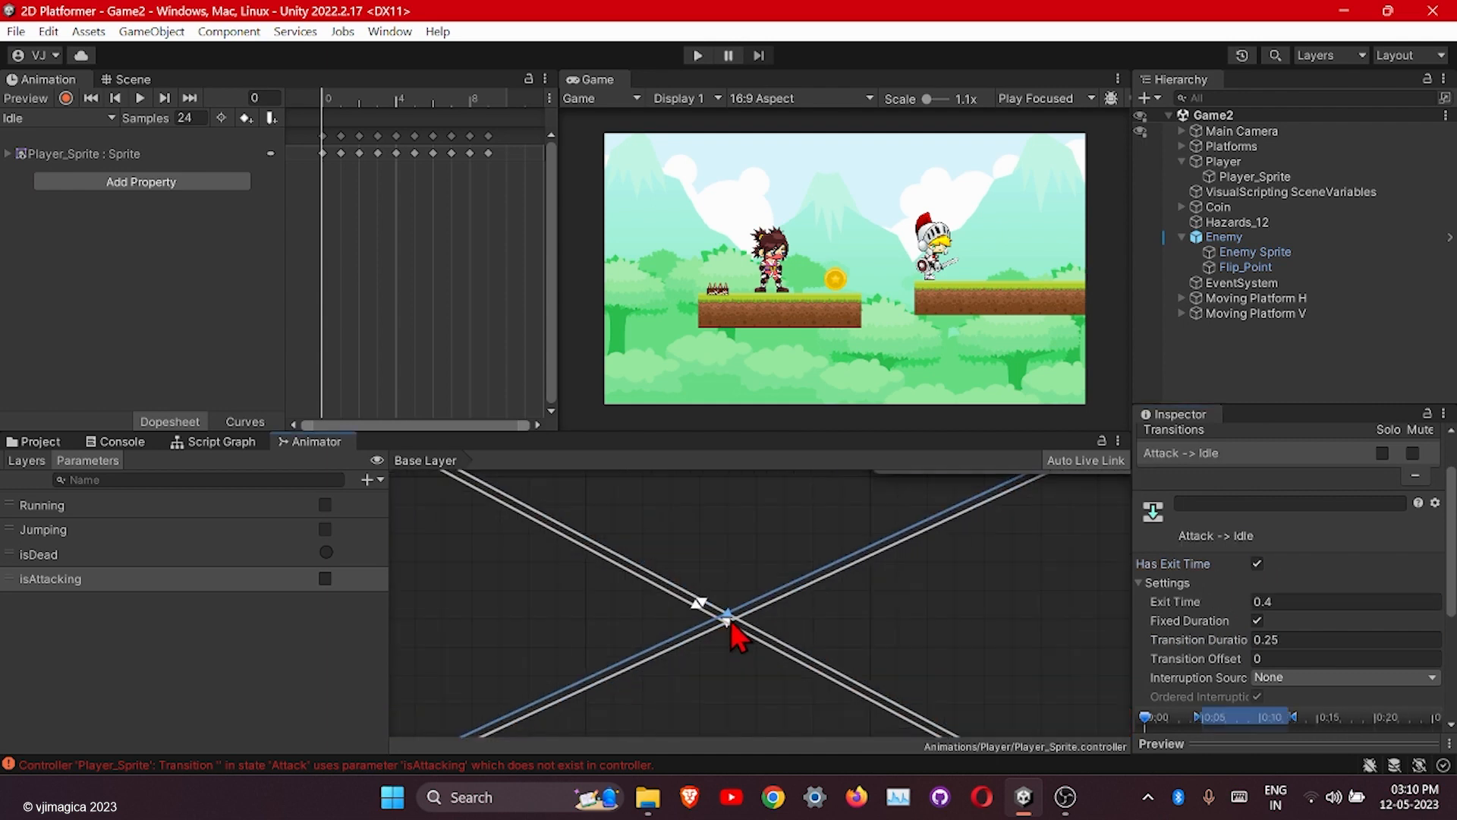
scroll(728, 625, down, 3)
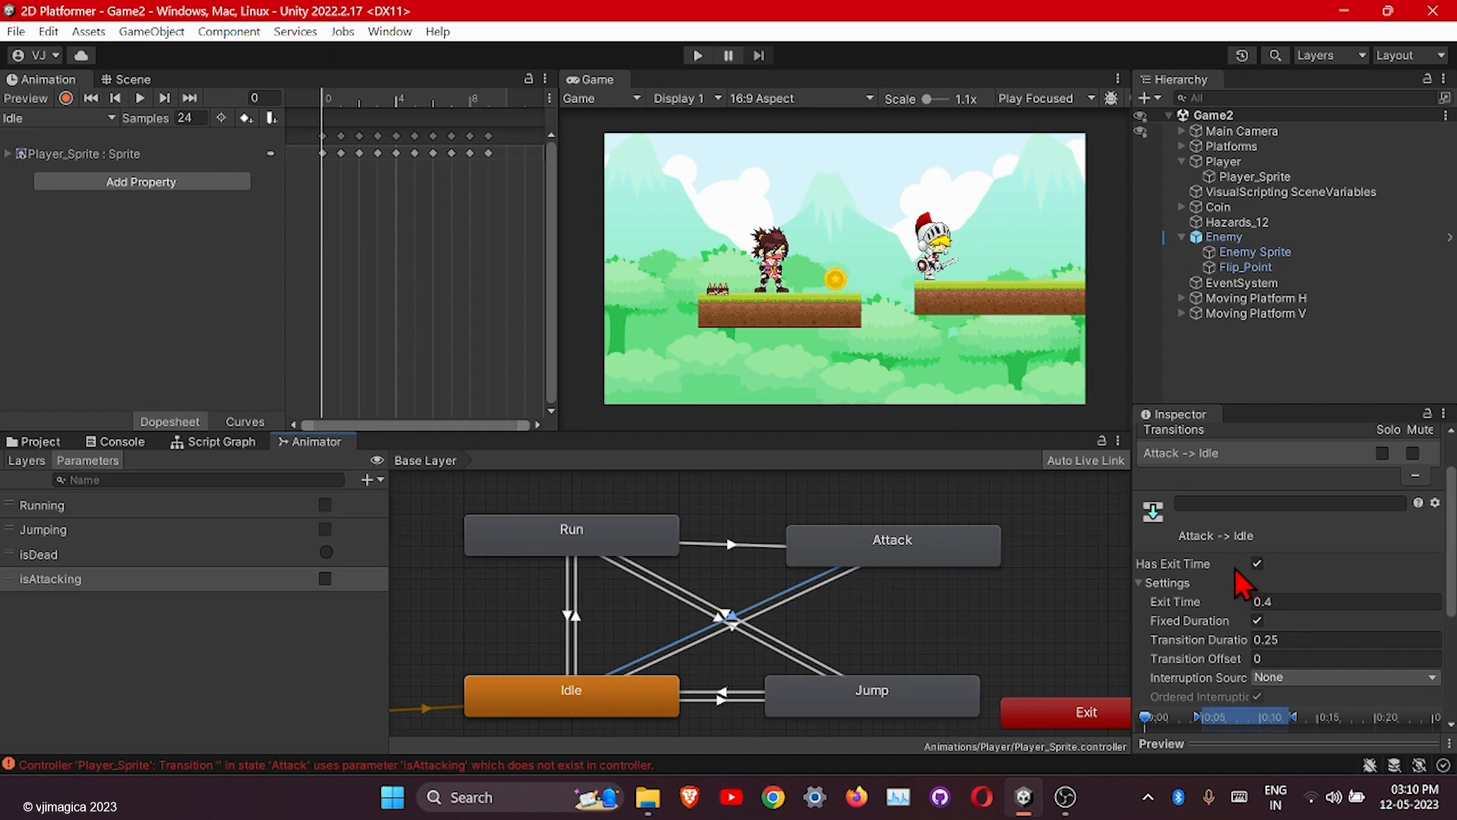
click(1289, 601)
text(1)
click(1303, 640)
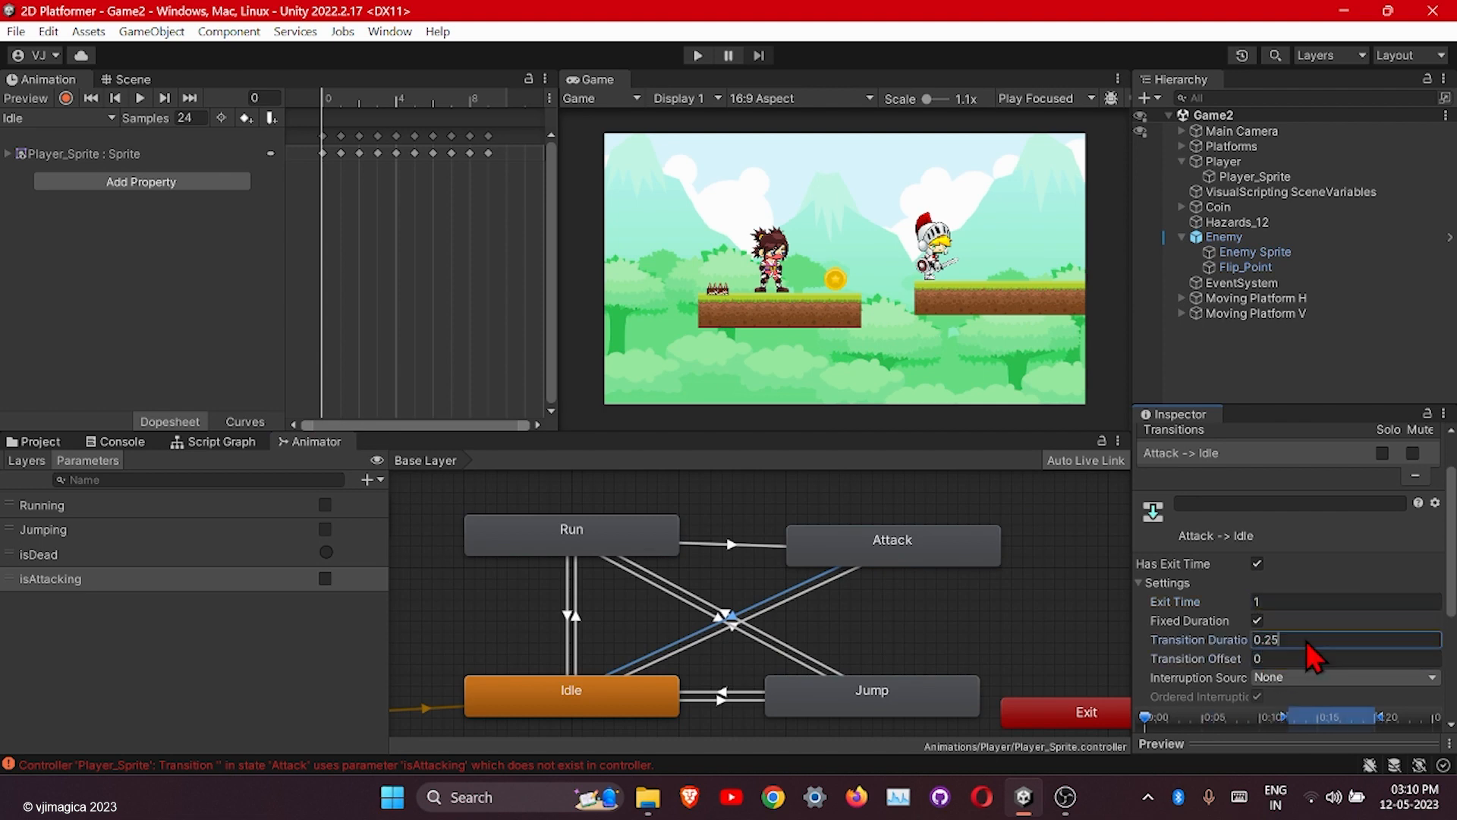
text(0)
scroll(1431, 683, down, 5)
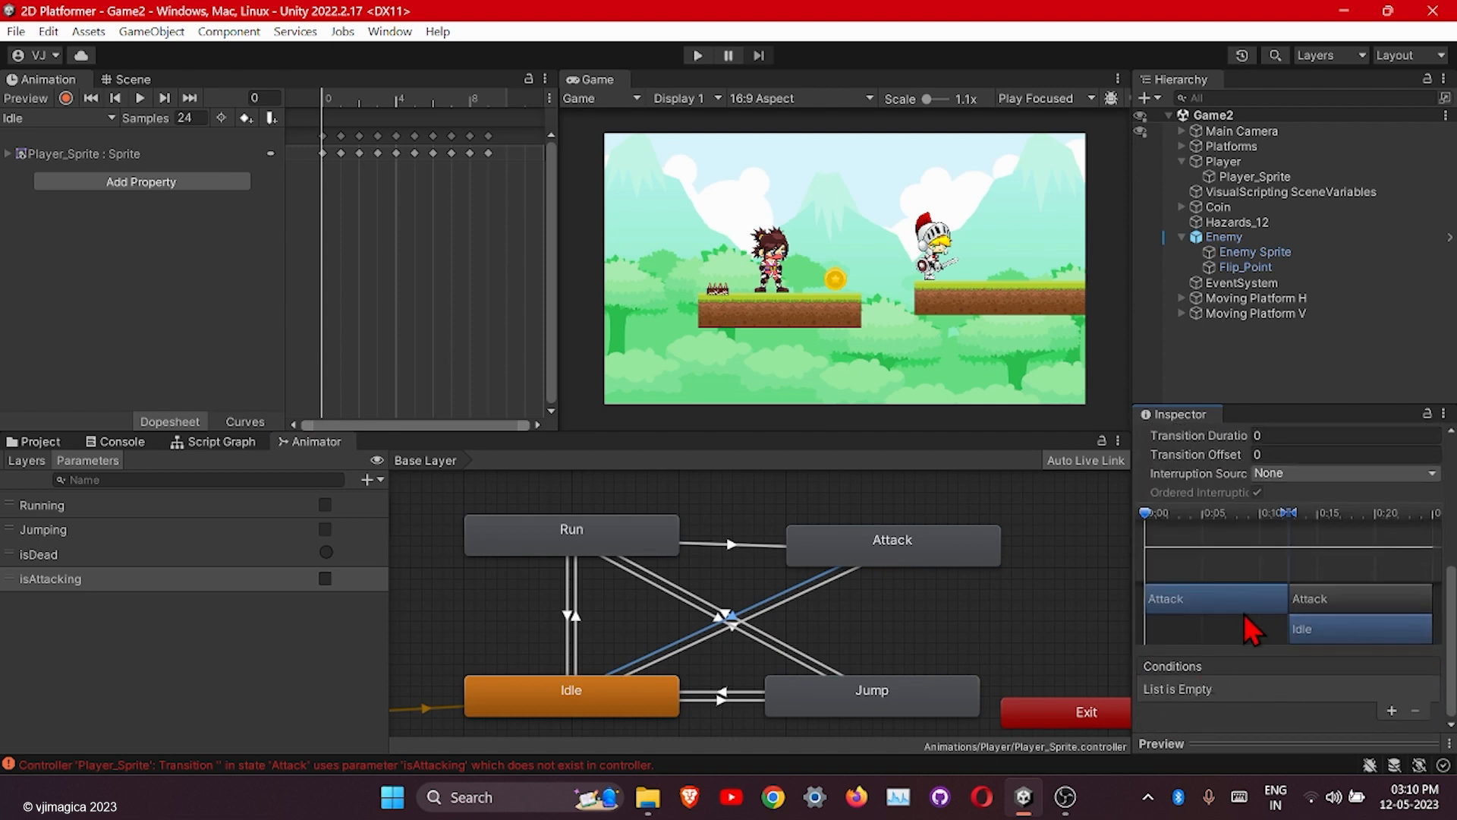
Add a condition to the Attack to Idle transition requiring isAttacking to be false.
click(1391, 711)
click(1210, 691)
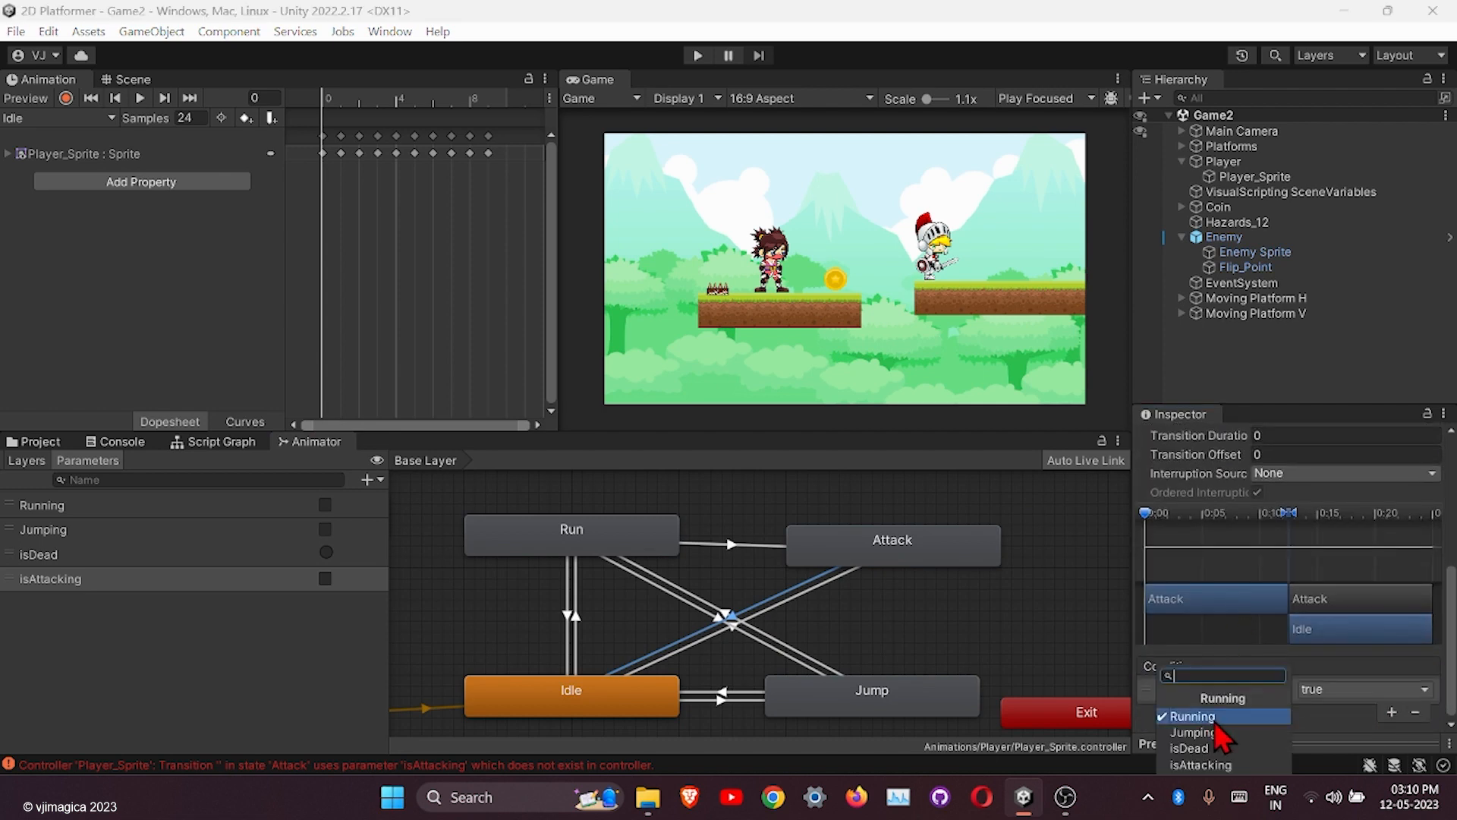
click(1224, 764)
click(1364, 689)
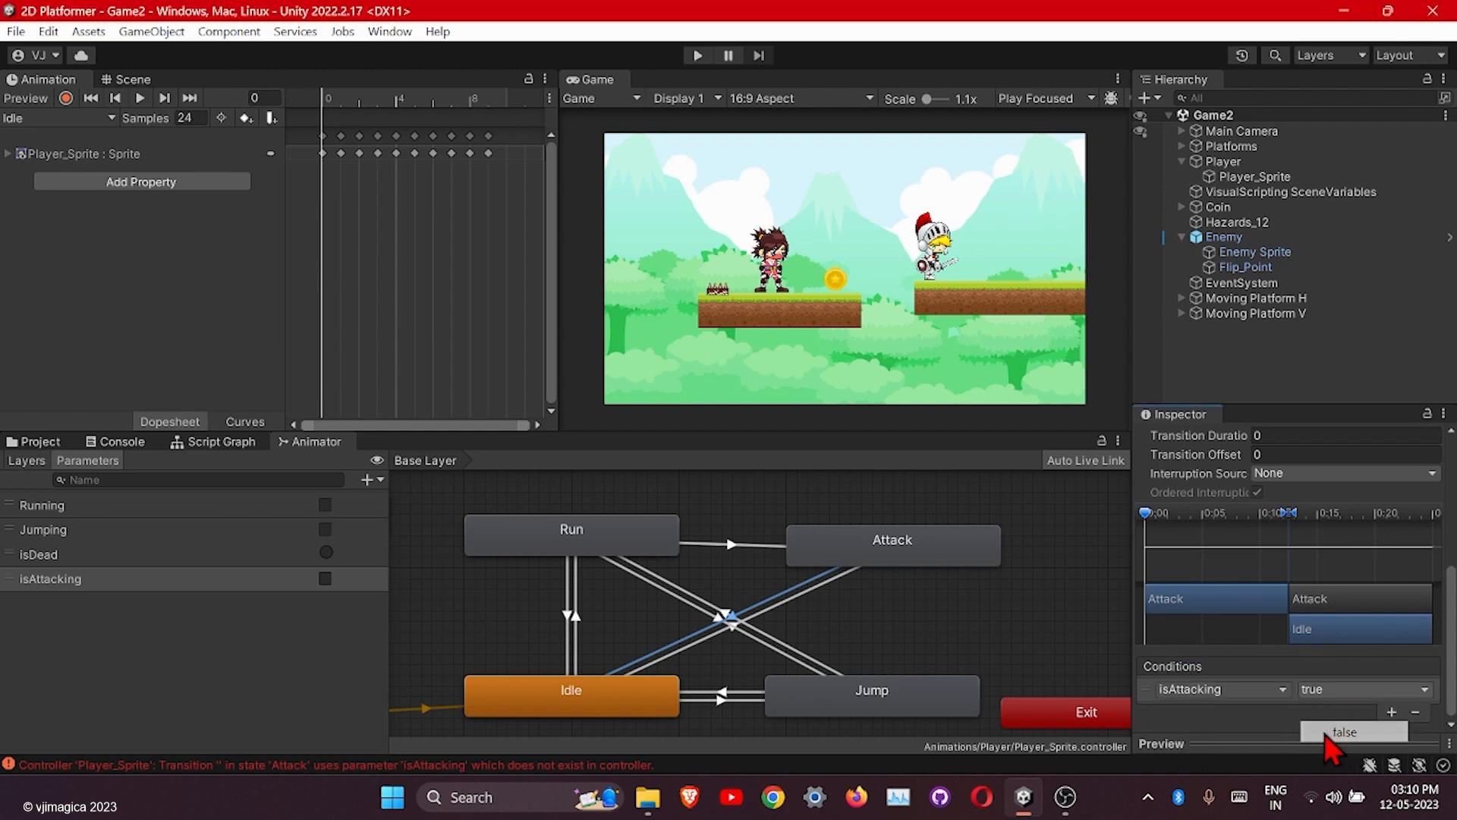
click(1324, 728)
click(914, 627)
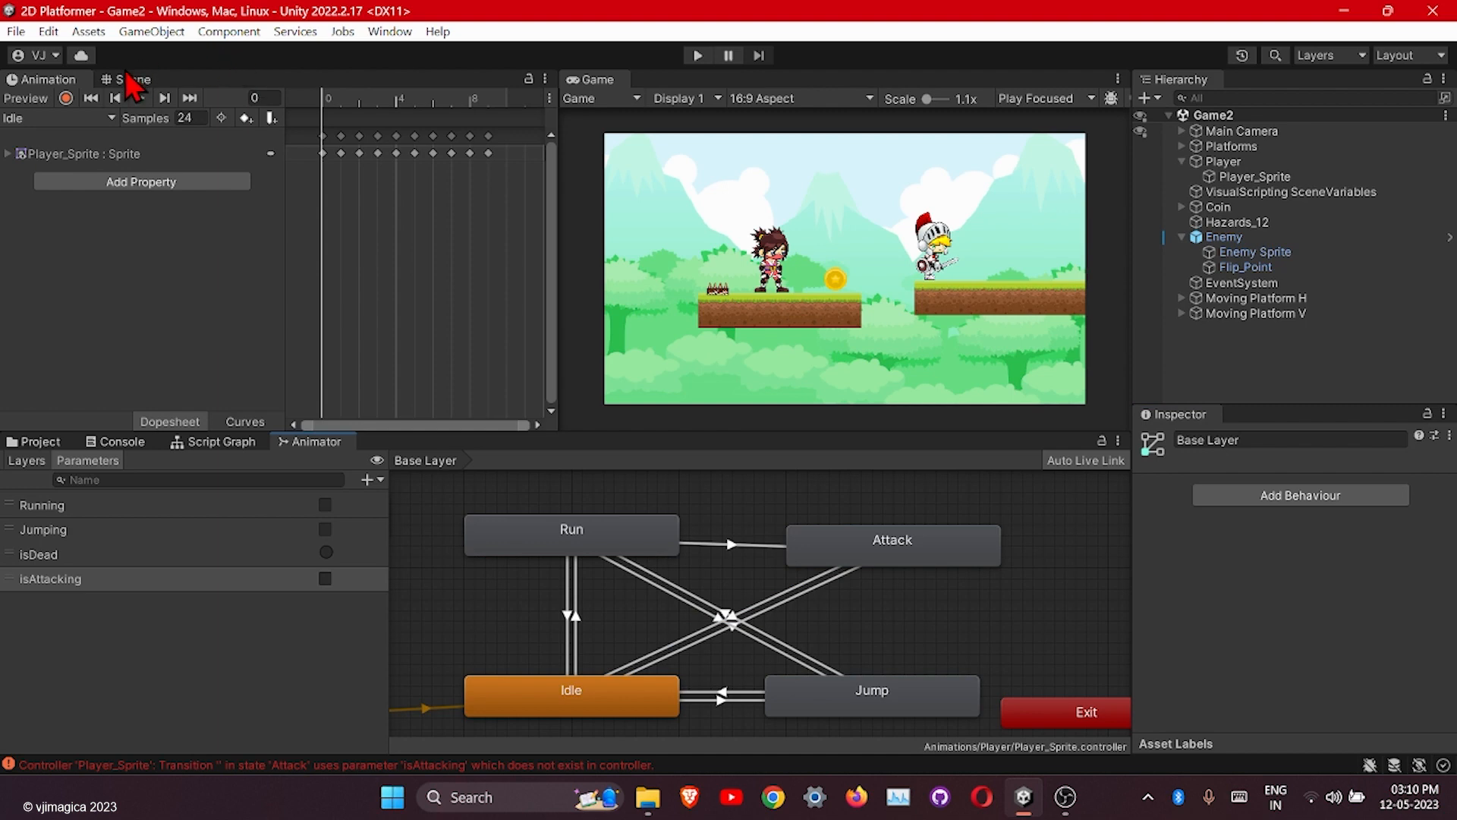
Open the Enemy object's script graph and add a Custom Event node in the empty area beside the E_Ground_Check group.
click(194, 443)
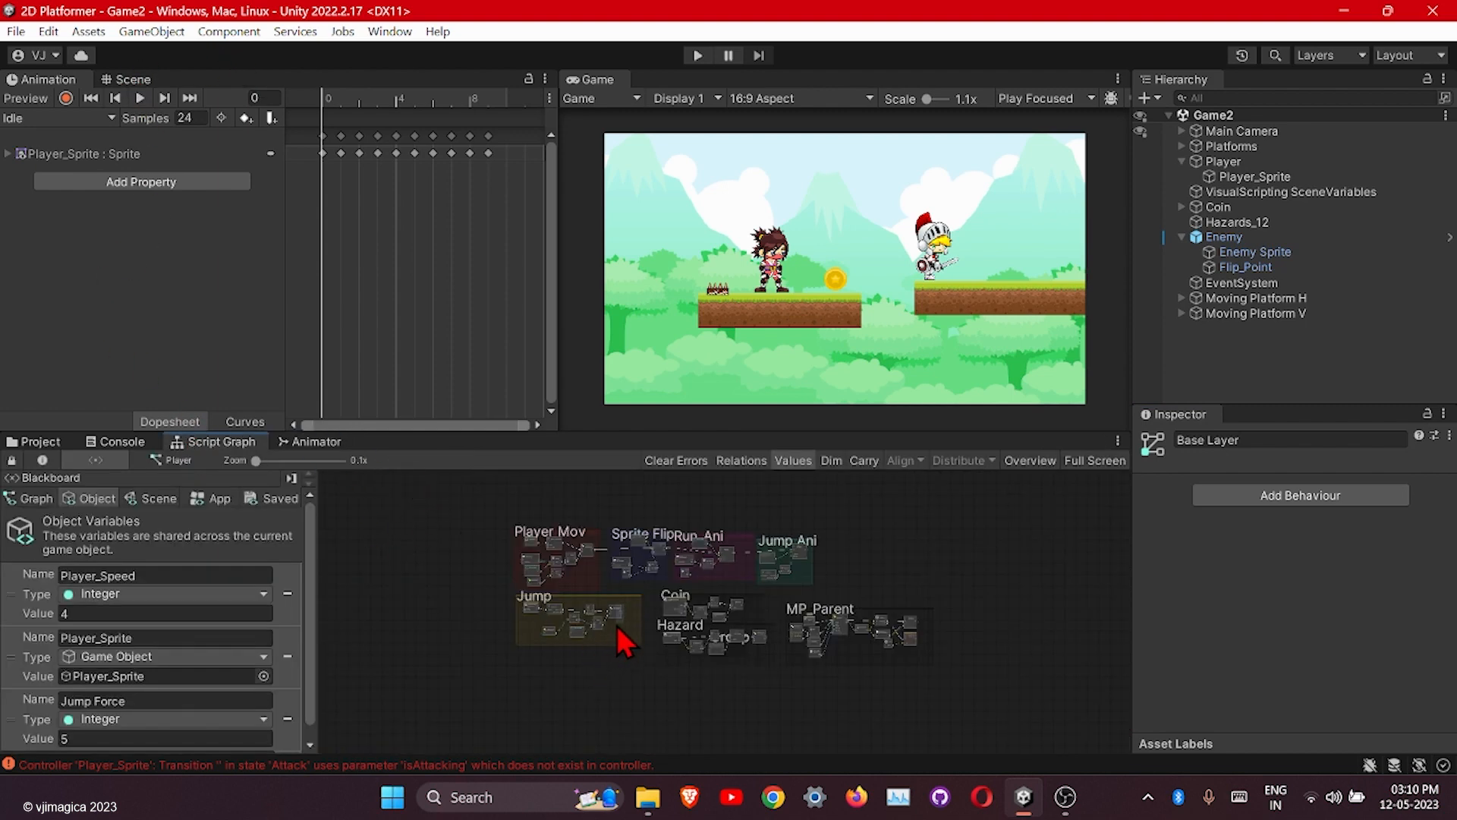
drag(626, 593, 617, 607)
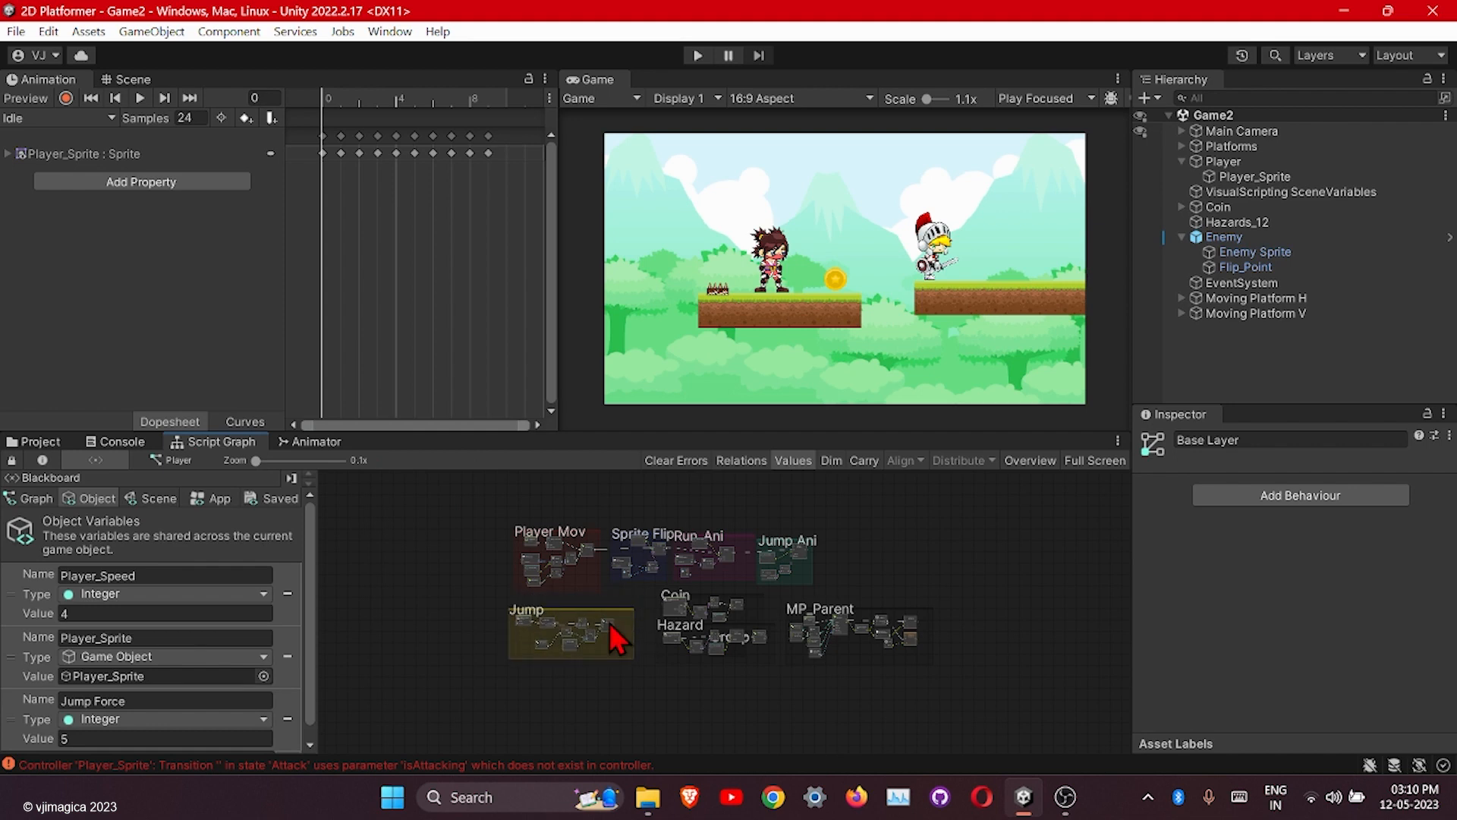
click(1236, 237)
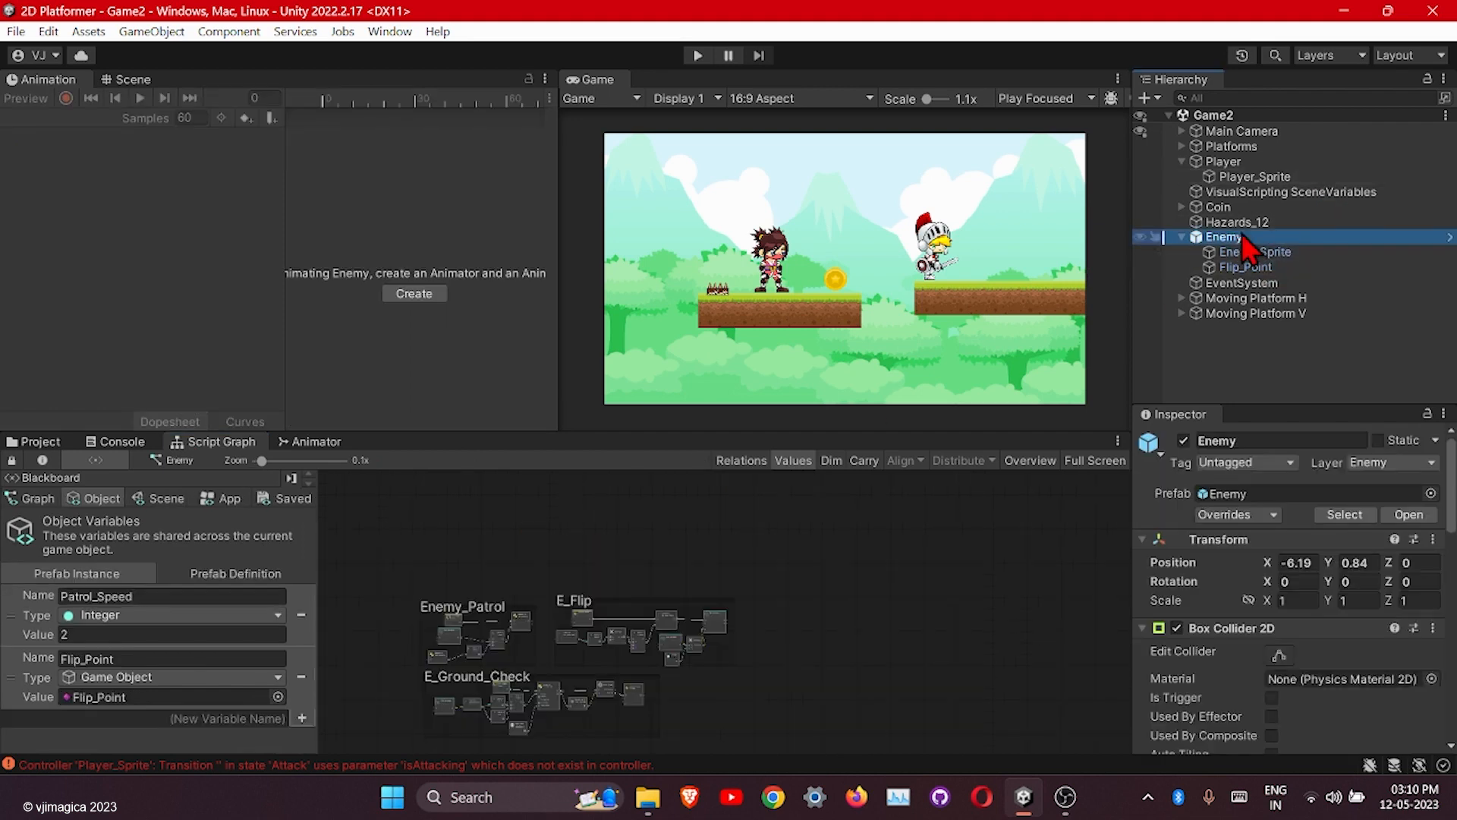
scroll(827, 569, up, 5)
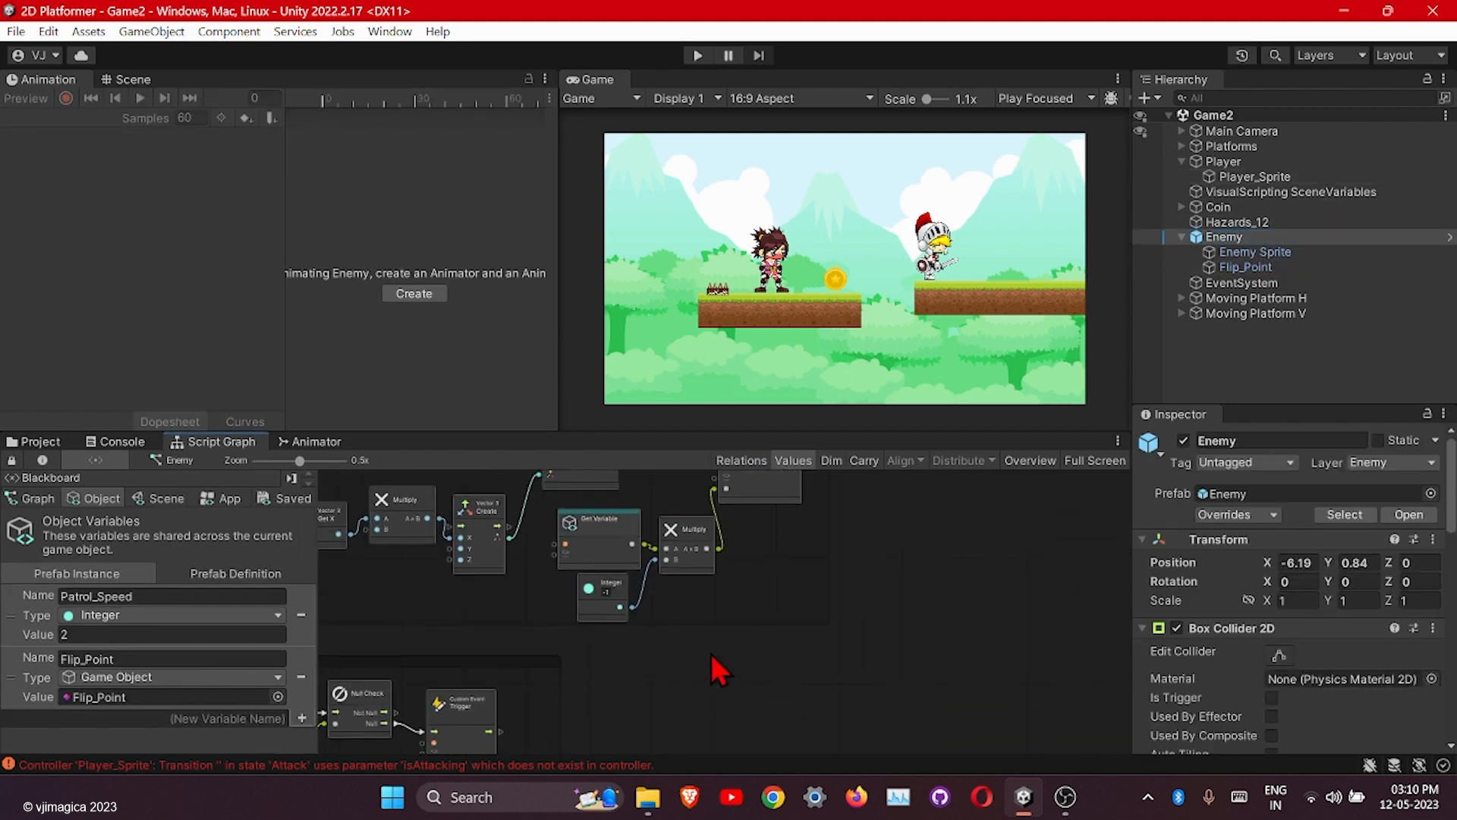
middle_drag(803, 652, 748, 603)
scroll(685, 639, up, 2)
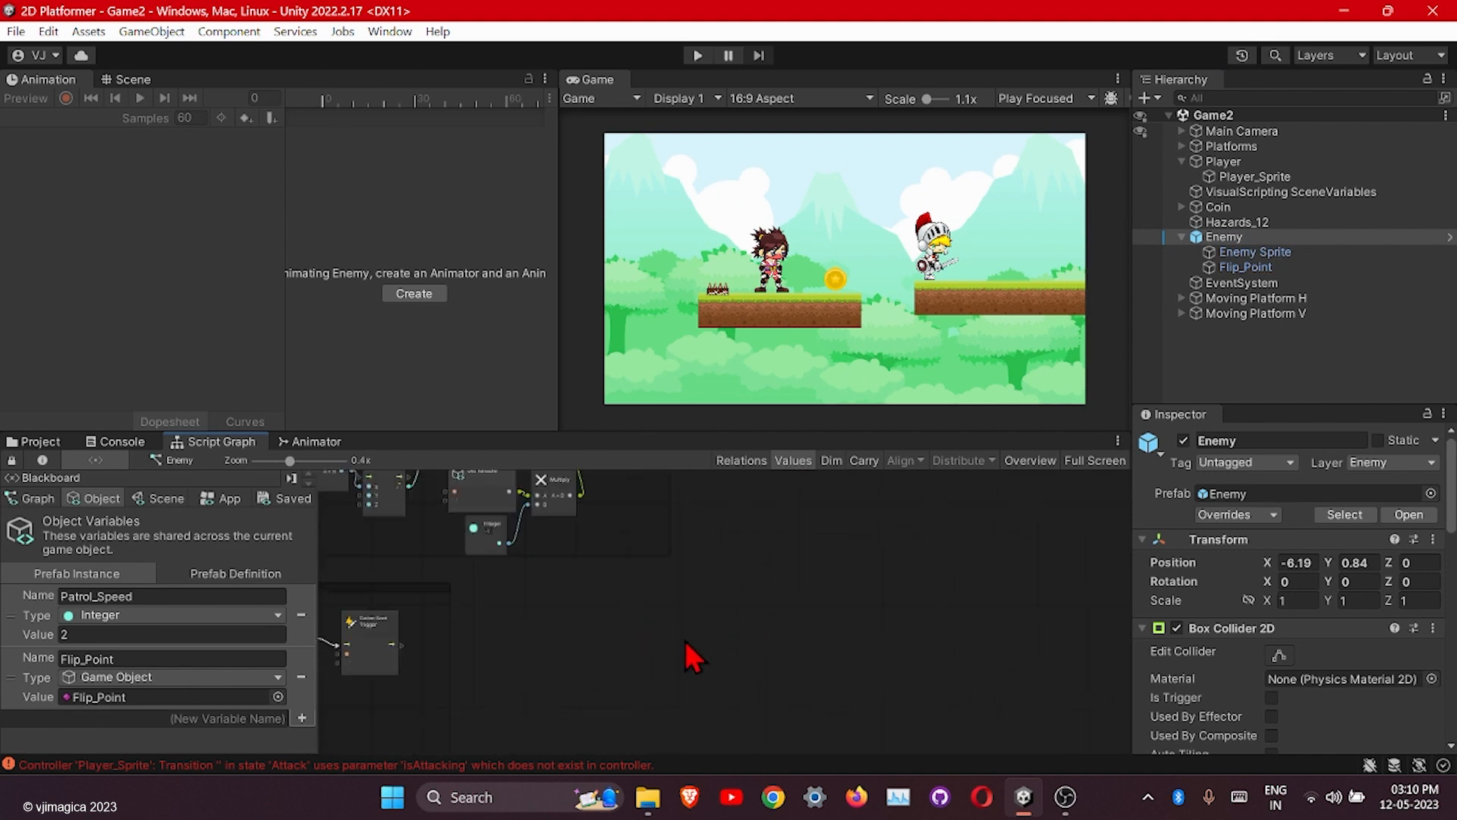
middle_drag(685, 640, 767, 574)
right_click(751, 578)
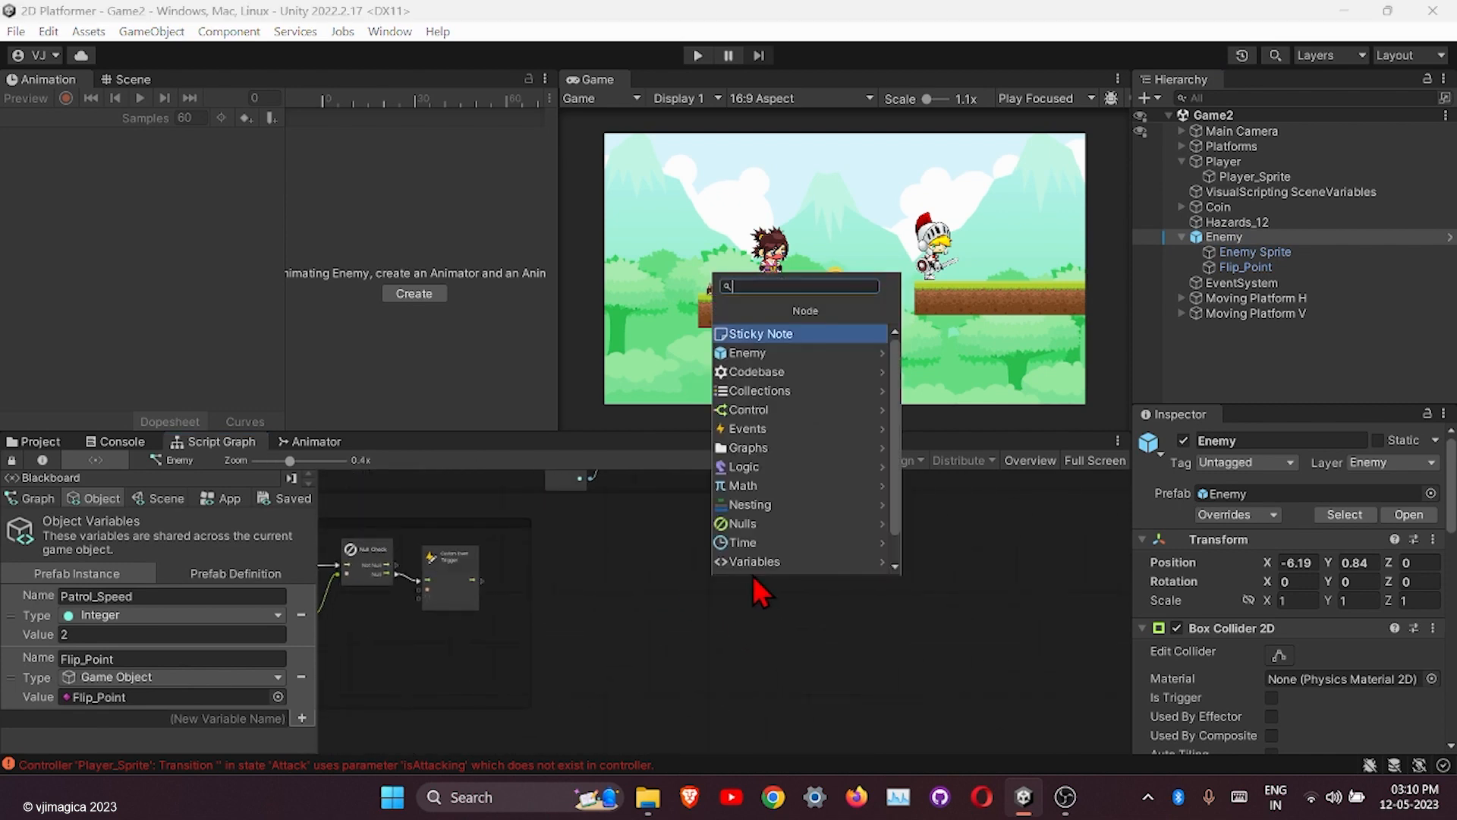
text(custom)
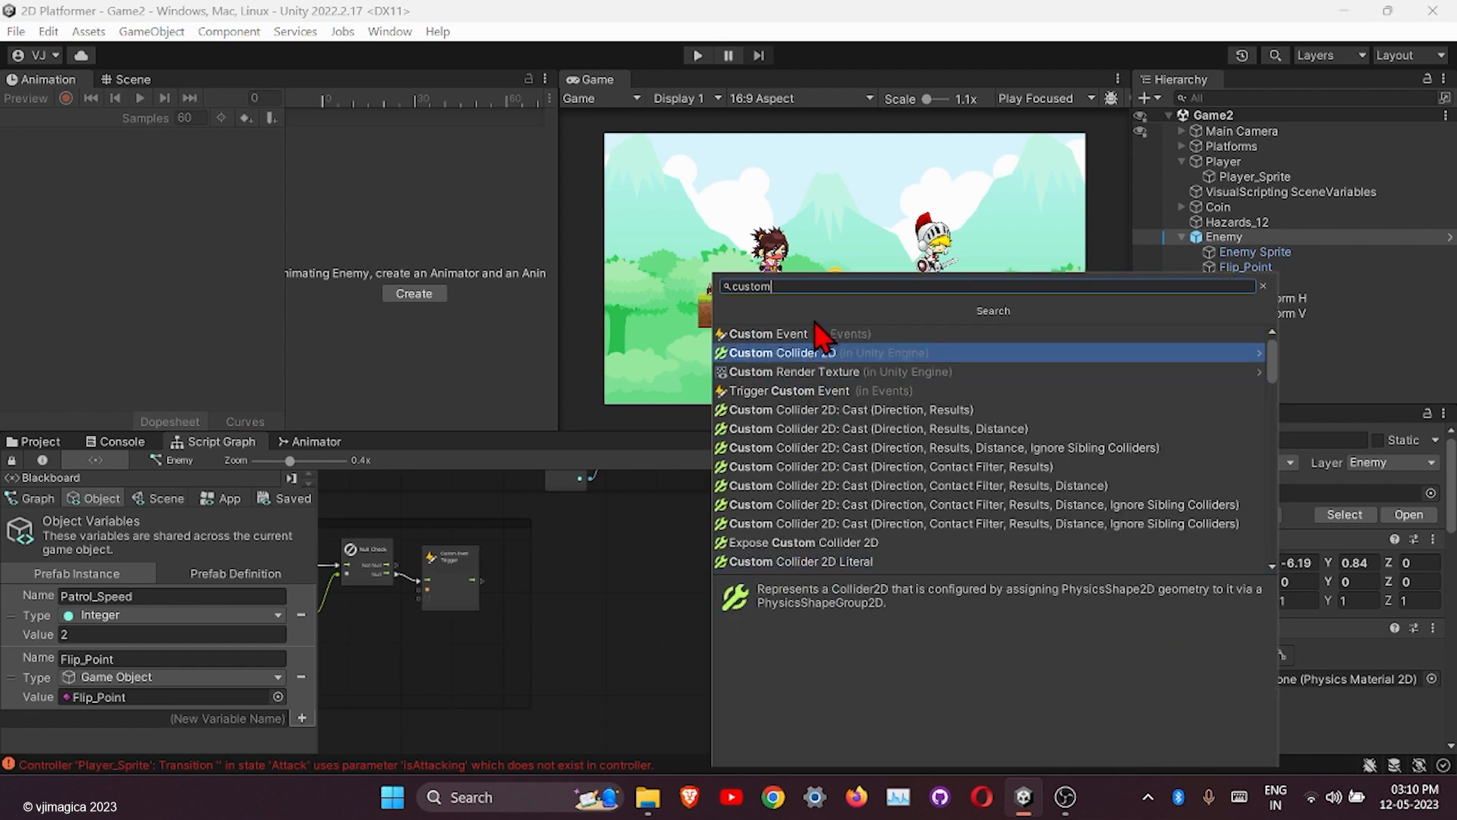
click(817, 331)
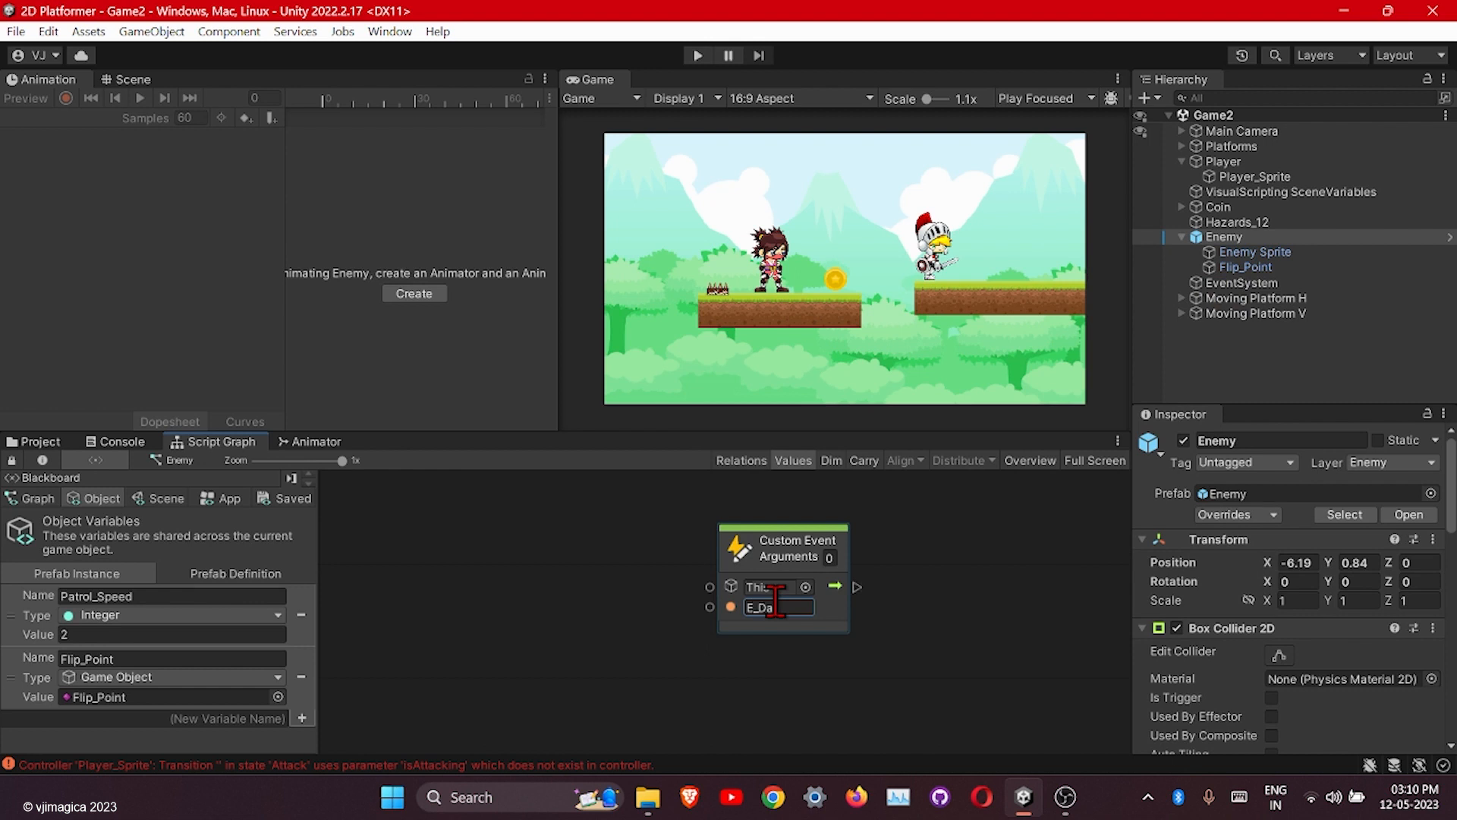
Name the custom event E_Damage and set its target object to Enemy.
click(881, 640)
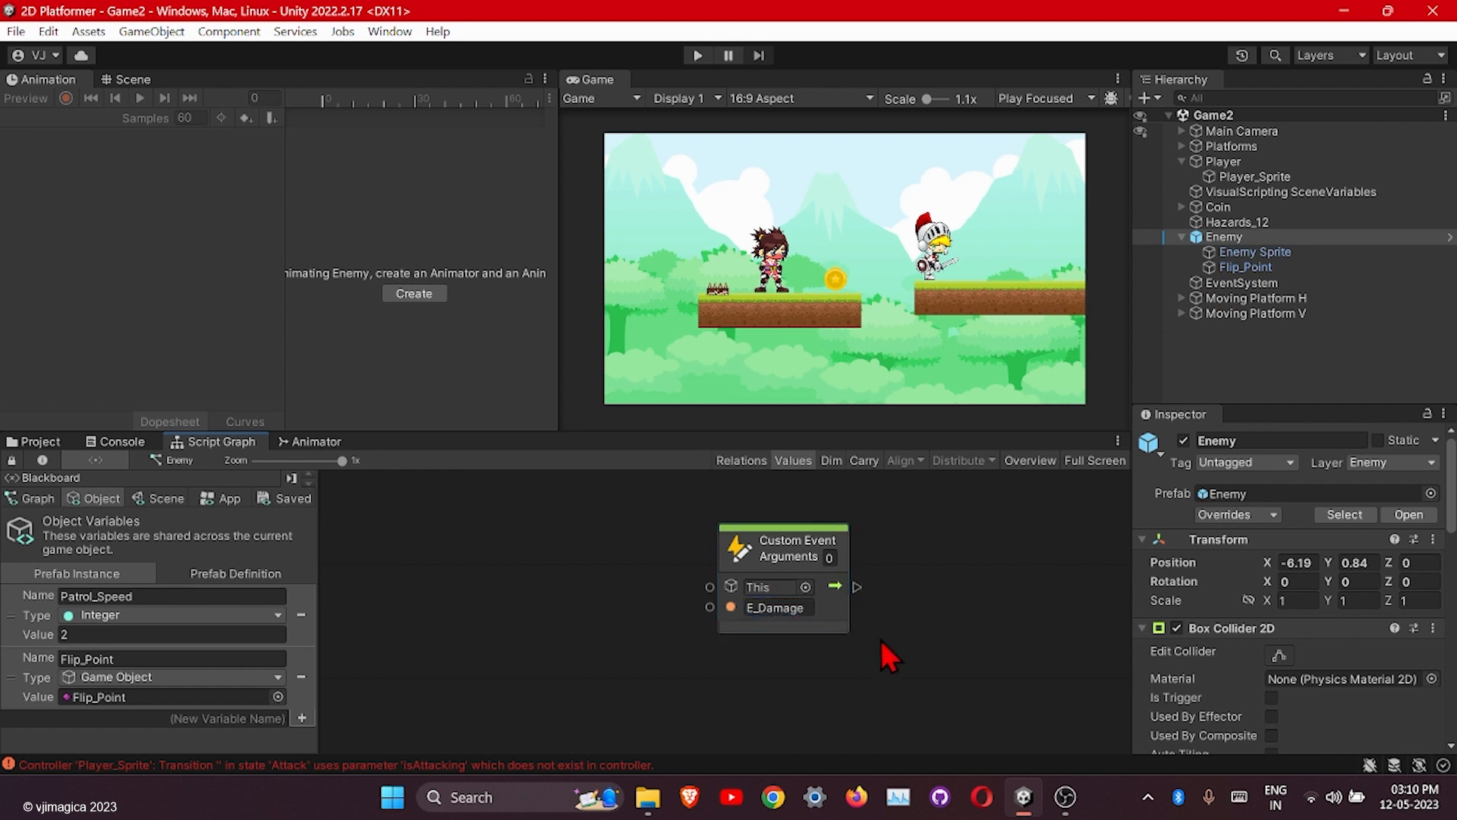
click(805, 587)
double_click(739, 489)
drag(789, 551, 713, 555)
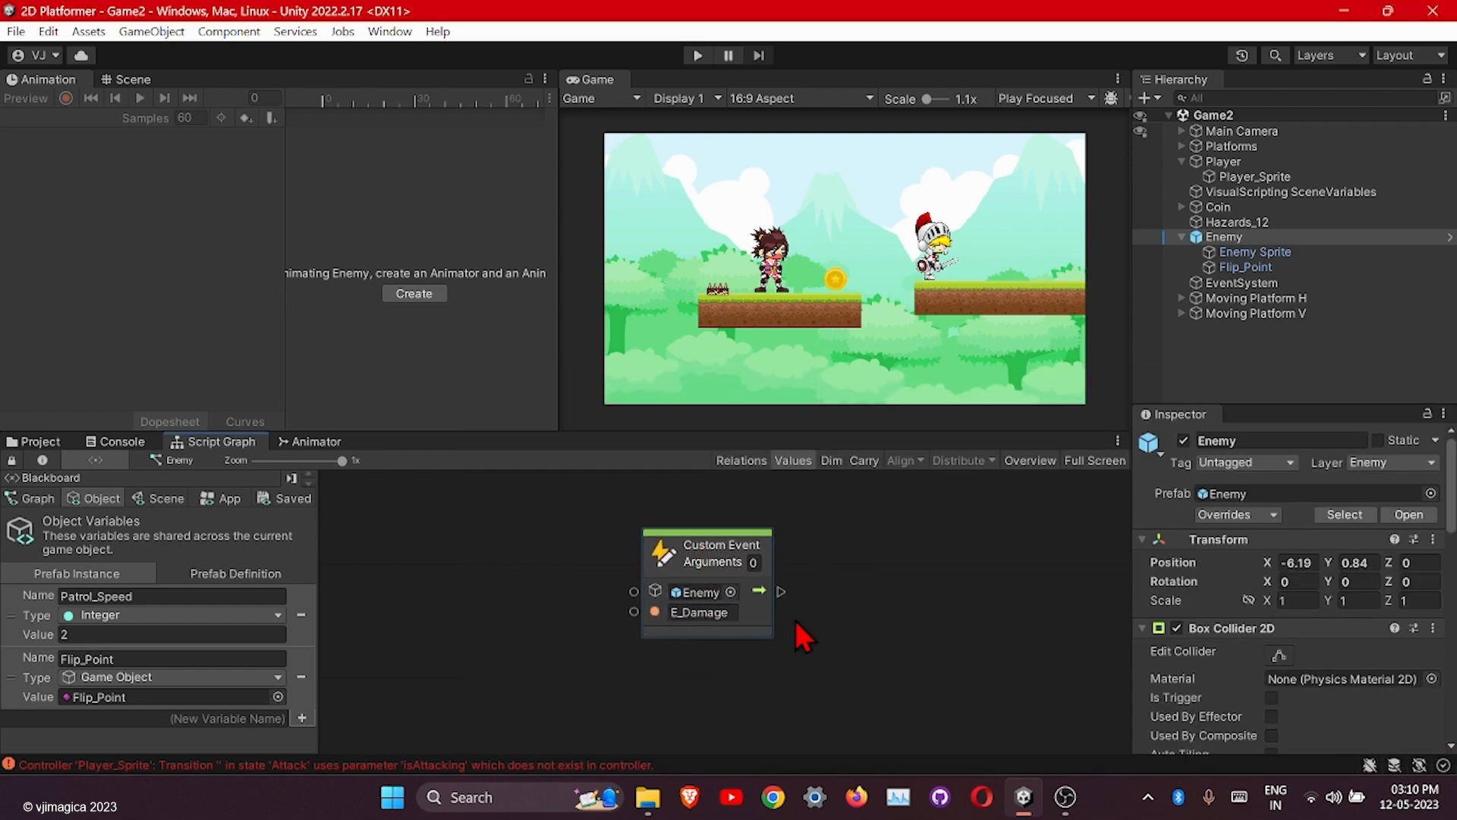
scroll(795, 621, down, 5)
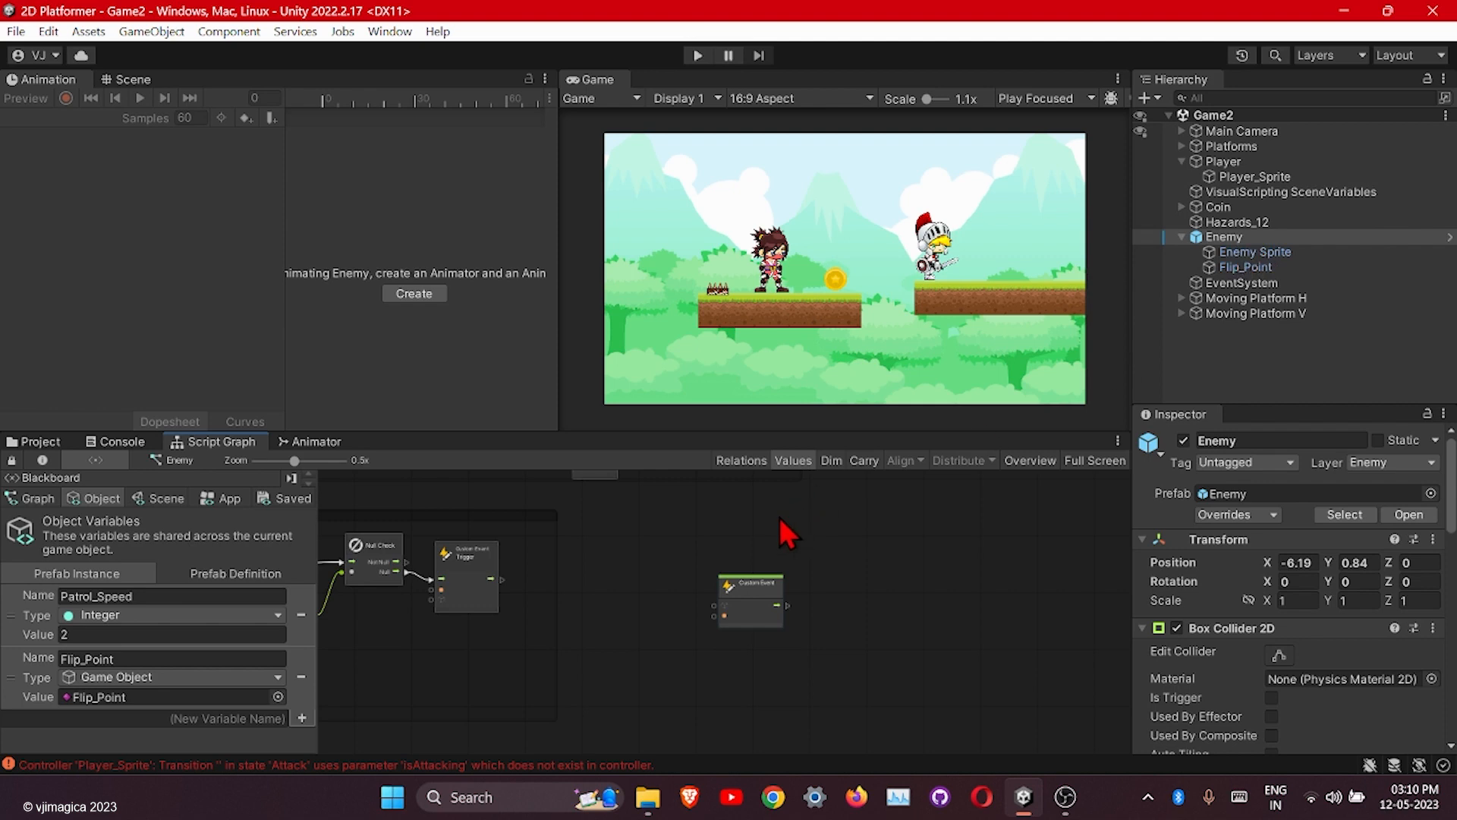
scroll(780, 524, up, 5)
middle_drag(712, 608, 688, 550)
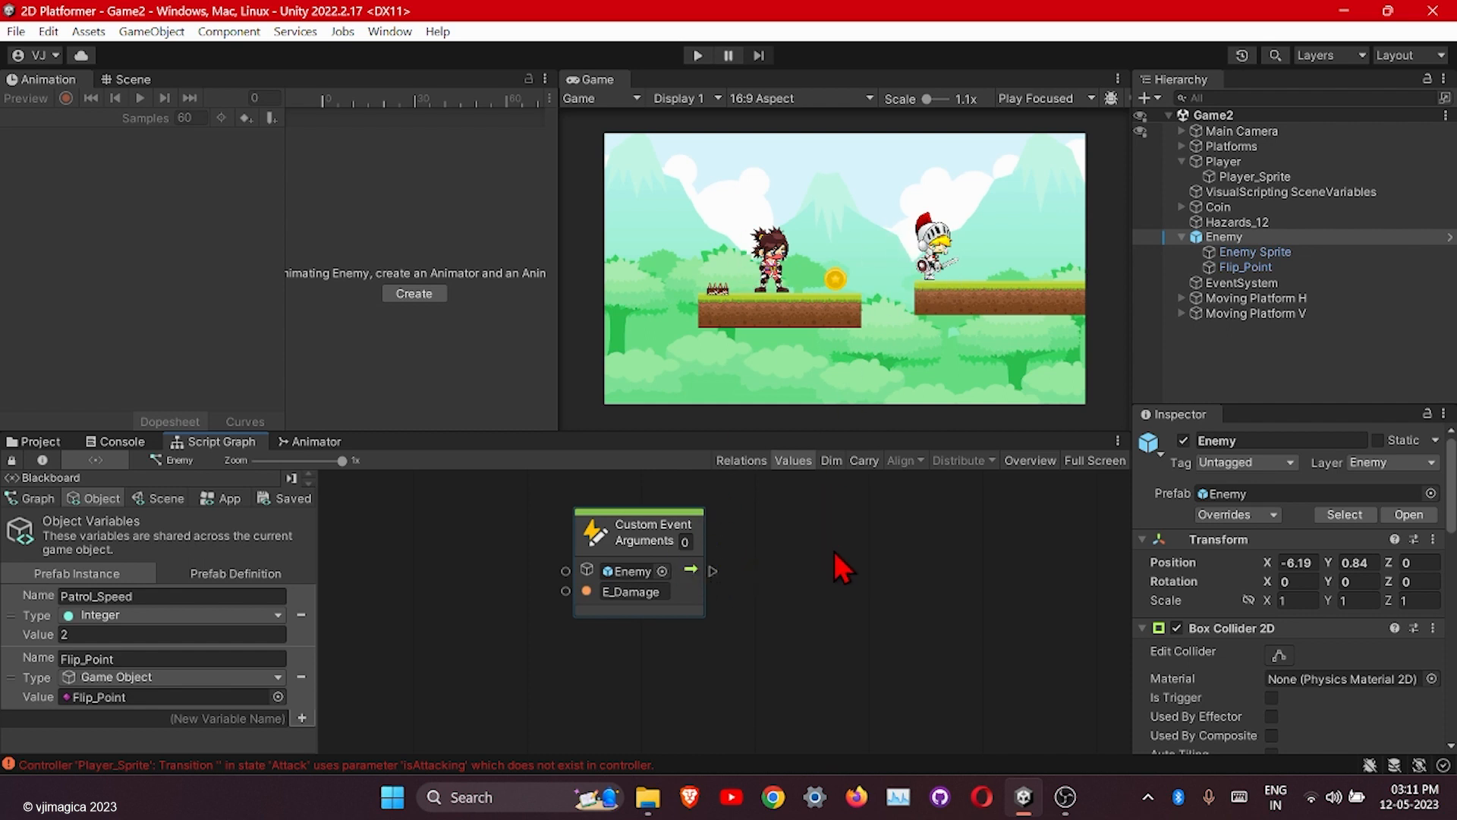
Add an Integer object variable named E_Health with the value 20 to the Enemy.
click(184, 721)
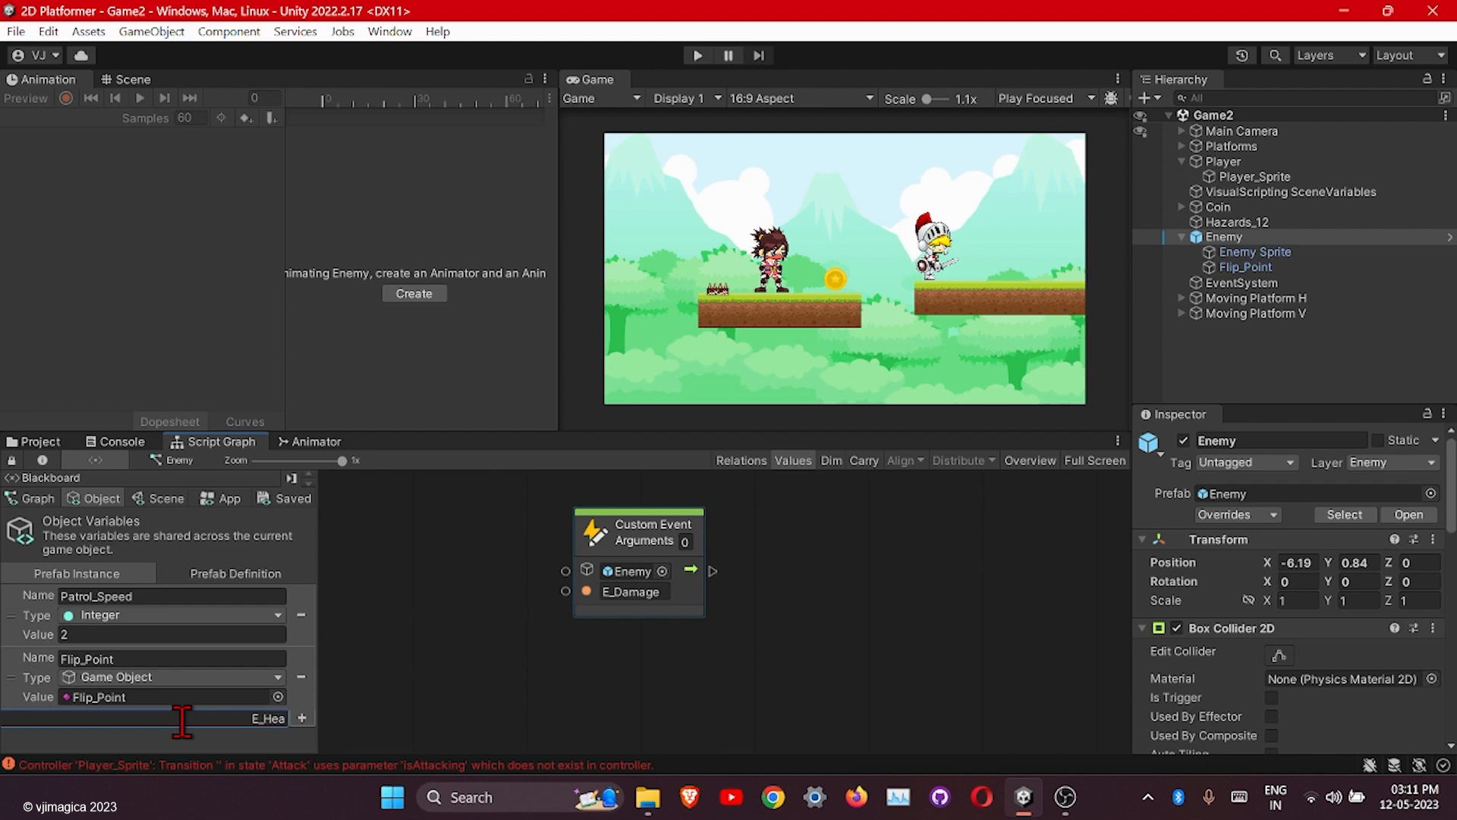
click(302, 718)
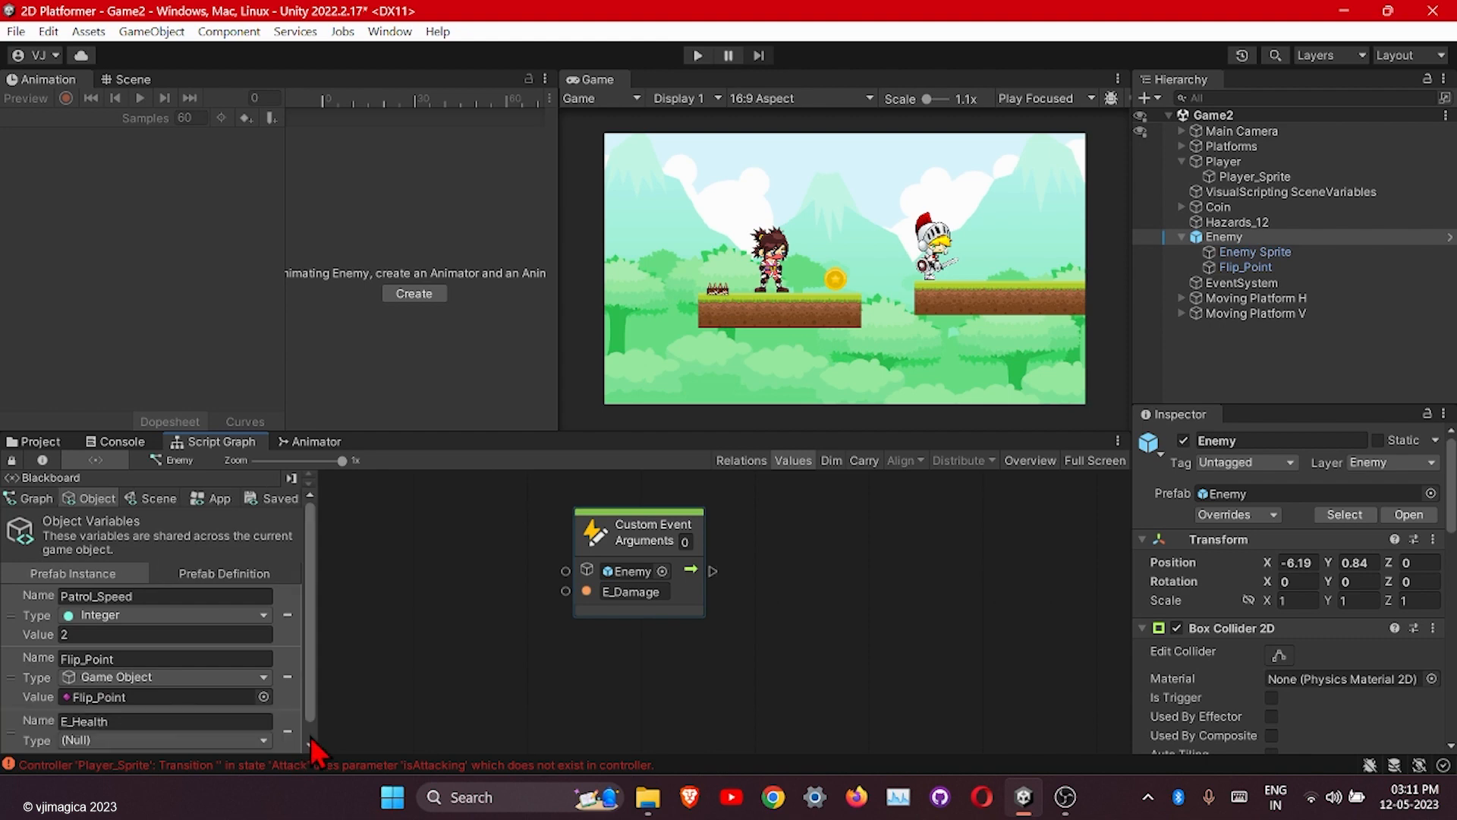
click(141, 718)
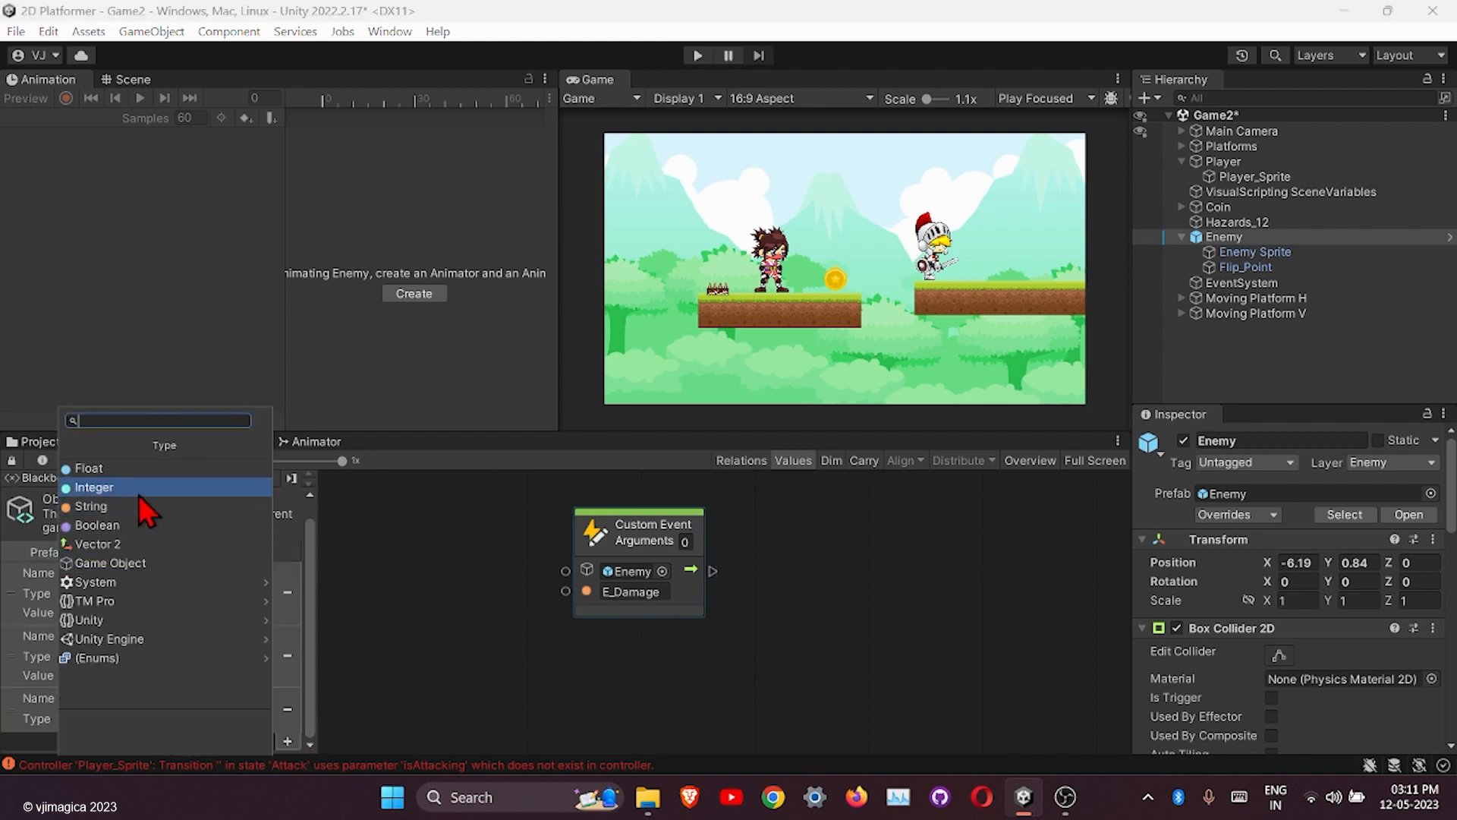
click(135, 500)
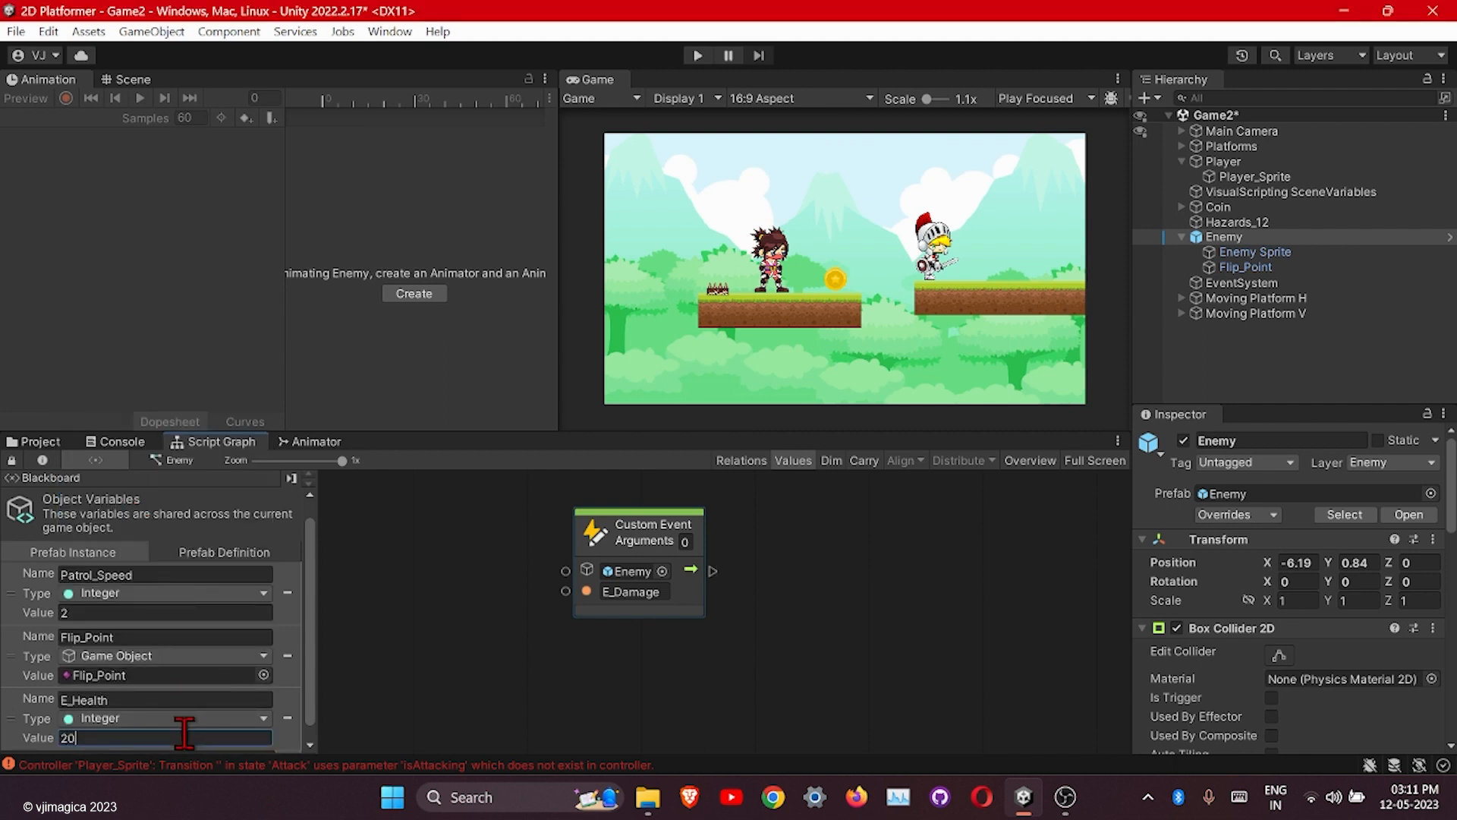
Add a Get Variable node for E_Health below the E_Damage event and connect it to input A of a new Subtract node.
drag(38, 724, 529, 647)
drag(649, 695, 698, 718)
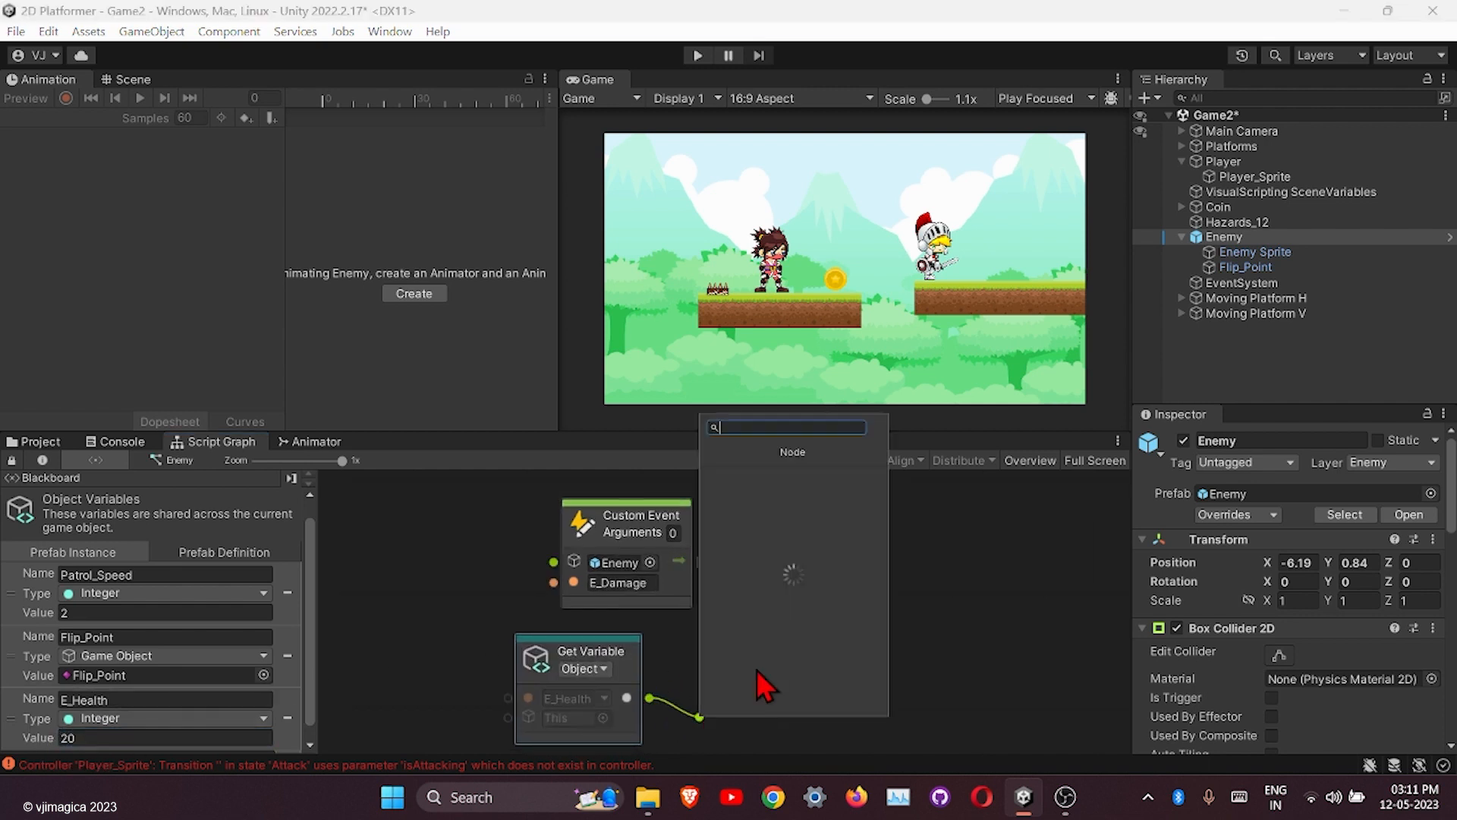
text(sub)
click(744, 493)
middle_drag(695, 730, 793, 630)
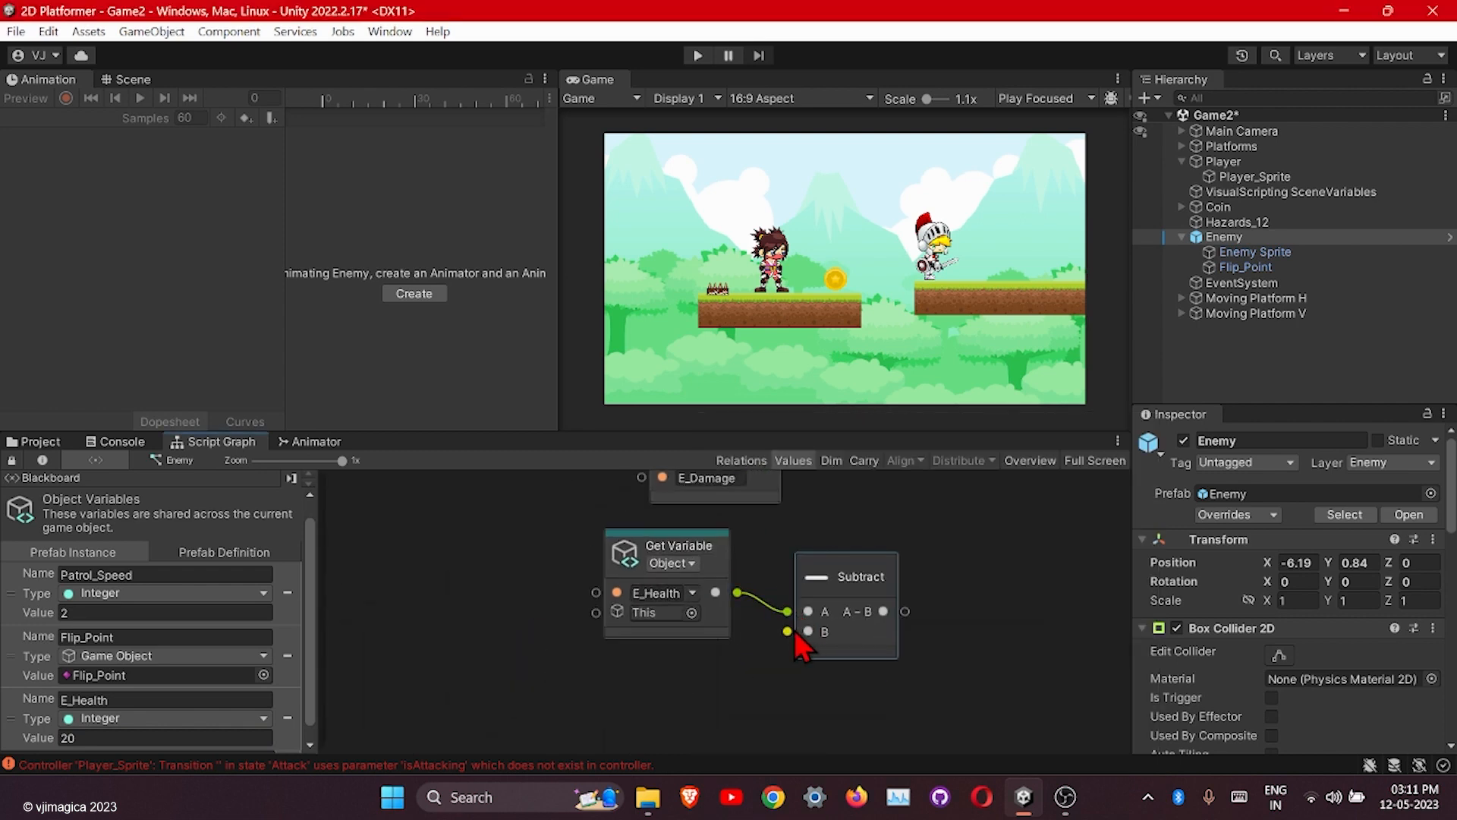
Connect an Integer literal of 4 to the Subtract node's B input and place it below the Get Variable node.
drag(789, 631, 727, 650)
click(773, 451)
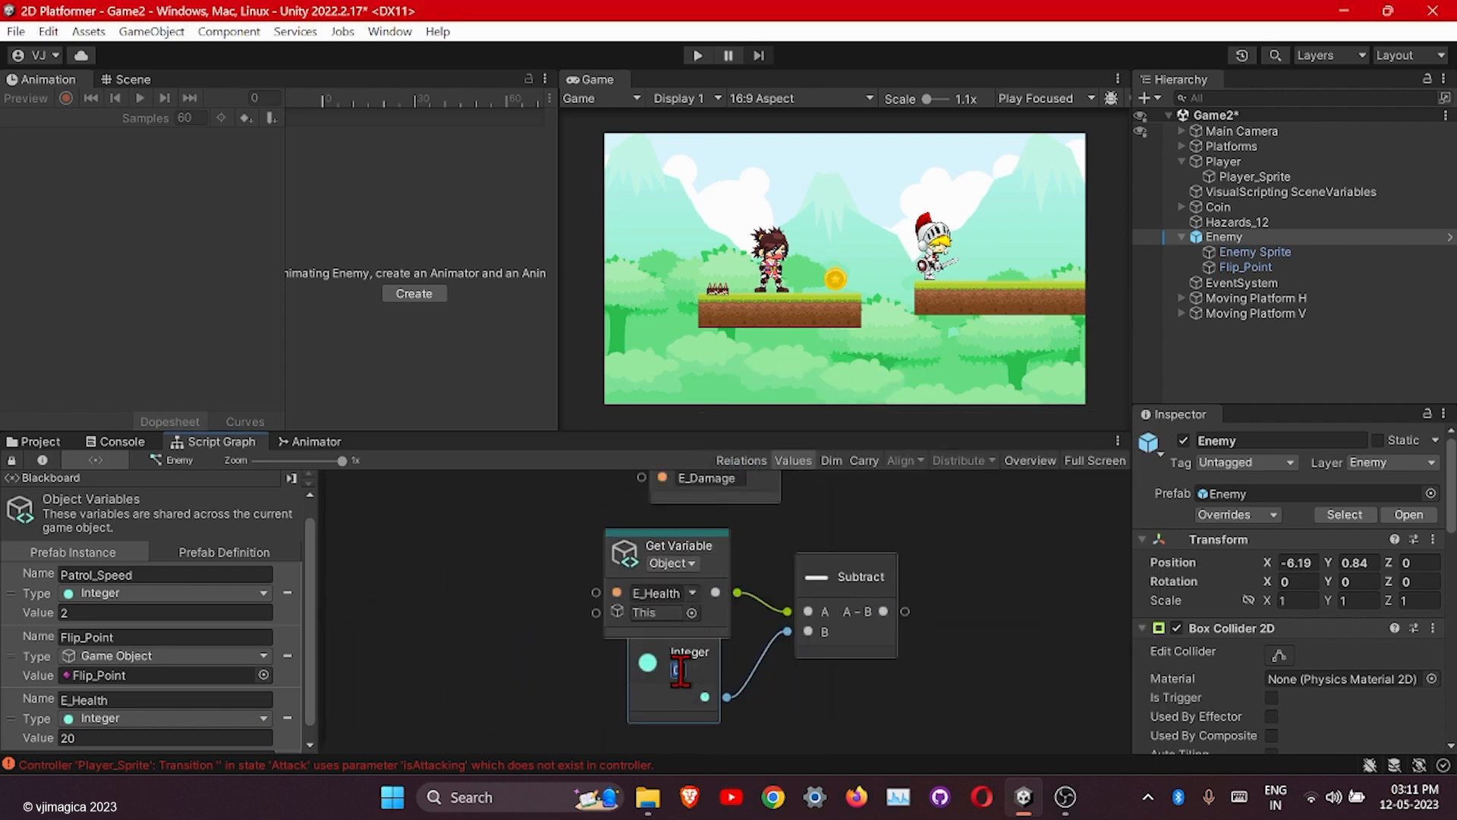
click(777, 677)
drag(701, 661, 699, 697)
middle_drag(929, 656, 805, 769)
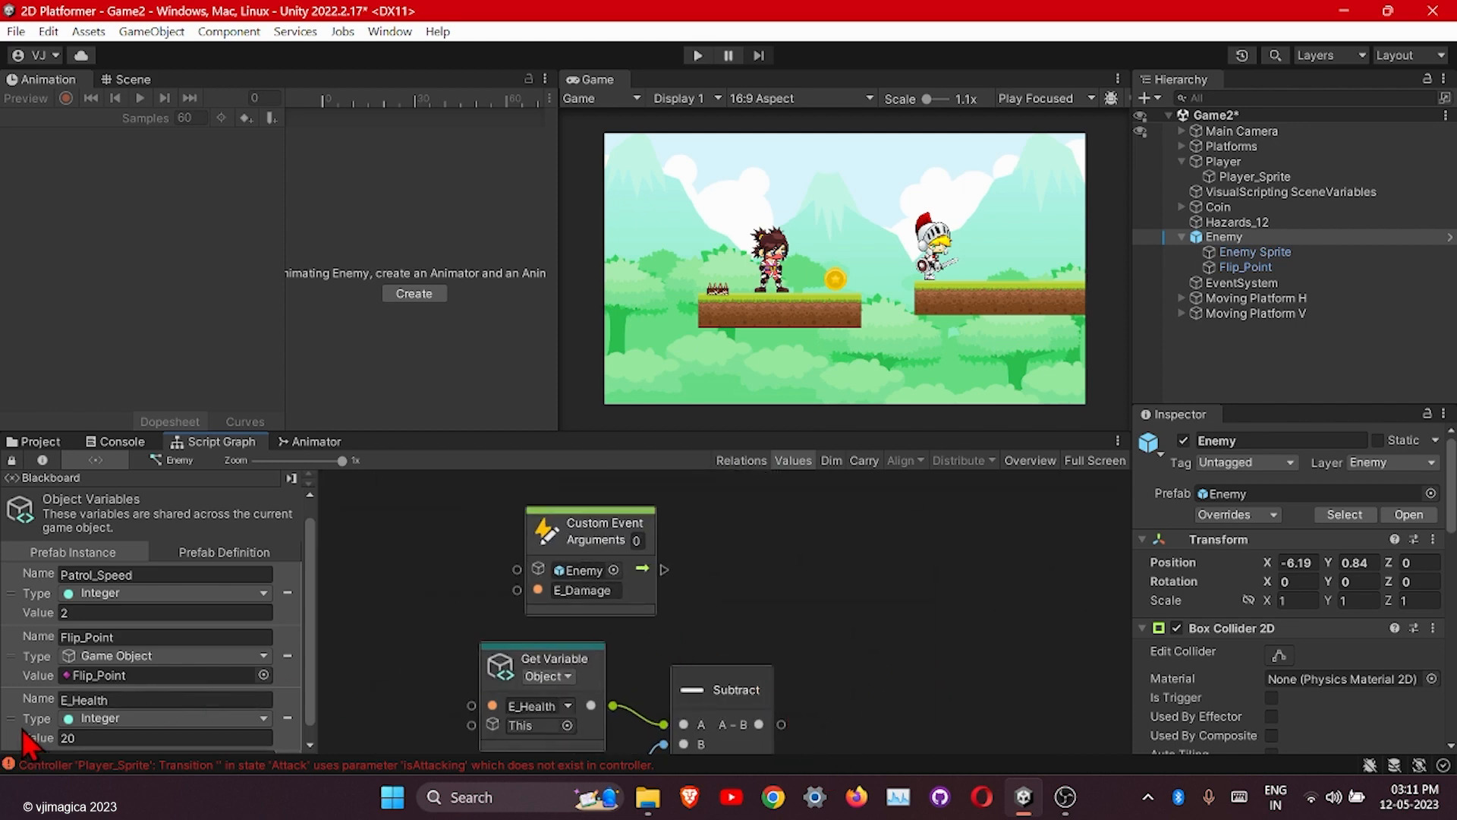
Add a Set Variable node for E_Health, triggered by the E_Damage event and fed with the Subtract result.
drag(21, 730, 749, 540)
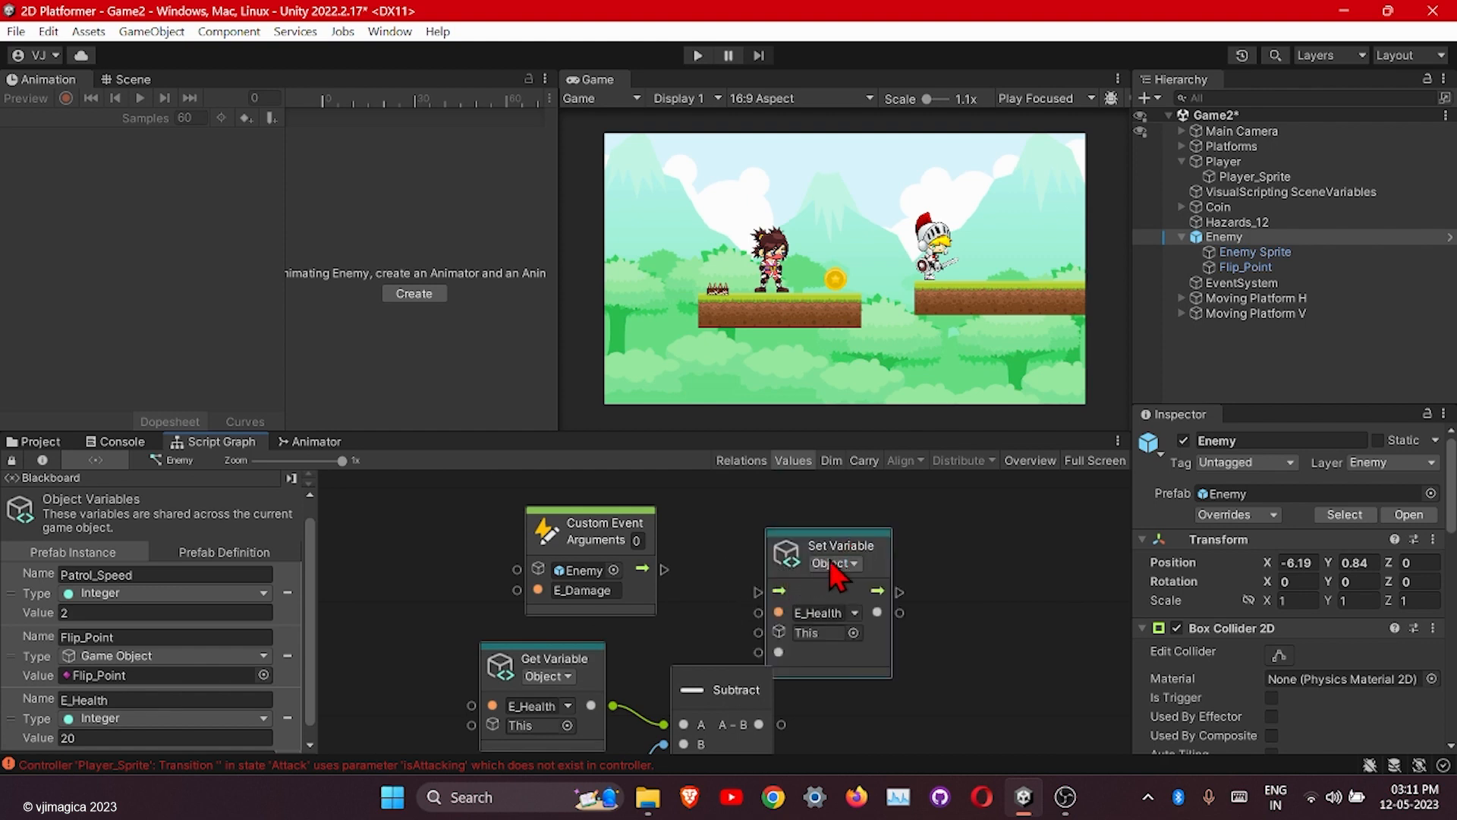
drag(890, 535, 893, 532)
mouse_move(640, 558)
mouse_down()
mouse_move(672, 576)
mouse_move(616, 546)
mouse_up()
drag(645, 558, 940, 560)
drag(759, 724, 817, 697)
drag(877, 636, 873, 634)
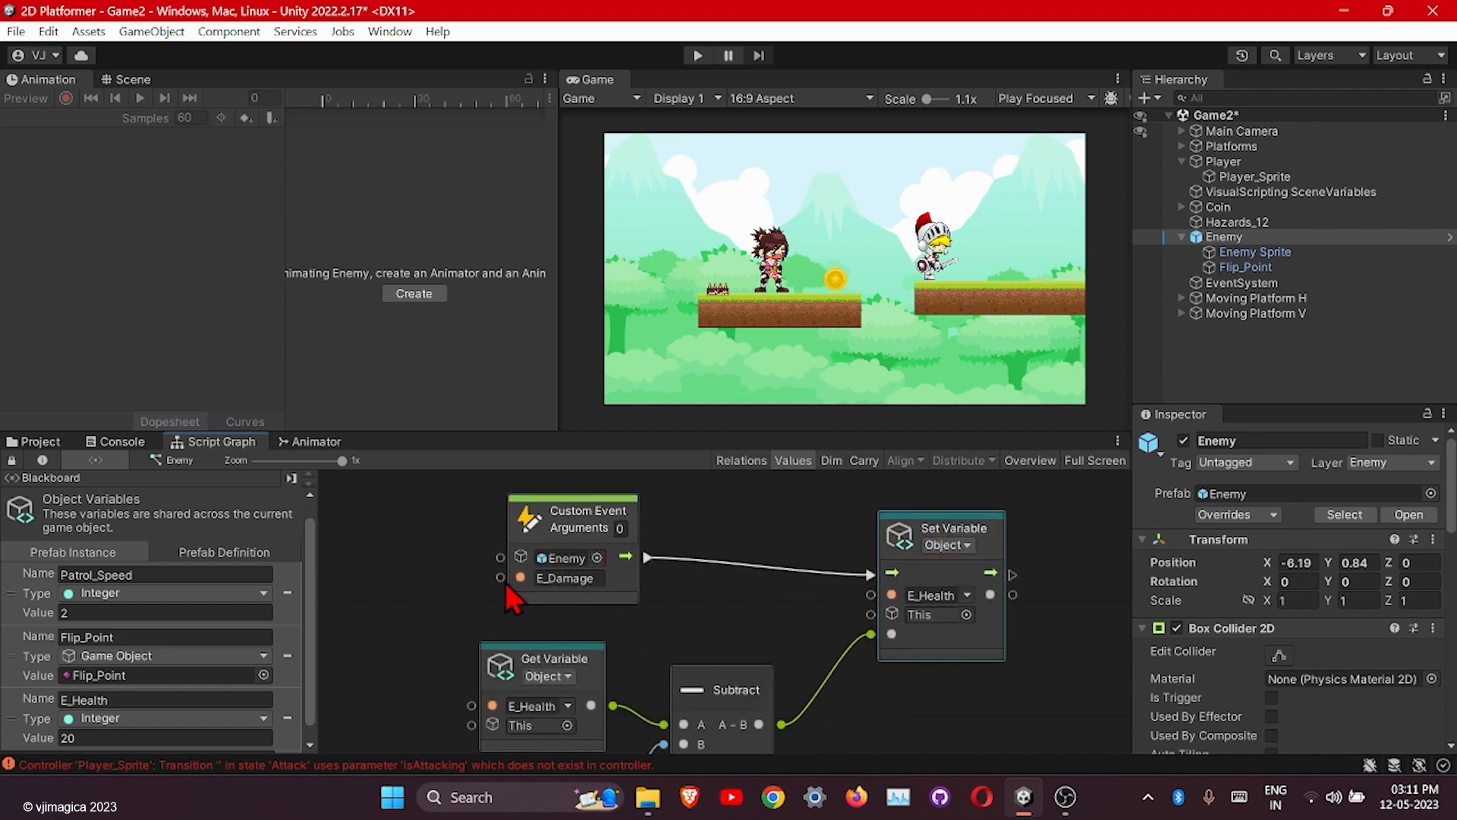
scroll(690, 592, down, 2)
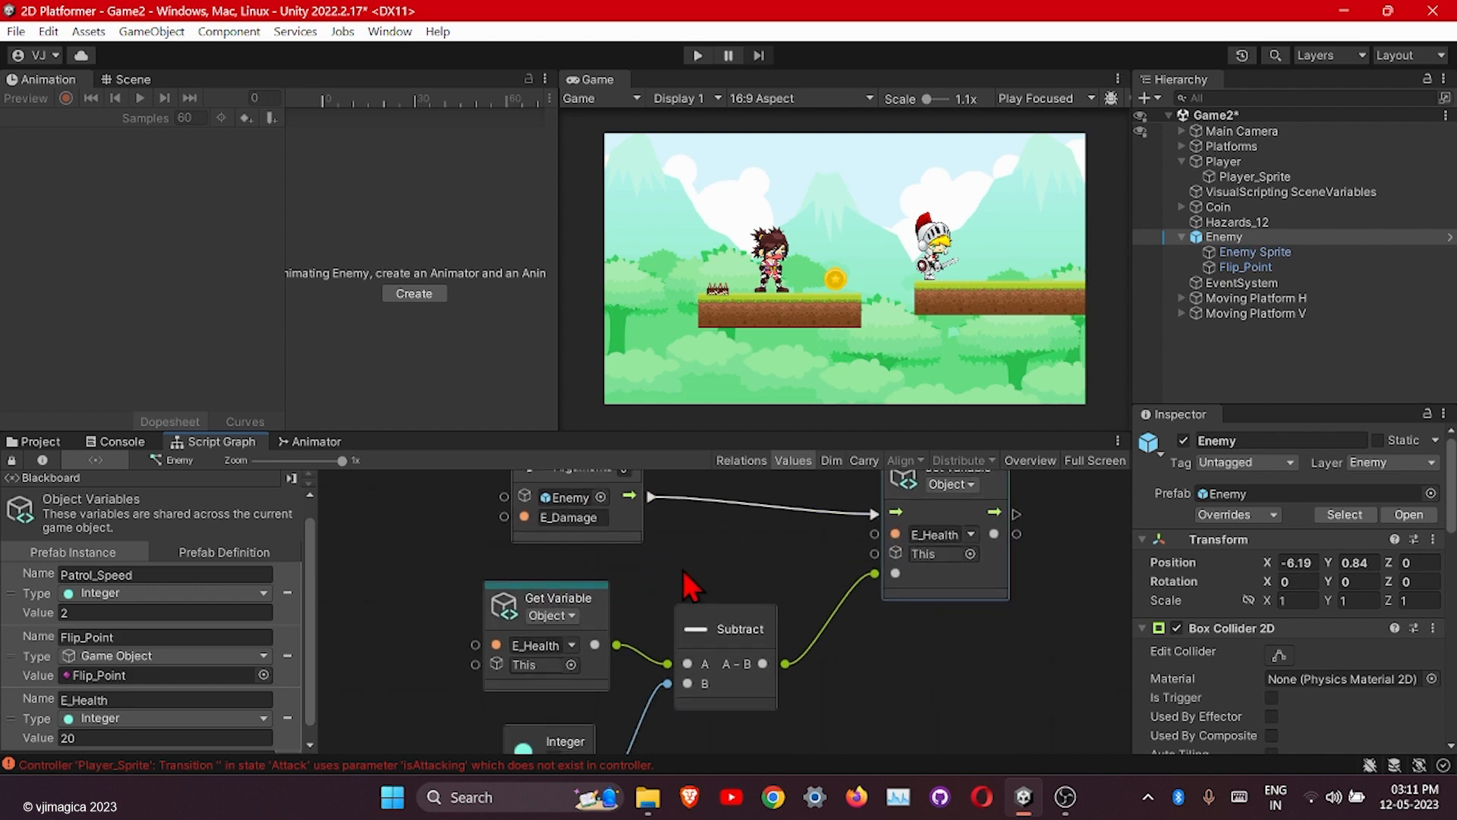
middle_drag(605, 656, 601, 613)
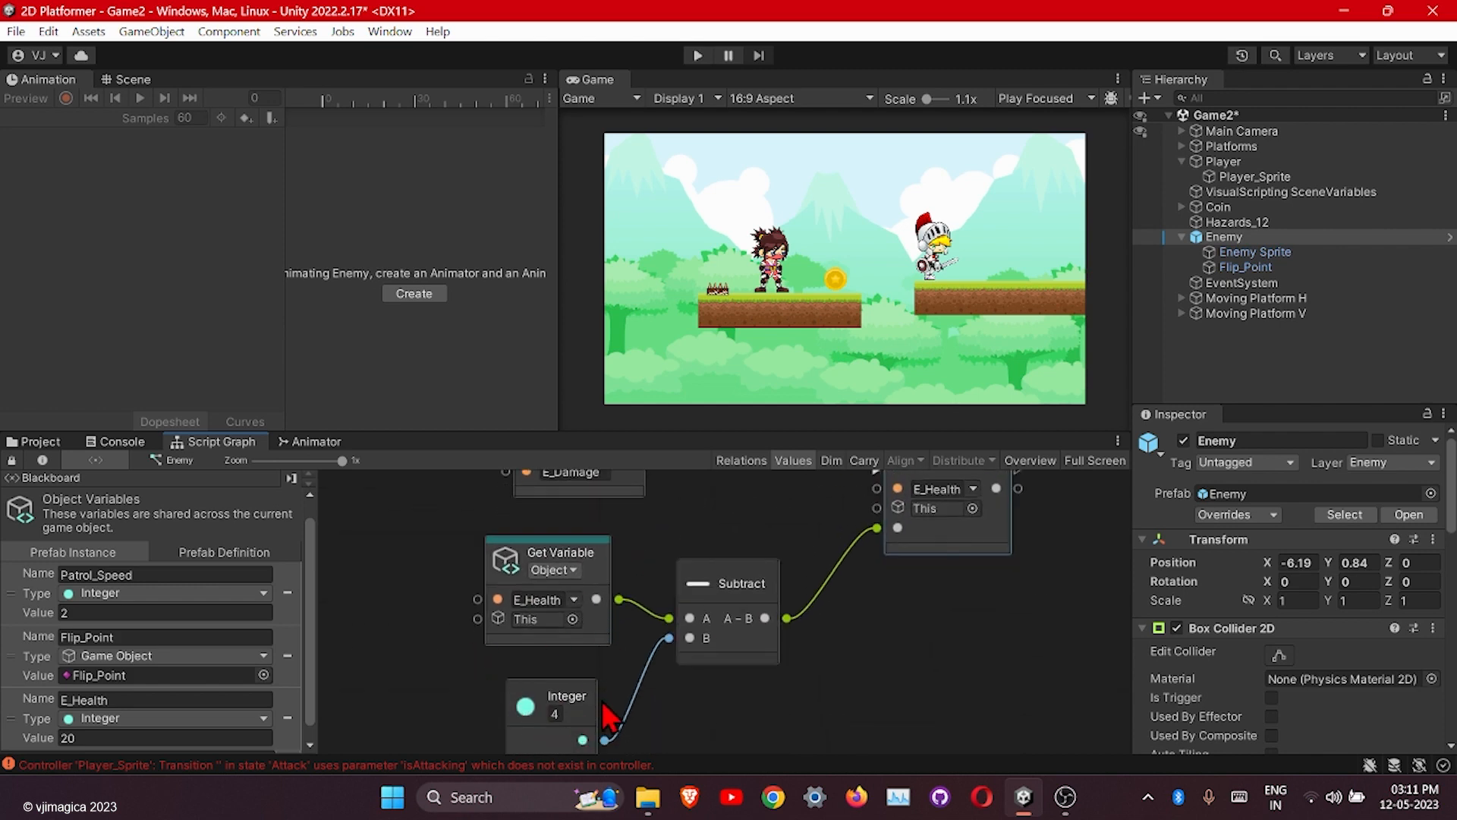
middle_drag(803, 629, 649, 736)
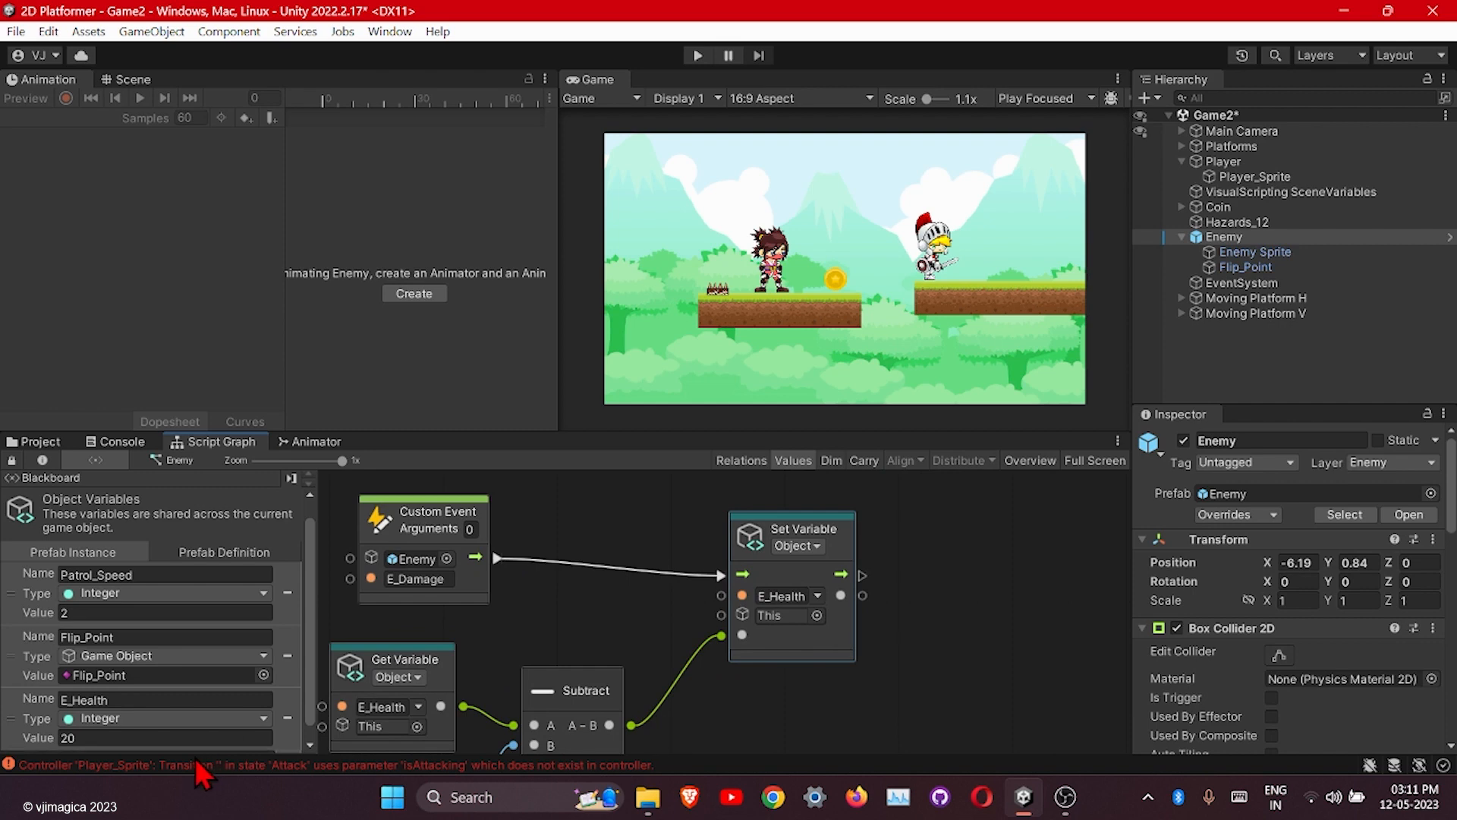
Add an If node connected to the flow output of the E_Health Set Variable node.
middle_drag(798, 661, 583, 713)
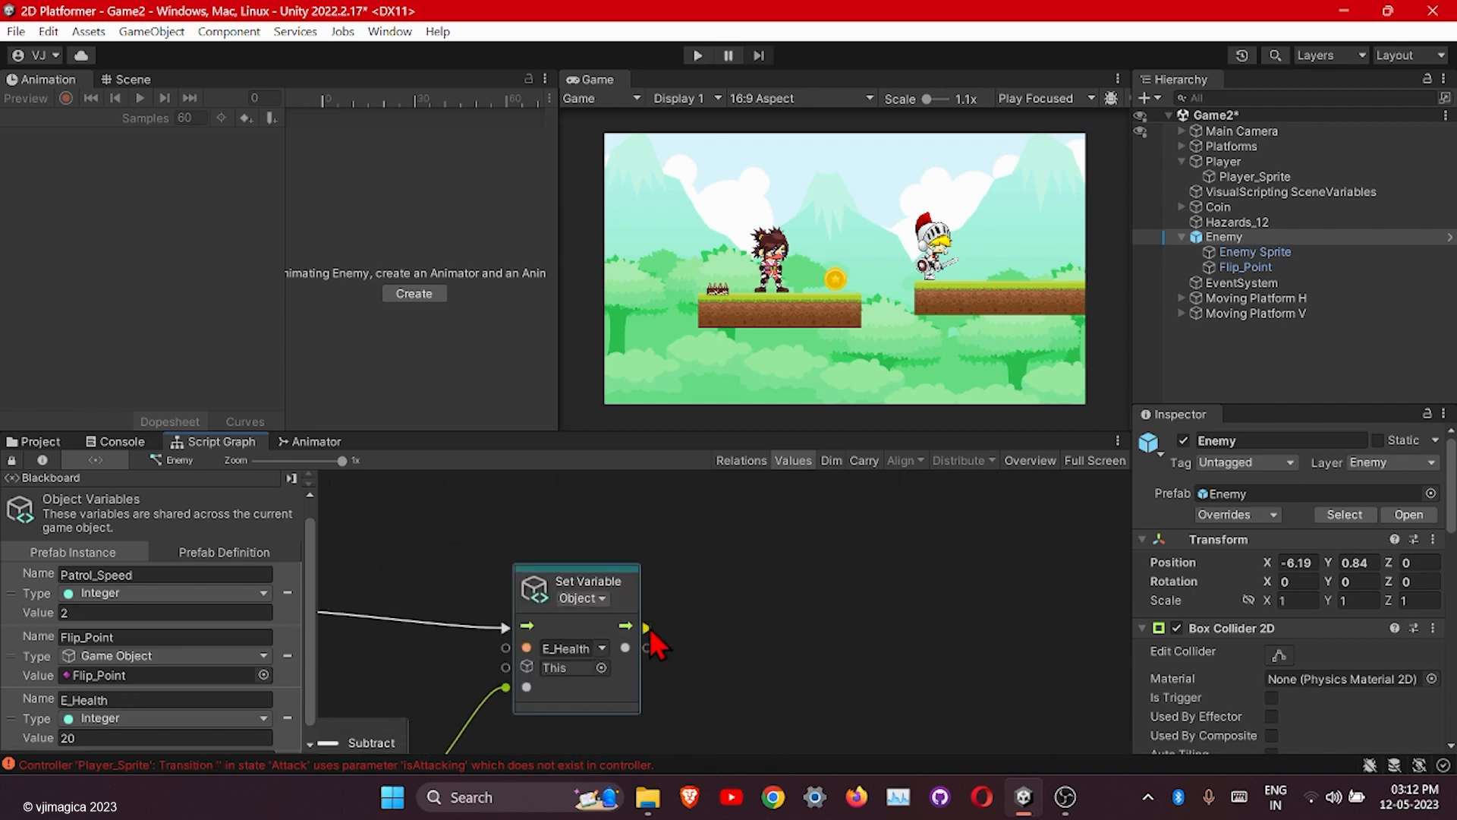
drag(647, 628, 825, 635)
text(if)
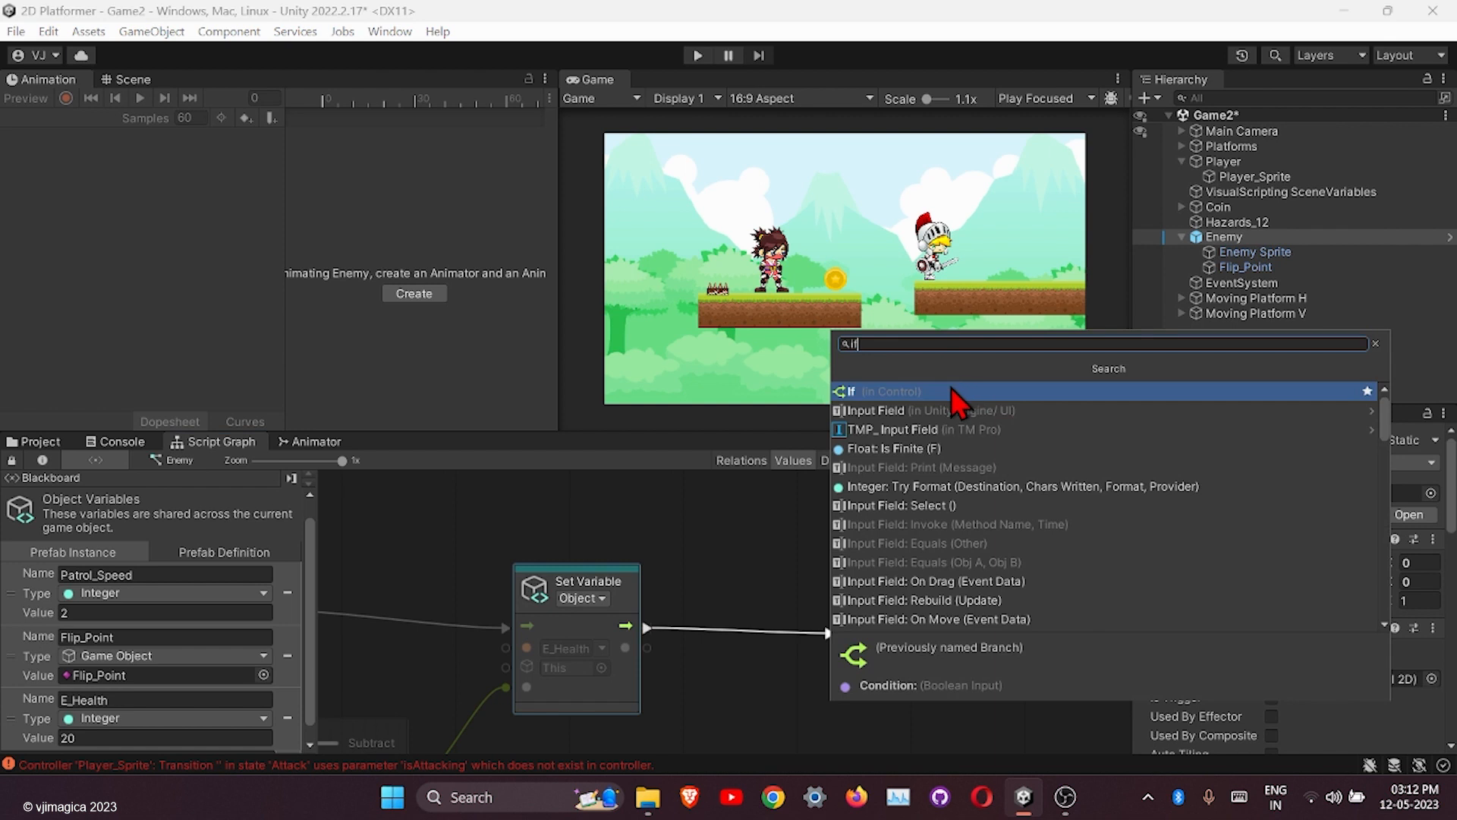
click(950, 389)
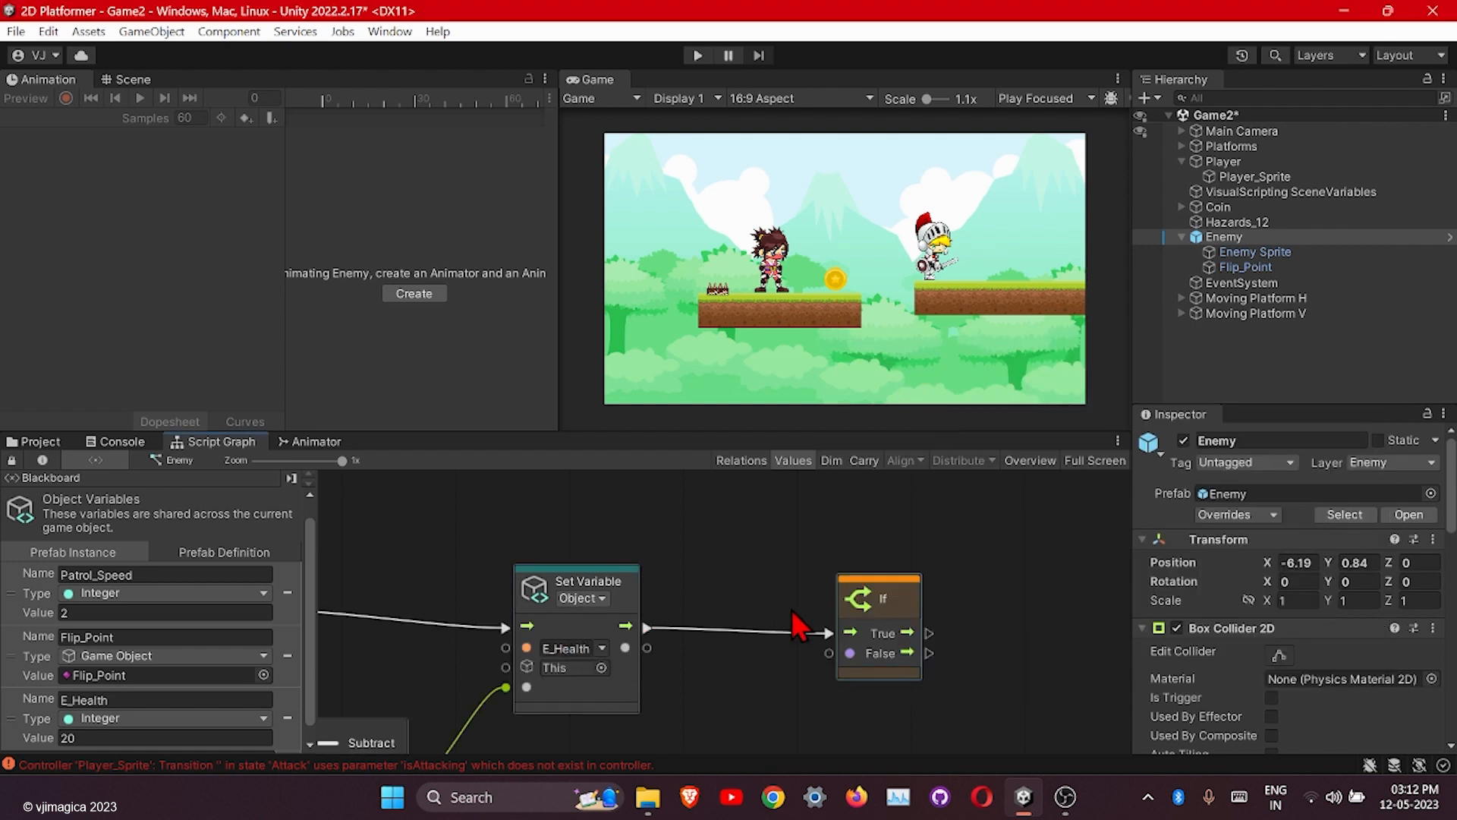
Check E_Health against 0 with Get Variable and Less Or Equal nodes, and connect the result to the If node's condition.
middle_drag(692, 642, 787, 574)
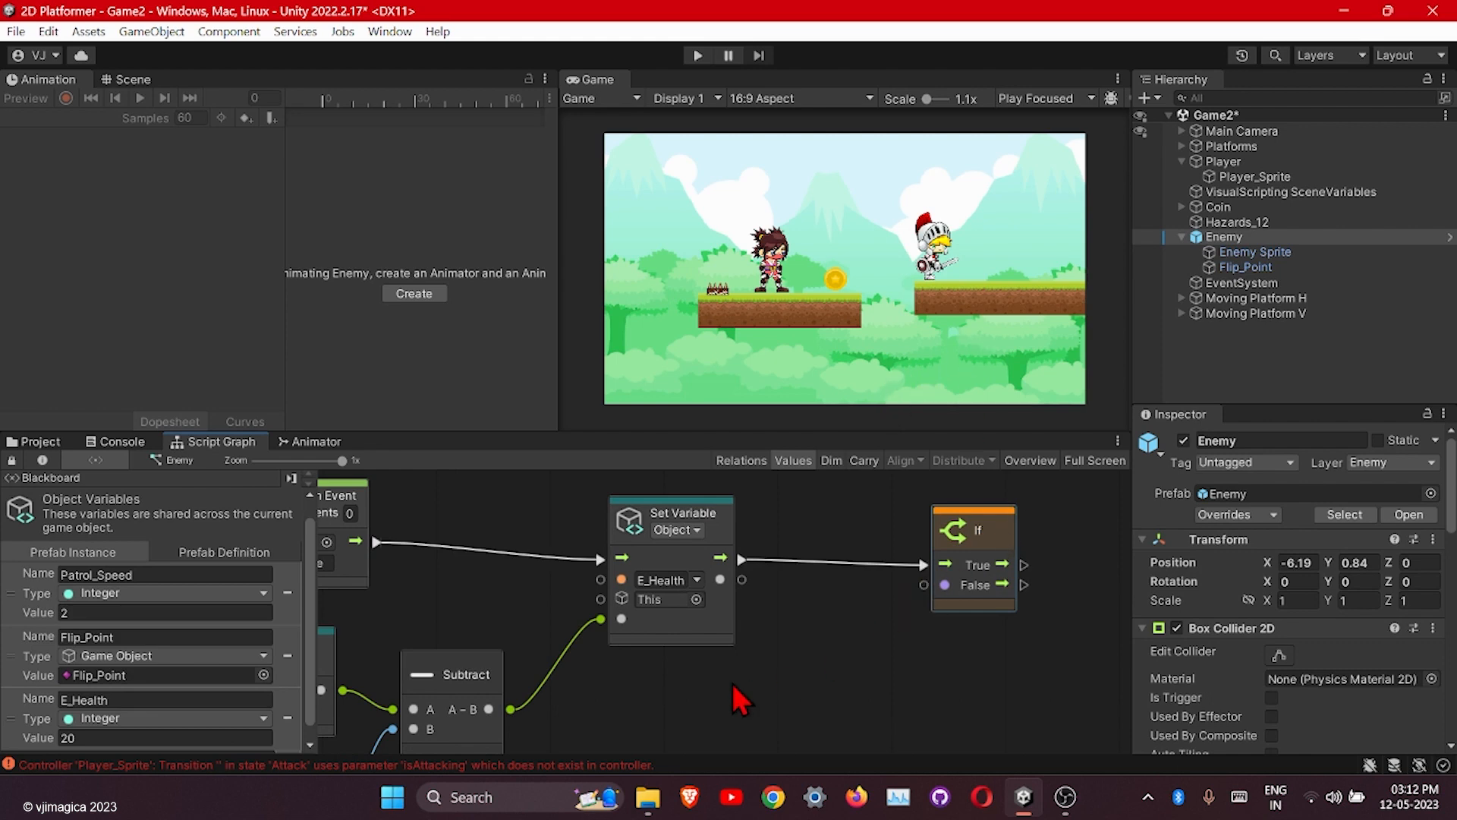
drag(11, 717, 604, 674)
middle_drag(767, 681, 748, 629)
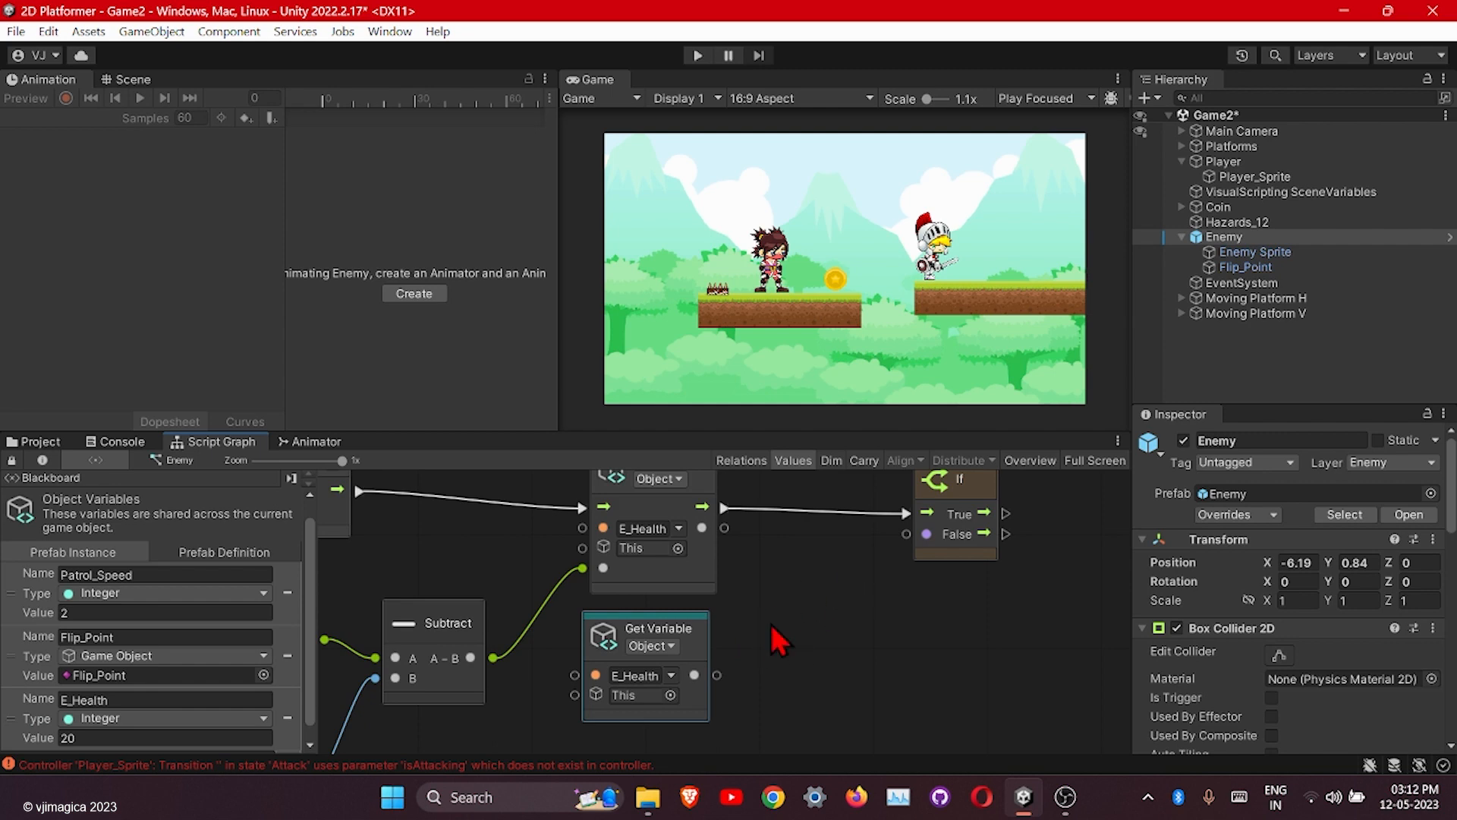
drag(714, 673, 802, 690)
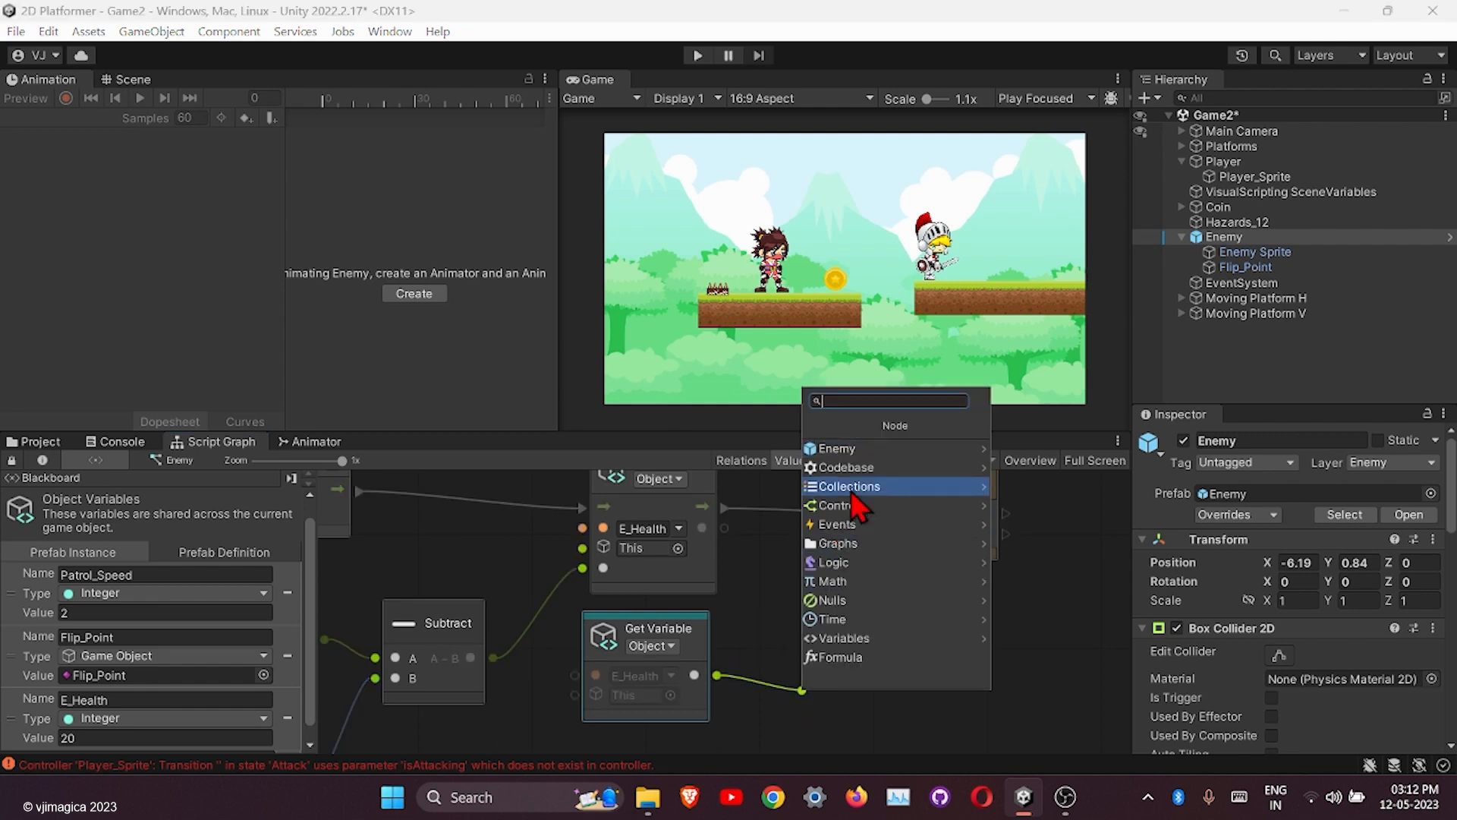
text(les)
click(858, 467)
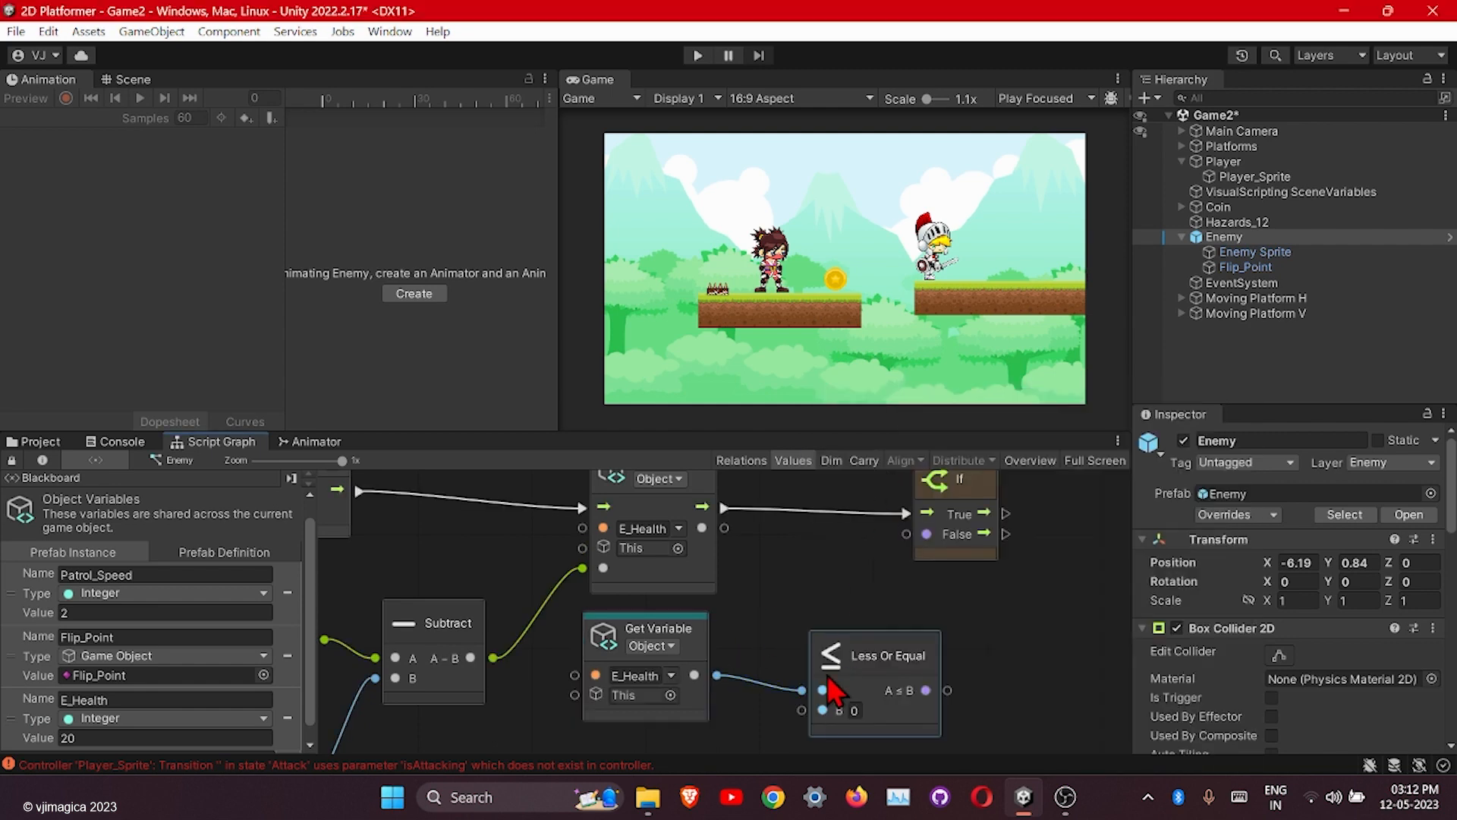
drag(925, 690, 928, 534)
middle_drag(936, 544, 812, 615)
drag(808, 604, 835, 594)
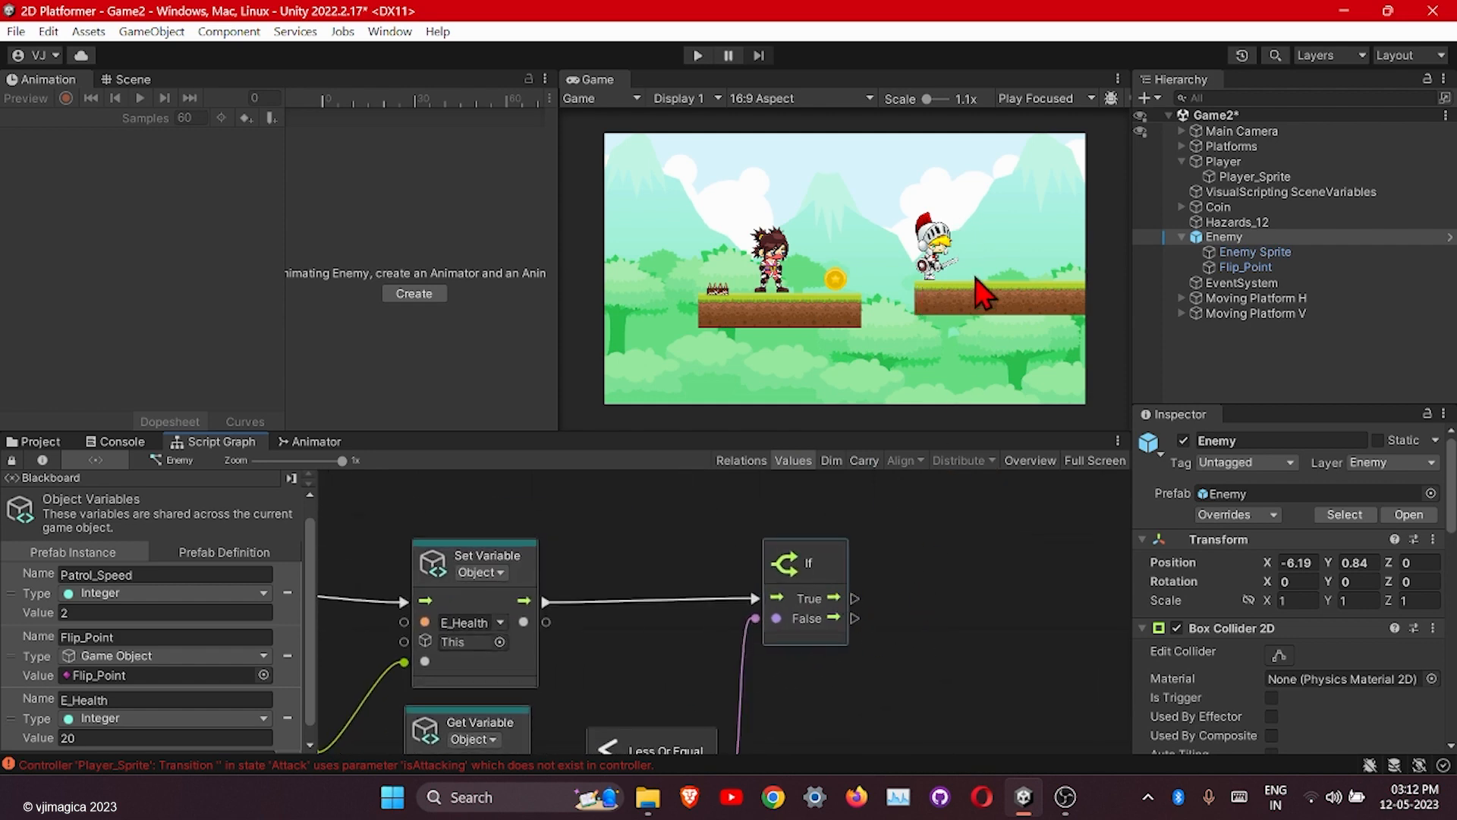
Create a new animation clip named E_Dead for the Enemy Sprite in the Assets/Animations folder.
click(1282, 252)
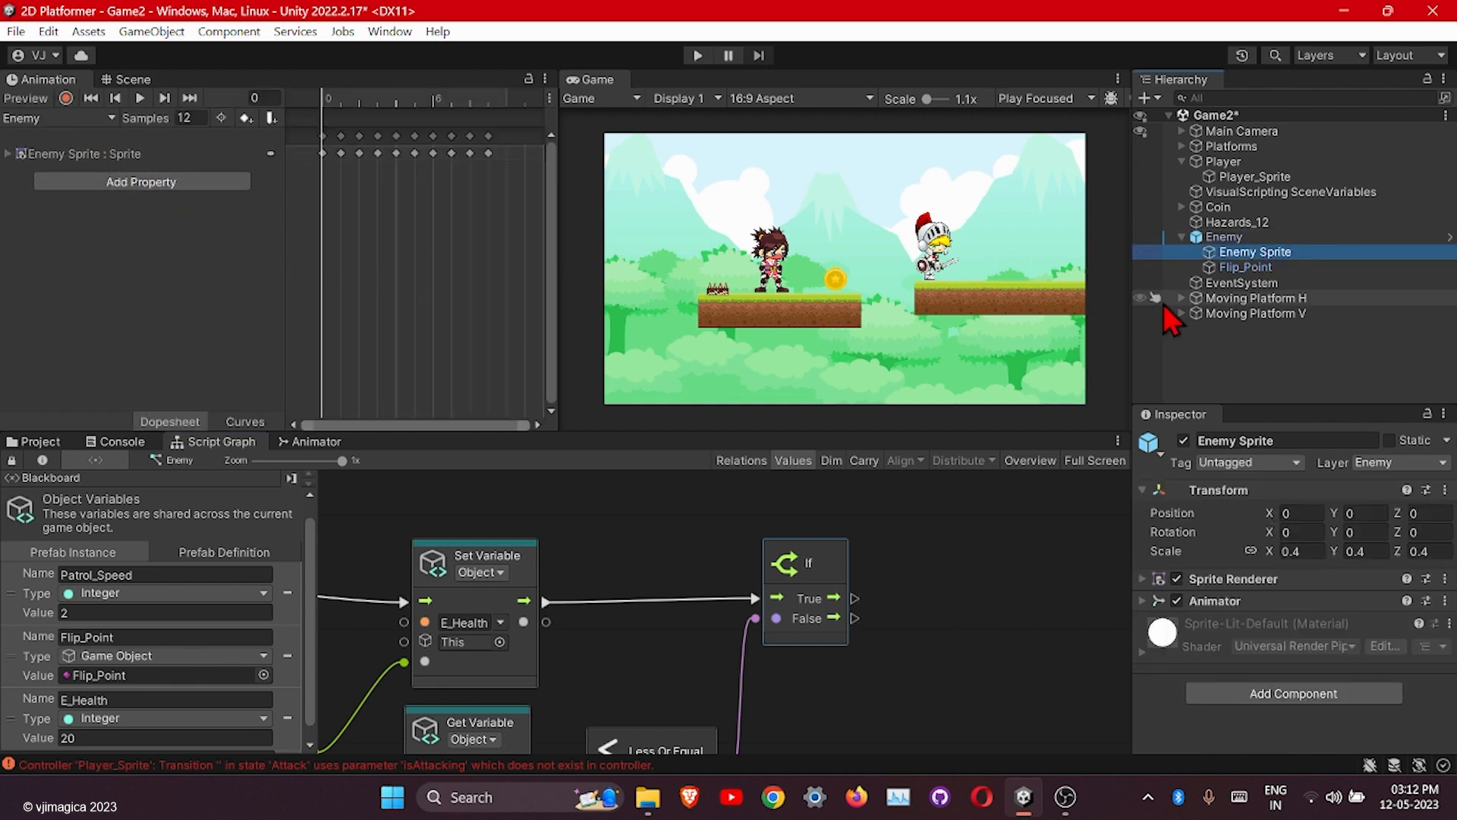
click(66, 118)
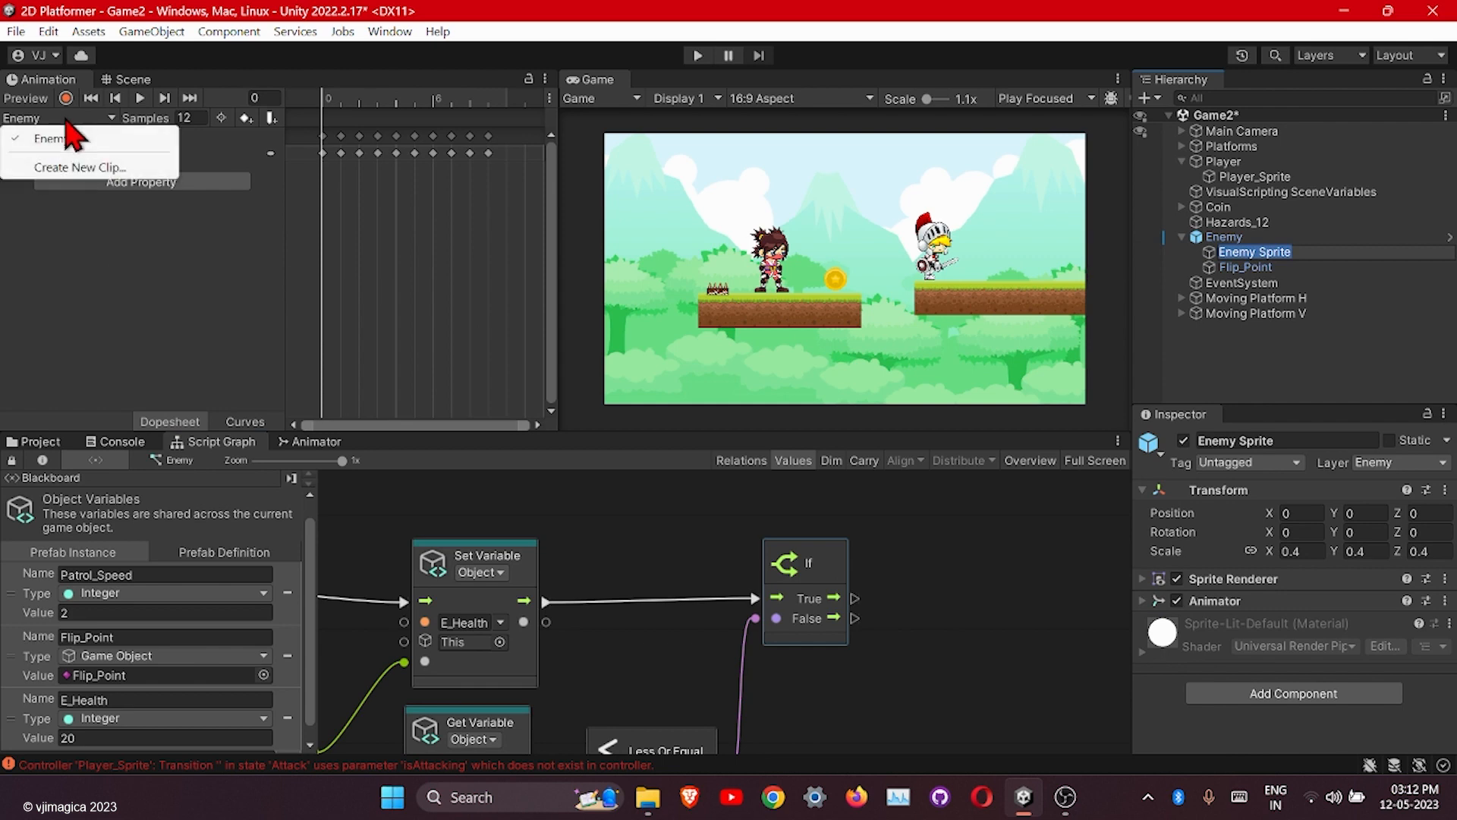
click(79, 166)
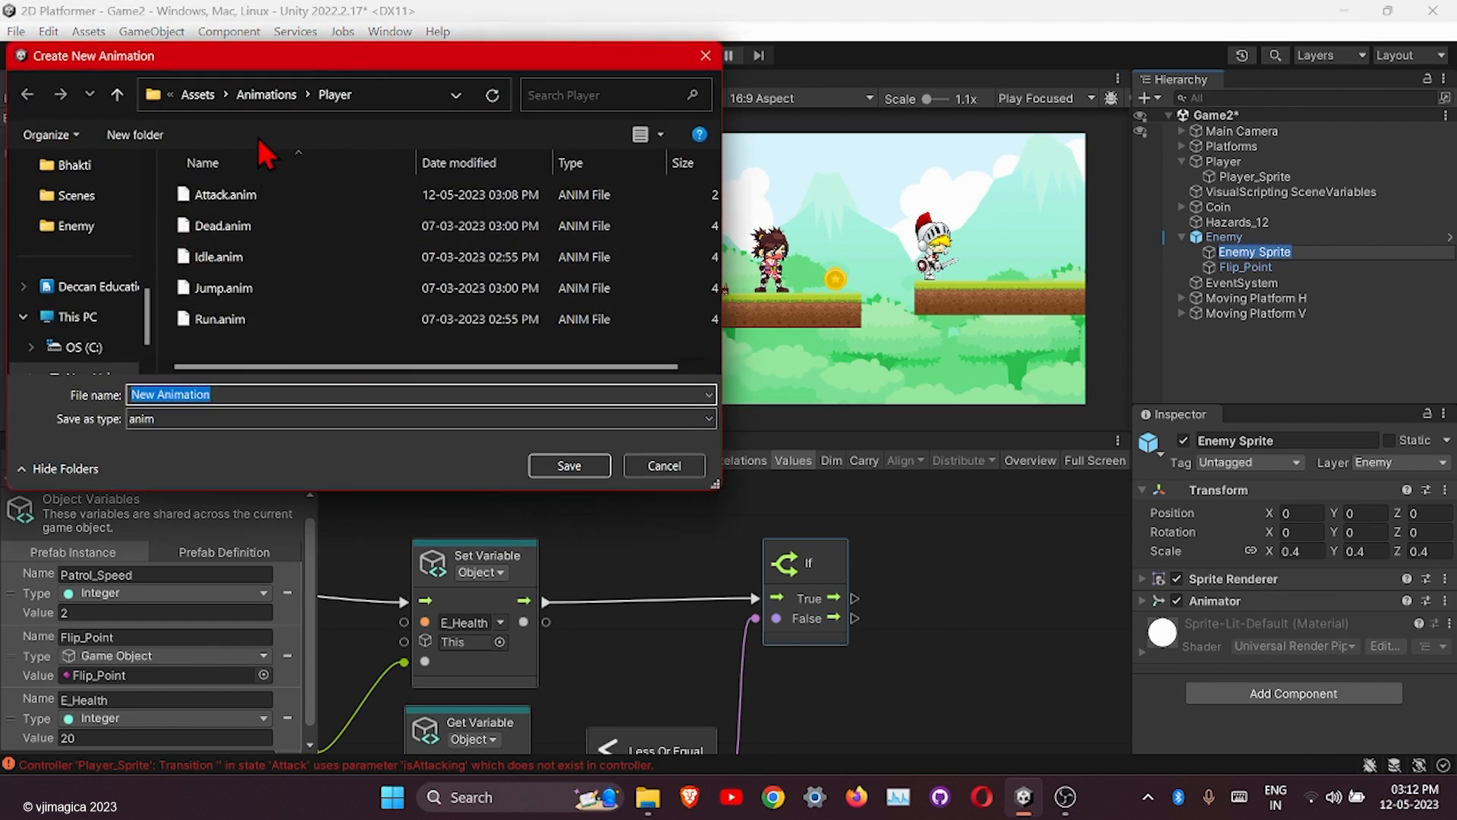
click(266, 94)
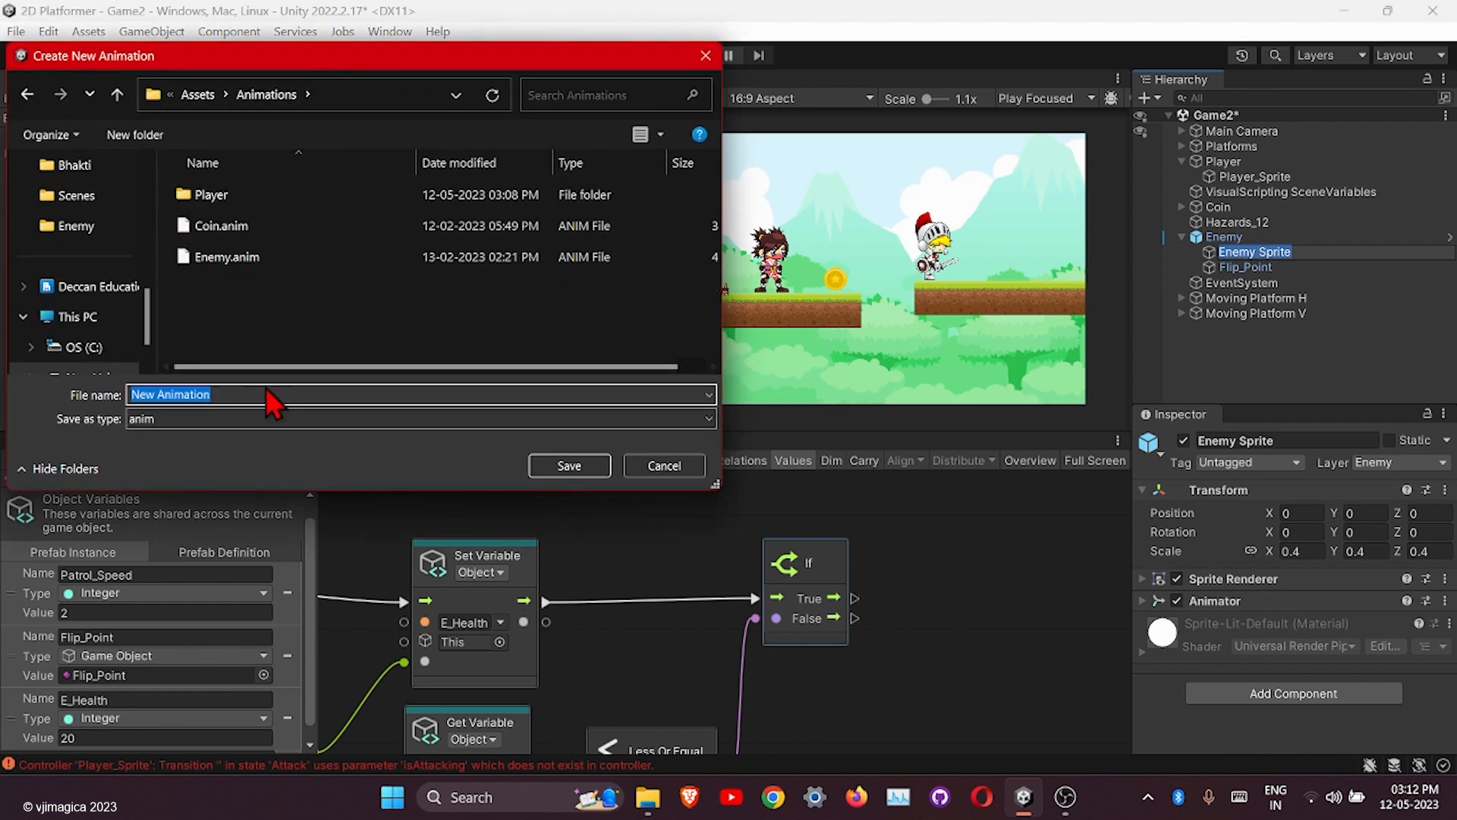
text(E_)
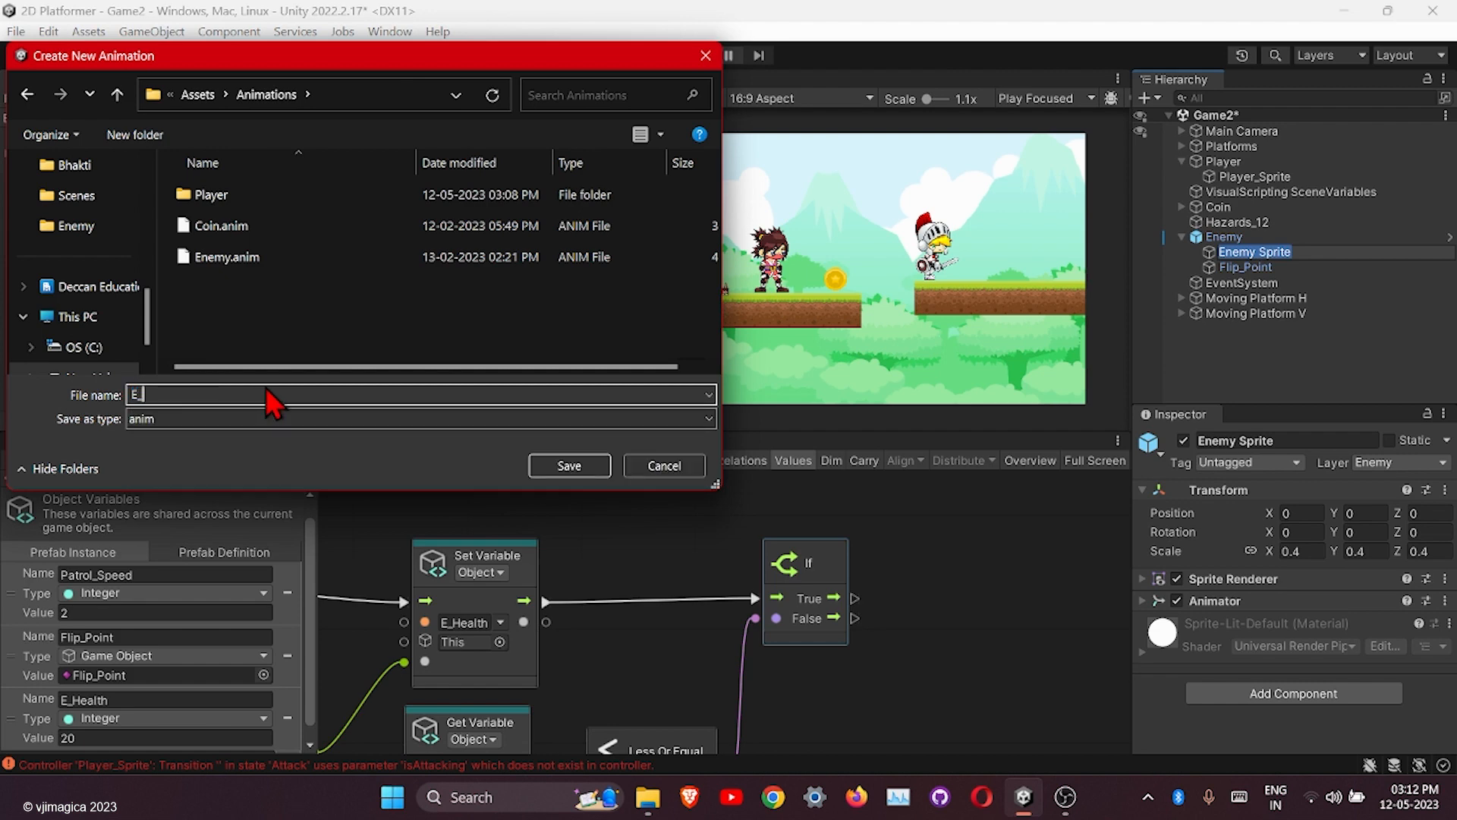
text(Dead)
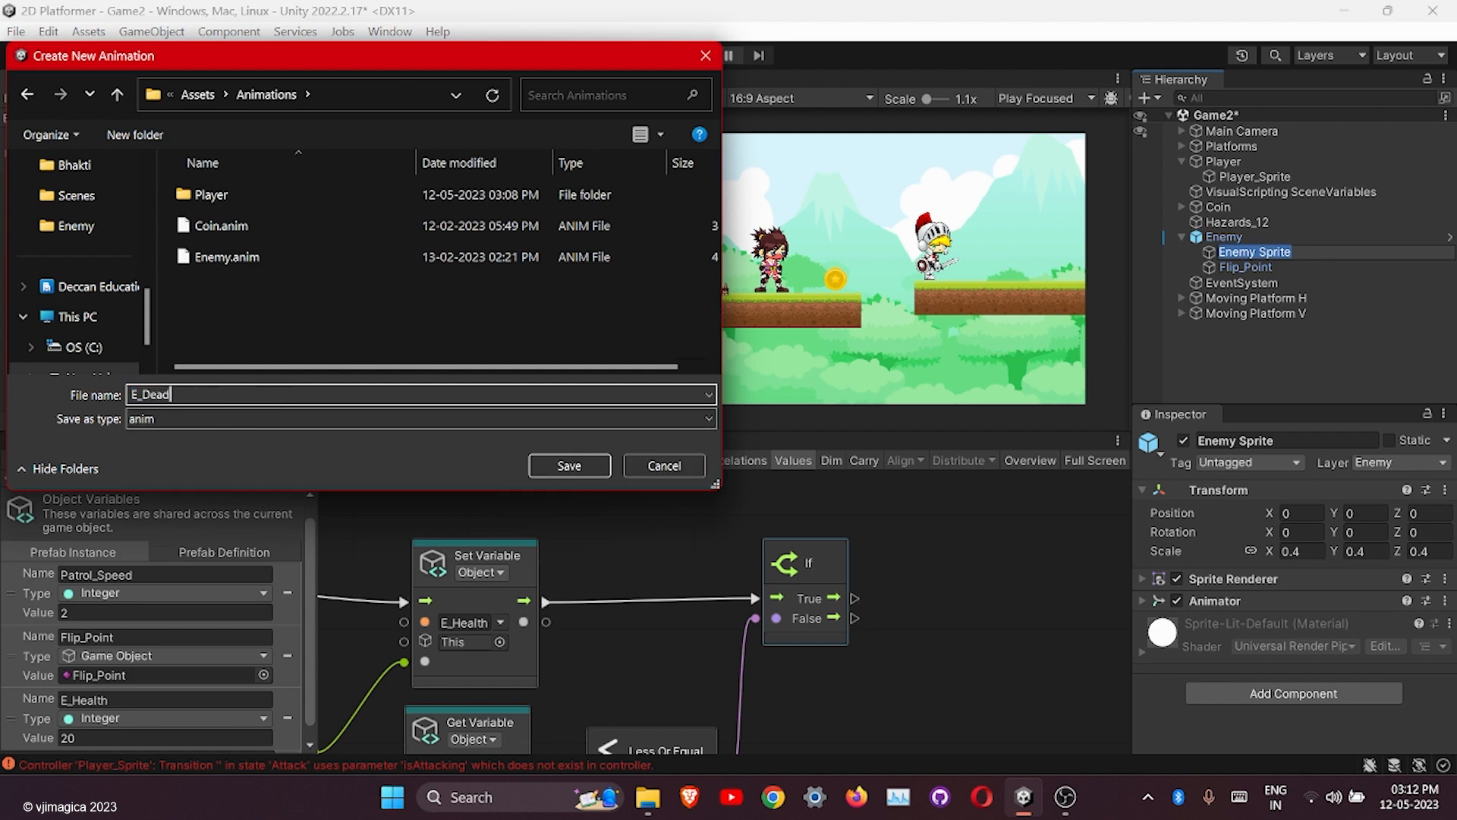
click(551, 466)
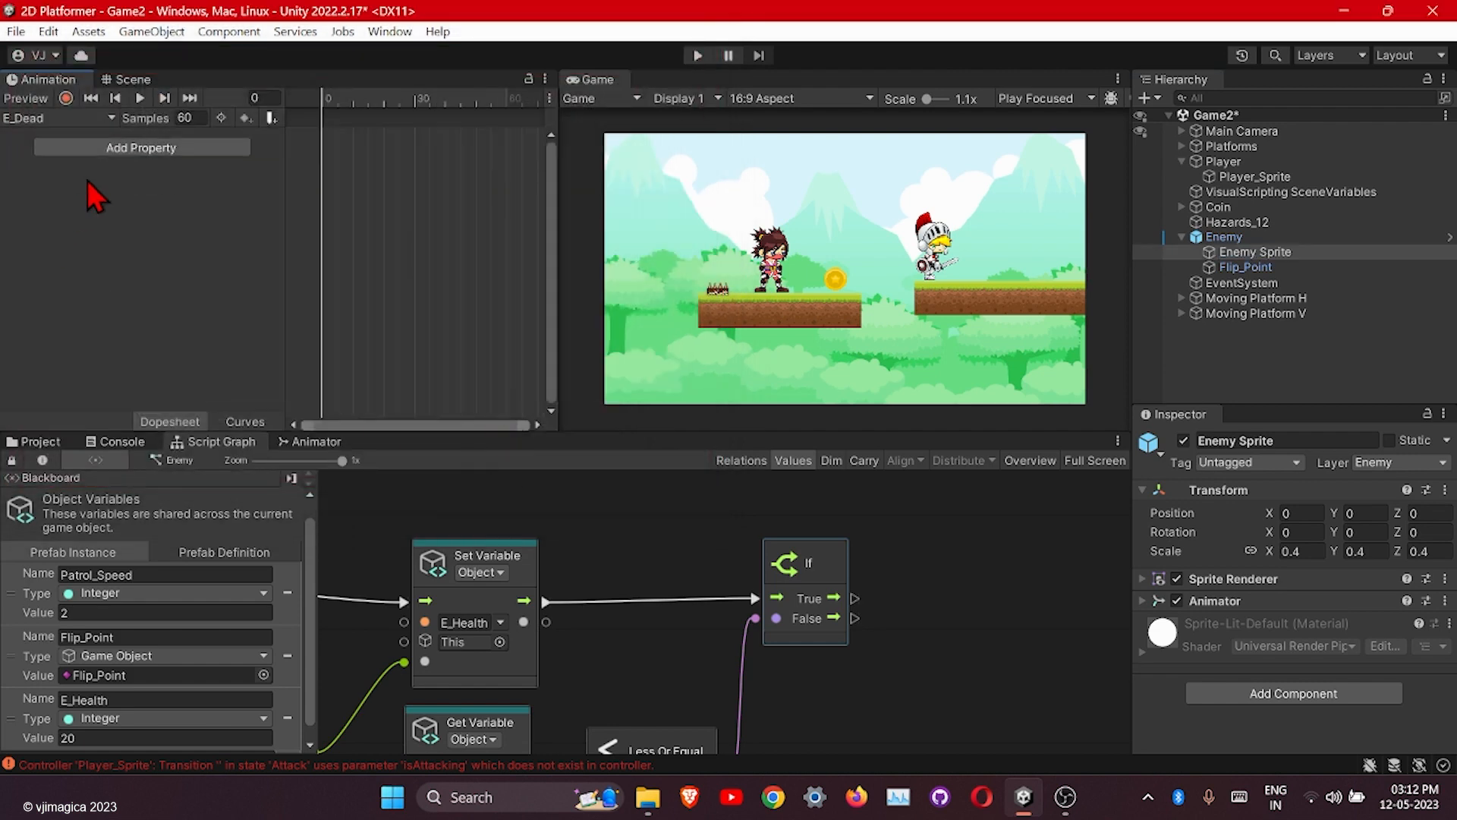
Record the enemy sprites Dead (1) through Dead (10) as keyframes starting at frame 0 of the E_Dead clip.
click(32, 441)
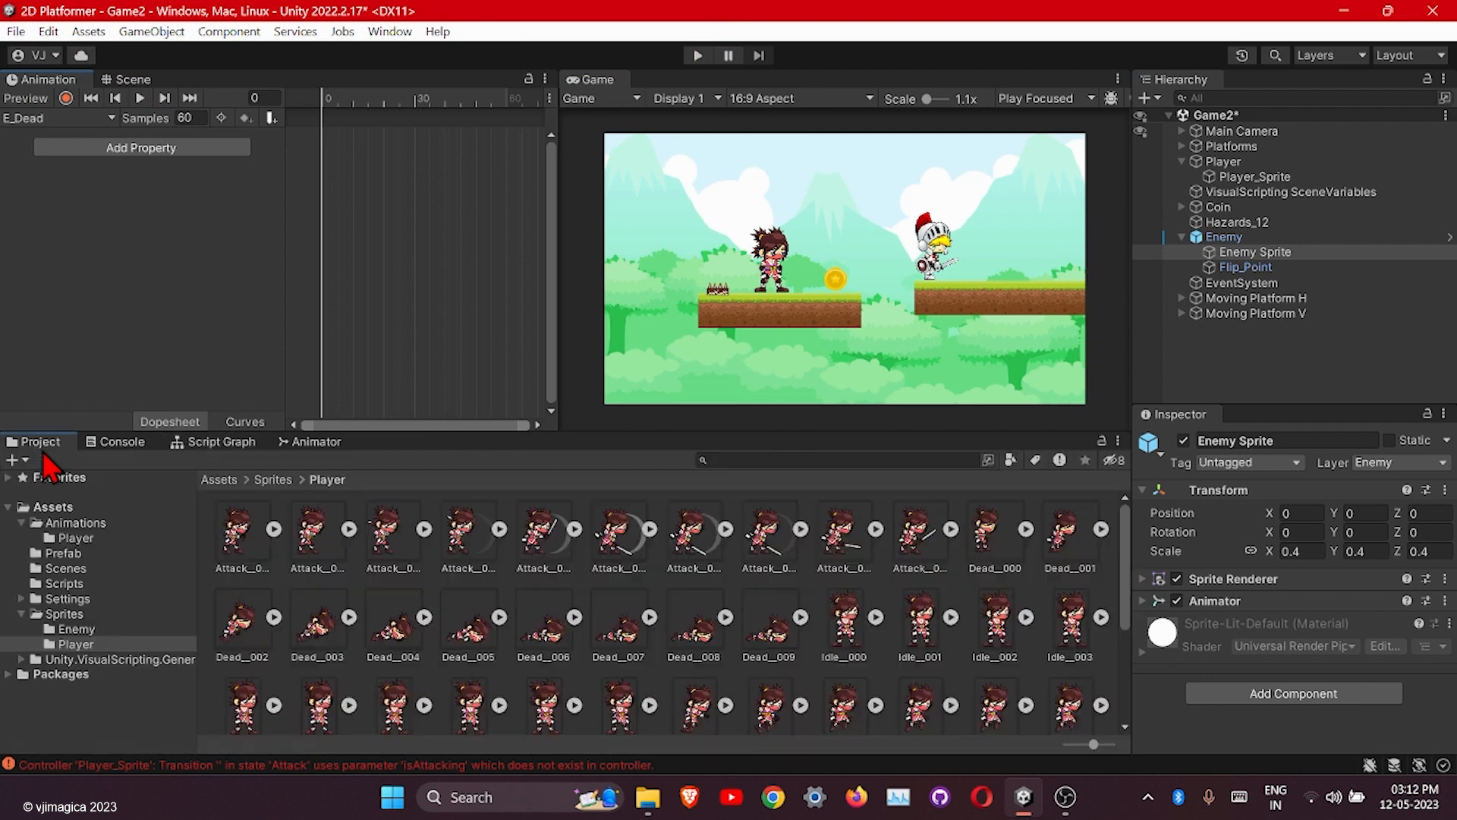
click(74, 629)
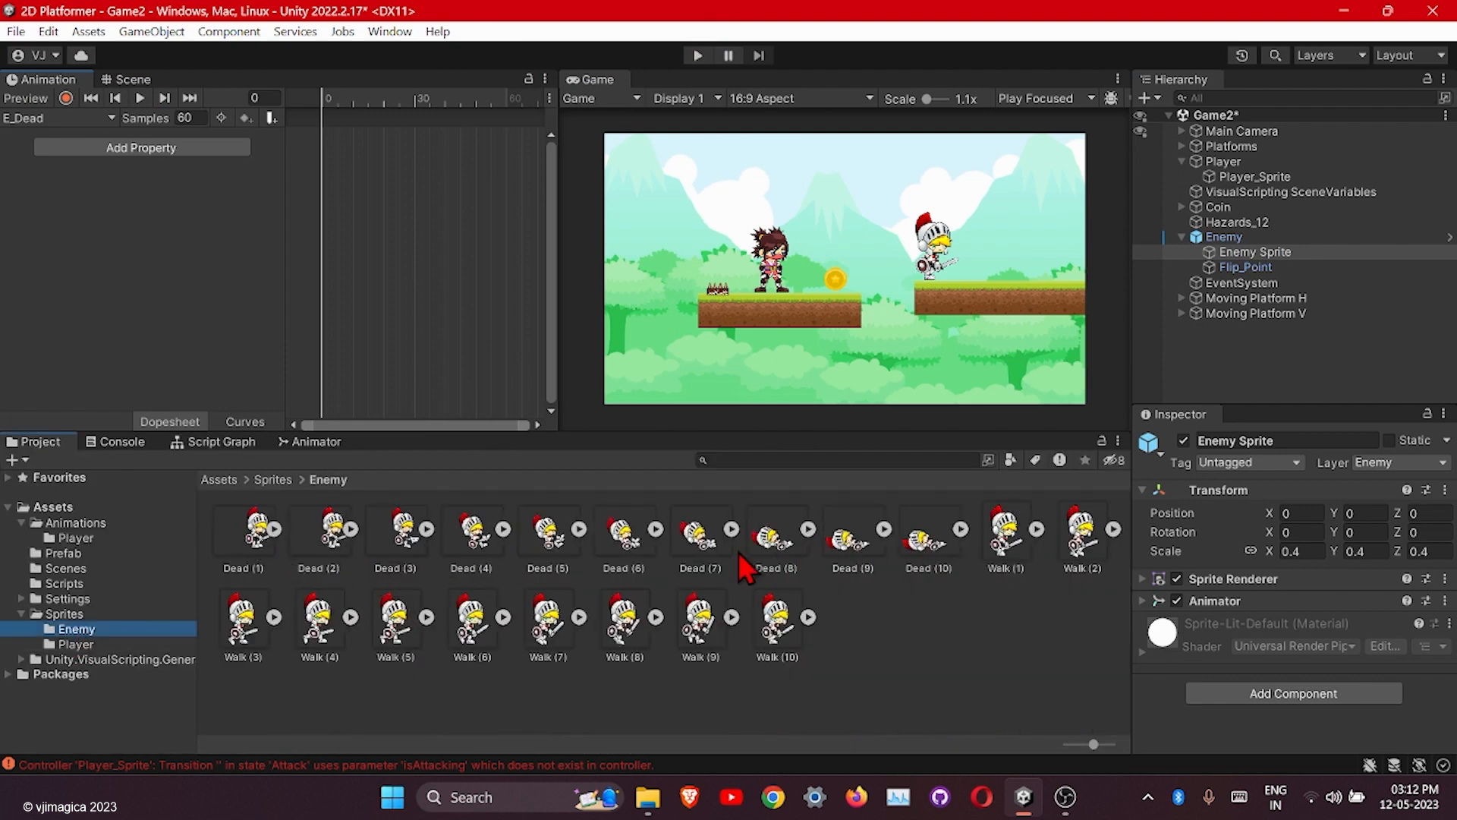
click(66, 98)
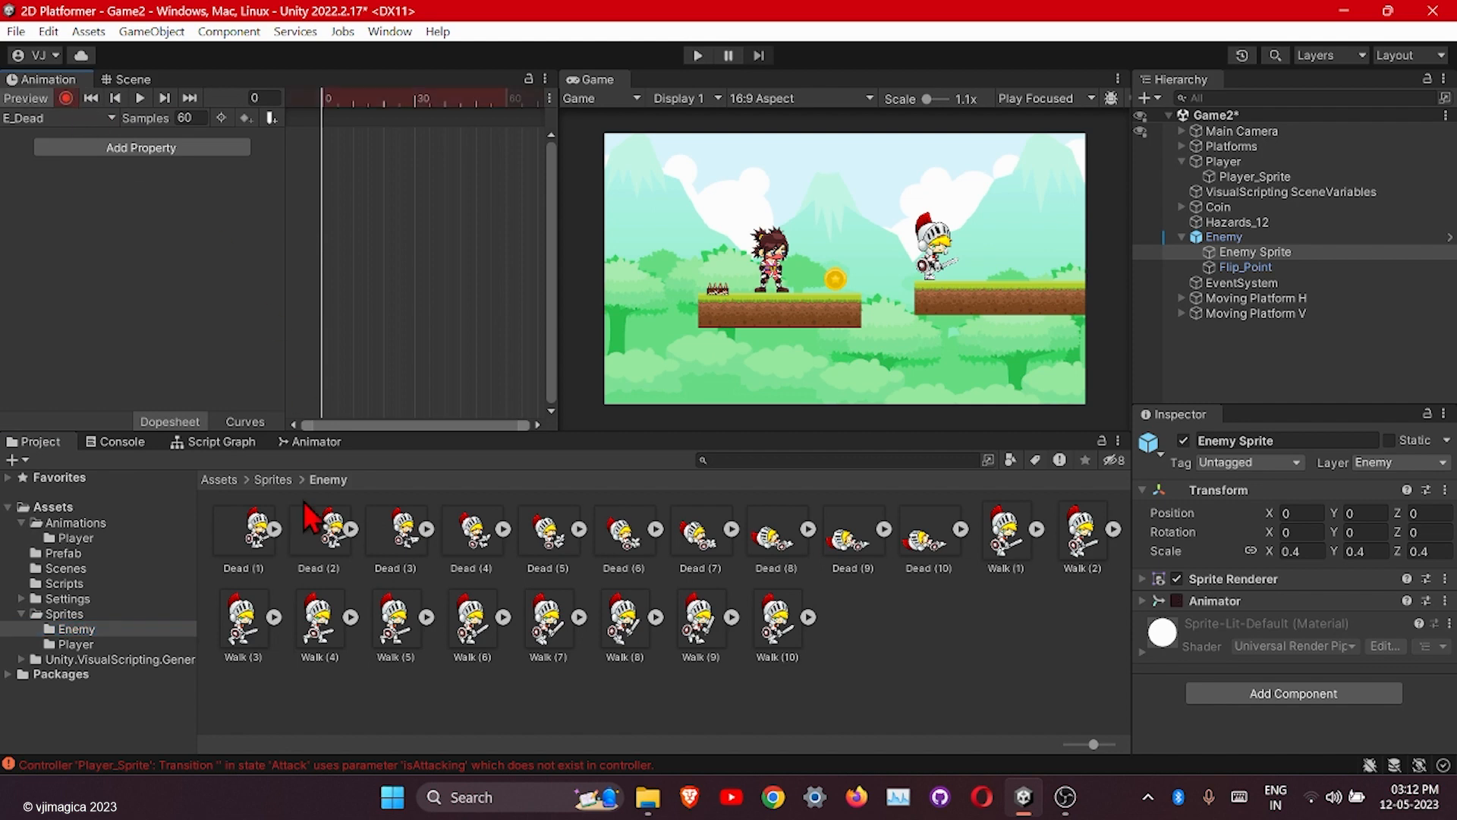
click(264, 548)
shift+click(900, 552)
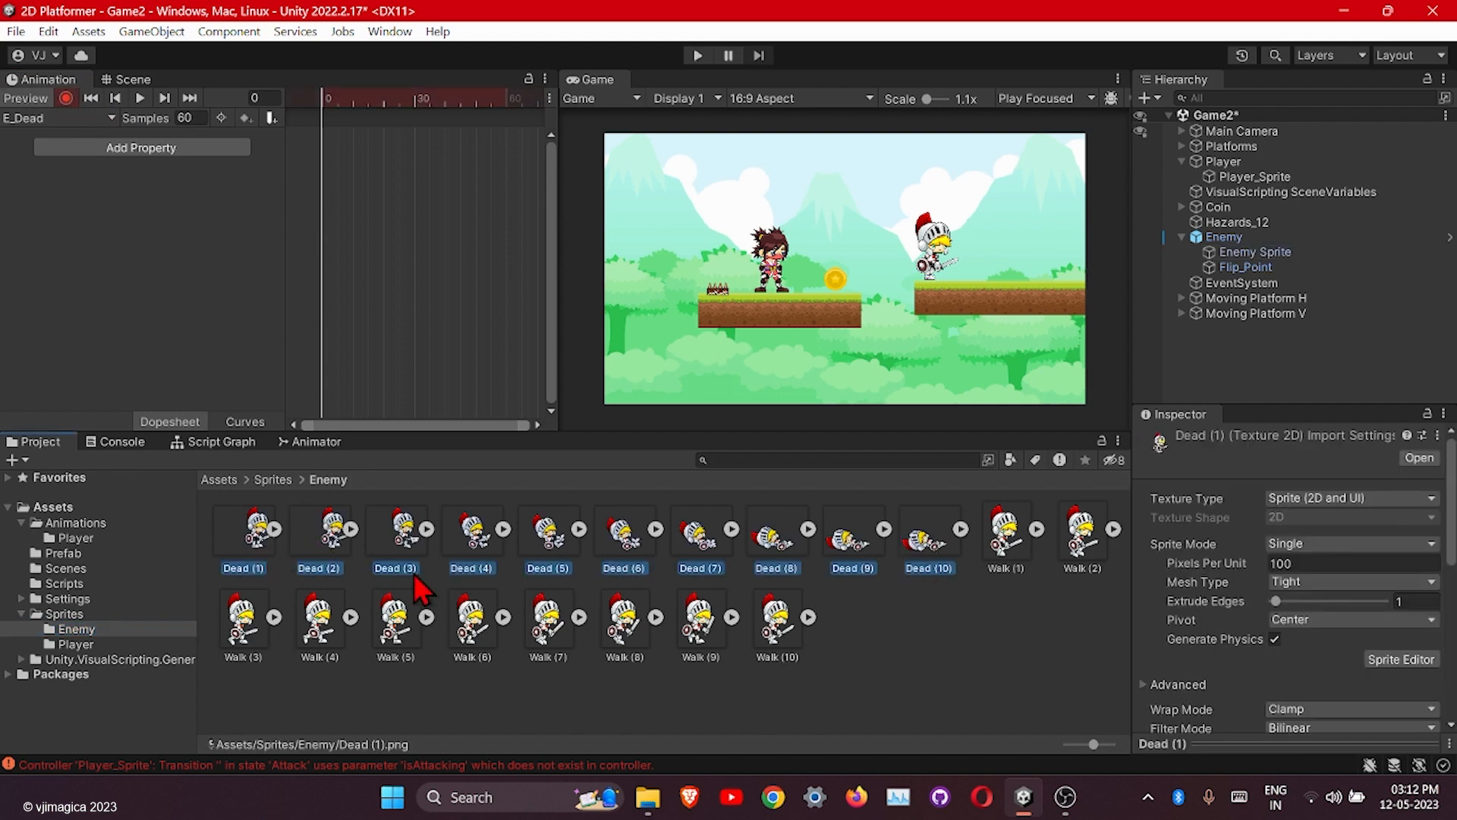
drag(232, 553, 328, 142)
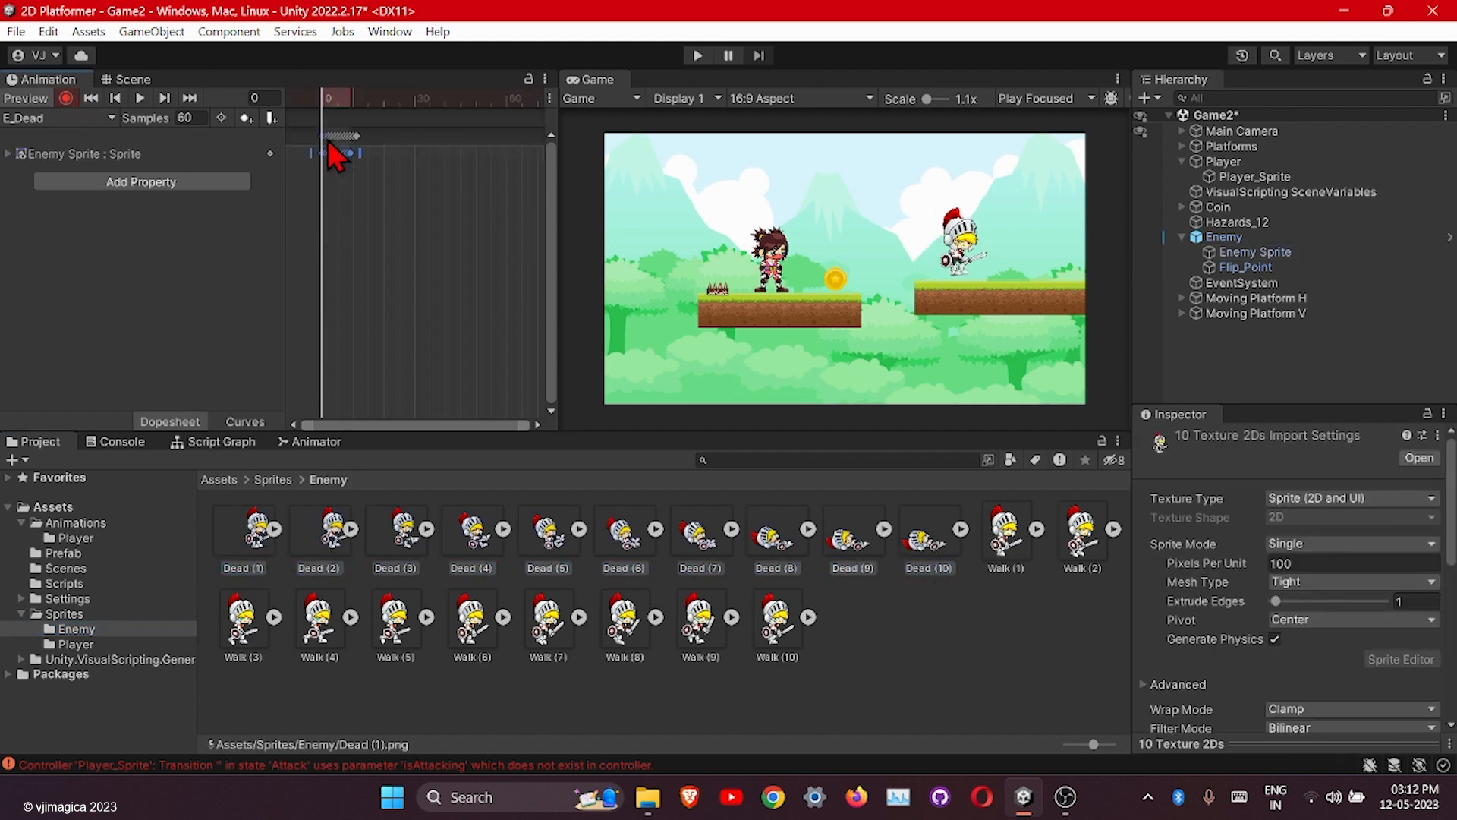
Set the E_Dead clip's sample rate to 24 and preview the animation.
click(194, 124)
click(299, 244)
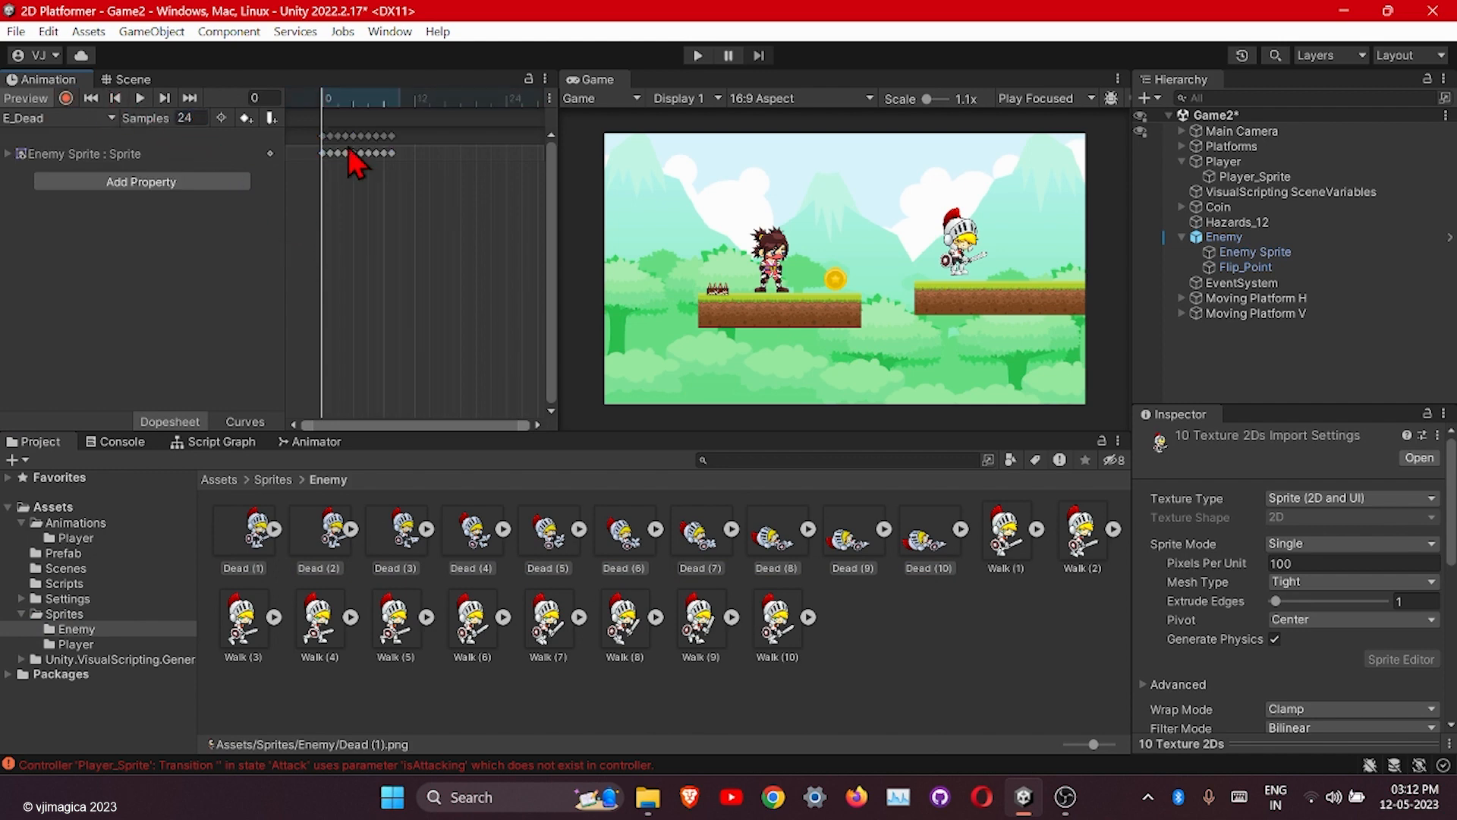
key(space)
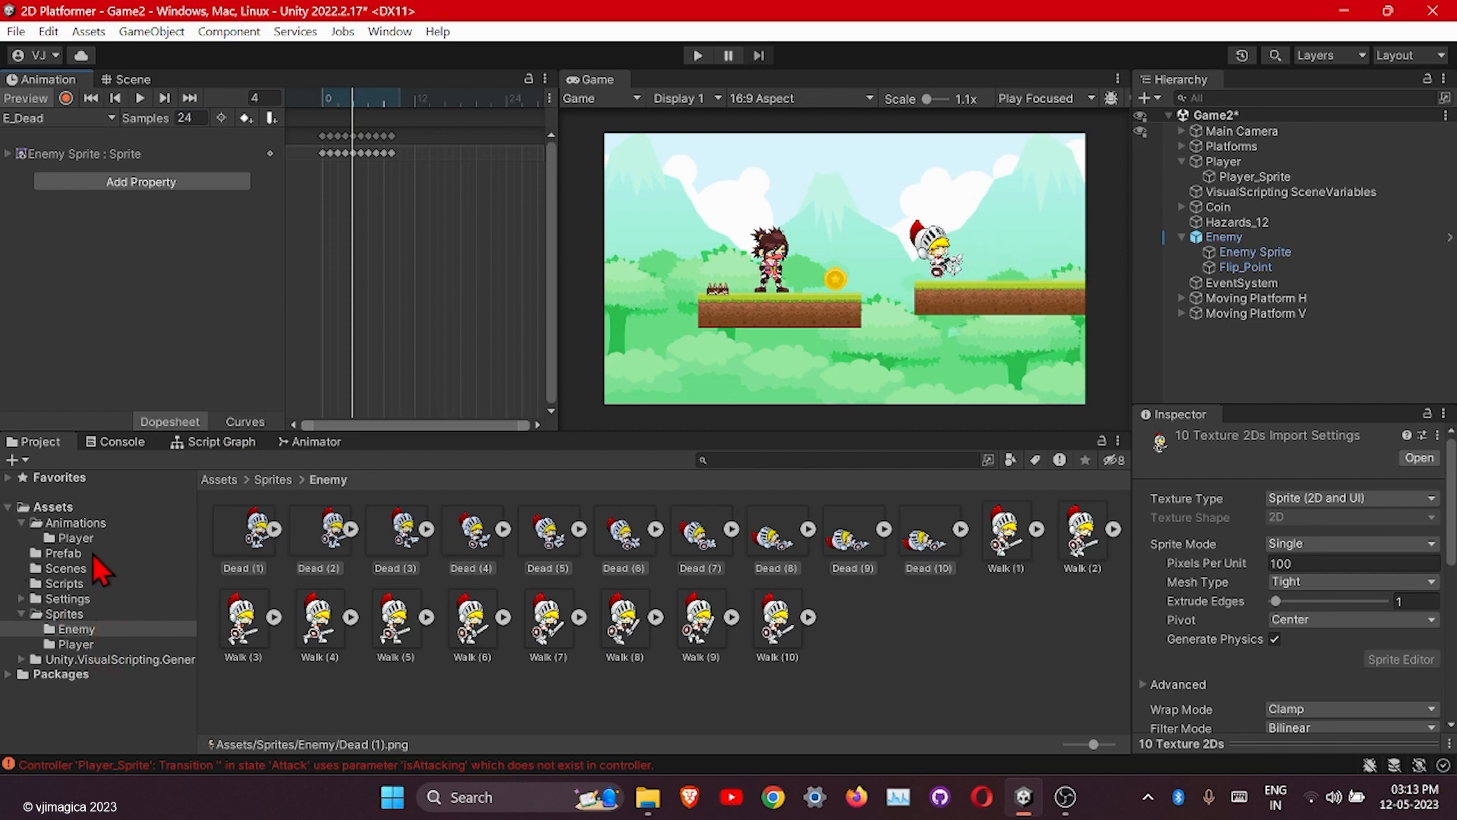
Turn off Loop Time for the E_Dead clip in the Animations folder.
click(89, 524)
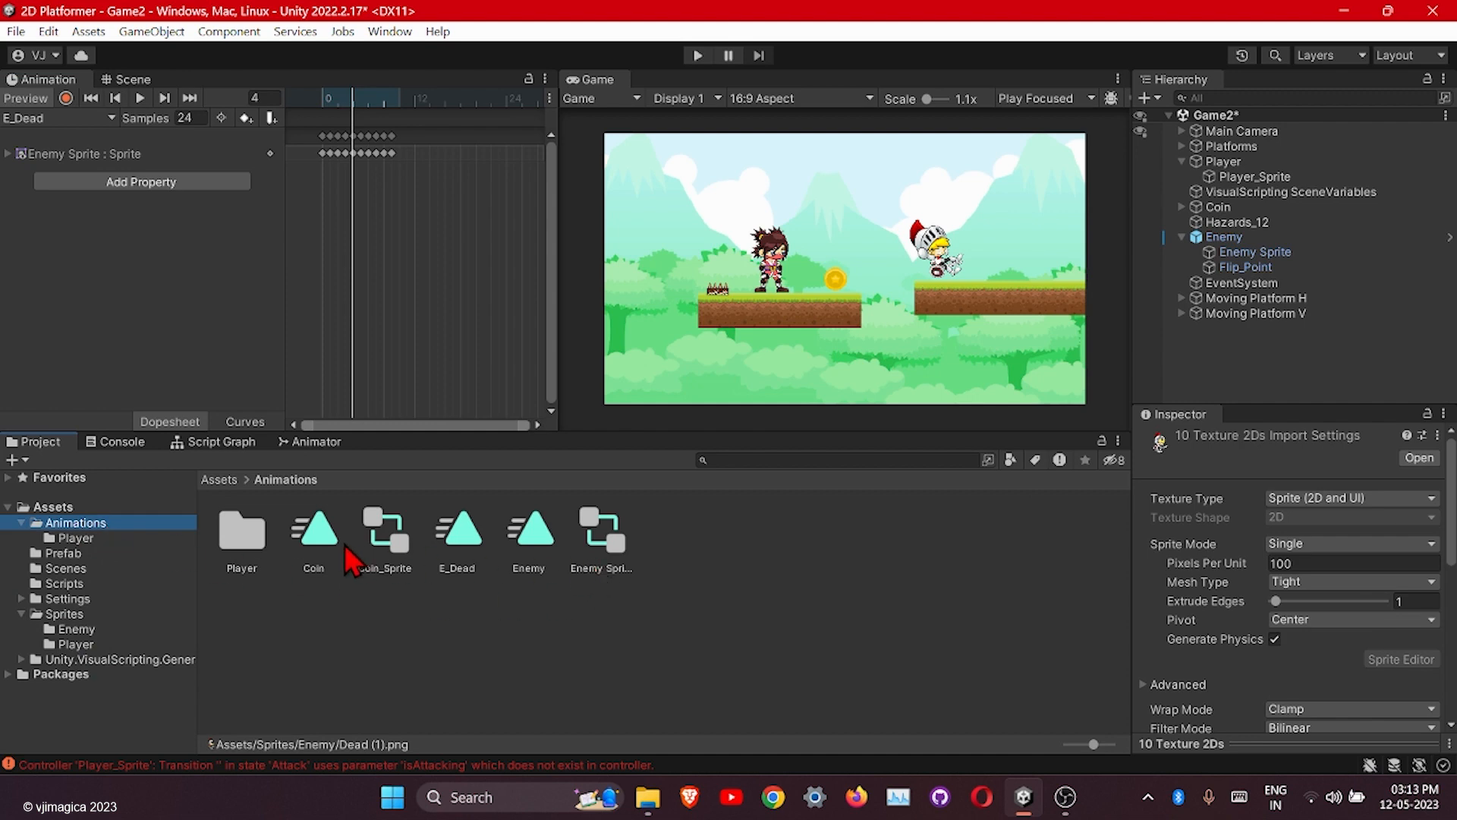
click(464, 553)
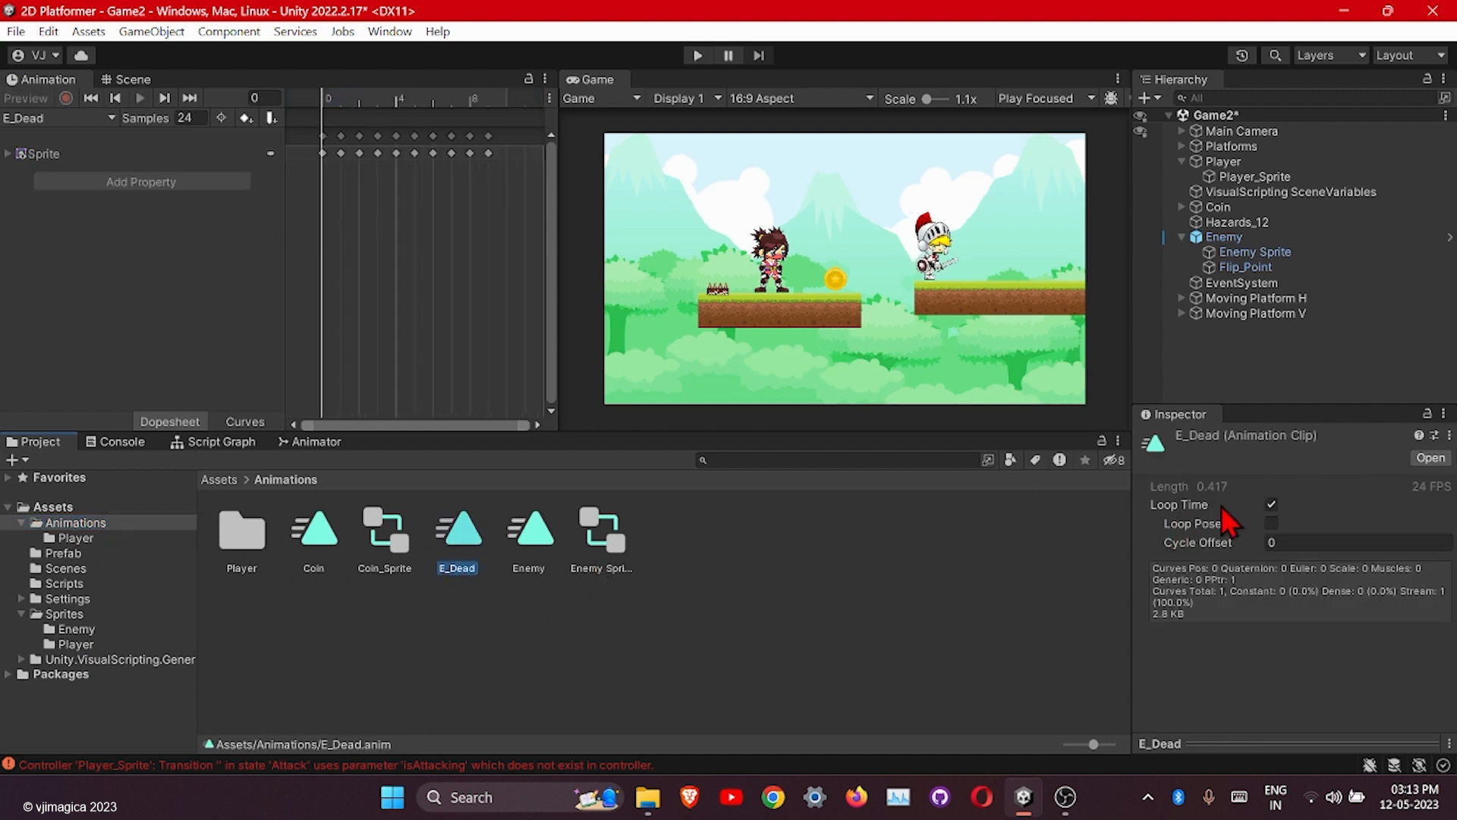
click(1270, 504)
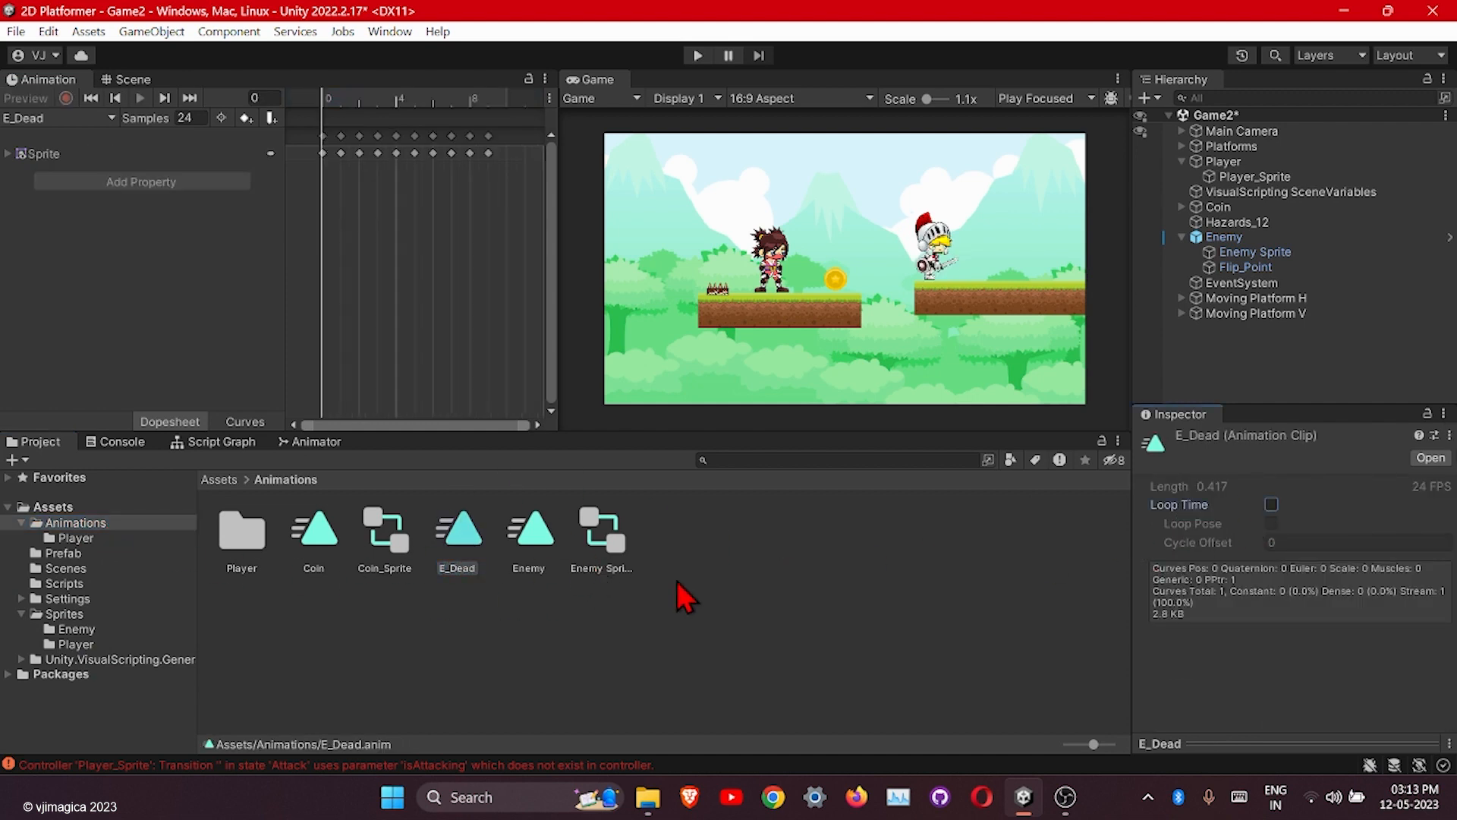
Inspect the Loop Time setting of the player's Attack animation clip.
double_click(244, 548)
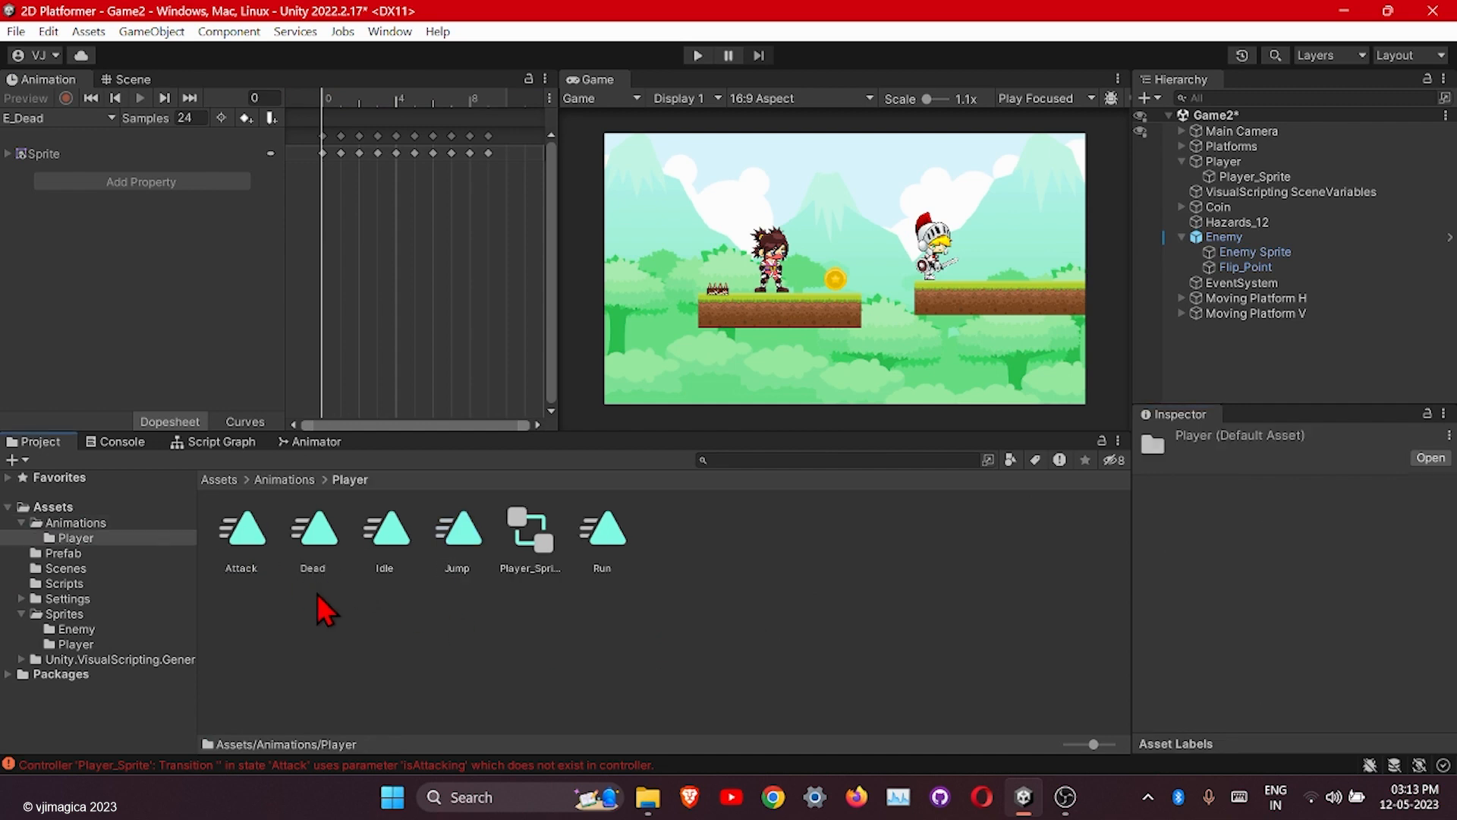
click(254, 550)
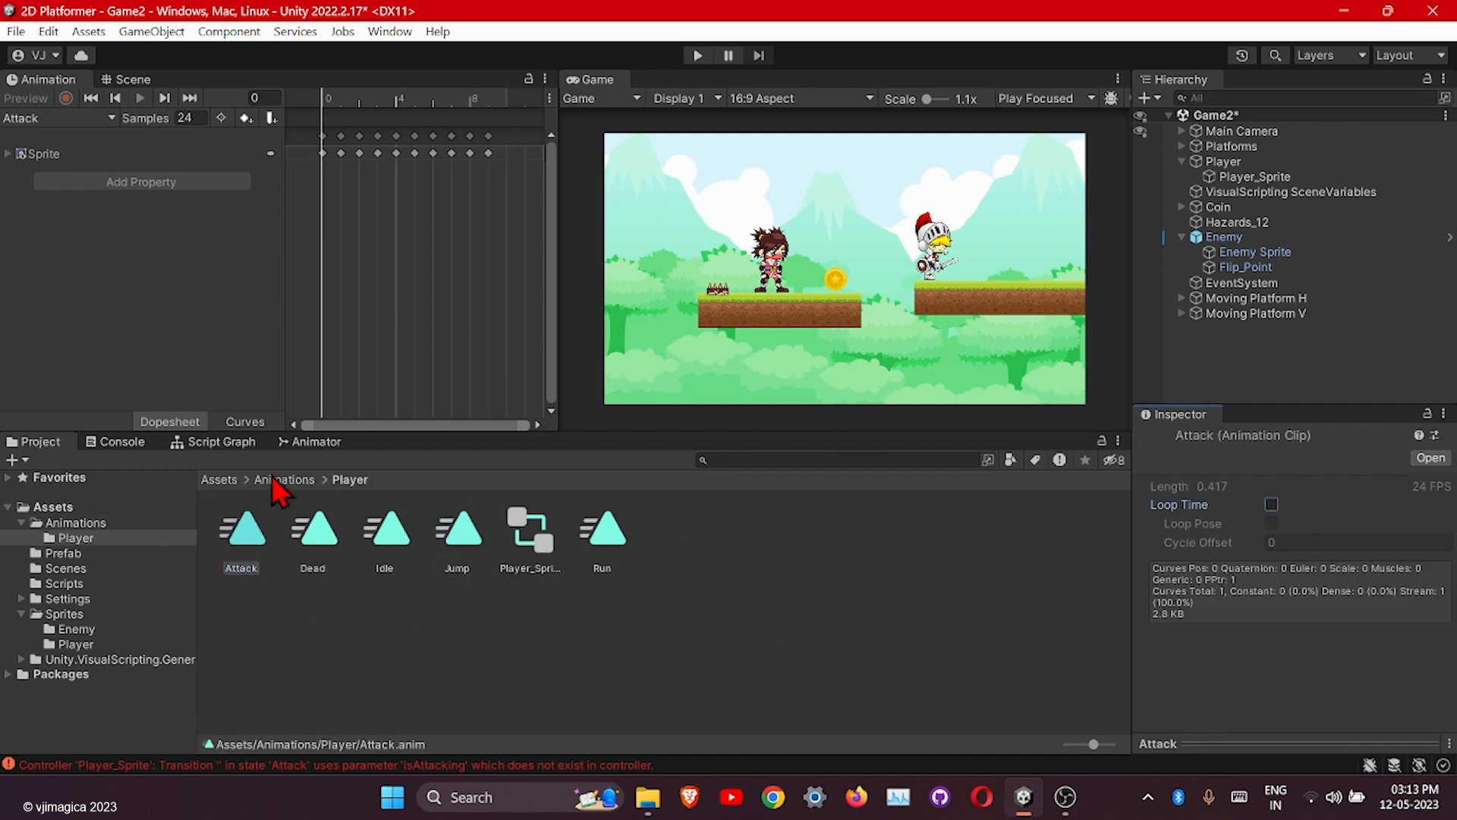
Open the Enemy Sprite's animator controller and arrange its nodes with E_Dead above Any State.
click(307, 442)
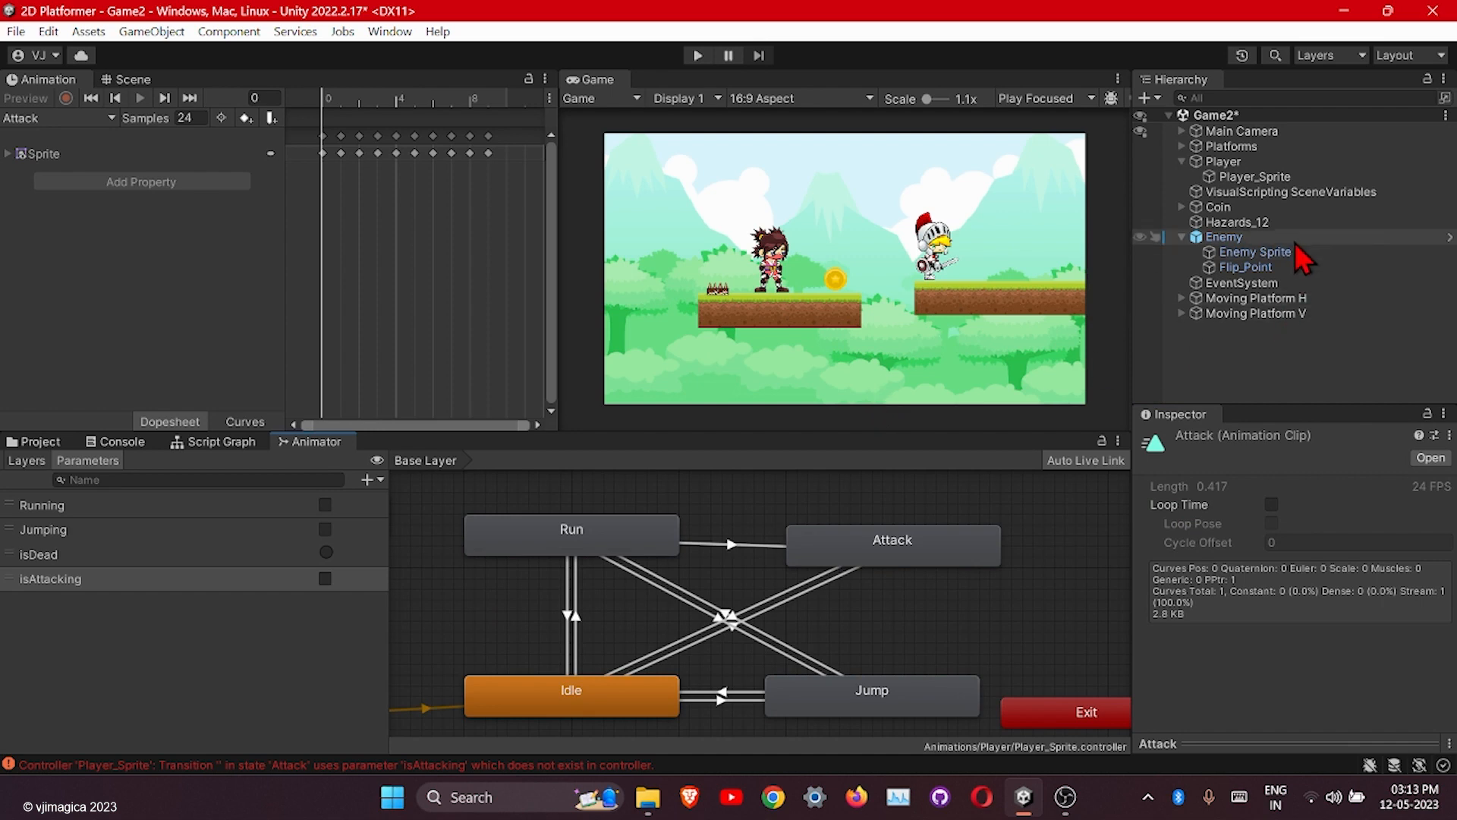
click(1253, 252)
drag(576, 636, 743, 535)
middle_drag(648, 614, 735, 644)
drag(720, 656, 743, 665)
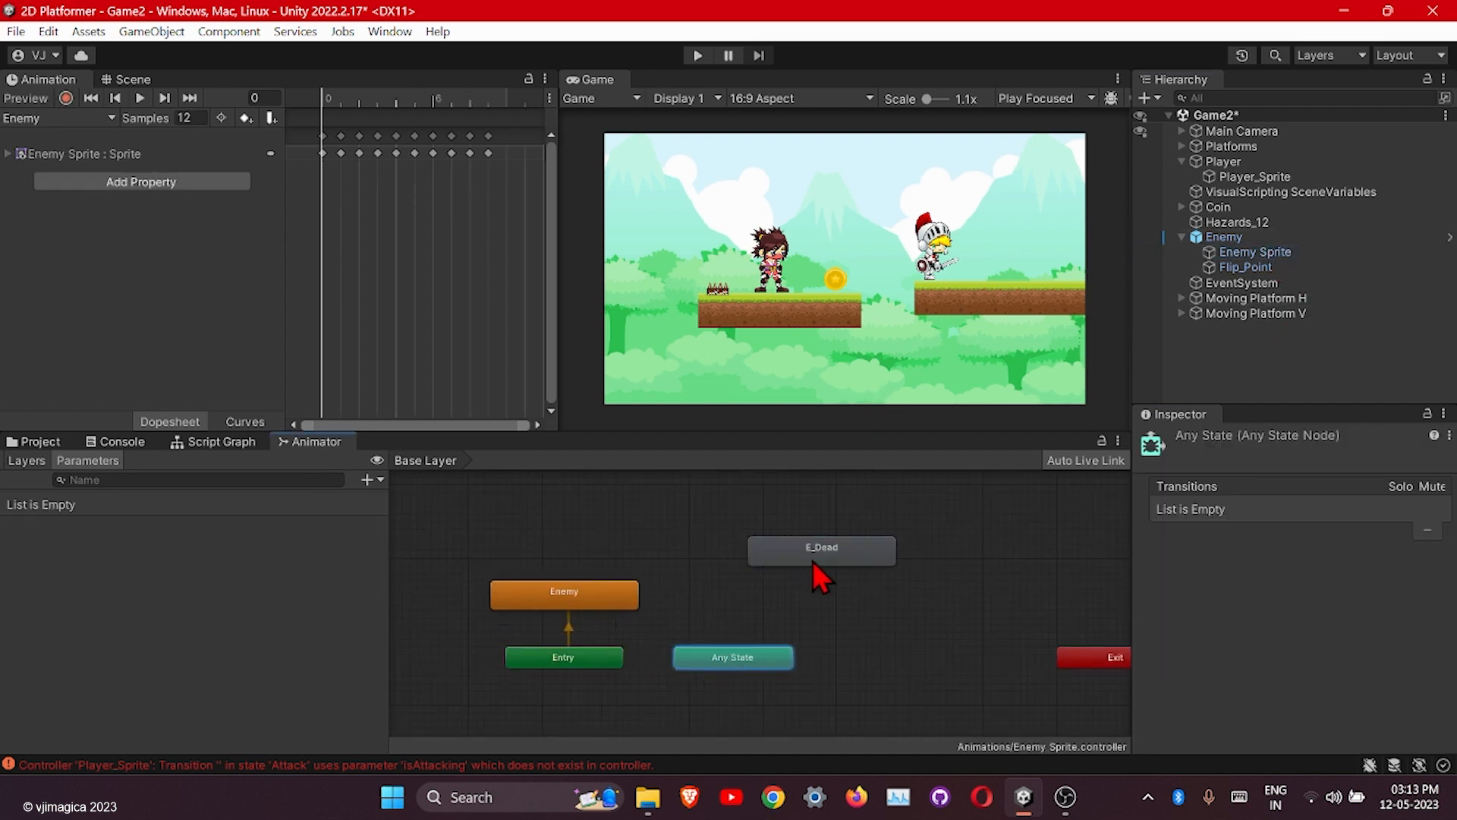
drag(813, 563, 732, 578)
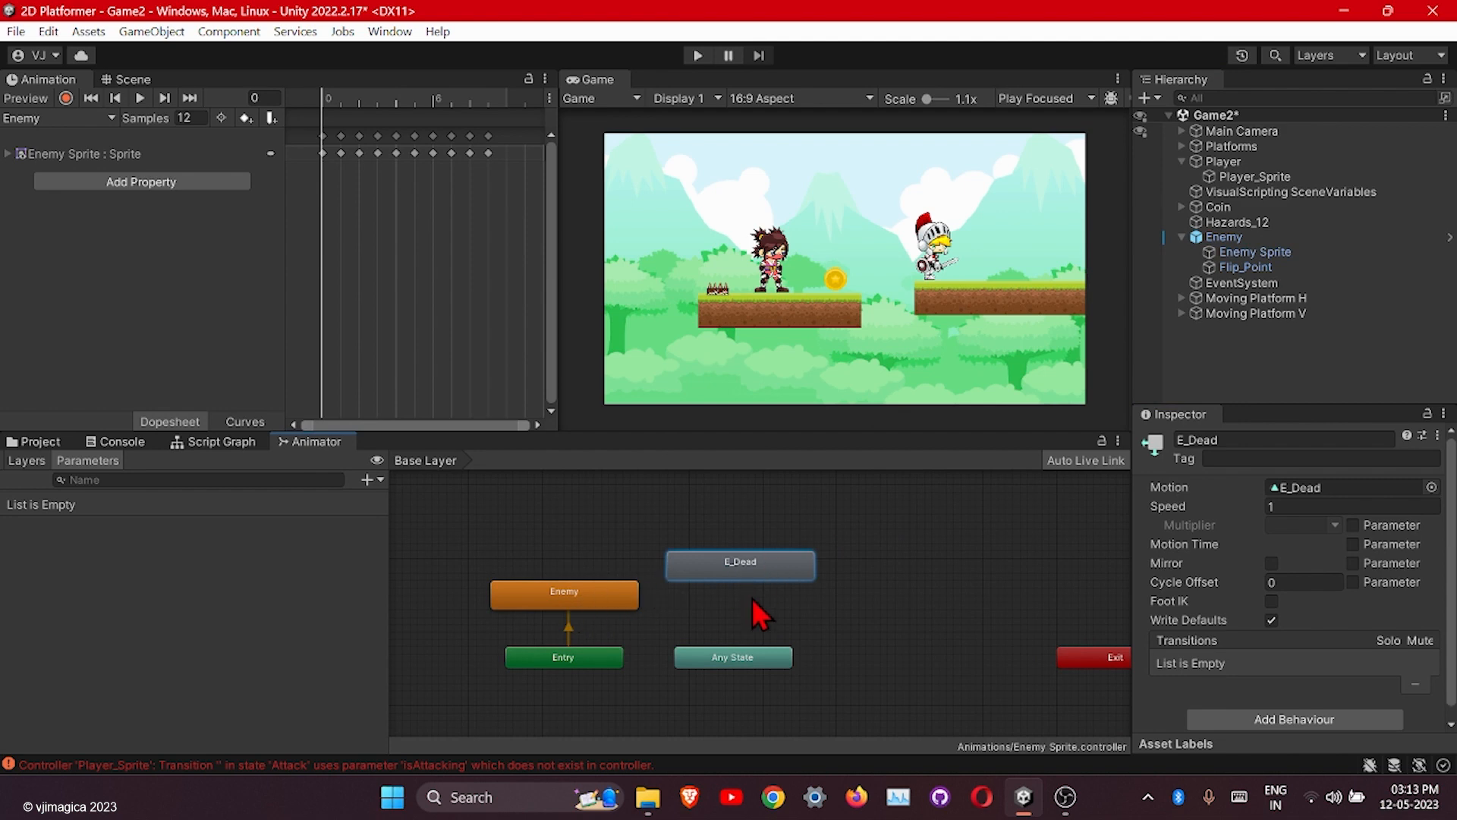
Create a transition from Any State to E_Dead and align the E_Dead state above it.
right_click(718, 661)
click(772, 674)
click(752, 576)
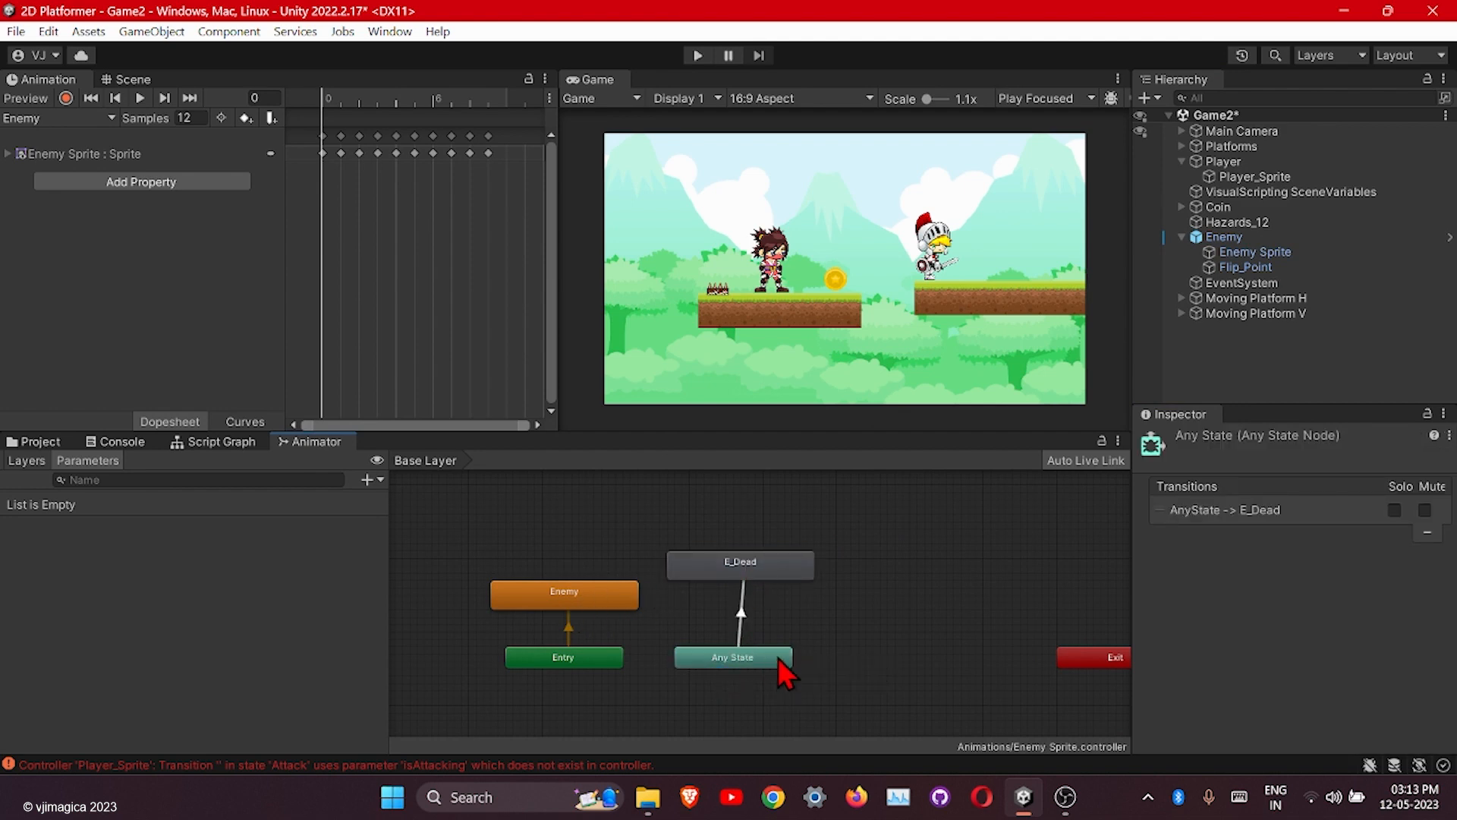
drag(739, 574, 731, 587)
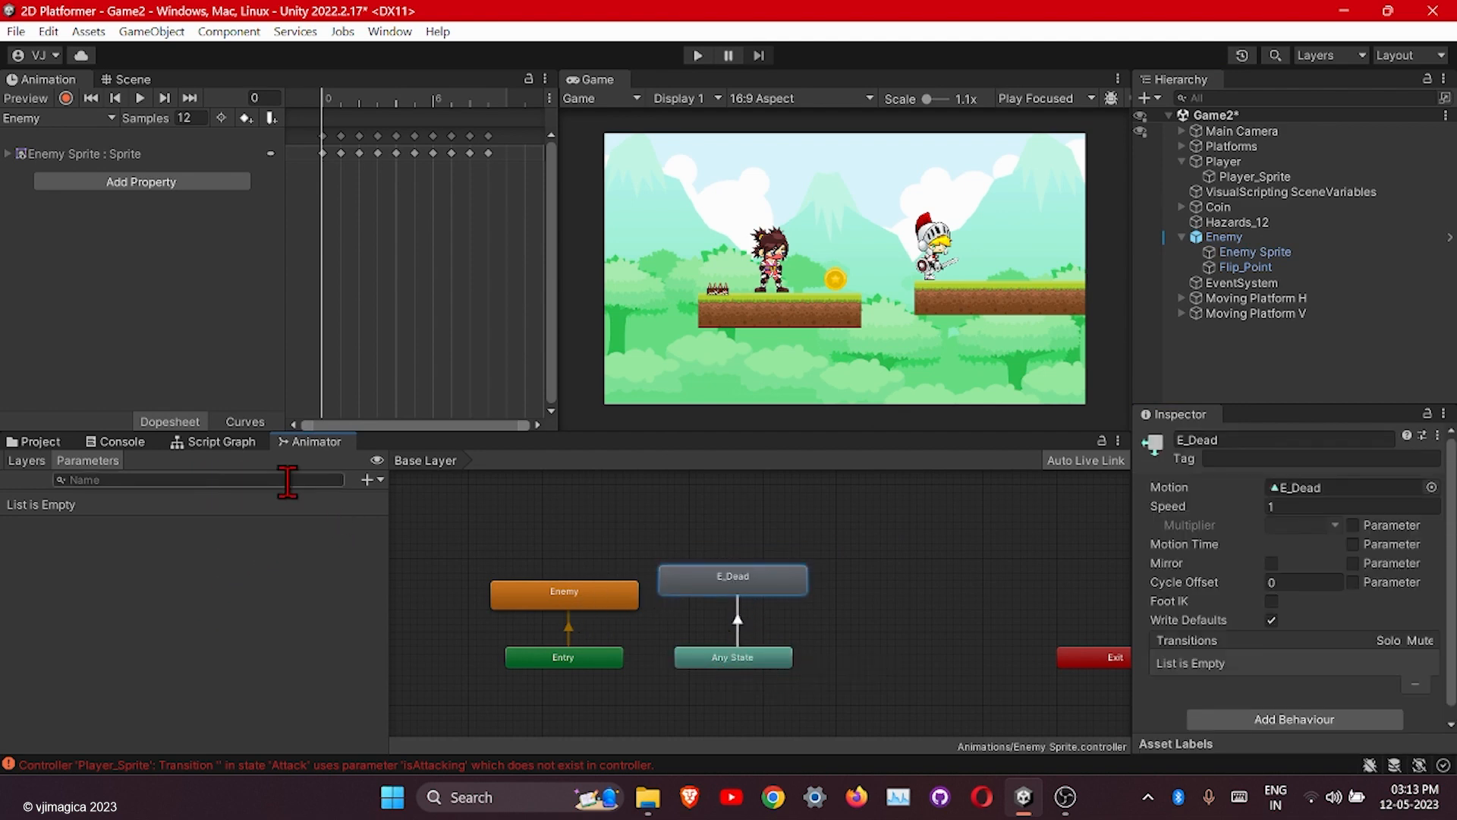
Add a Trigger parameter named isDead to the enemy's animator controller.
click(370, 482)
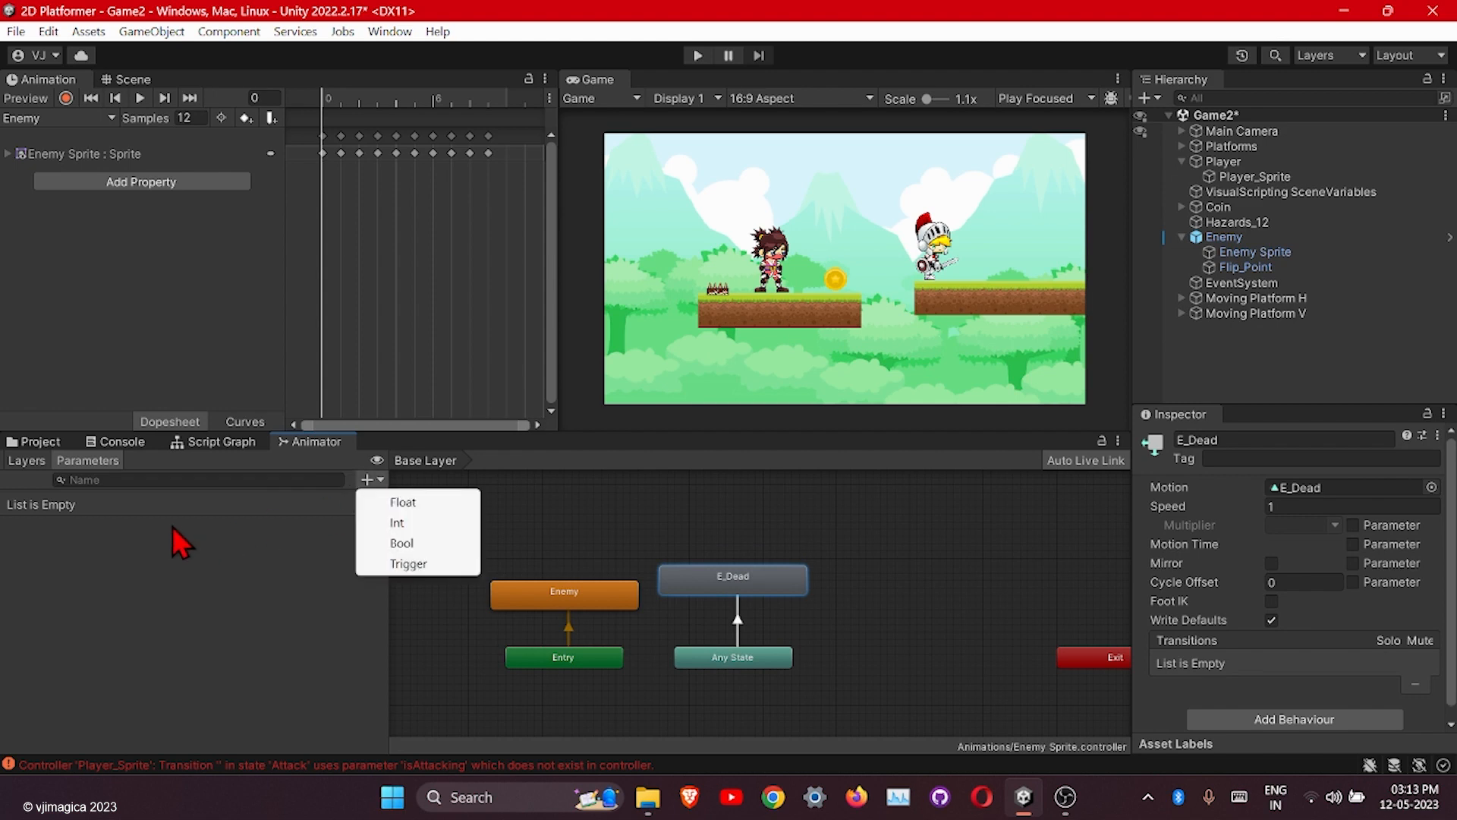
click(410, 564)
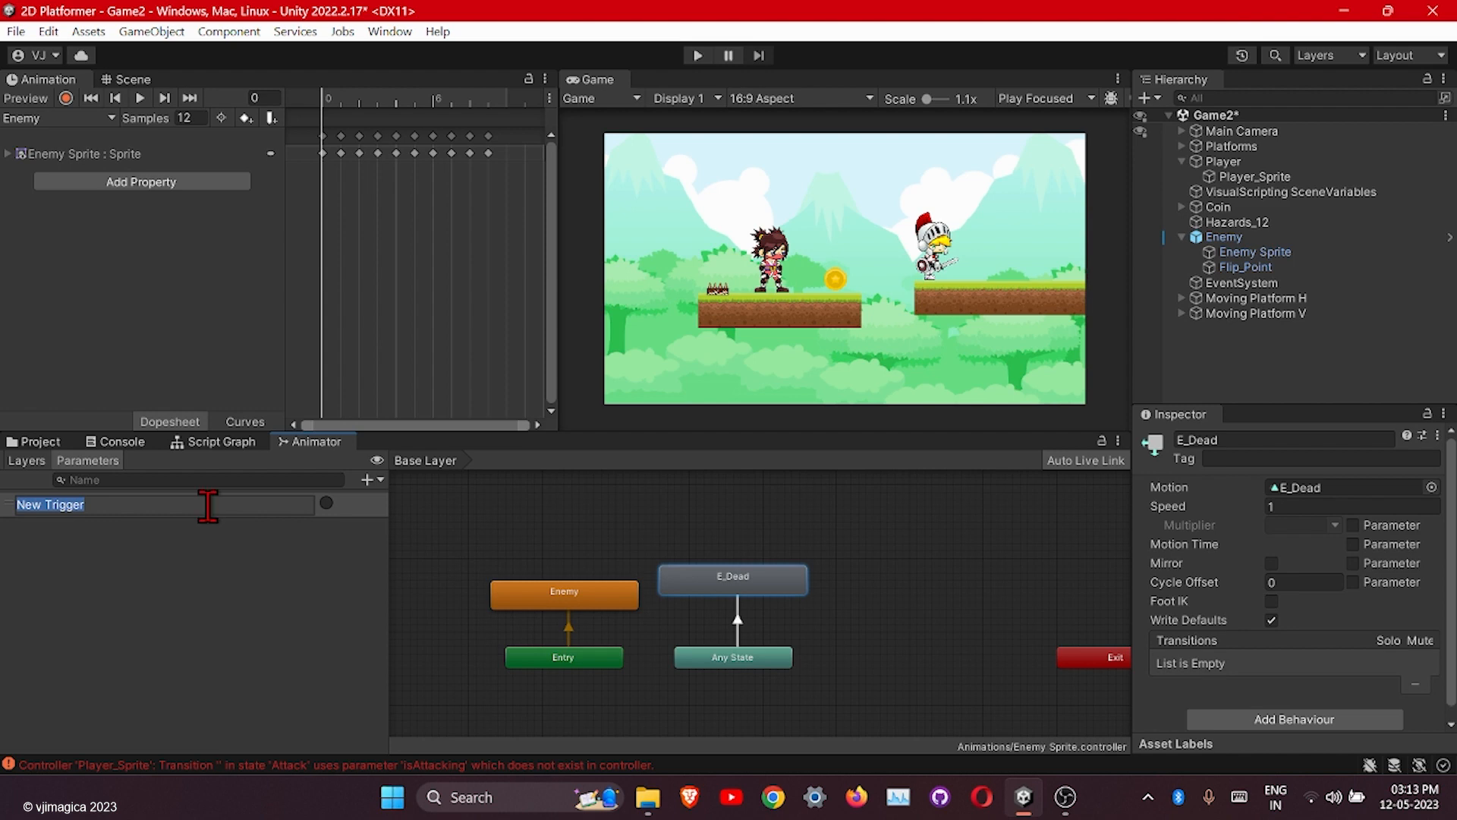
key(BackSpace)
click(264, 605)
Set the Any State to E_Dead transition's duration to 0 and add isDead as its condition.
click(740, 634)
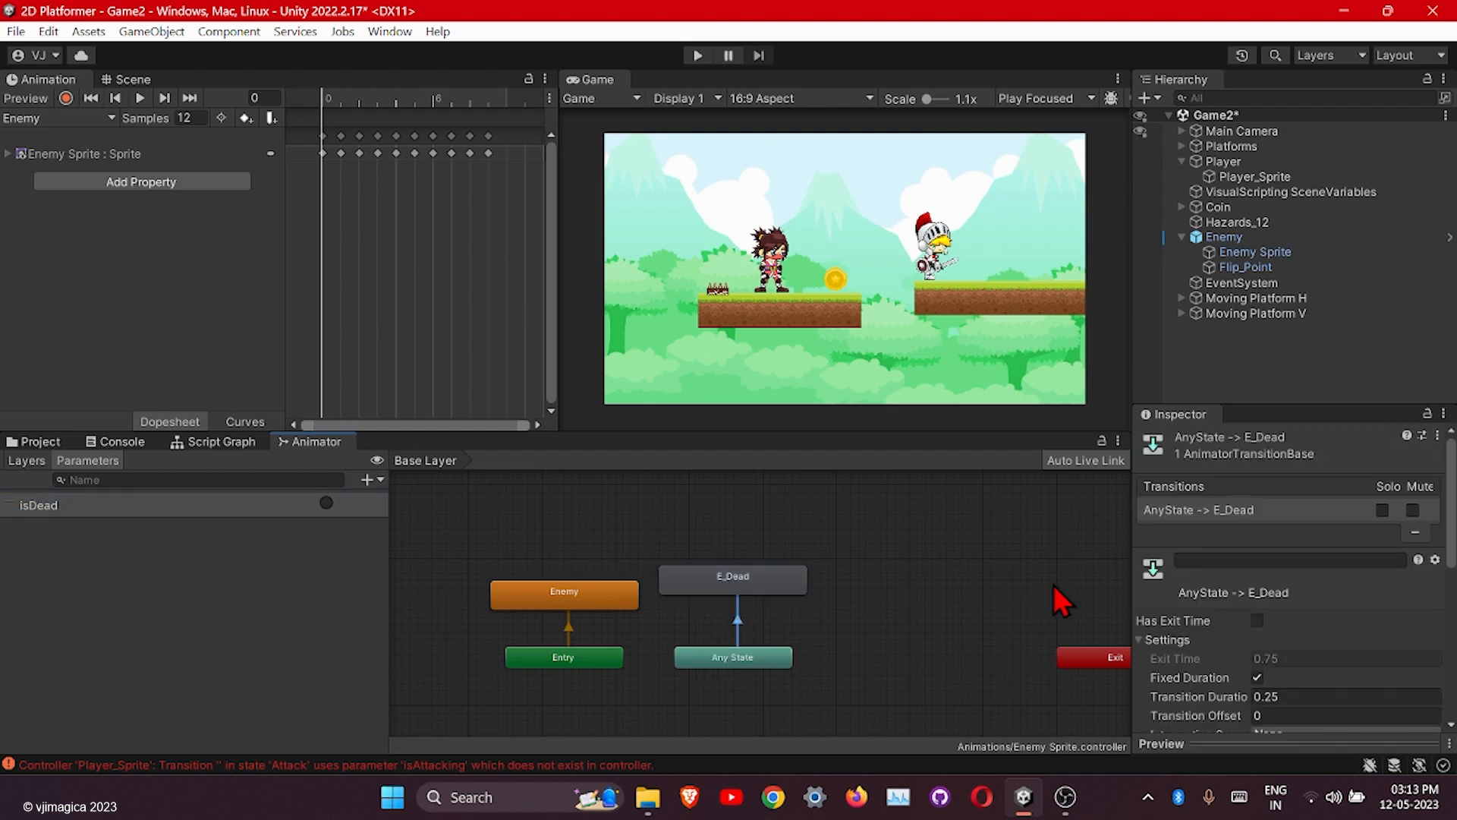
scroll(1252, 636, down, 3)
click(1279, 540)
text(0)
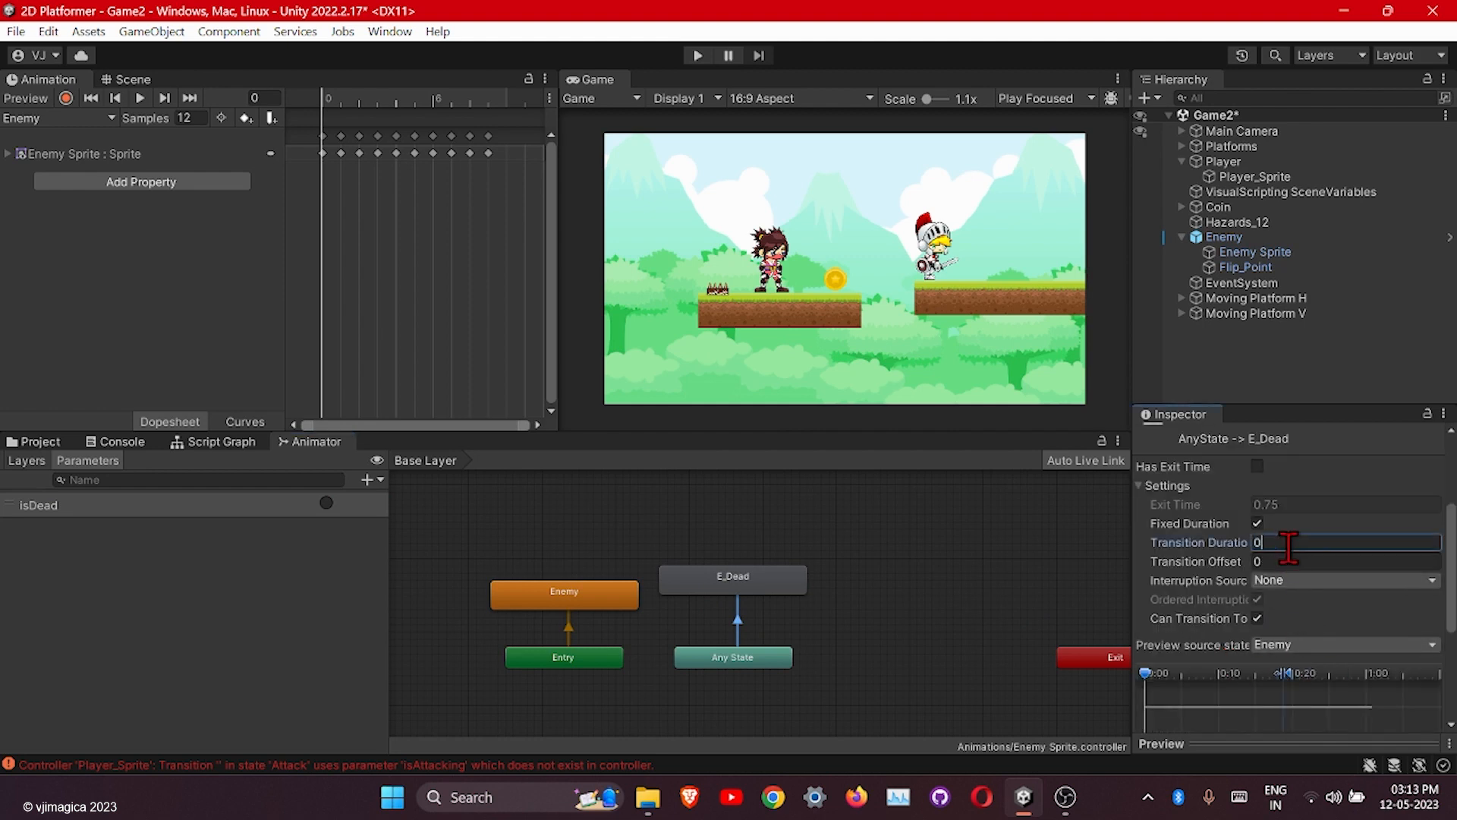
scroll(1312, 600, down, 3)
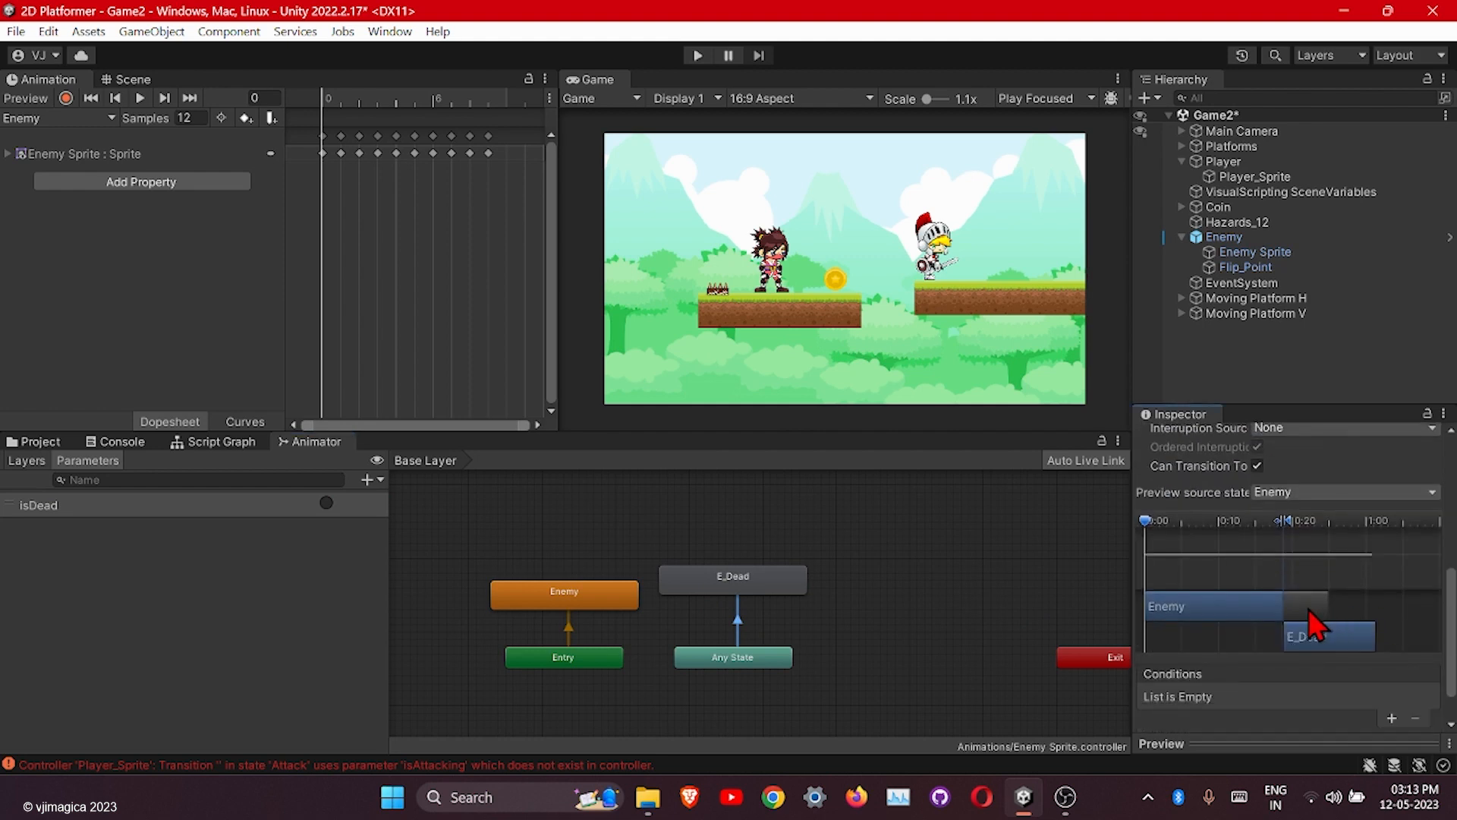
click(1391, 718)
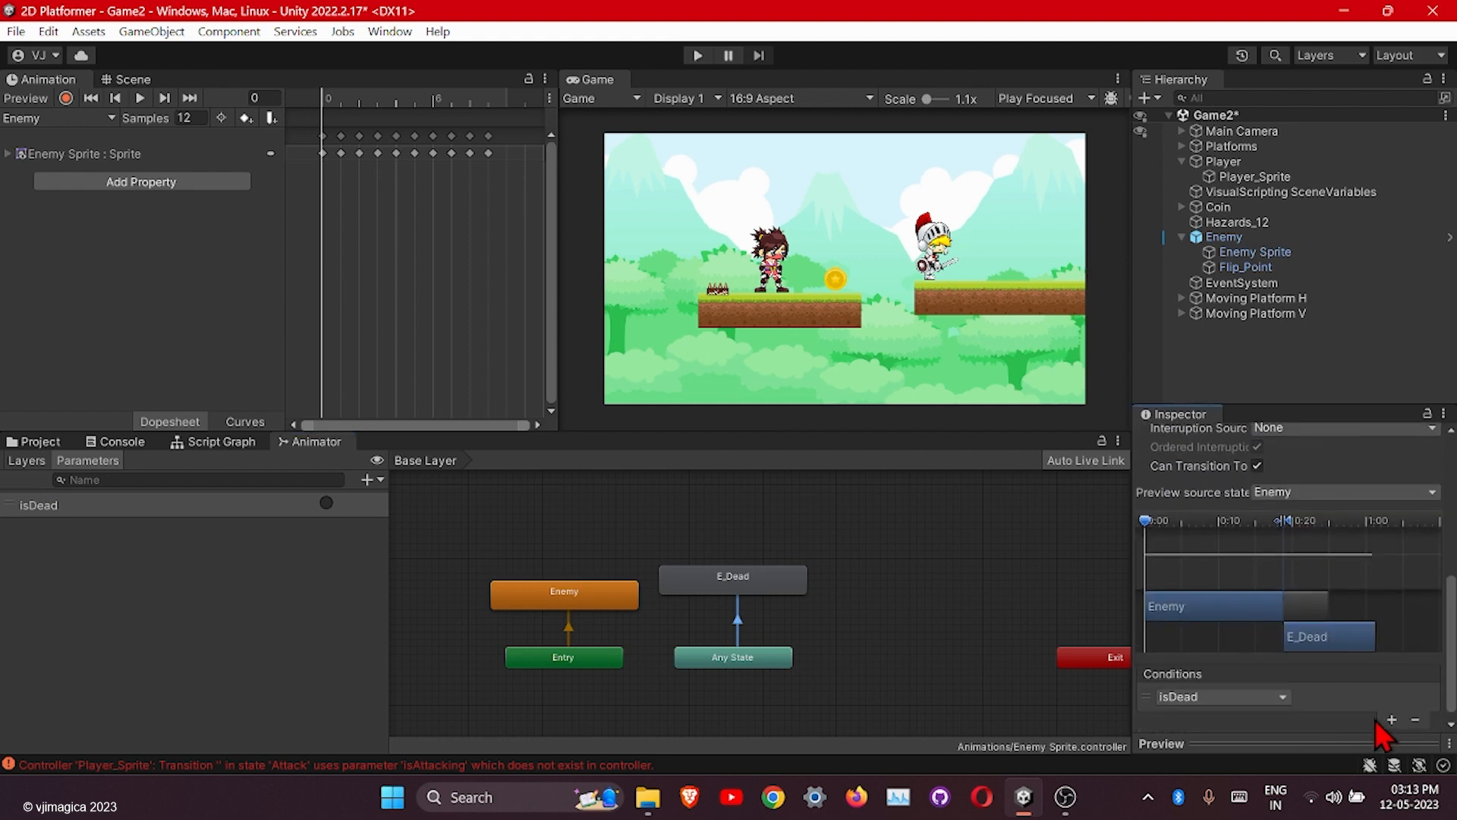
click(885, 674)
In the Enemy script graph, connect an Animator Set Trigger (Name) node to the If node's True output and name its trigger isDead.
click(222, 442)
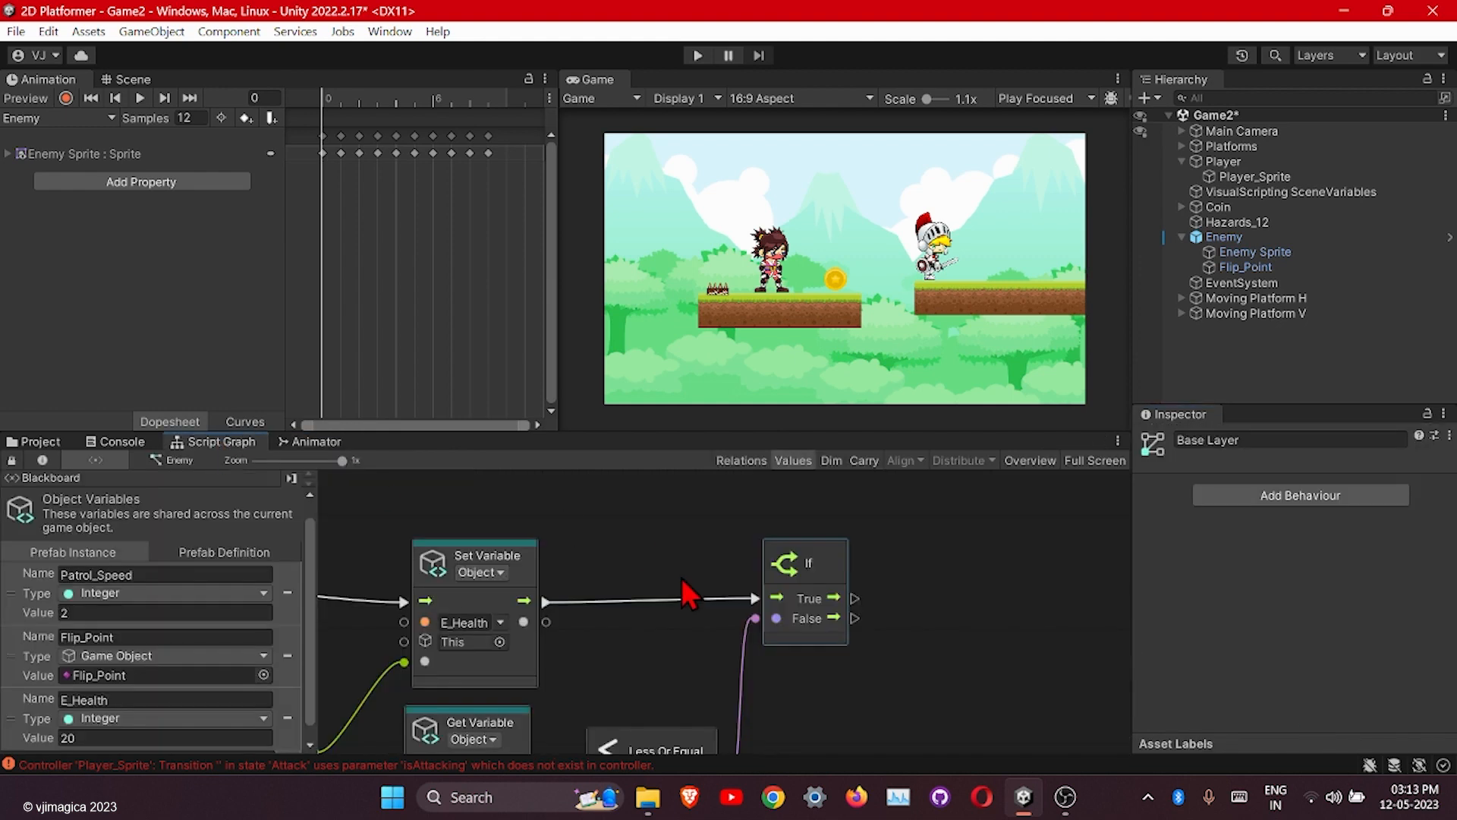
middle_drag(798, 599, 668, 602)
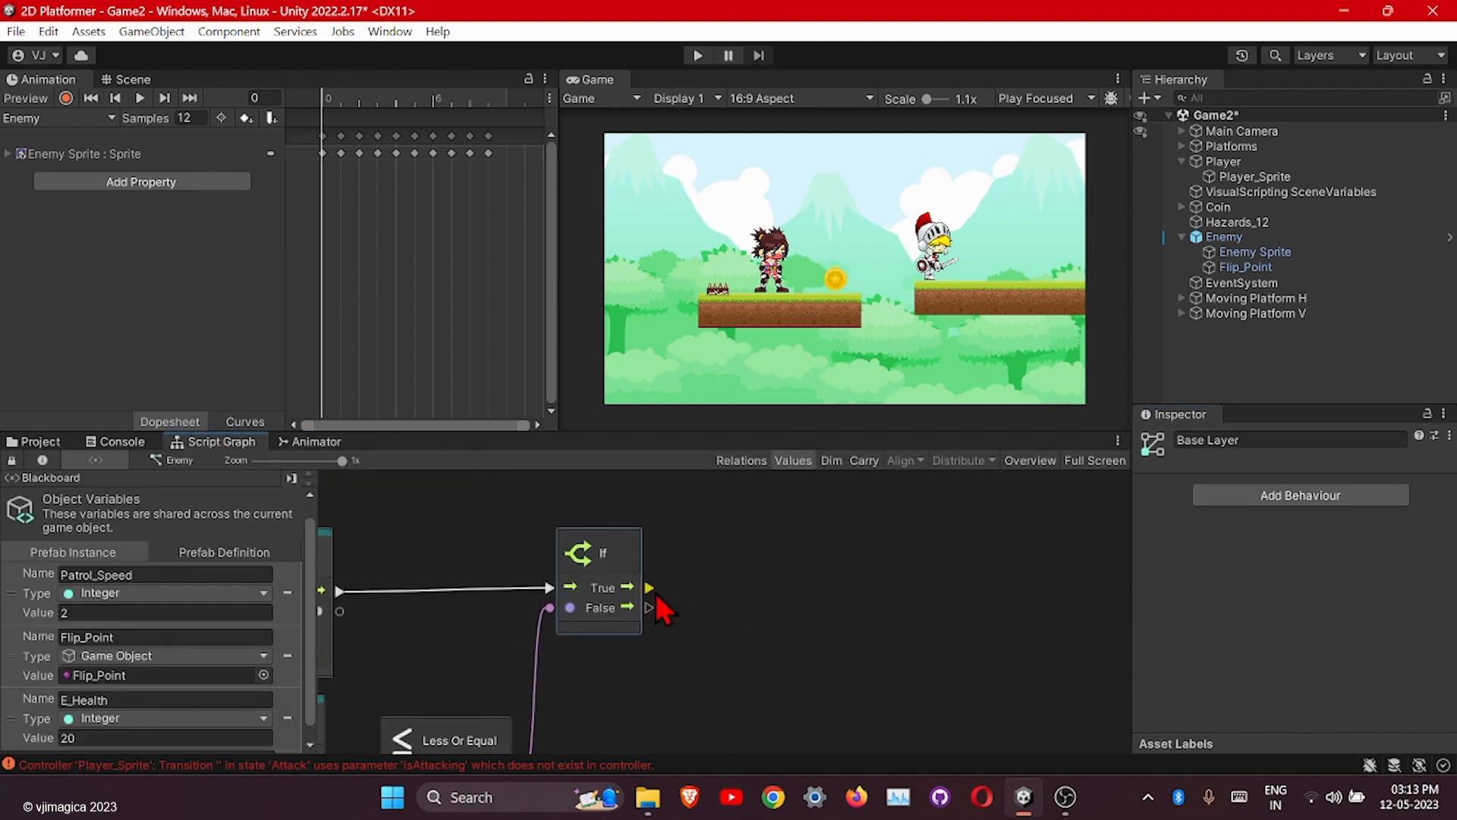
drag(651, 588, 821, 613)
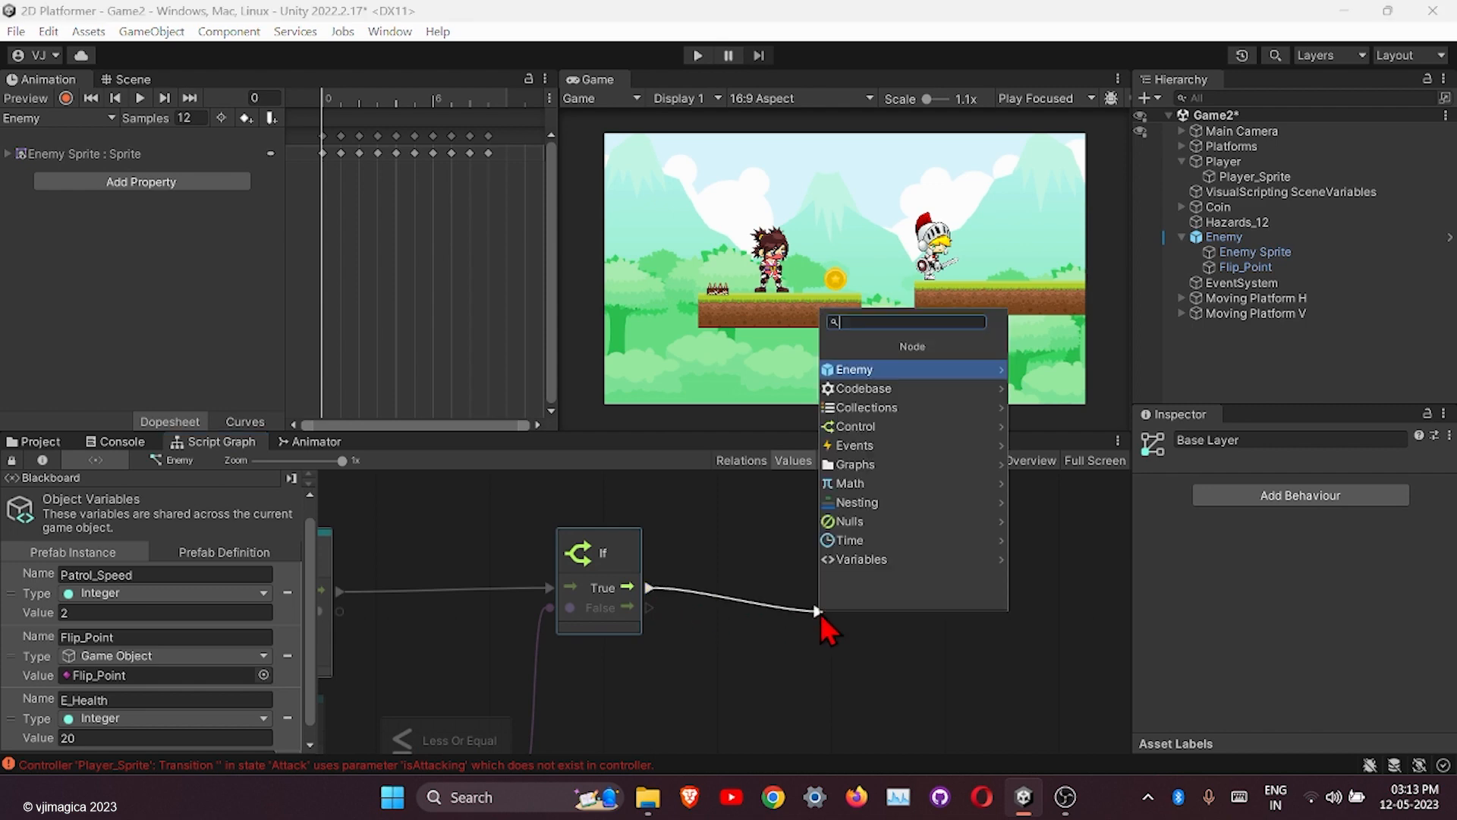
text(set )
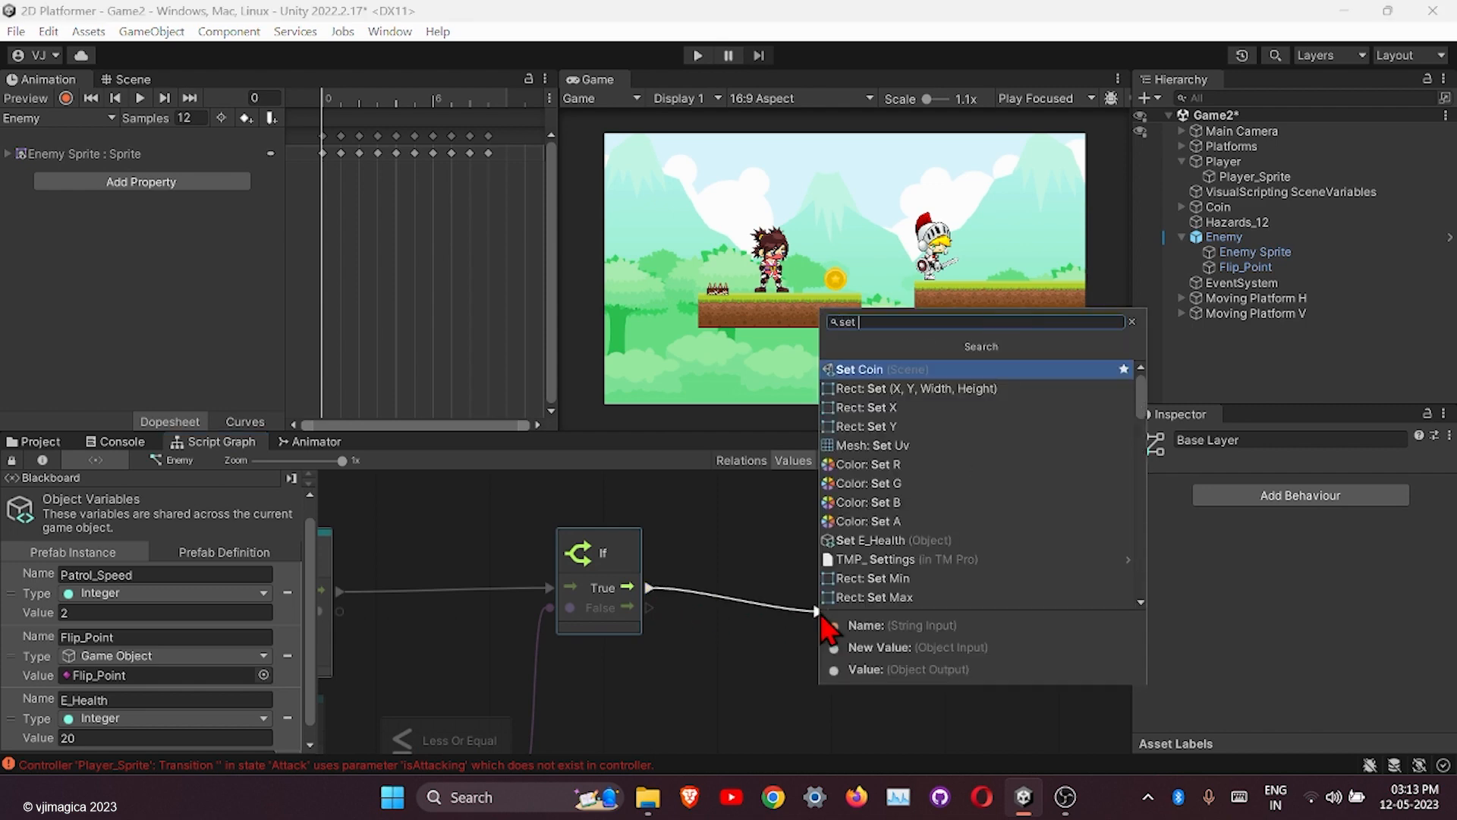
text(t)
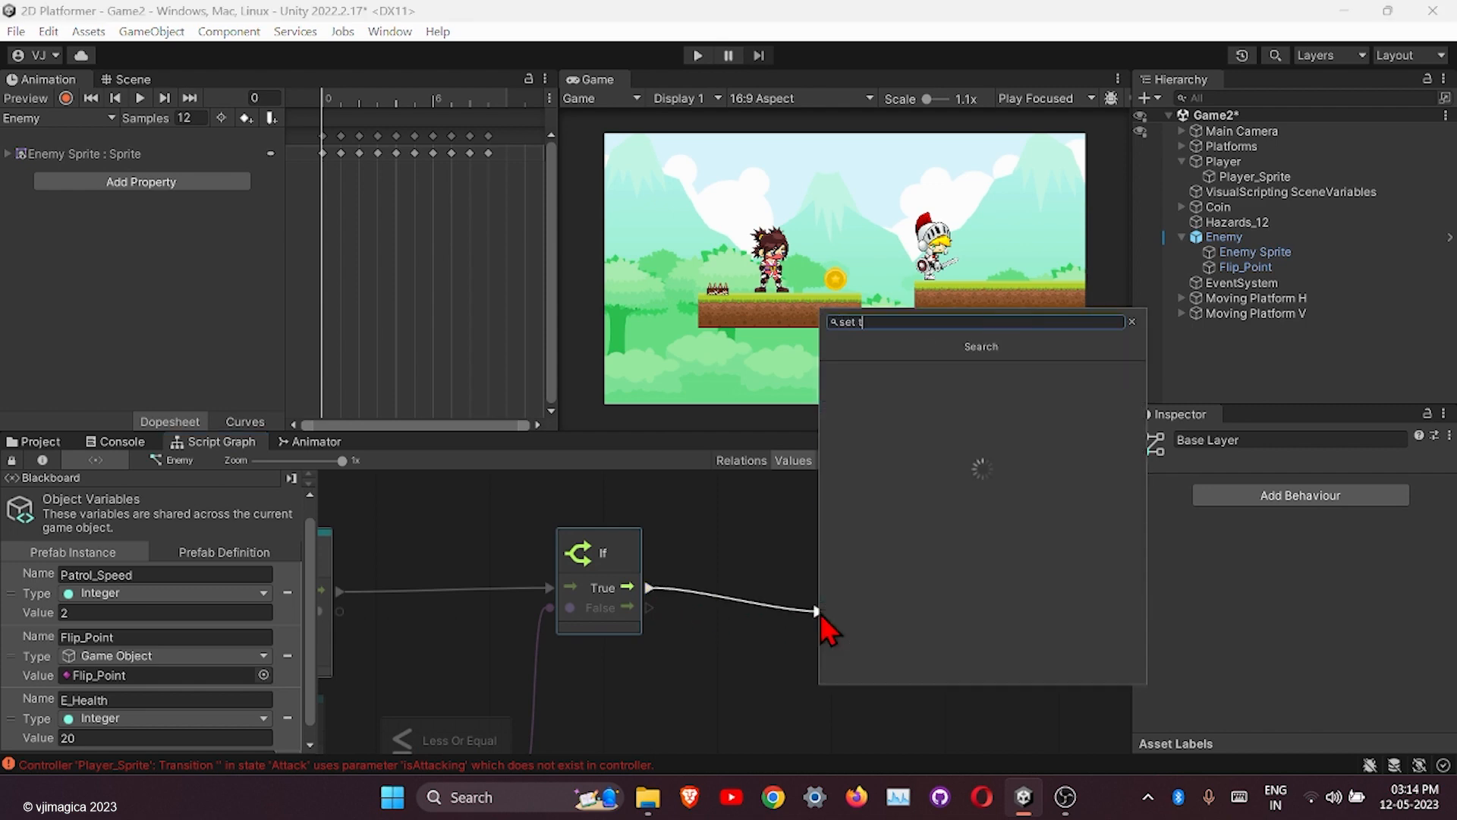
text(ri)
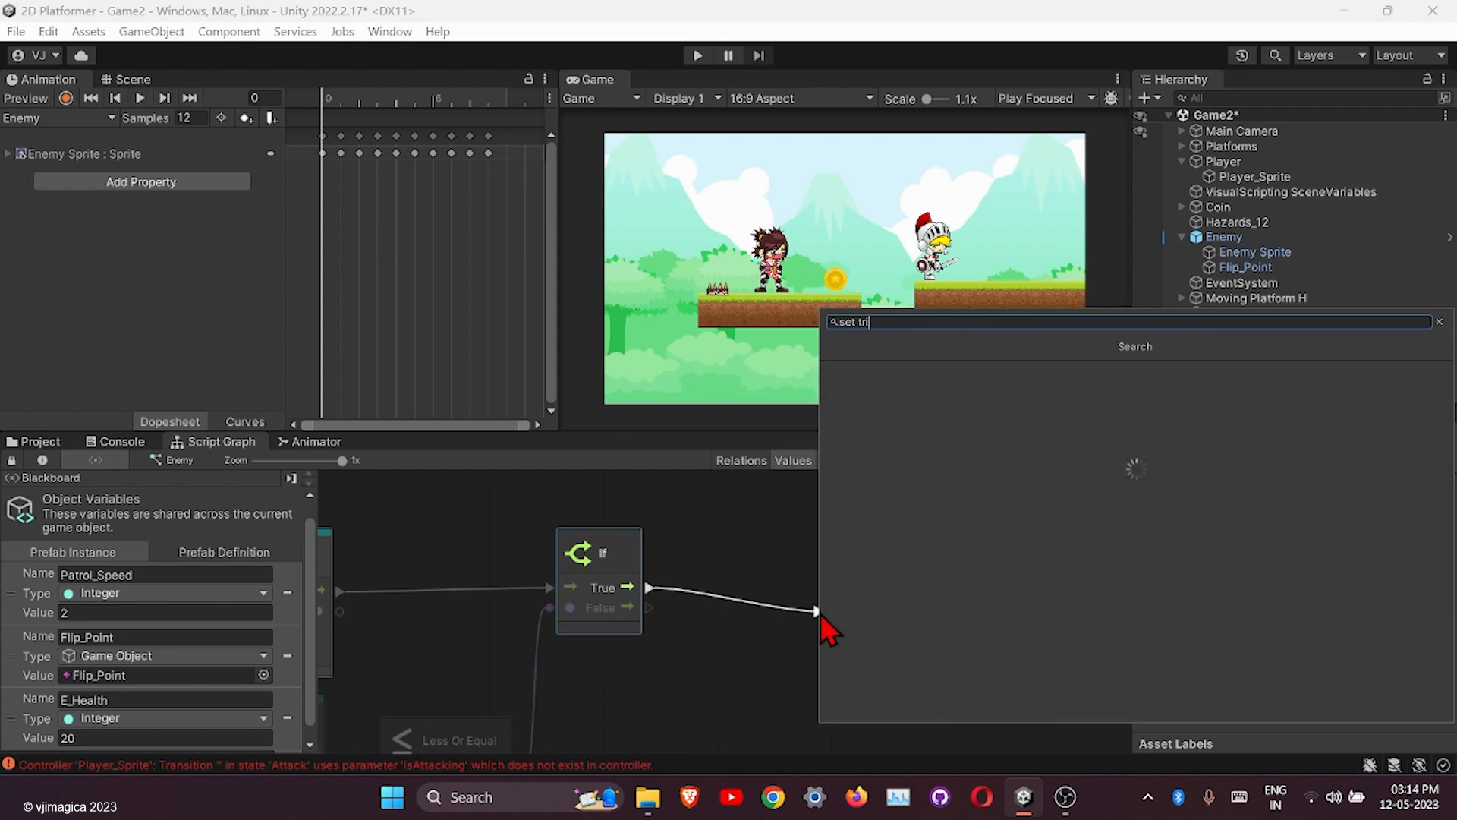
text(g)
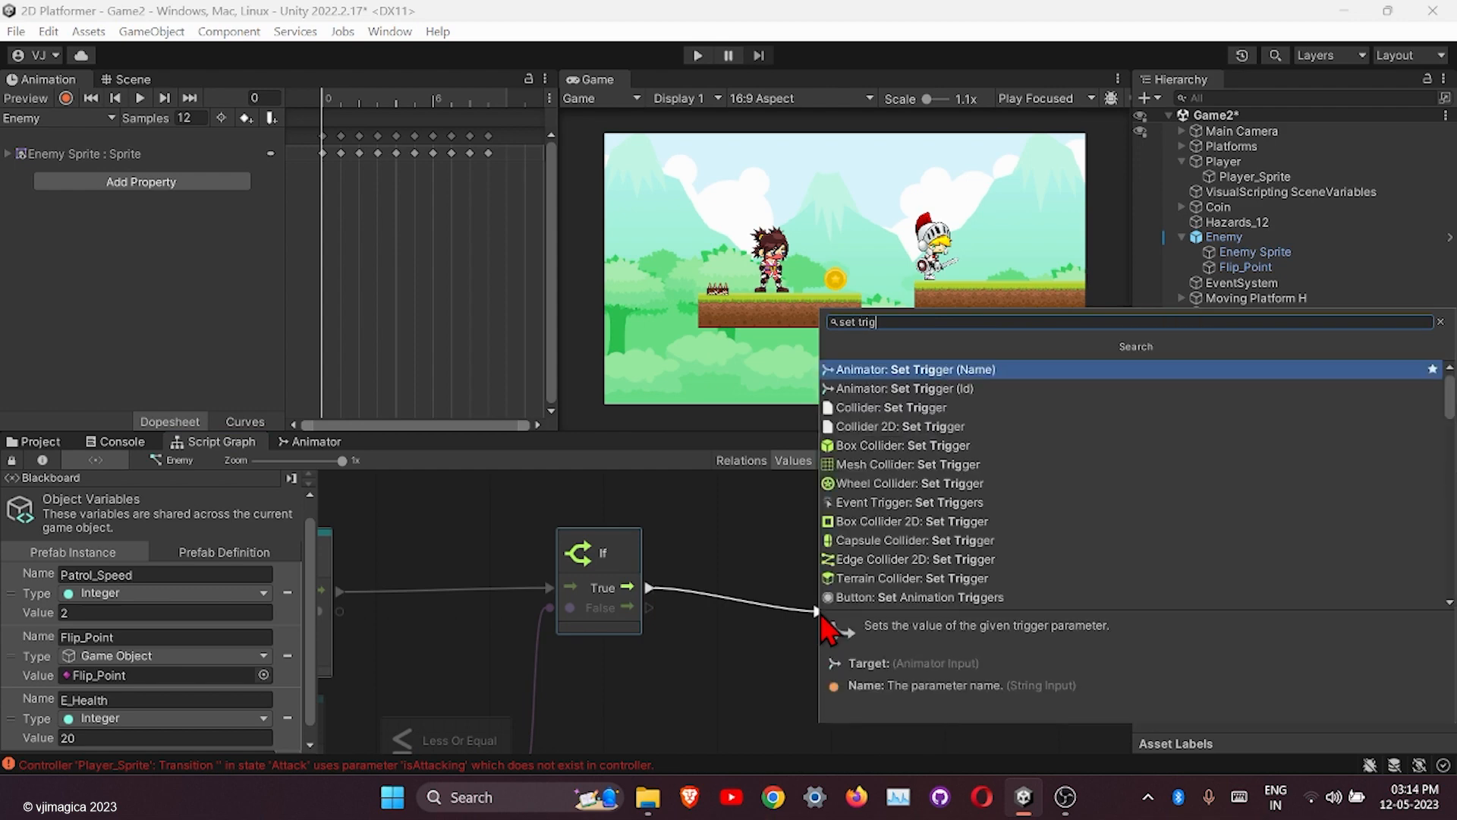
click(916, 372)
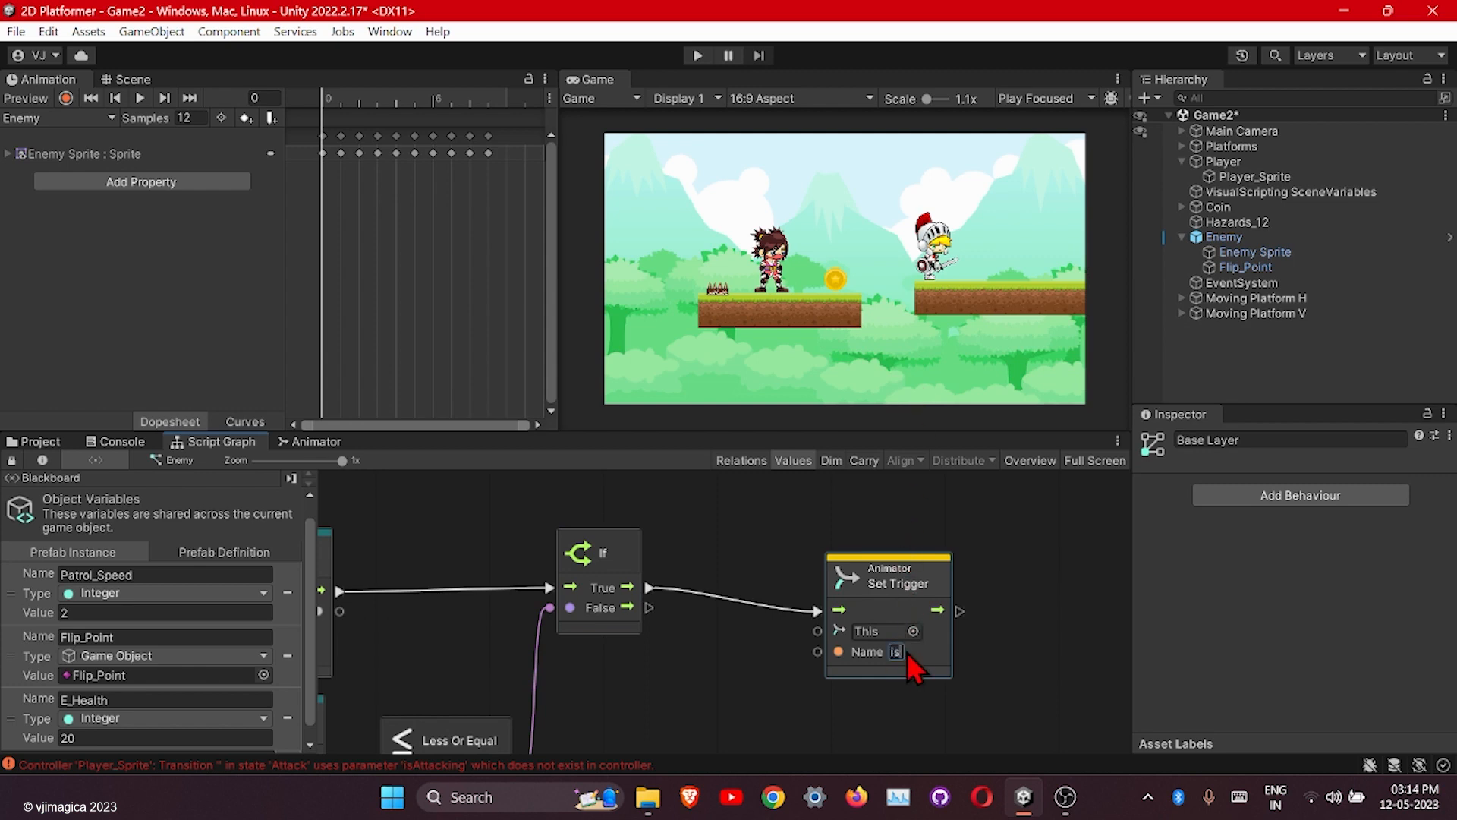
text(isDead)
click(786, 636)
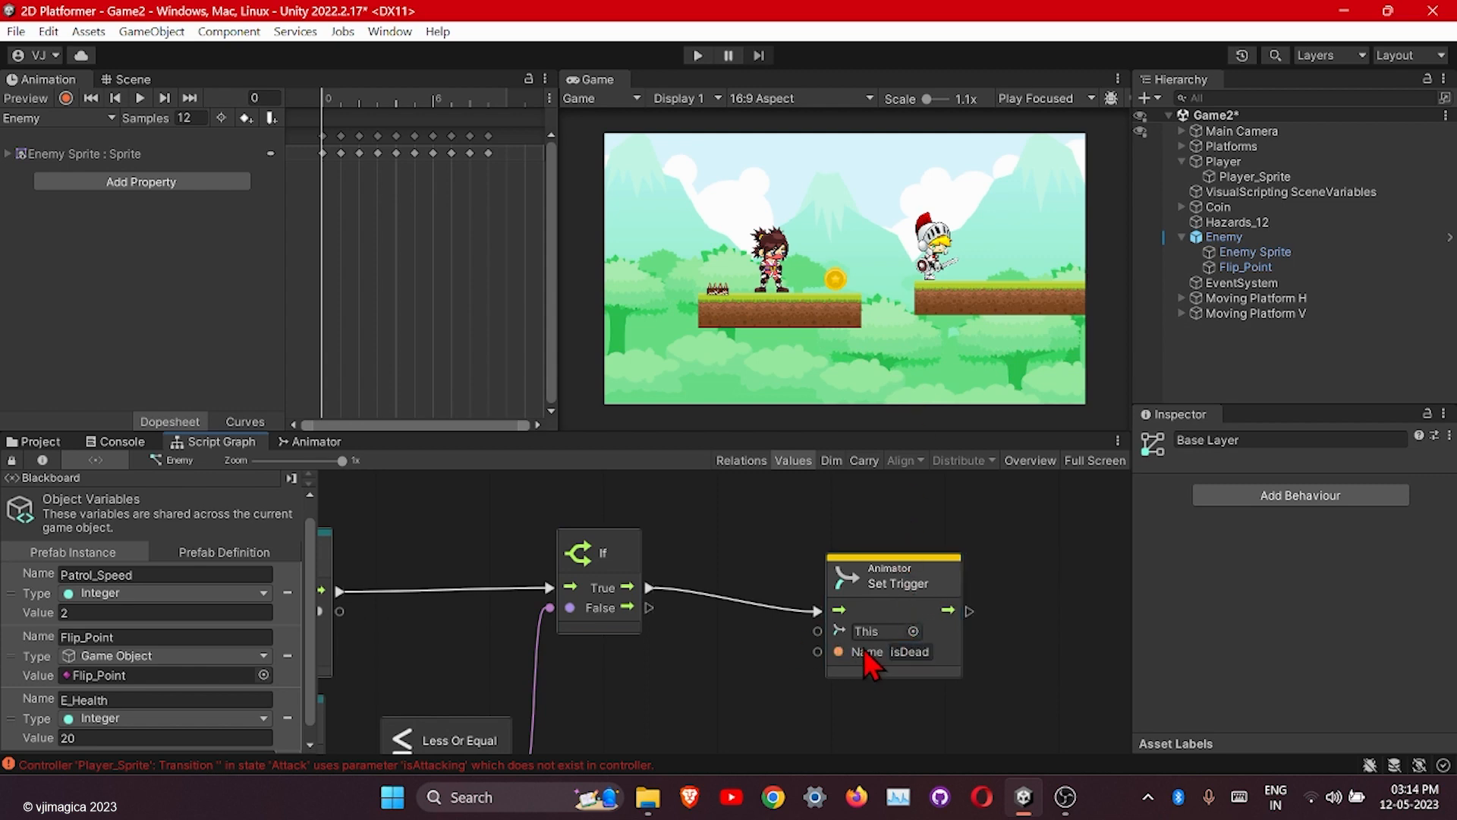
Add an object variable E_Sprite of type Game Object to the Enemy and assign Enemy Sprite as its value.
scroll(65, 667, down, 1)
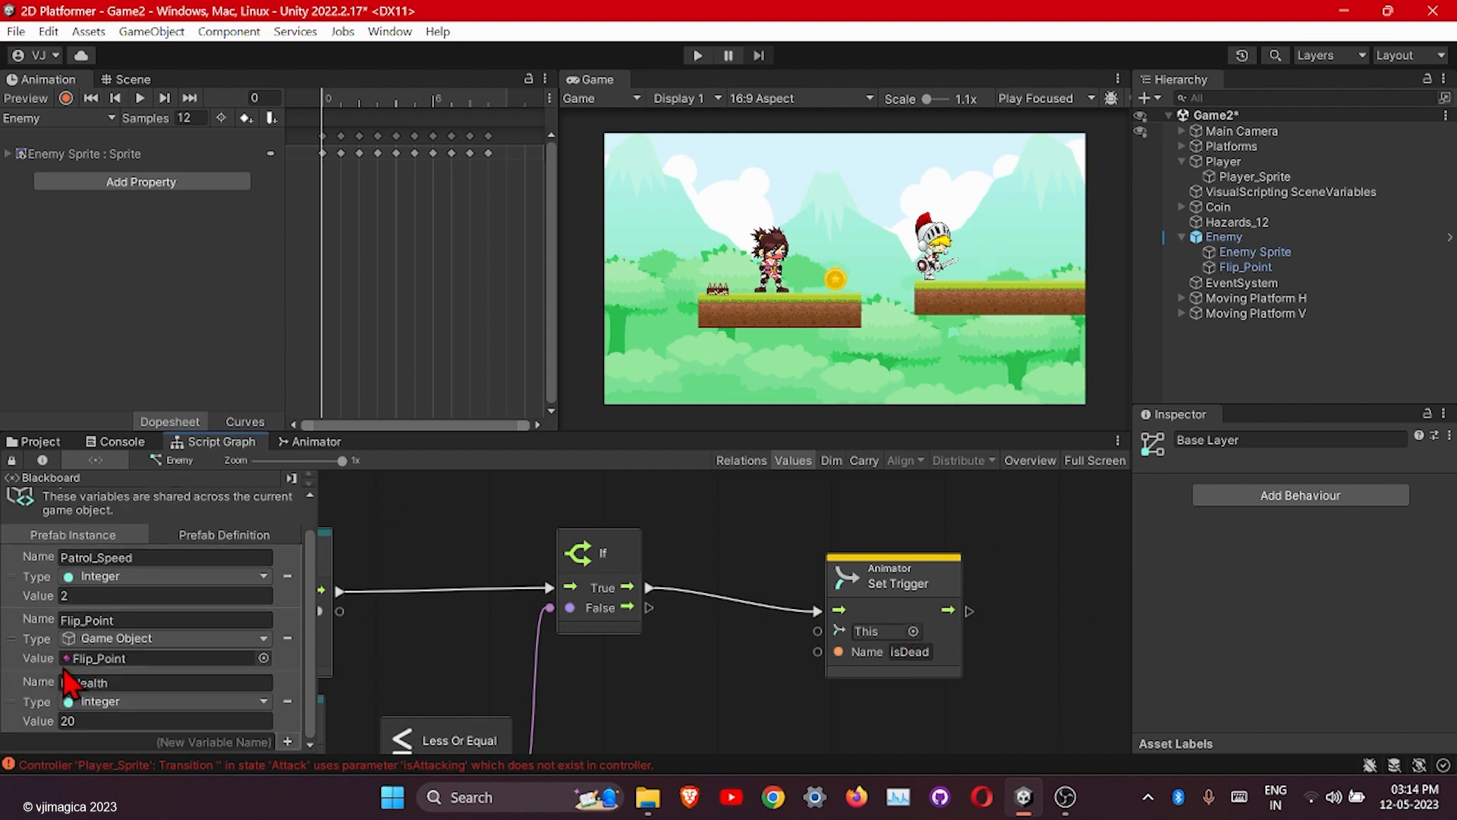
click(119, 742)
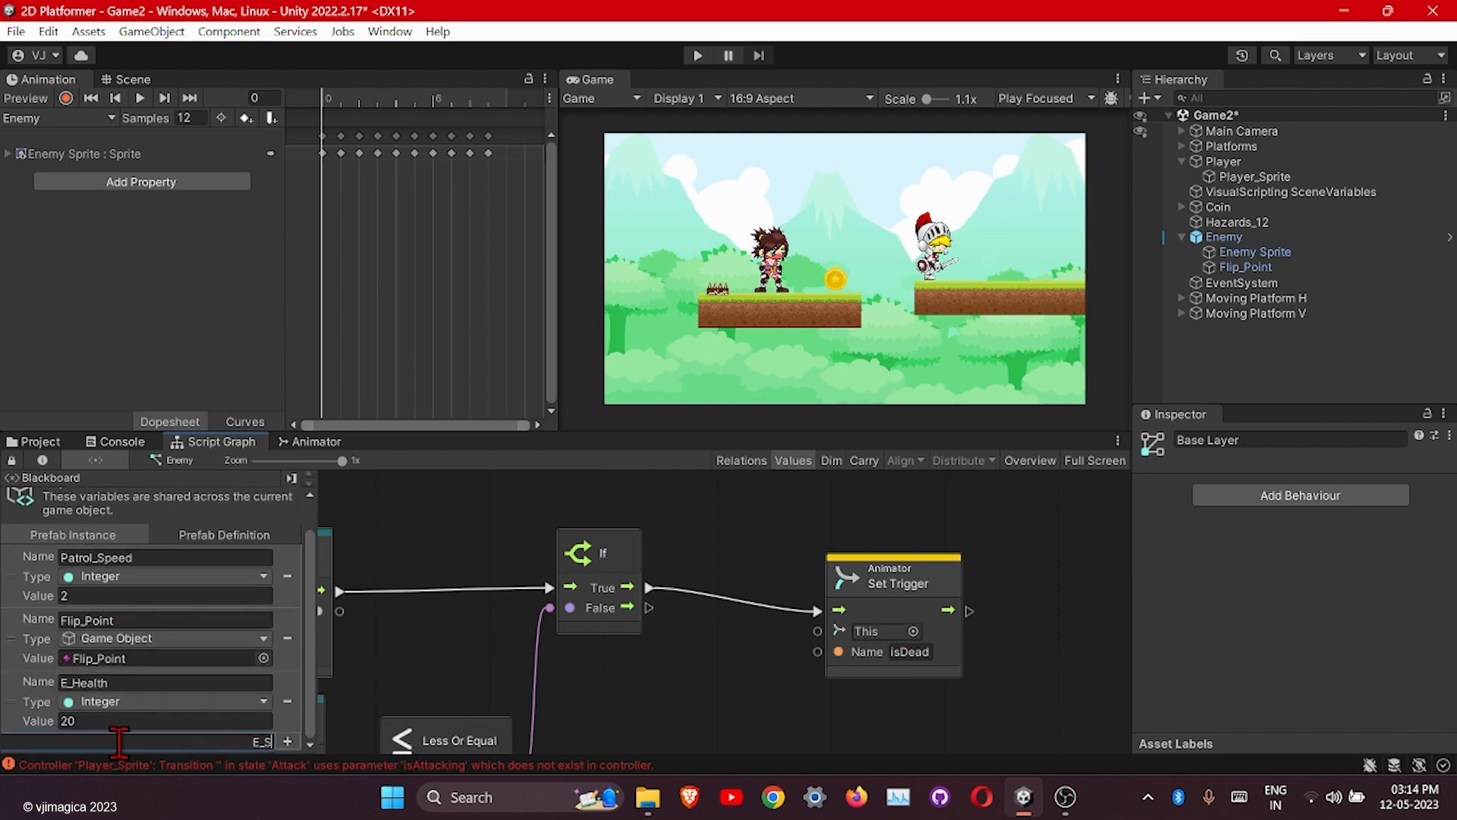
text(E_Sprite)
key(Return)
click(151, 718)
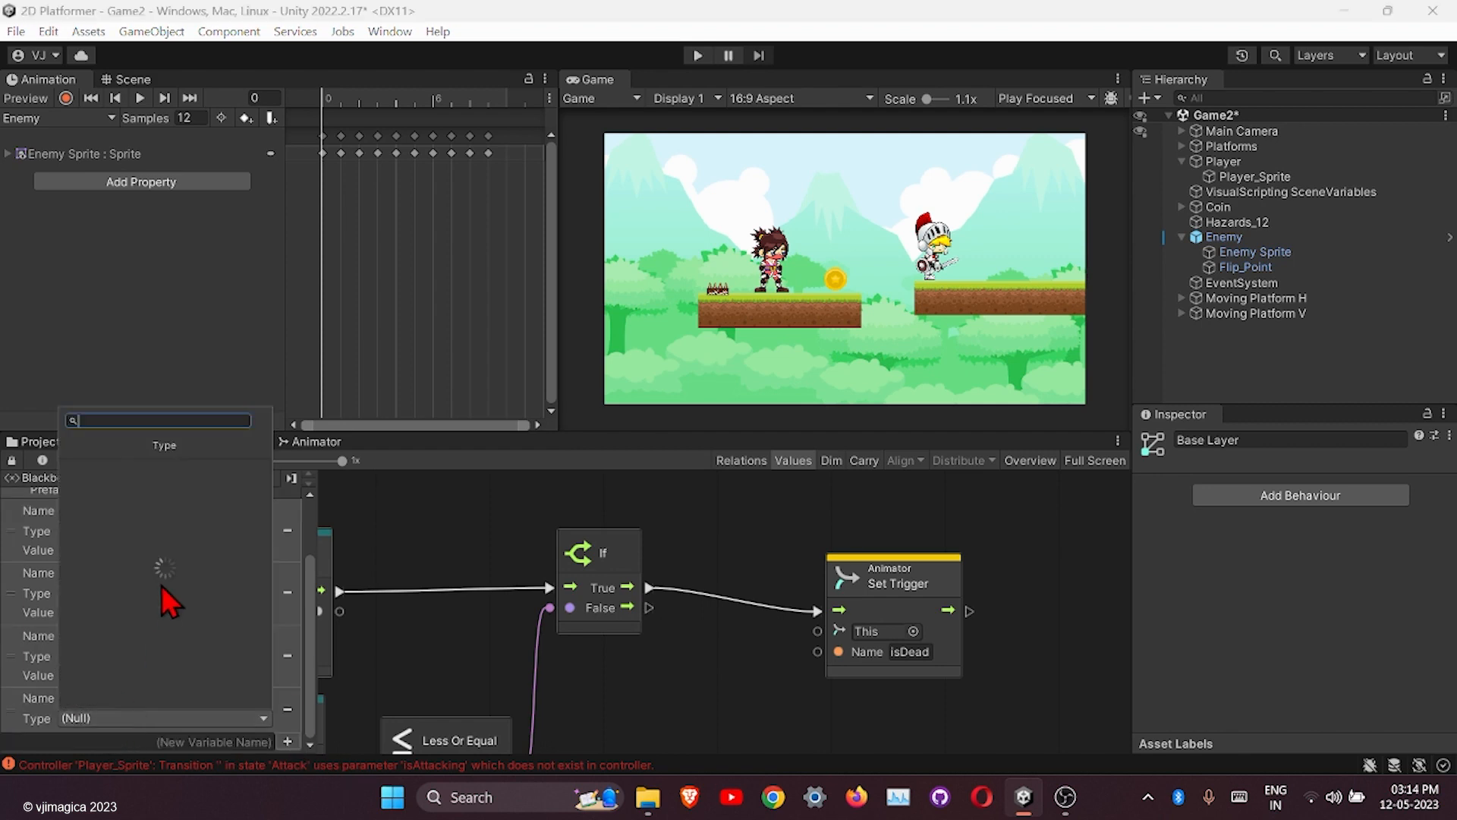
click(156, 561)
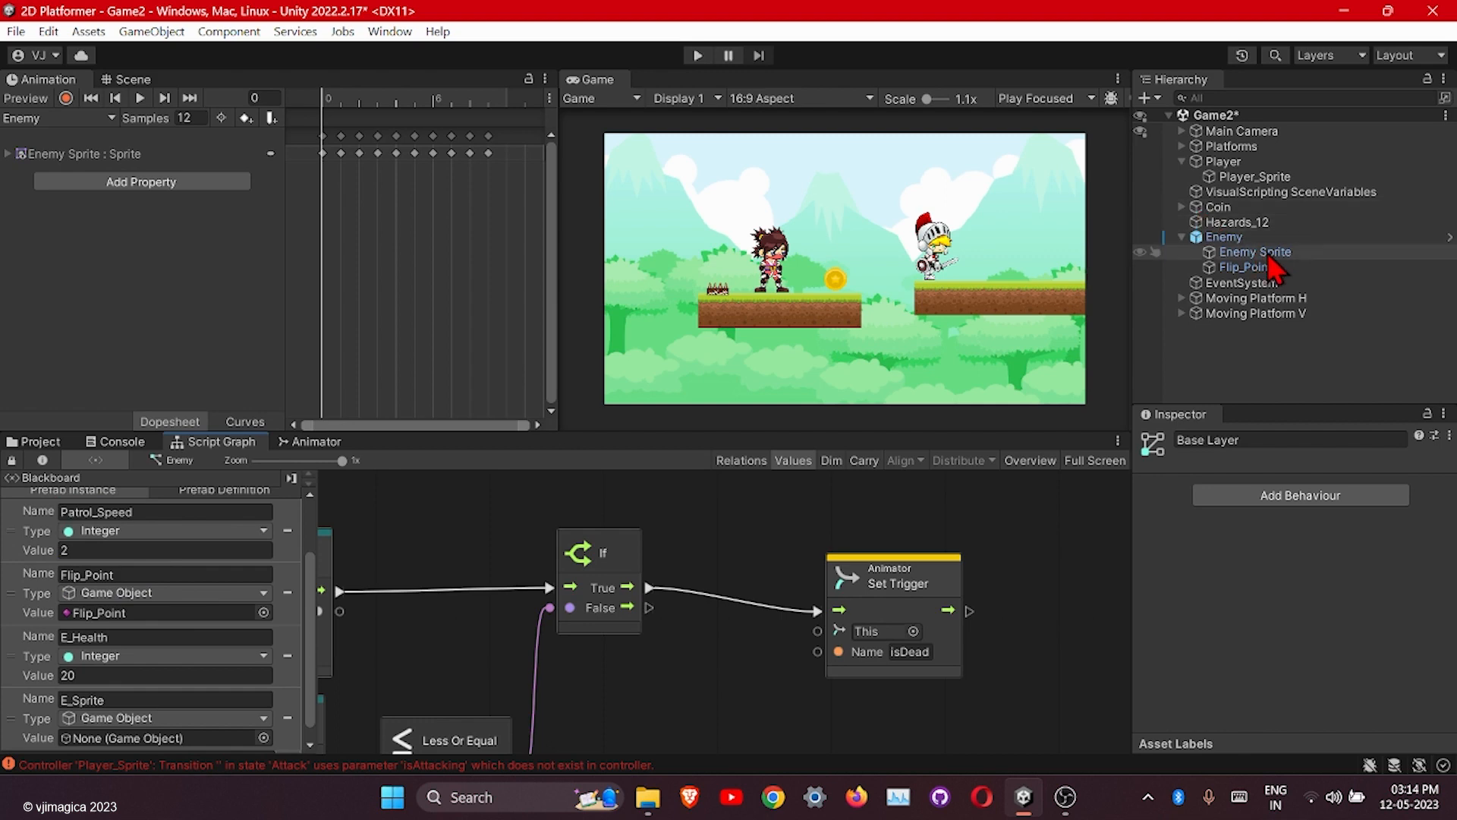
drag(1268, 256, 195, 725)
Add a Get Variable node for E_Sprite, connect it to the Set Trigger target, and straighten the Set Trigger node's position.
drag(38, 745, 576, 648)
drag(707, 709, 817, 631)
middle_drag(798, 645, 639, 643)
drag(725, 599, 752, 574)
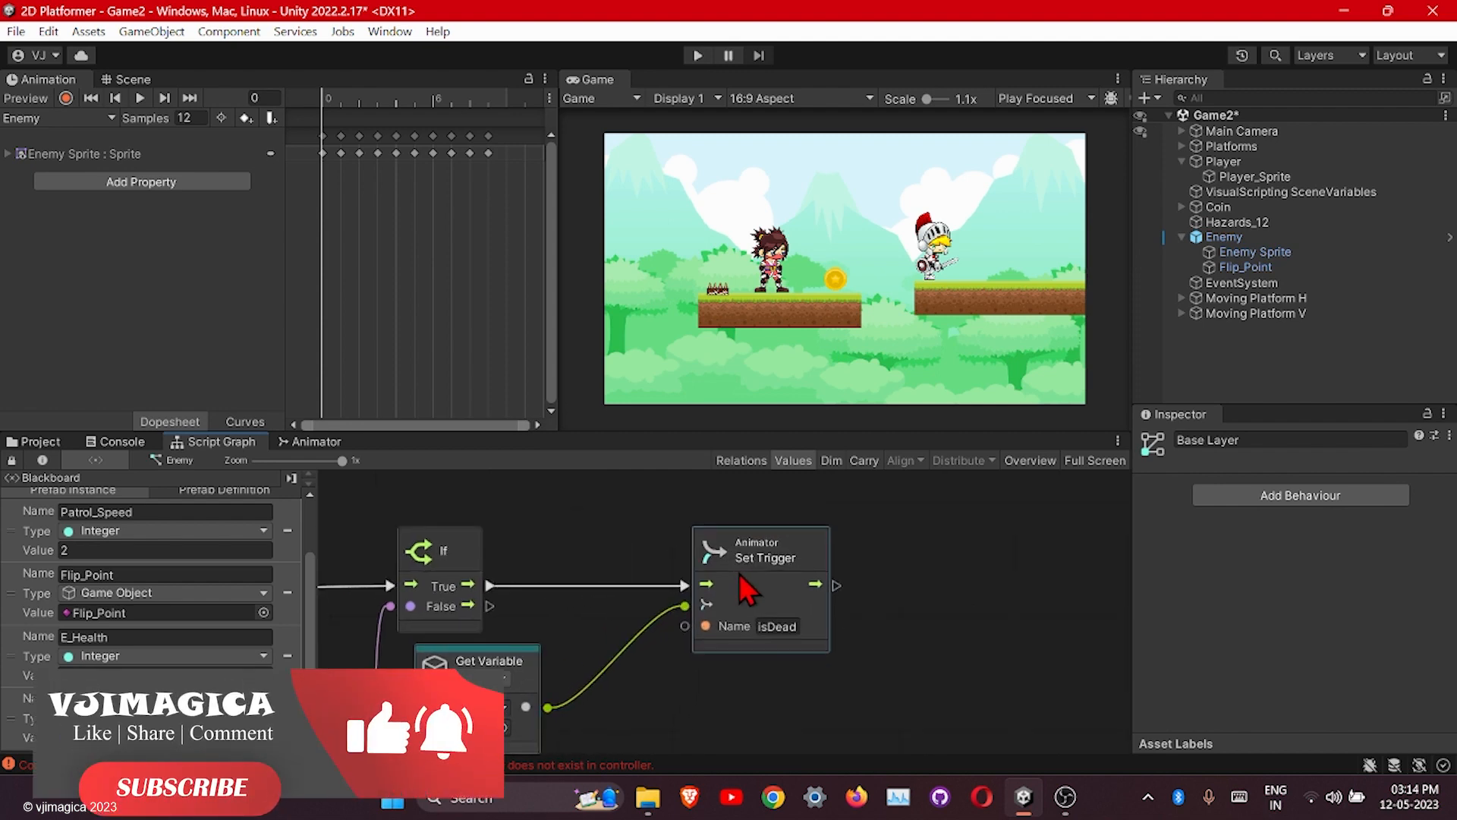
Review the Enemy damage graph from the custom event through the E_Health subtraction and comparison to the Set Trigger node.
scroll(566, 651, down, 1)
middle_drag(509, 616, 829, 613)
ctrl+scroll(828, 615, down, 4)
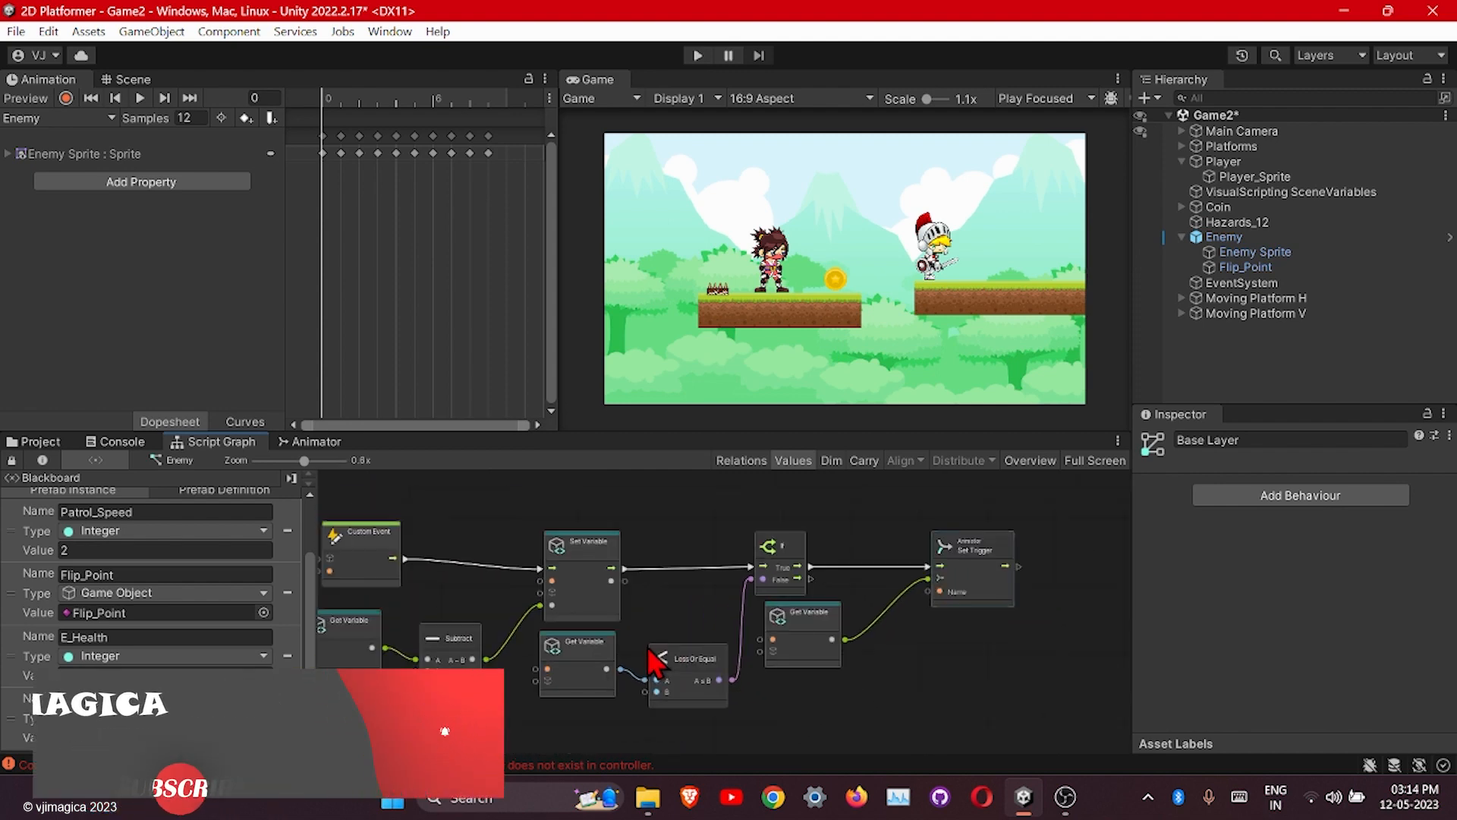
middle_drag(608, 640, 660, 607)
ctrl+scroll(725, 670, up, 4)
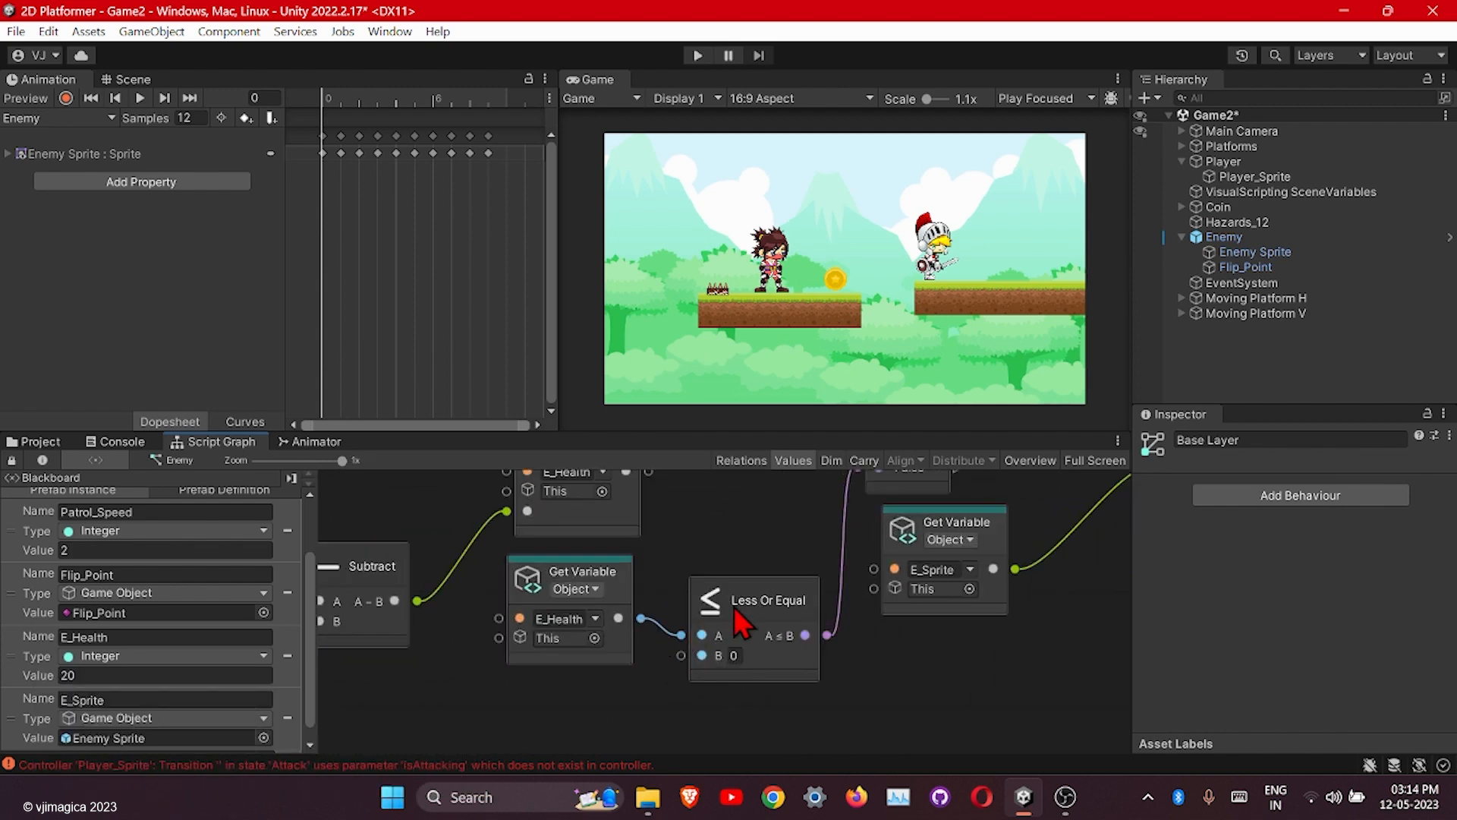
middle_drag(780, 560, 687, 611)
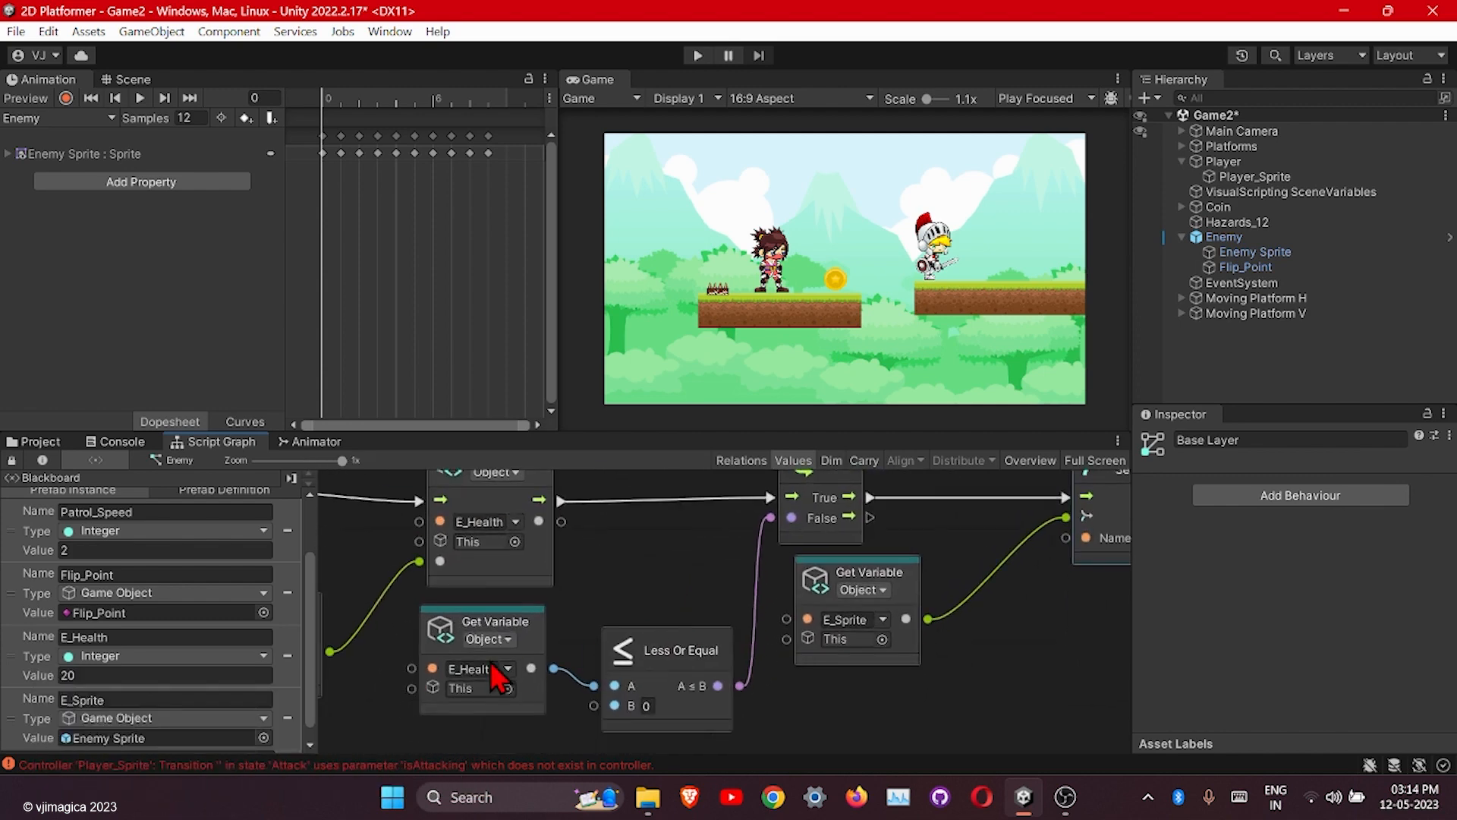
middle_drag(693, 562, 627, 624)
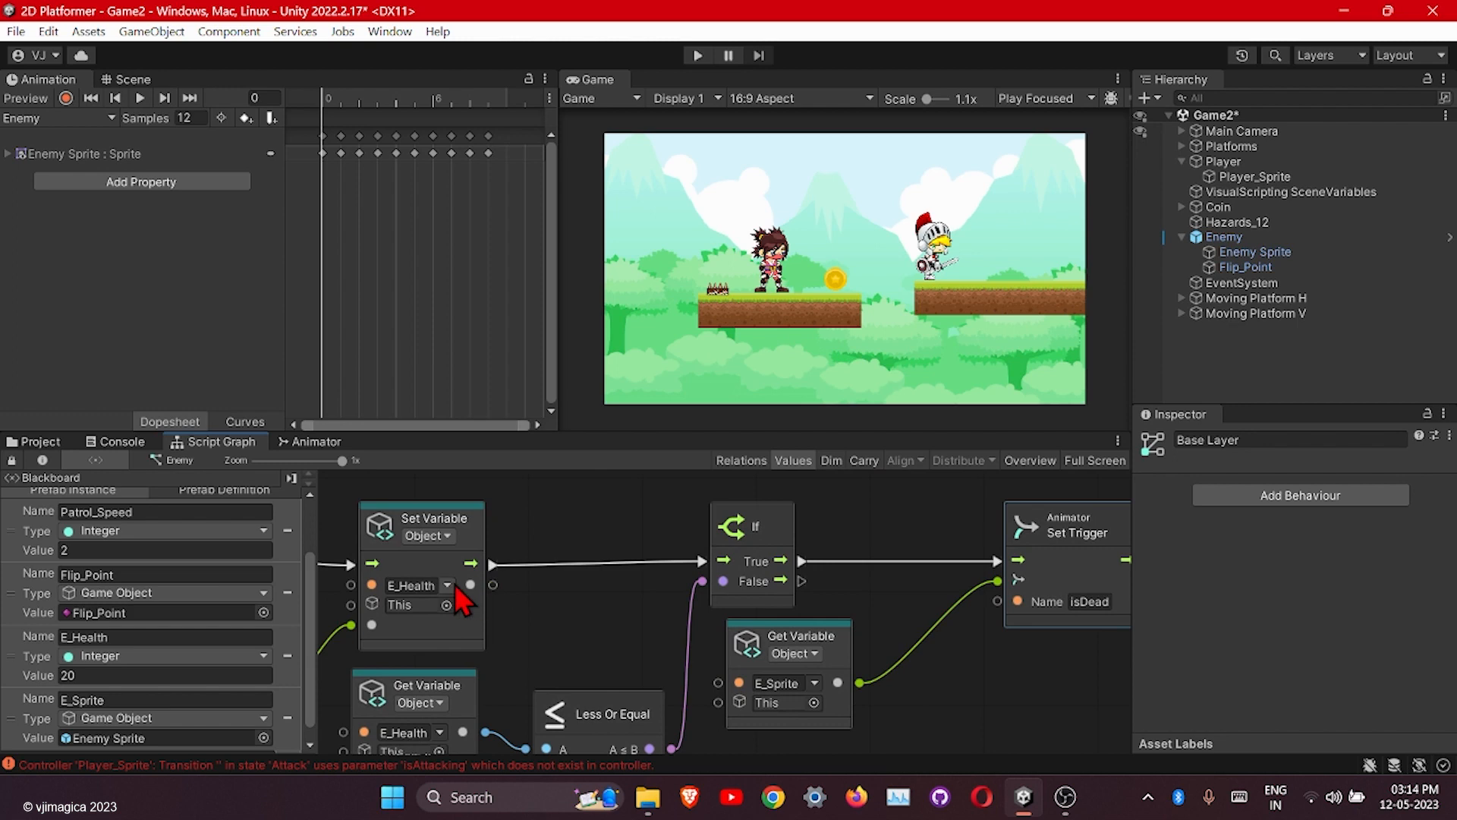
middle_drag(518, 628, 632, 523)
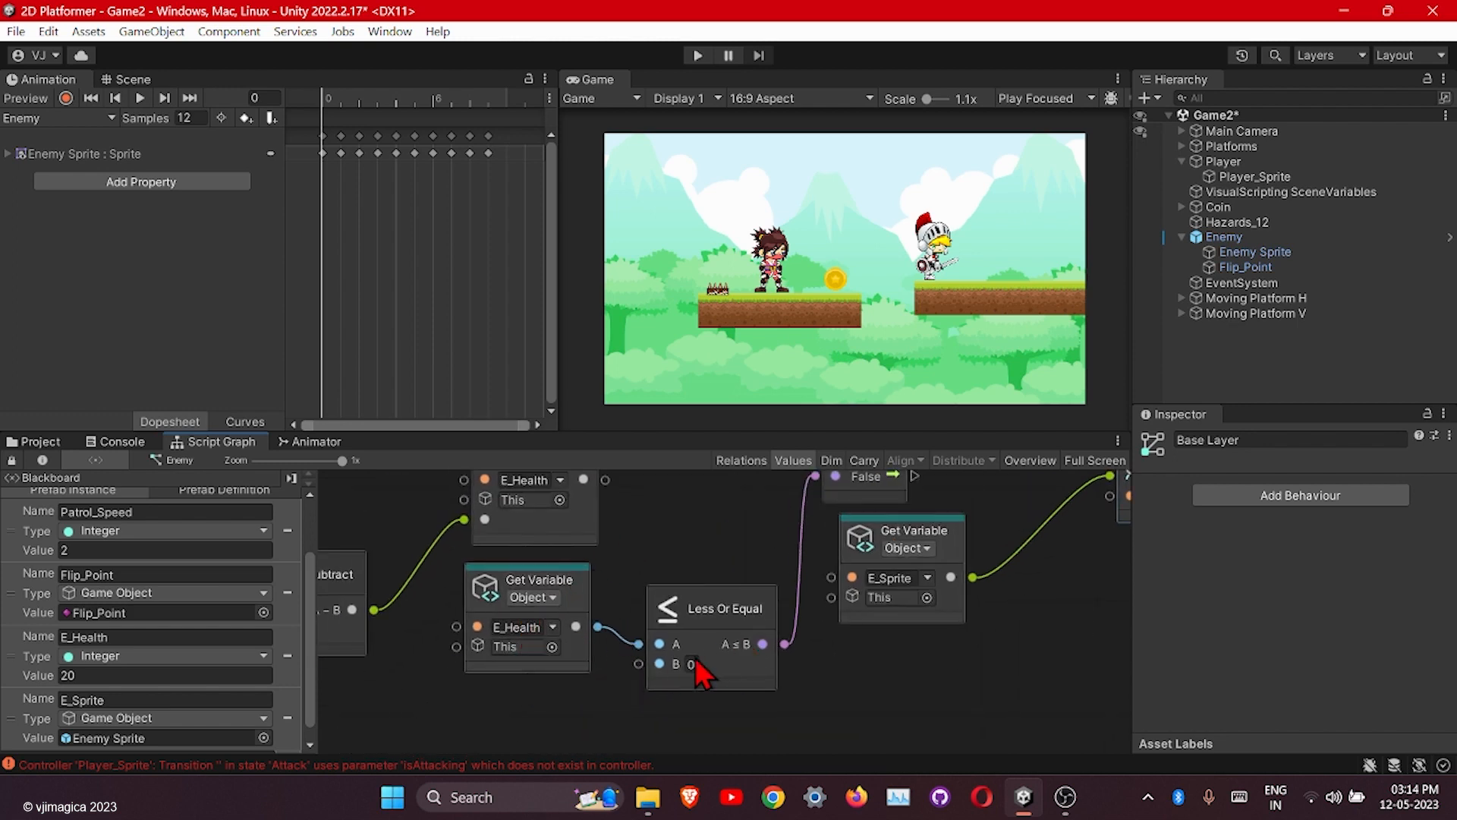
middle_drag(804, 622, 586, 718)
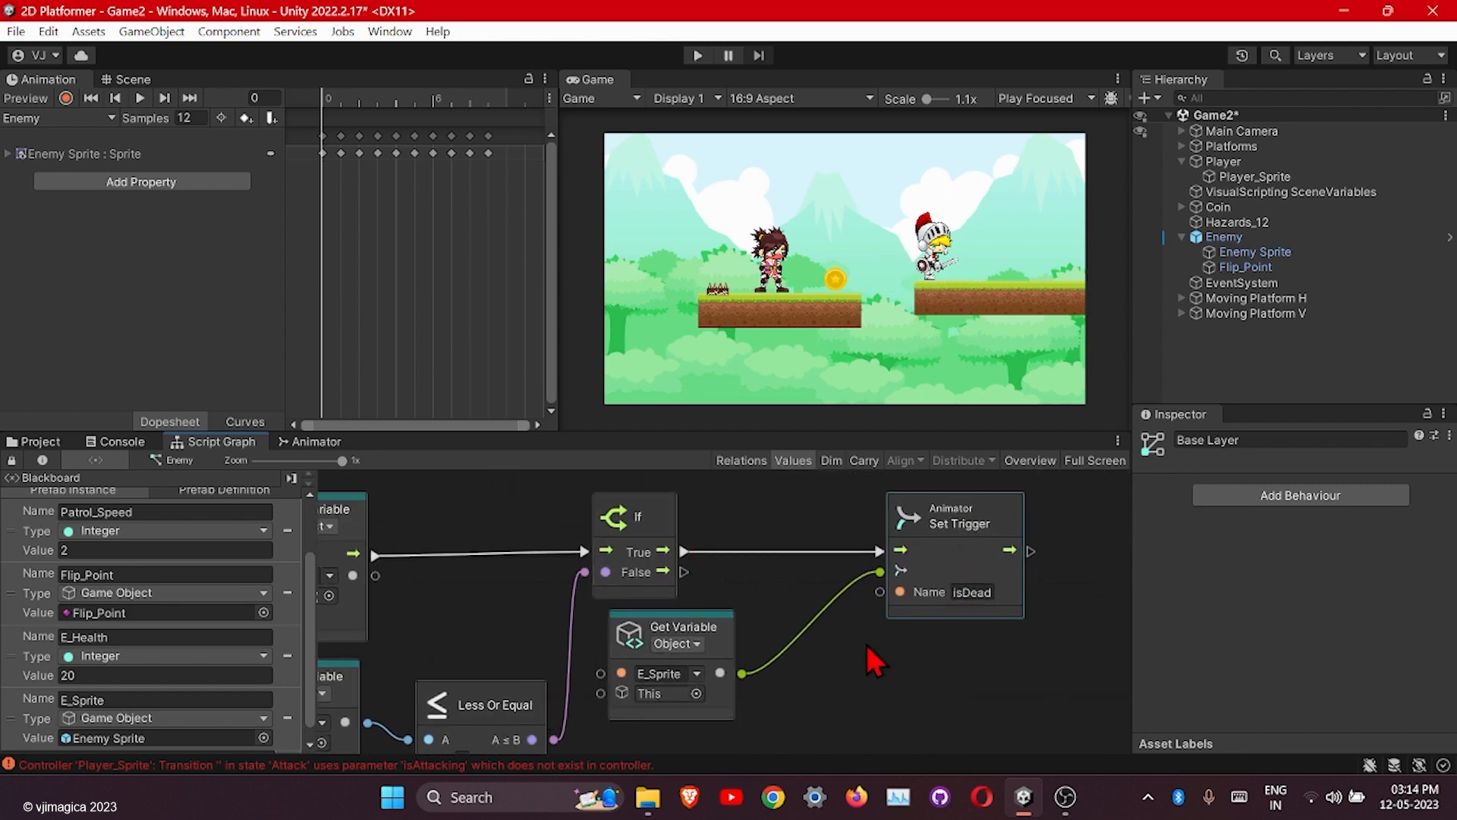
Connect a Rigidbody 2D Set Simulated node to the output of the isDead Set Trigger node in the Enemy graph.
middle_drag(900, 606, 718, 621)
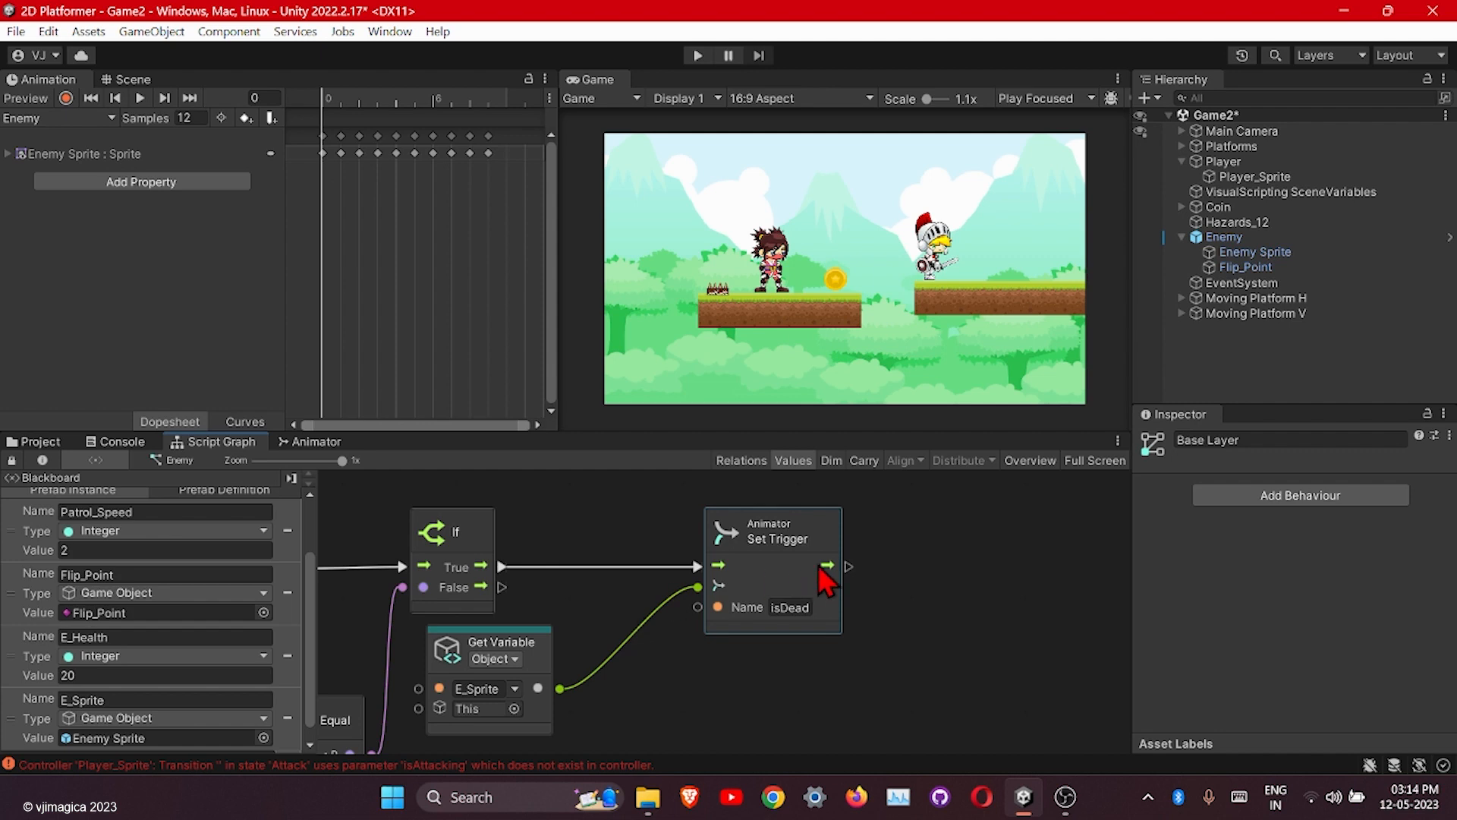
drag(847, 565, 941, 593)
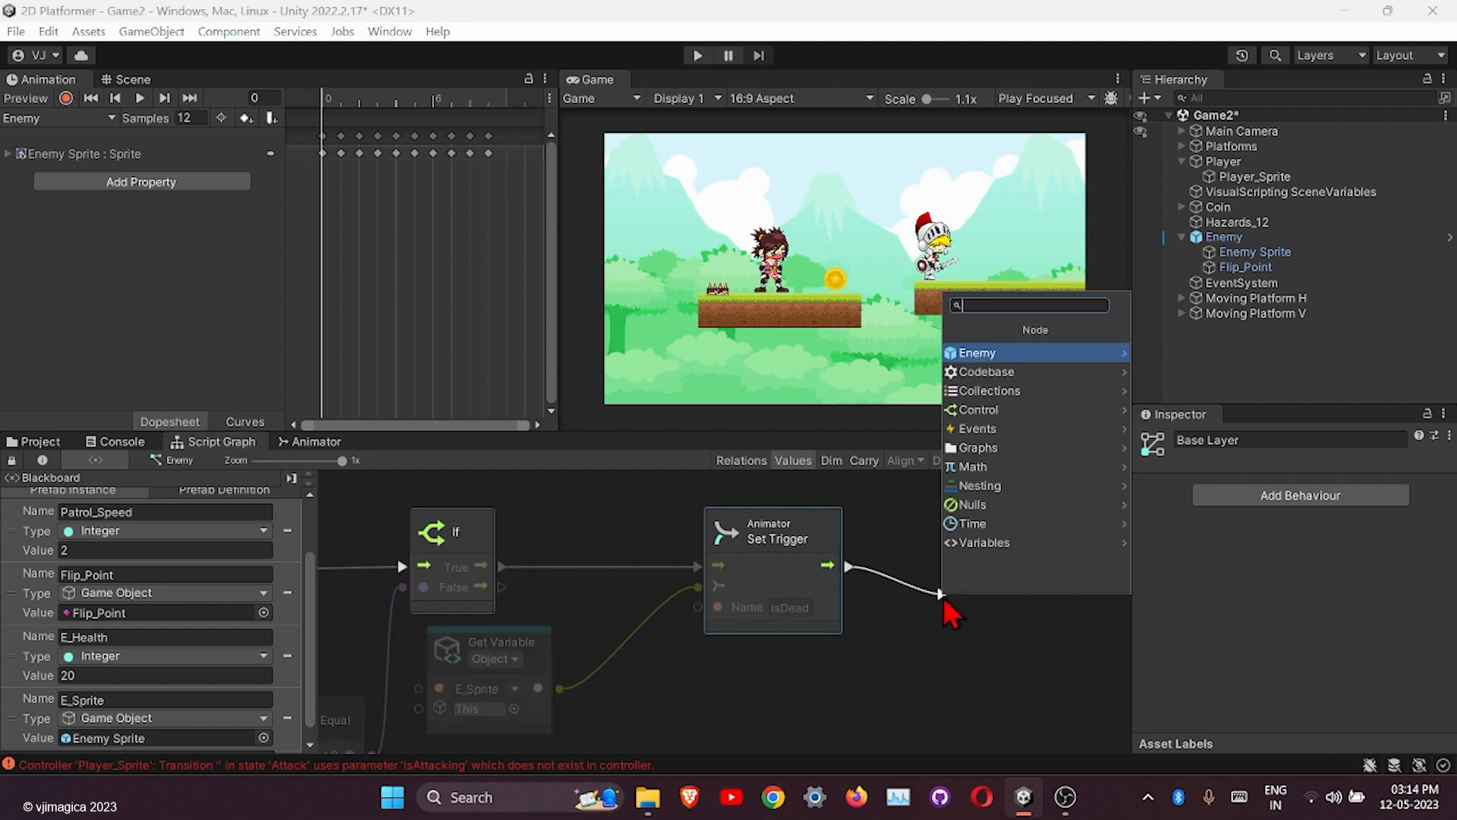
text(set)
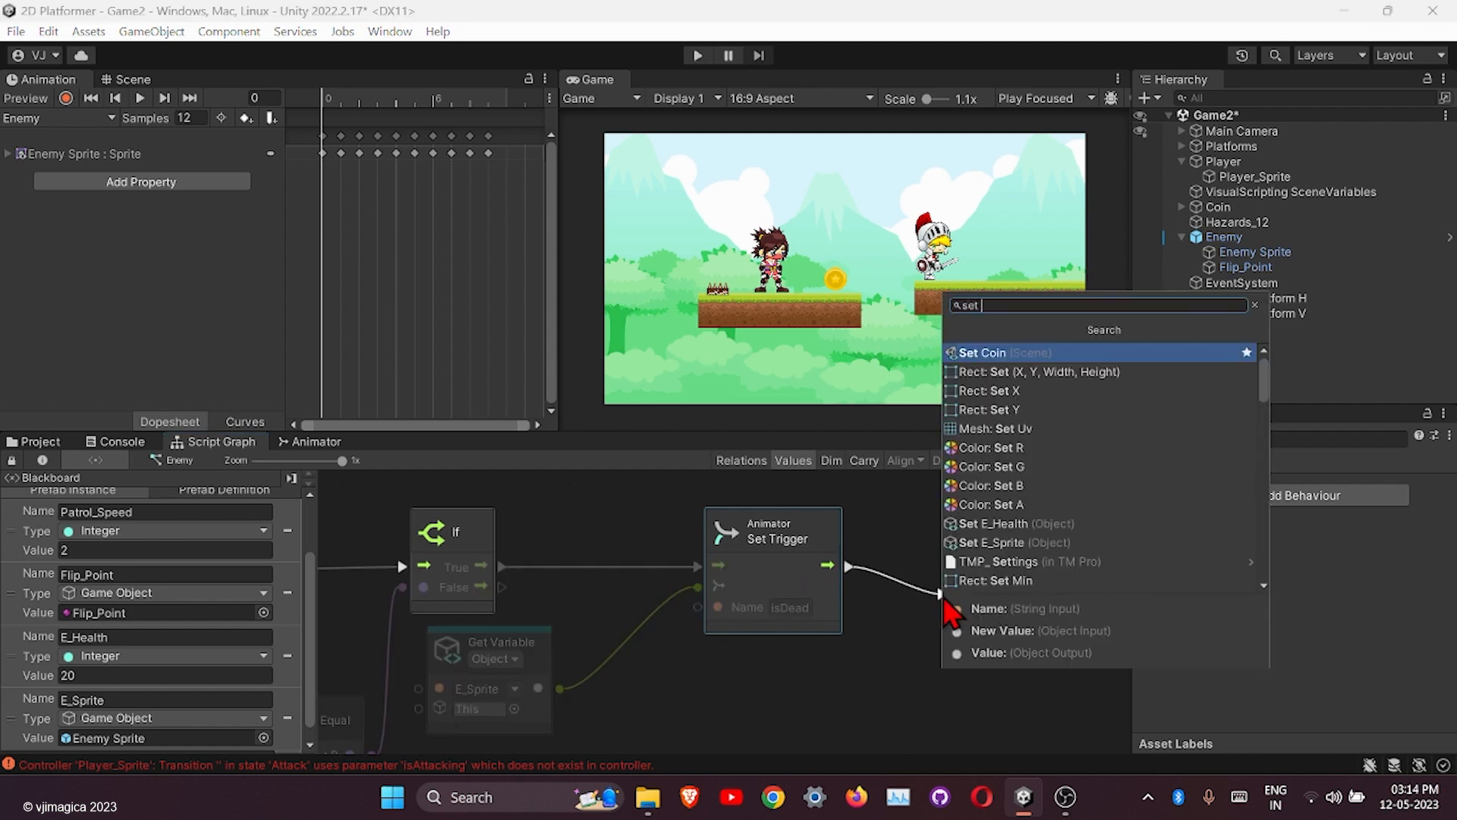
text( simu)
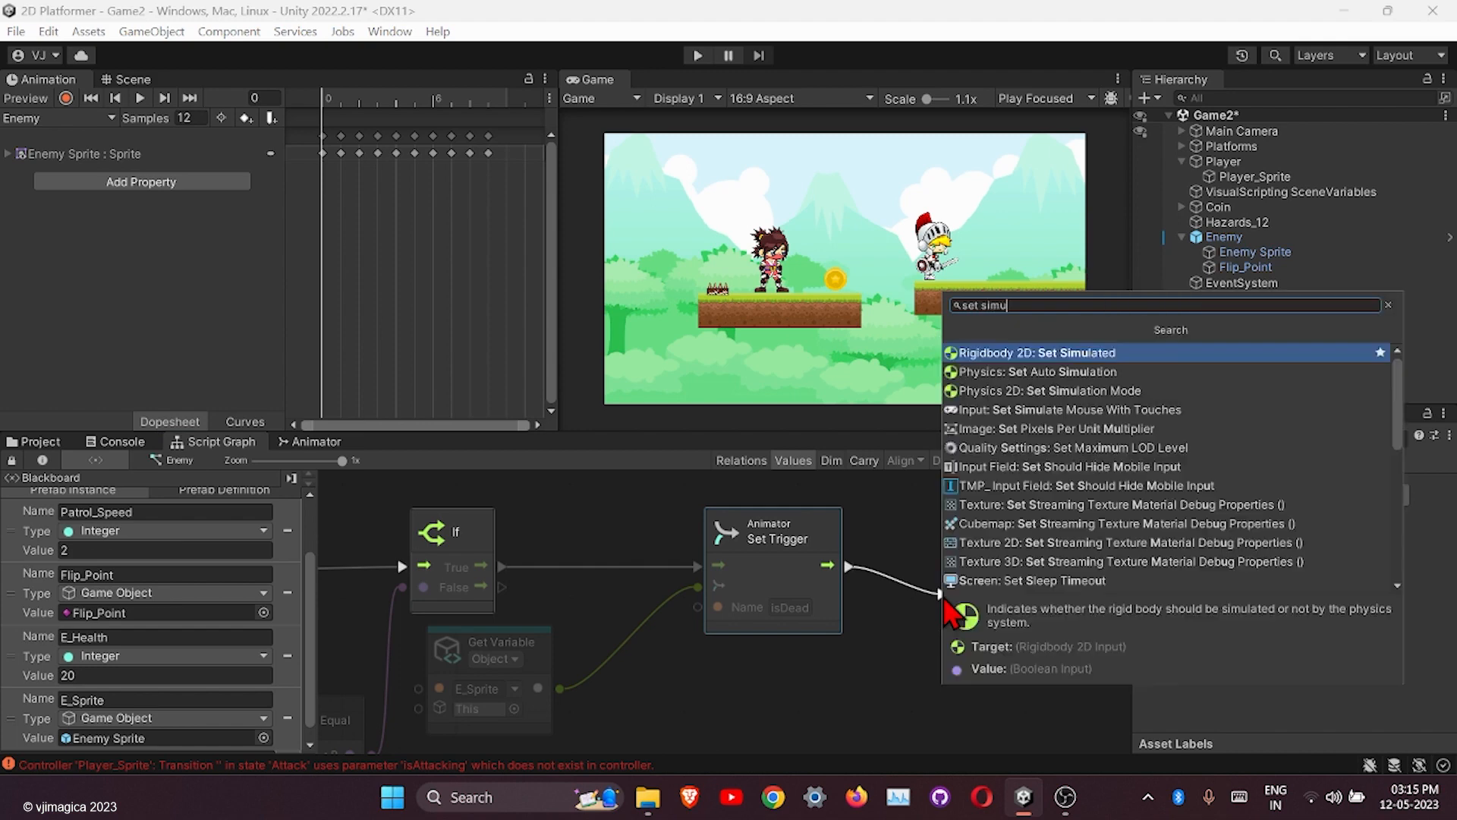
text(lated)
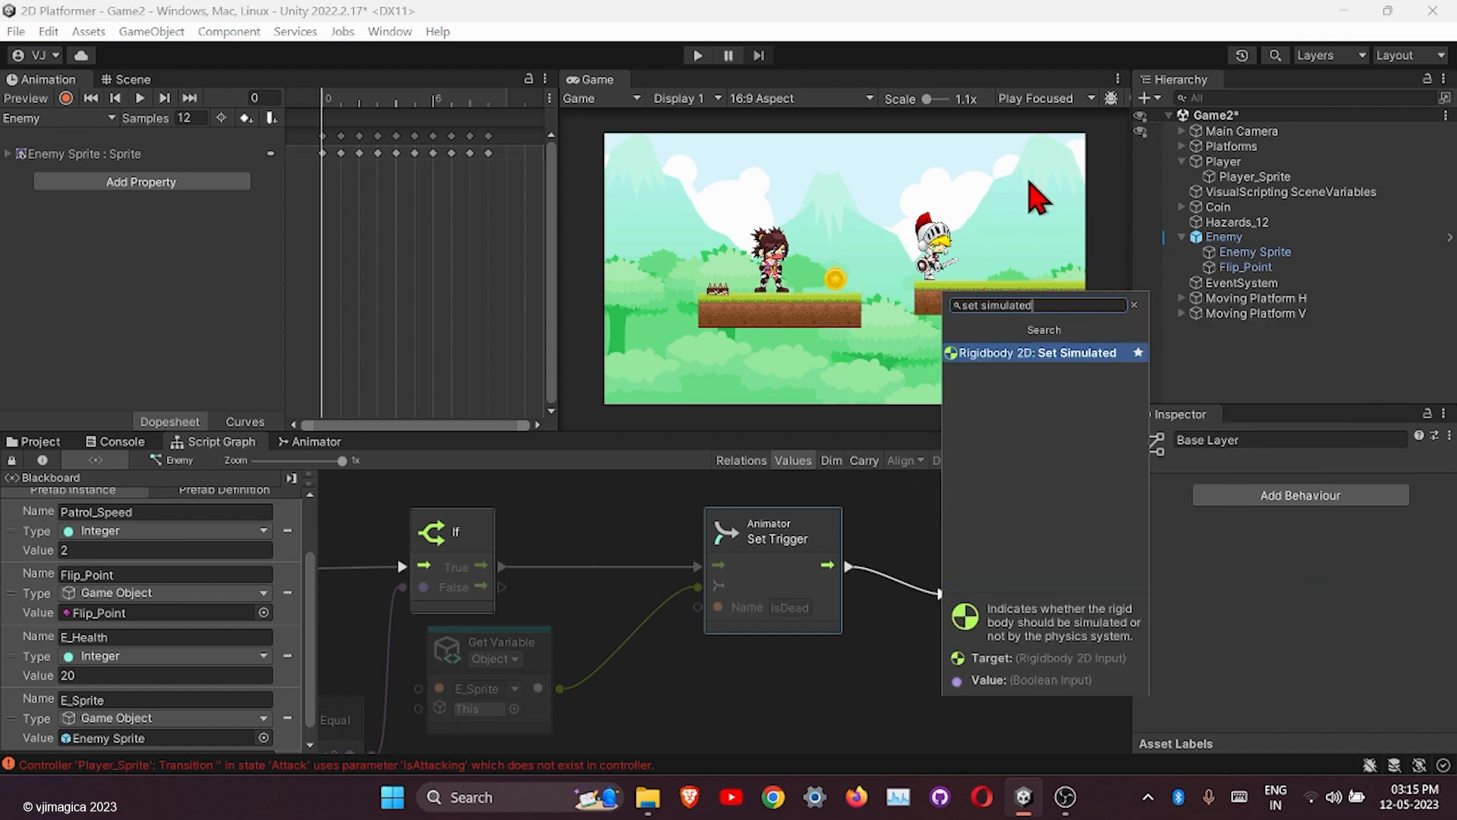
click(1060, 351)
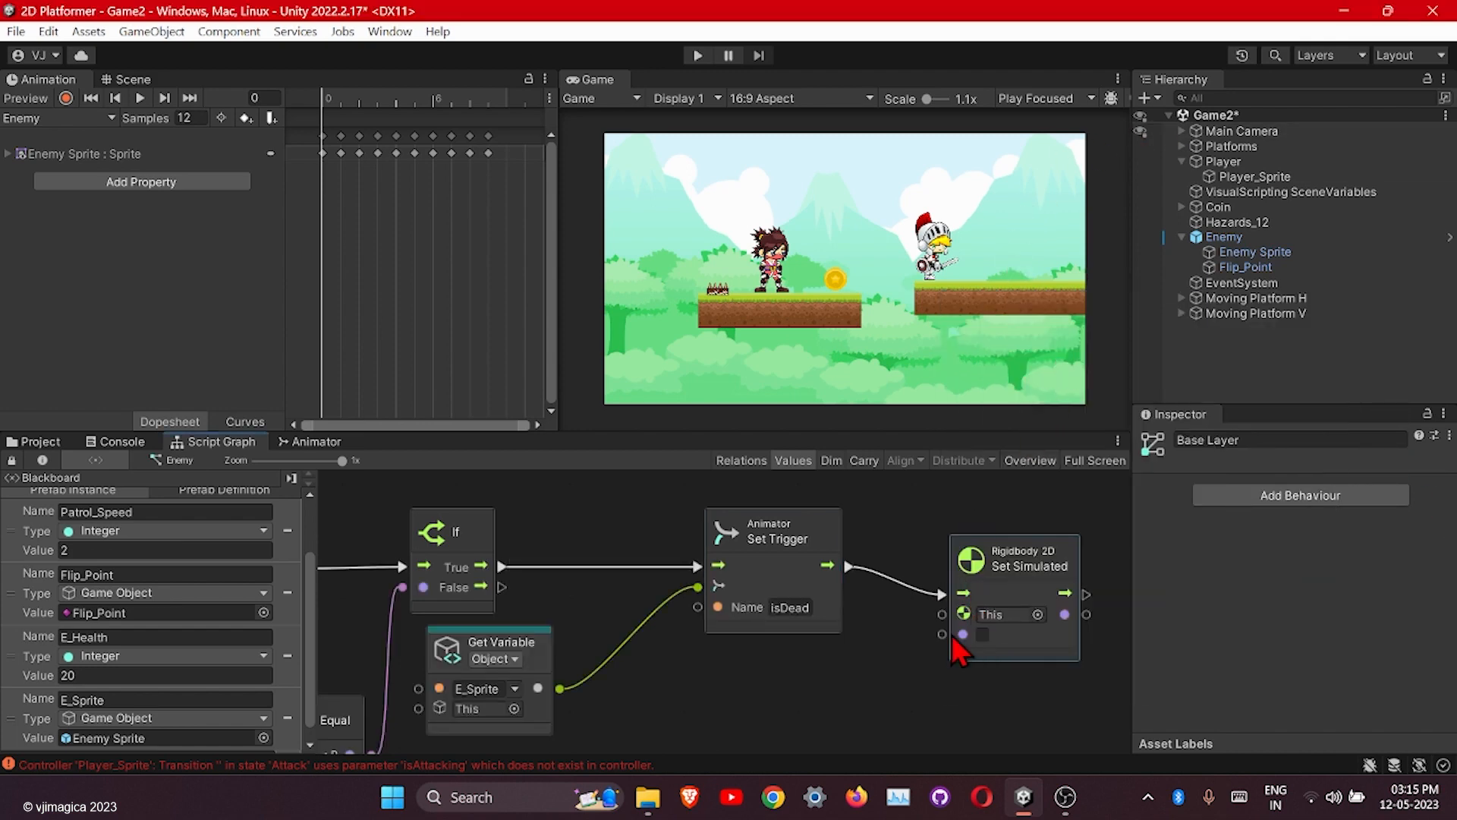
click(787, 649)
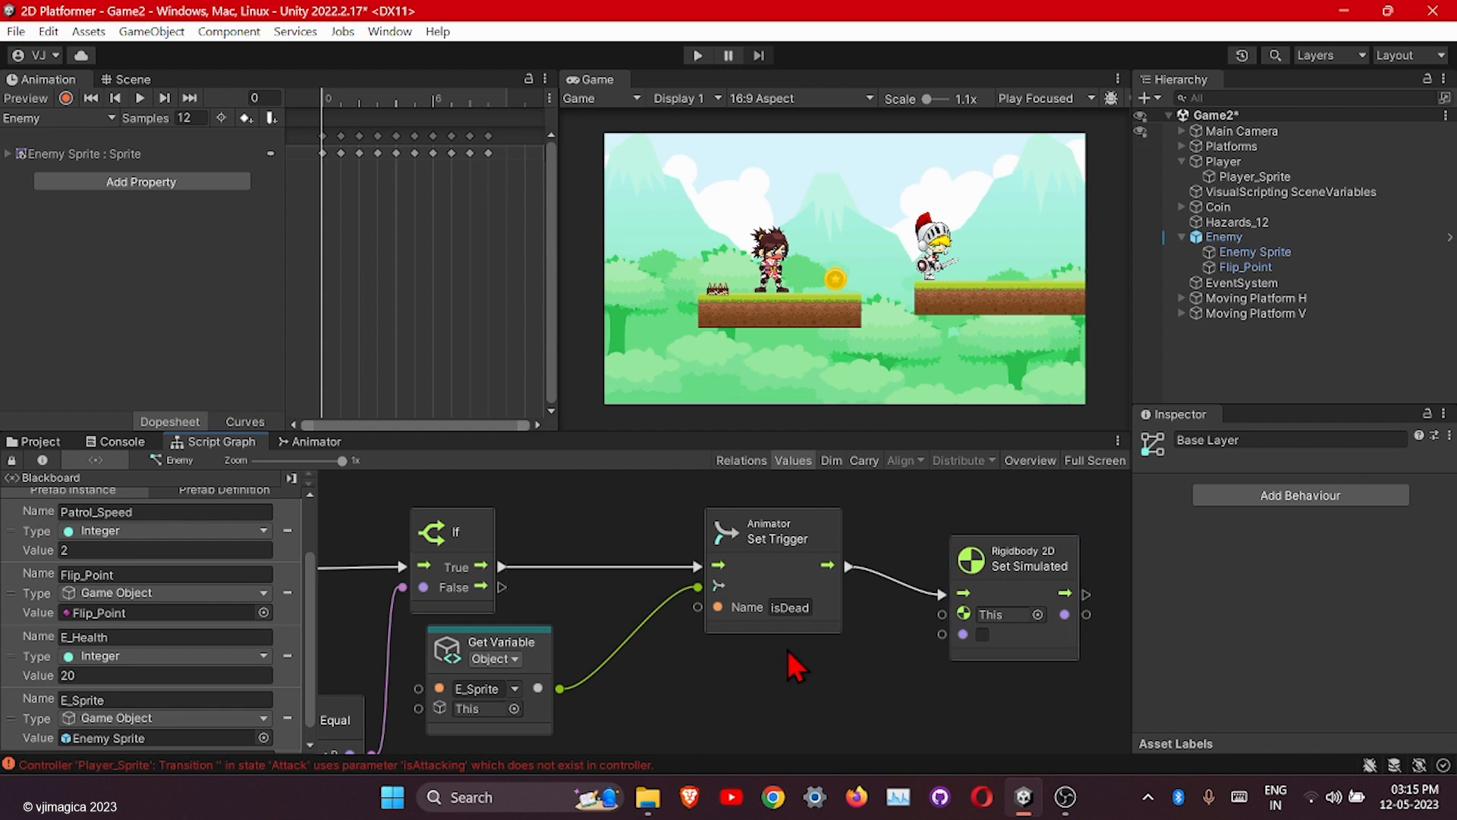
scroll(621, 604, down, 5)
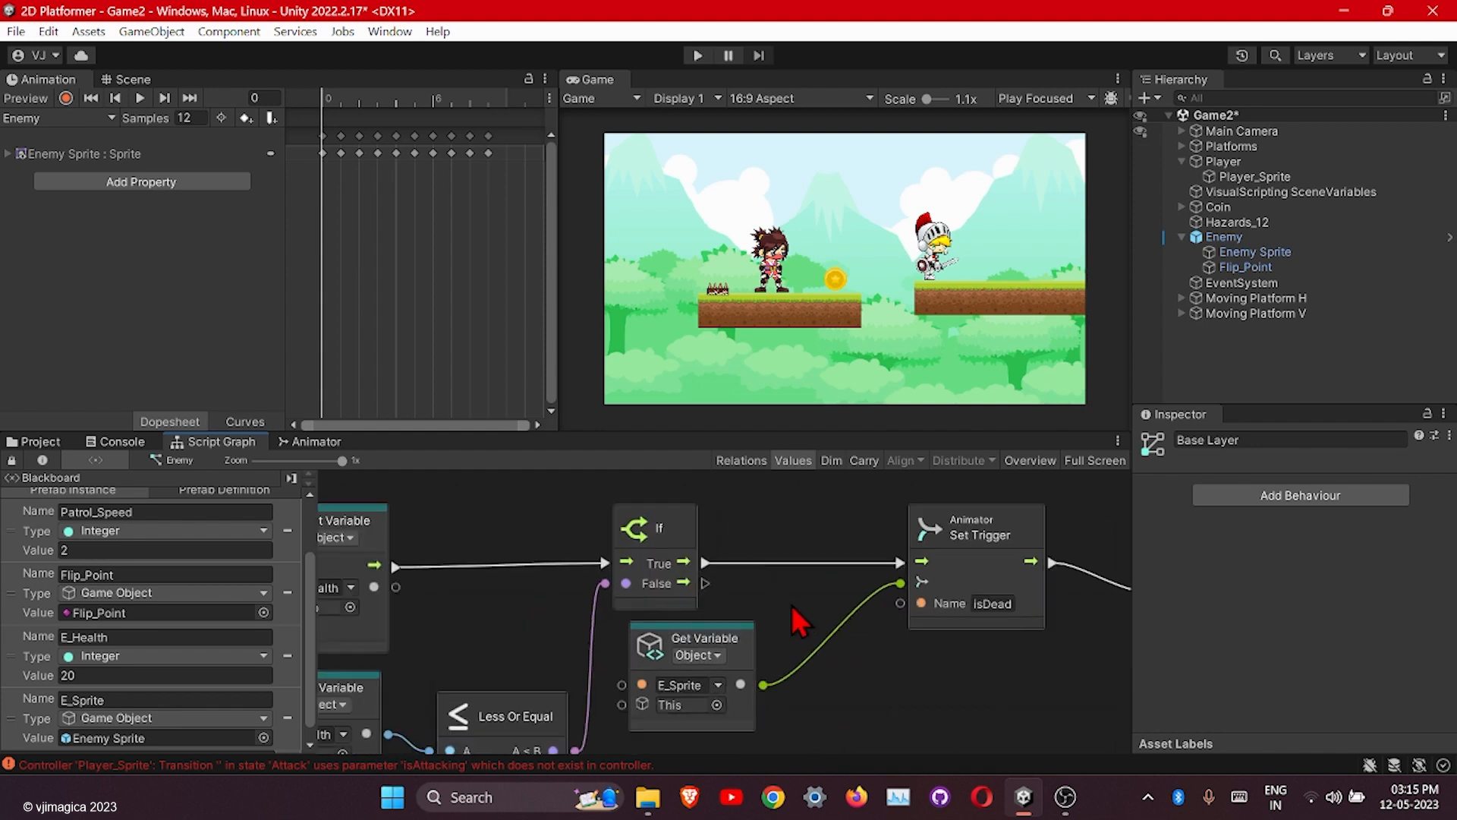
middle_drag(500, 593, 577, 597)
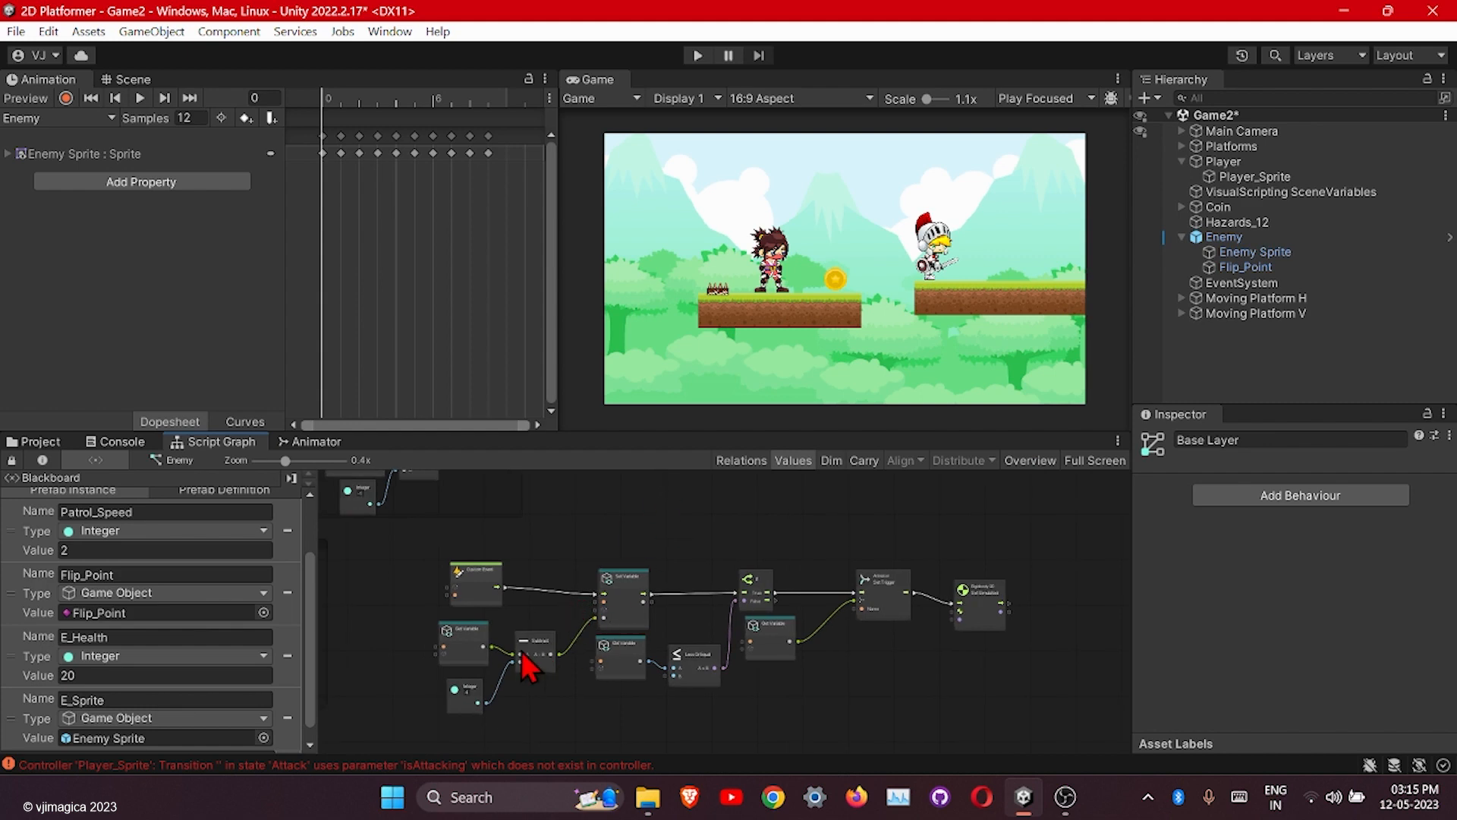
scroll(521, 651, up, 4)
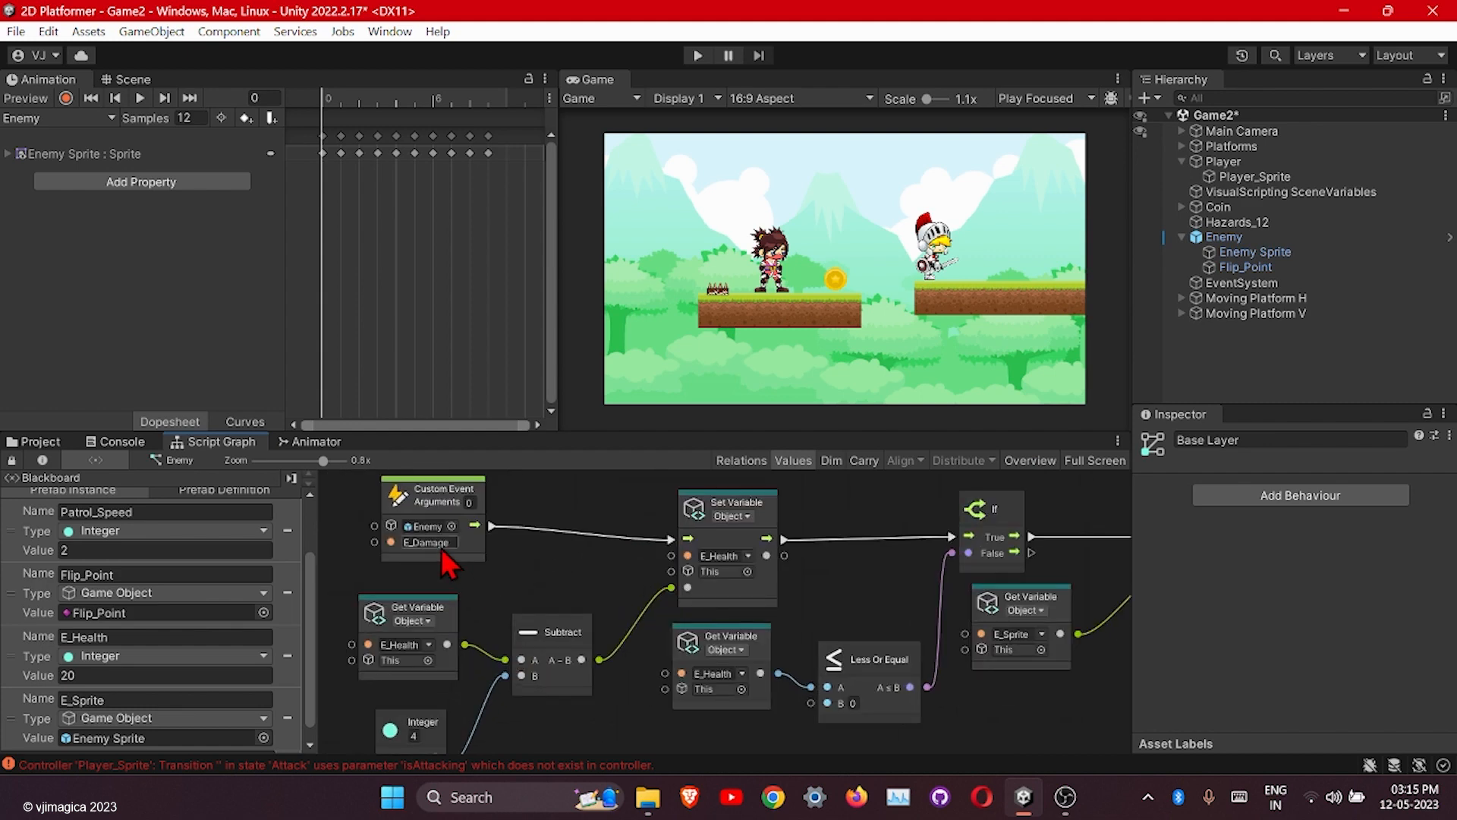
Apply all overrides of the Enemy instance to its prefab and check that its override list is empty.
click(1224, 162)
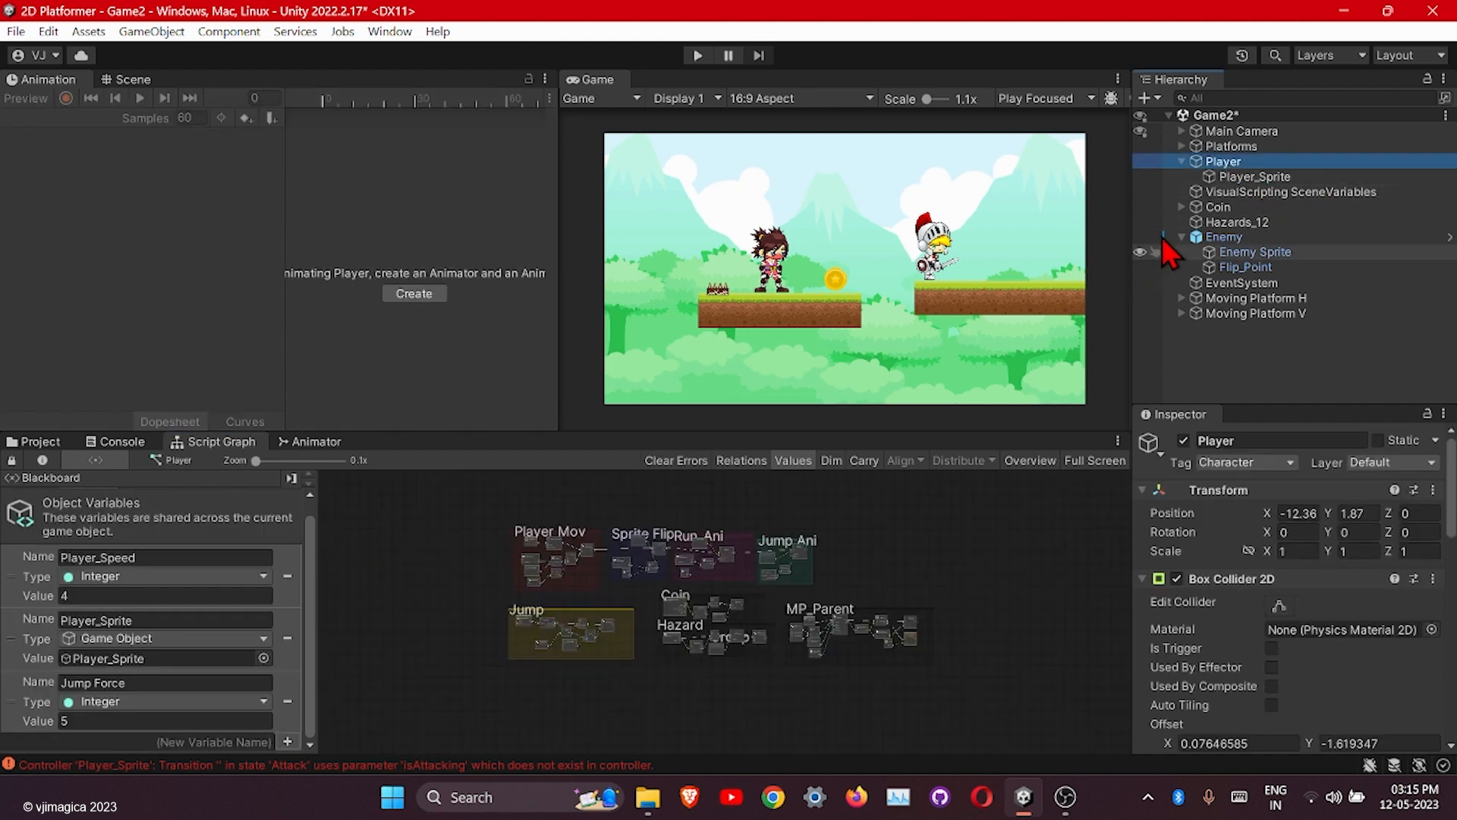
scroll(1290, 576, down, 5)
click(1258, 238)
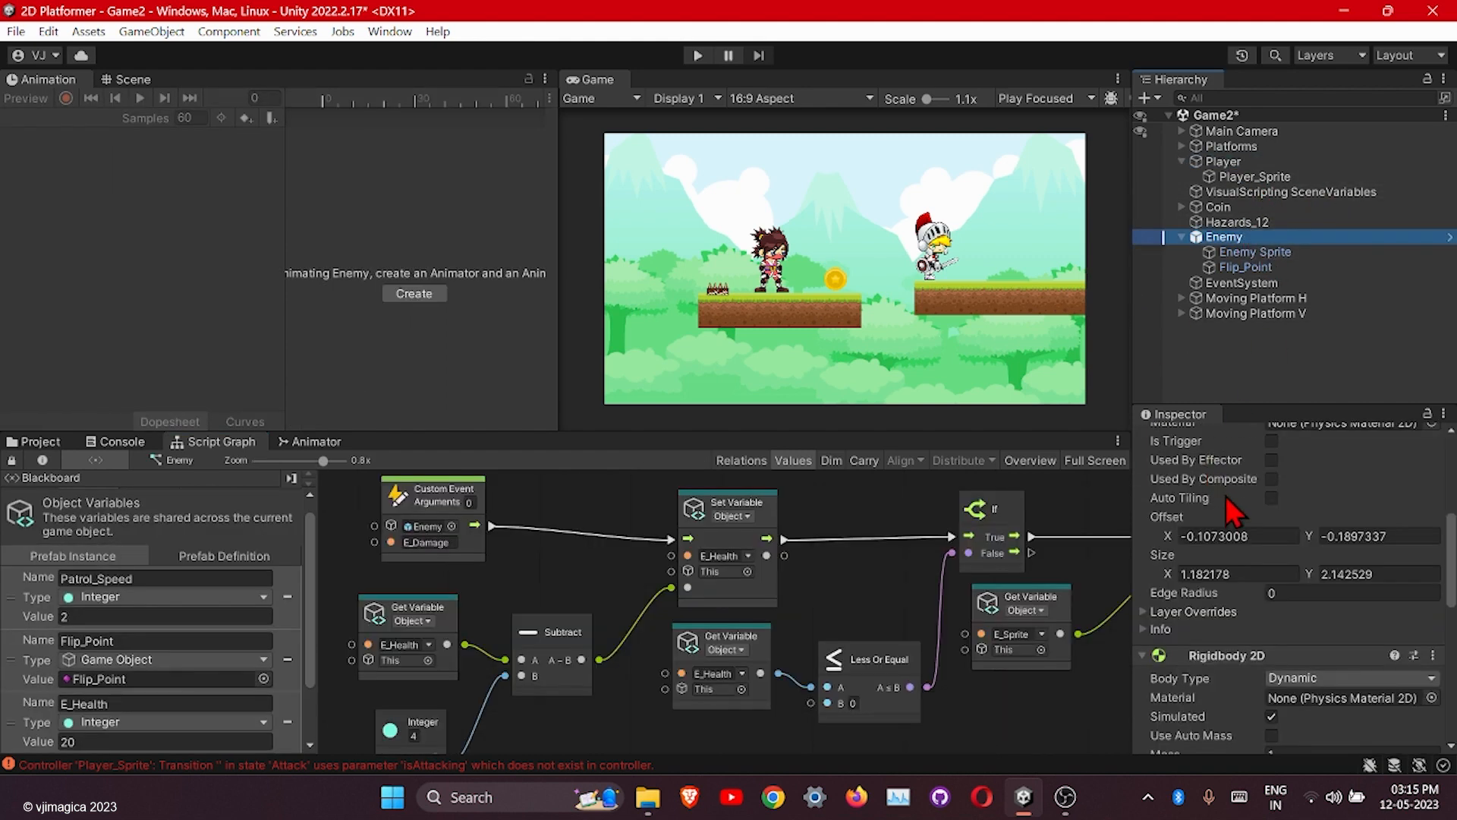
scroll(1228, 501, up, 2)
click(1252, 516)
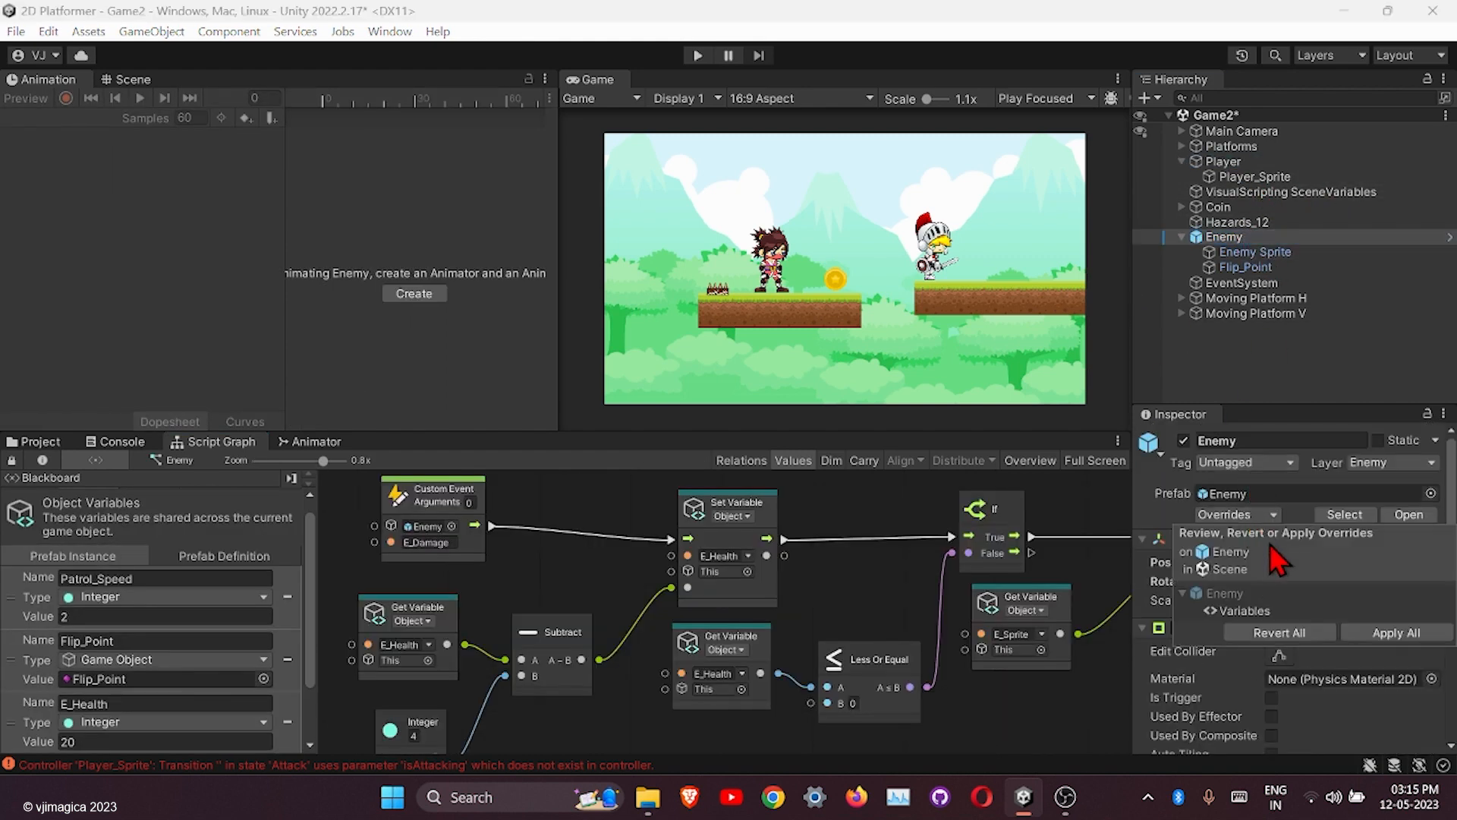
click(1363, 635)
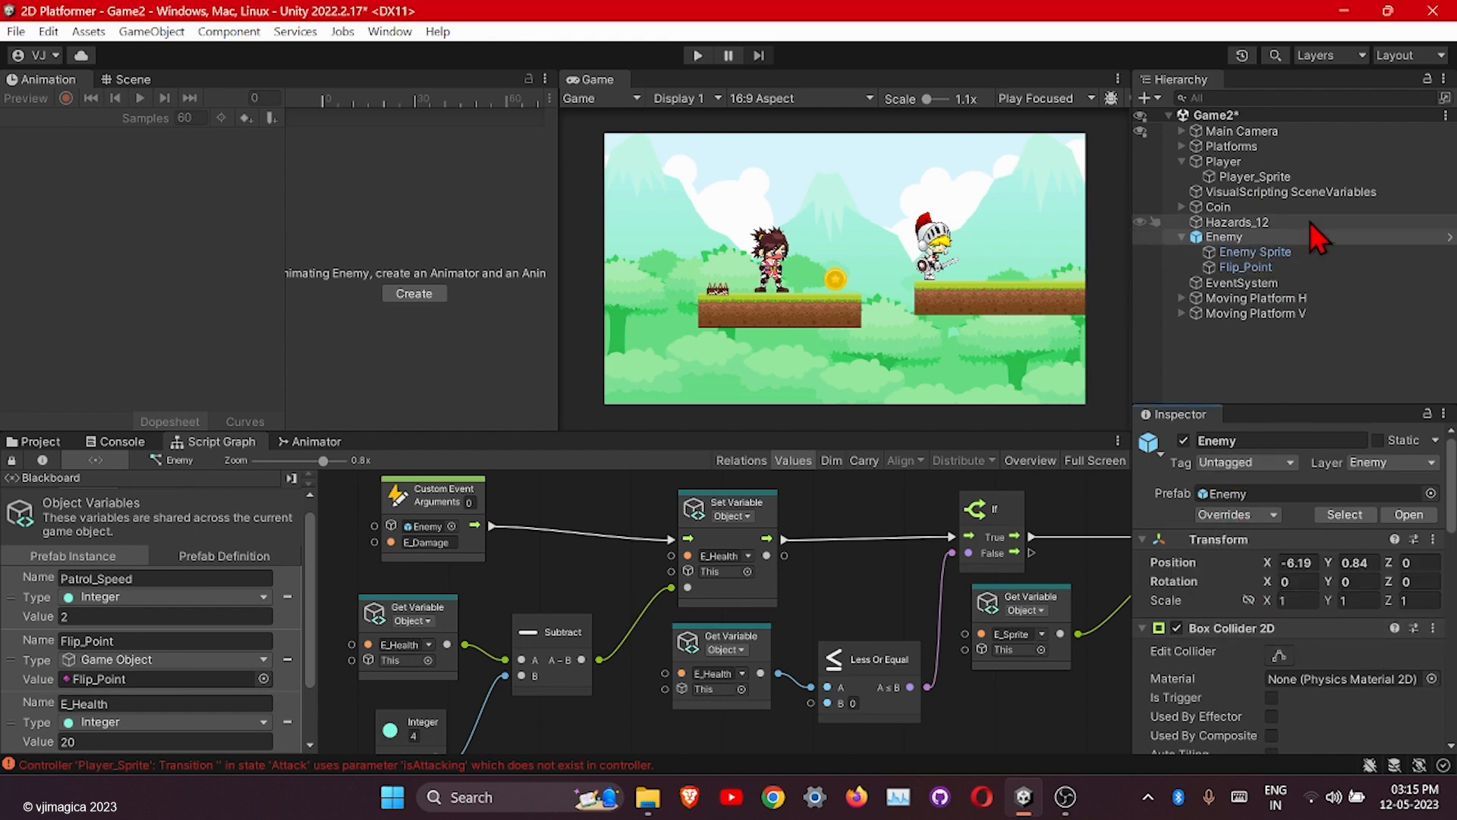
click(1241, 515)
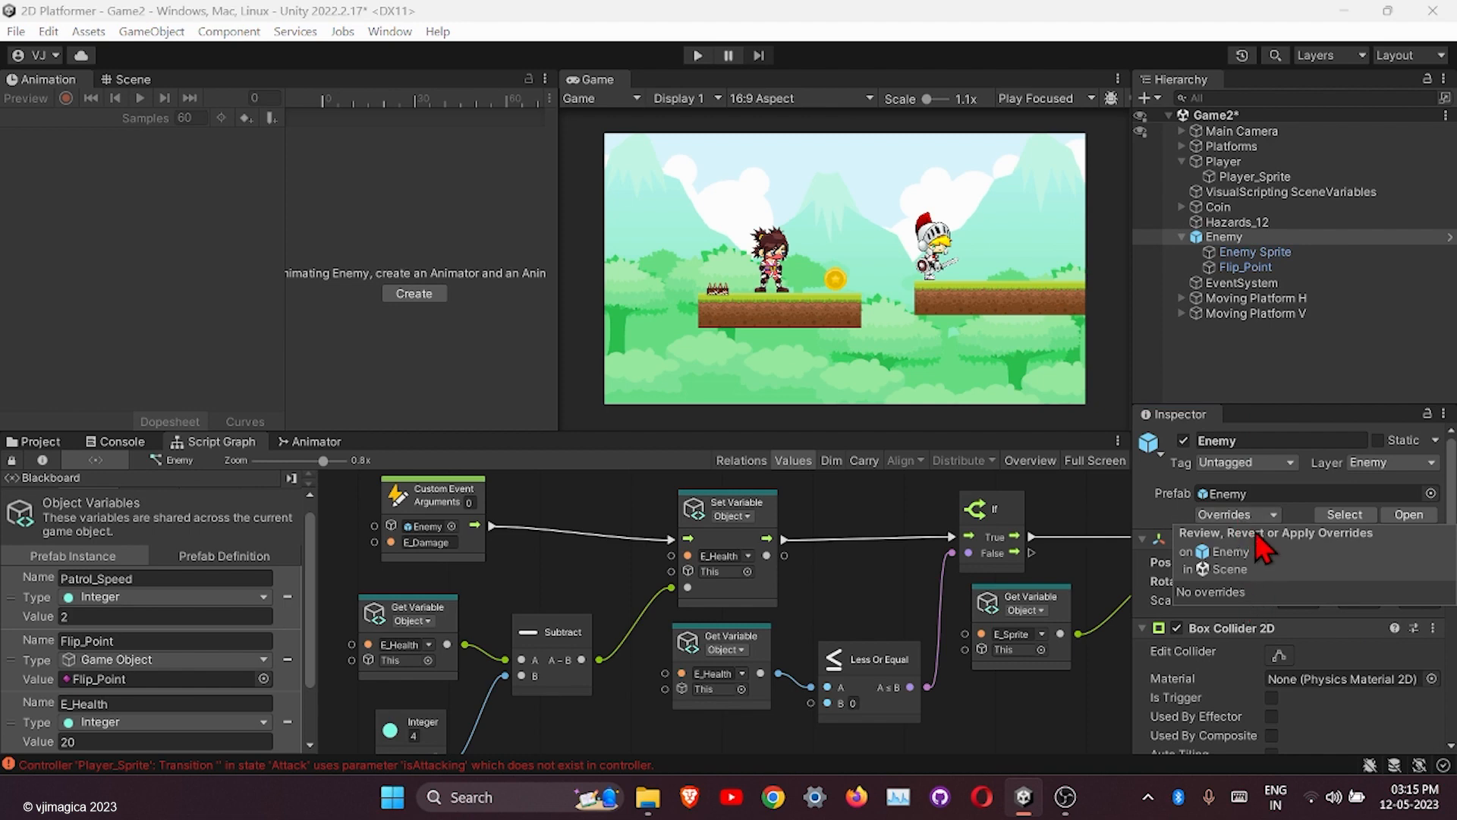
click(1255, 359)
Add an On Button Input event node in an empty area of the Player script graph.
click(1231, 146)
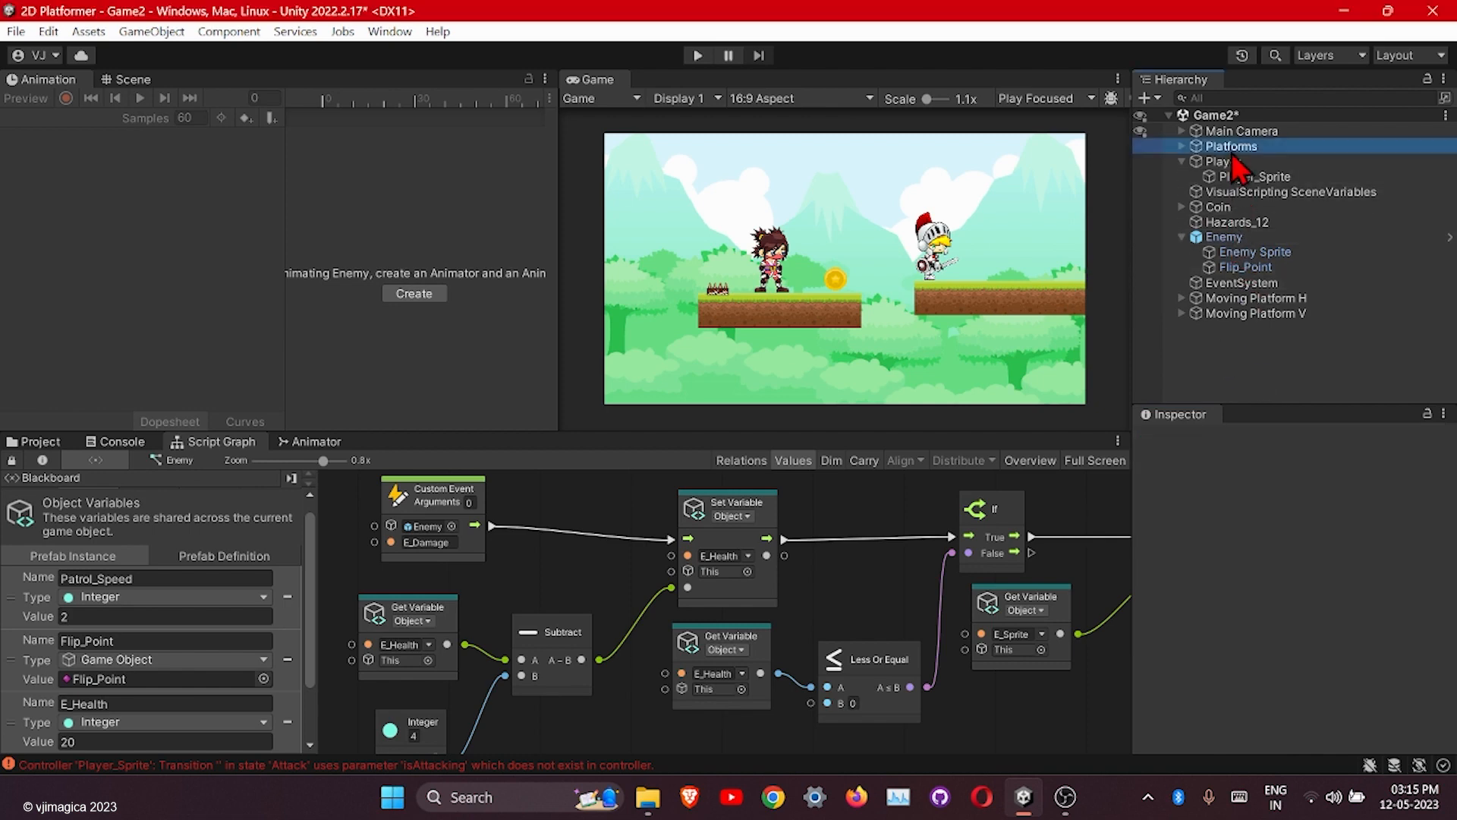
click(1223, 161)
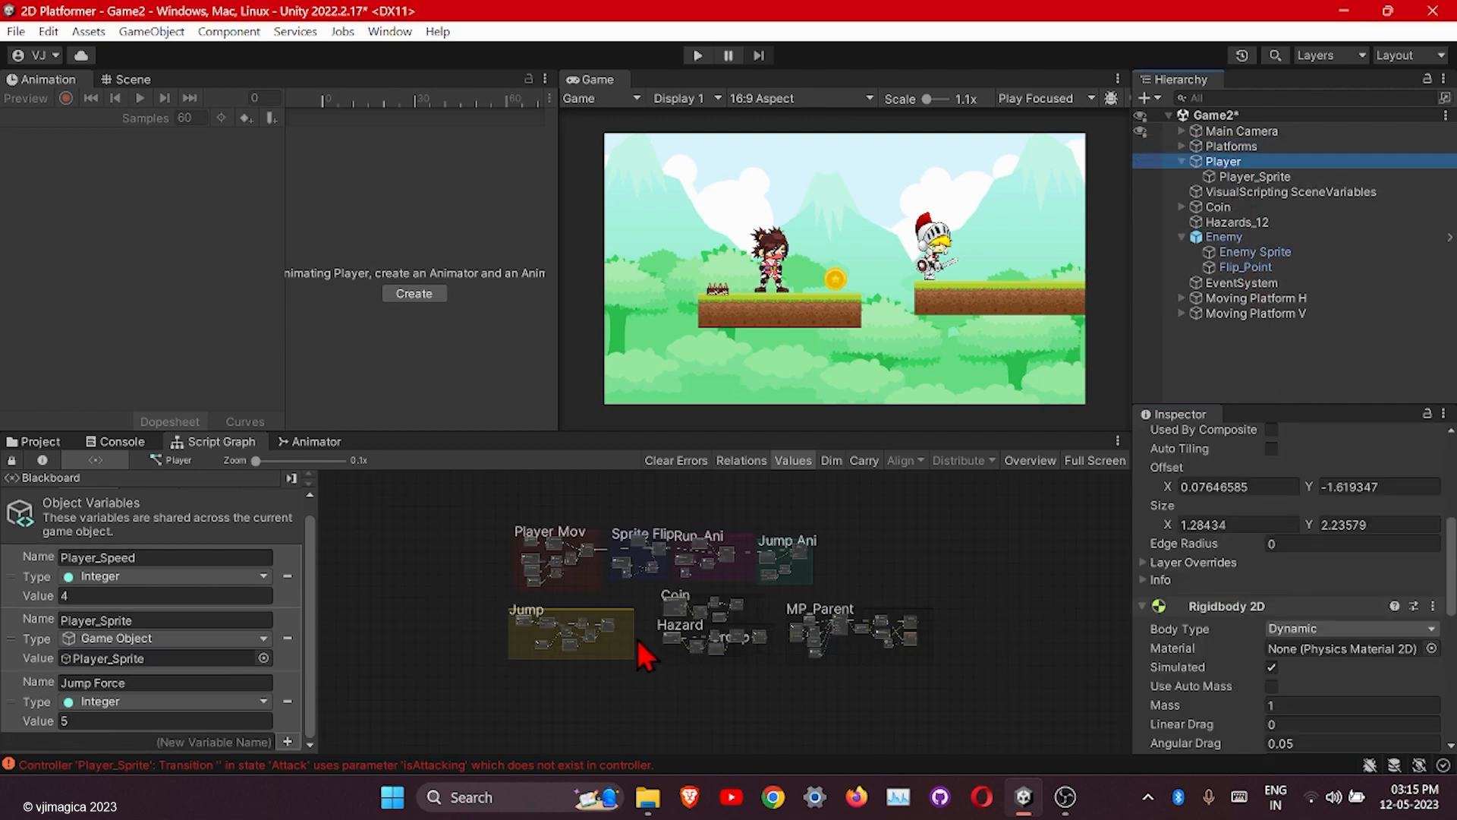
scroll(766, 654, up, 4)
scroll(763, 630, down, 4)
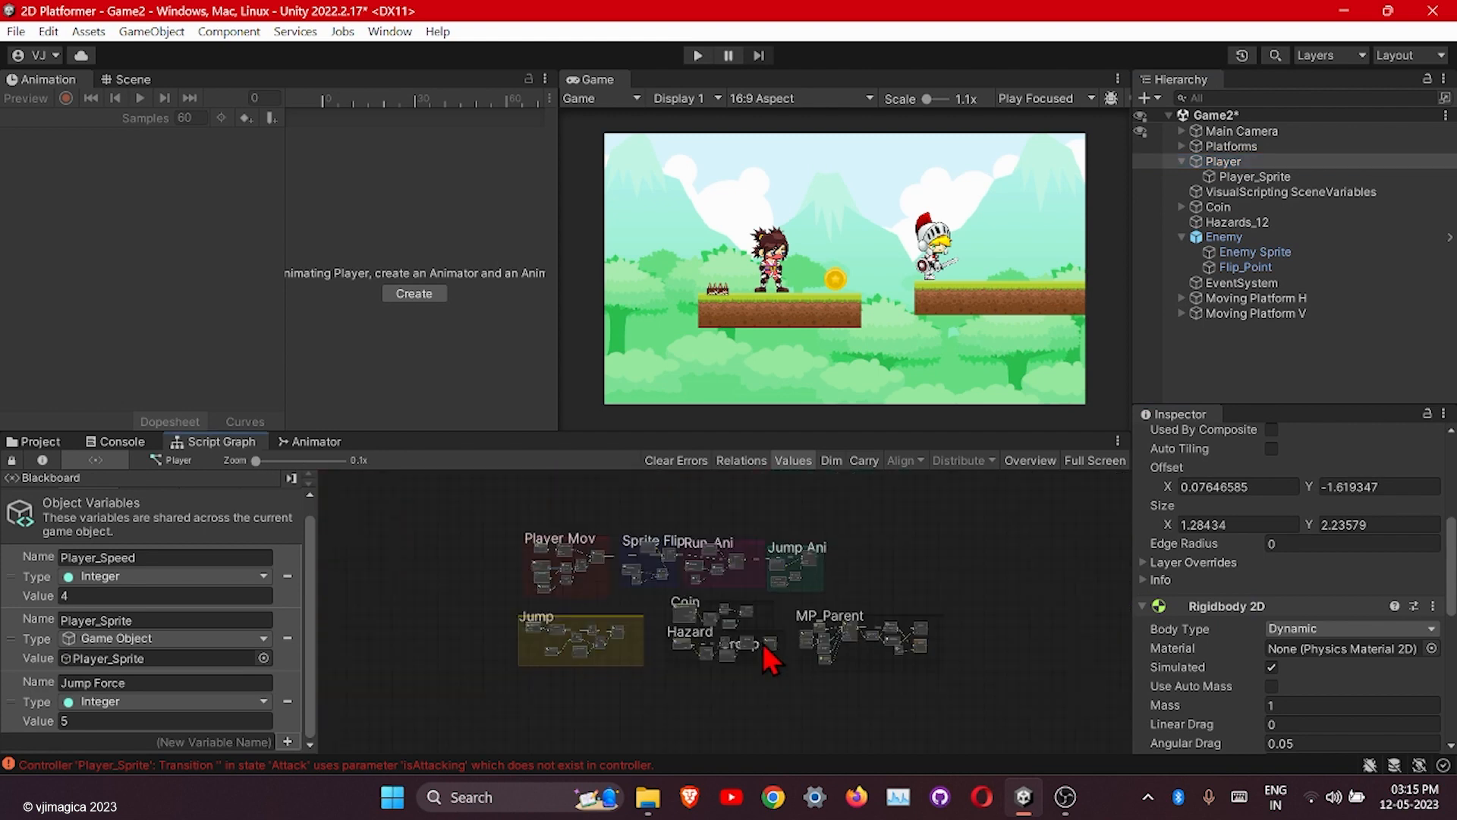
middle_drag(637, 668, 712, 589)
scroll(627, 614, up, 3)
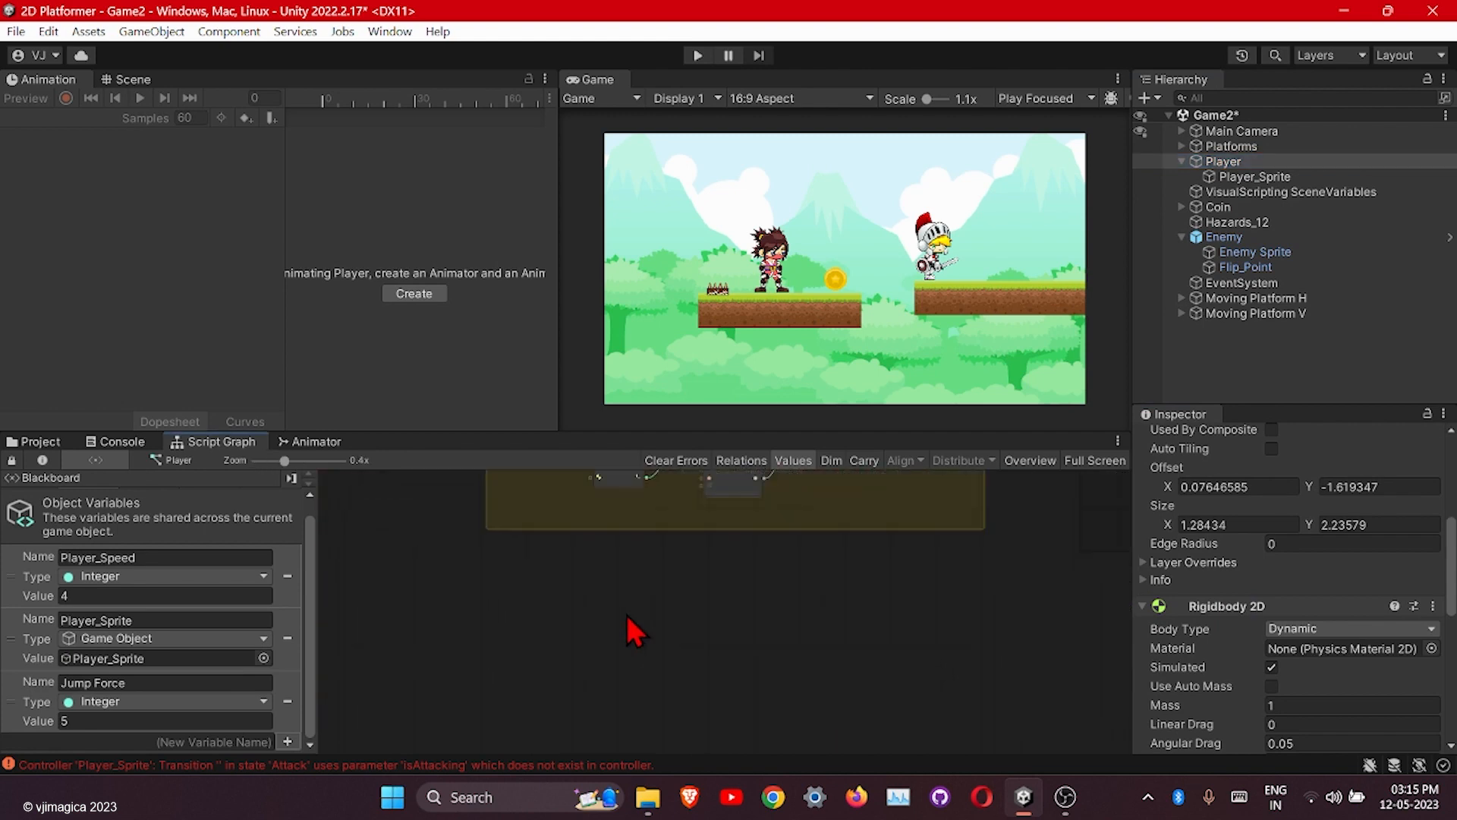
right_click(510, 610)
click(589, 623)
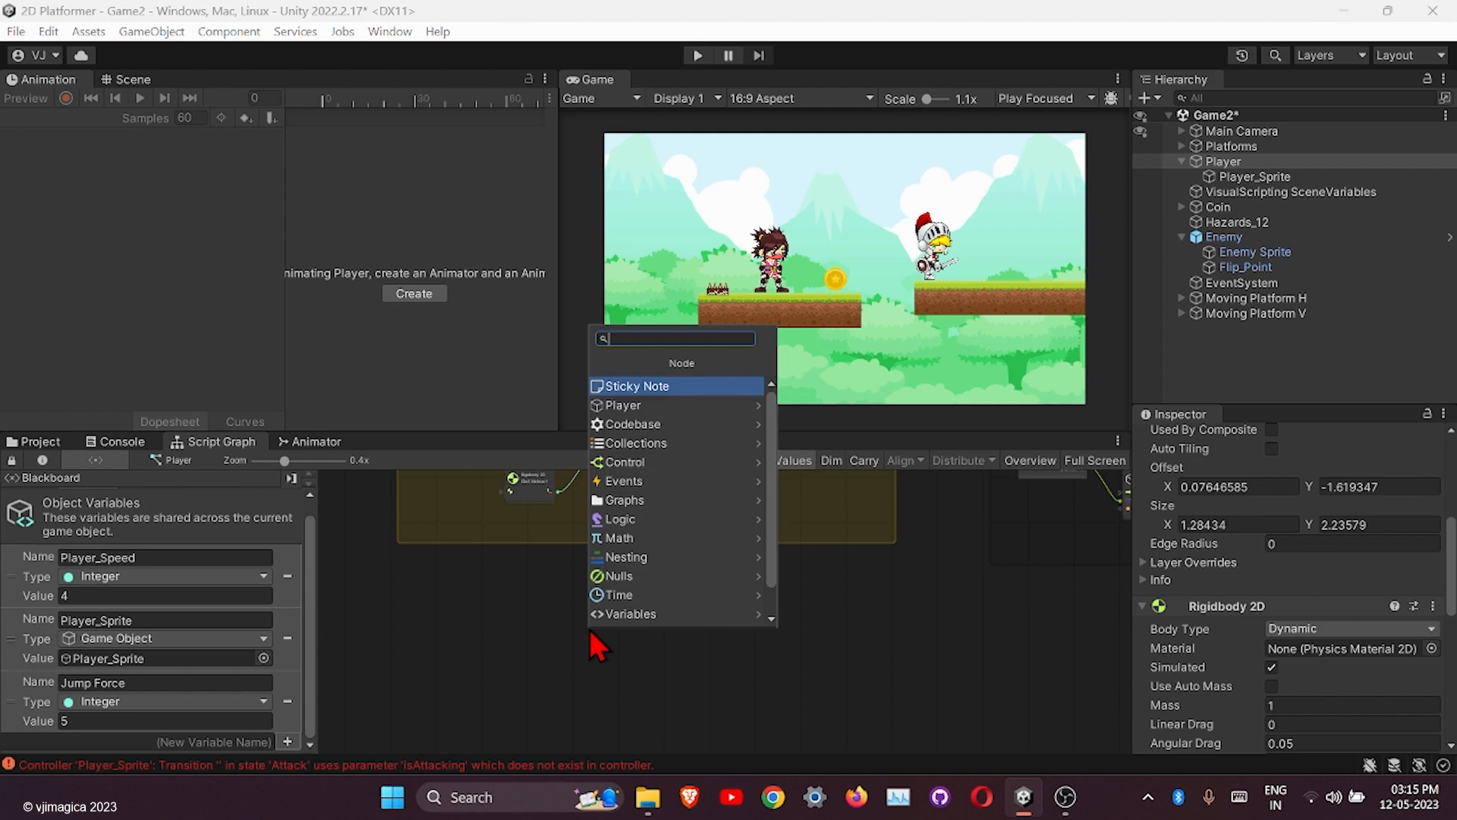
text(on b)
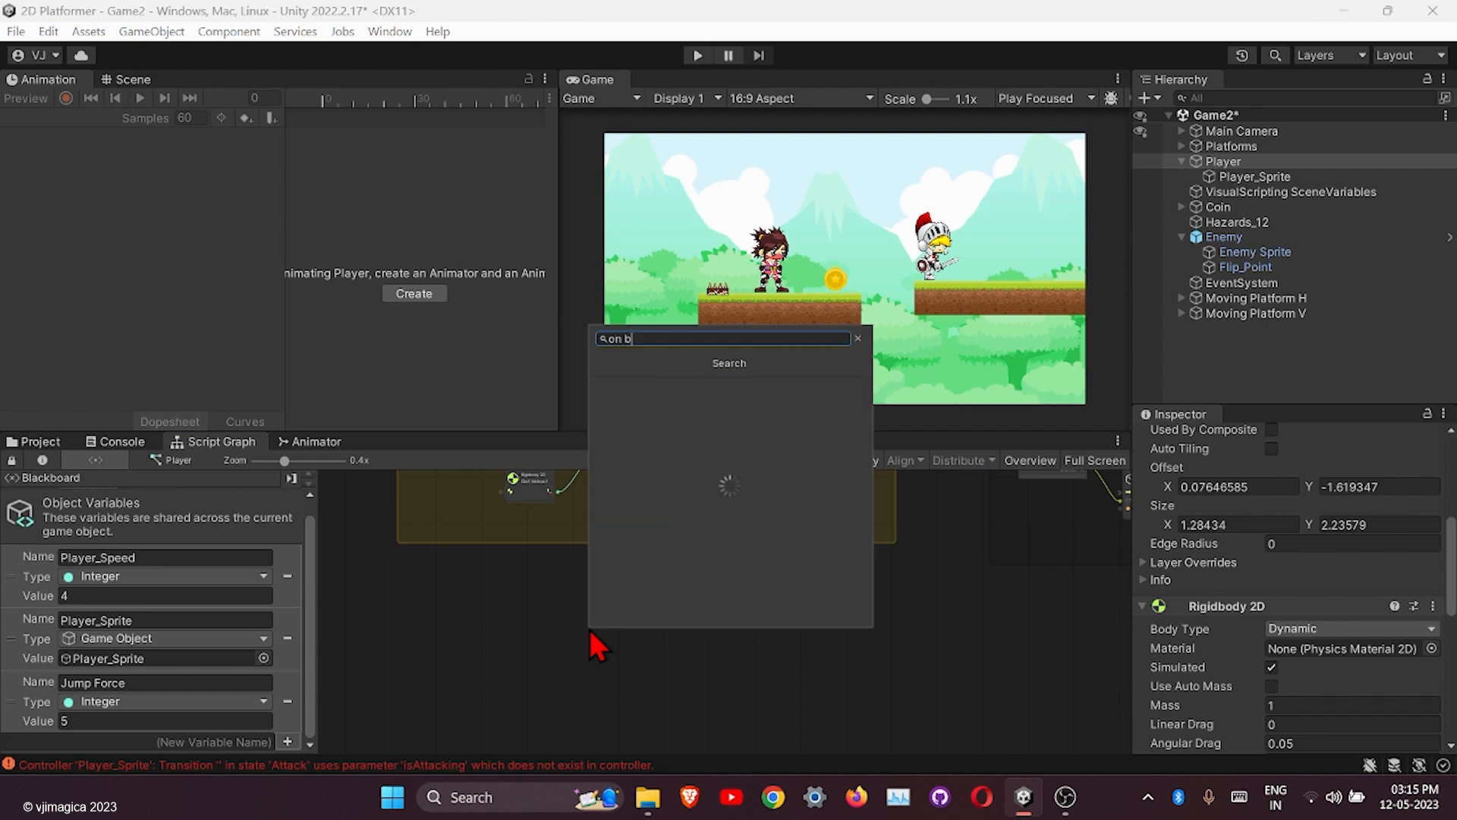
text(utton)
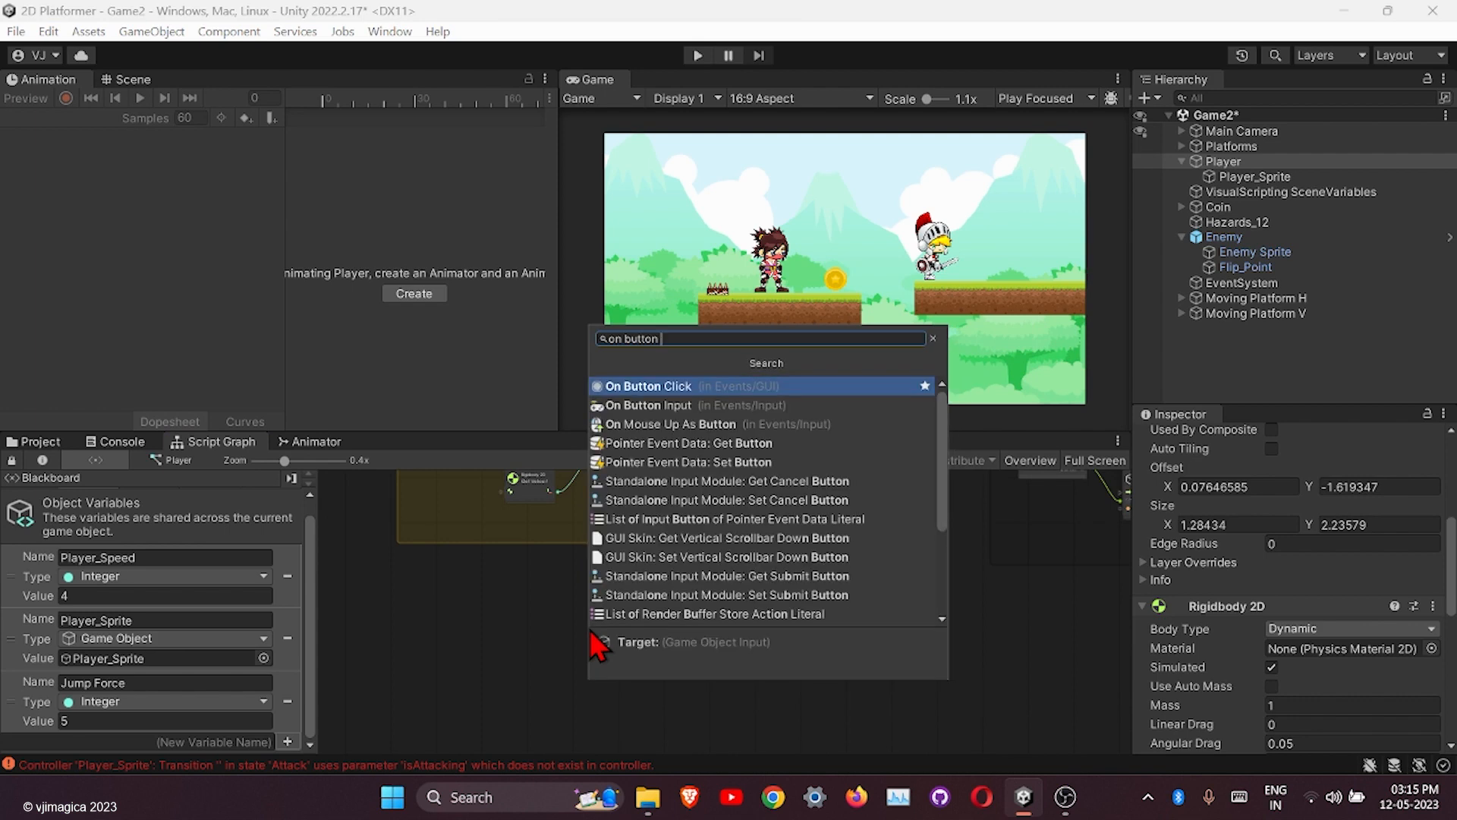
key(Down)
key(Return)
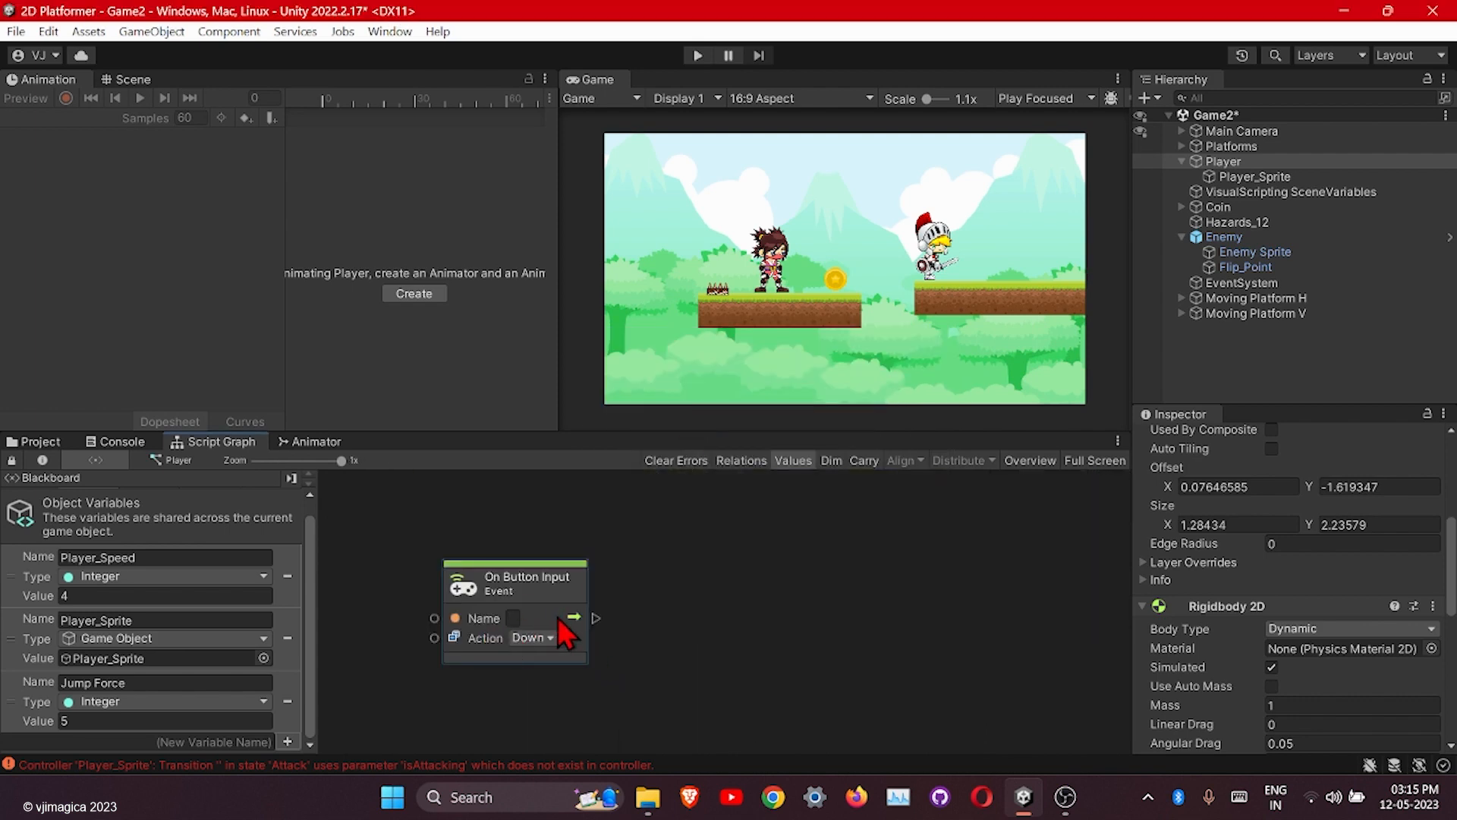
Look up the fire axis name in the project's Input Manager and name the On Button Input event Fire1.
click(56, 31)
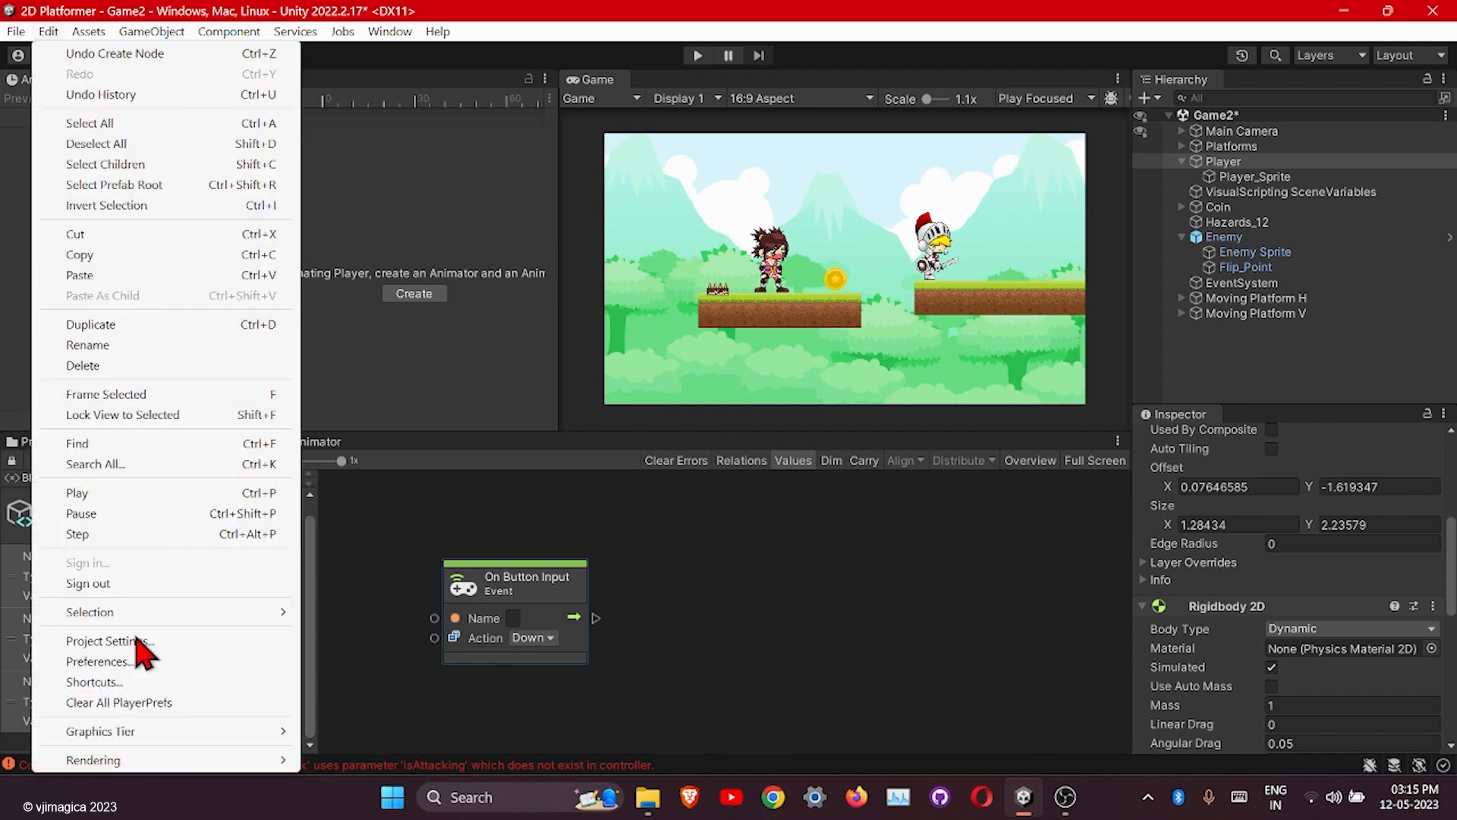
click(152, 640)
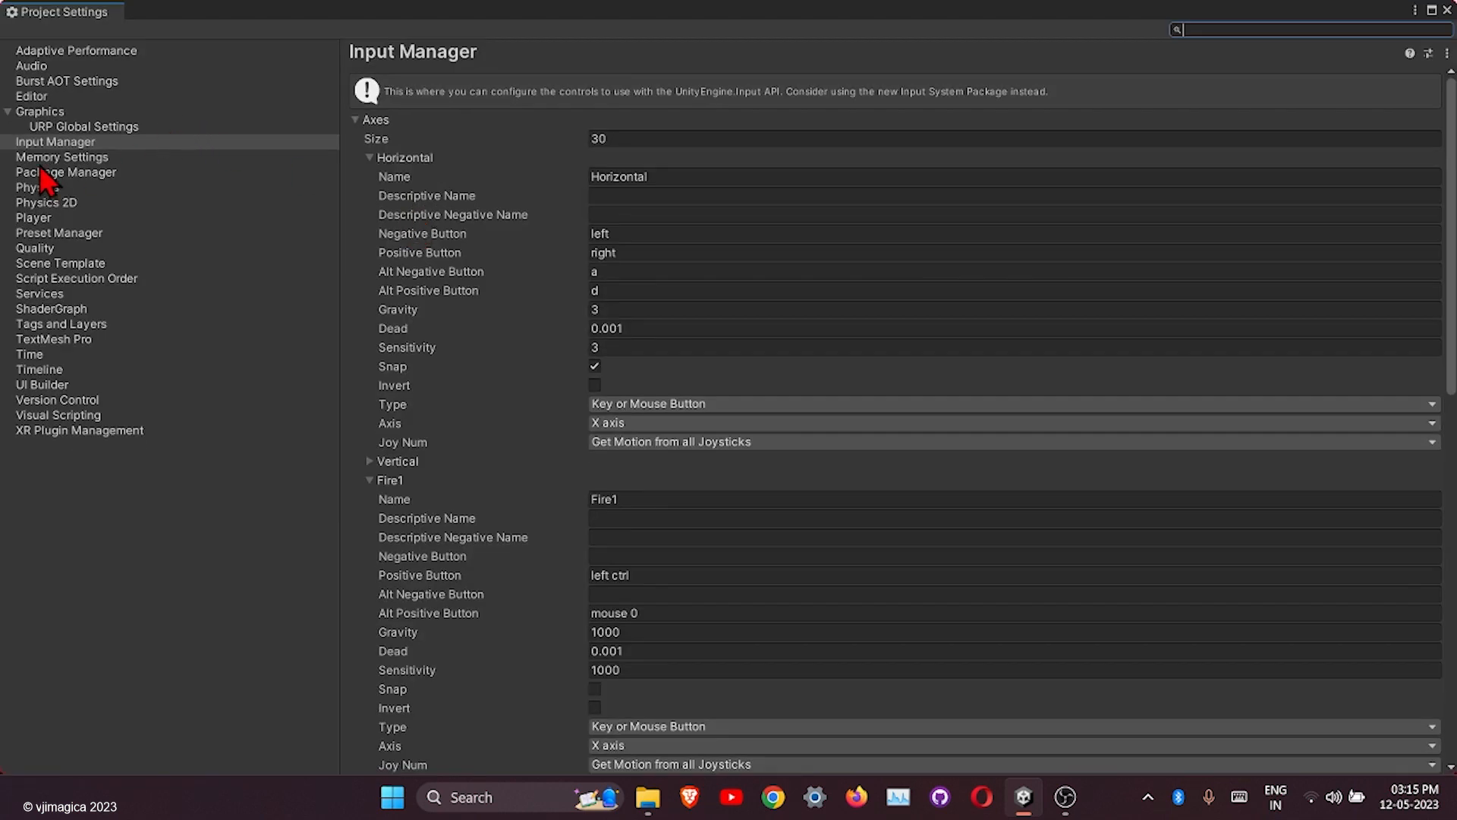
click(74, 142)
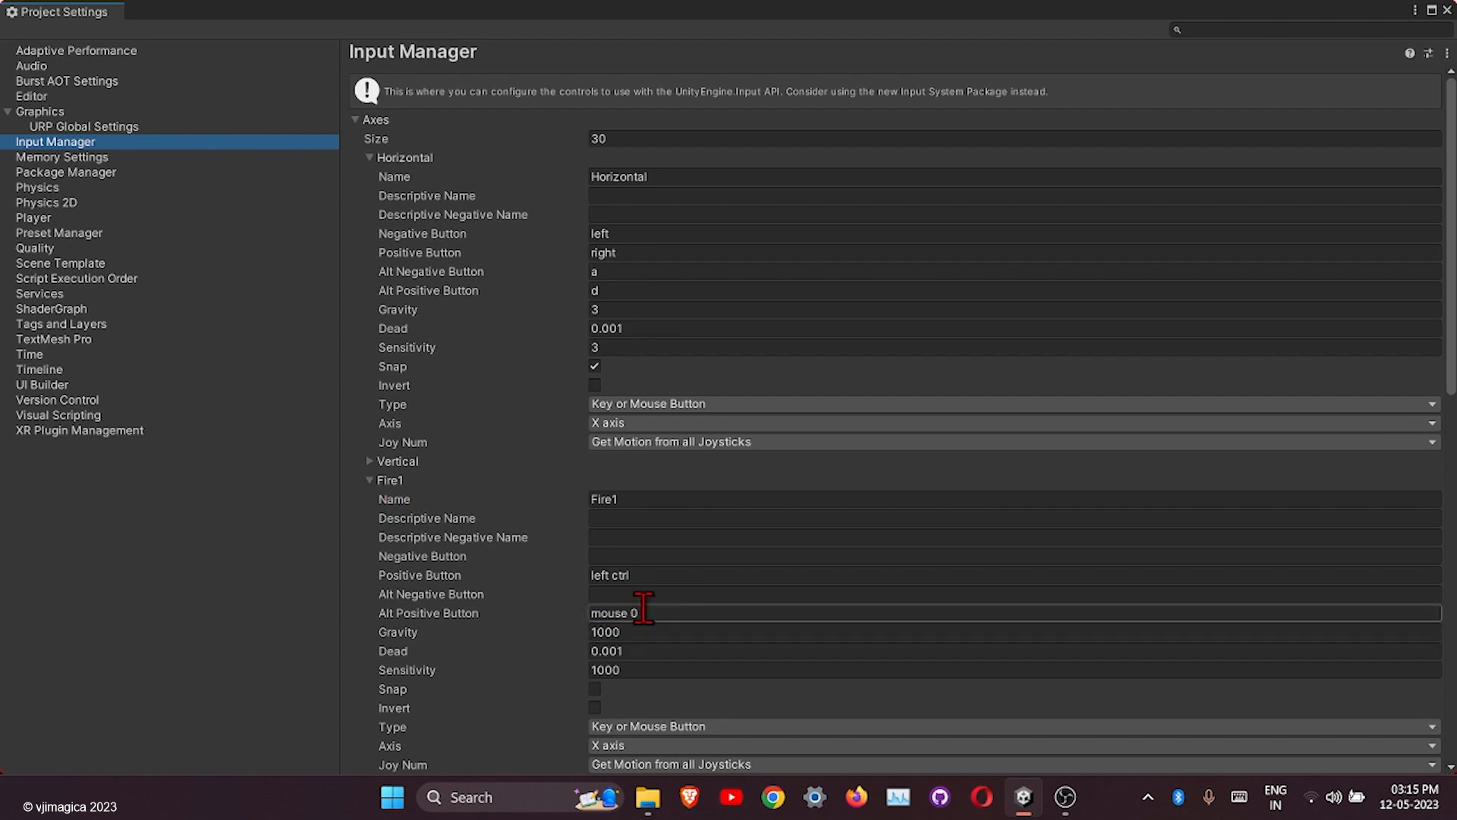
click(627, 498)
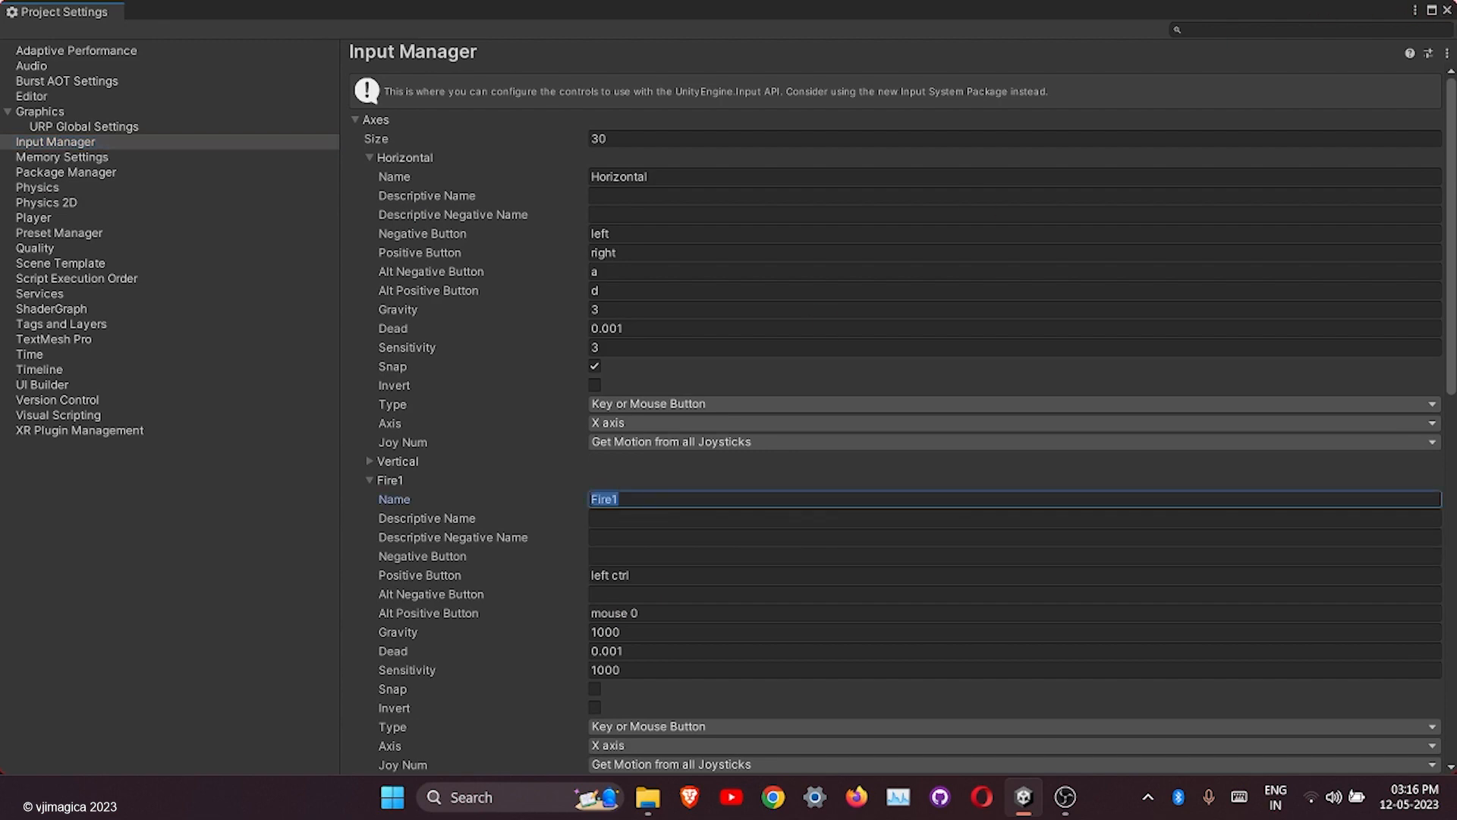
click(1447, 10)
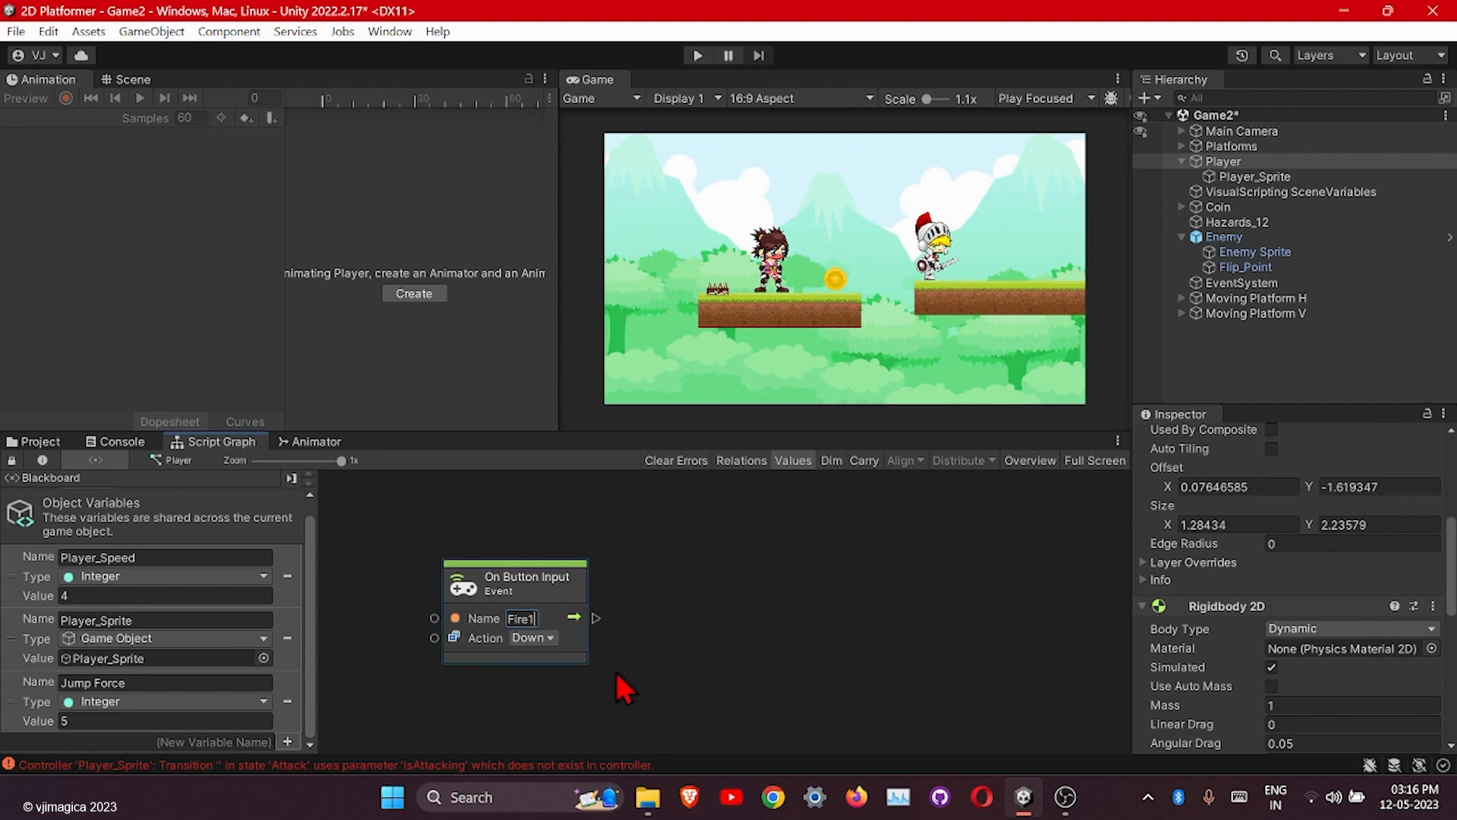
Connect an Animator Set Bool (Name, Value) node to the Fire1 button event's output.
drag(597, 619, 674, 637)
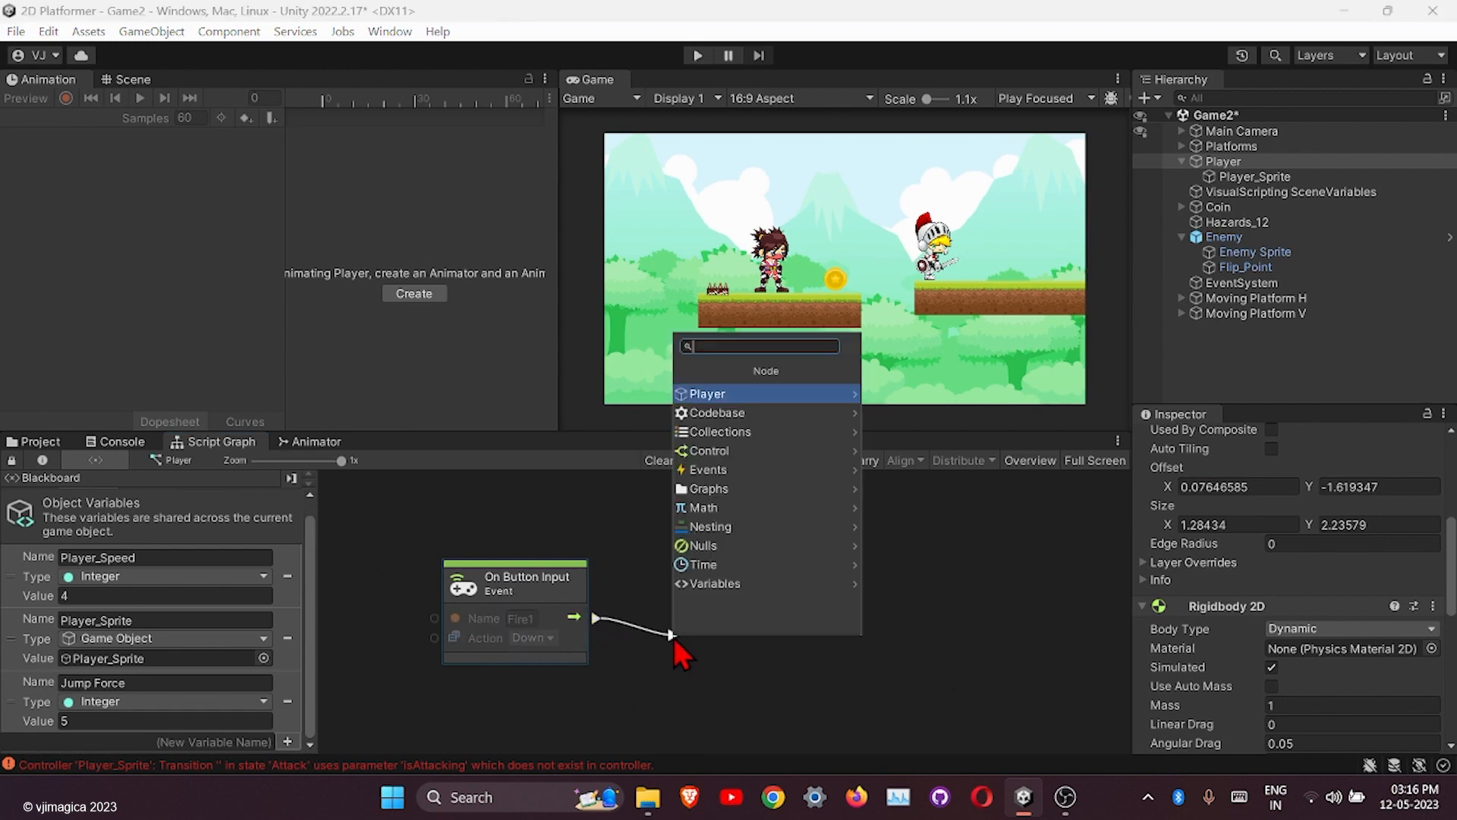
text(set)
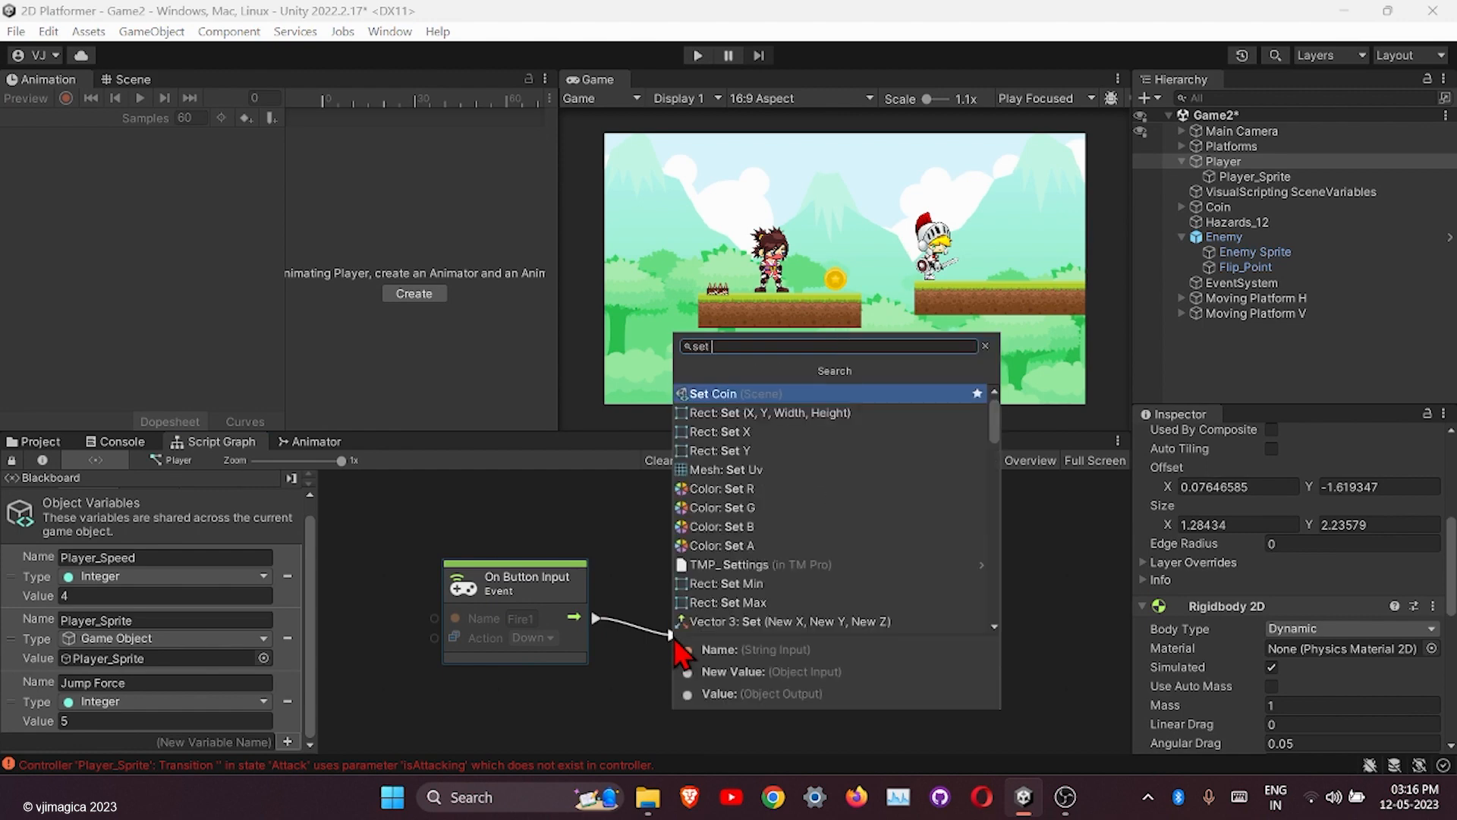
text( a)
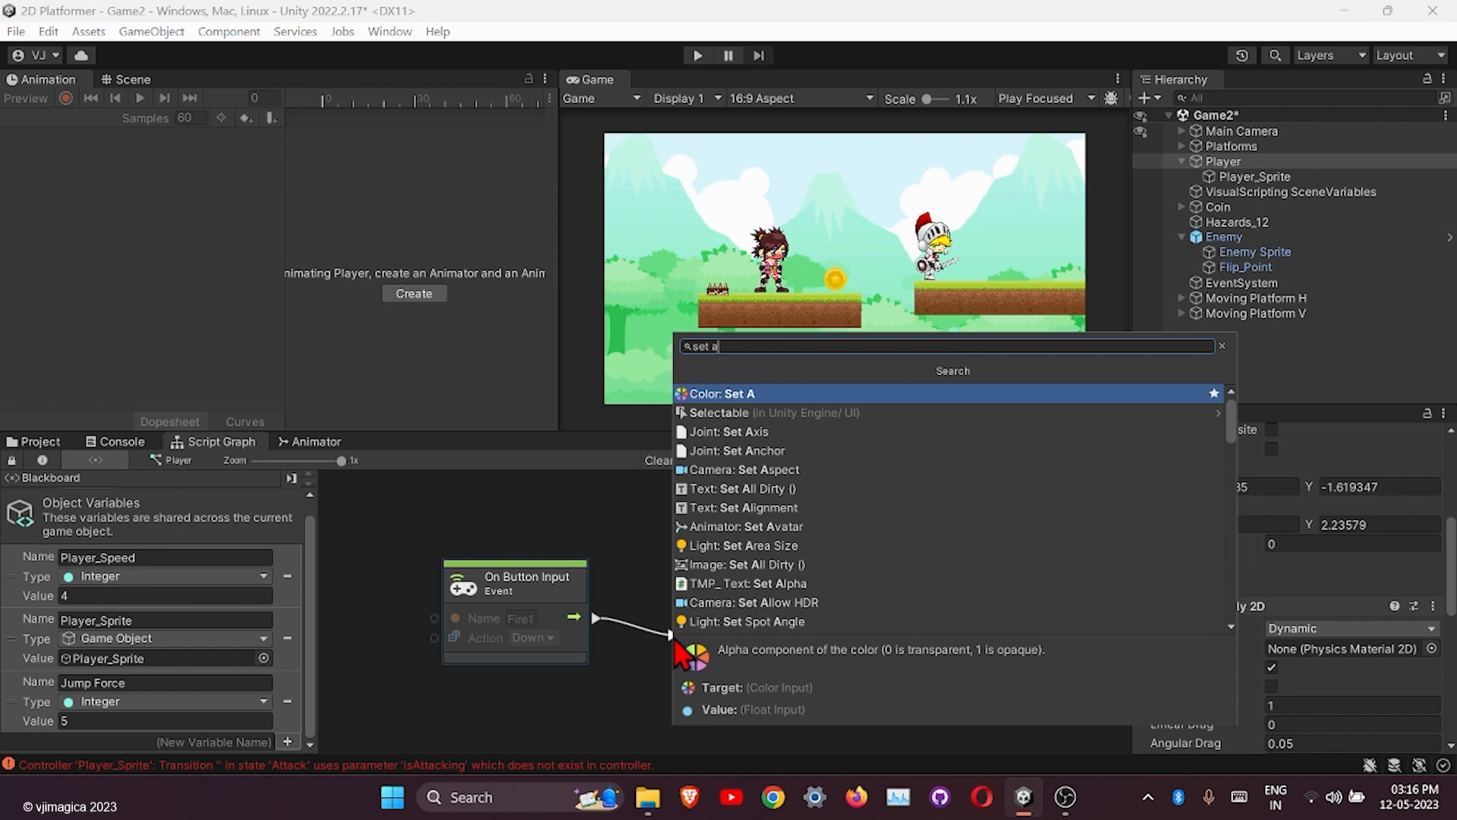
text(nima)
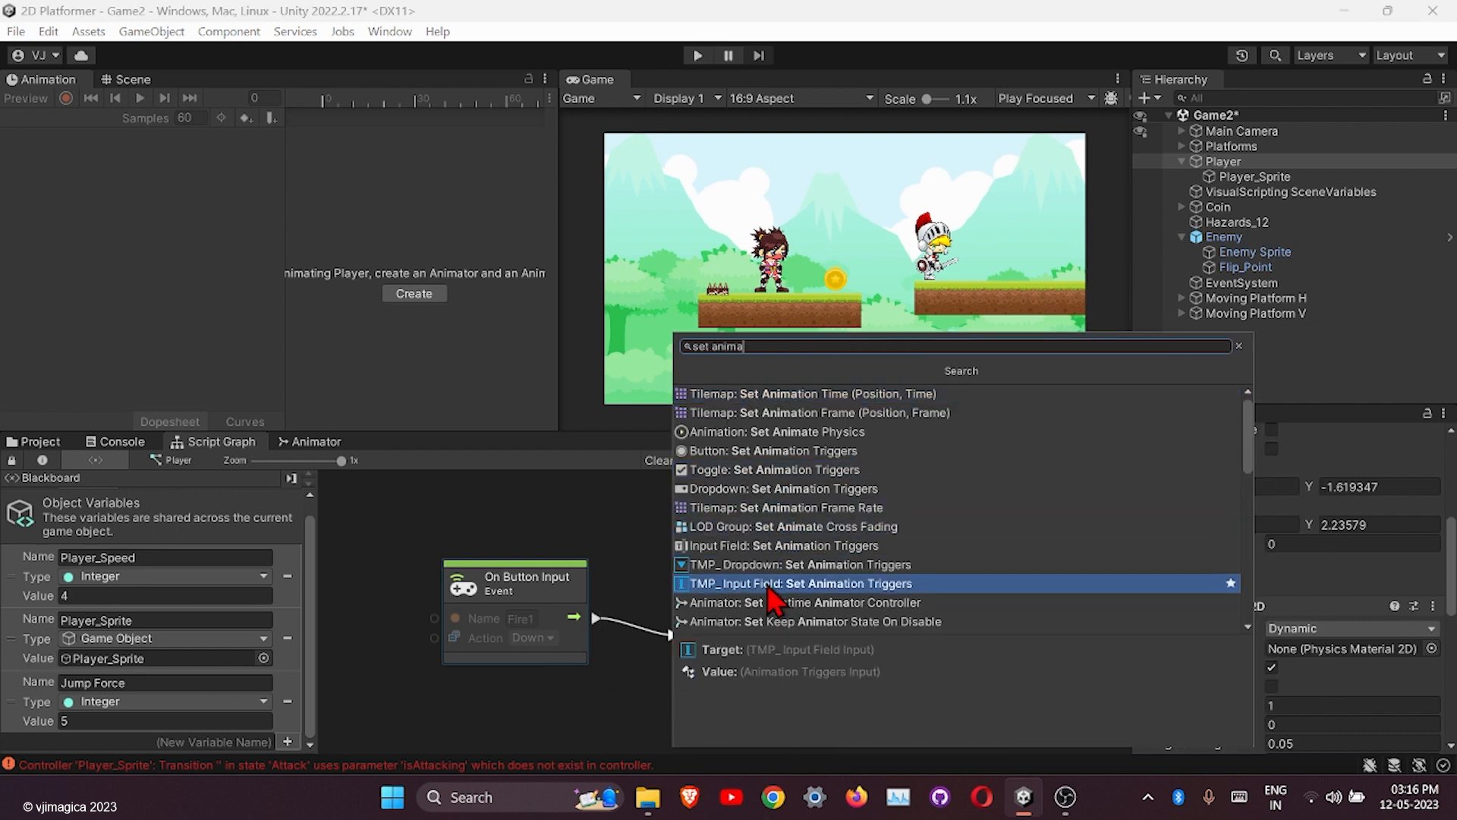
key(BackSpace)
key(BackSpace)
key(BackSpace)
key(BackSpace)
key(BackSpace)
key(BackSpace)
key(BackSpace)
key(BackSpace)
key(BackSpace)
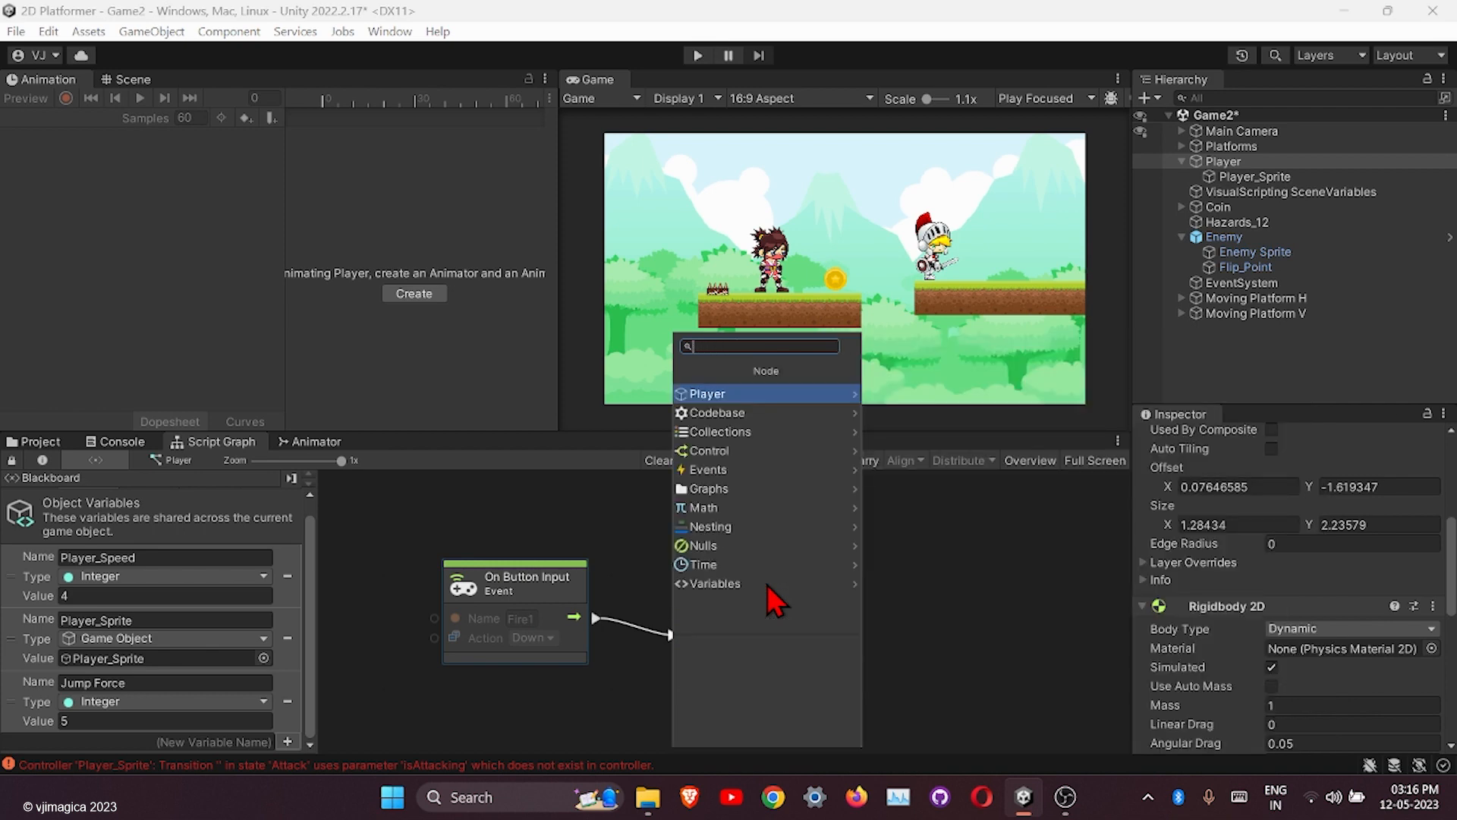
text(animator s)
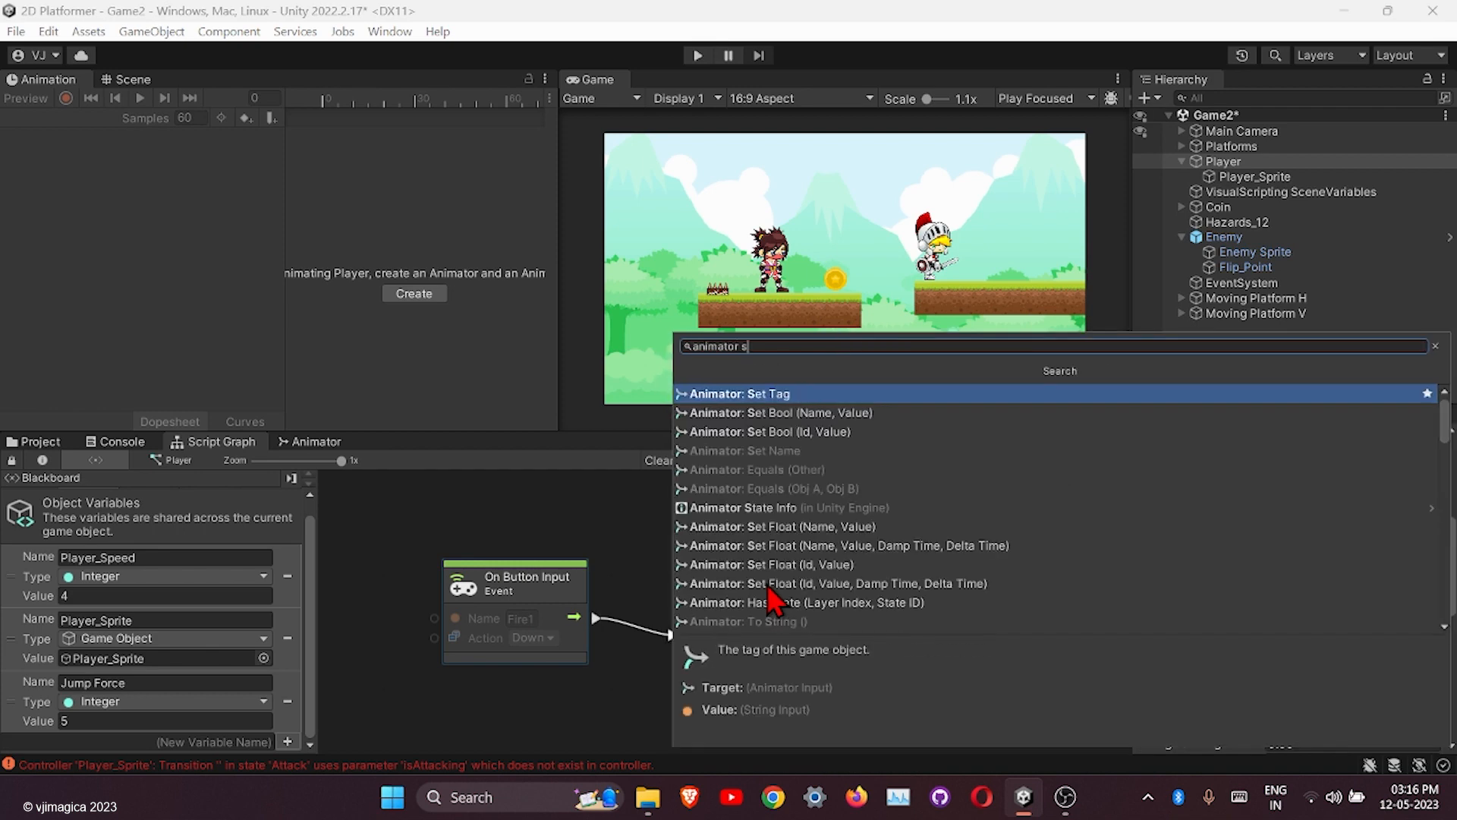
click(782, 412)
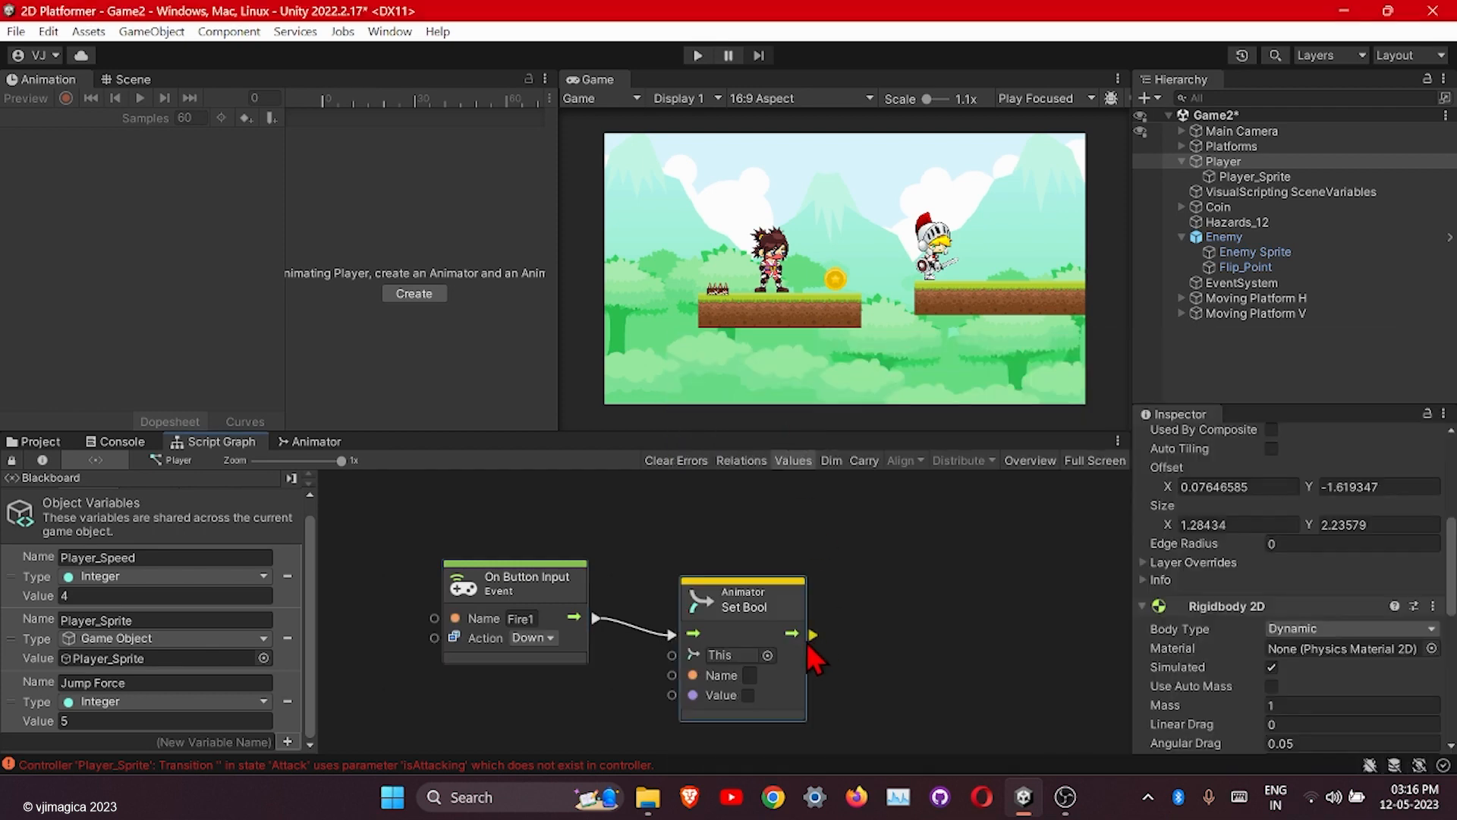
Set the Set Bool node's Name to isAttacking and enable its Value.
drag(757, 623, 857, 559)
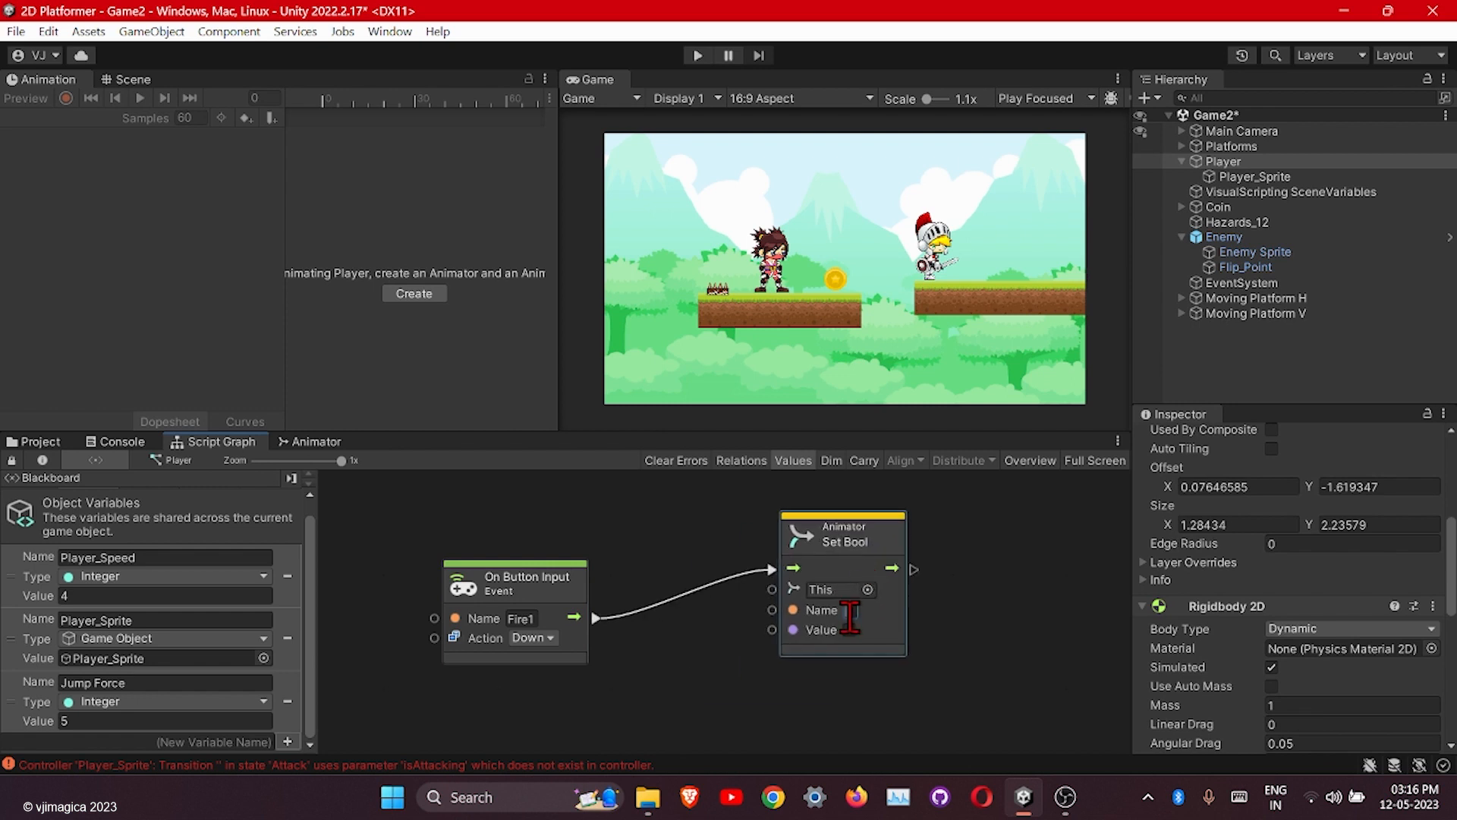
click(850, 612)
text(isAttacking)
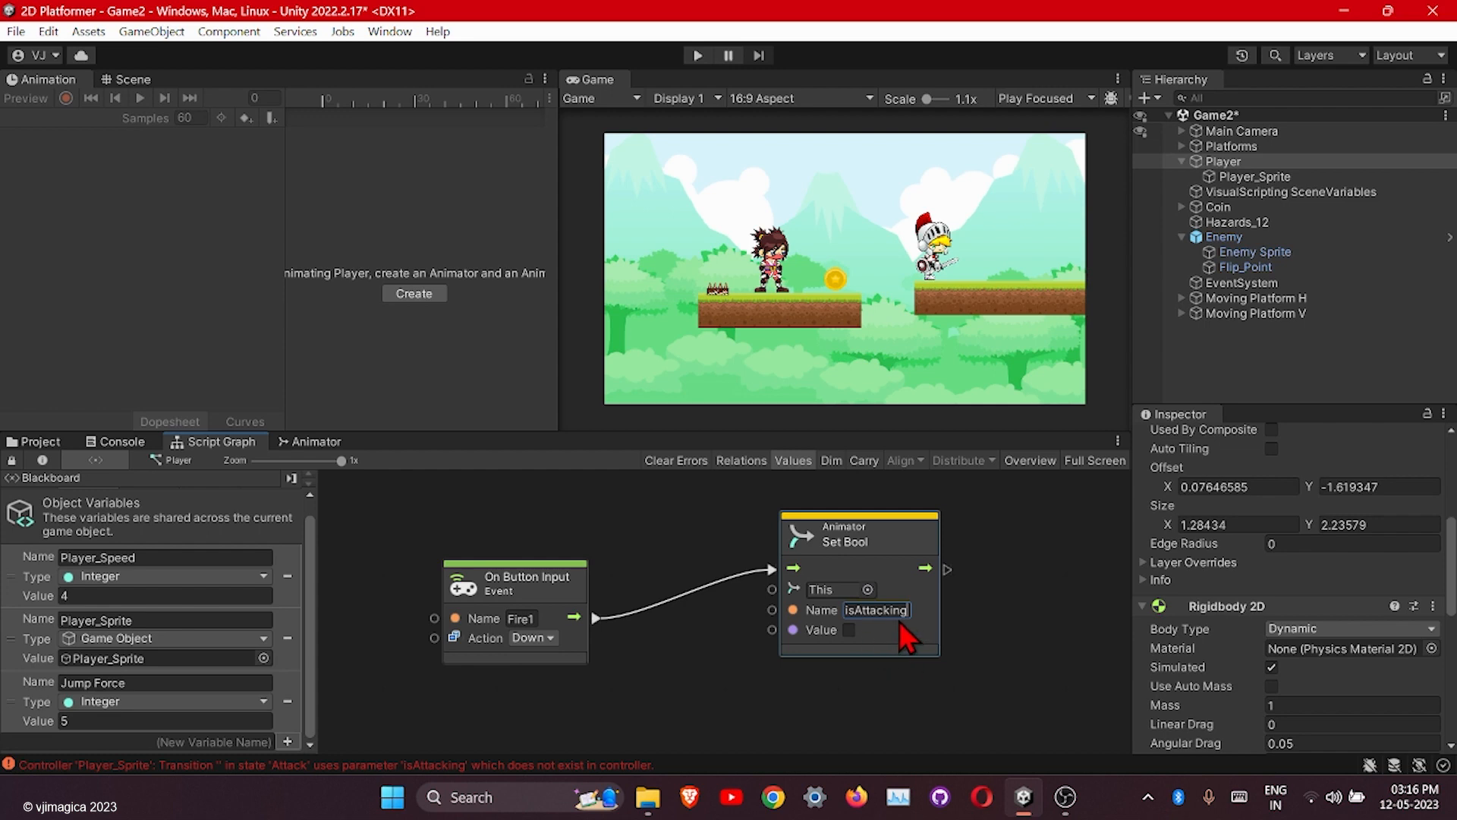
click(951, 622)
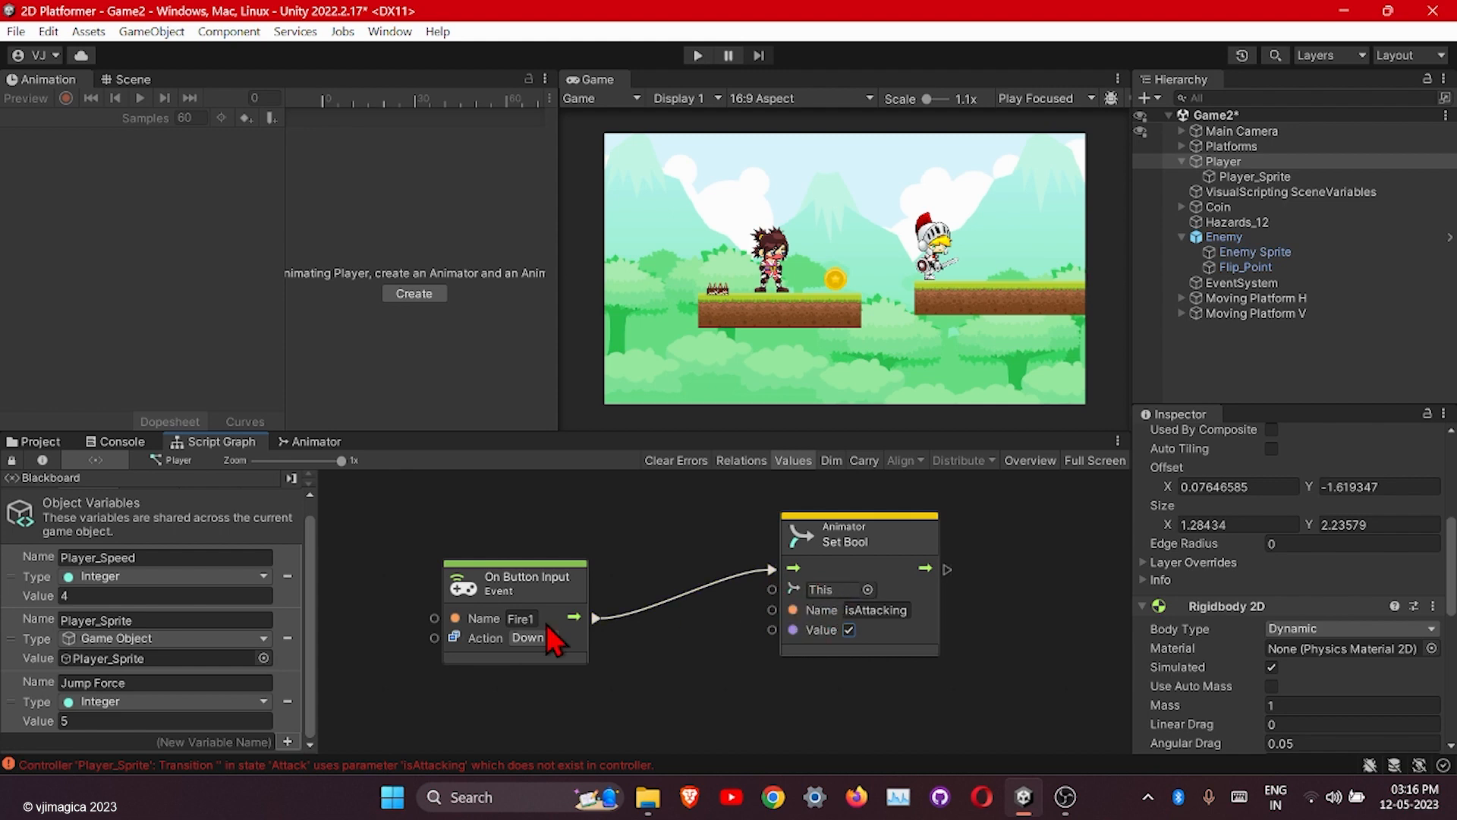
Add a Get Variable node for the Player_Sprite object variable, wire it to Set Bool's target input, and place it beneath the Fire1 event.
drag(16, 644, 490, 675)
drag(767, 595, 770, 592)
middle_drag(695, 655, 792, 551)
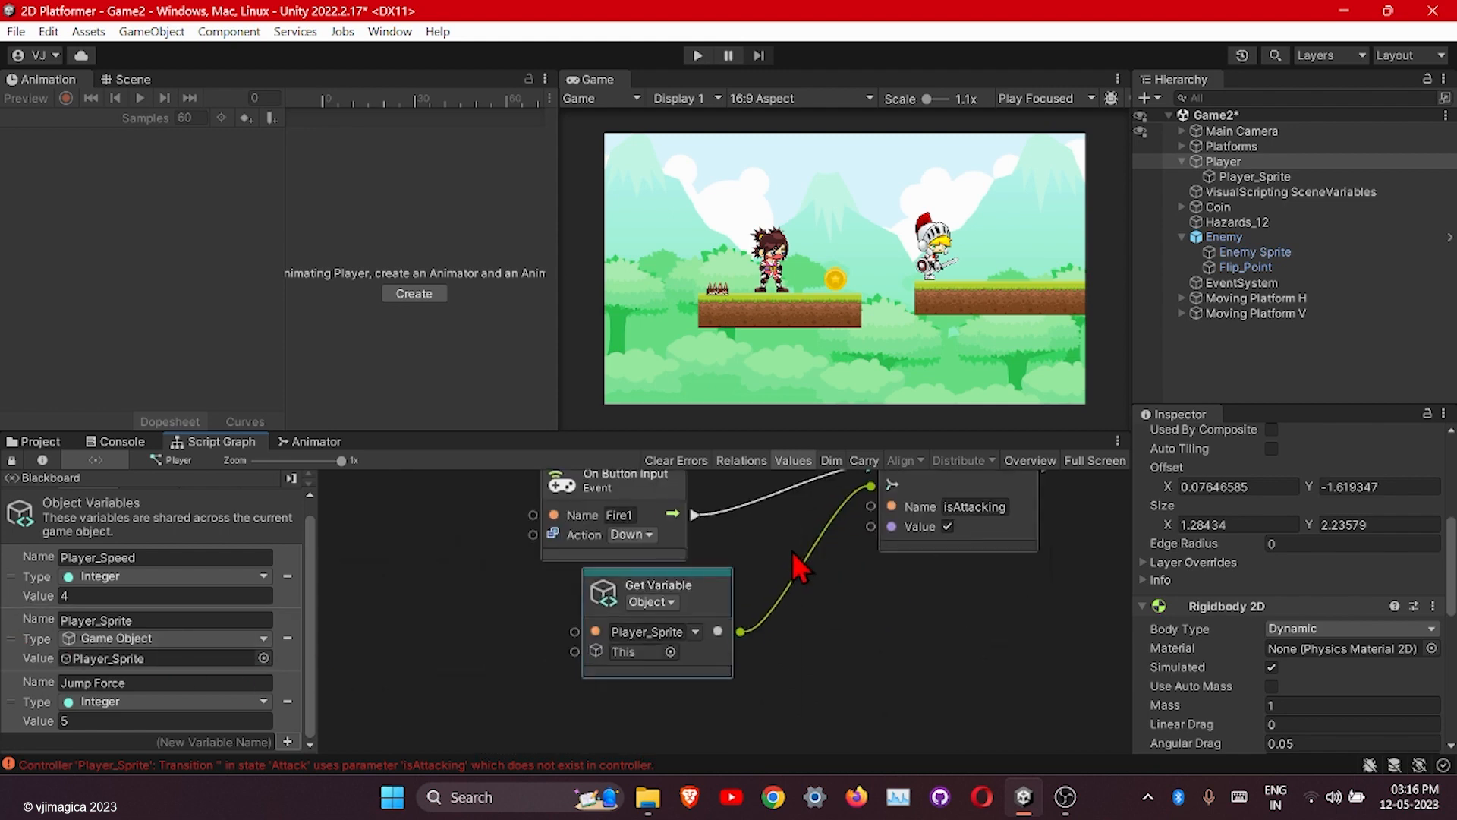
drag(651, 556, 685, 533)
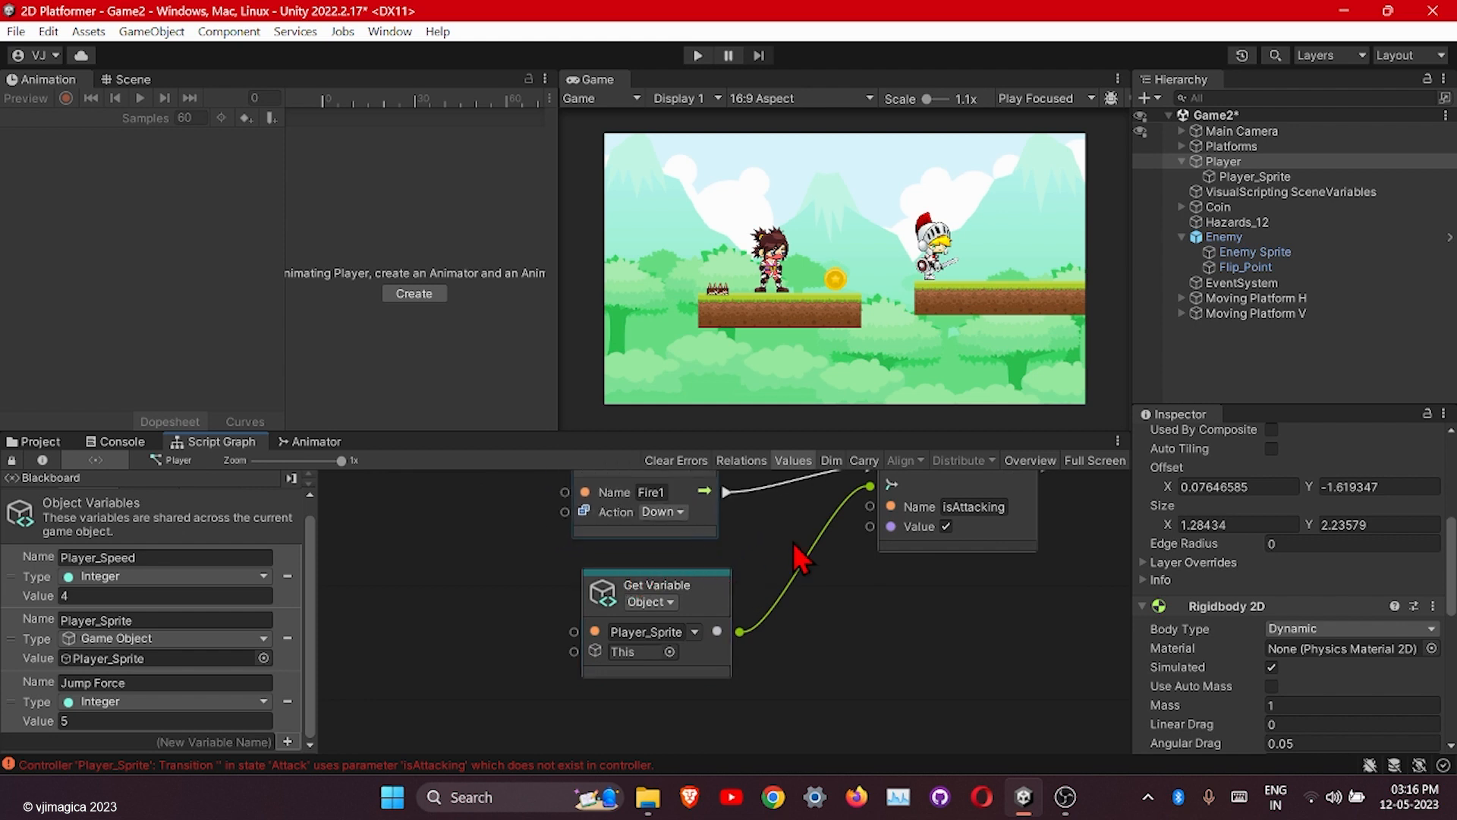
scroll(740, 535, down, 3)
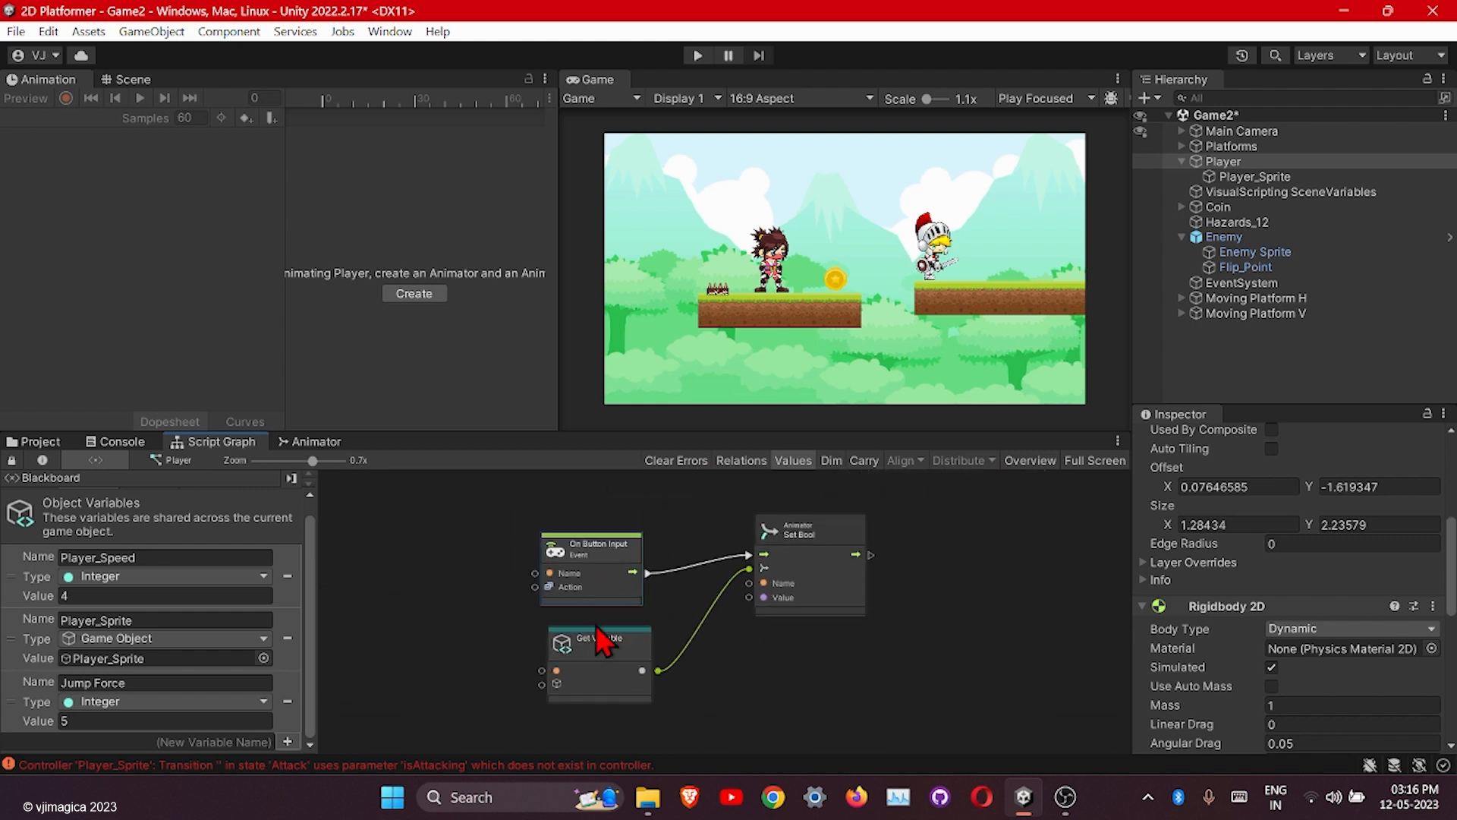
scroll(654, 637, up, 3)
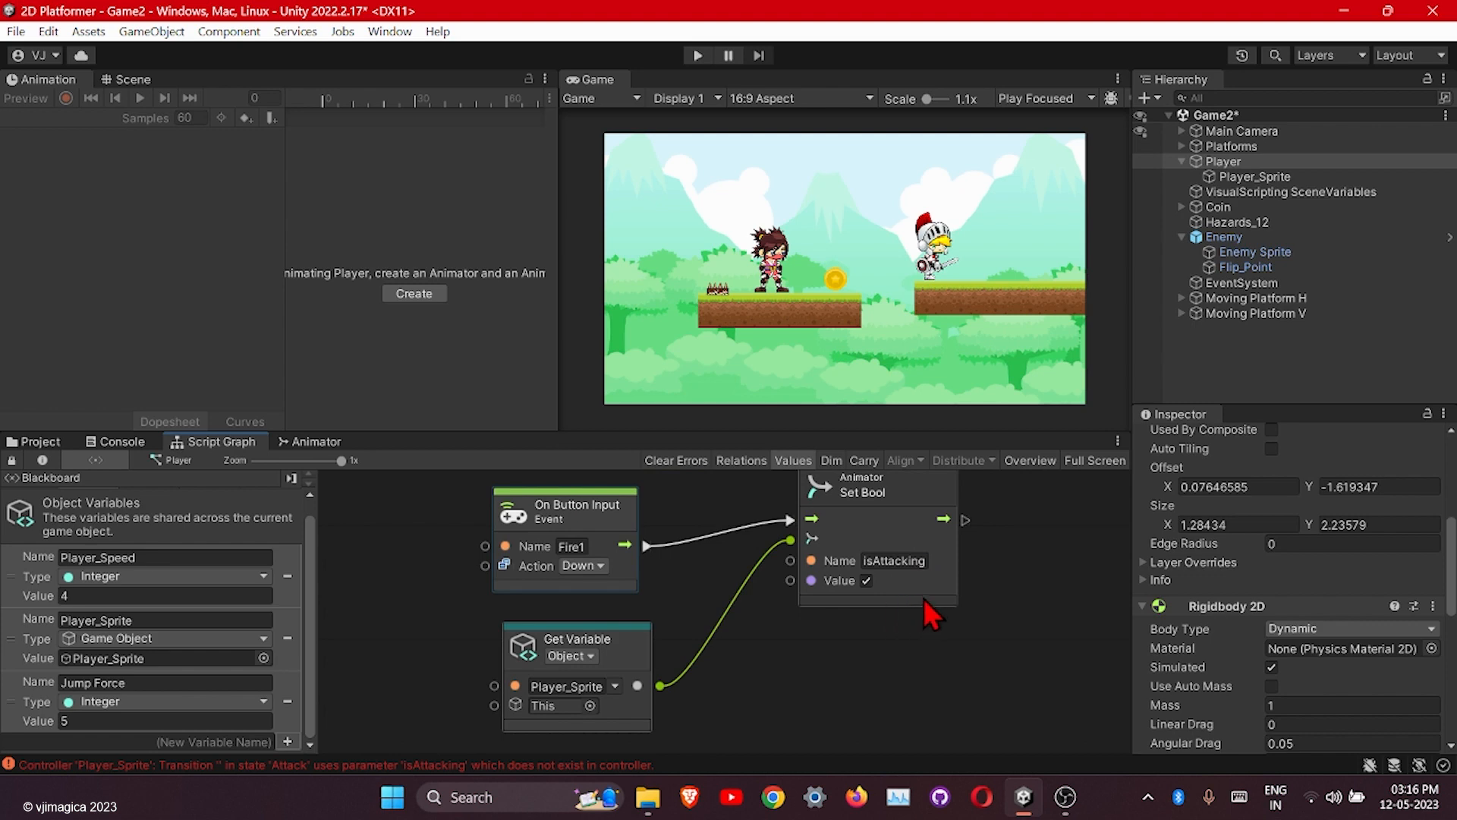
drag(615, 643, 599, 625)
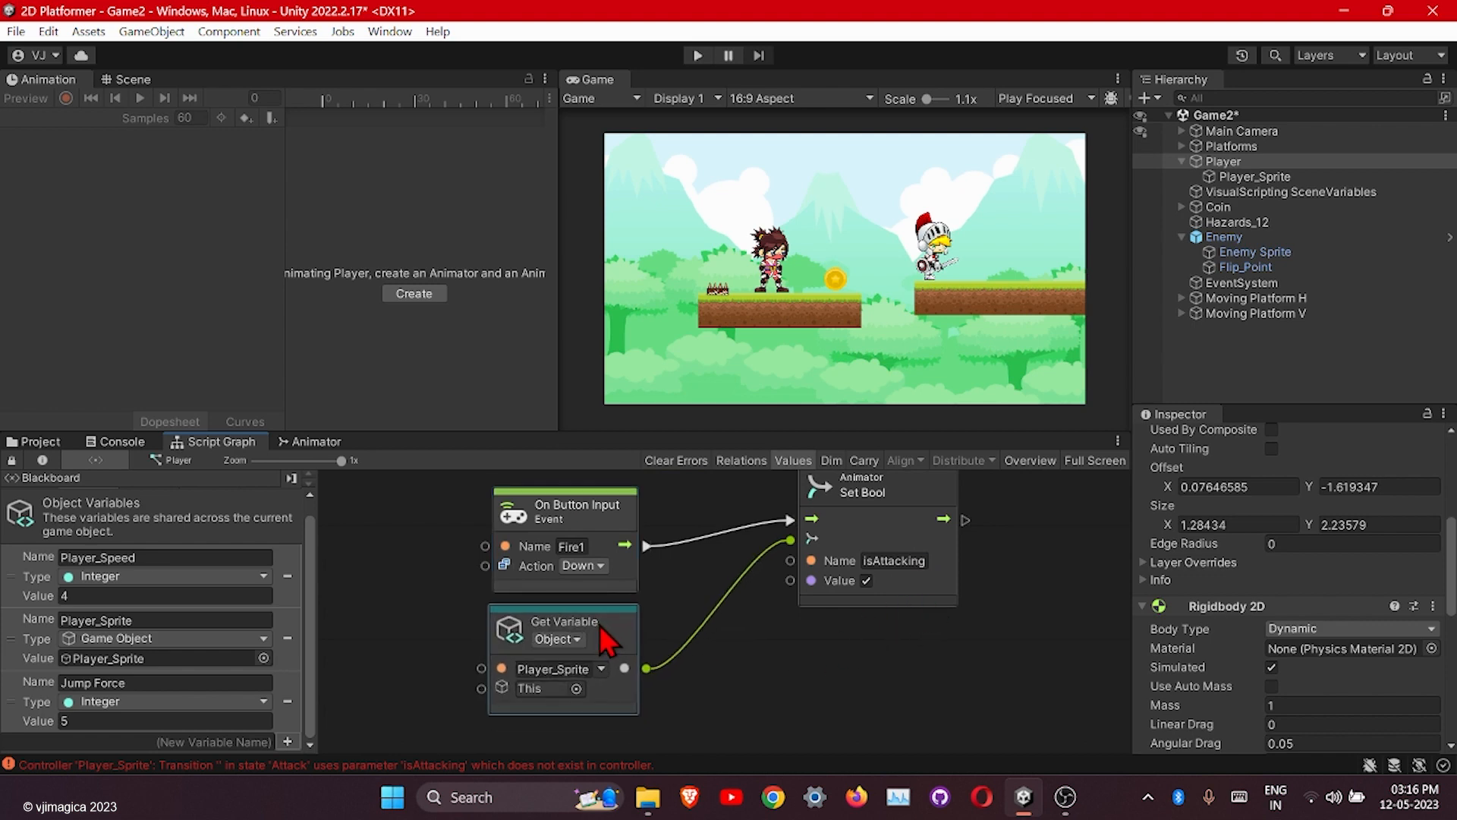
middle_drag(752, 556, 502, 621)
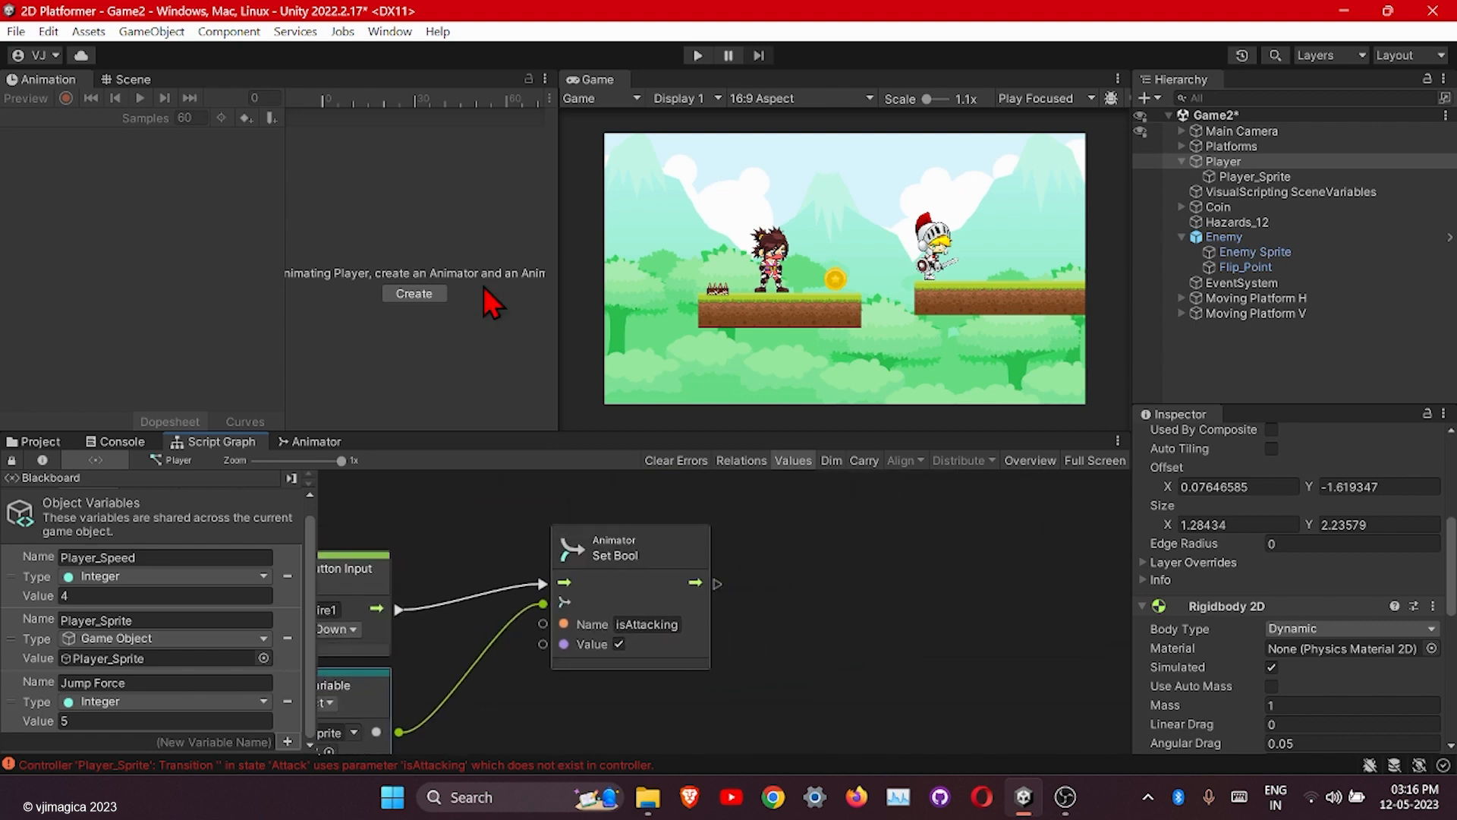
Play-test the game, trigger the player's attack with the fire button, and stop playing.
click(697, 56)
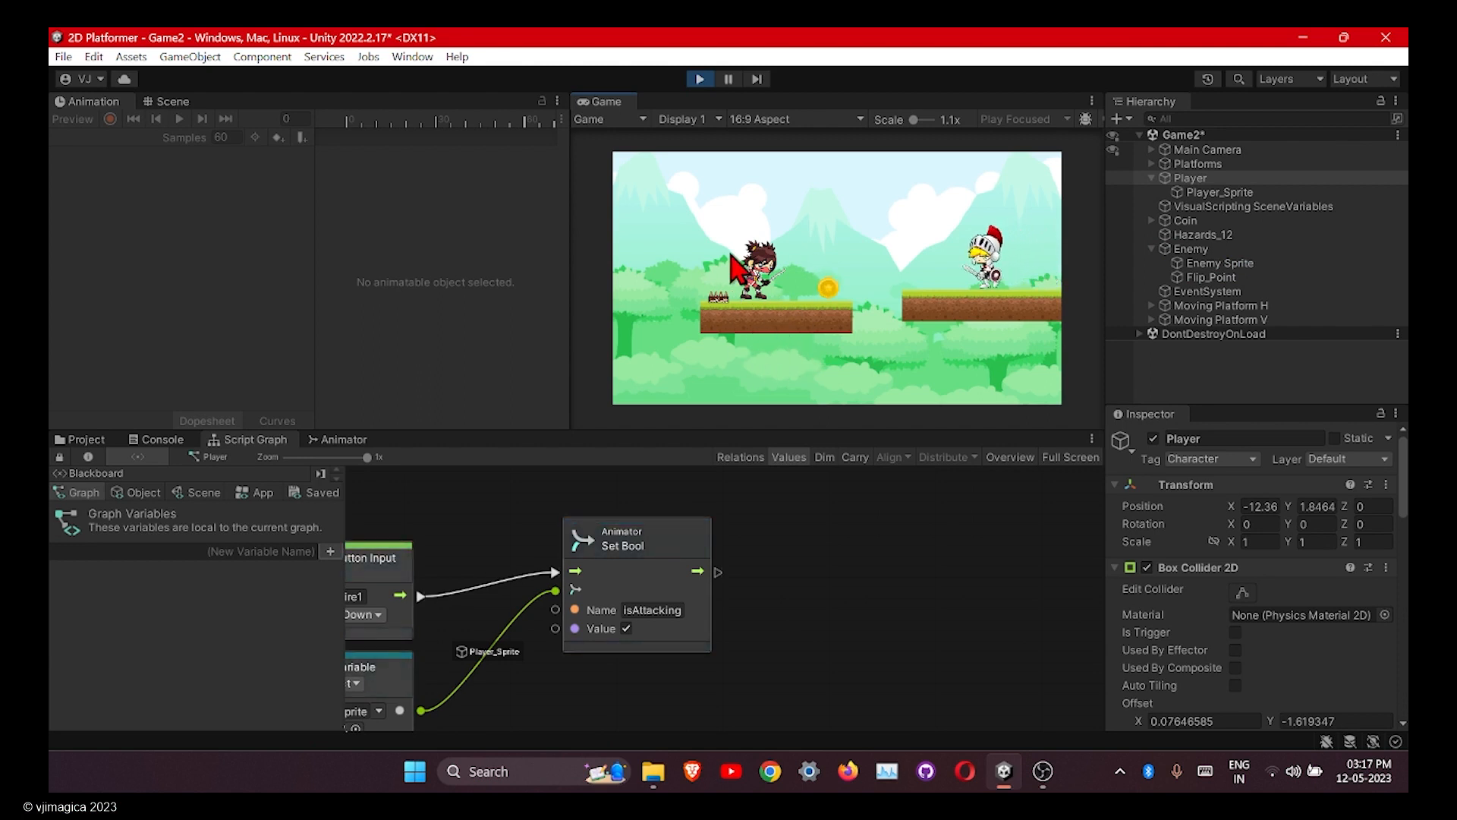
middle_drag(559, 601, 601, 591)
click(778, 319)
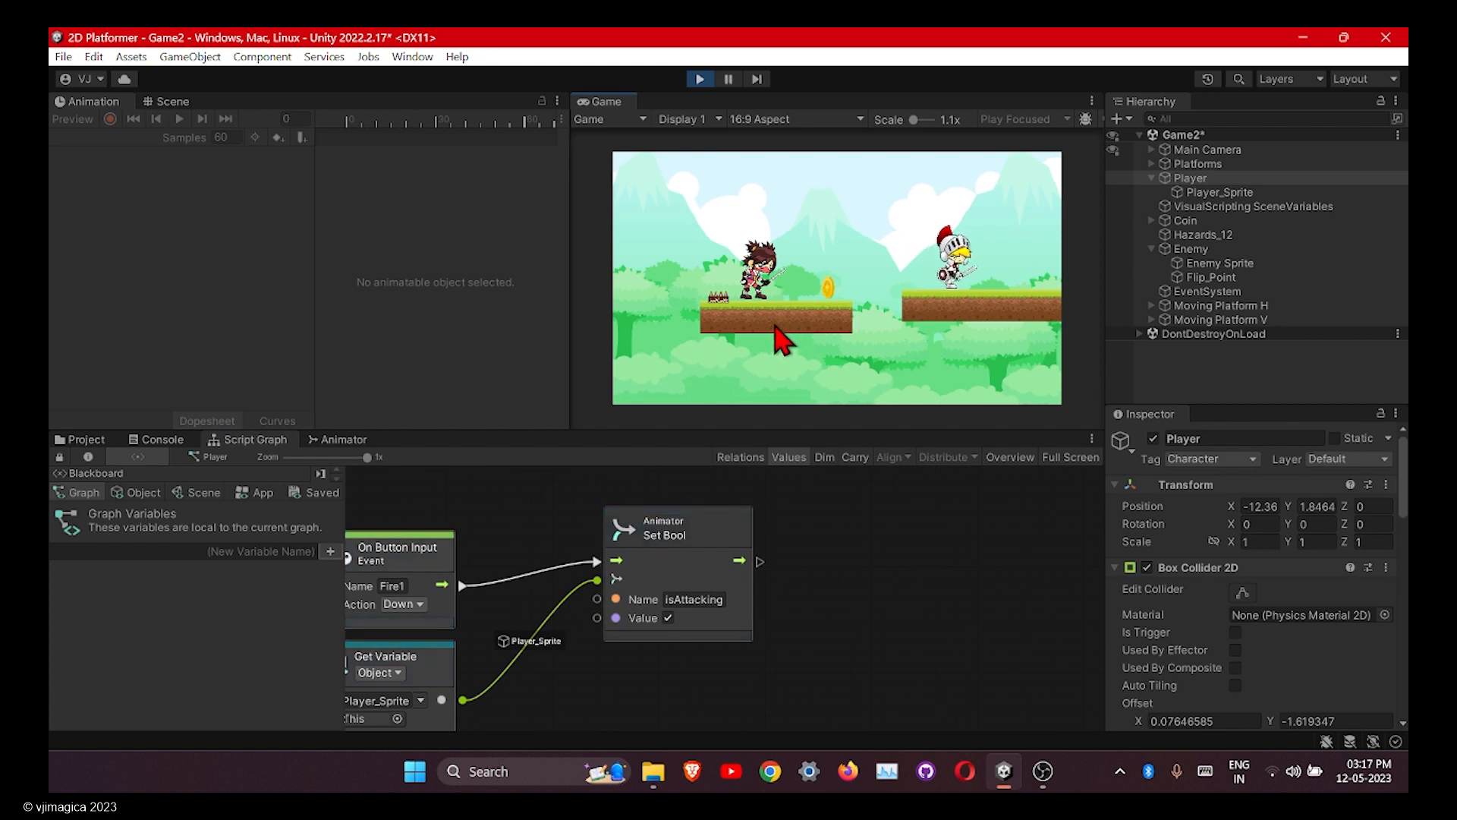
click(773, 324)
click(699, 79)
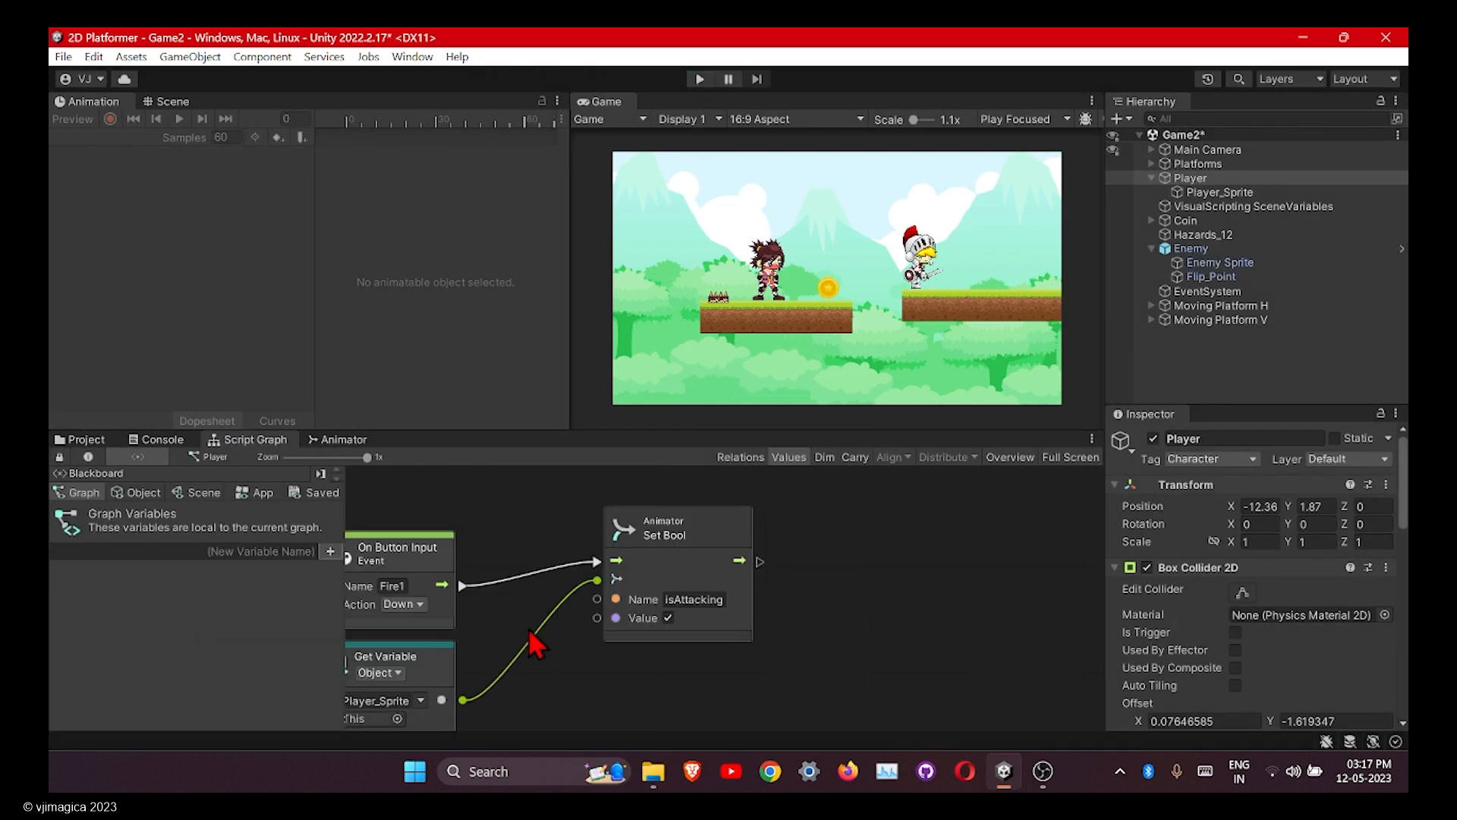
Duplicate the Fire1 event, Get Variable and Set Bool nodes and place the copies below the originals.
scroll(535, 645, down, 1)
middle_drag(527, 630, 727, 557)
drag(518, 494, 839, 628)
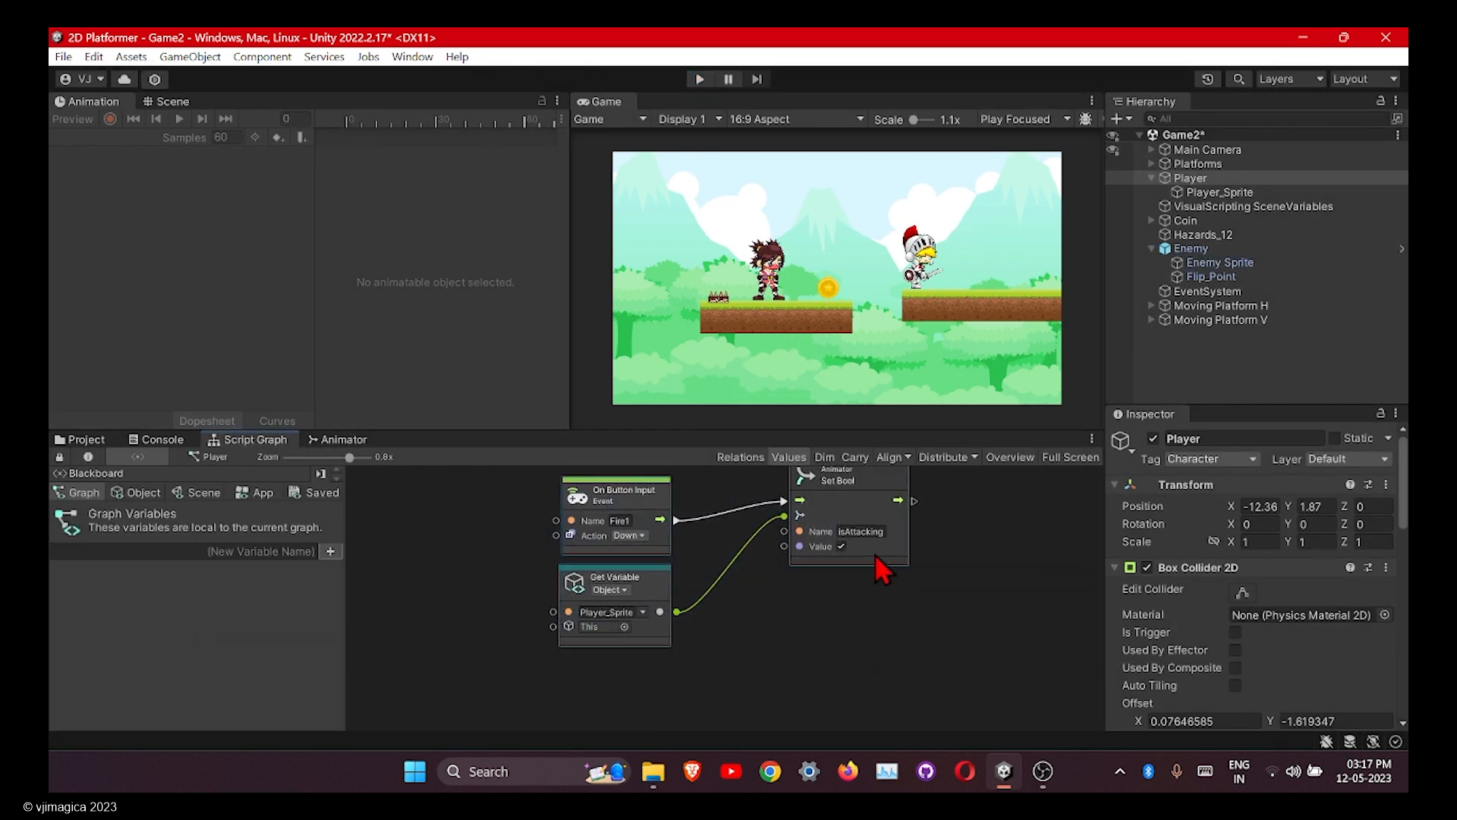
key(ctrl+d)
drag(830, 518, 818, 680)
middle_drag(817, 680, 891, 548)
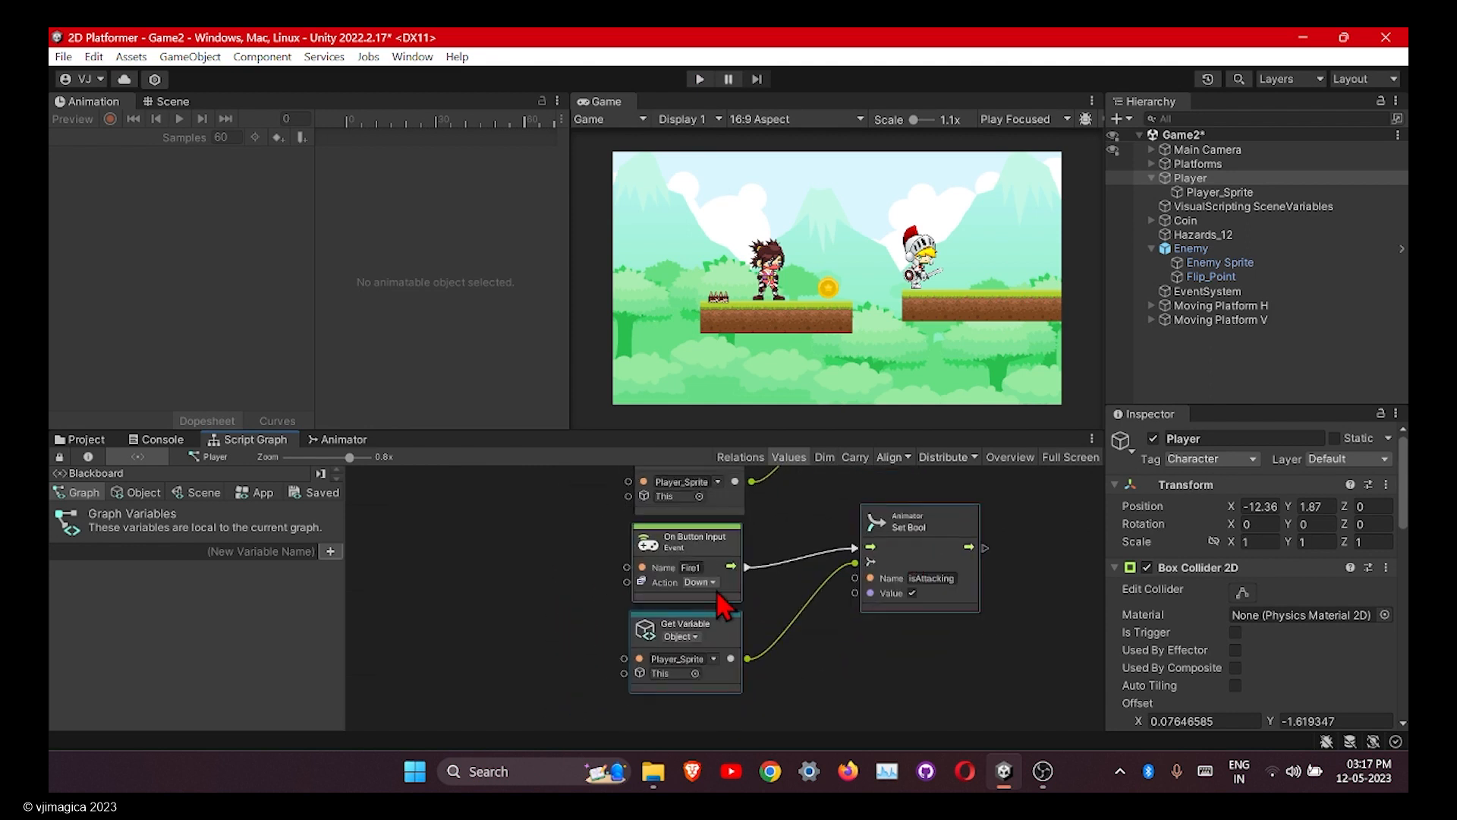
Set the duplicated Fire1 event's Action to Up and disable Value on its isAttacking Set Bool node.
scroll(707, 591, up, 1)
click(701, 583)
click(719, 649)
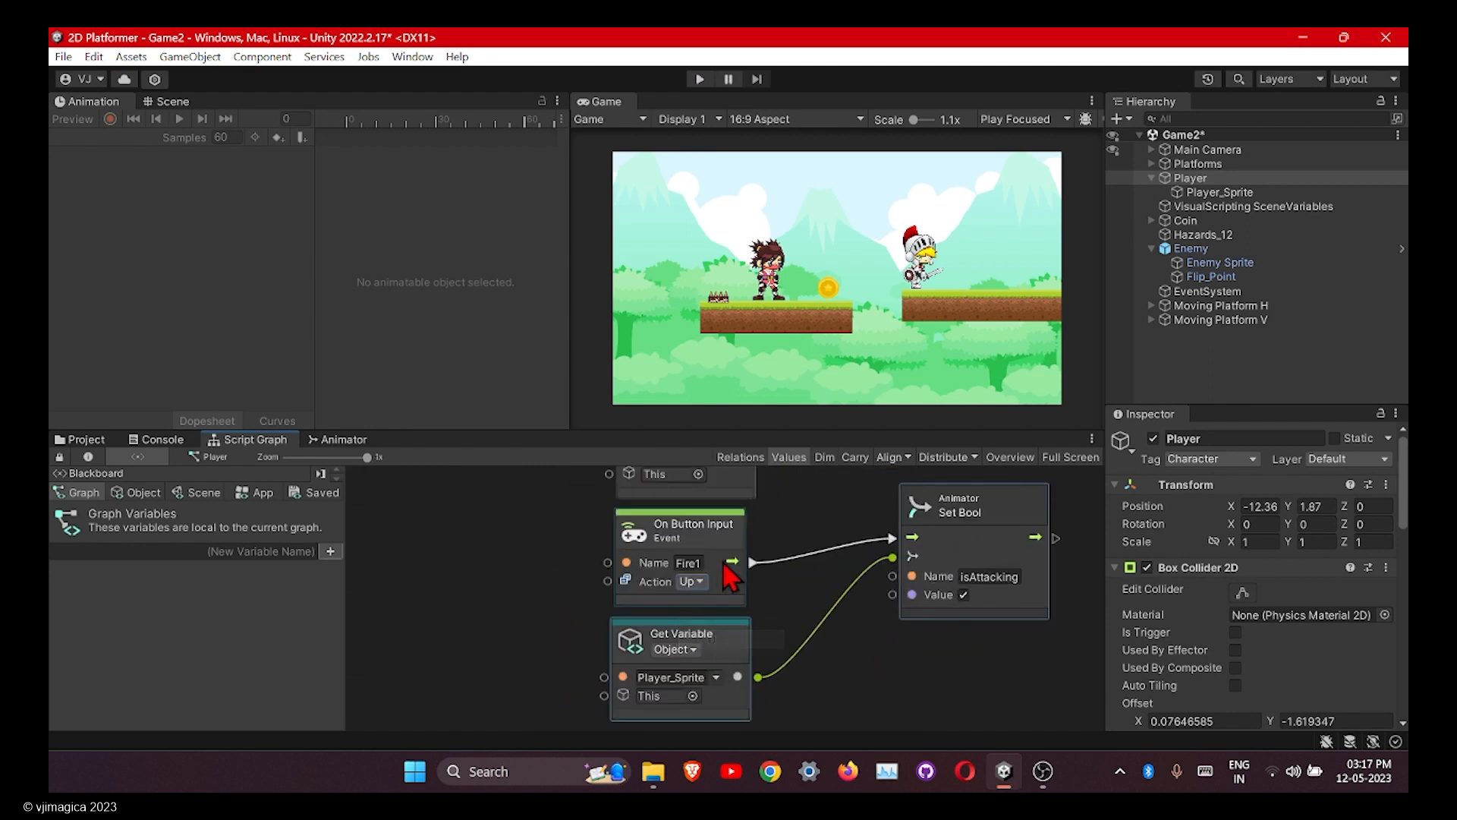
click(962, 598)
middle_drag(920, 583, 690, 707)
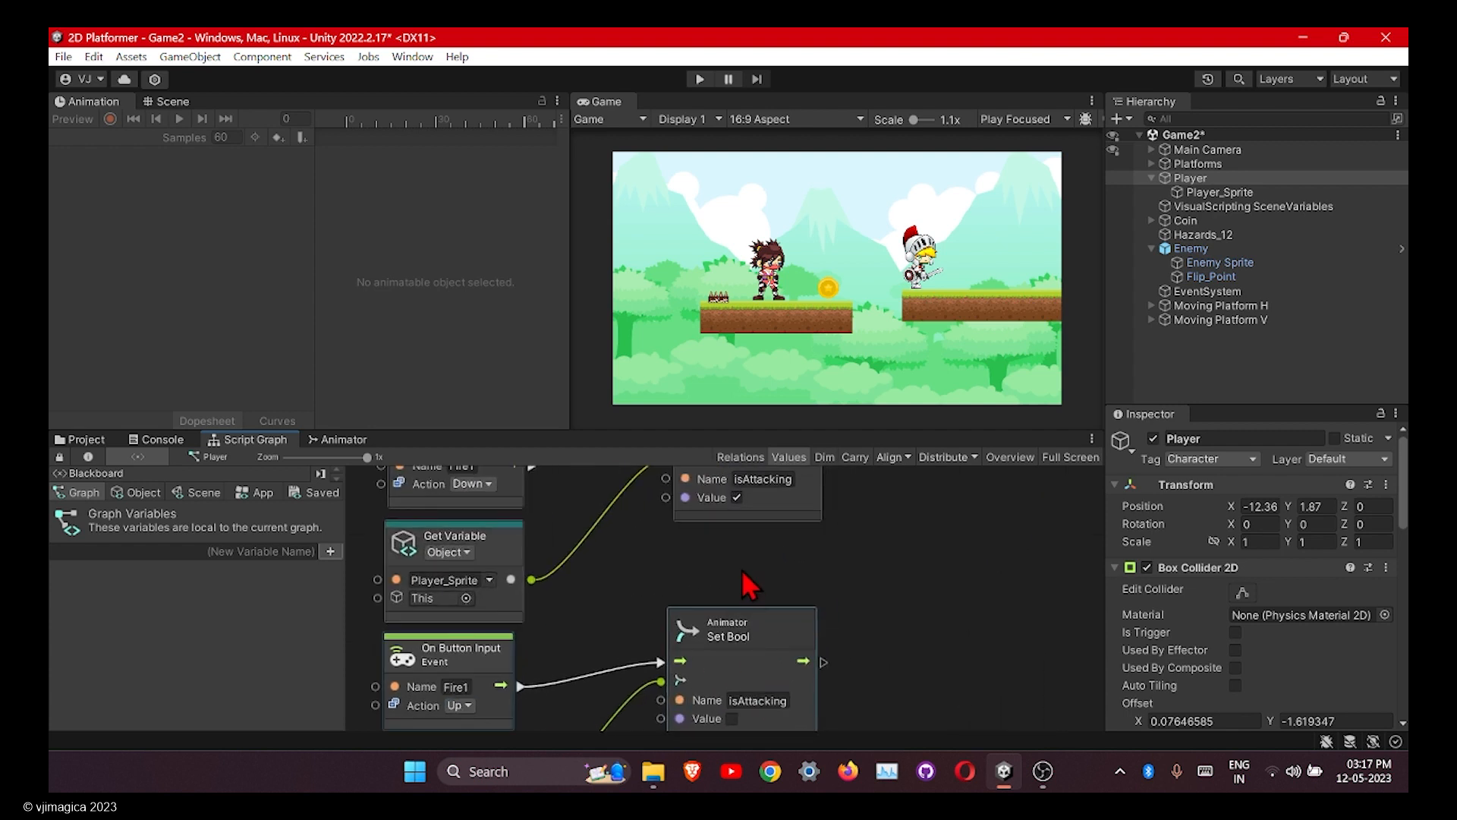
scroll(740, 569, down, 4)
middle_drag(849, 552, 701, 610)
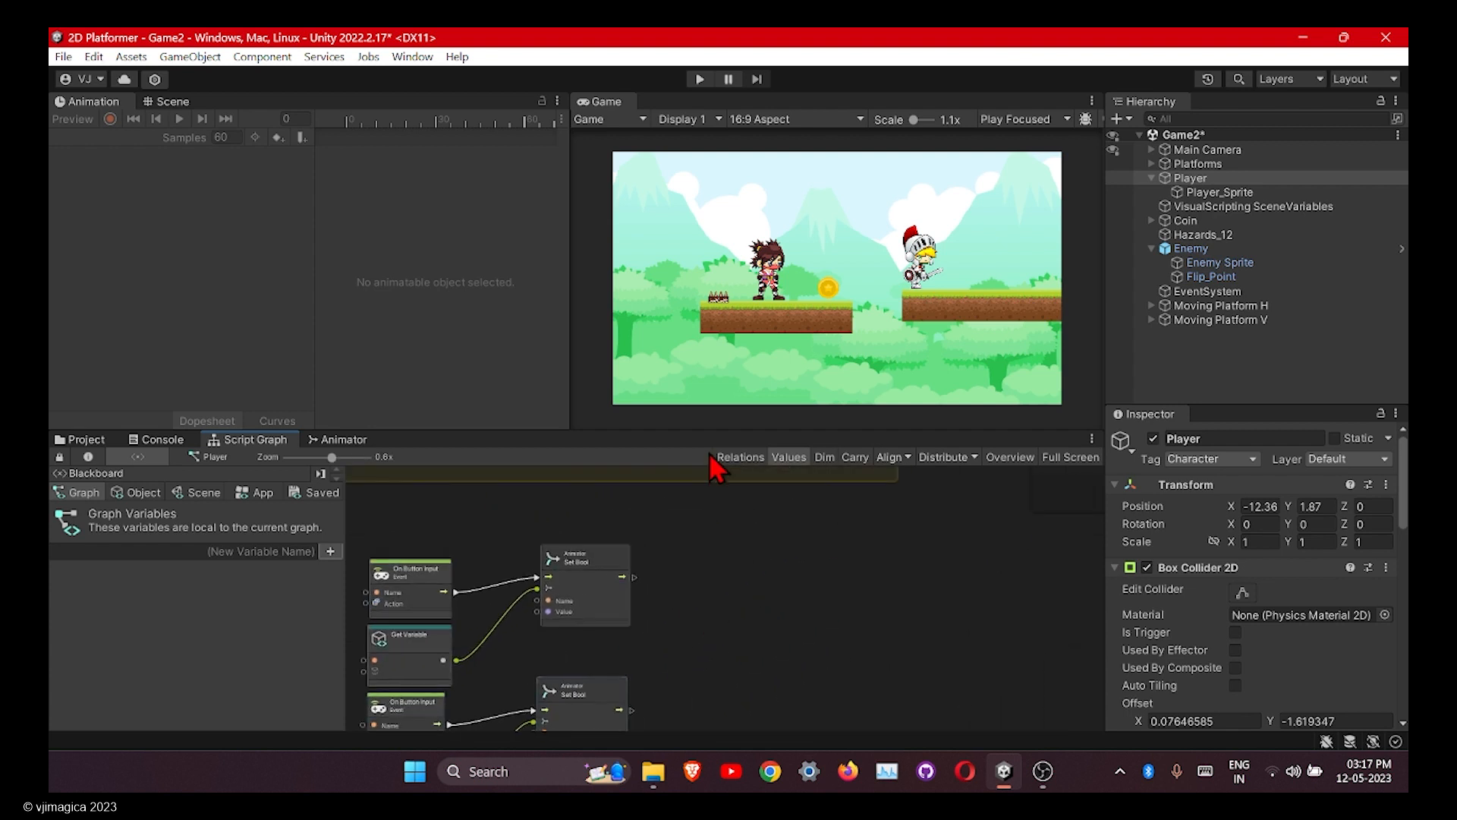
scroll(666, 597, up, 2)
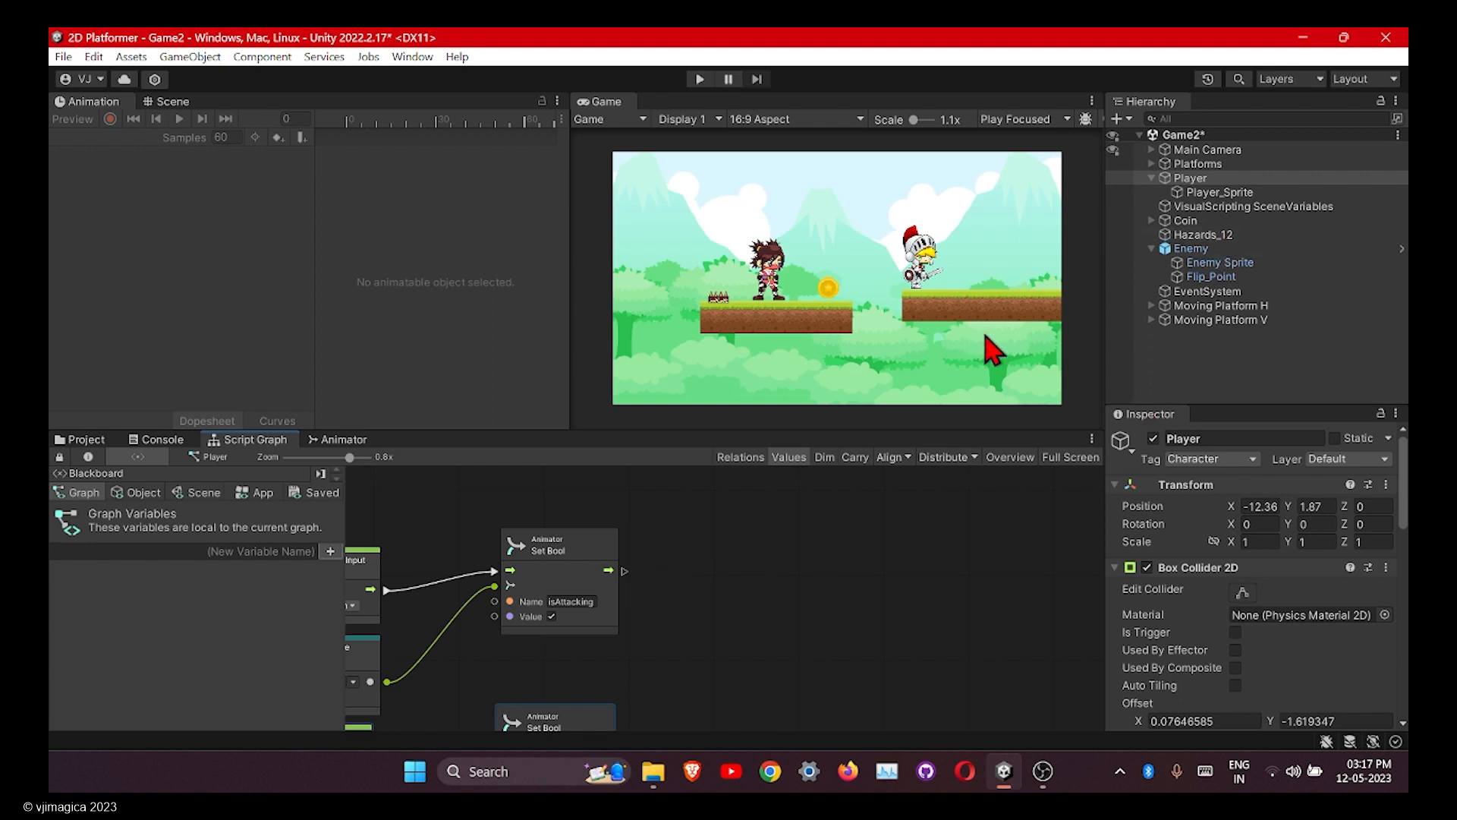
Create an empty game object named P_Attack_Point in the scene and give it a red diamond icon.
click(1200, 358)
right_click(1201, 358)
click(1260, 490)
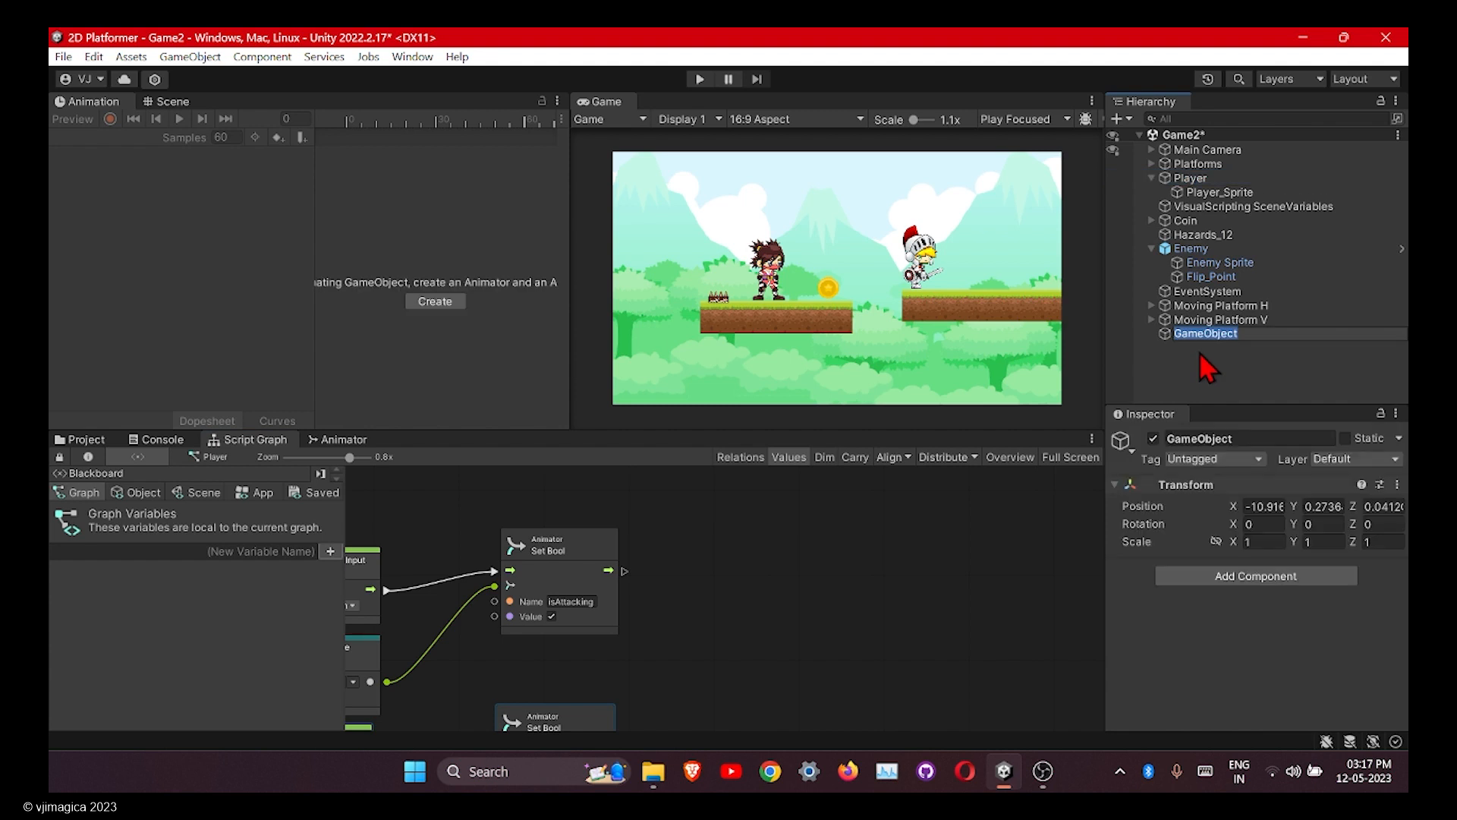
text(P_AA)
click(1208, 370)
click(1199, 335)
click(1123, 444)
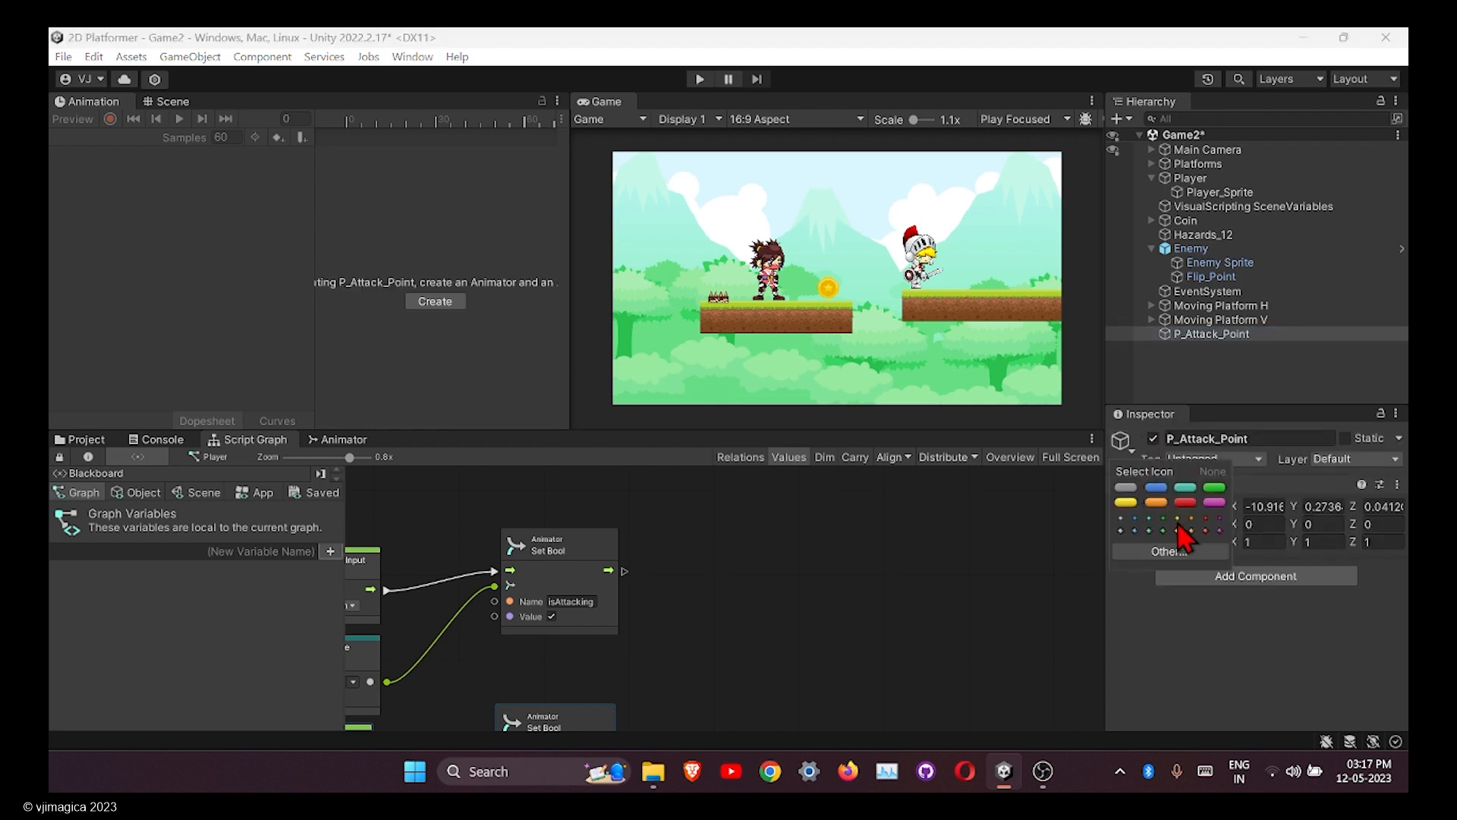
click(1217, 531)
Move P_Attack_Point just in front of the player in the scene, to about X -11.15, Y 0.08.
click(234, 199)
click(172, 102)
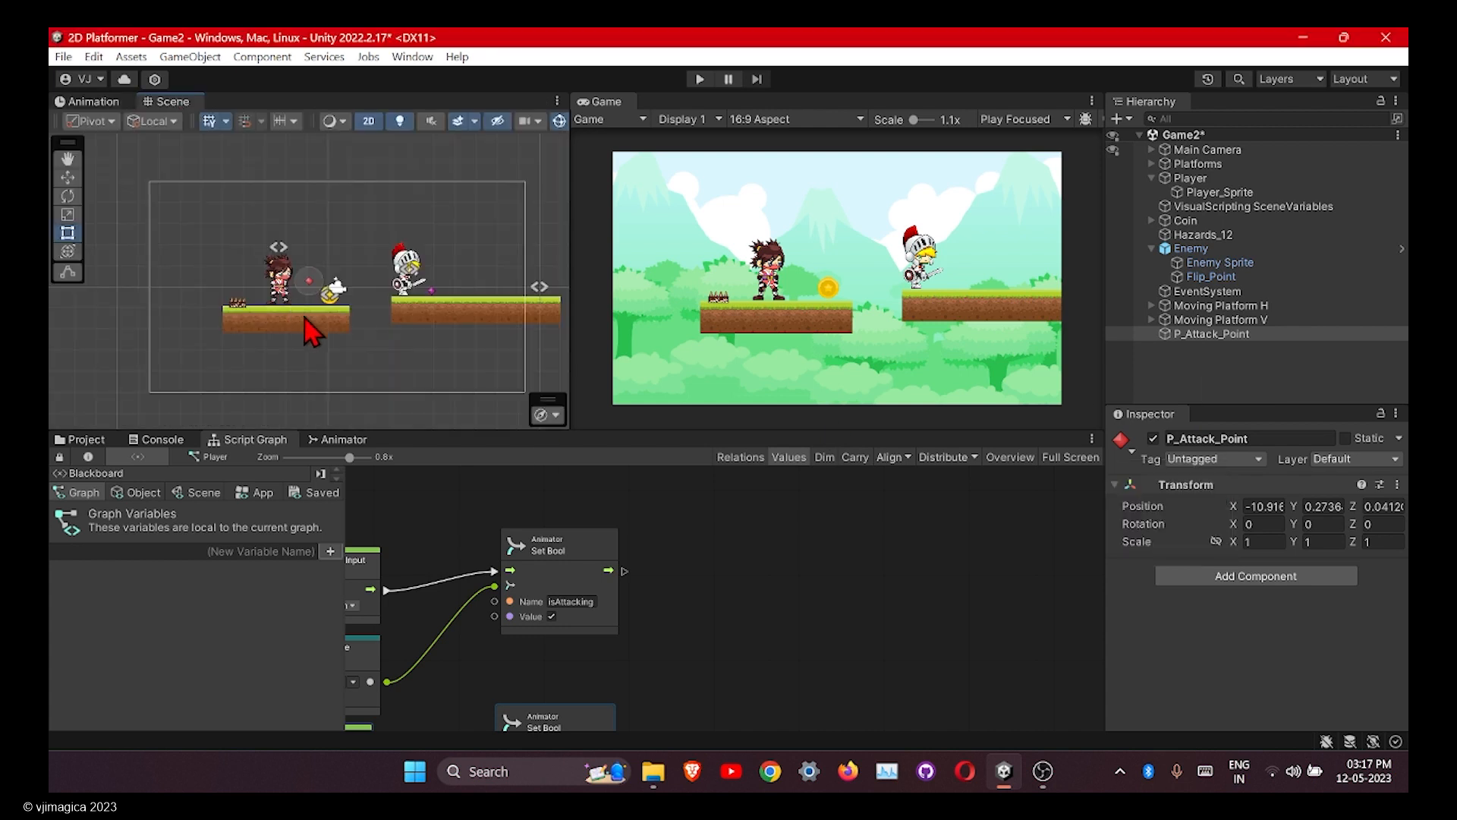
click(1195, 334)
click(67, 177)
scroll(285, 302, up, 4)
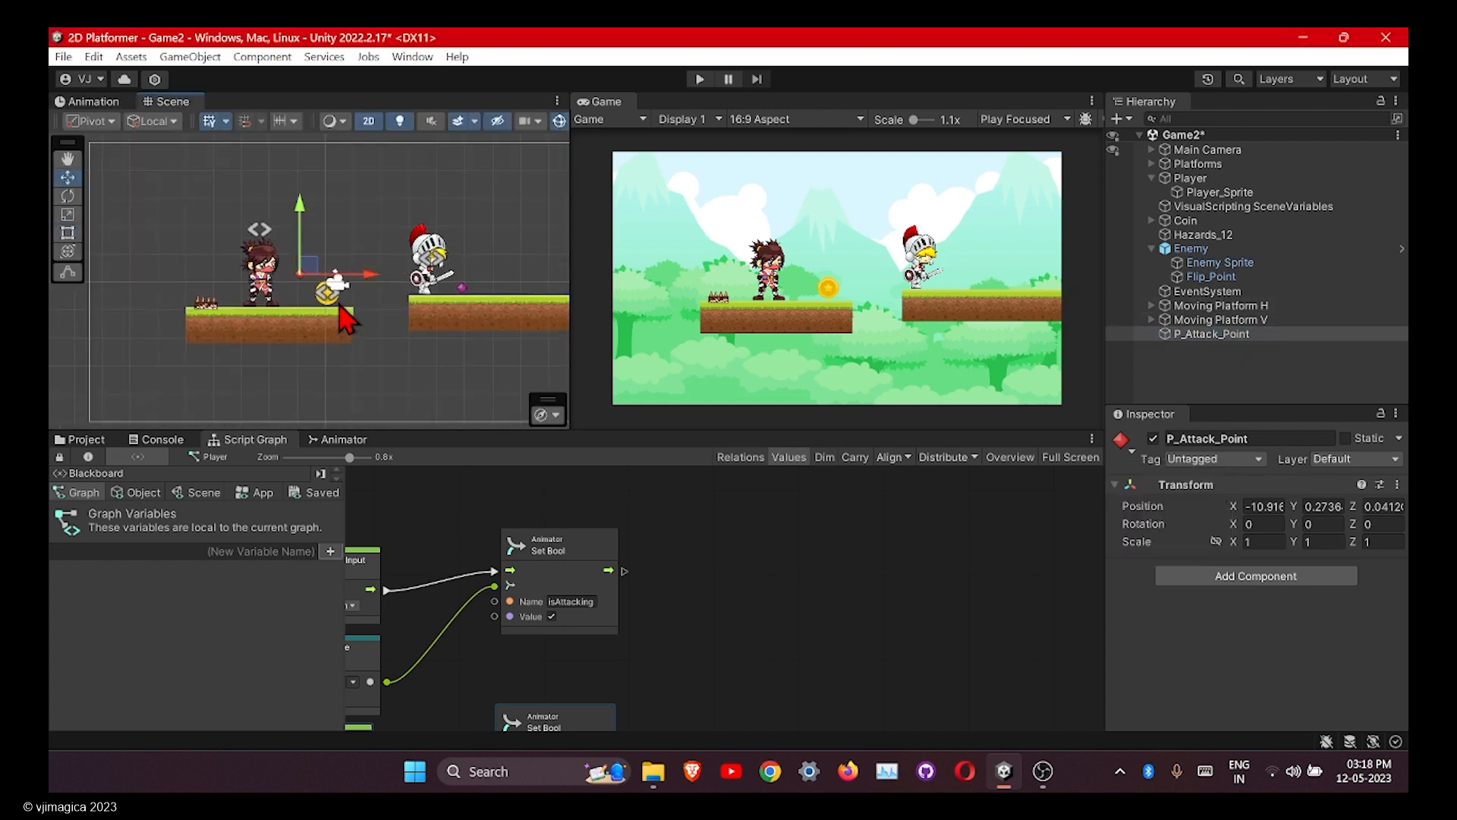
scroll(296, 290, up, 3)
drag(364, 270, 347, 270)
drag(289, 225, 301, 230)
drag(355, 283, 303, 244)
Add a Physics 2D Overlap Circle (Point, Radius, Layer Mask) node and connect the Fire1 Down Set Bool's flow output to it.
middle_drag(567, 550, 684, 534)
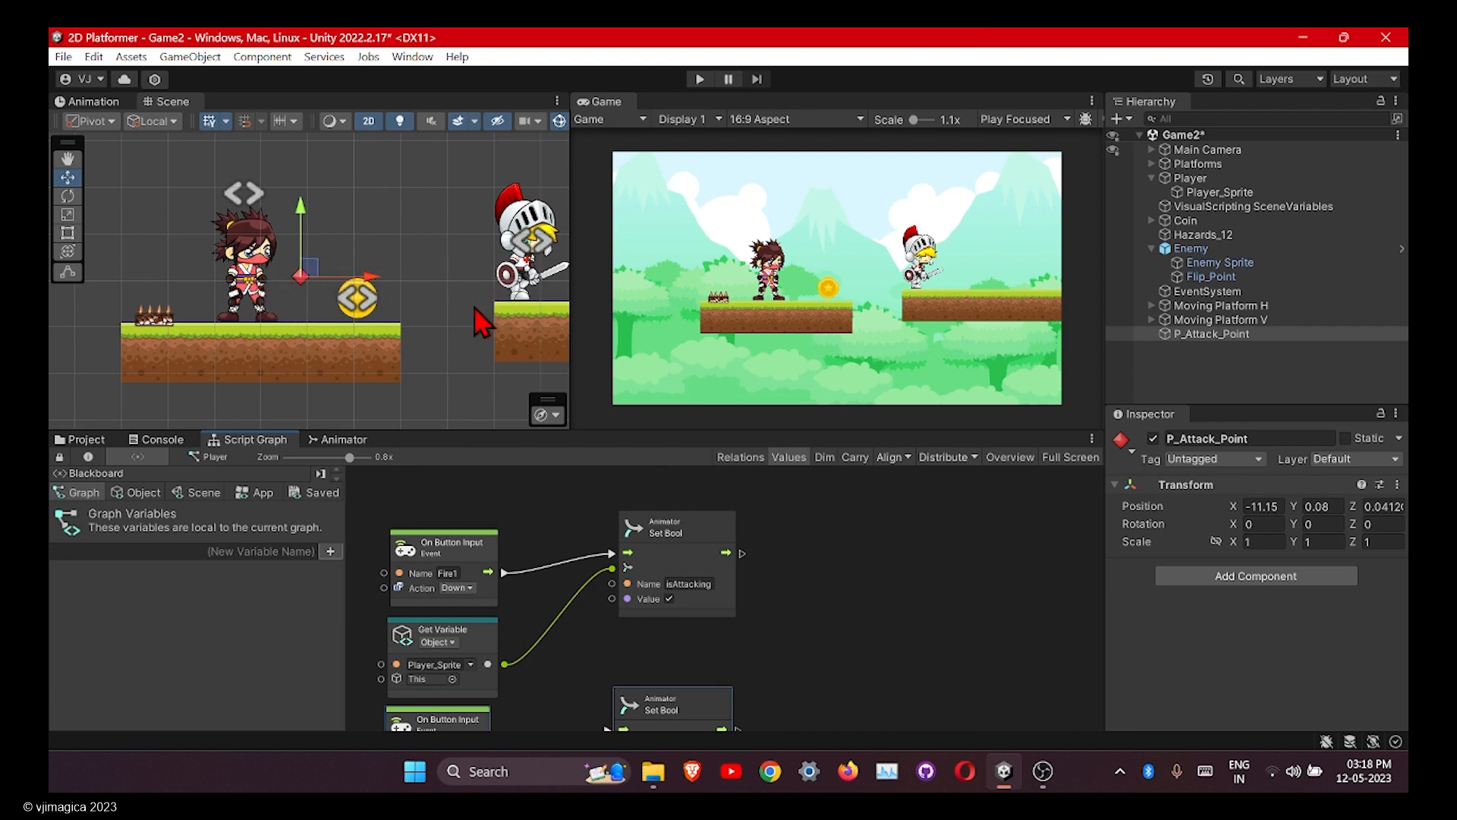
right_click(766, 560)
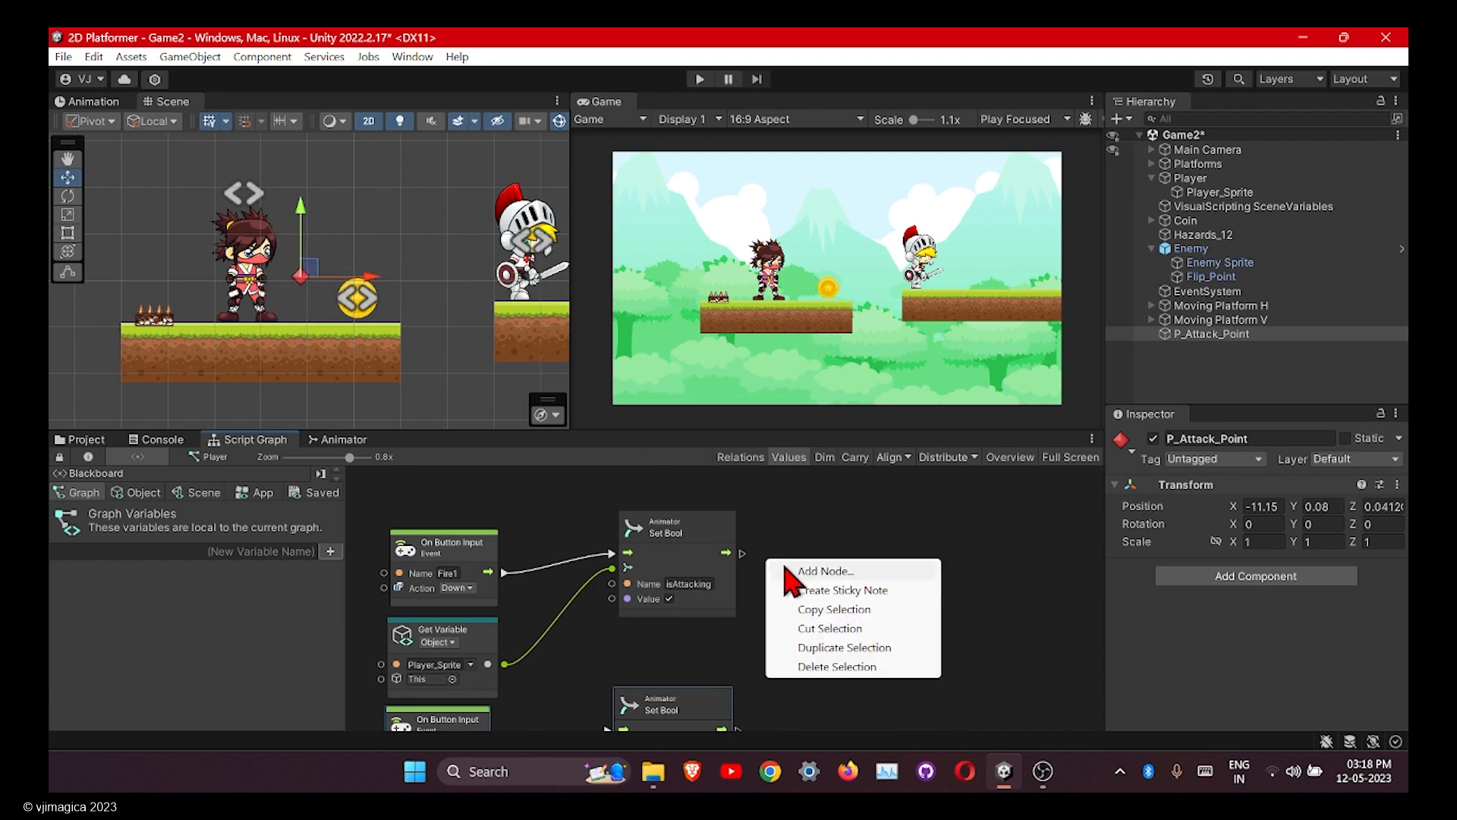
click(811, 570)
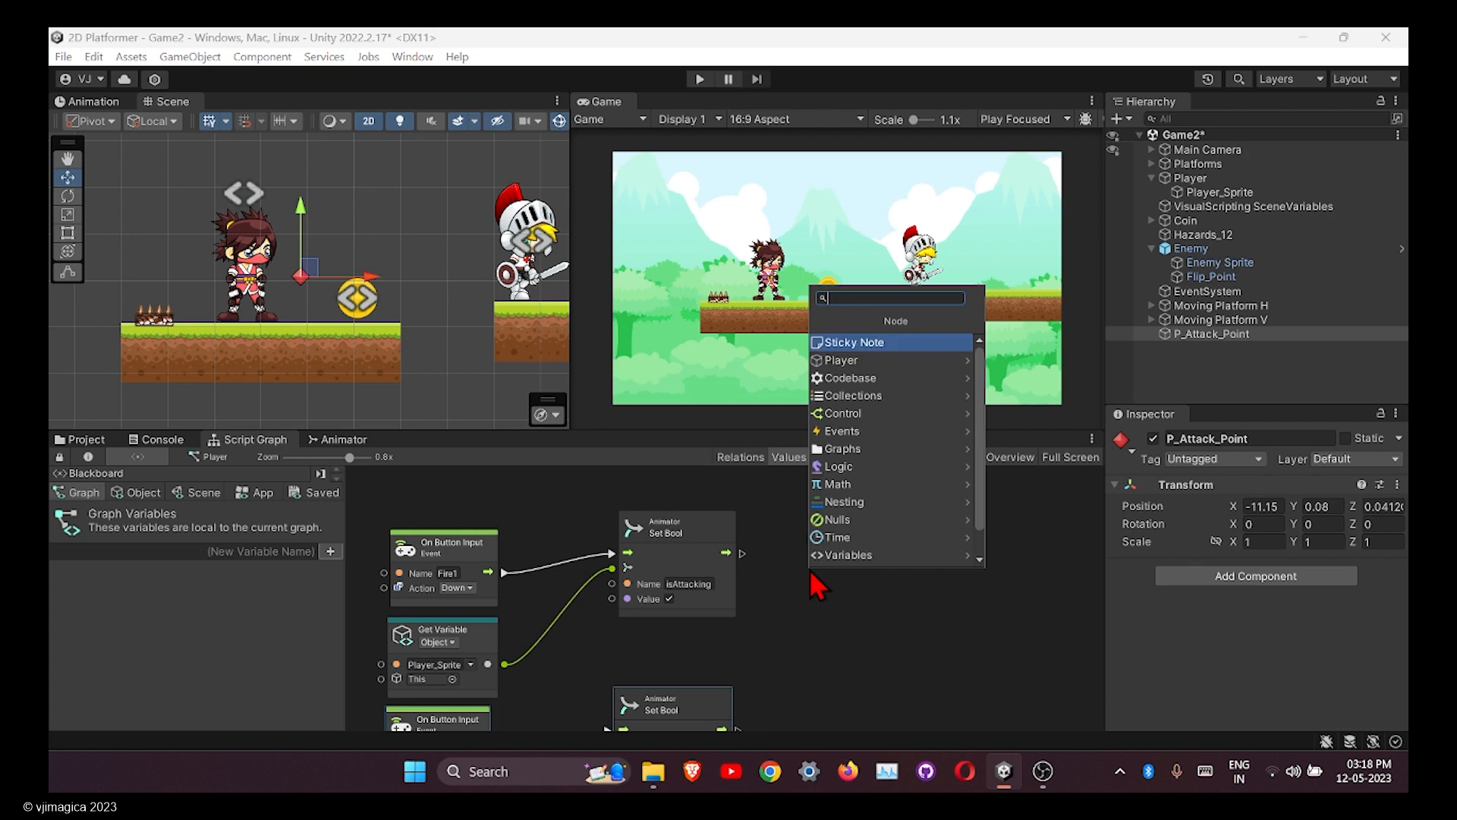
text(0verlap)
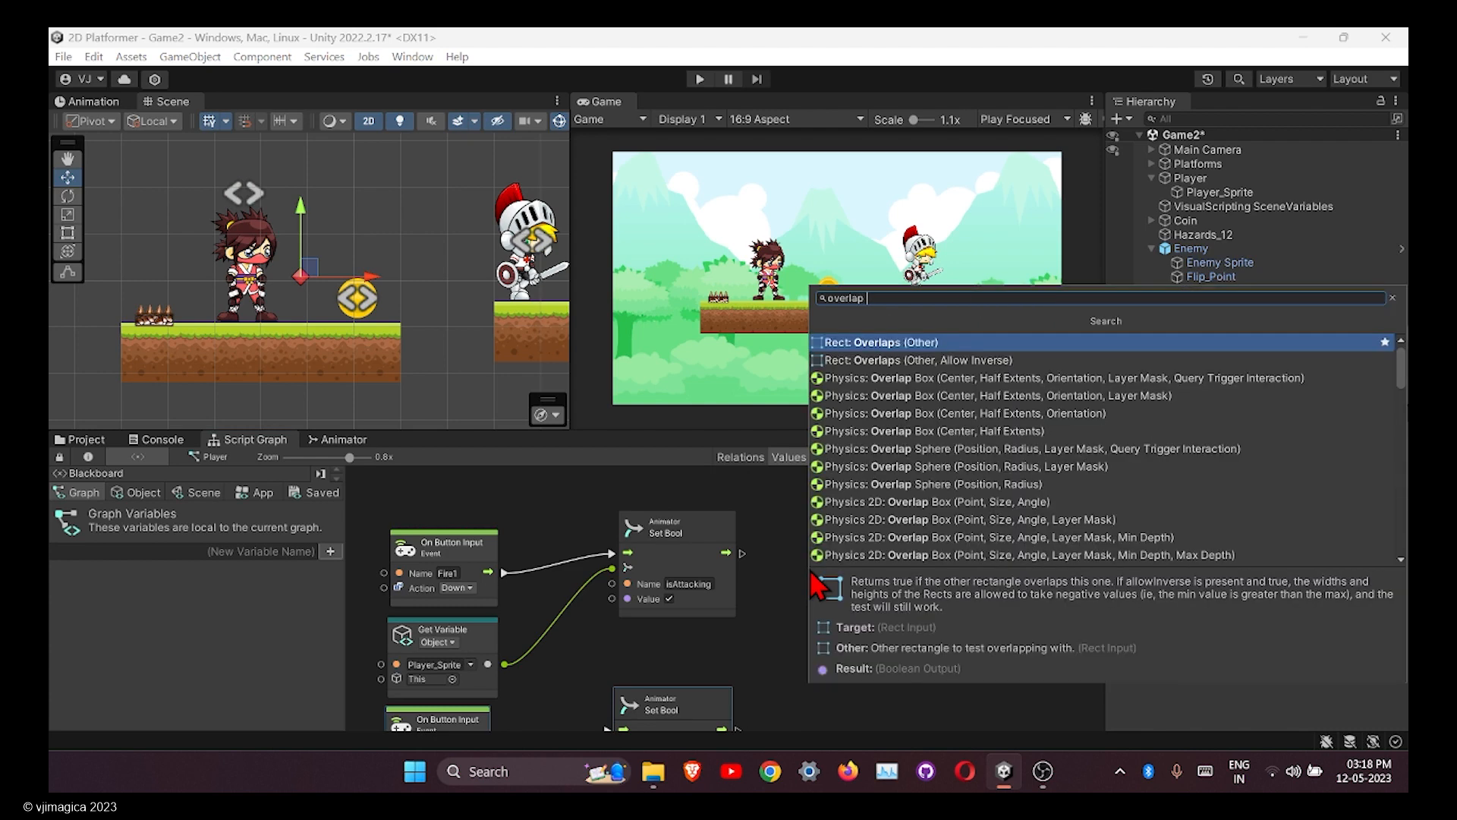
text( ci)
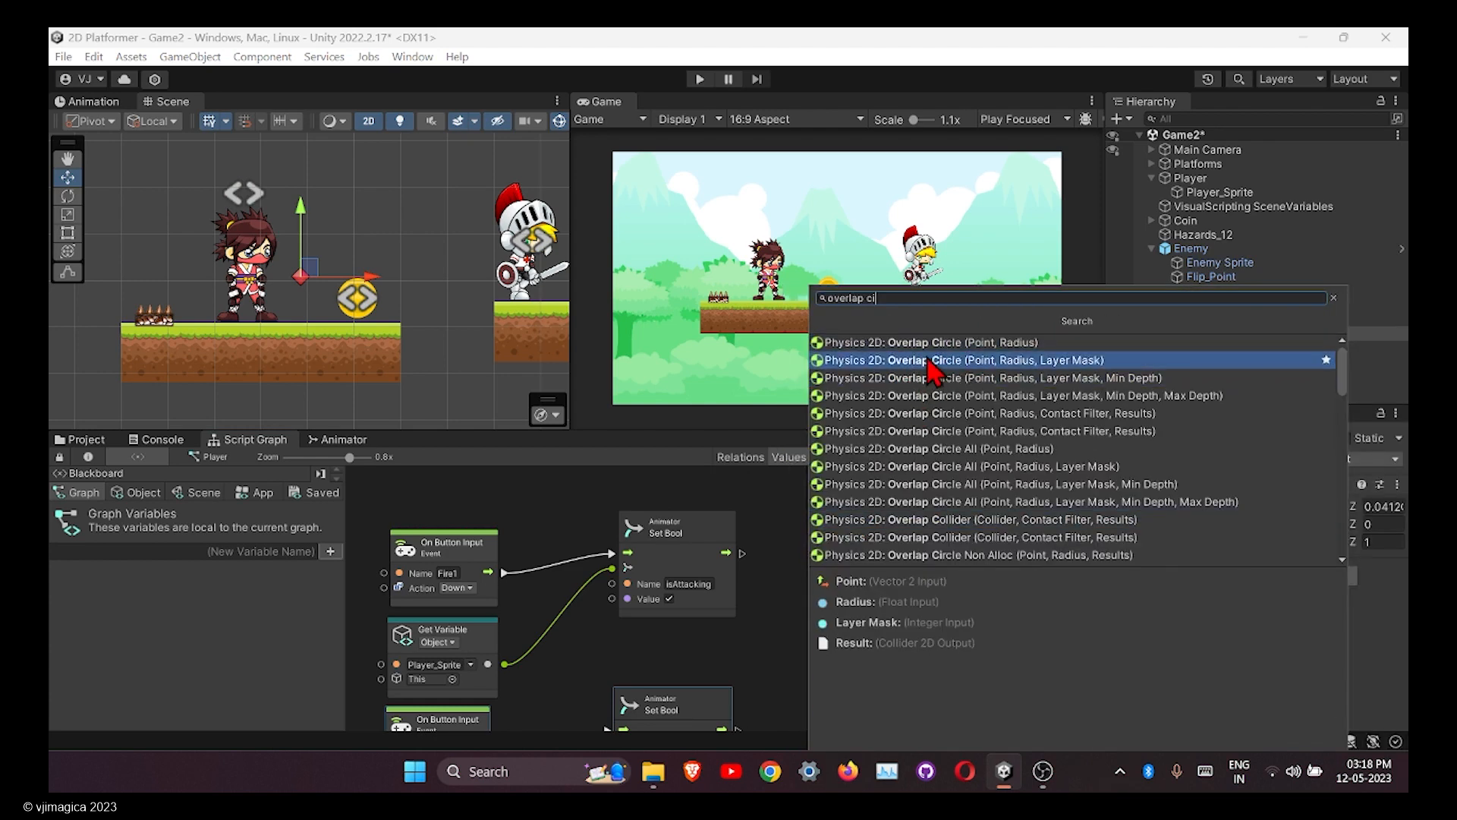
click(1071, 364)
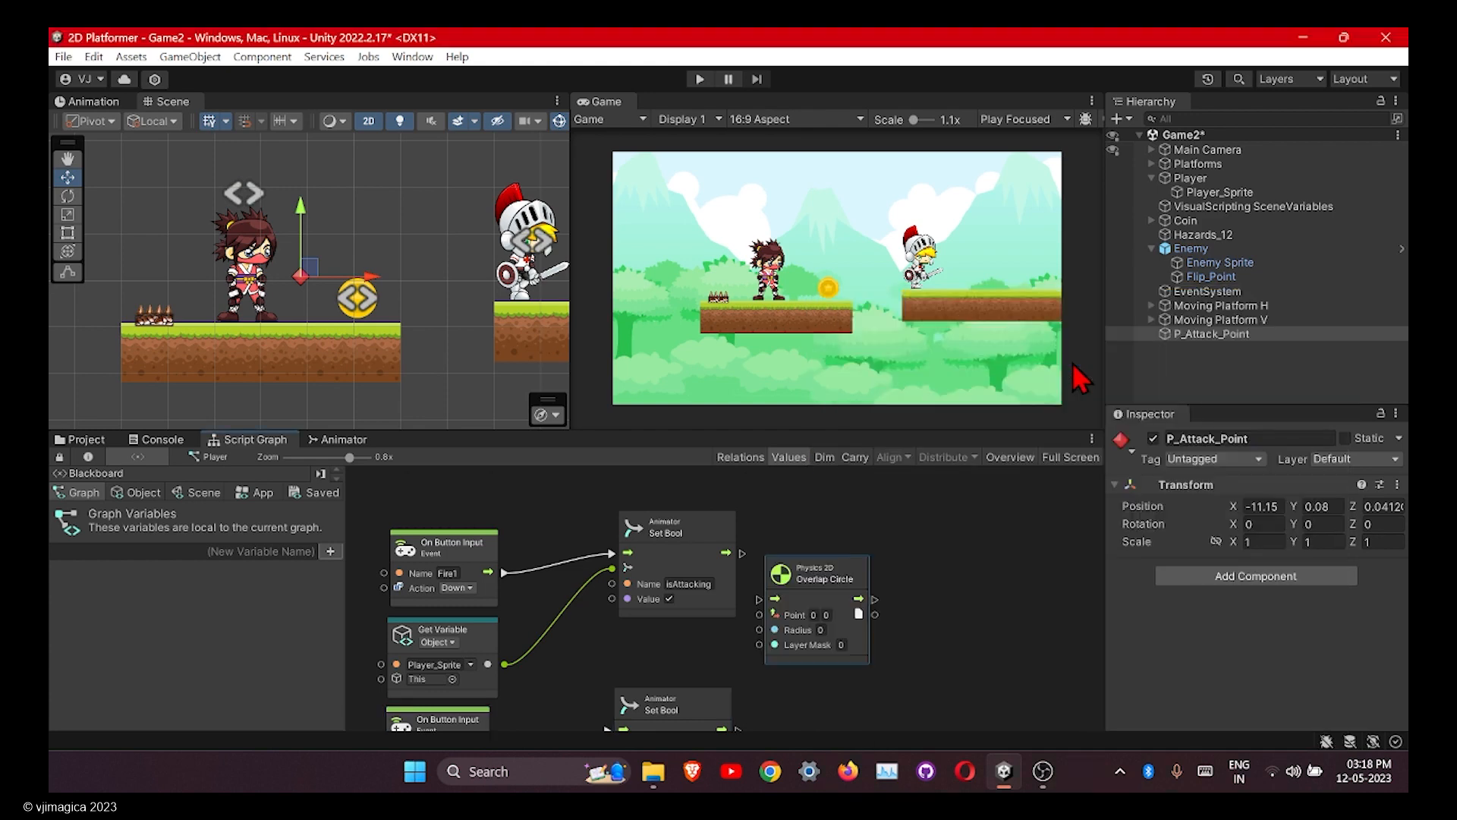
drag(831, 616, 941, 577)
drag(742, 554, 871, 561)
Move the Fire1 Up node group further down to free space and shift the Overlap Circle node slightly lower.
scroll(655, 593, down, 5)
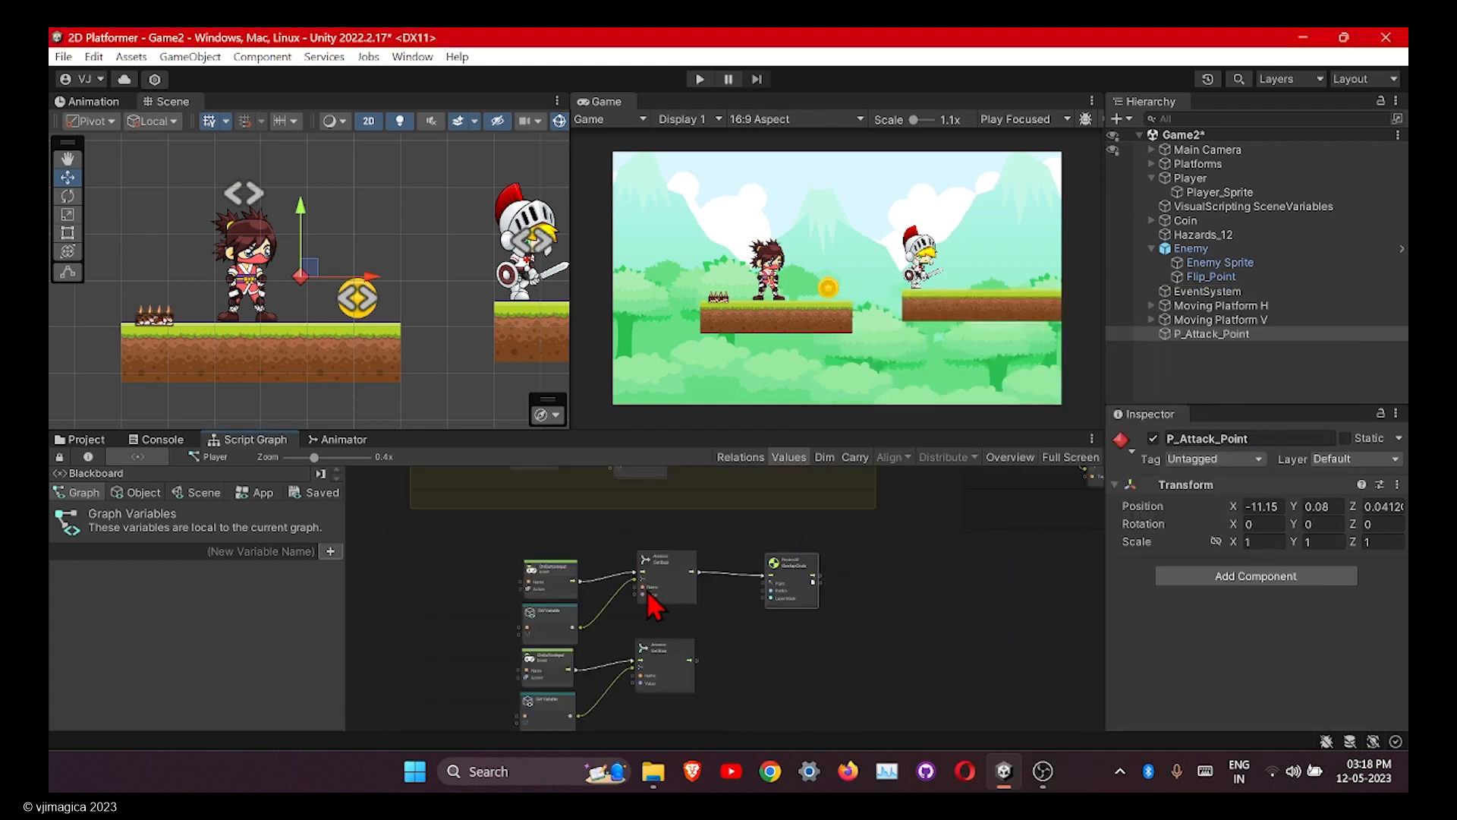
drag(491, 671, 727, 715)
drag(663, 660, 653, 709)
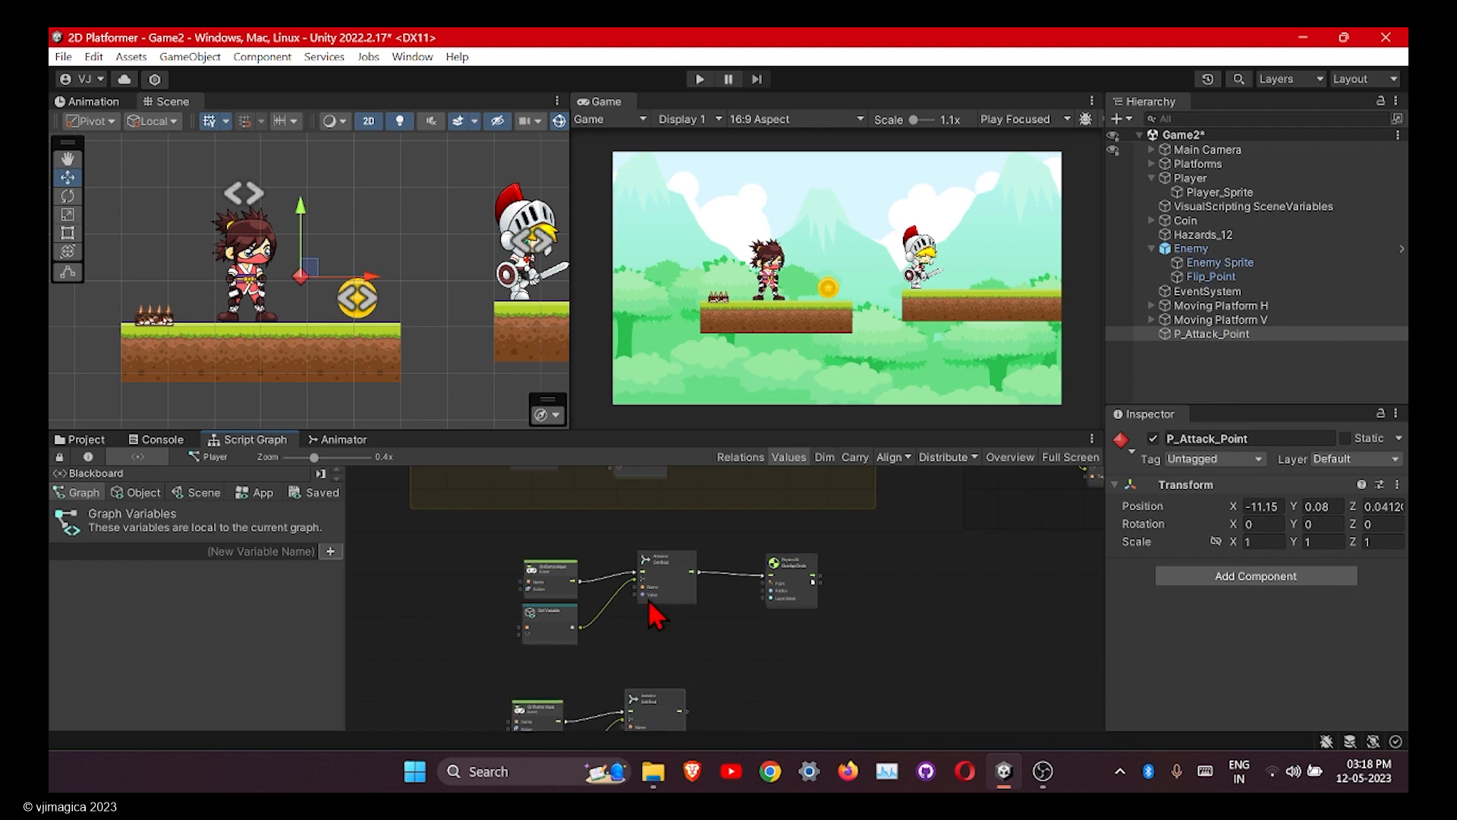
scroll(648, 599, up, 3)
scroll(630, 594, up, 1)
middle_drag(630, 594, 636, 538)
drag(903, 529, 883, 559)
scroll(849, 560, up, 2)
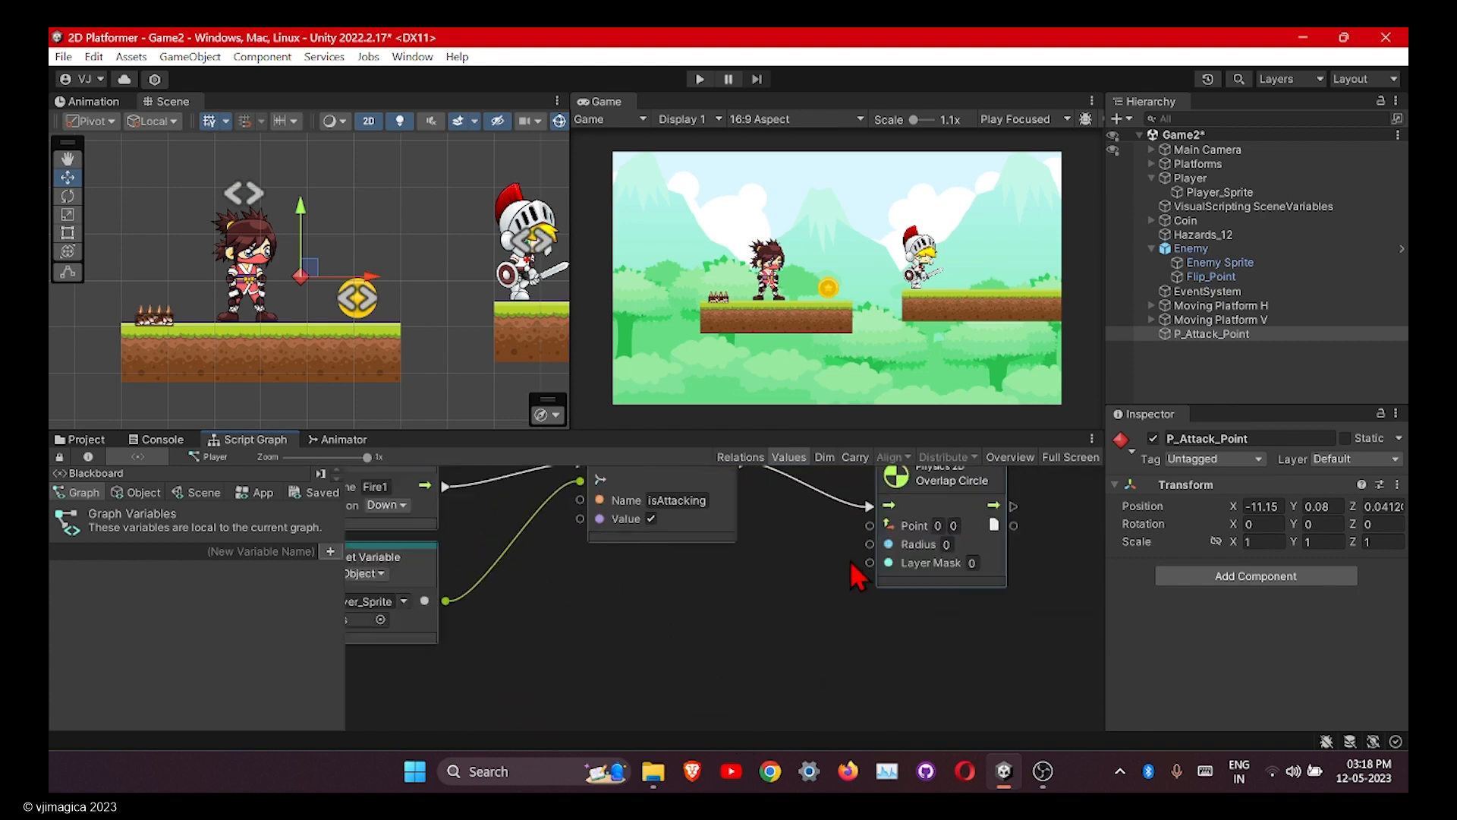
middle_drag(850, 560, 831, 564)
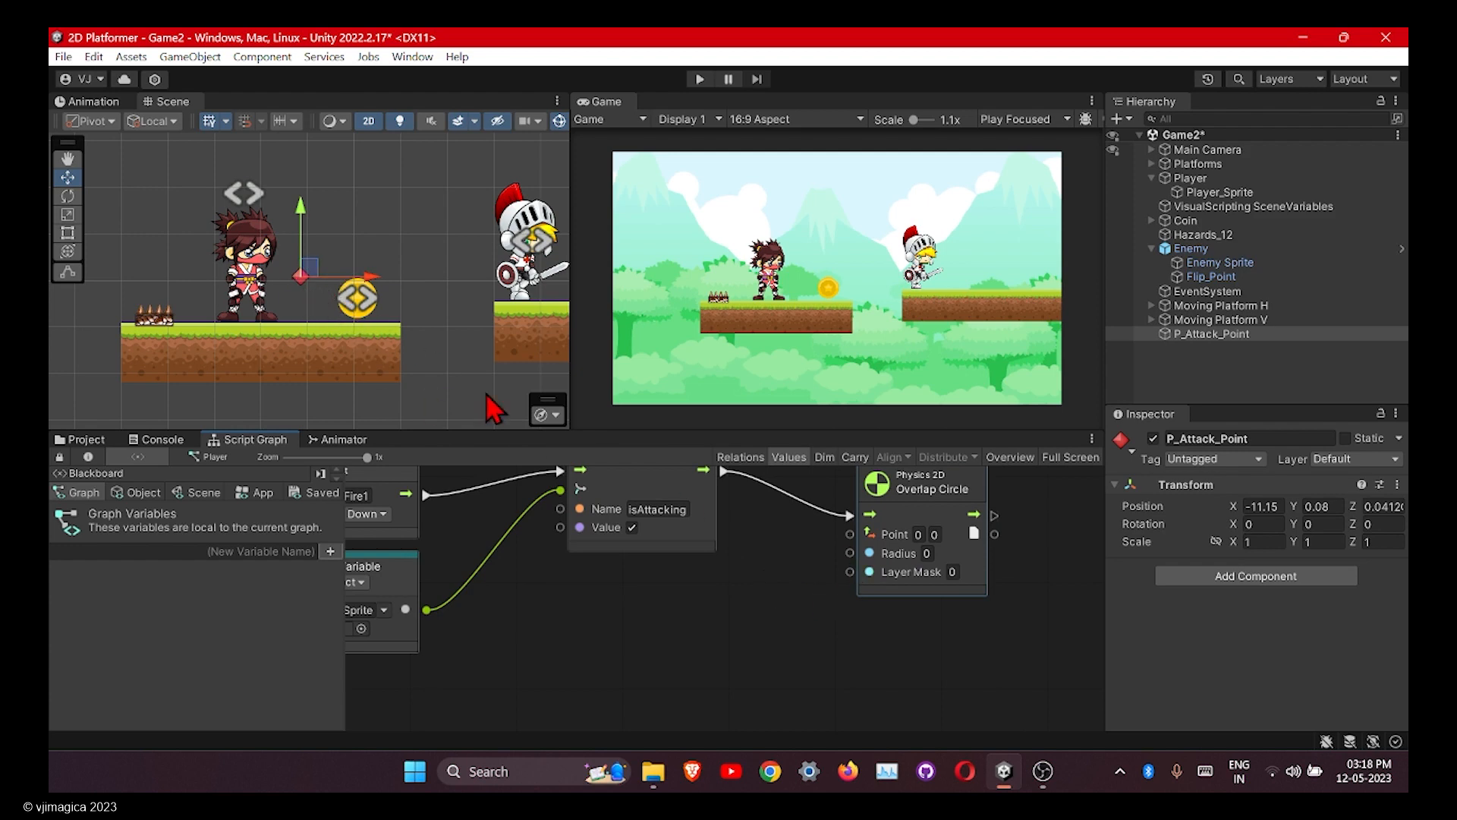
Add an object variable named P_Attack_Point to the Player's graph blackboard.
click(137, 492)
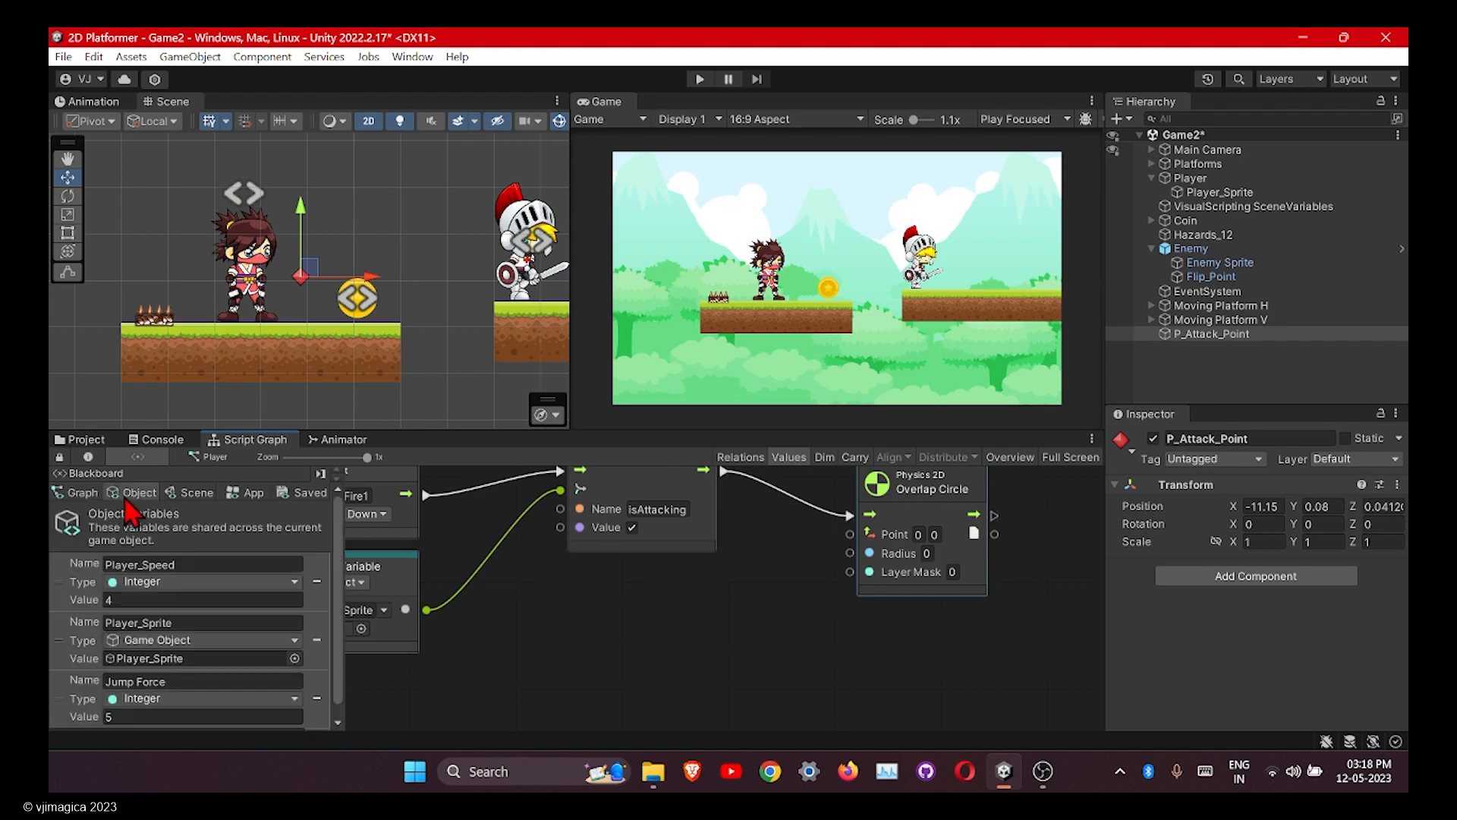
scroll(182, 683, down, 1)
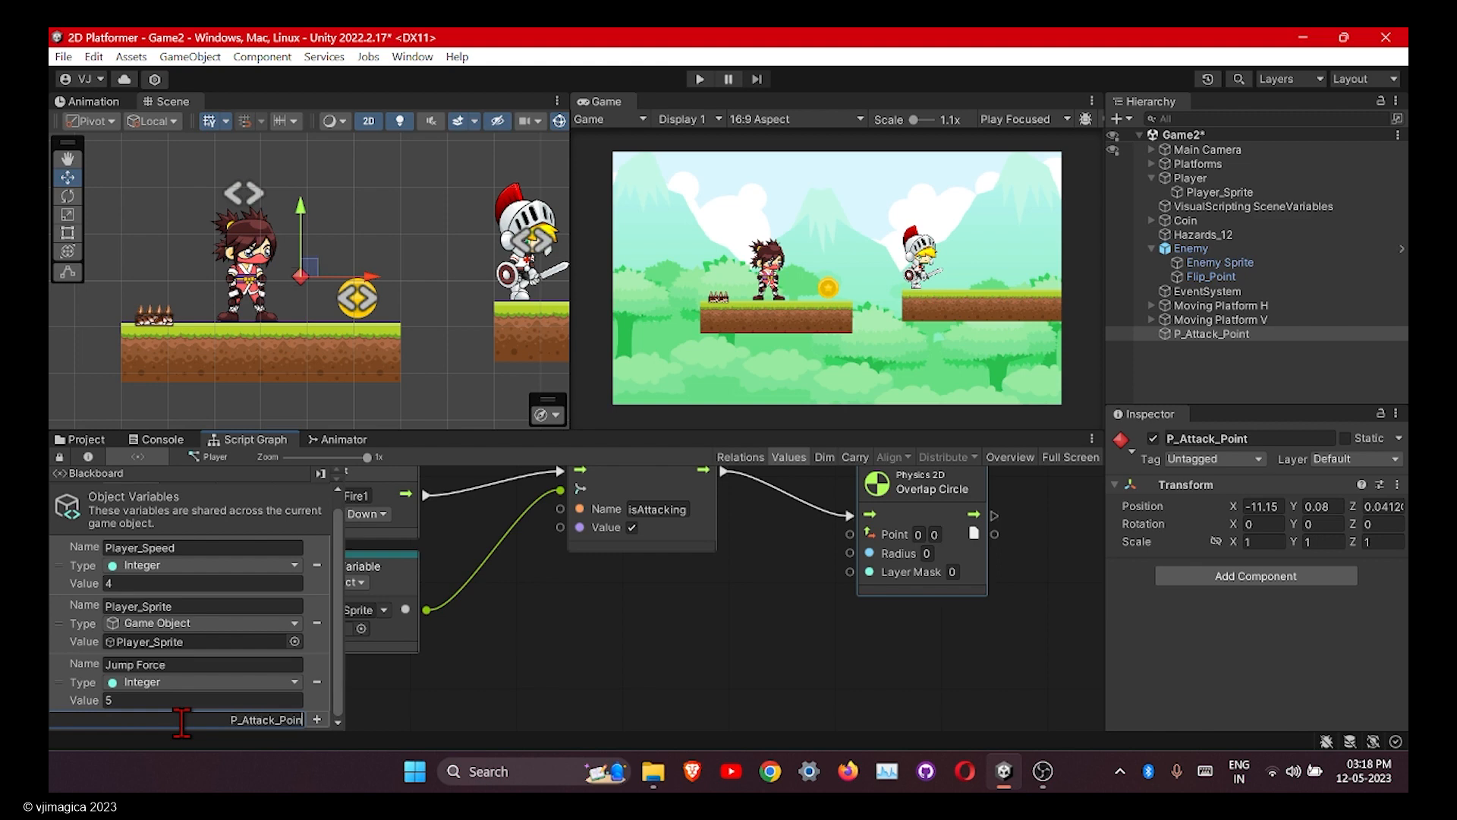
key(Return)
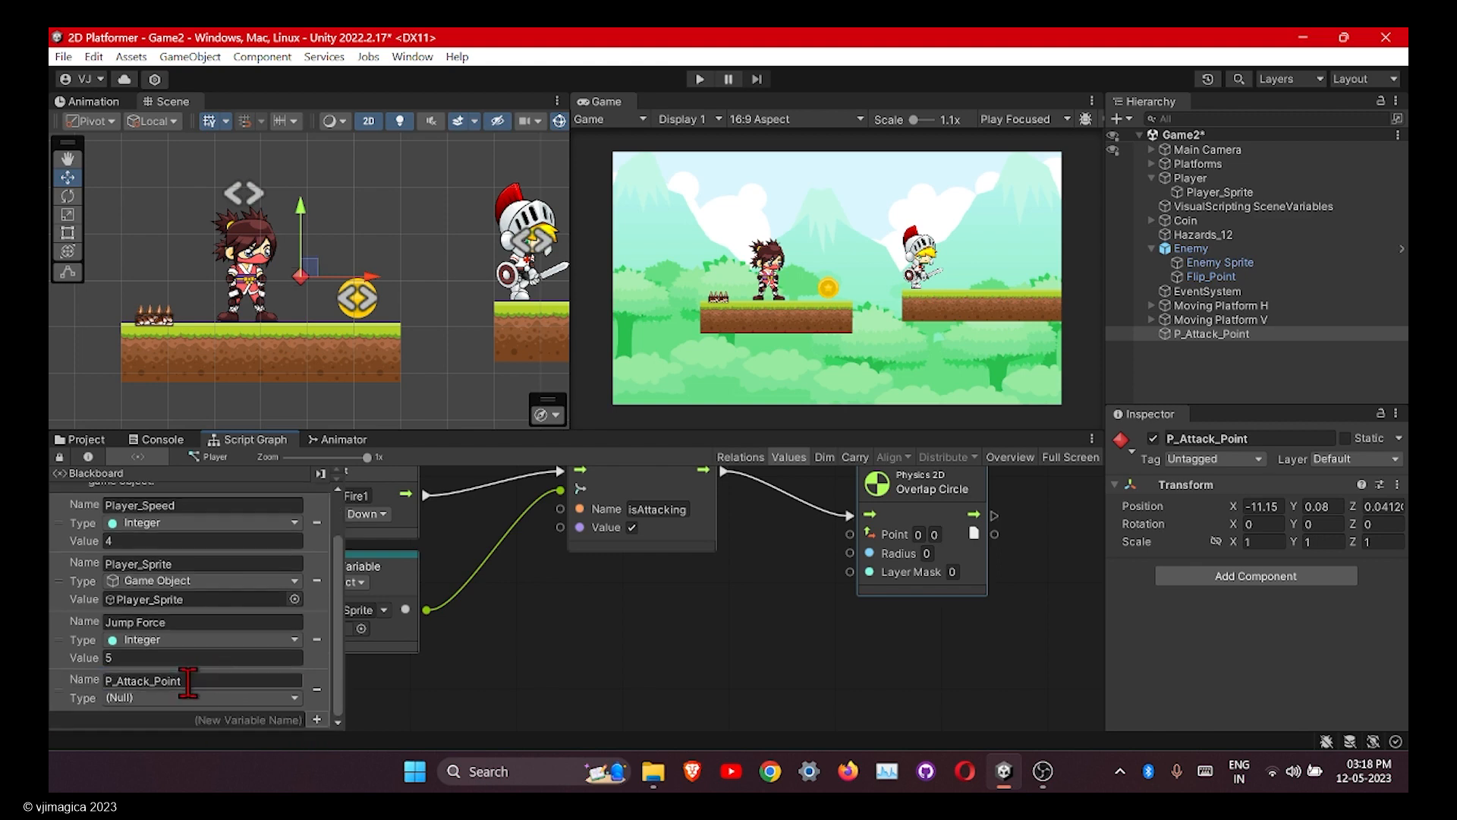
Make the P_Attack_Point variable a Game Object holding the P_Attack_Point object, and parent that object under Player in the hierarchy.
click(182, 697)
click(179, 555)
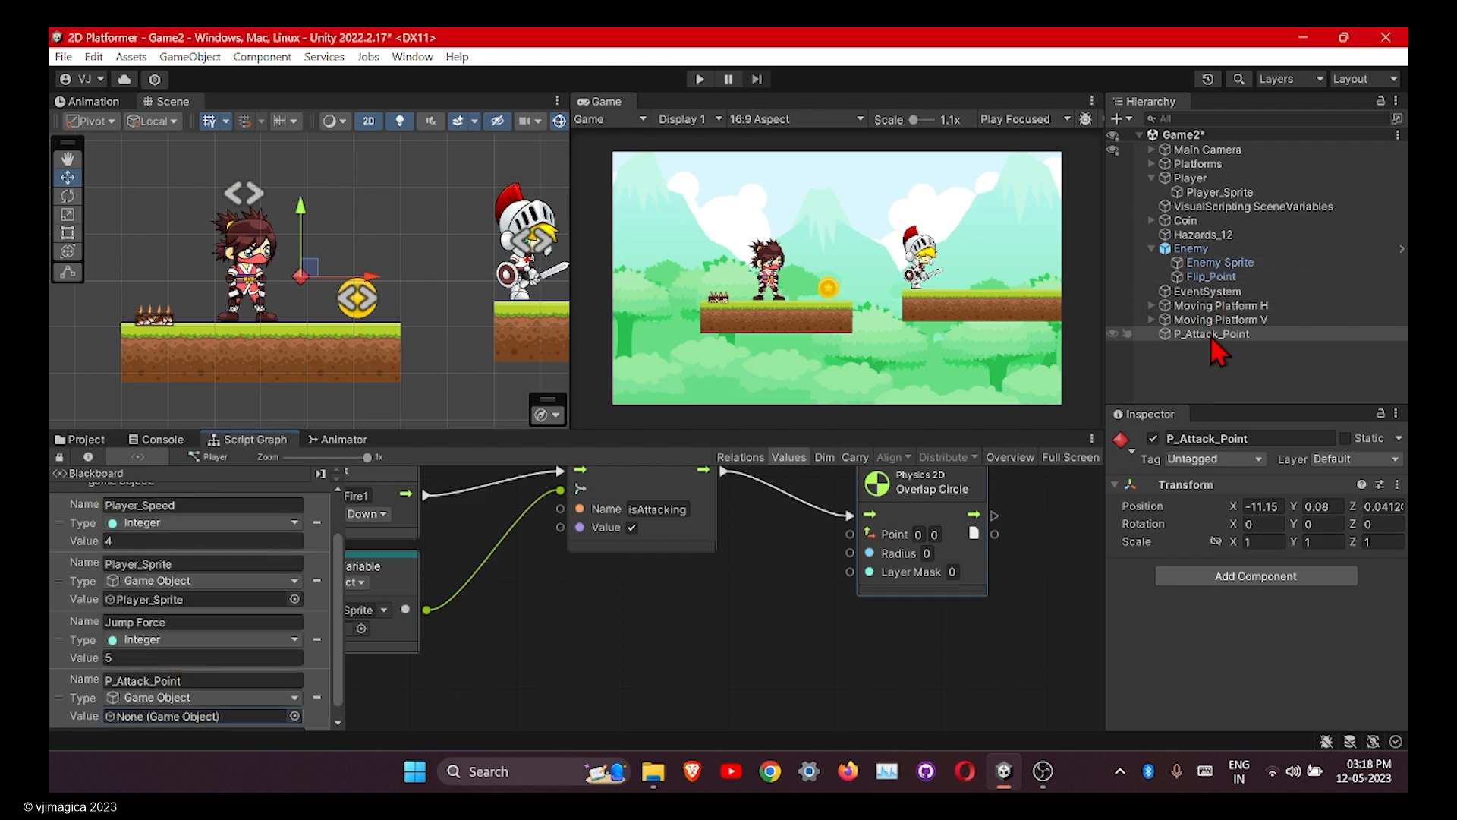
drag(1212, 334, 147, 714)
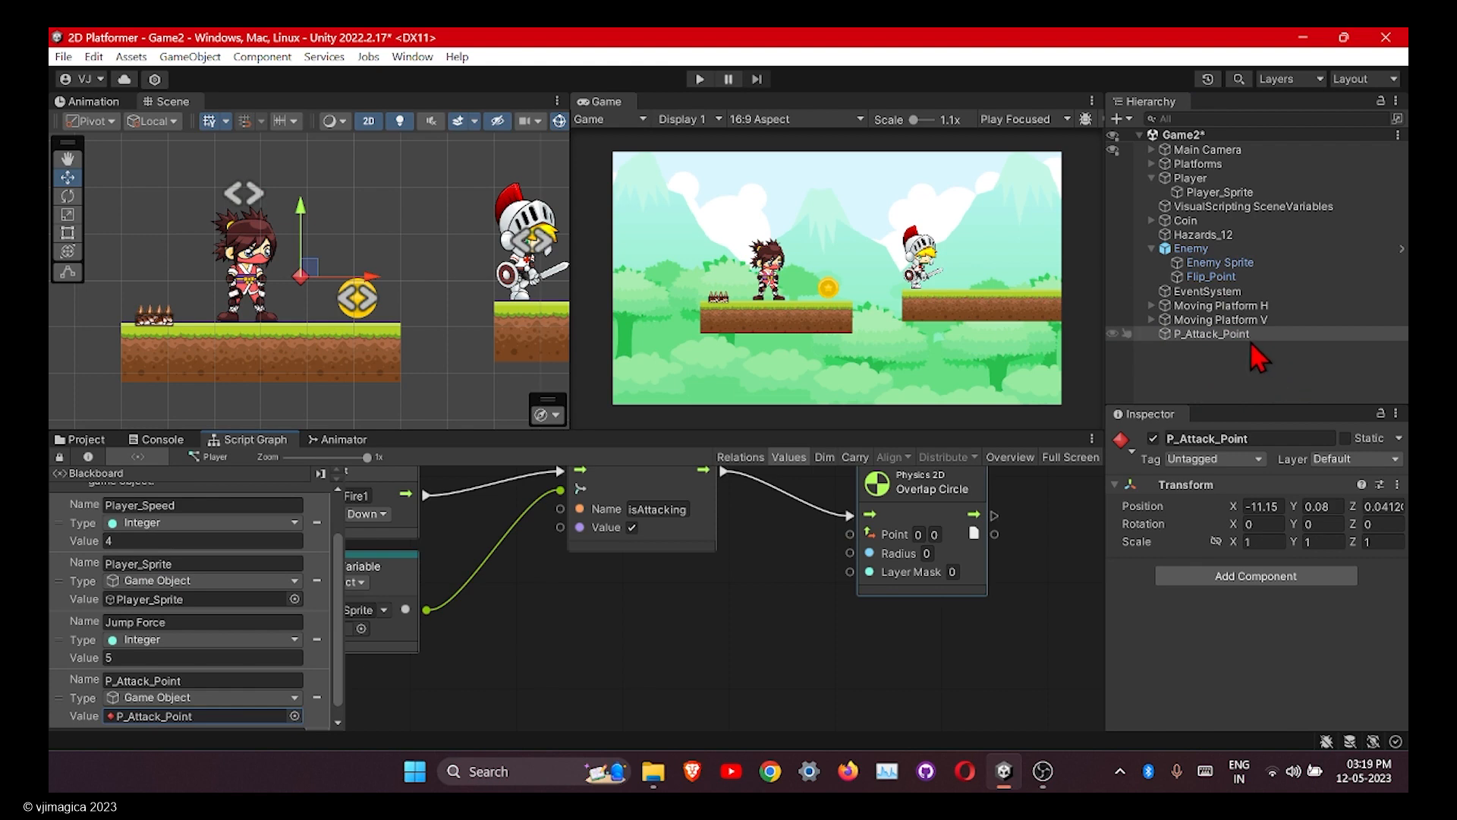
drag(1250, 340, 1218, 185)
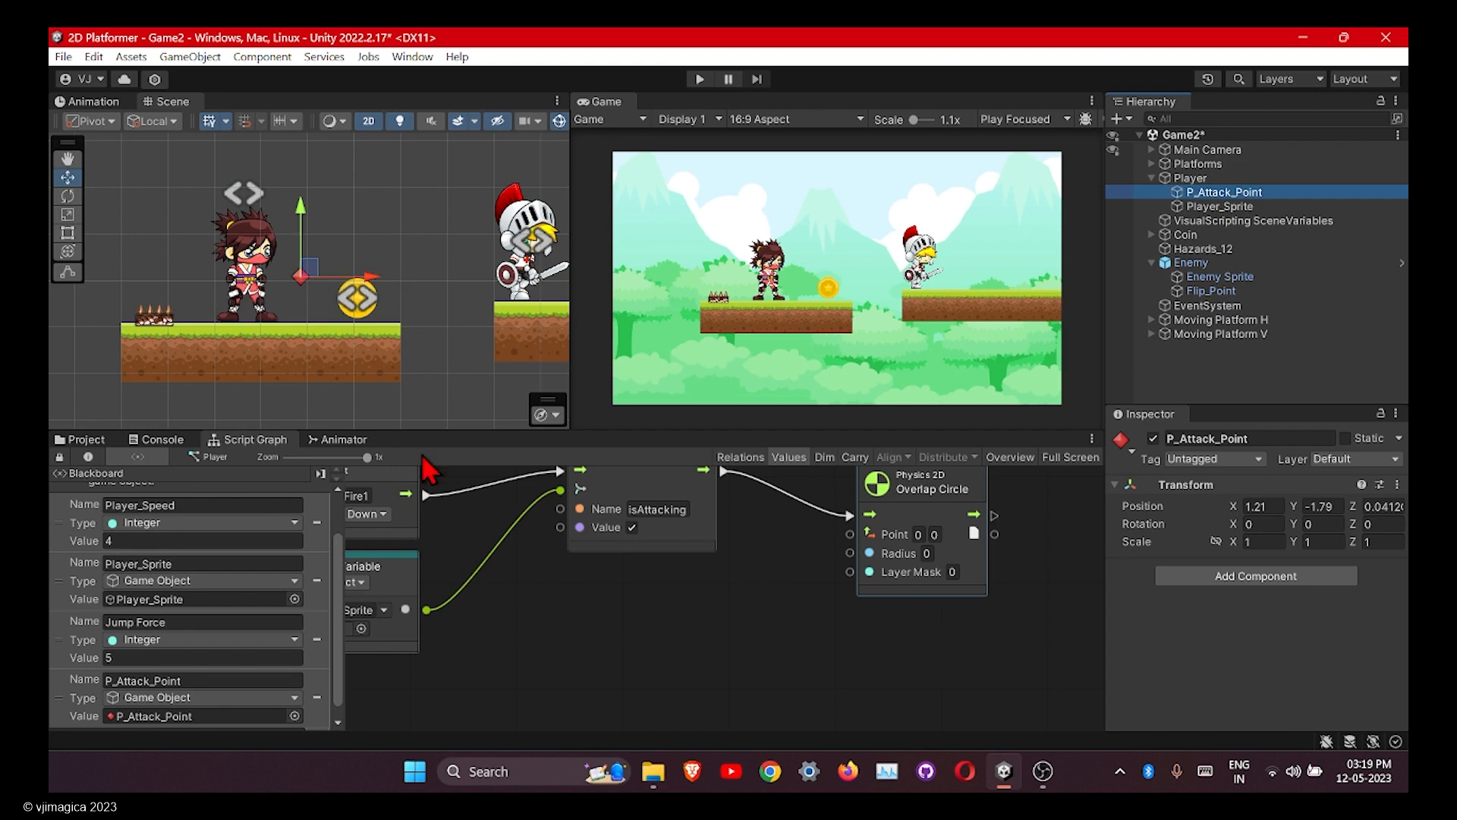
Add a Get Variable node for the P_Attack_Point object variable below the existing Player_Sprite Get Variable node.
drag(81, 700, 531, 611)
middle_drag(683, 624, 846, 520)
drag(748, 554, 559, 608)
Add a Transform Get Position node and feed the P_Attack_Point Get Variable output into it.
right_click(707, 585)
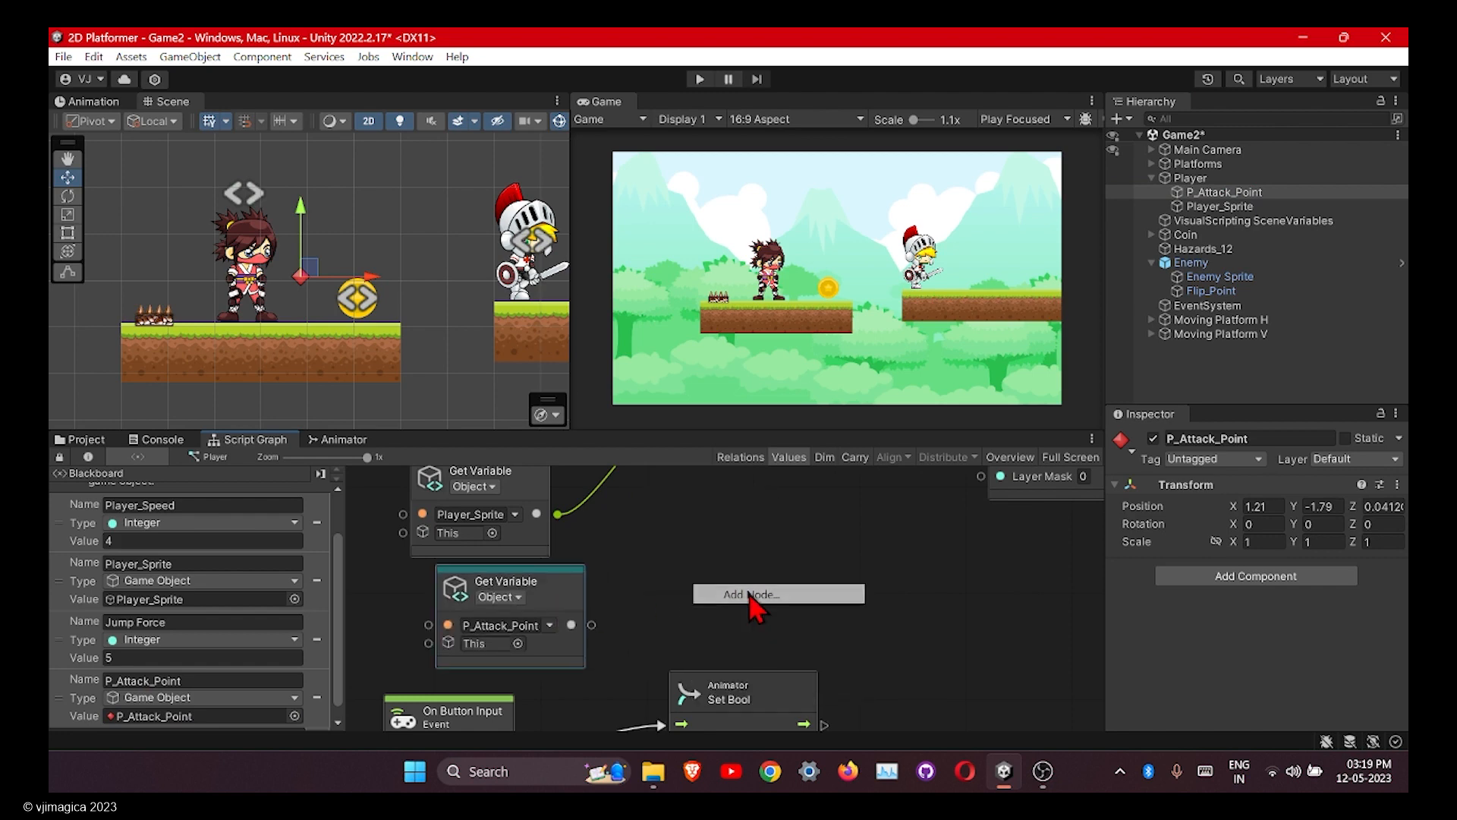
click(748, 594)
text(get p)
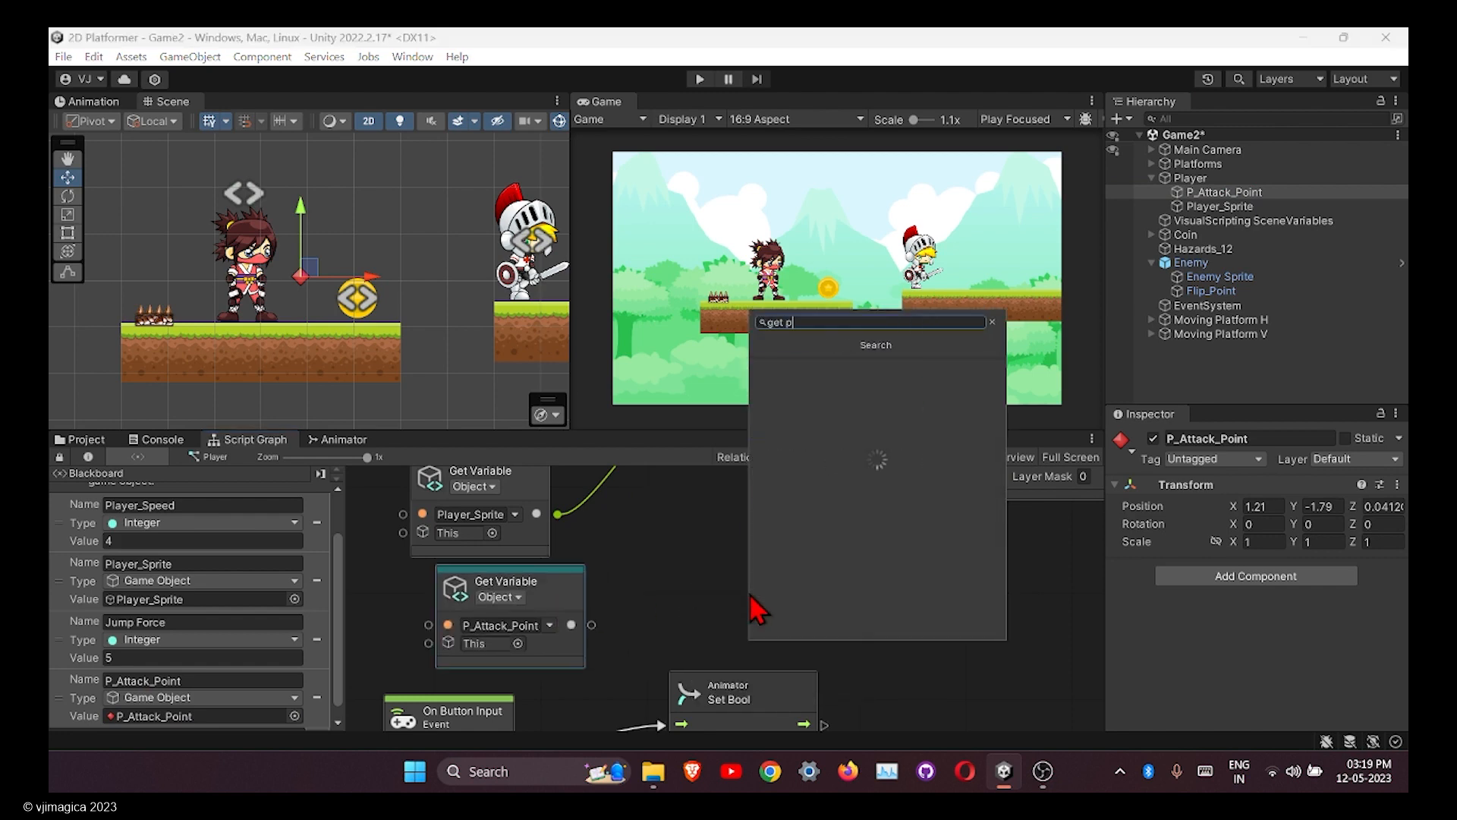
text(o)
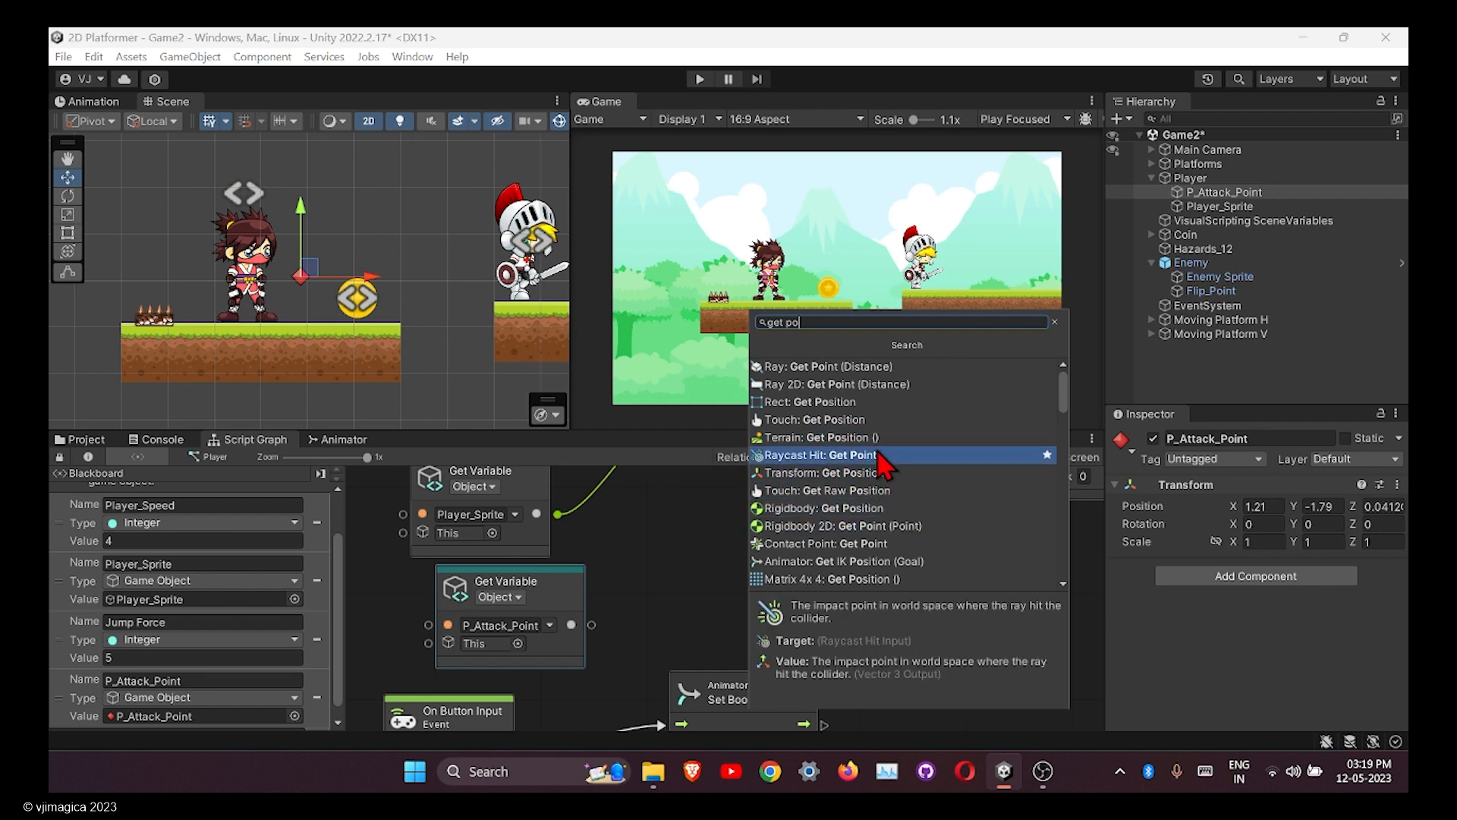
click(856, 478)
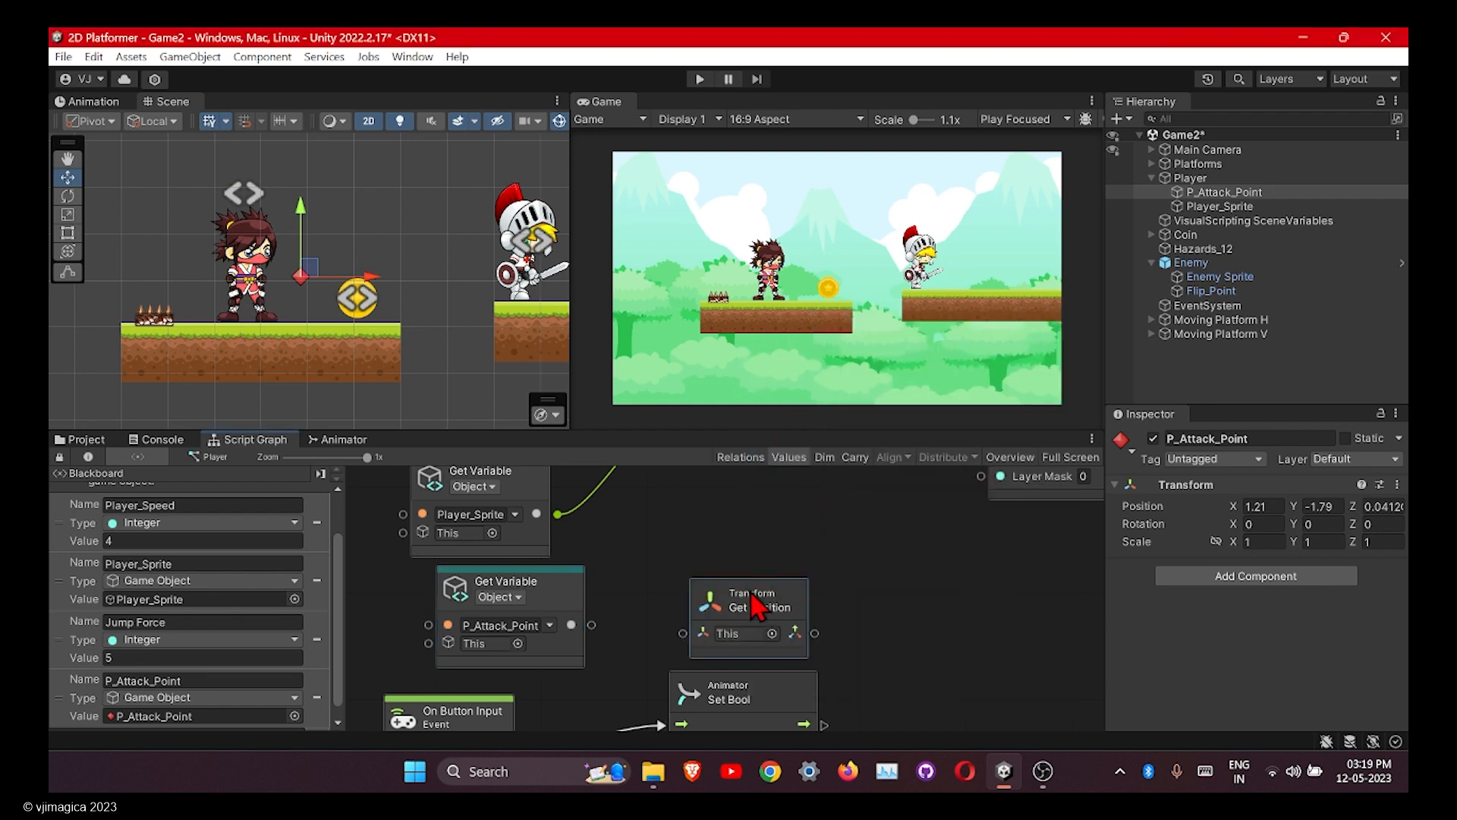
drag(592, 624, 652, 605)
Connect the Get Position output to new Vector 3 Get X and Get Y nodes, and shift the Overlap Circle node away to make room.
middle_drag(833, 594, 672, 668)
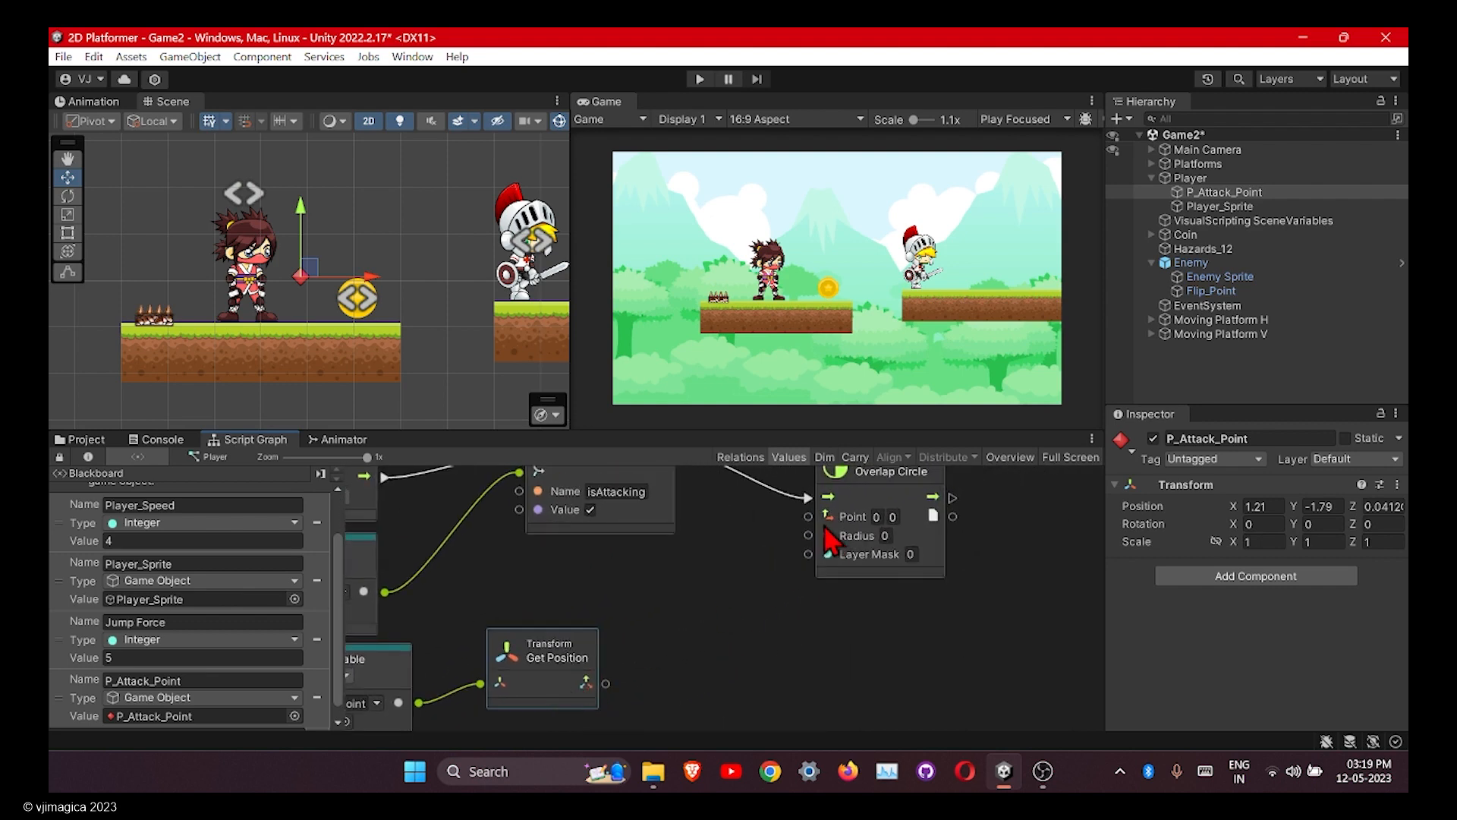
drag(604, 683, 656, 614)
click(728, 367)
click(758, 579)
drag(605, 684, 651, 710)
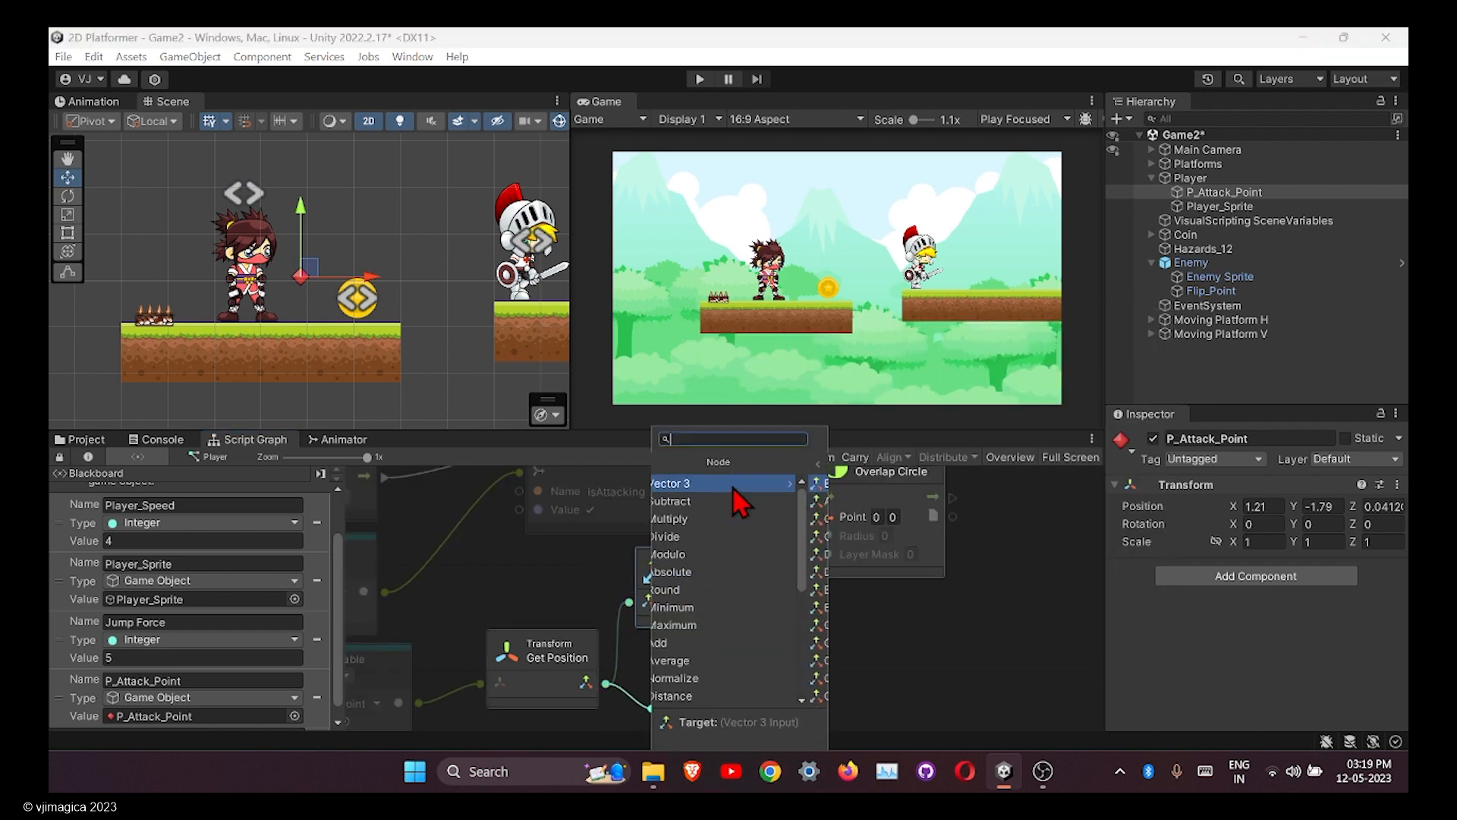
click(733, 488)
click(680, 513)
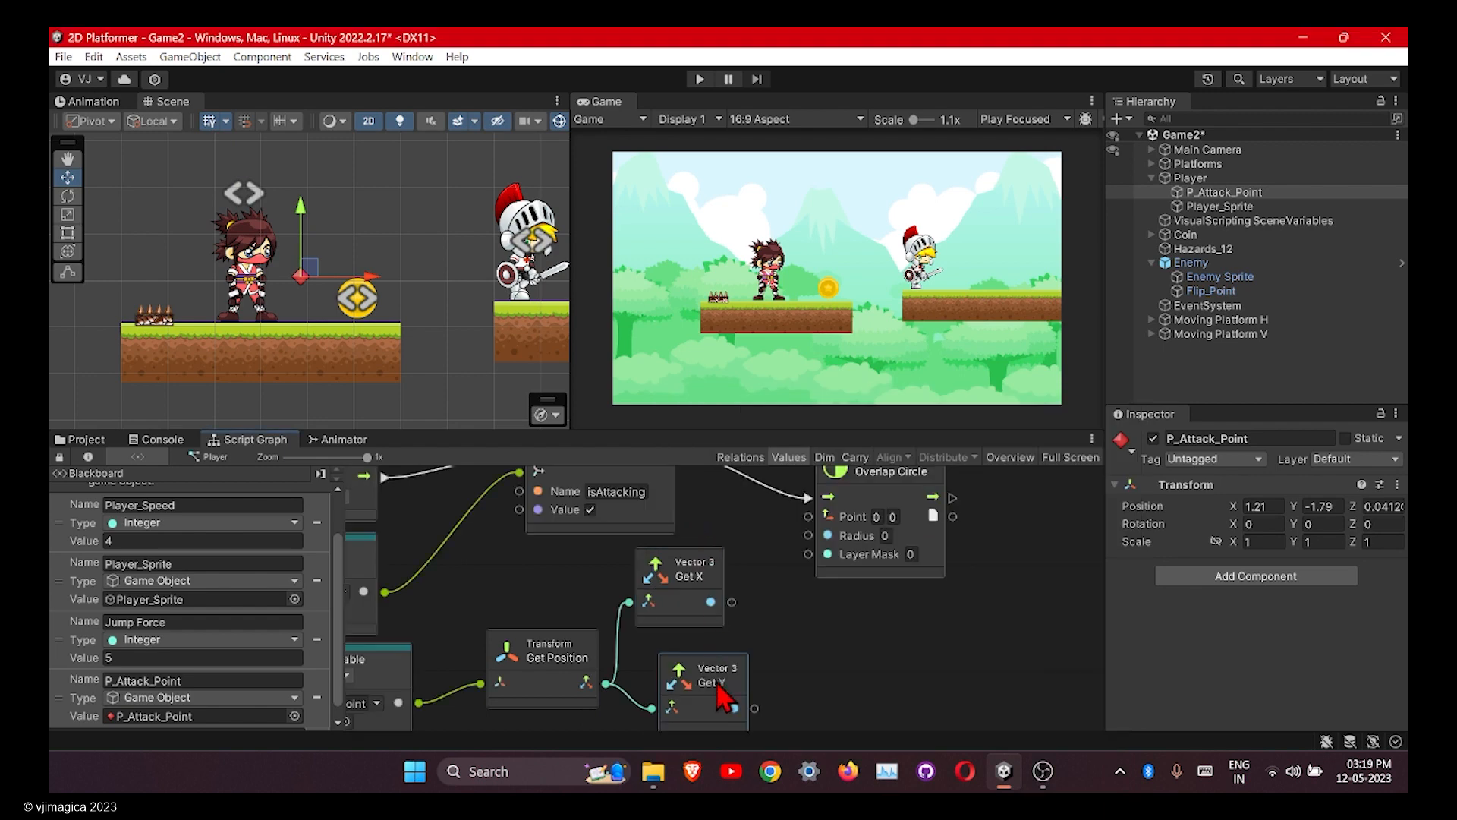
drag(694, 654, 671, 654)
drag(808, 516, 970, 521)
click(812, 334)
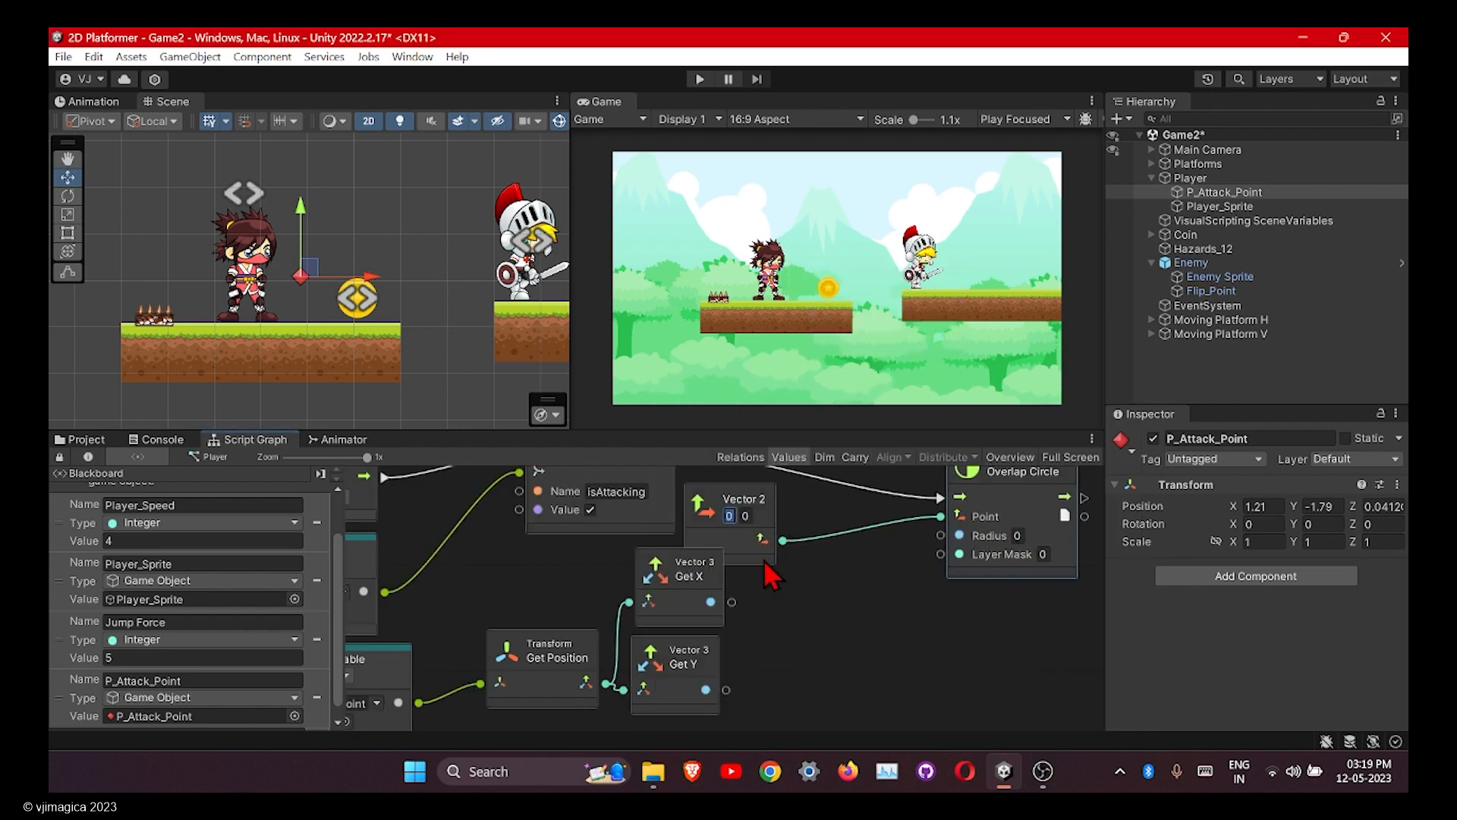
drag(764, 559, 863, 629)
key(Delete)
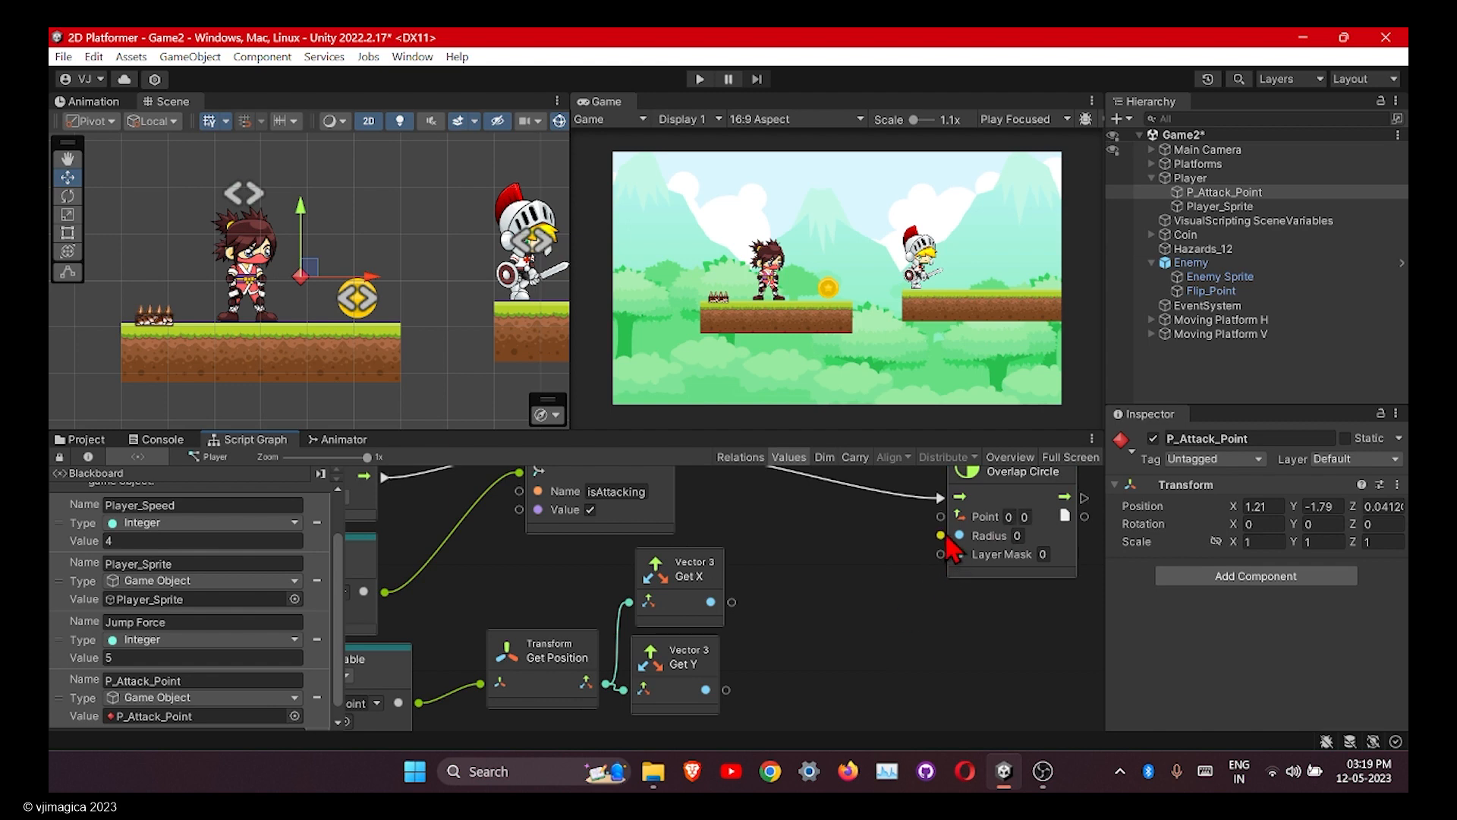
Feed Overlap Circle's Point from a Vector 2 Create node driven by Get X and Get Y, and set its Radius to 1.
drag(940, 516, 865, 558)
click(903, 345)
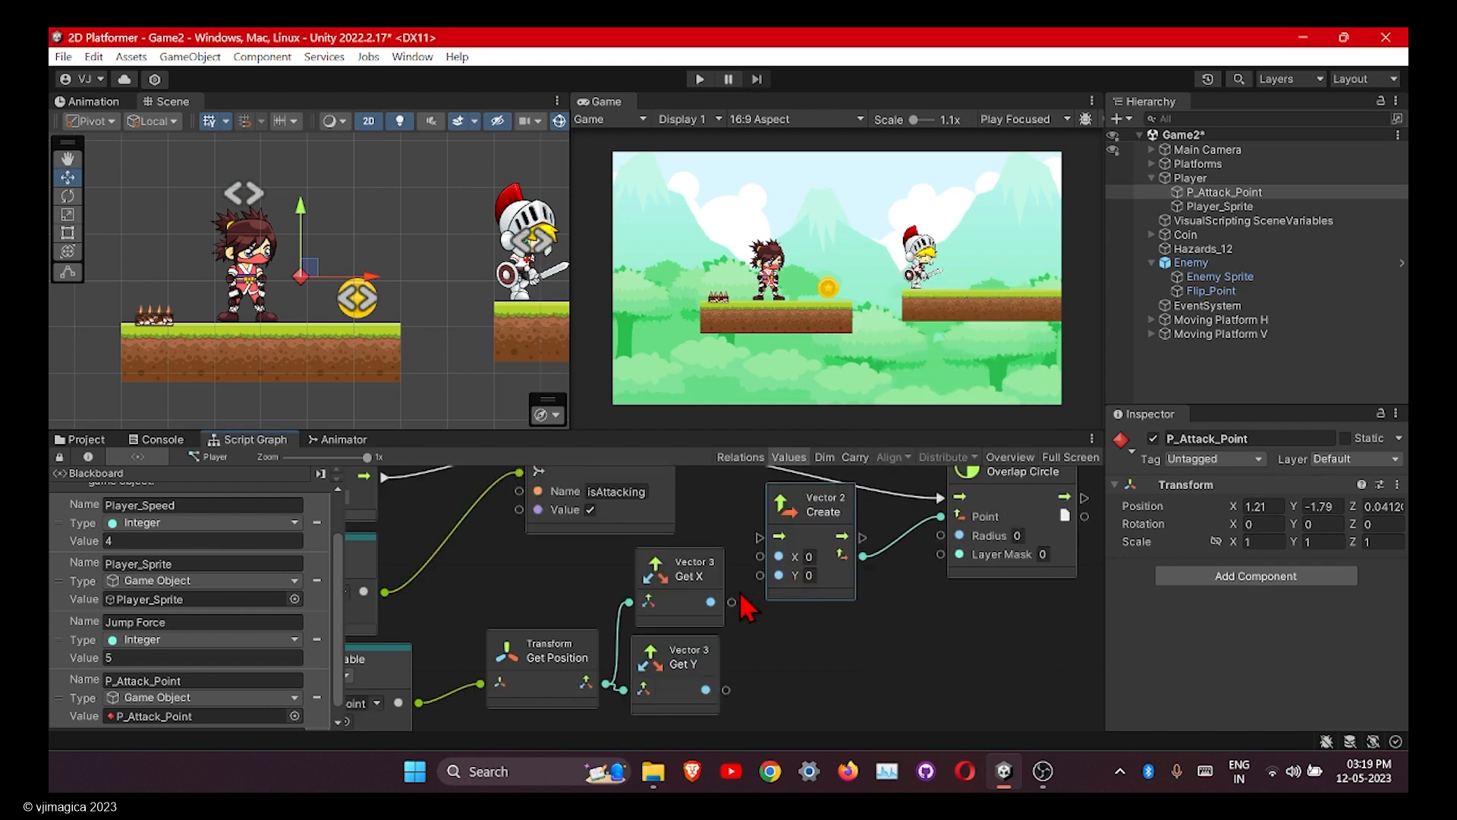
drag(731, 604, 779, 556)
drag(810, 522, 849, 636)
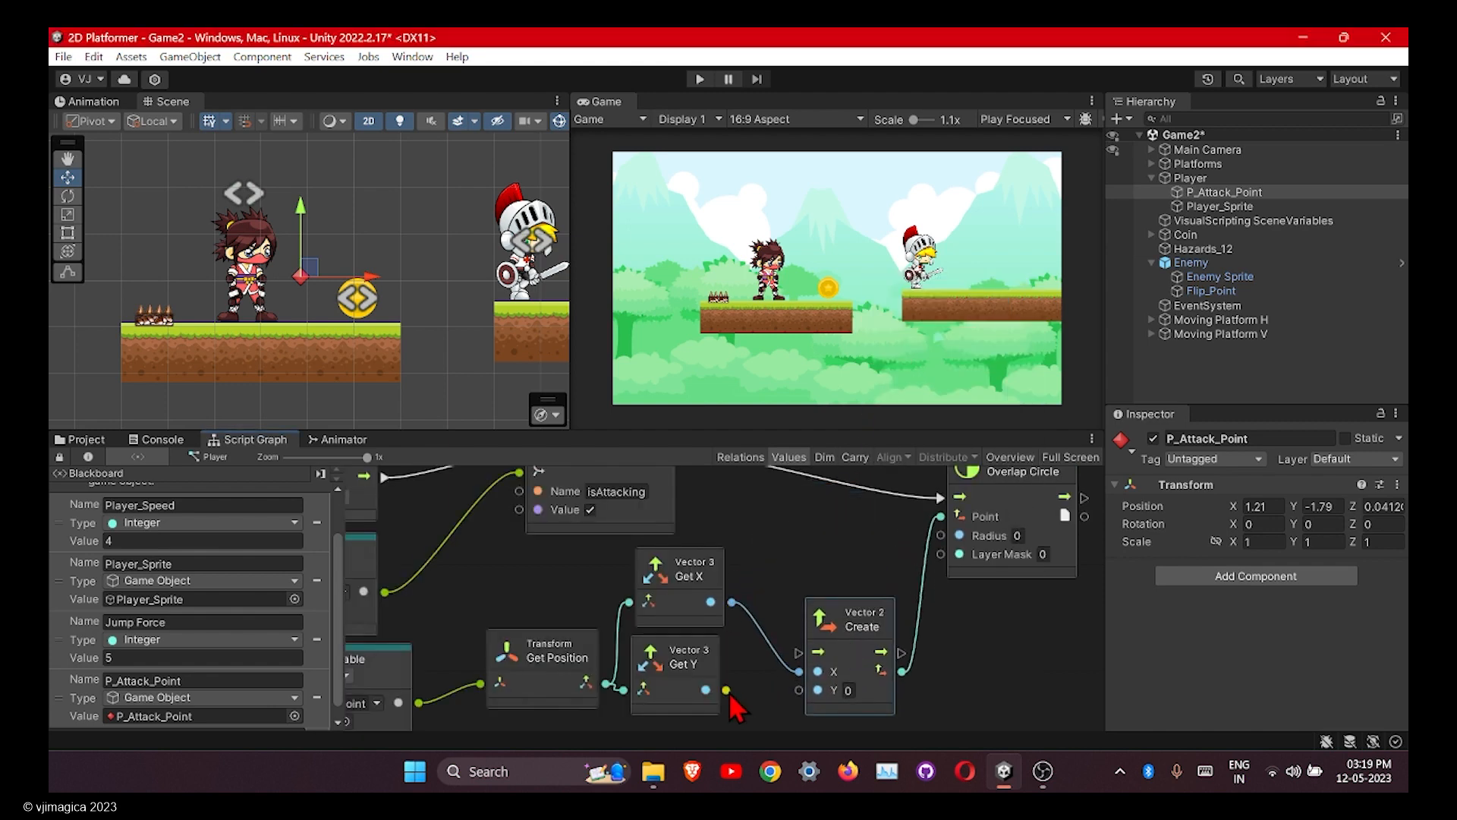
drag(727, 691, 814, 607)
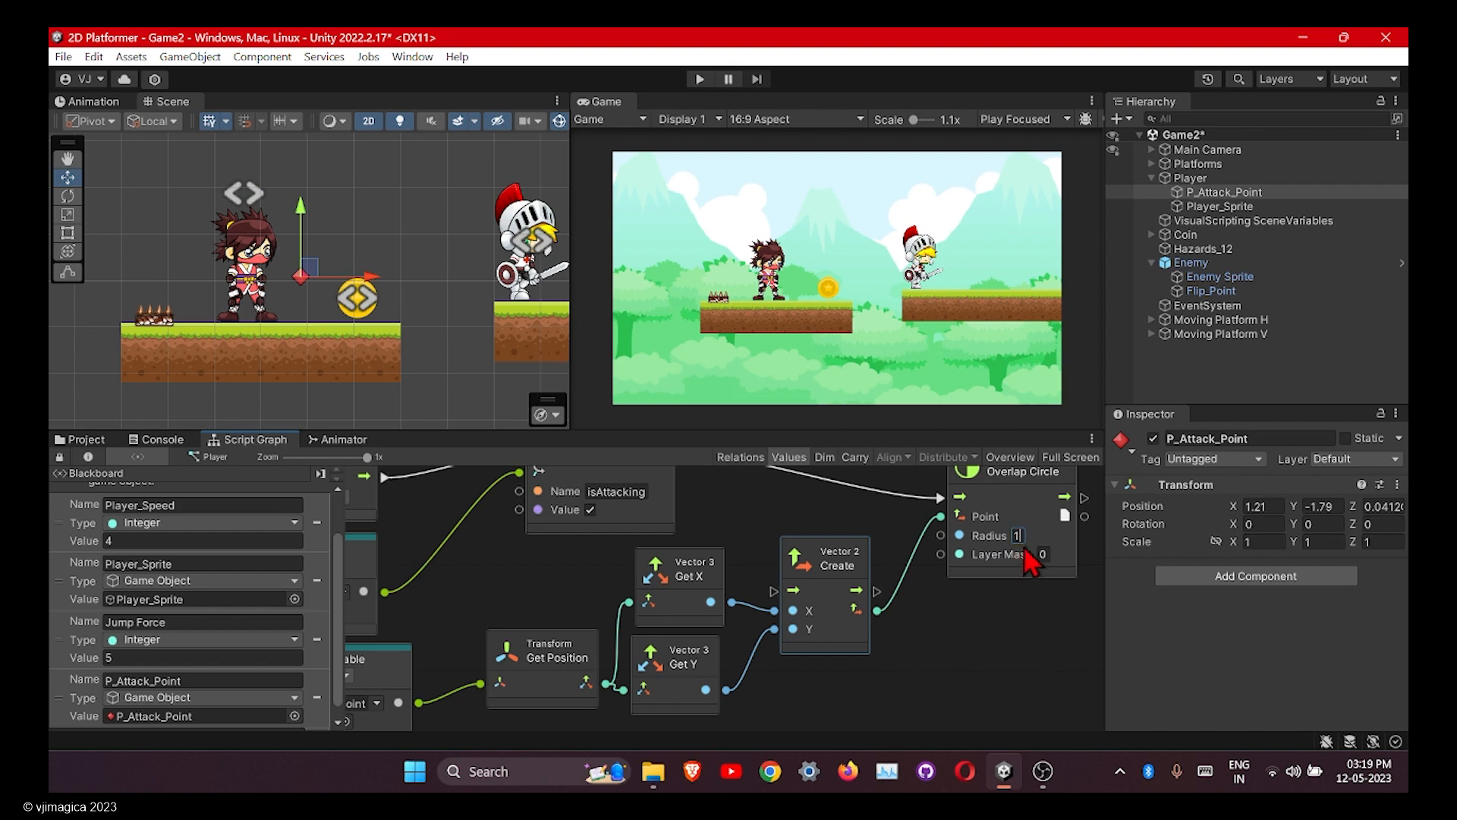
click(983, 619)
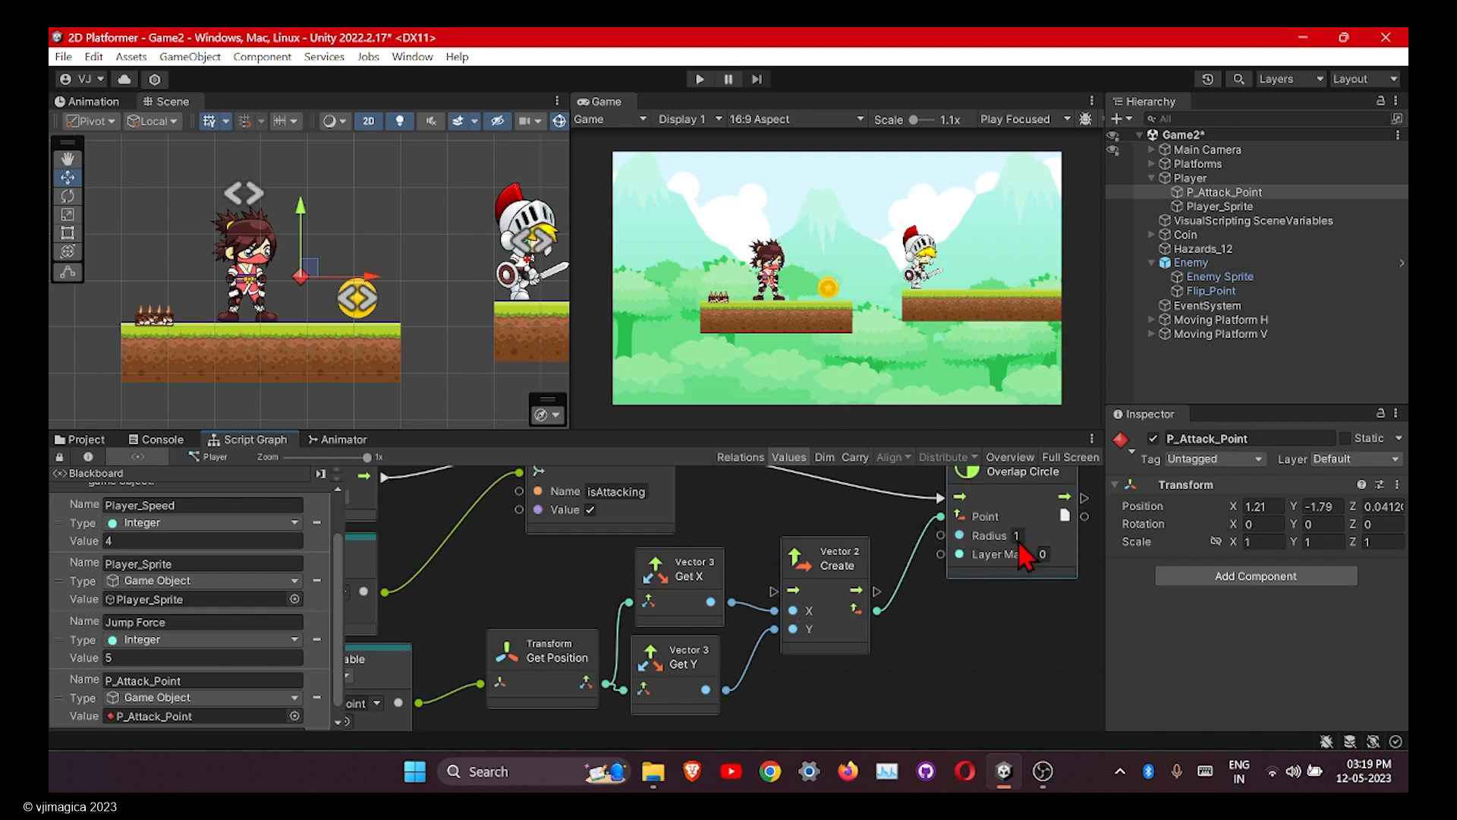
Assign the Enemy object to the Enemy layer, applying the change to its children as well.
click(1209, 266)
click(1328, 463)
click(1306, 621)
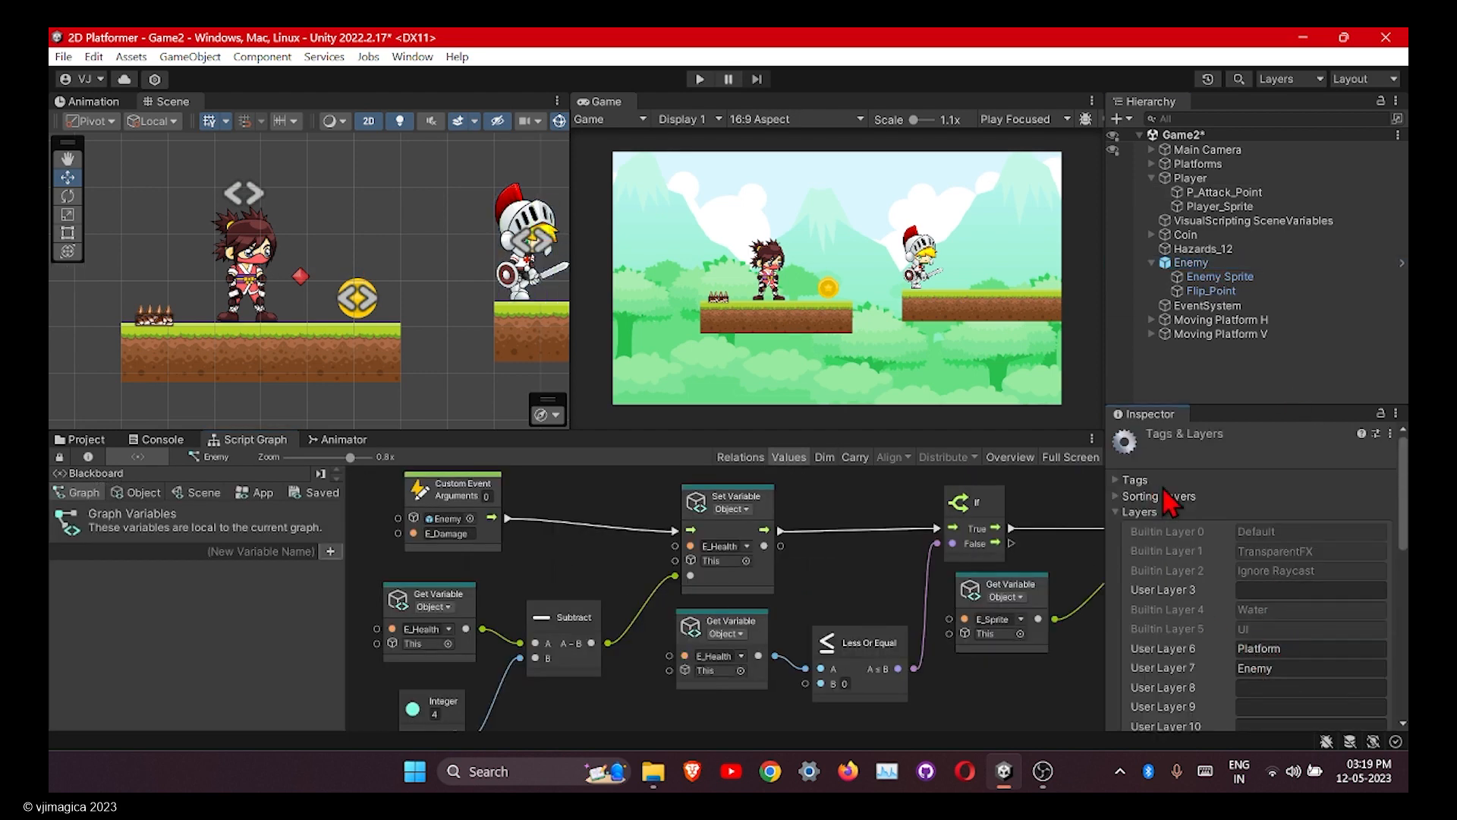
click(1206, 263)
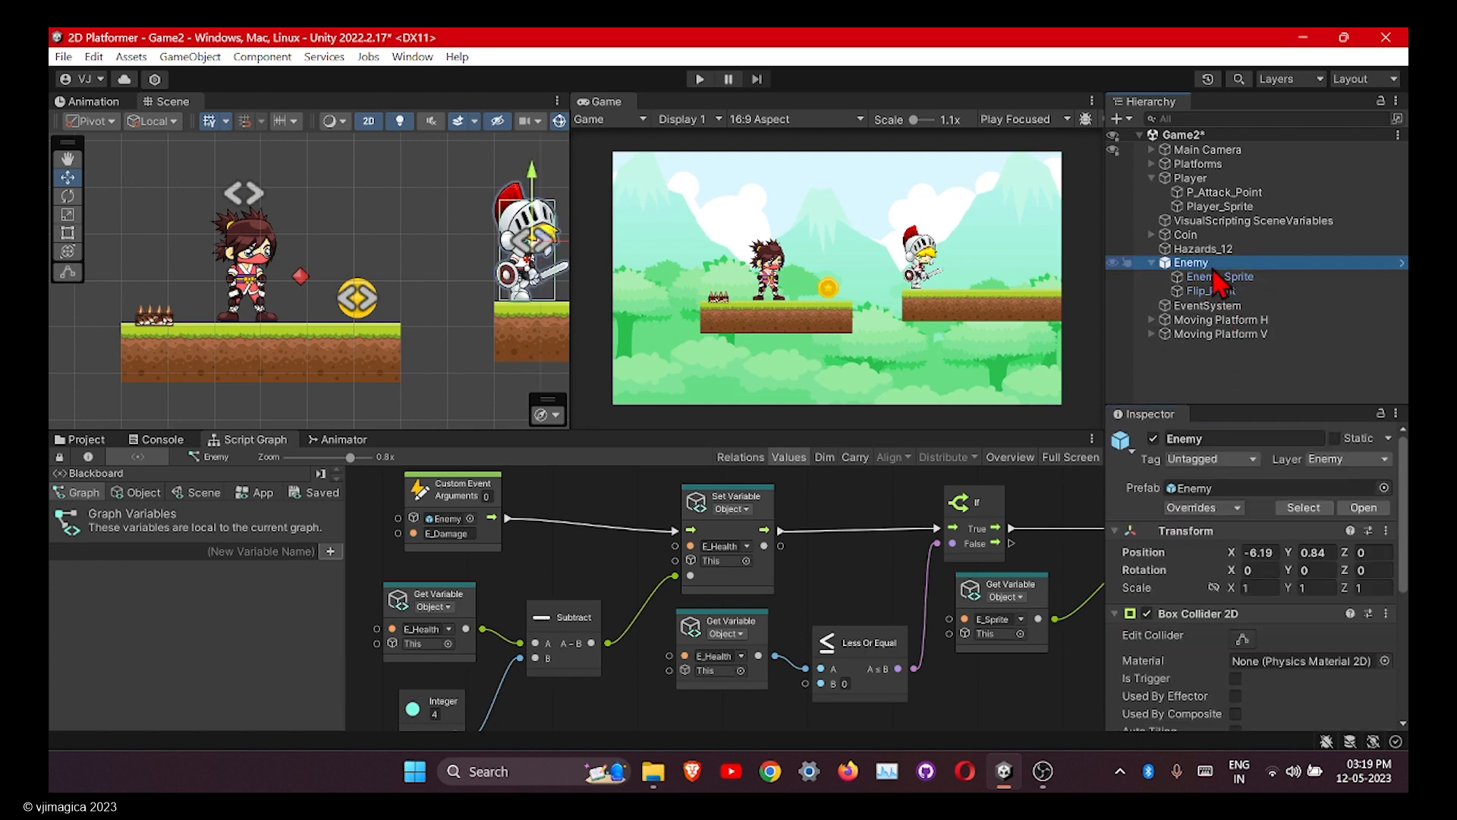
click(1327, 461)
click(1307, 595)
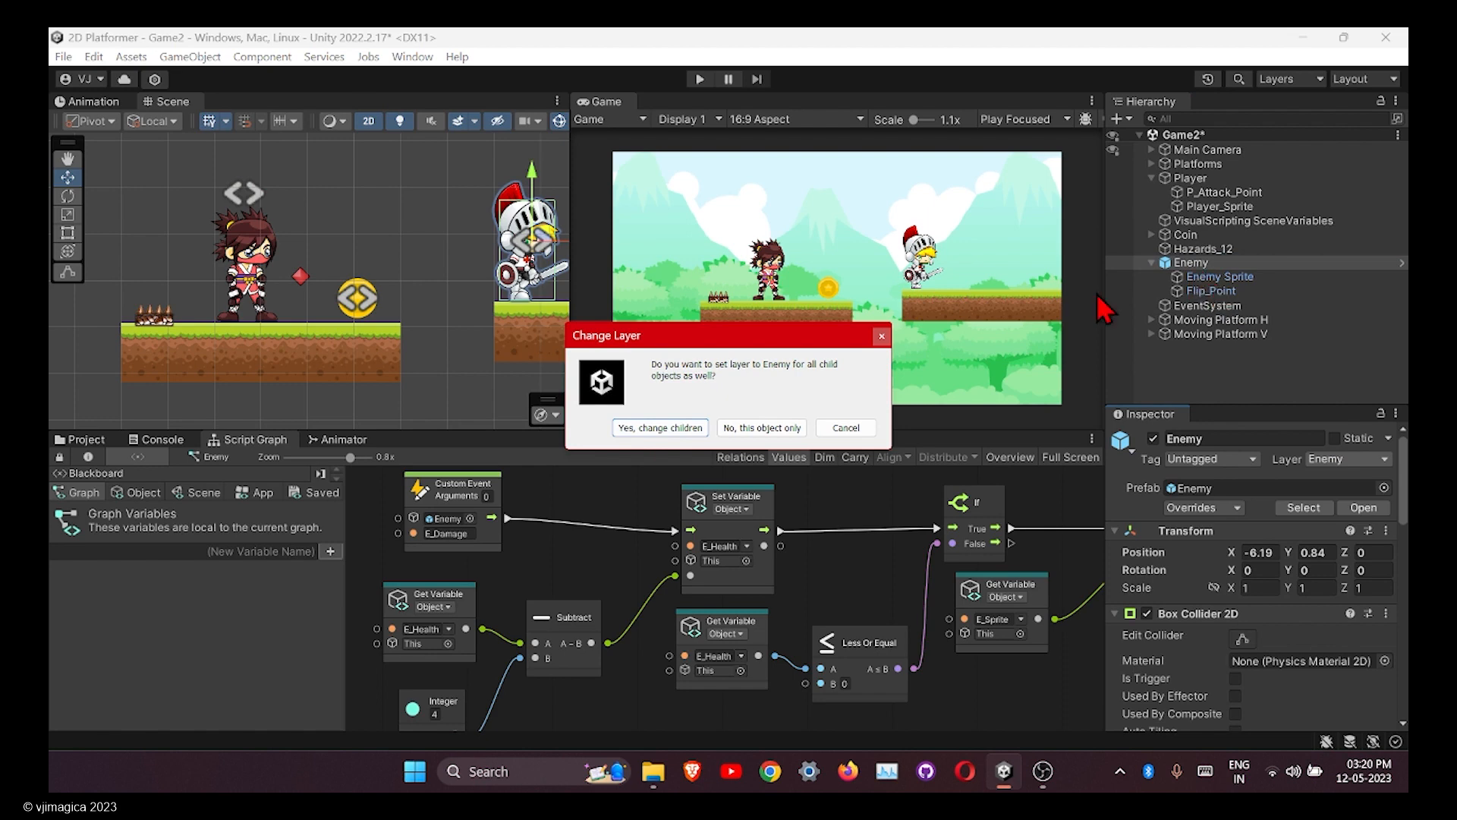
click(673, 429)
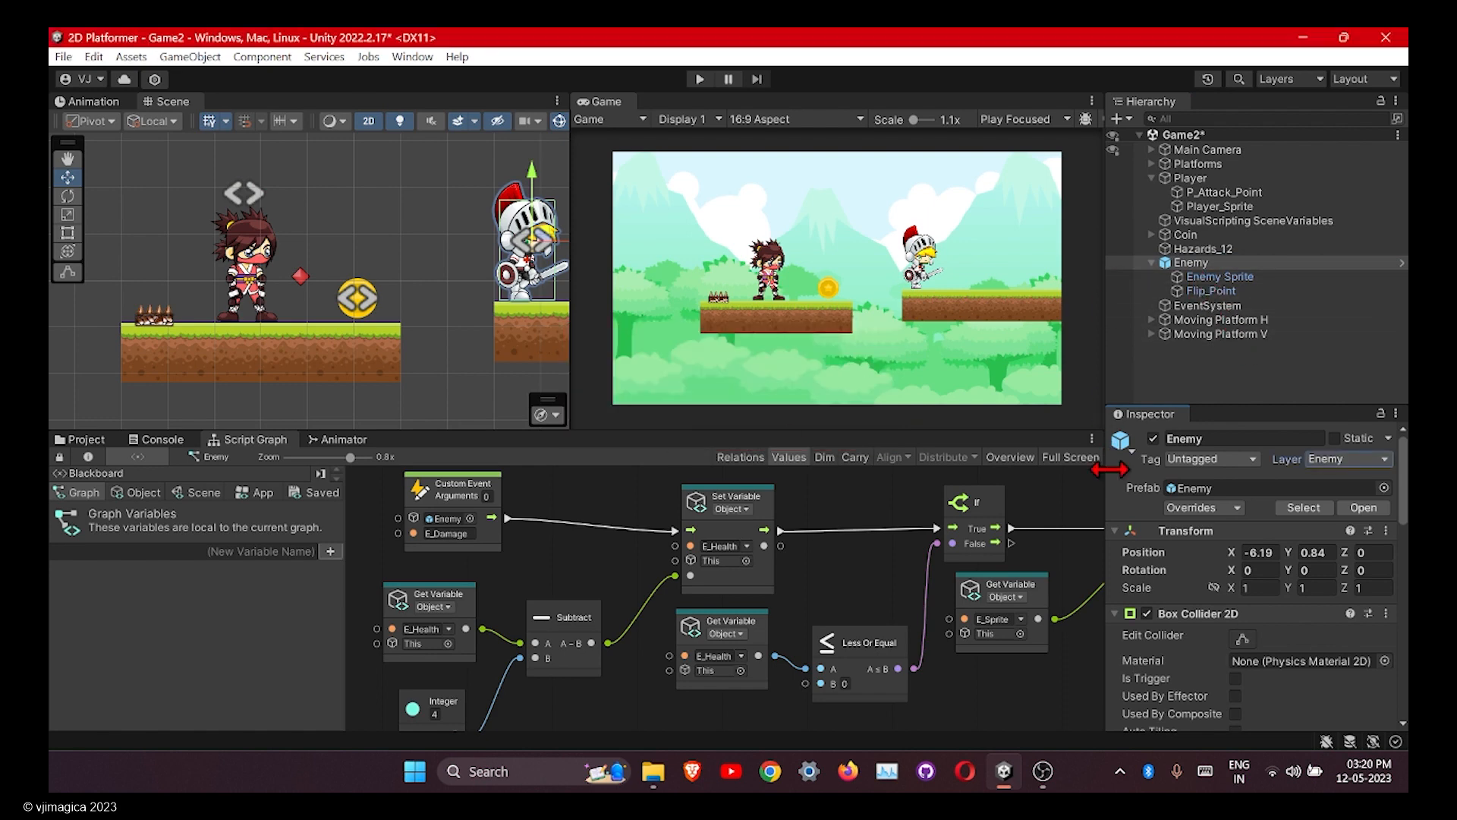
In the Player graph, connect a Layer Mask literal set to Enemy to Overlap Circle's Layer Mask input and place it below Vector 2 Create.
middle_drag(975, 584, 793, 578)
middle_drag(571, 562, 635, 555)
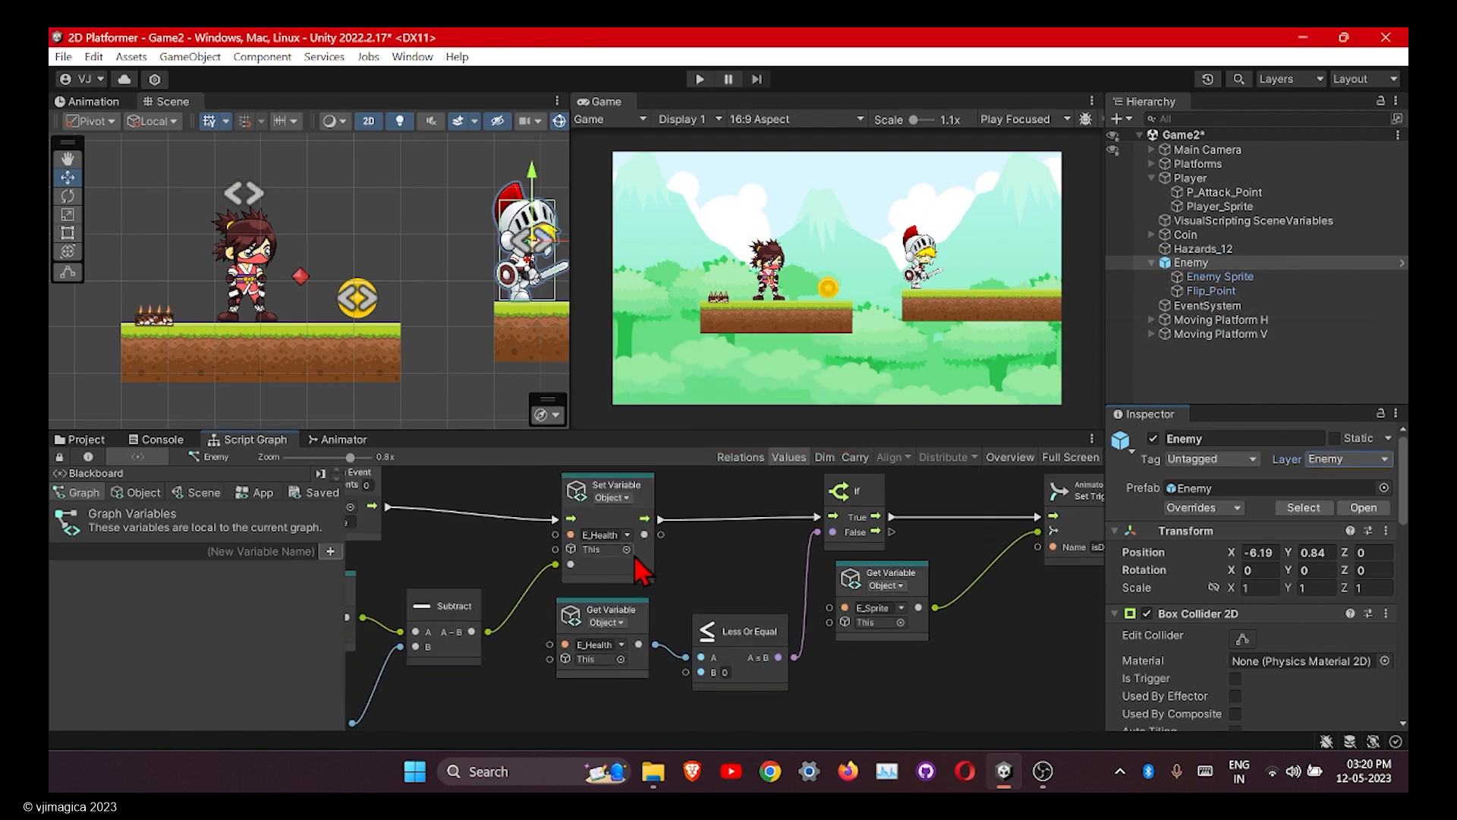
click(1199, 179)
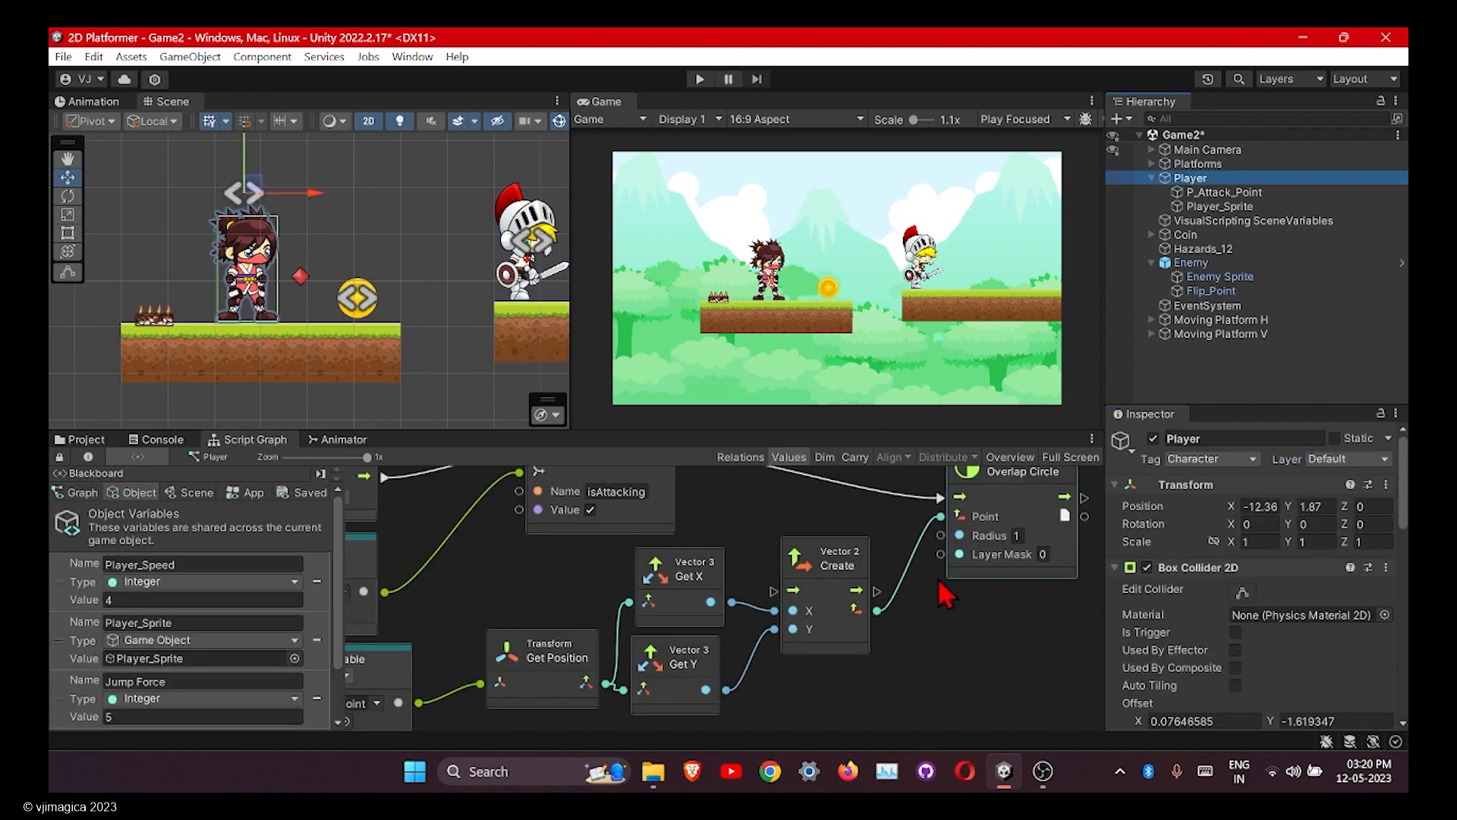
drag(940, 554, 918, 644)
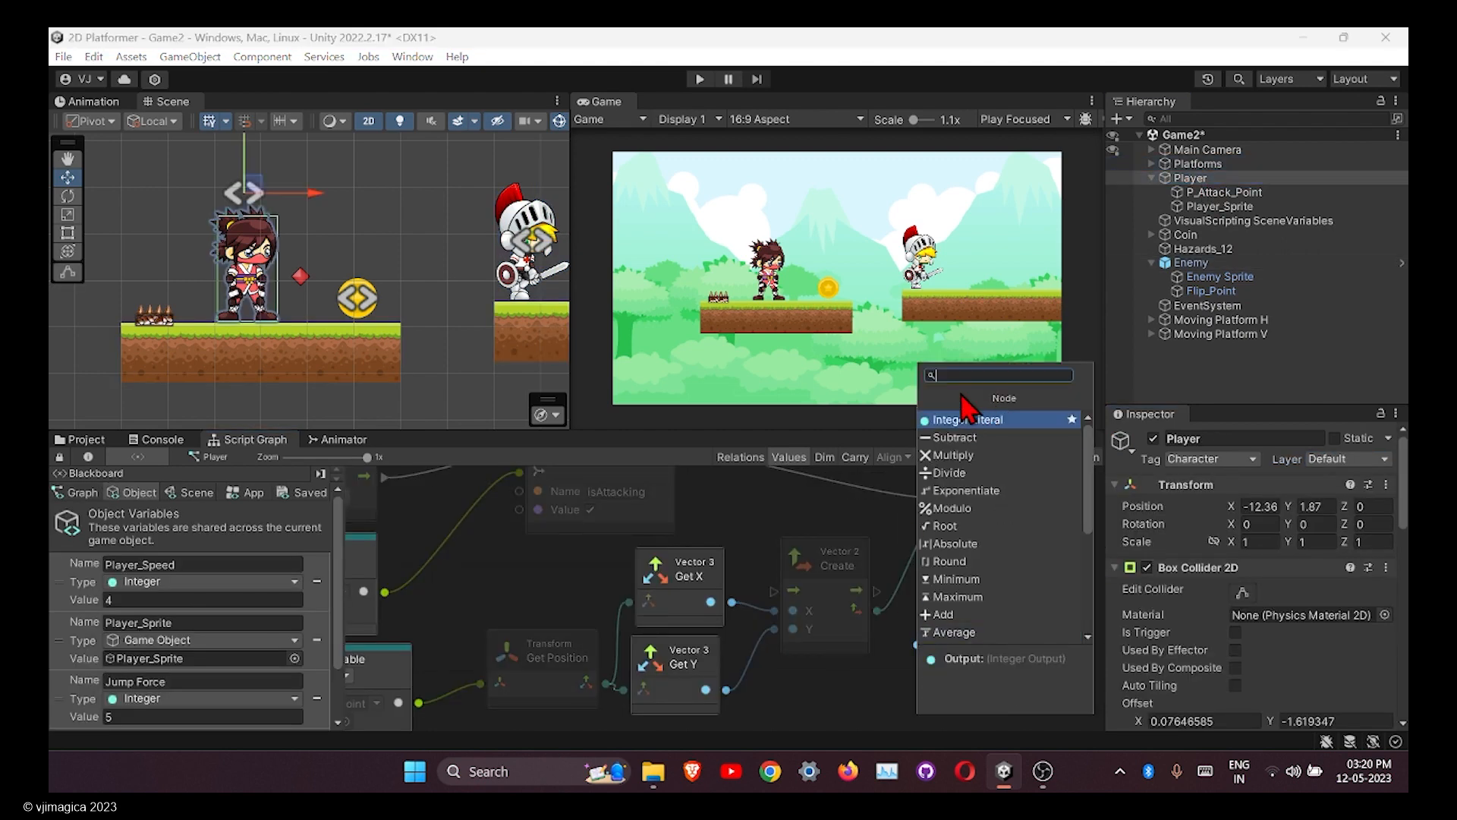
text(layer)
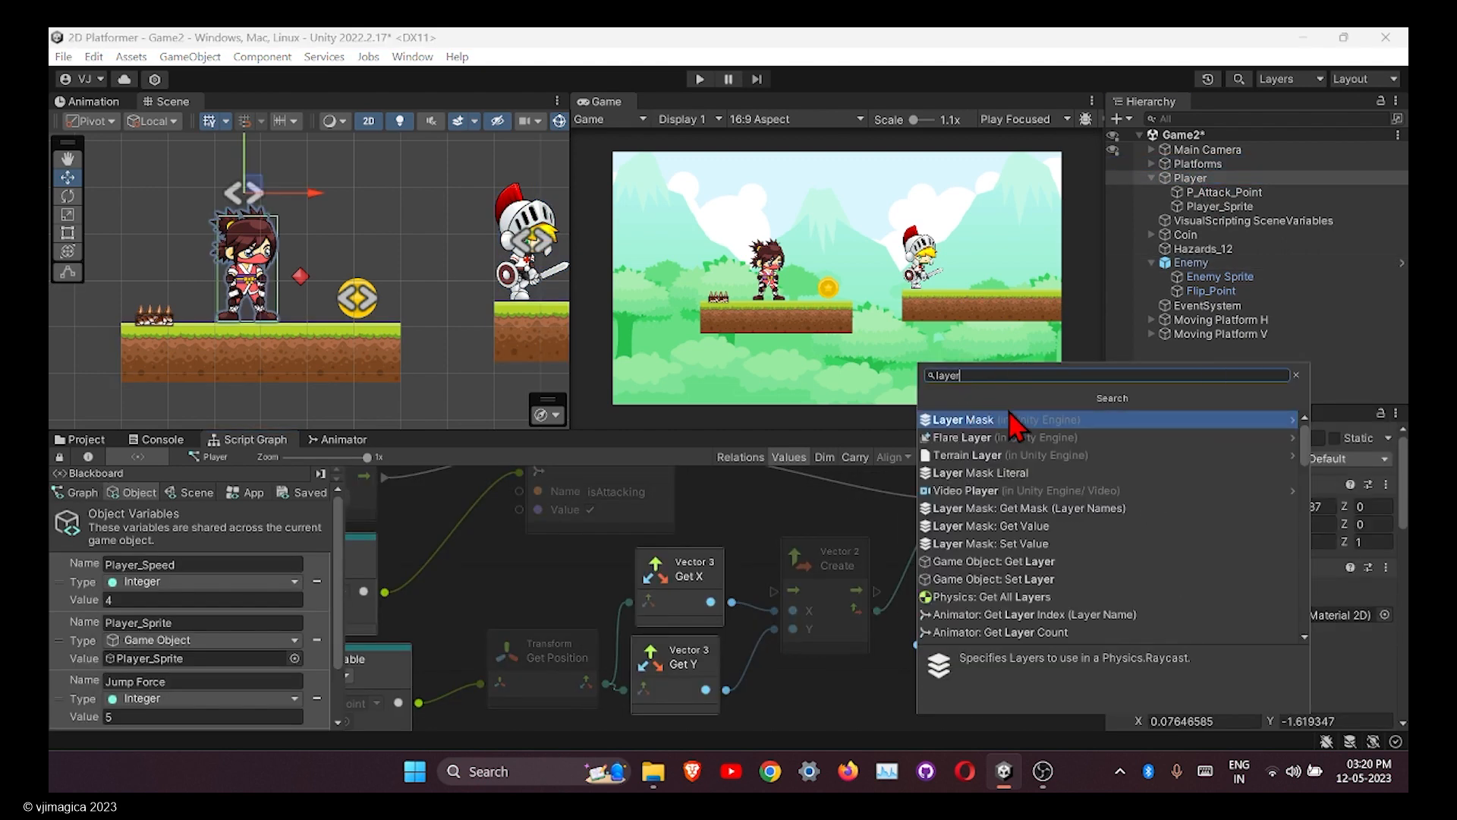
click(1009, 422)
click(971, 413)
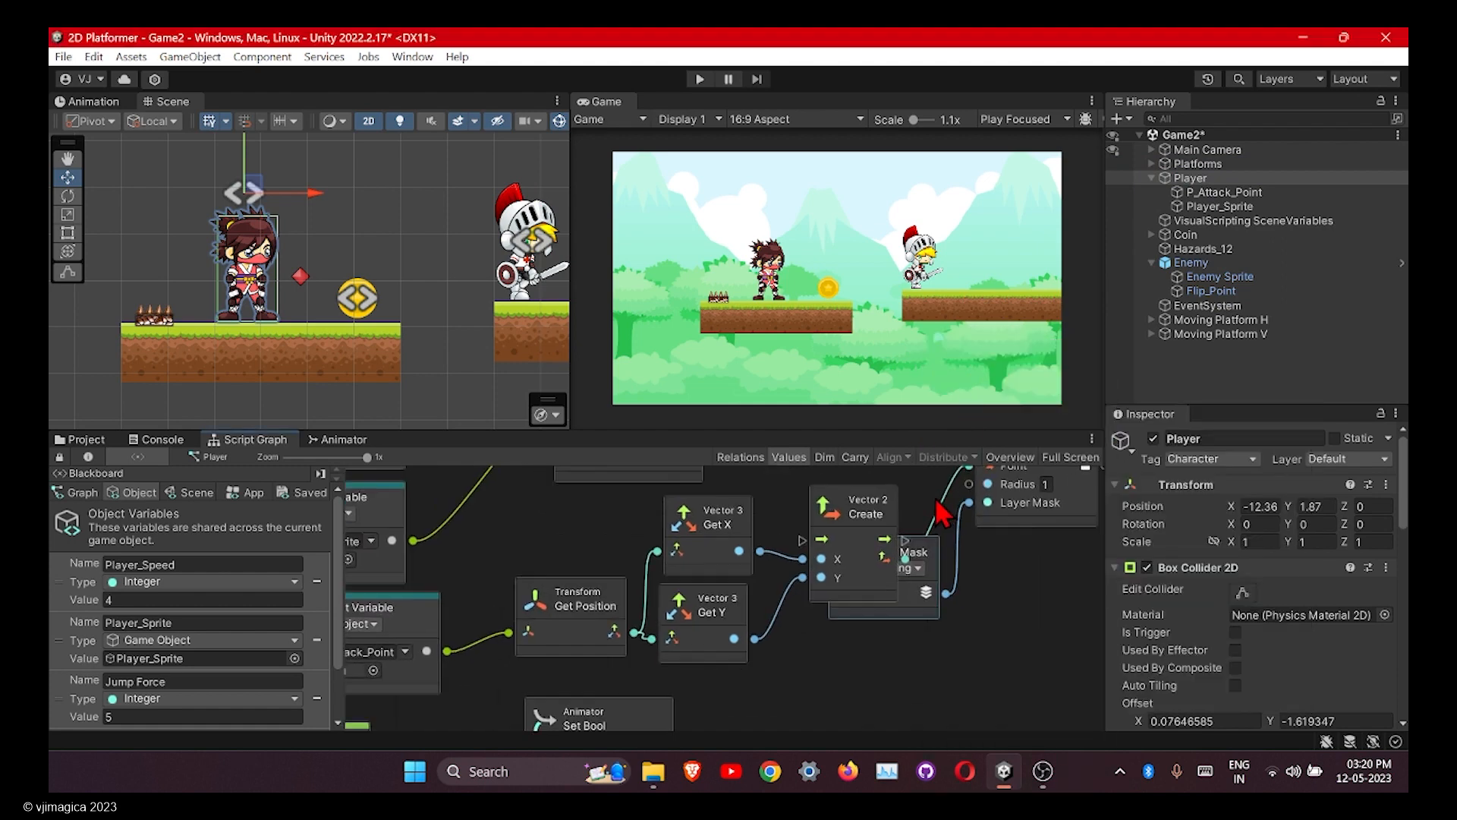
drag(915, 616, 885, 680)
click(886, 636)
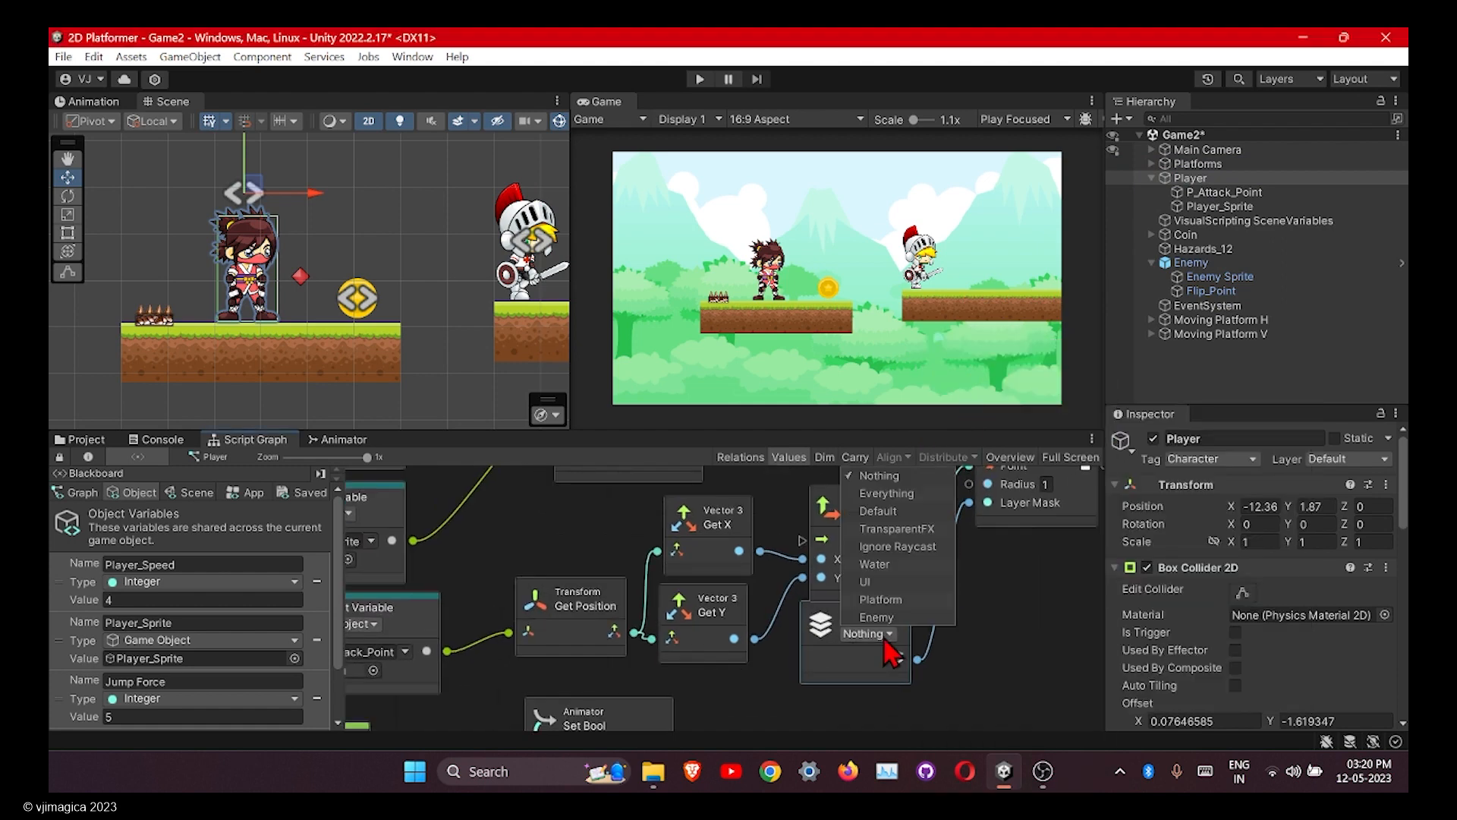
click(876, 616)
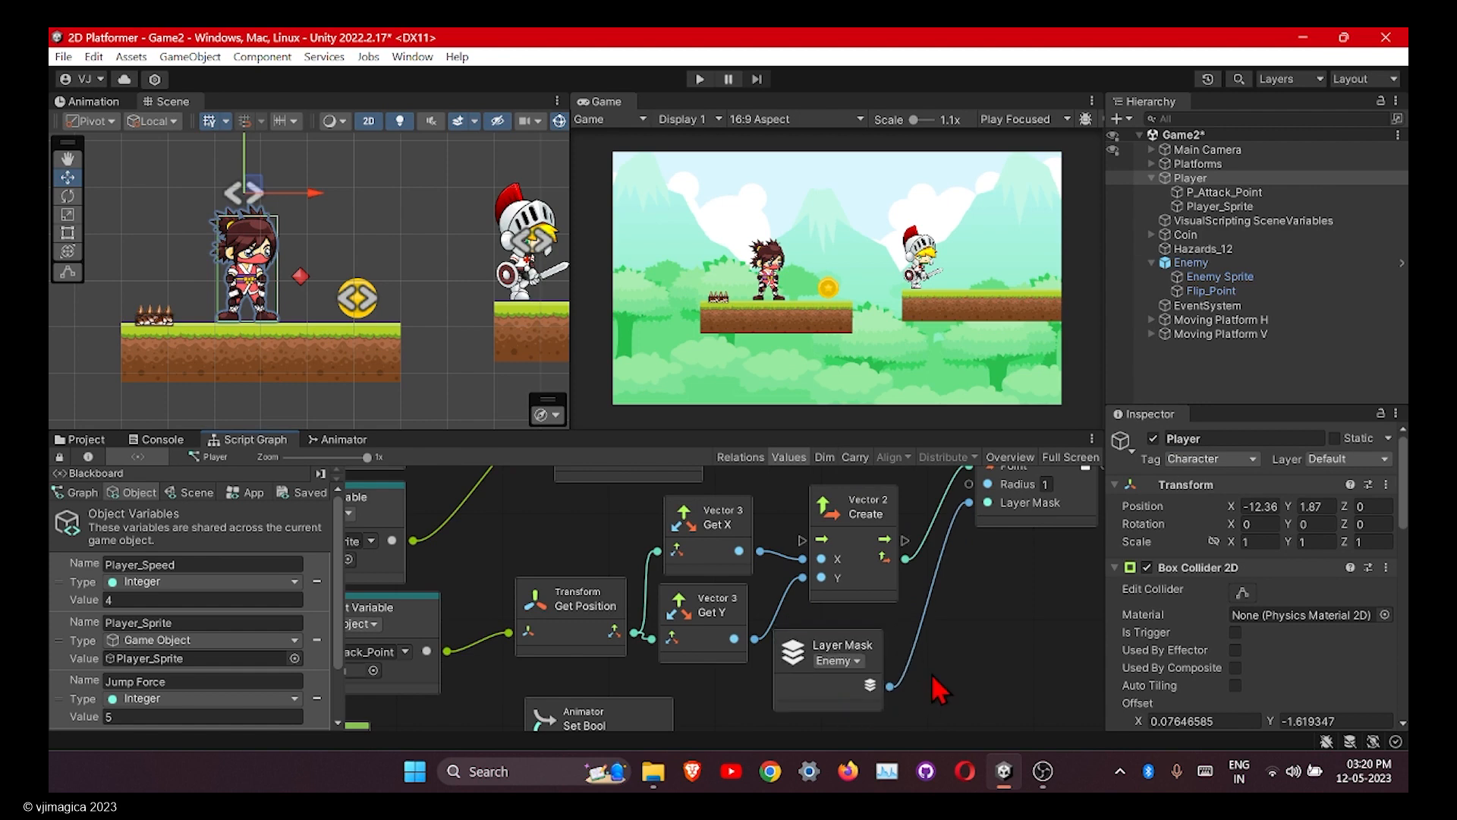
scroll(972, 630, down, 2)
middle_drag(972, 630, 760, 686)
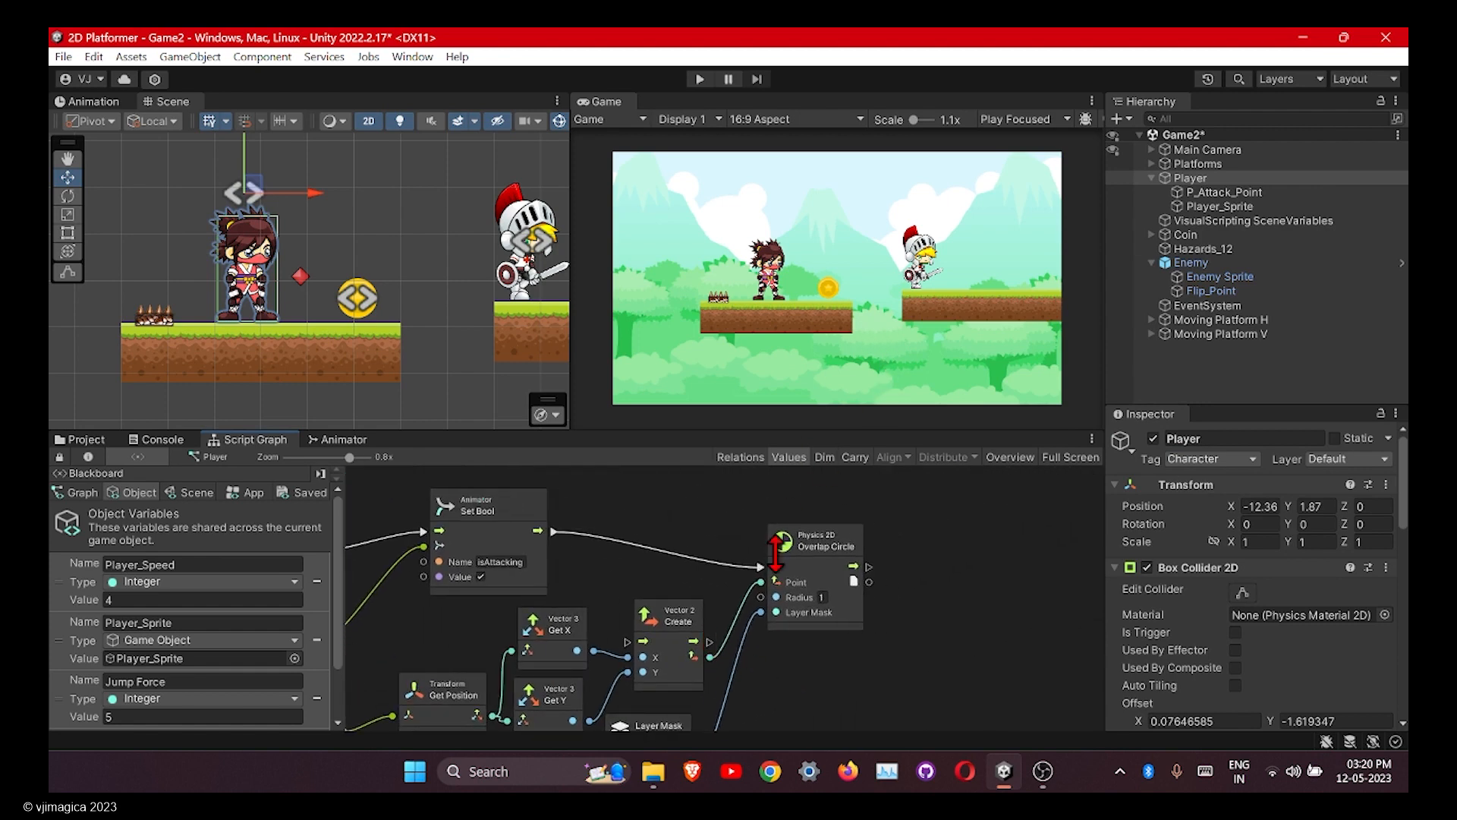
scroll(647, 613, down, 3)
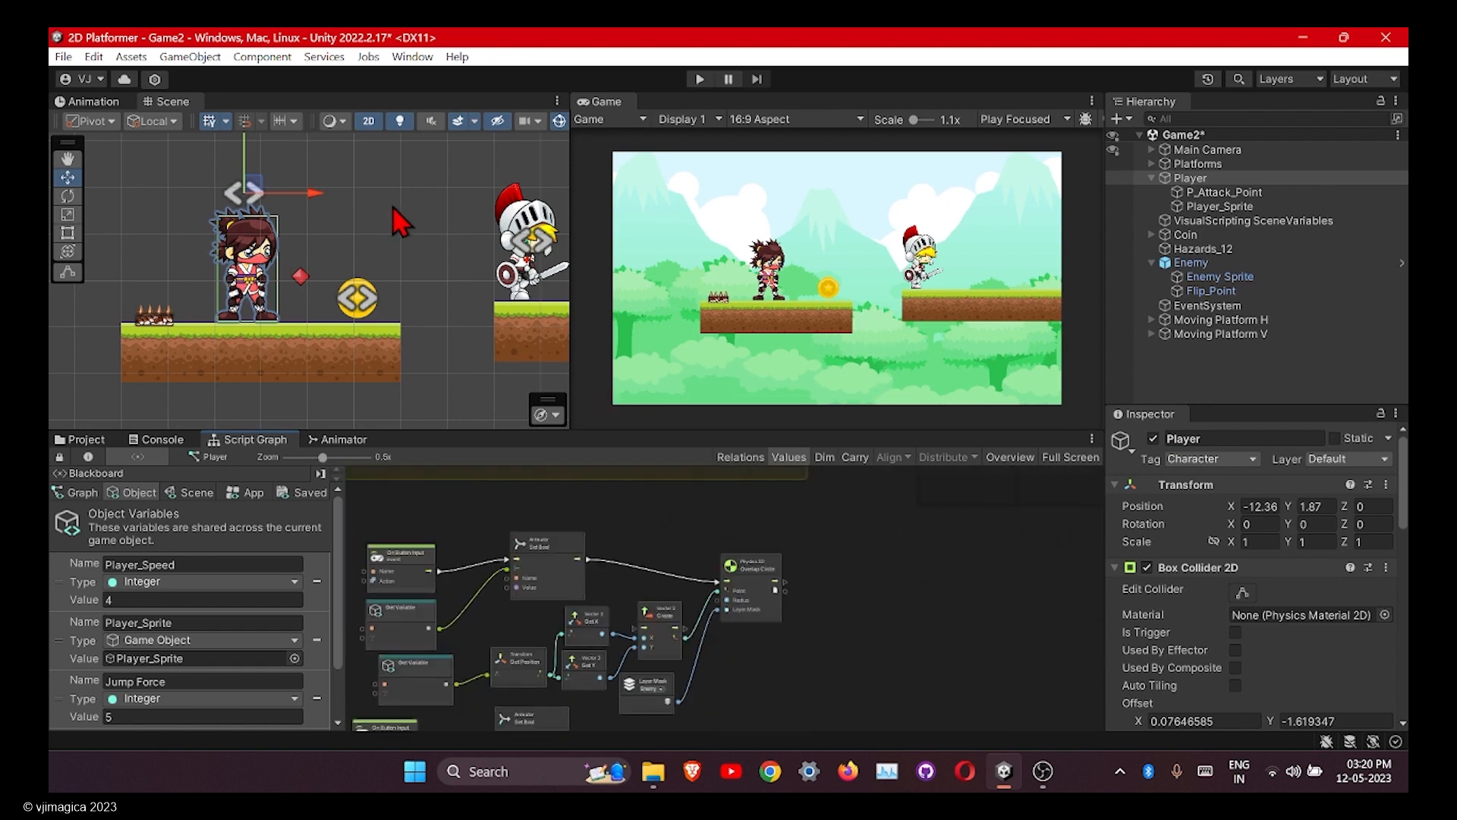
middle_drag(666, 607, 752, 590)
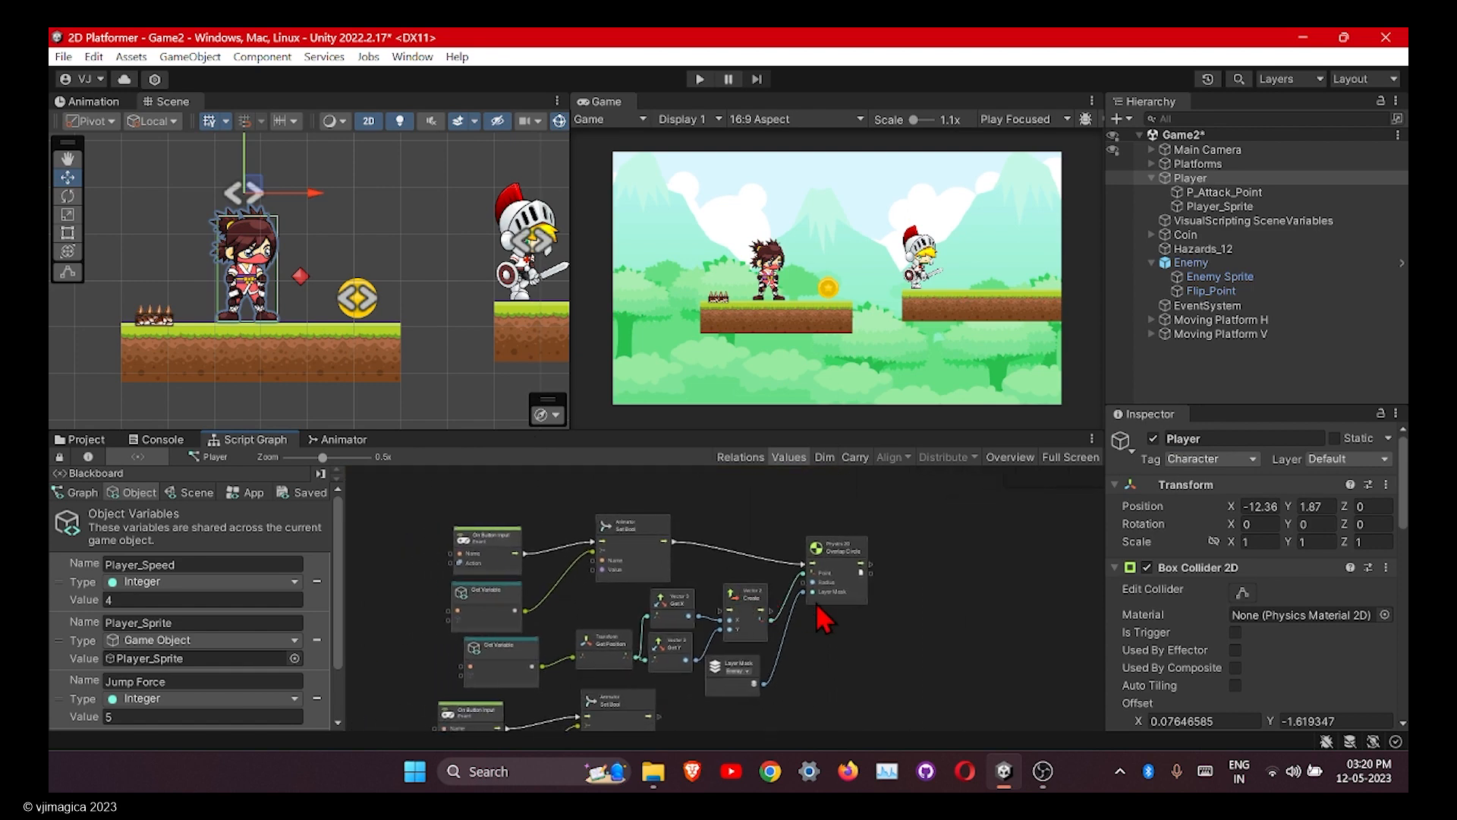
scroll(817, 602, up, 4)
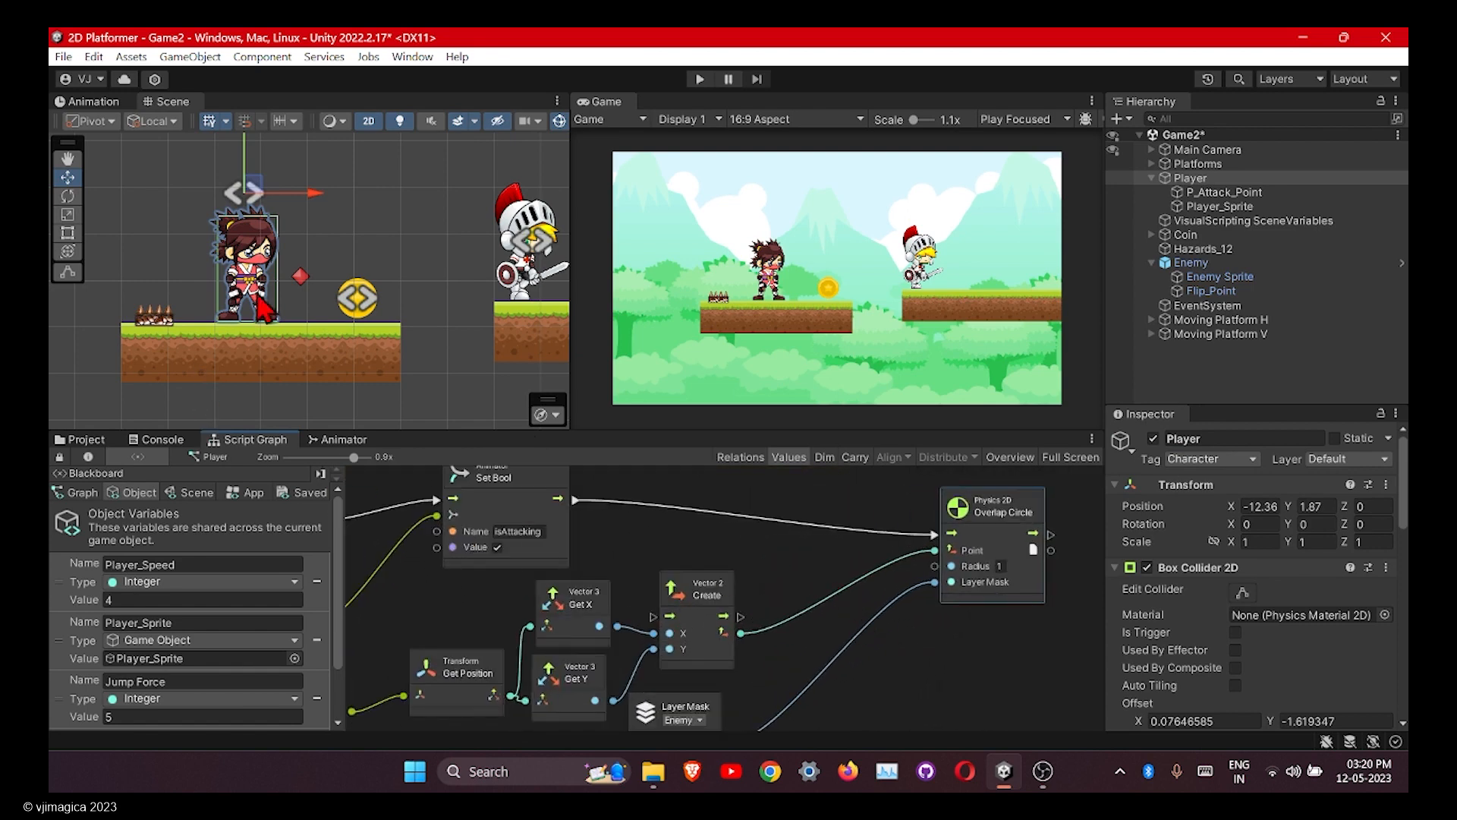
right_click(910, 681)
click(941, 563)
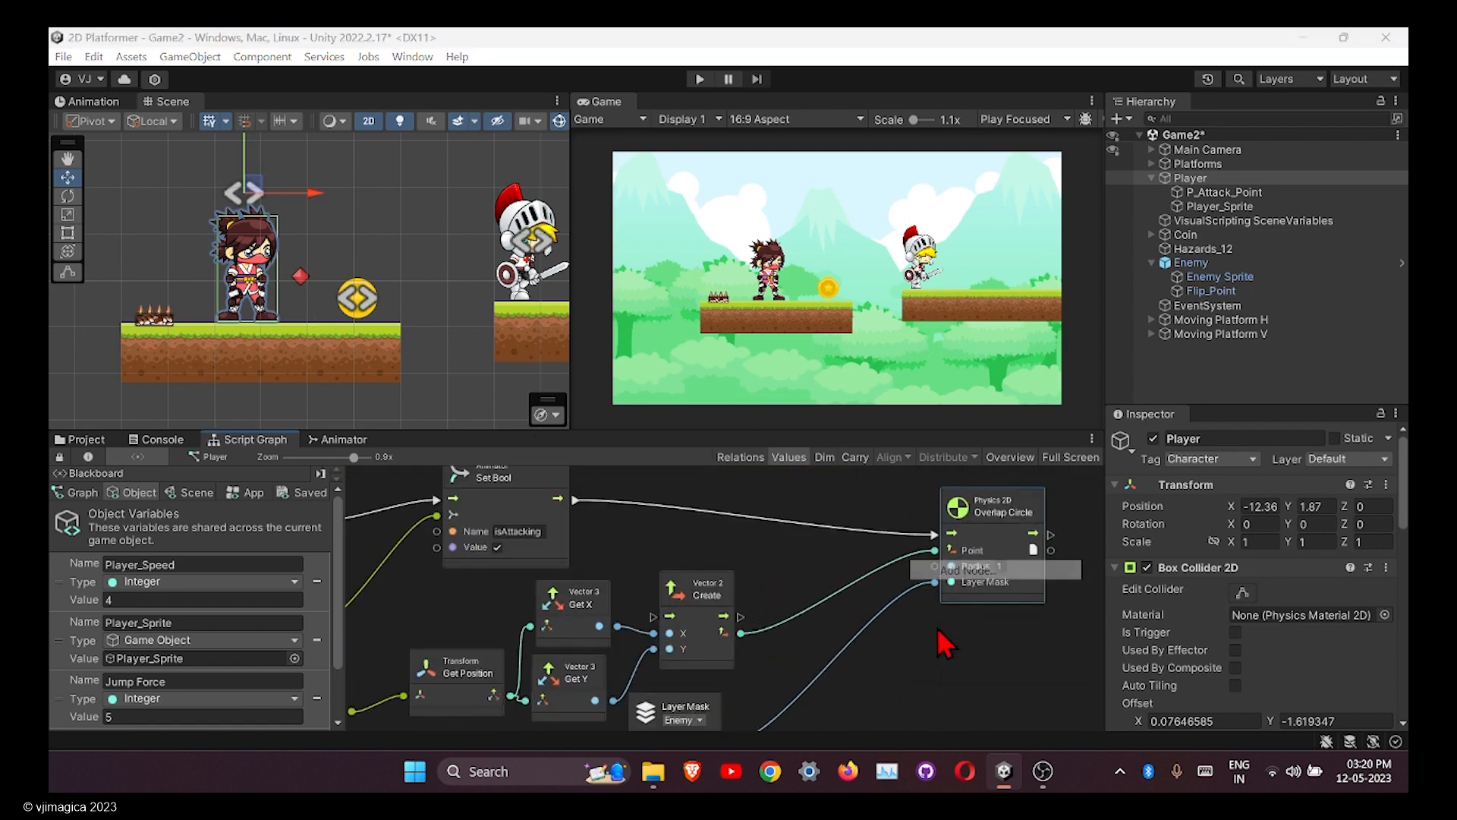
text(on)
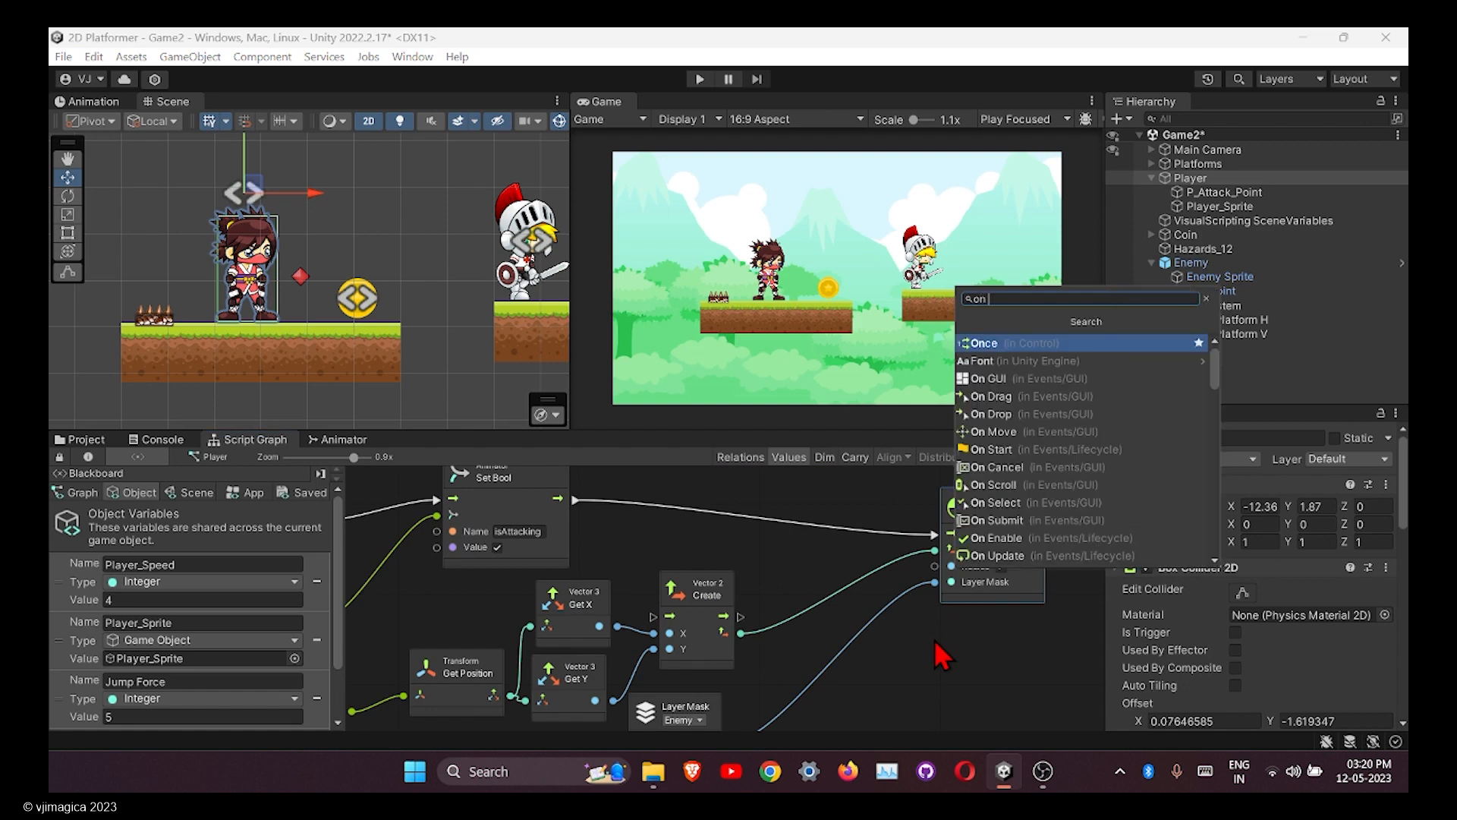
text( dra)
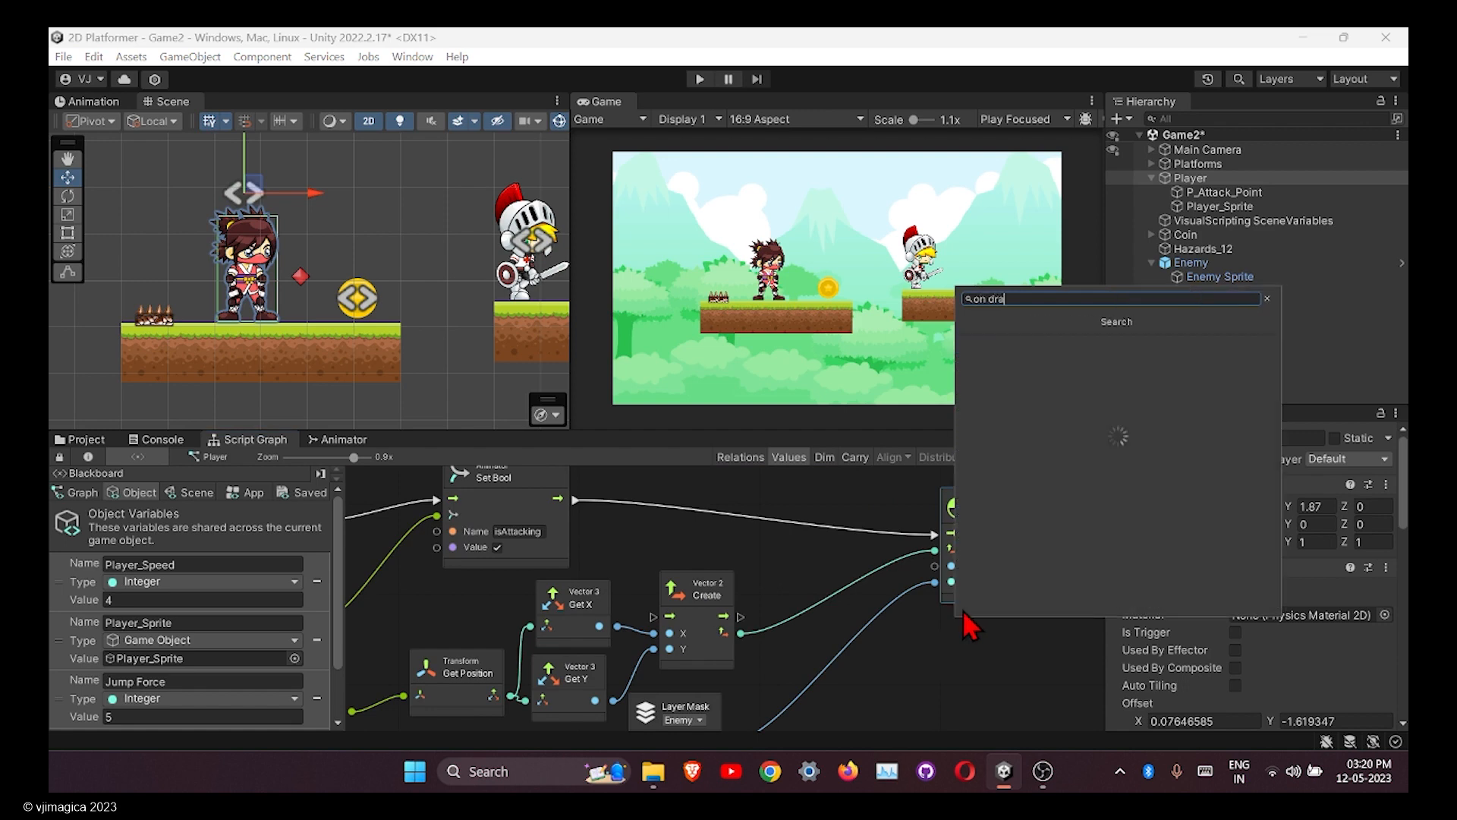
text(w)
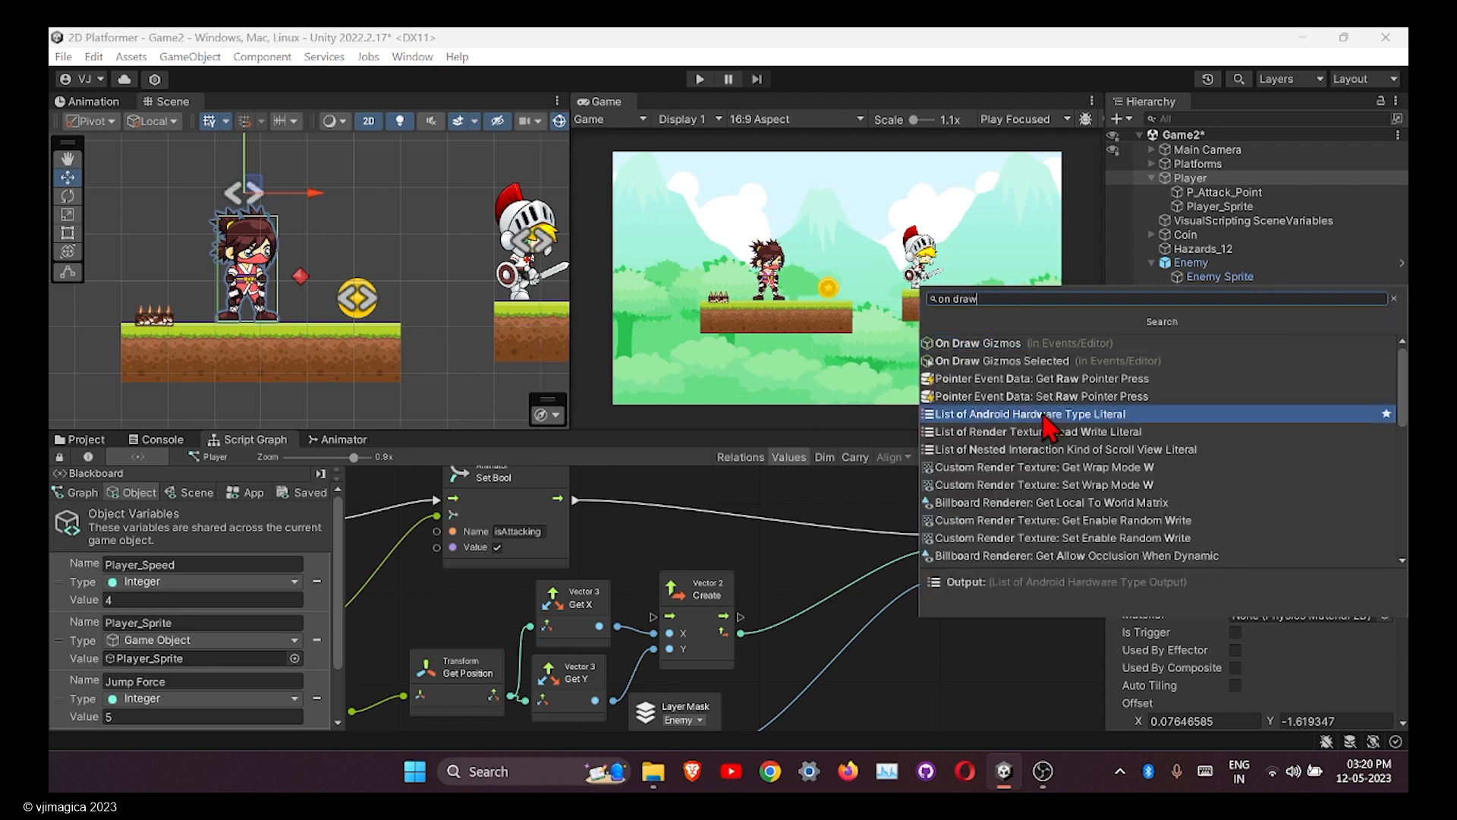
click(1001, 355)
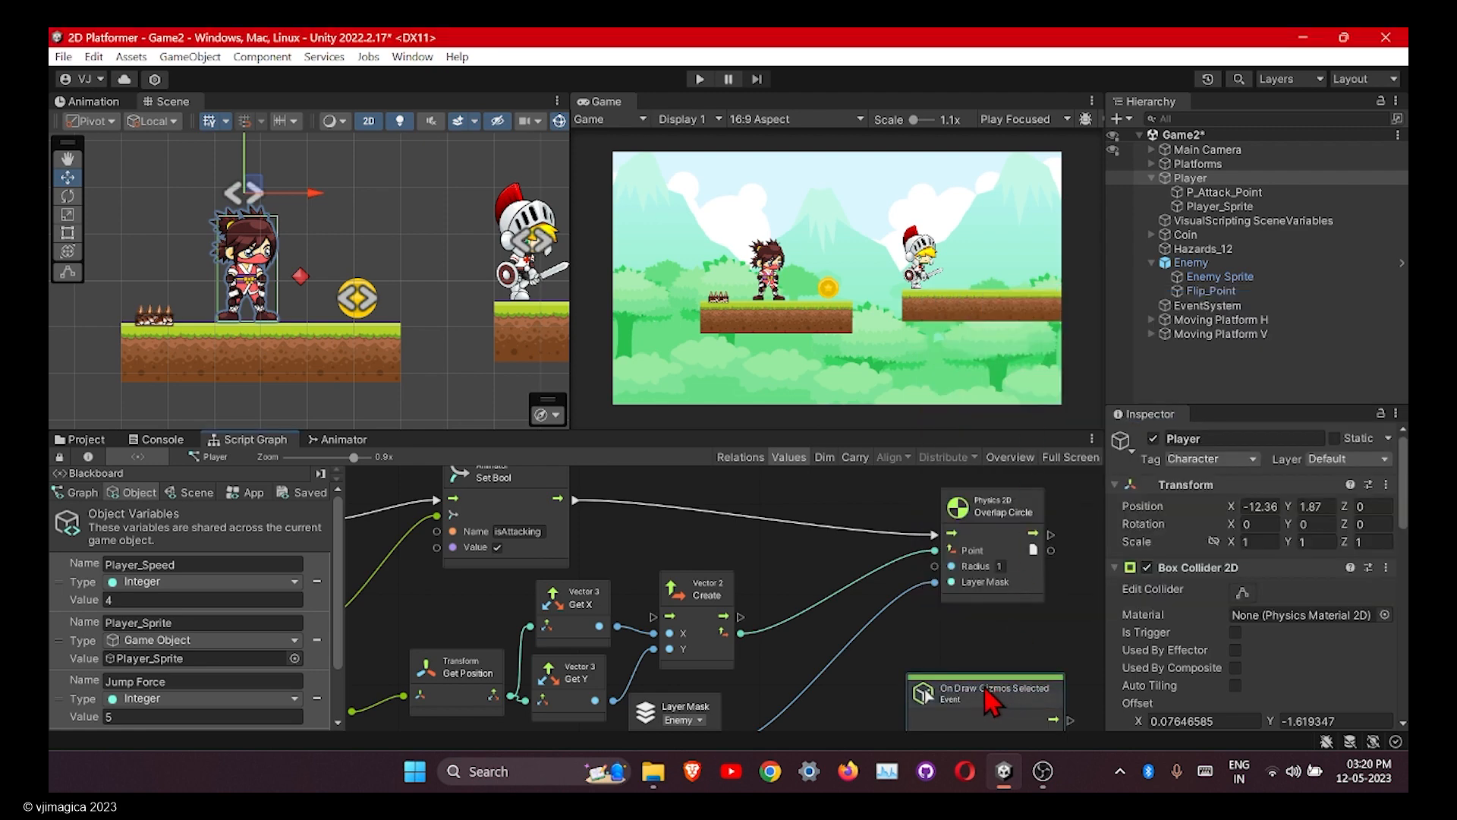
key(Delete)
Add an On Draw Gizmos event below Overlap Circle and connect its flow to a new Gizmos Draw Wire Sphere node.
right_click(930, 713)
text(on draw gi)
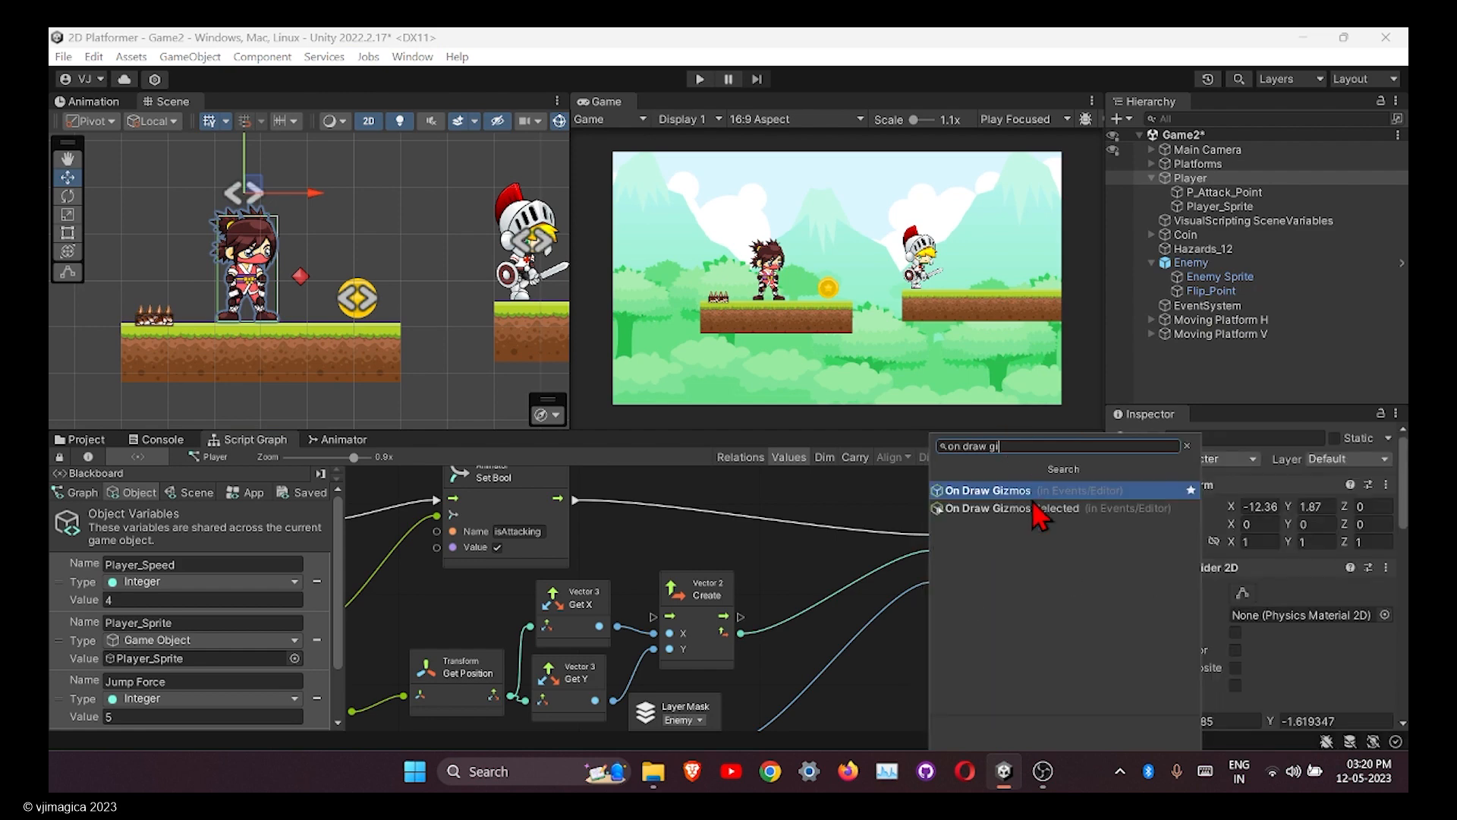
click(1019, 493)
middle_drag(950, 664, 921, 576)
mouse_move(960, 645)
mouse_down()
mouse_move(792, 654)
mouse_move(944, 689)
mouse_up()
text(d)
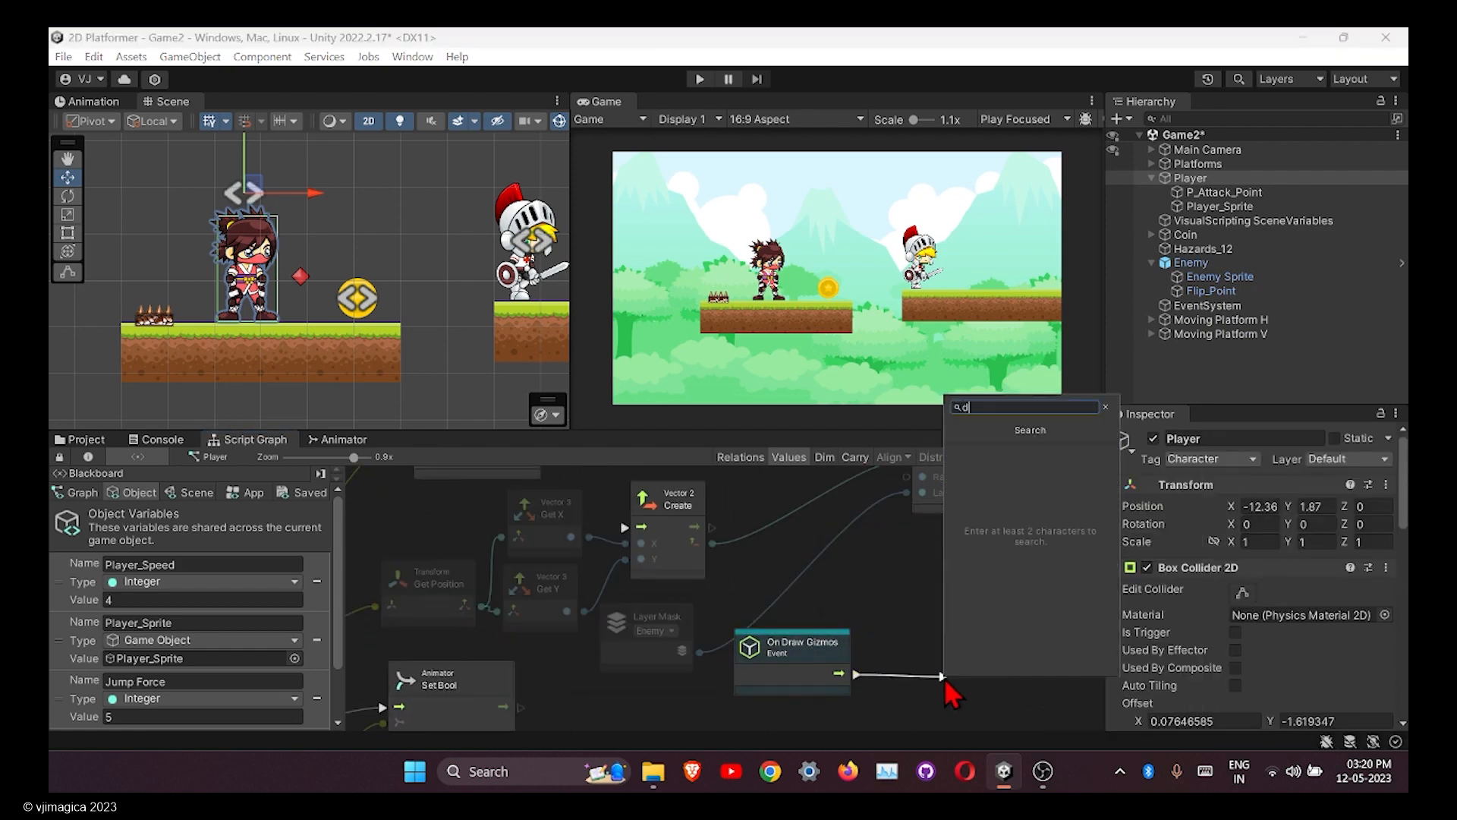
text(raw w)
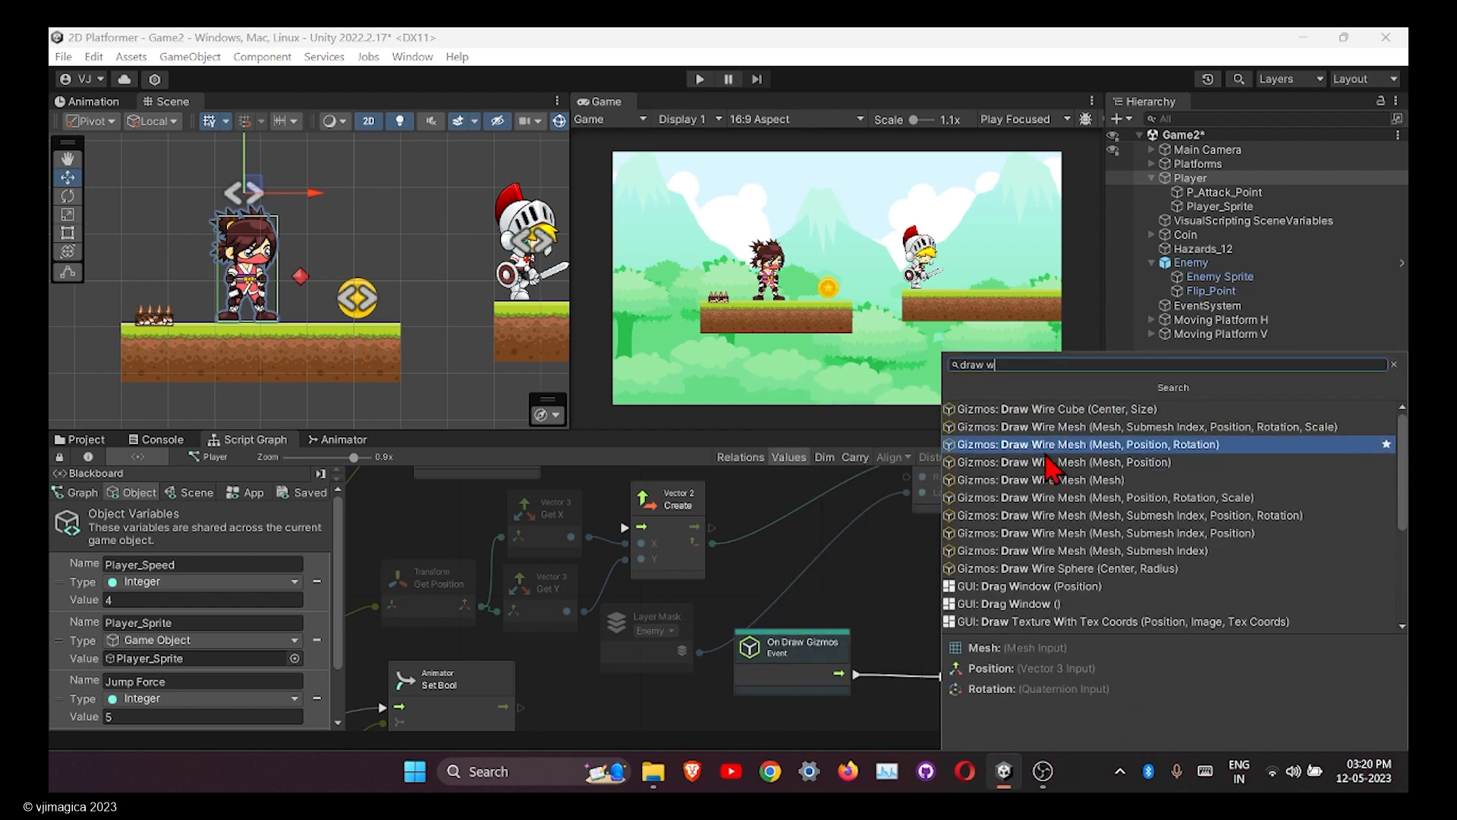
text(ire sphe)
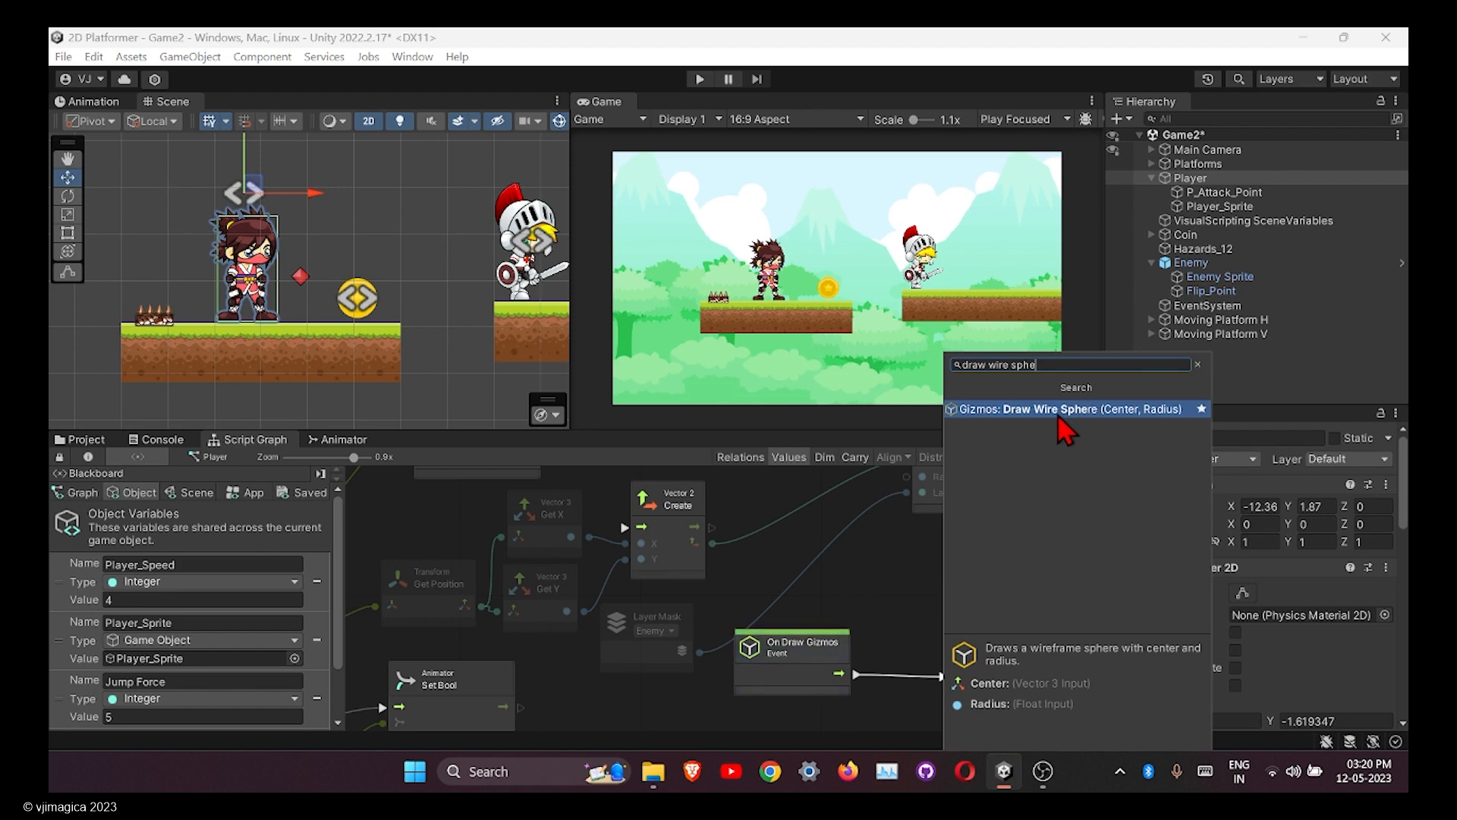
click(1058, 413)
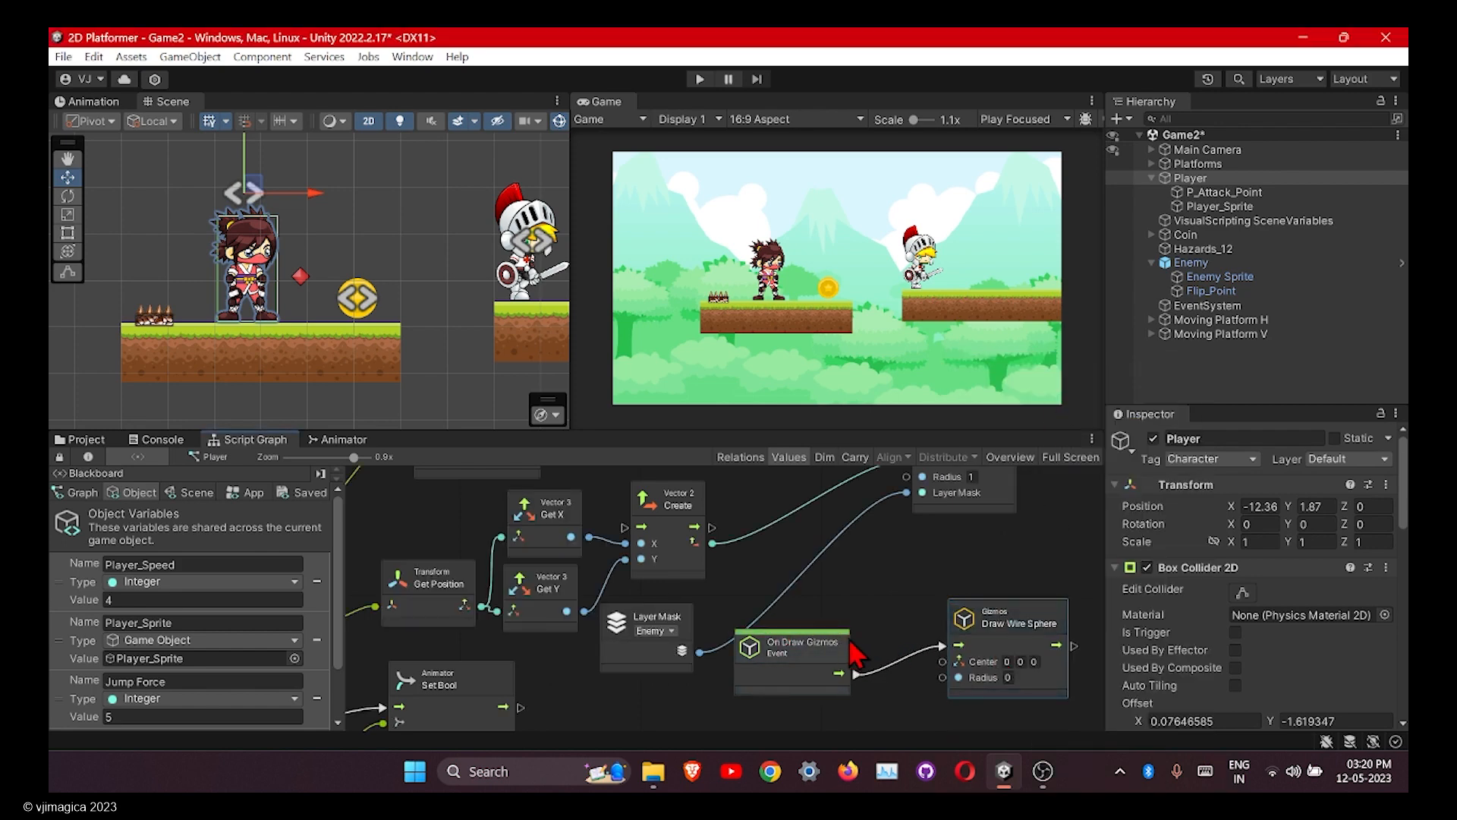
Connect the Get Position output to Draw Wire Sphere's Center and set the sphere's Radius to 0.5.
scroll(588, 588, down, 5)
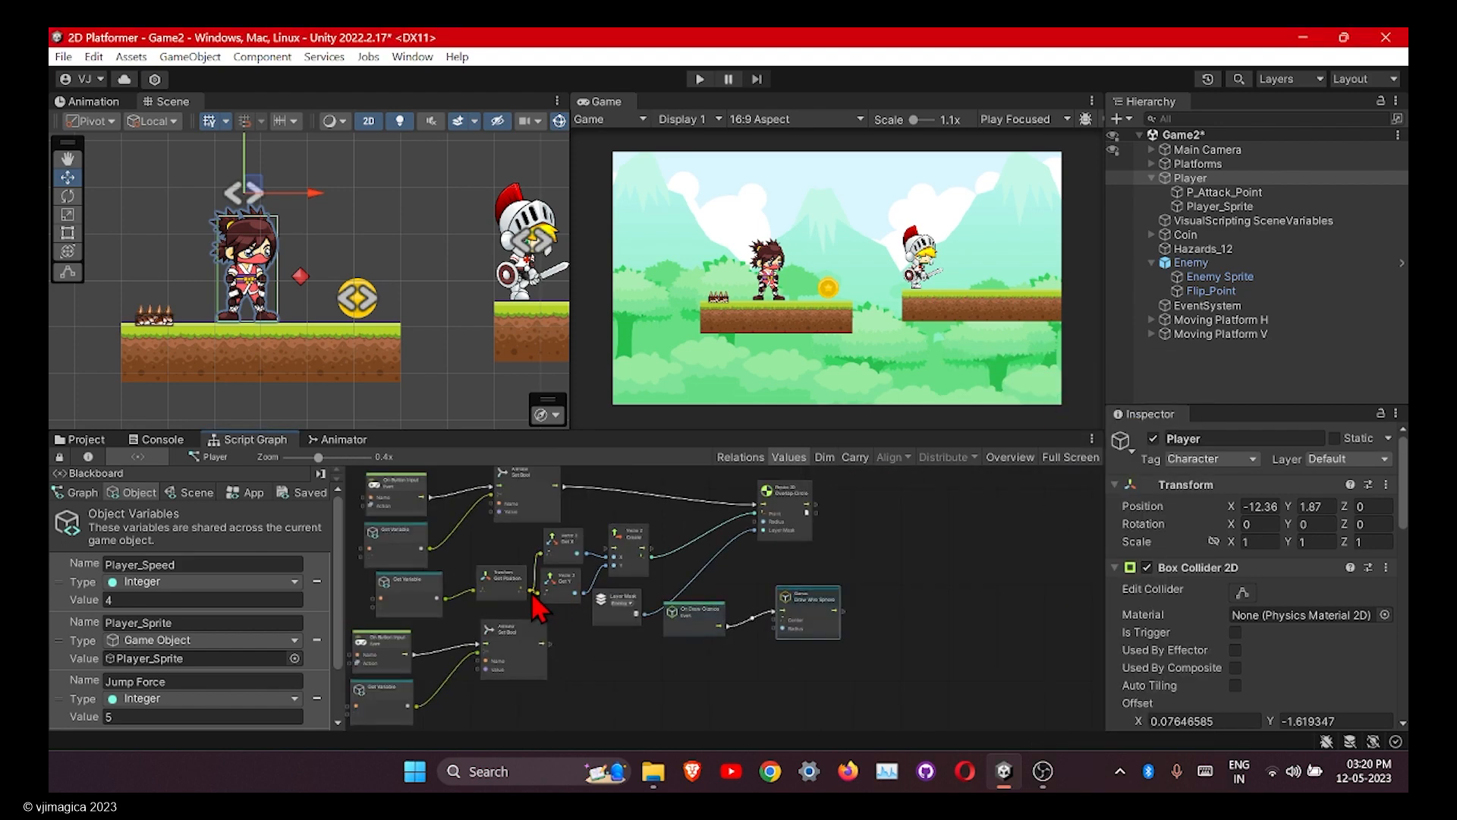
drag(533, 591, 774, 623)
scroll(780, 630, up, 6)
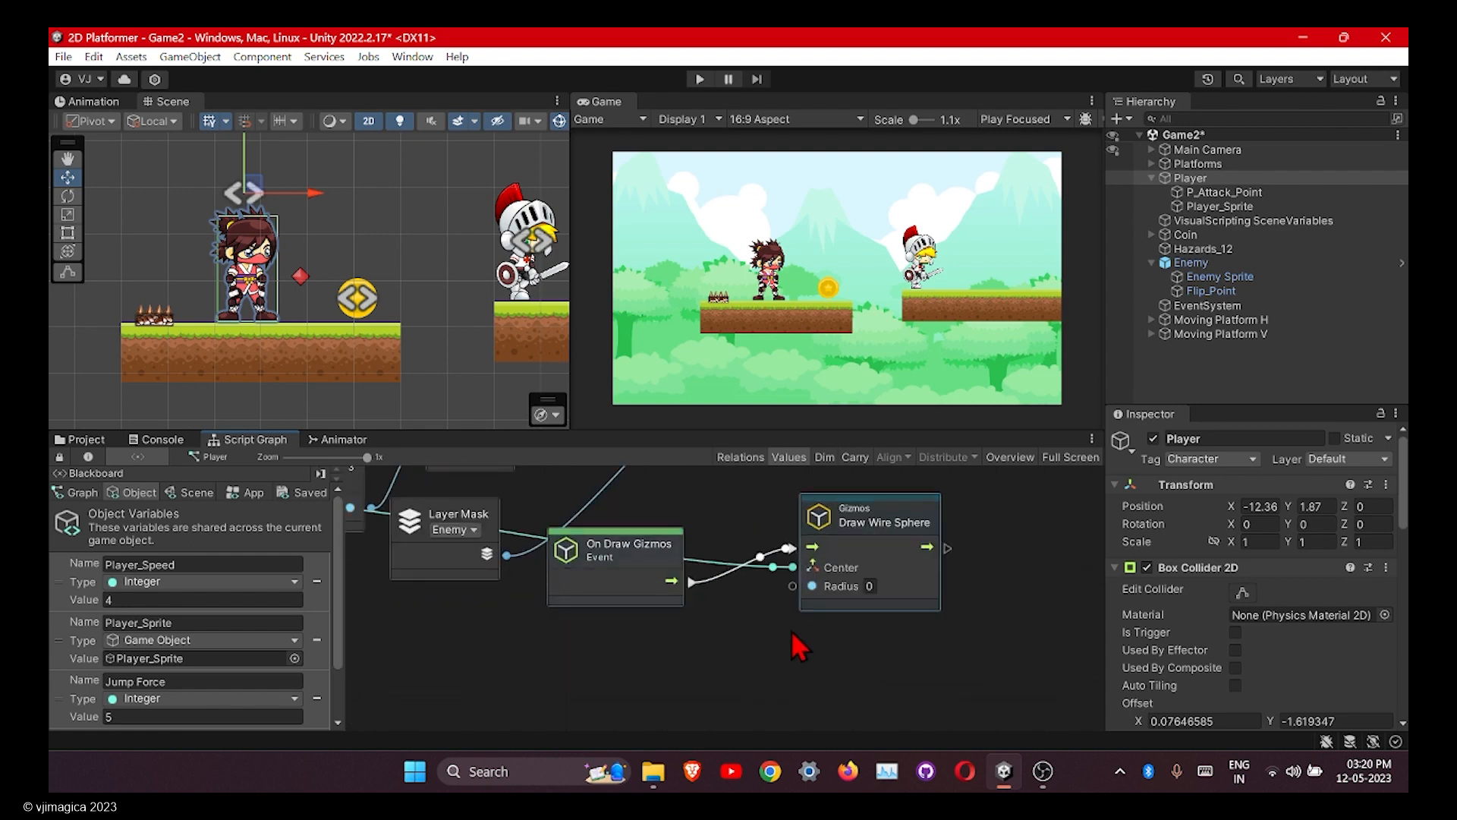
click(866, 585)
text(1)
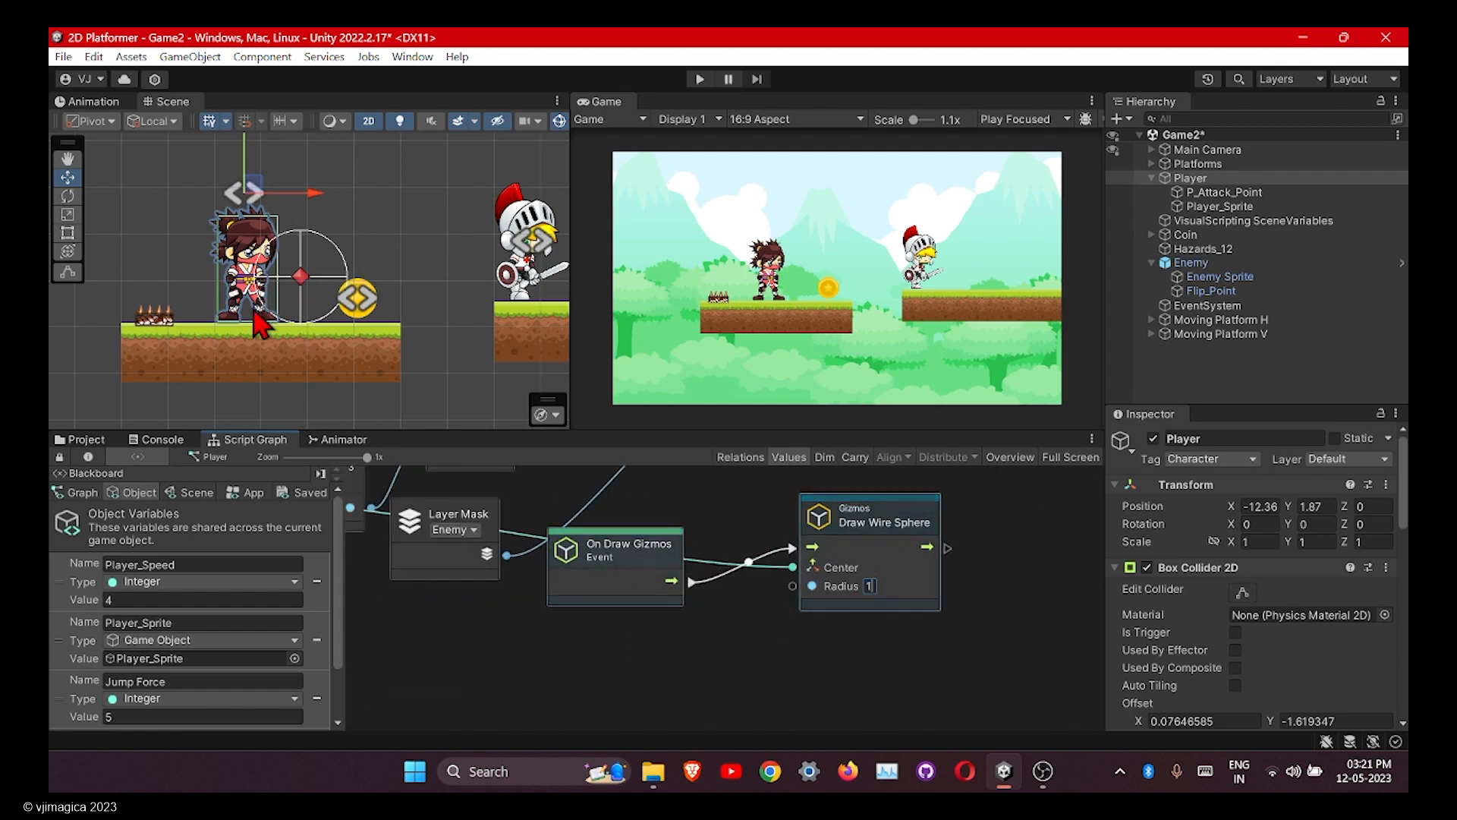
double_click(873, 586)
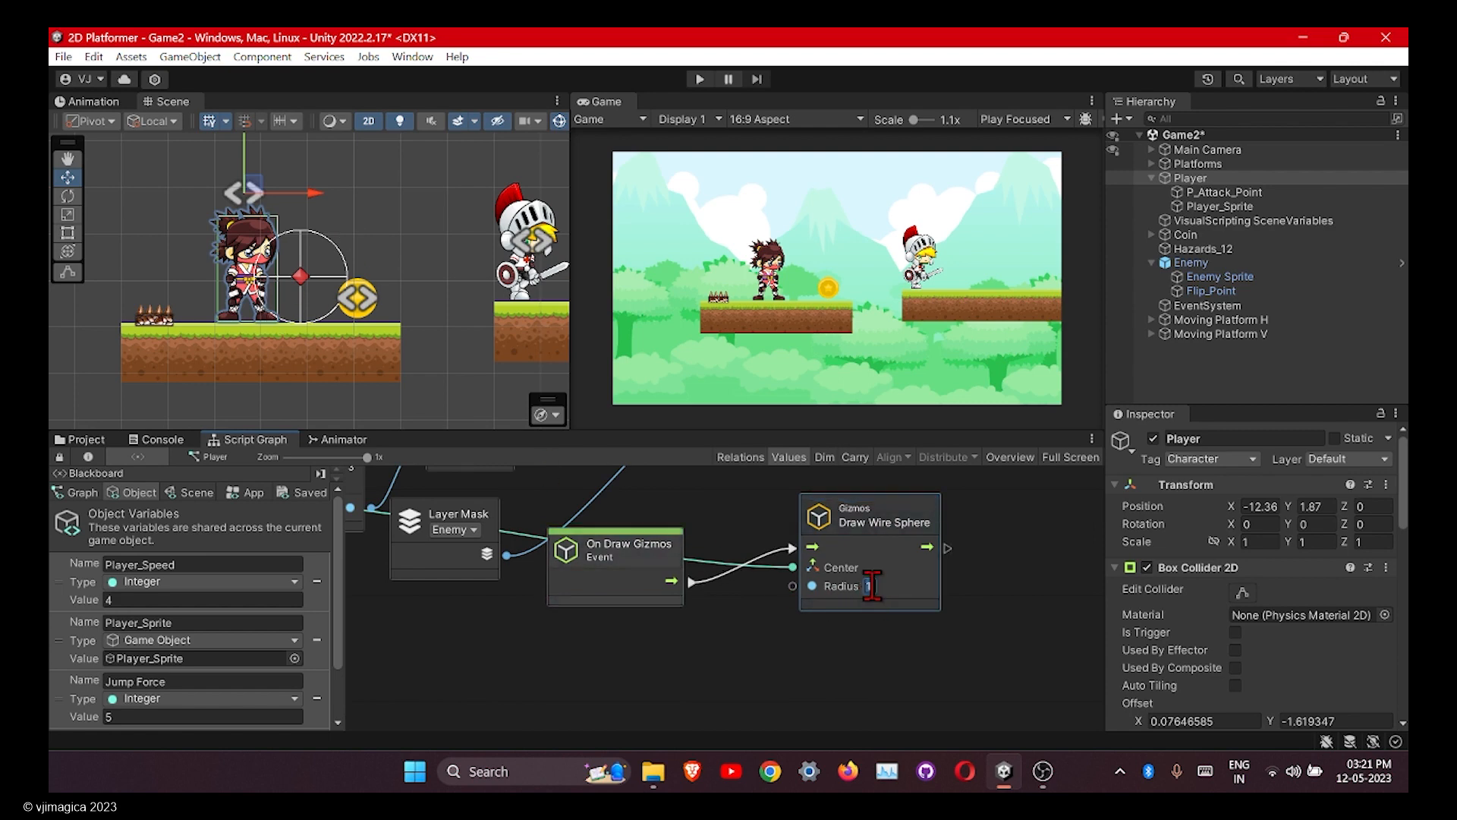
text(.5)
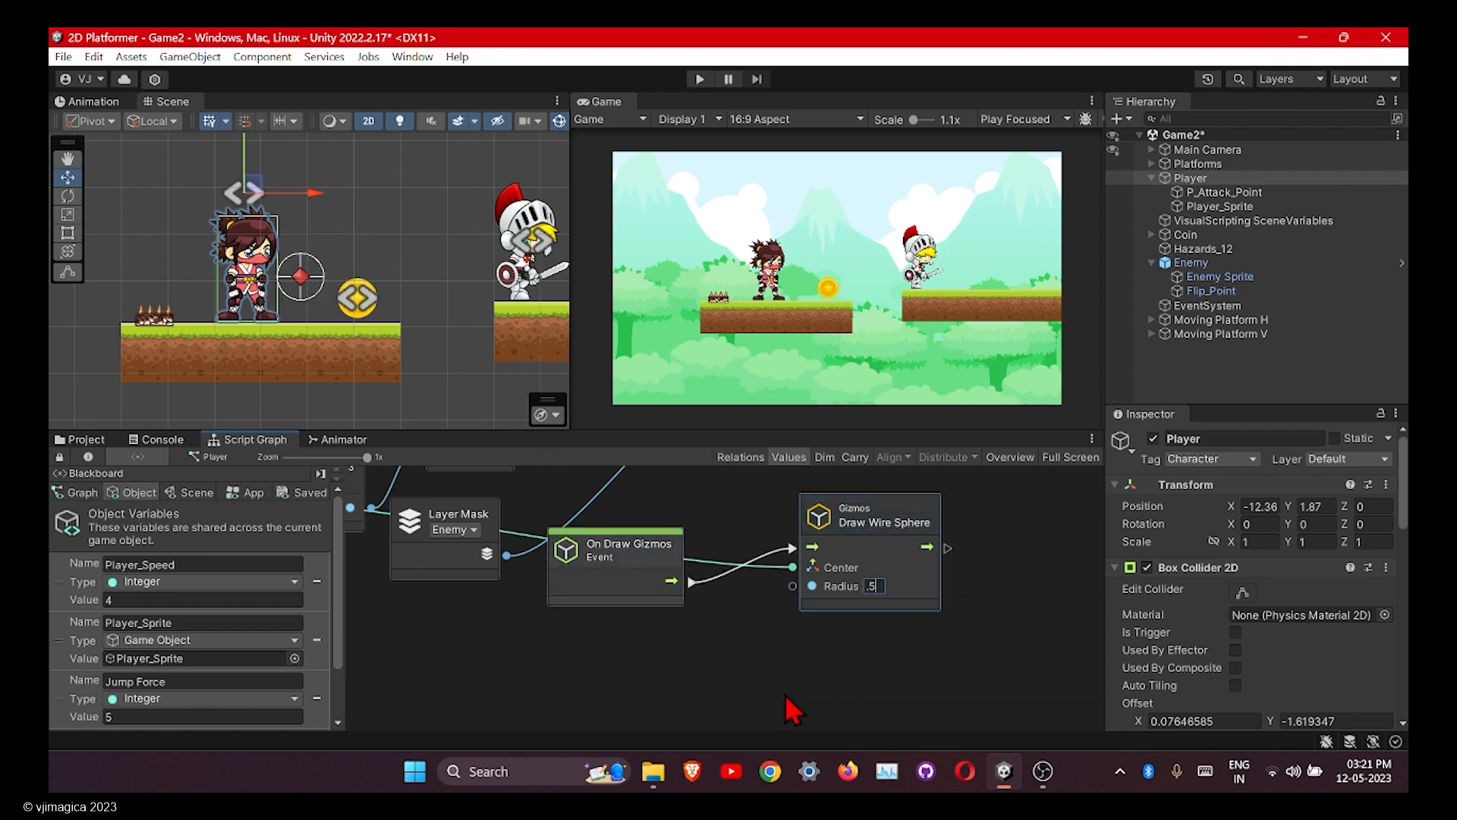
click(781, 661)
Set the Radius of the Overlap Circle node to 0.5 to match the wire sphere gizmo.
scroll(759, 666, down, 4)
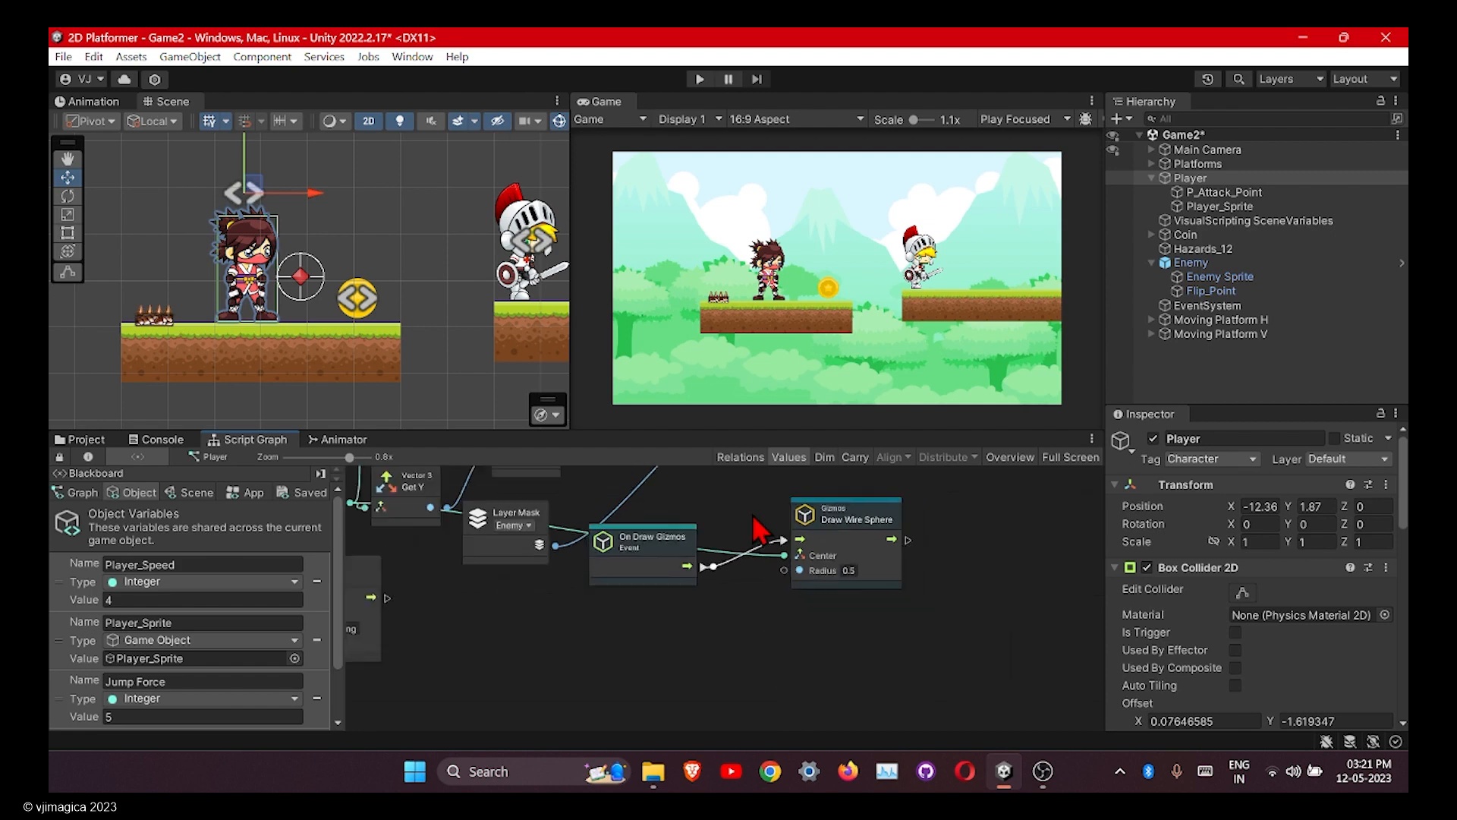
scroll(743, 588, up, 2)
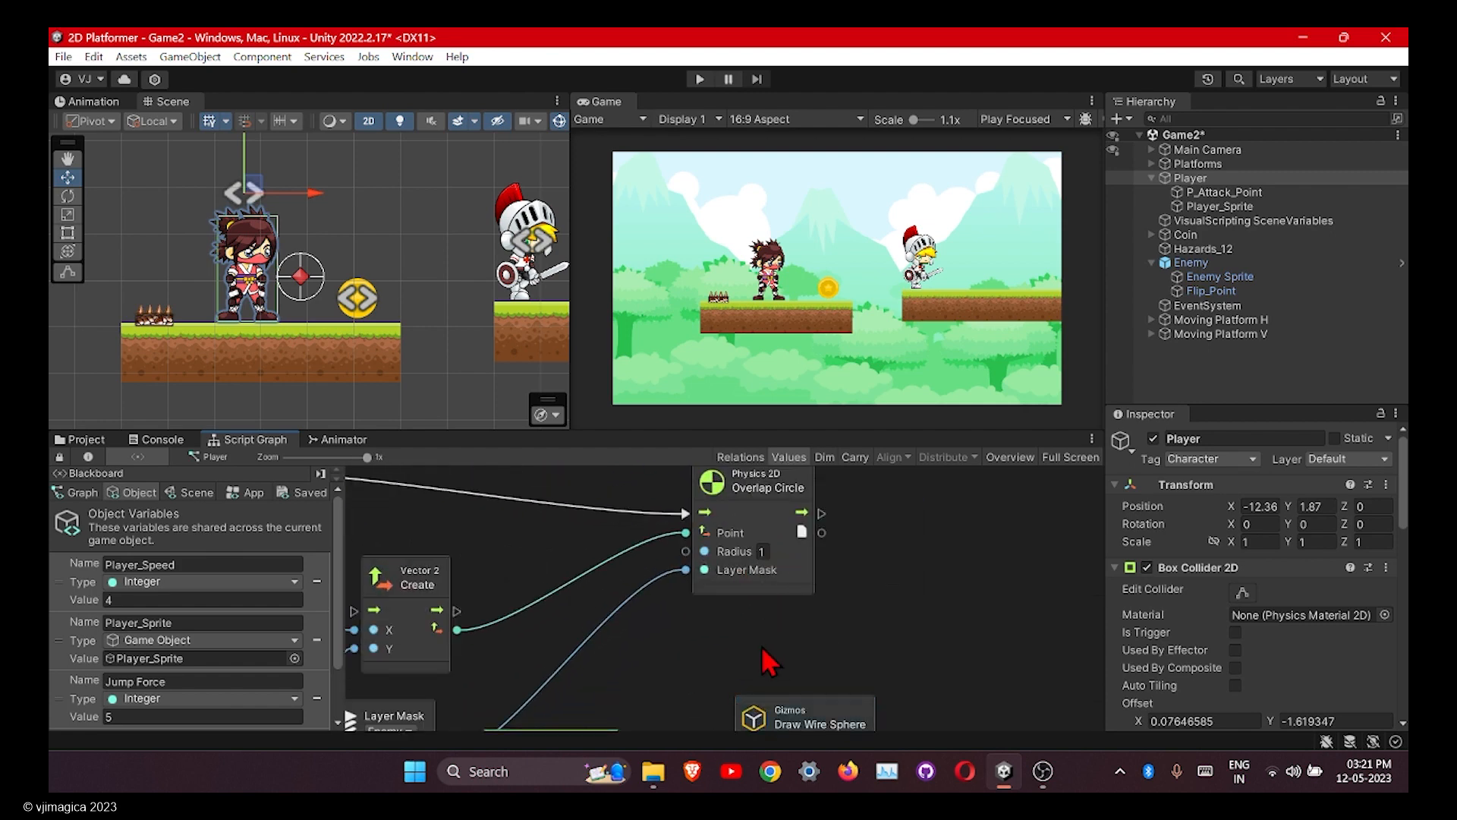
scroll(771, 660, up, 2)
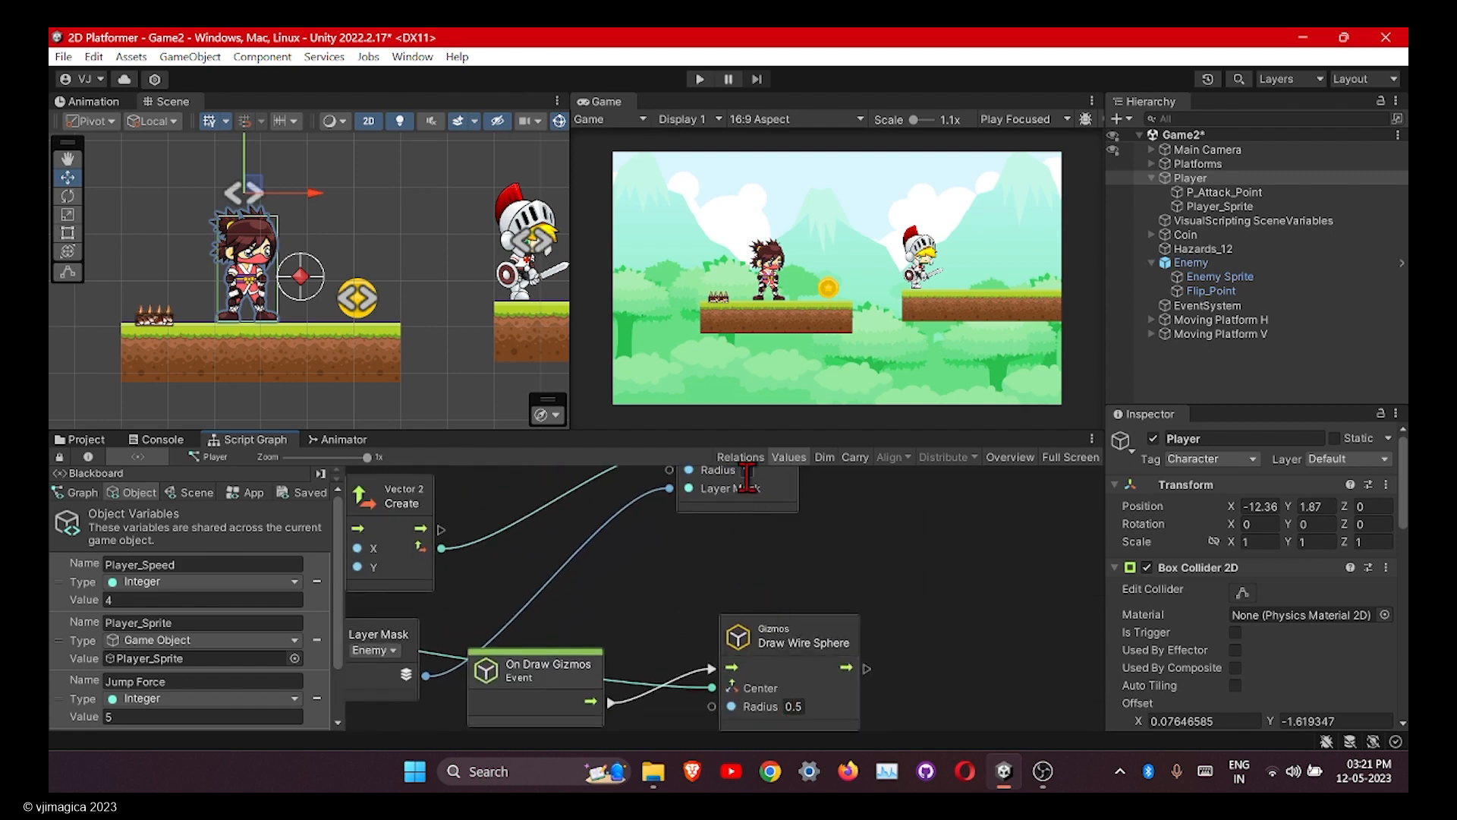
middle_drag(840, 543, 732, 671)
middle_drag(665, 569, 724, 550)
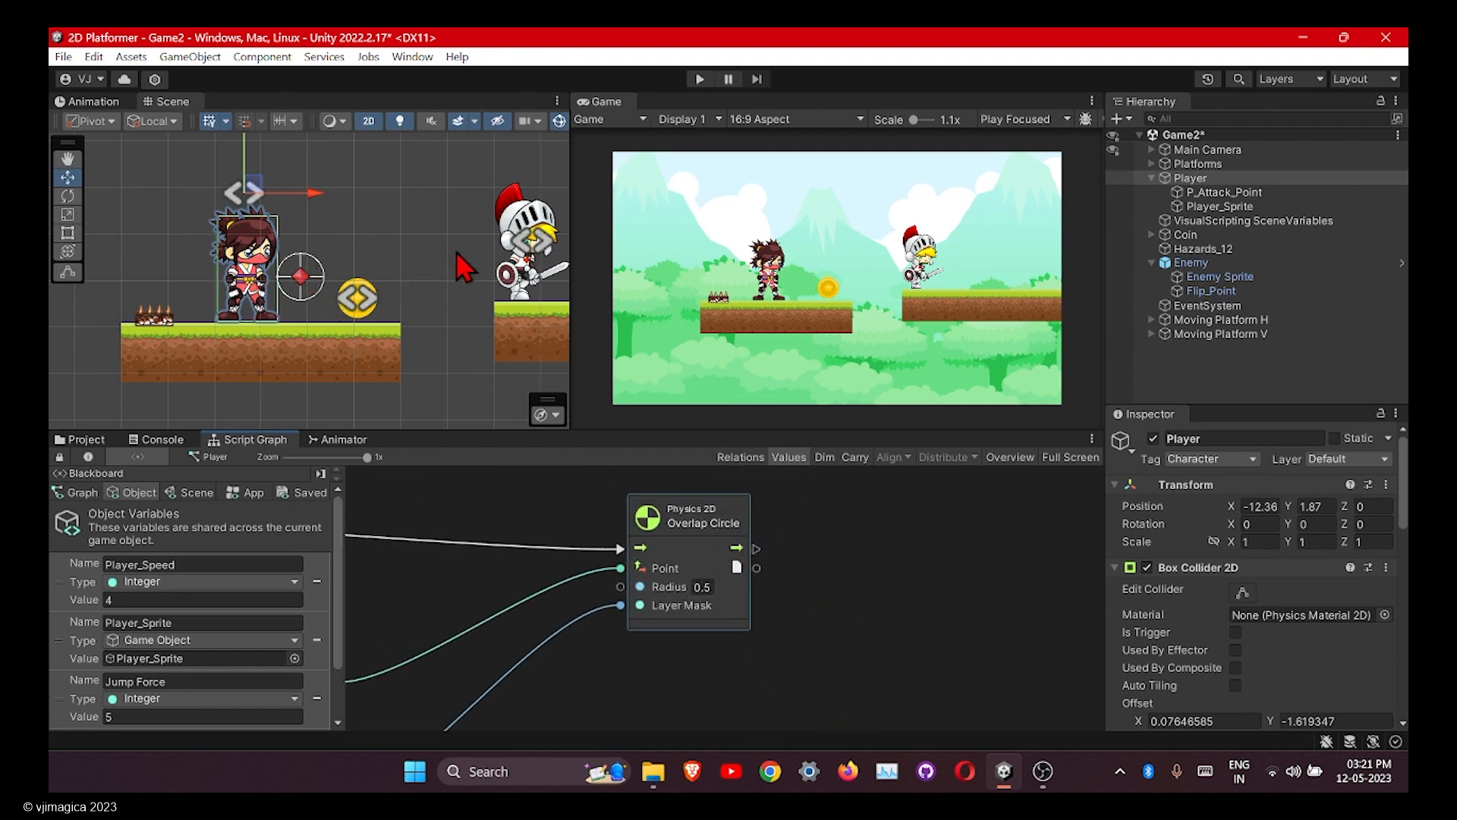
Add a For Each Loop after Overlap Circle, connecting the flow and feeding the circle's result output into the loop's collection input.
ctrl+scroll(628, 572, down, 5)
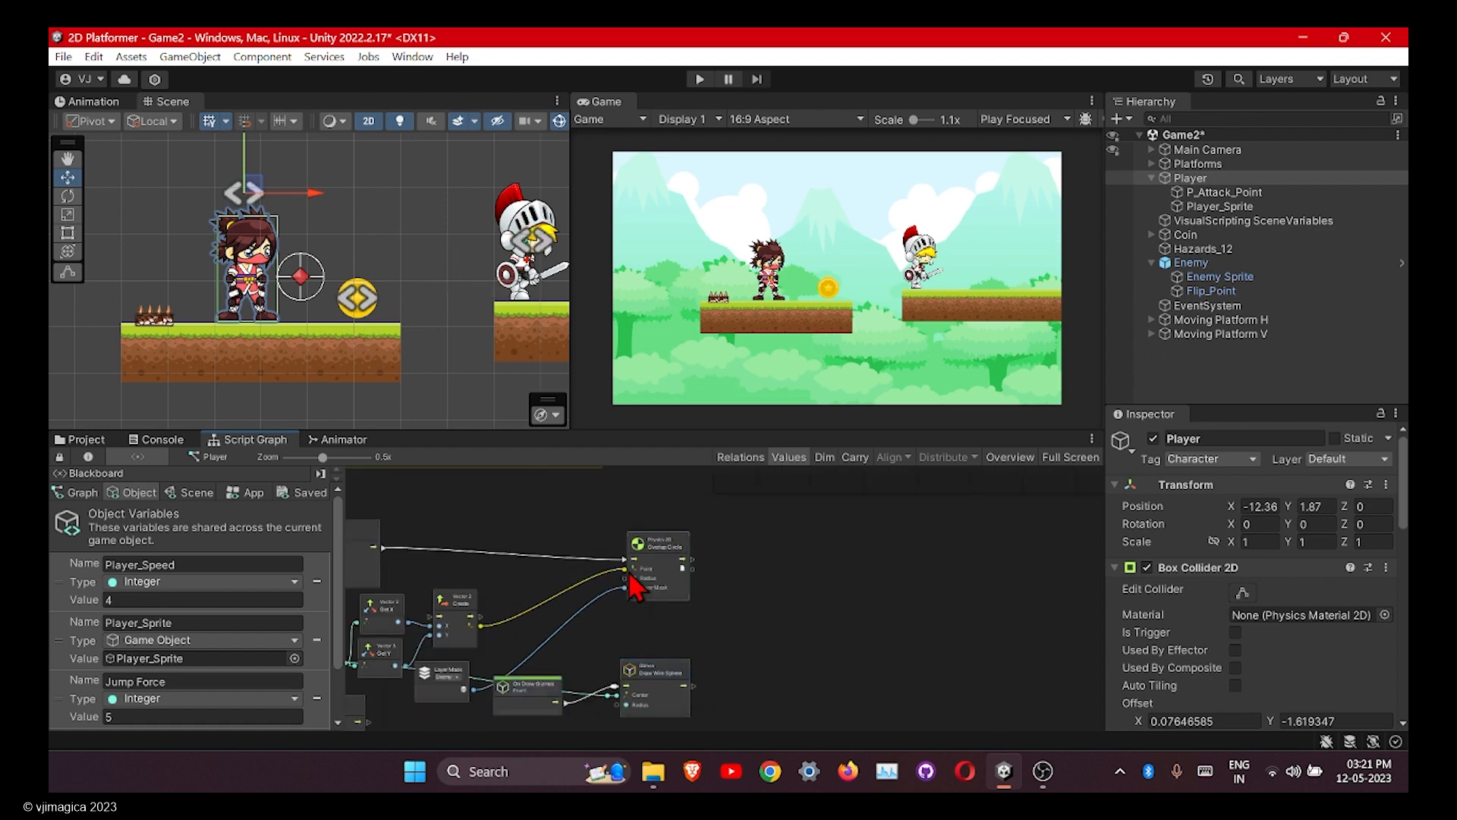
ctrl+scroll(675, 572, up, 5)
middle_drag(779, 575, 680, 597)
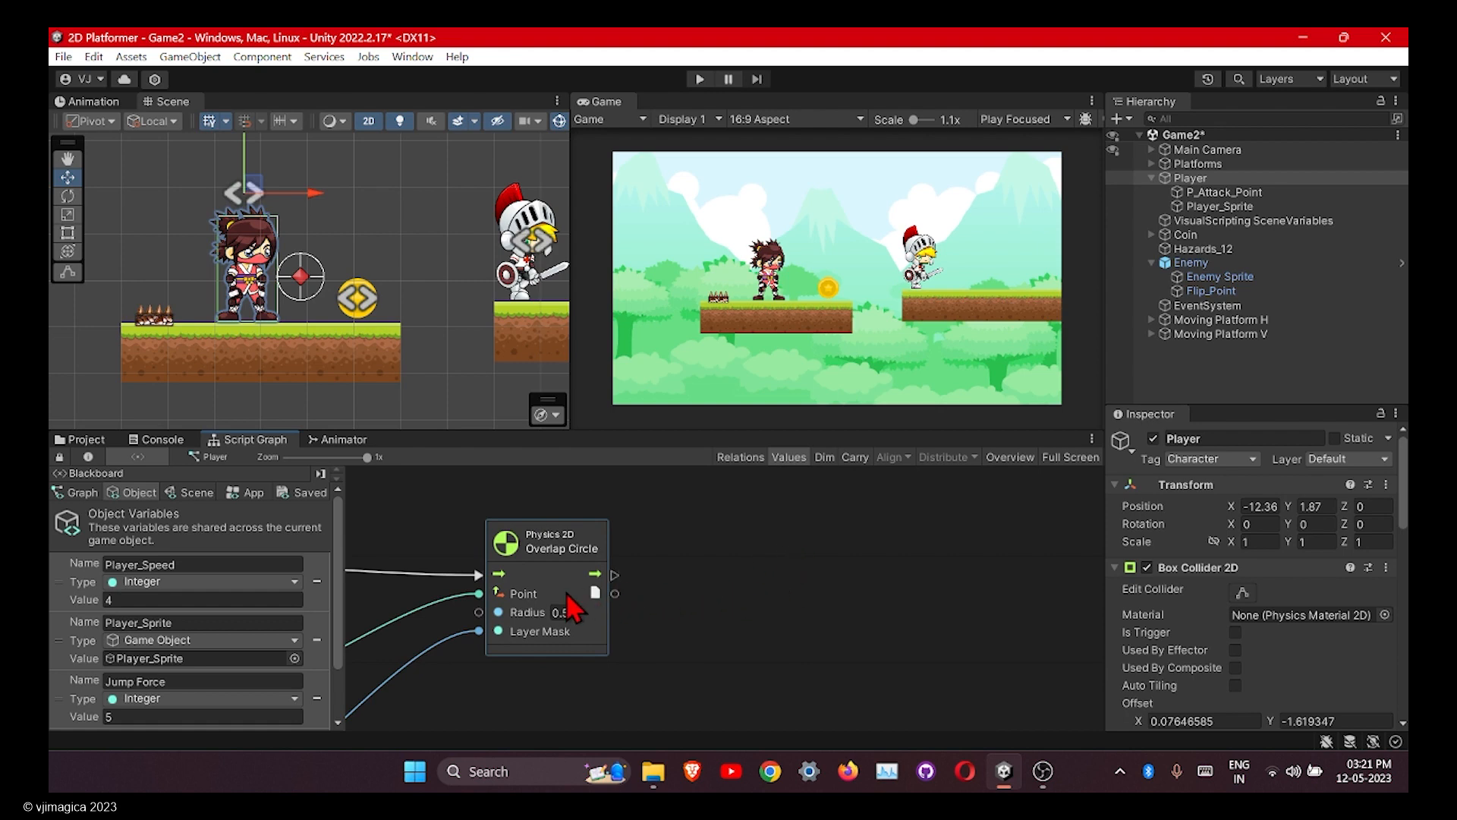
right_click(686, 592)
click(734, 596)
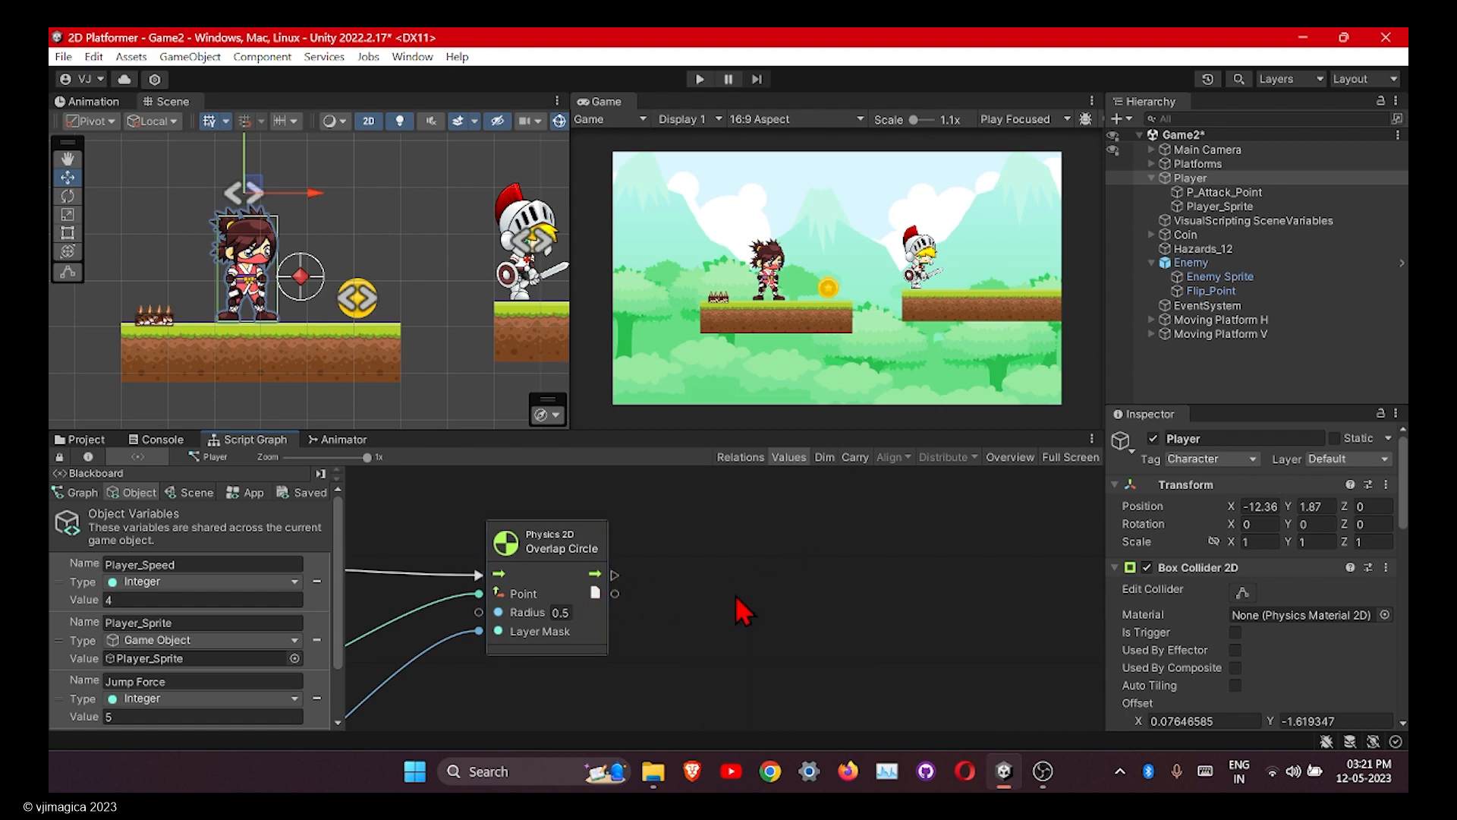
text(for)
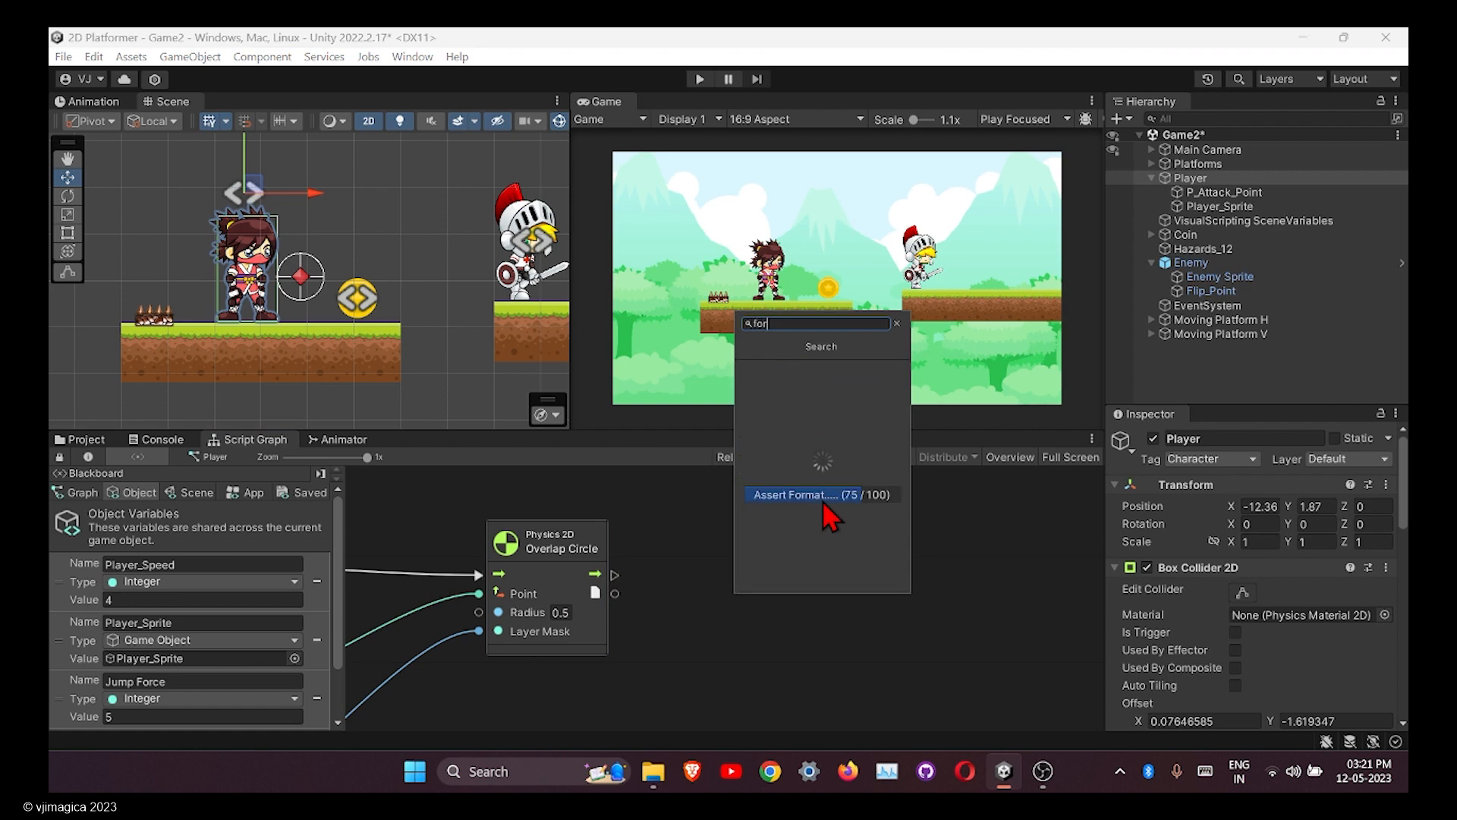
text( each)
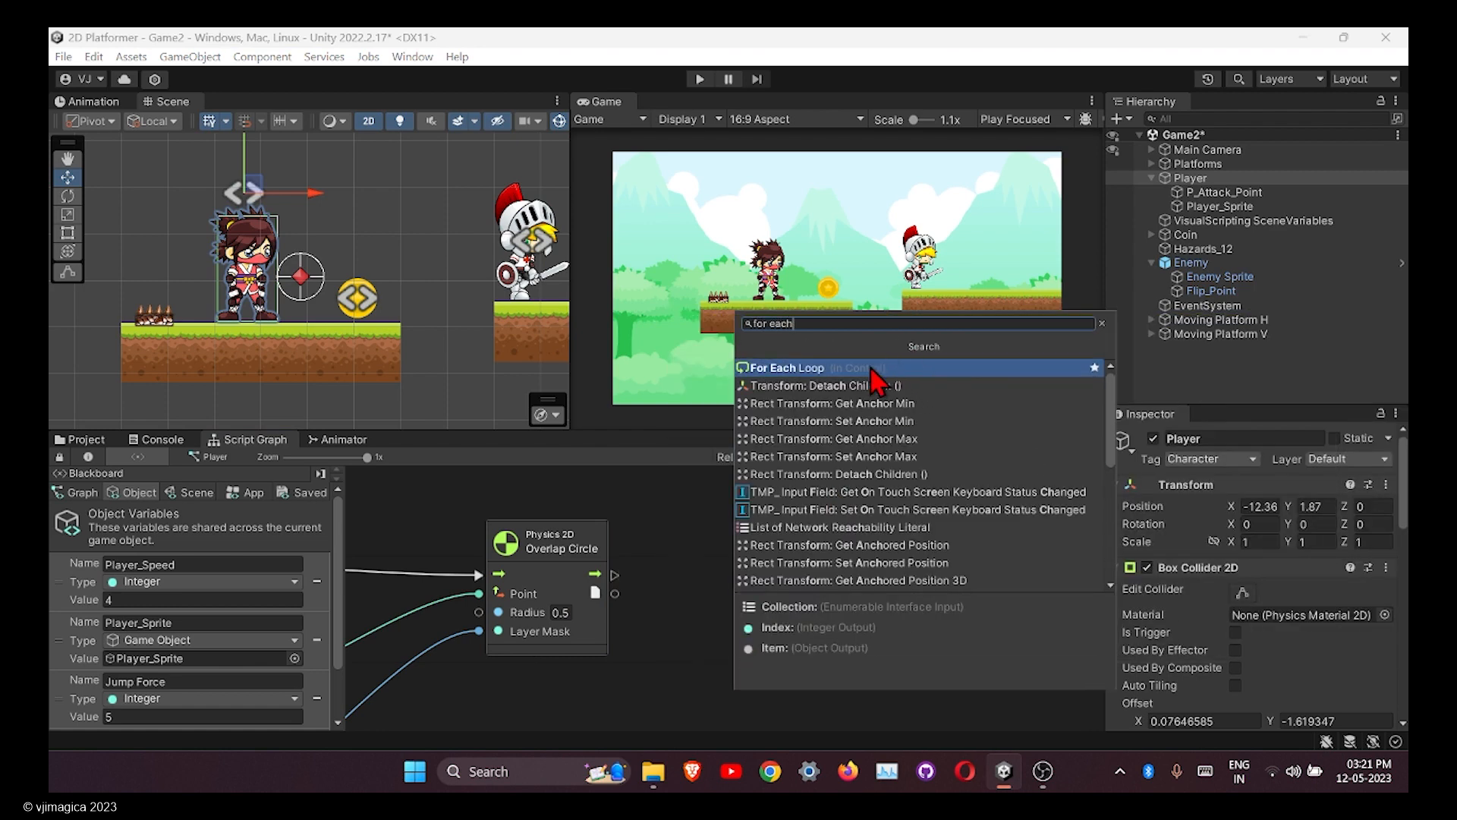
click(868, 367)
drag(764, 599, 757, 540)
drag(596, 574, 713, 586)
drag(617, 593, 718, 608)
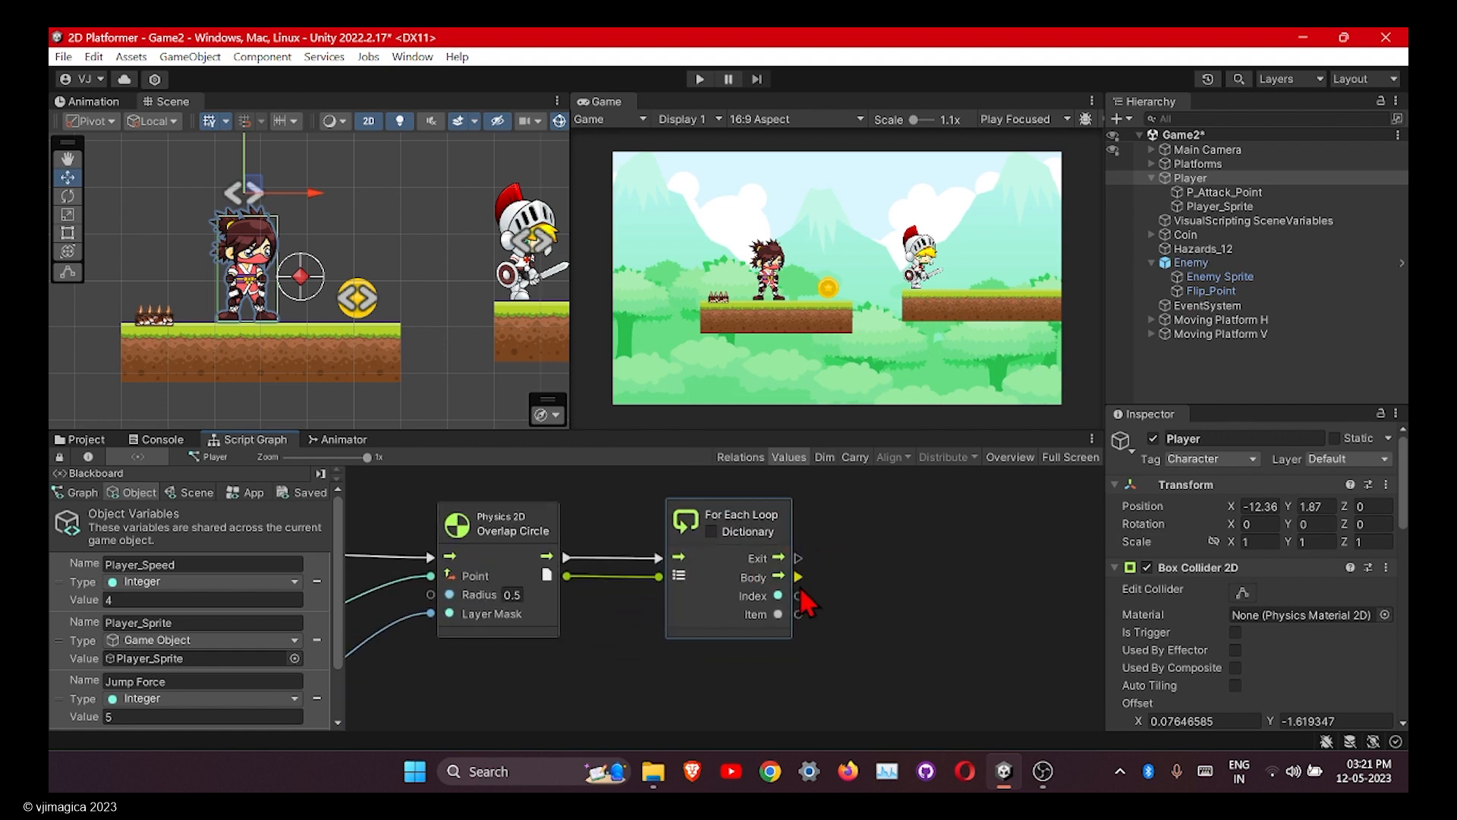
Add a Trigger Custom Event node named E_Damage and run it from the For Each Loop's Body output.
right_click(943, 559)
click(979, 568)
text(t)
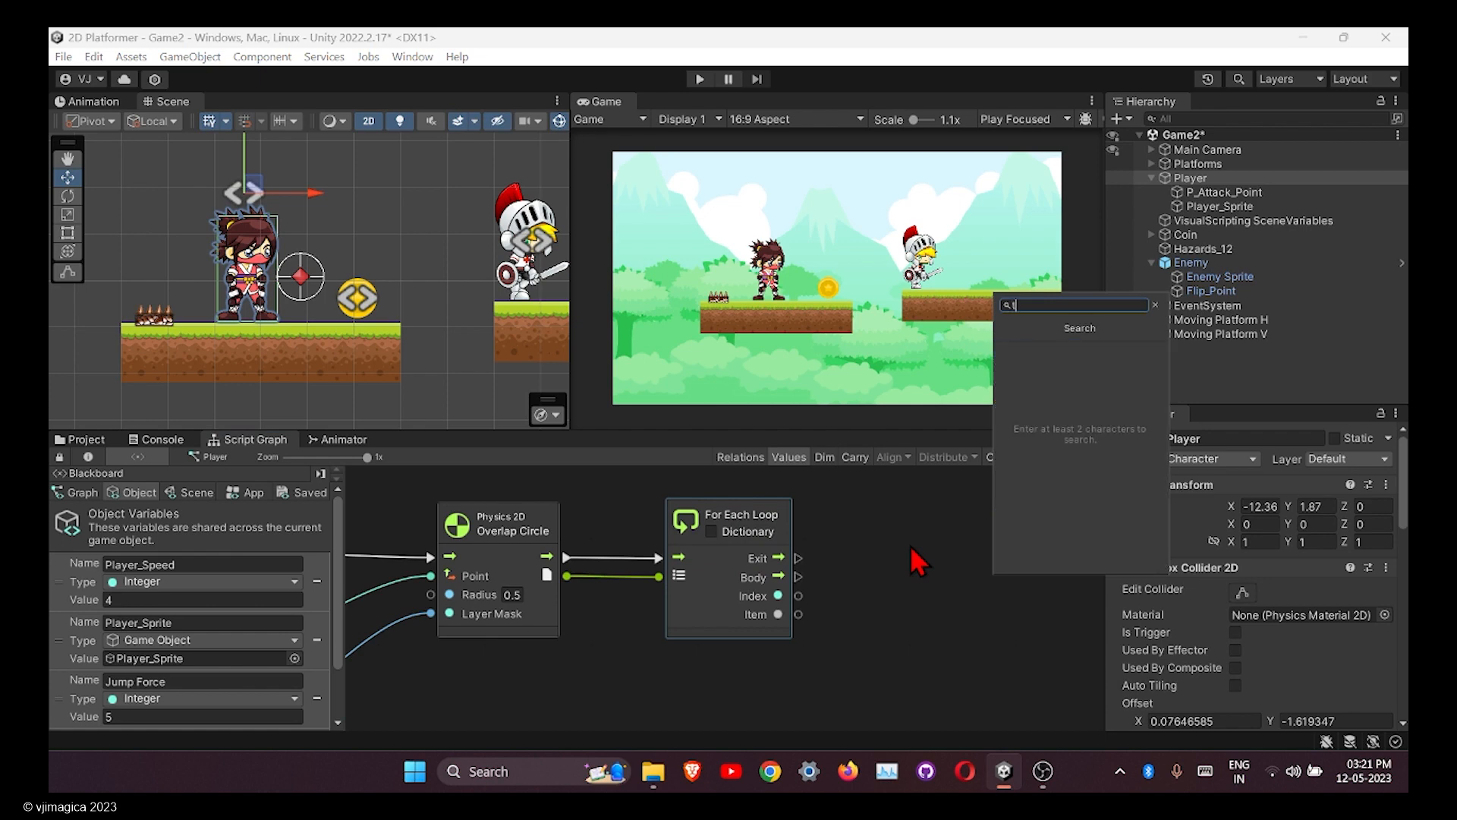
text(ri)
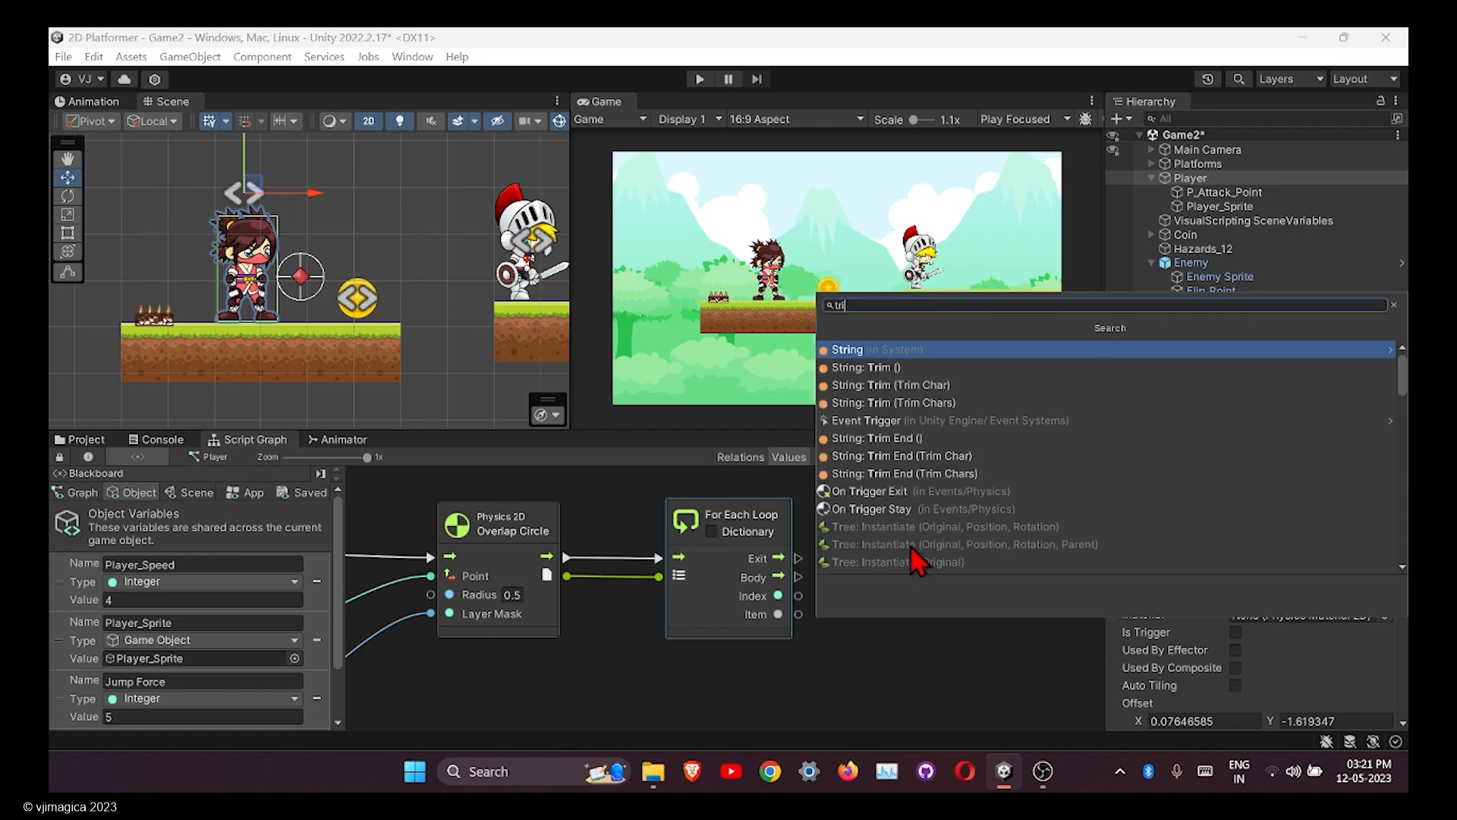
text(g)
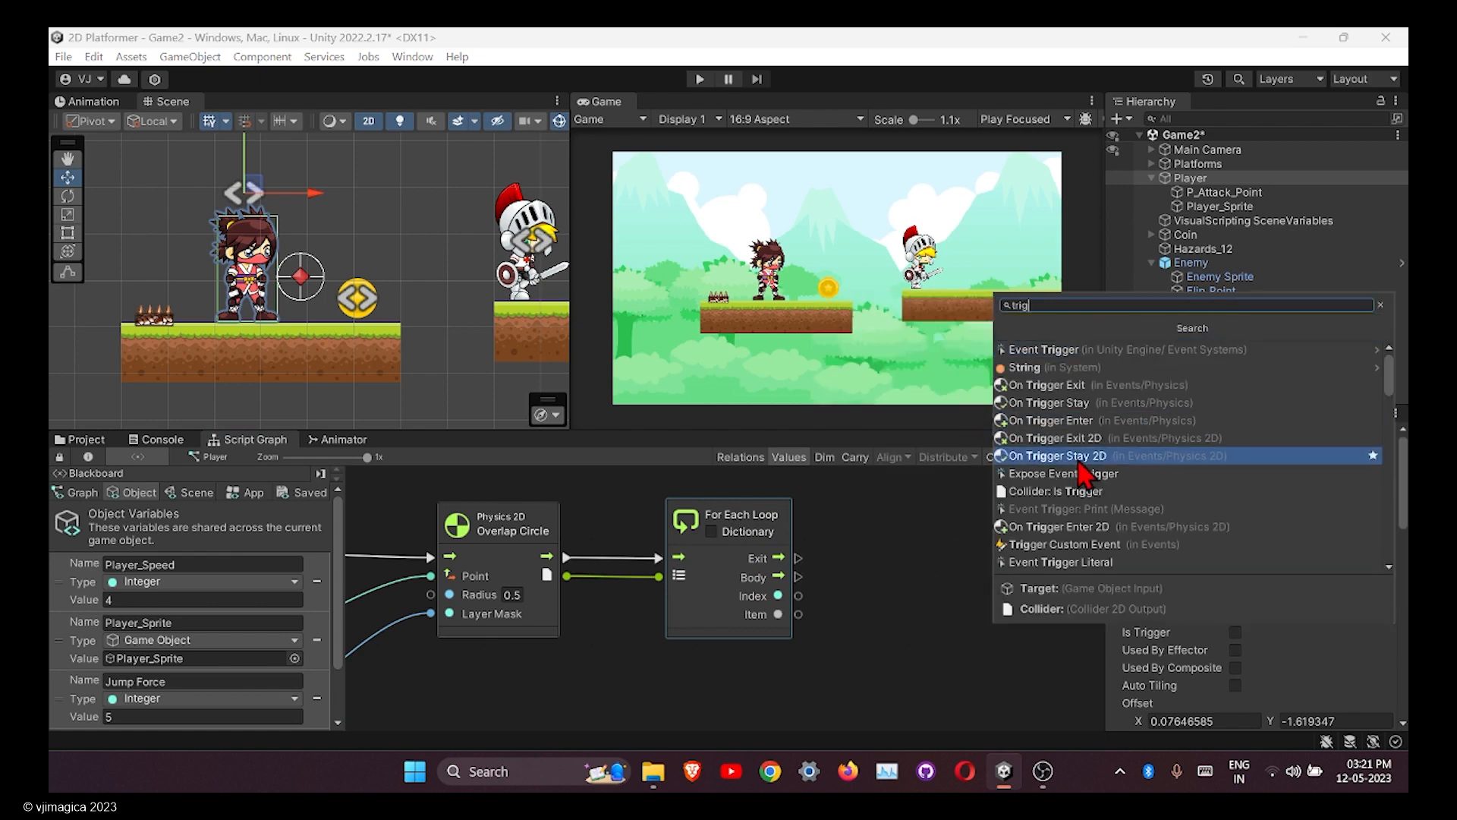
click(1100, 545)
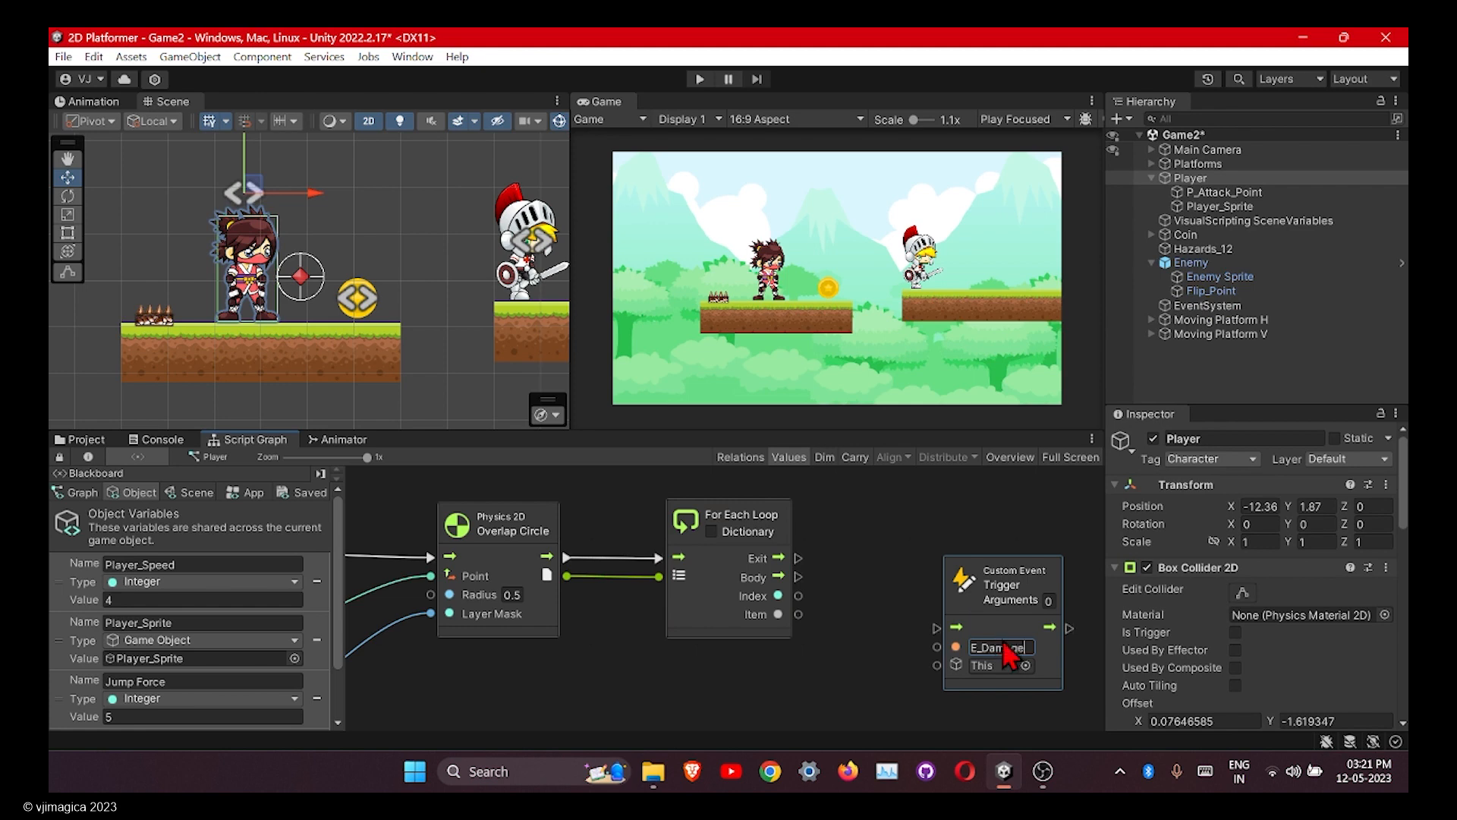
drag(974, 594, 960, 545)
drag(798, 576, 930, 584)
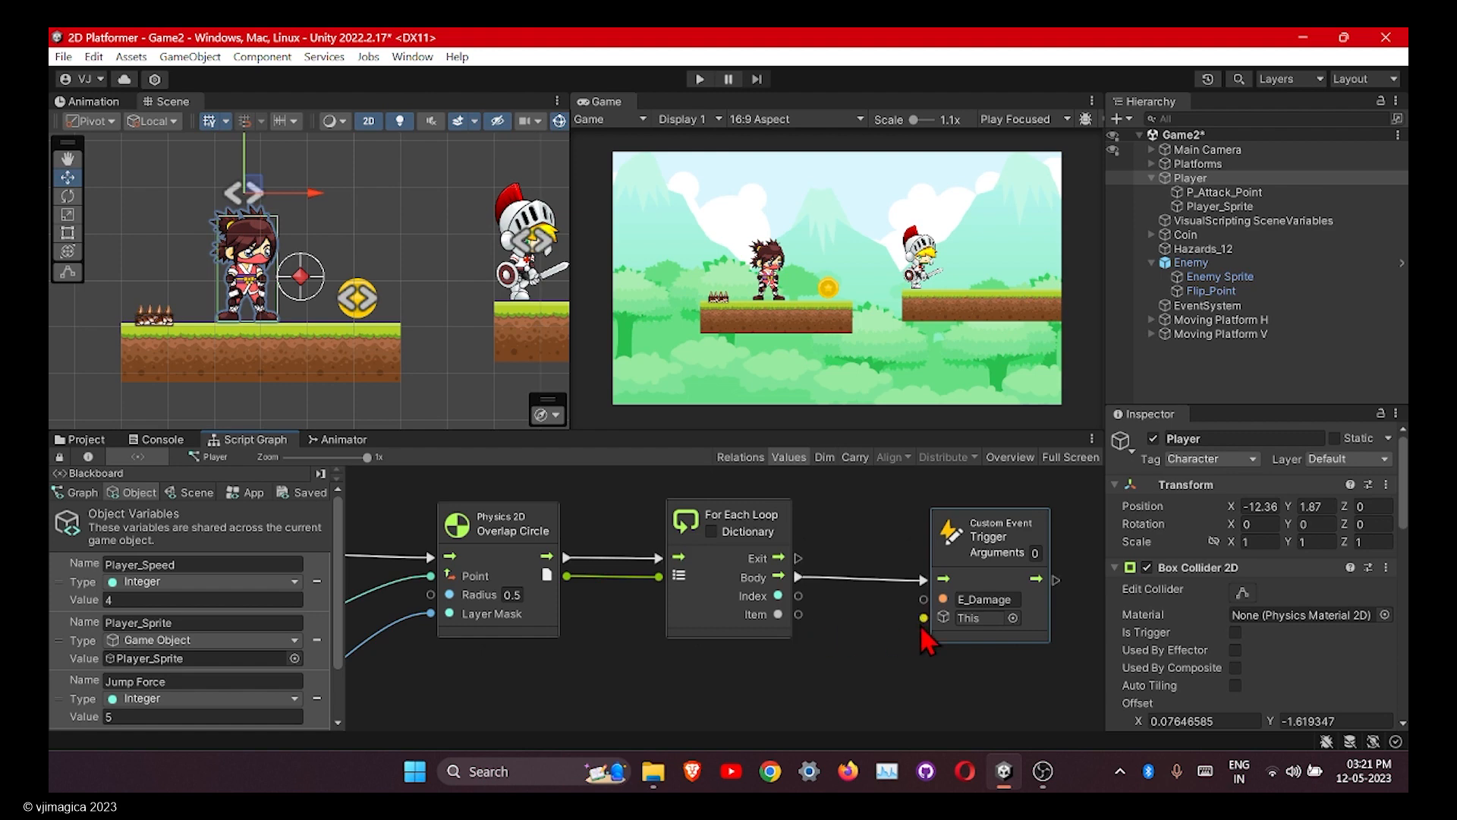
Set the target of the E_Damage Trigger Custom Event node to the Enemy asset.
click(1013, 617)
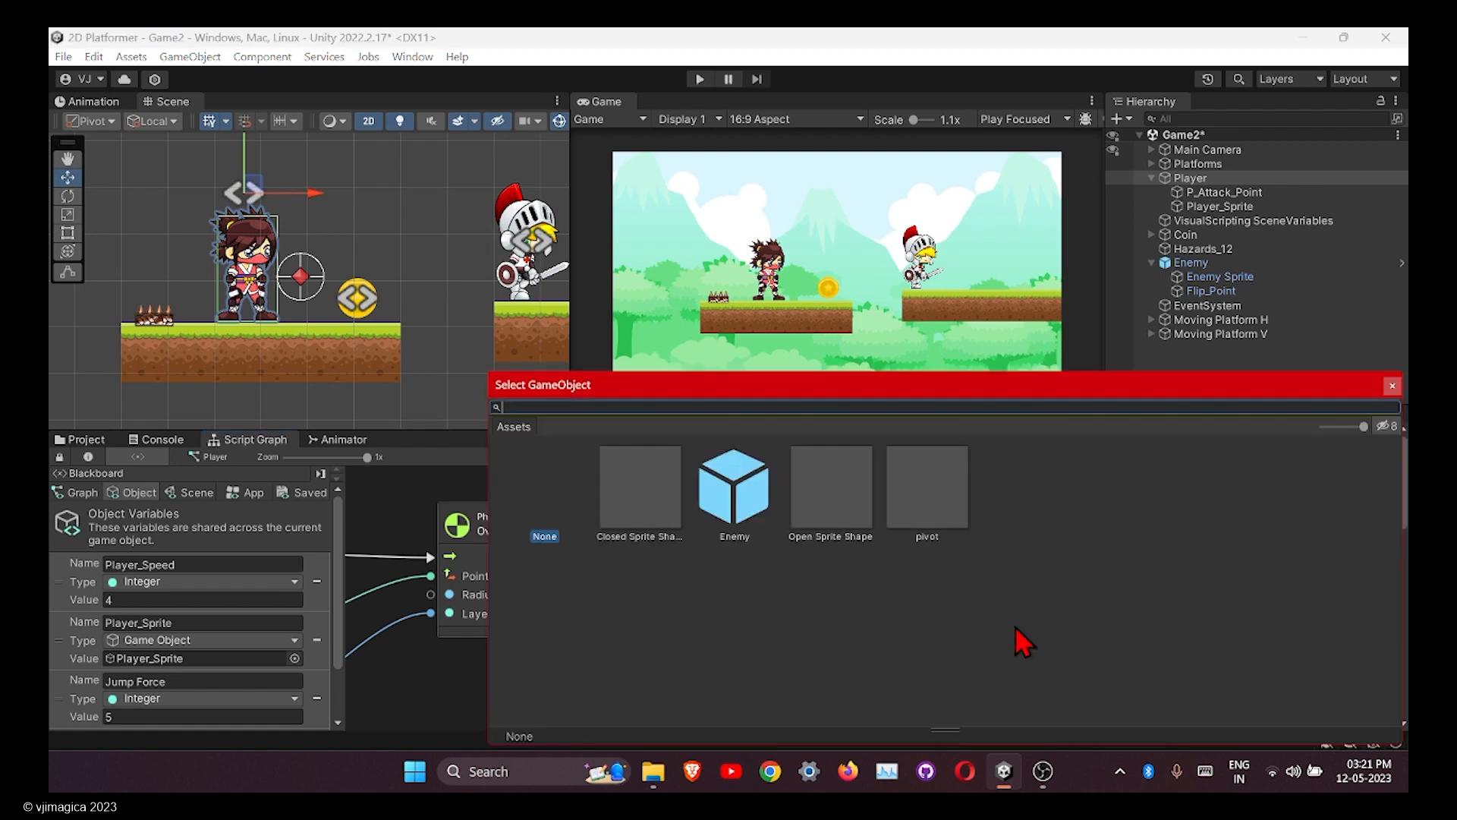
double_click(754, 516)
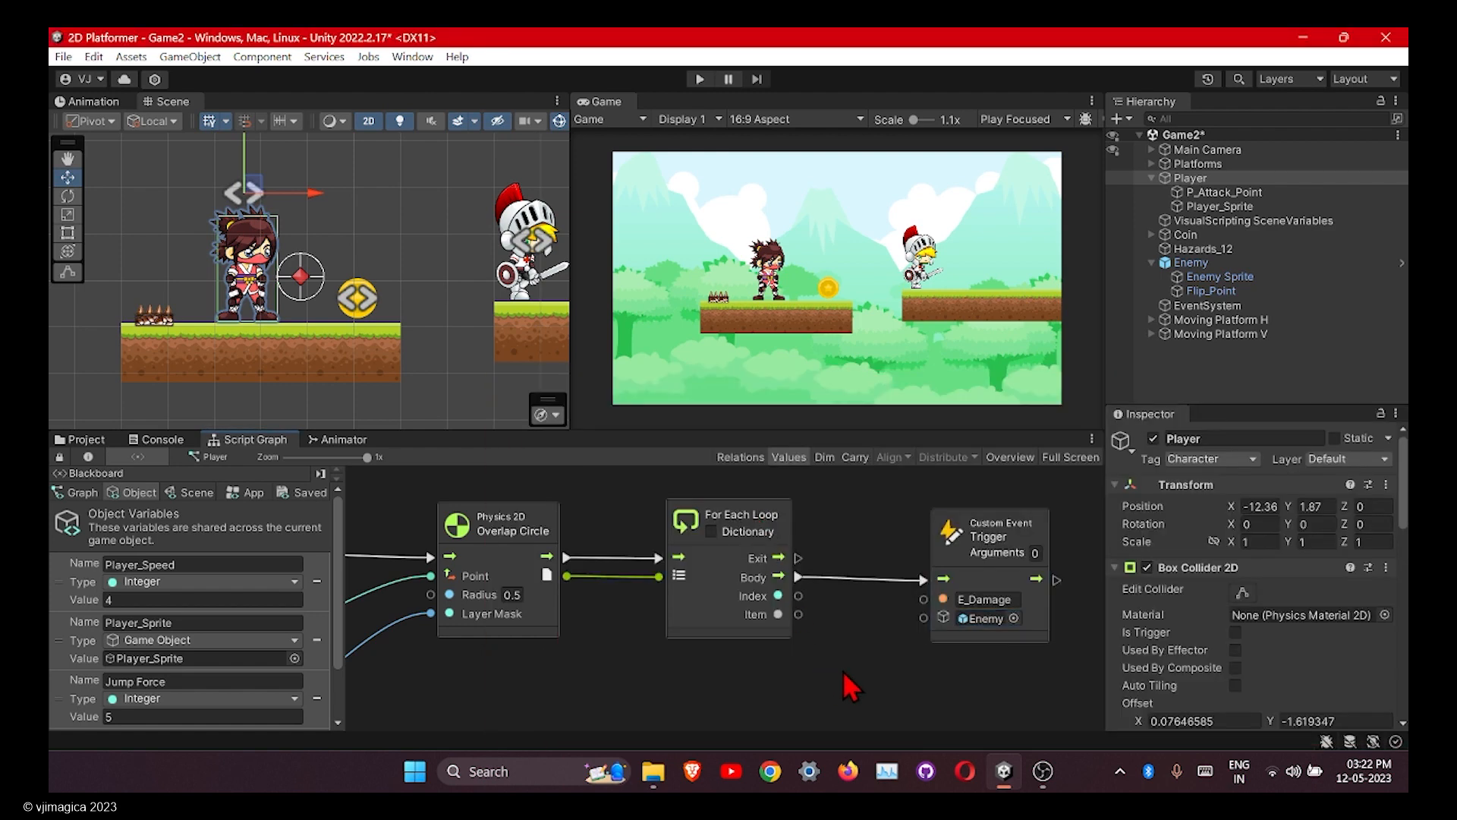
scroll(831, 664, down, 4)
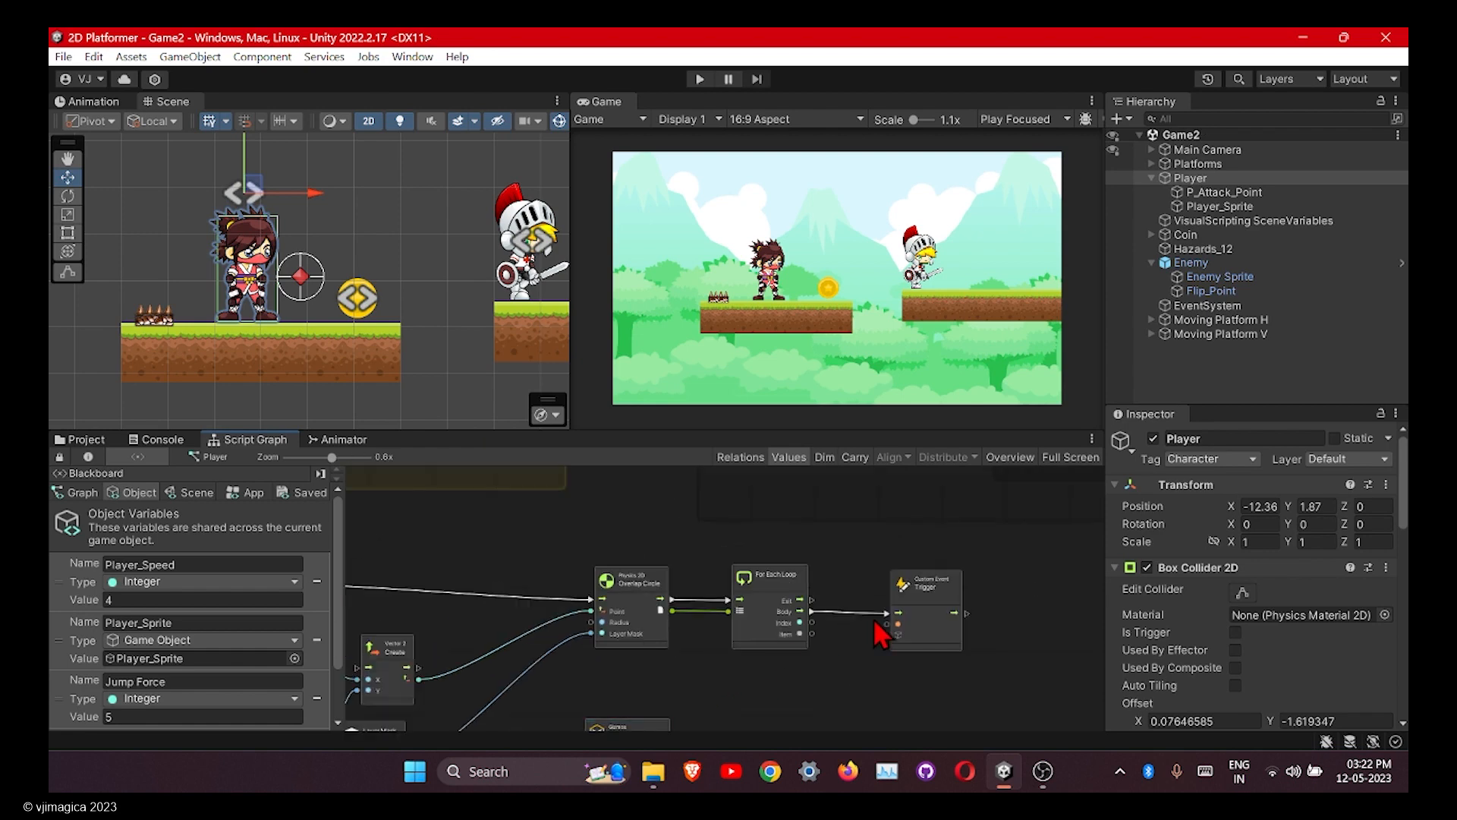
middle_drag(604, 634, 685, 629)
Open the Enemy object's script graph and review its E_Health subtraction, zero-health check and isDead trigger nodes.
click(1202, 262)
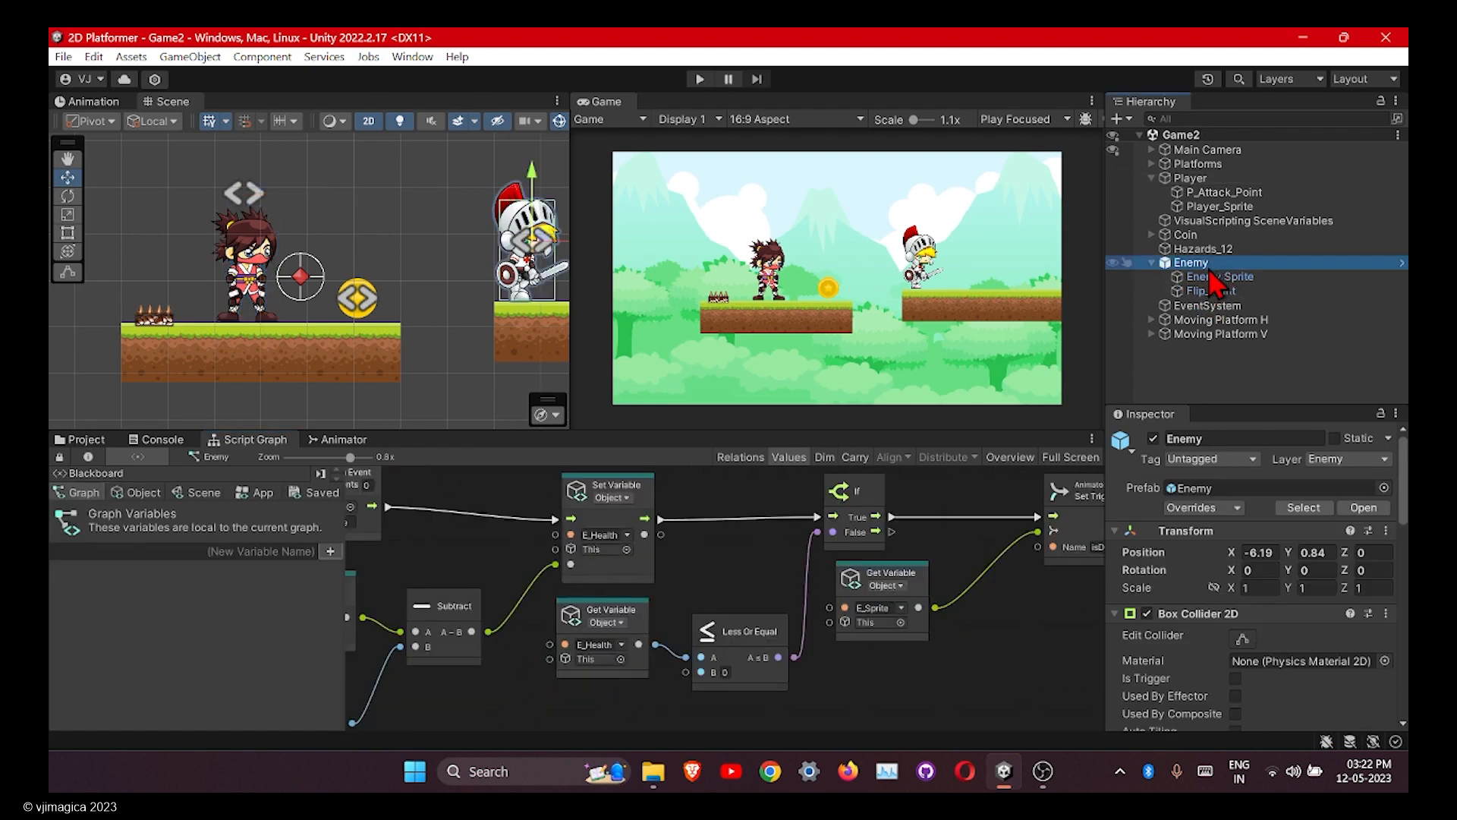
middle_drag(707, 577, 562, 587)
ctrl+scroll(818, 611, down, 2)
middle_drag(1013, 597, 887, 605)
ctrl+scroll(828, 613, up, 2)
middle_drag(700, 605, 1031, 606)
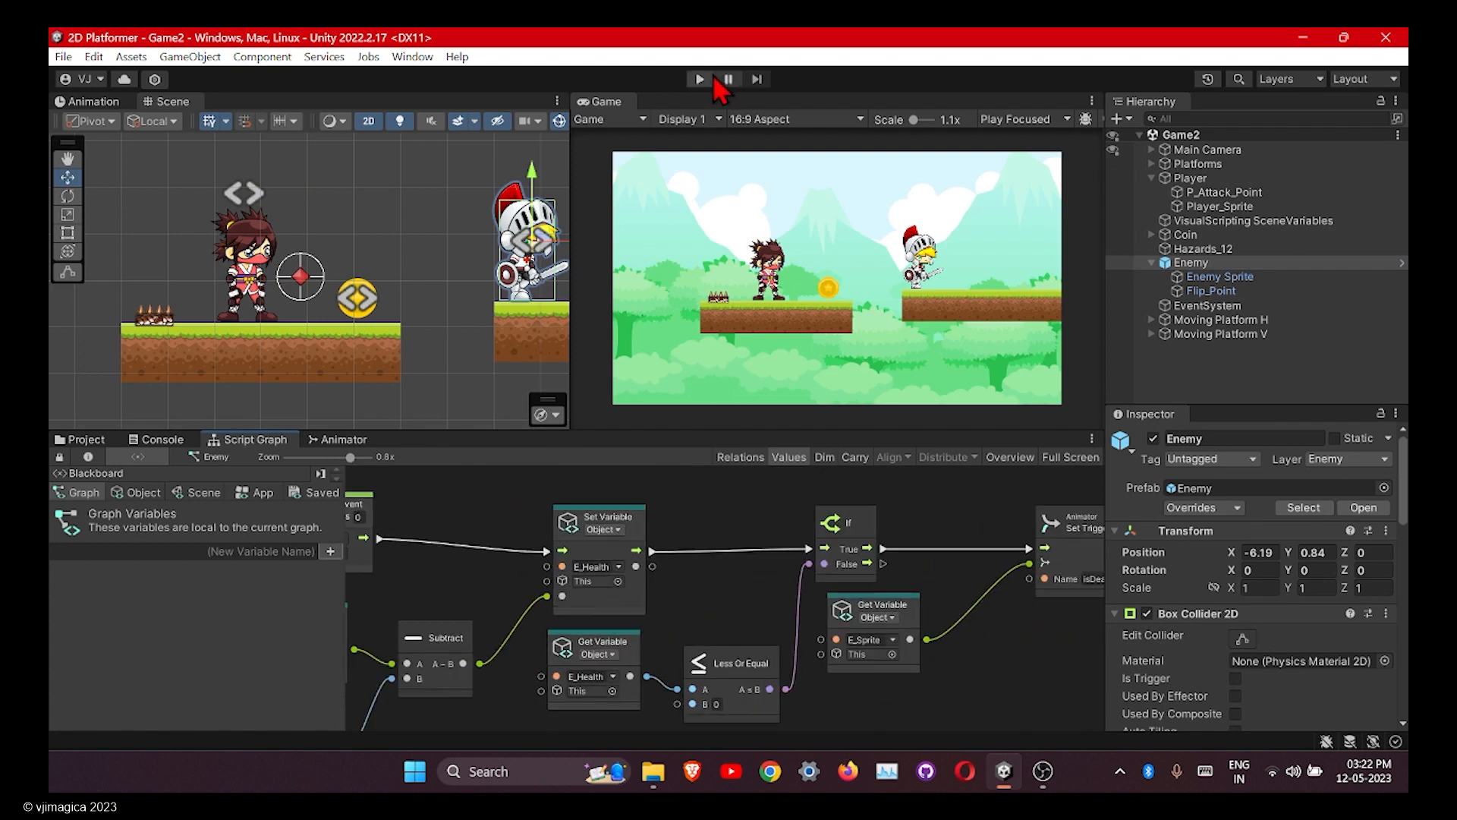
Run the game, move the player over to the enemy's platform and attack the enemy repeatedly.
click(700, 79)
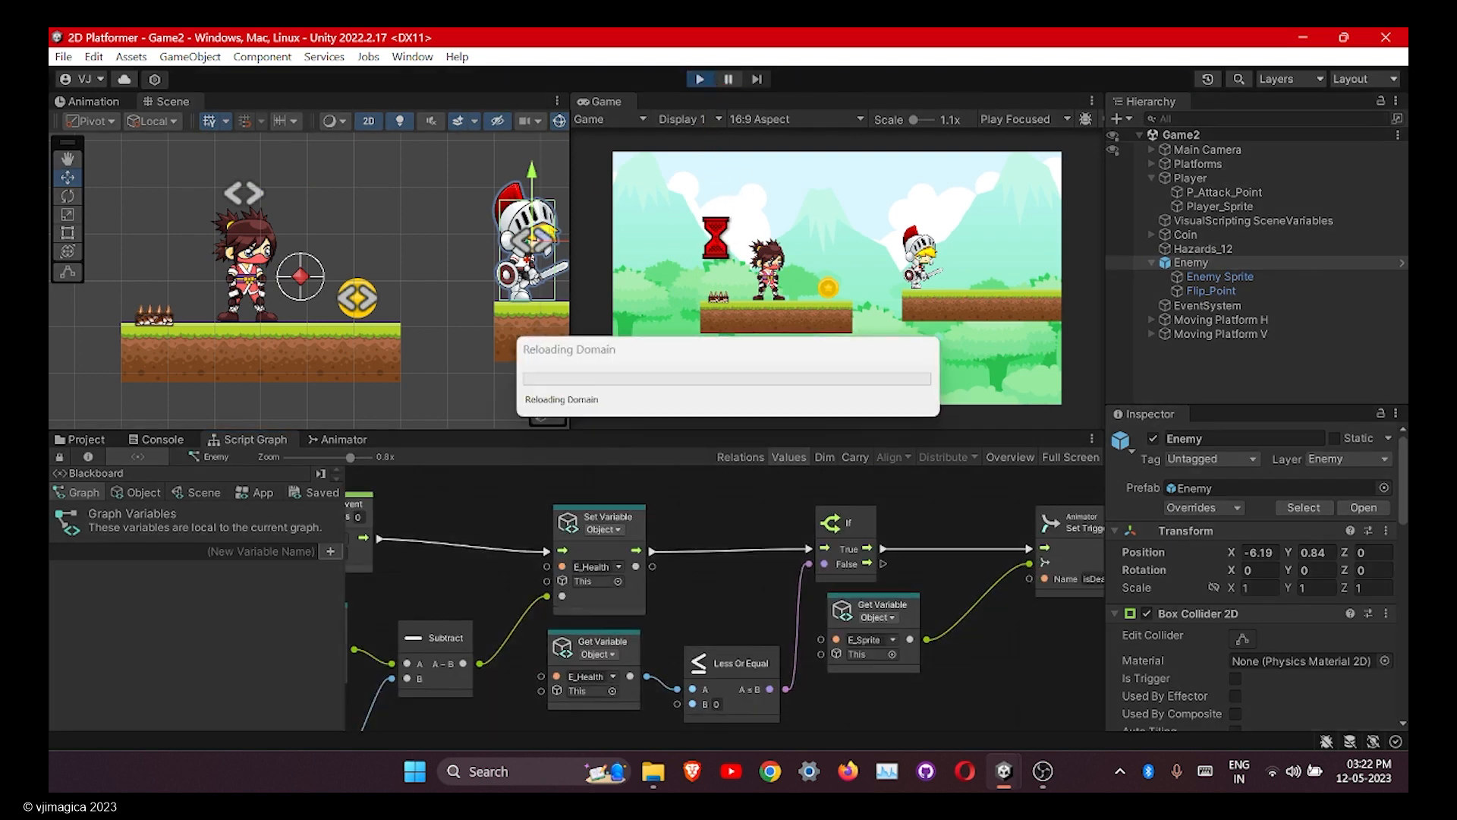
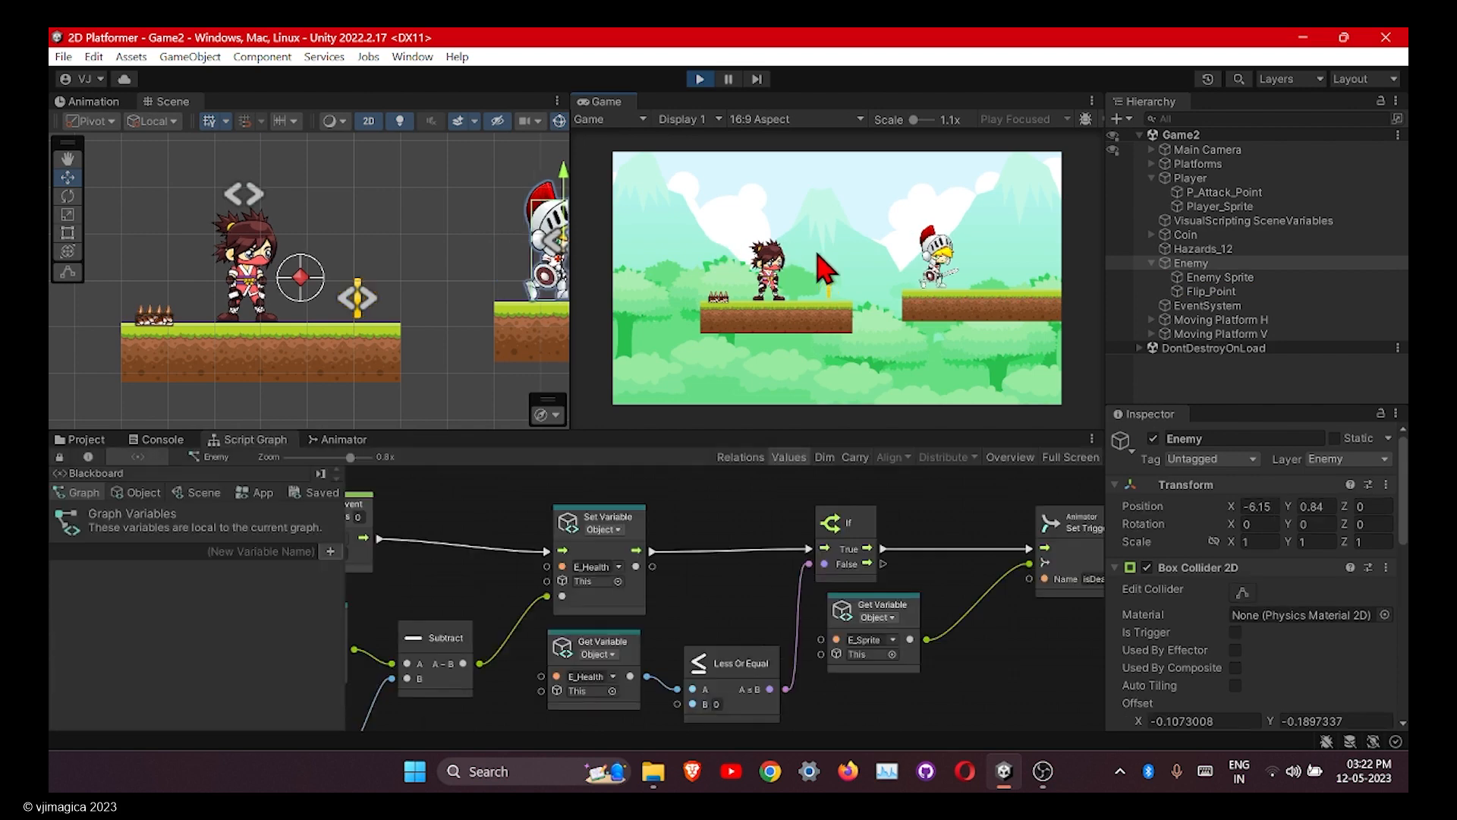
click(817, 254)
click(818, 273)
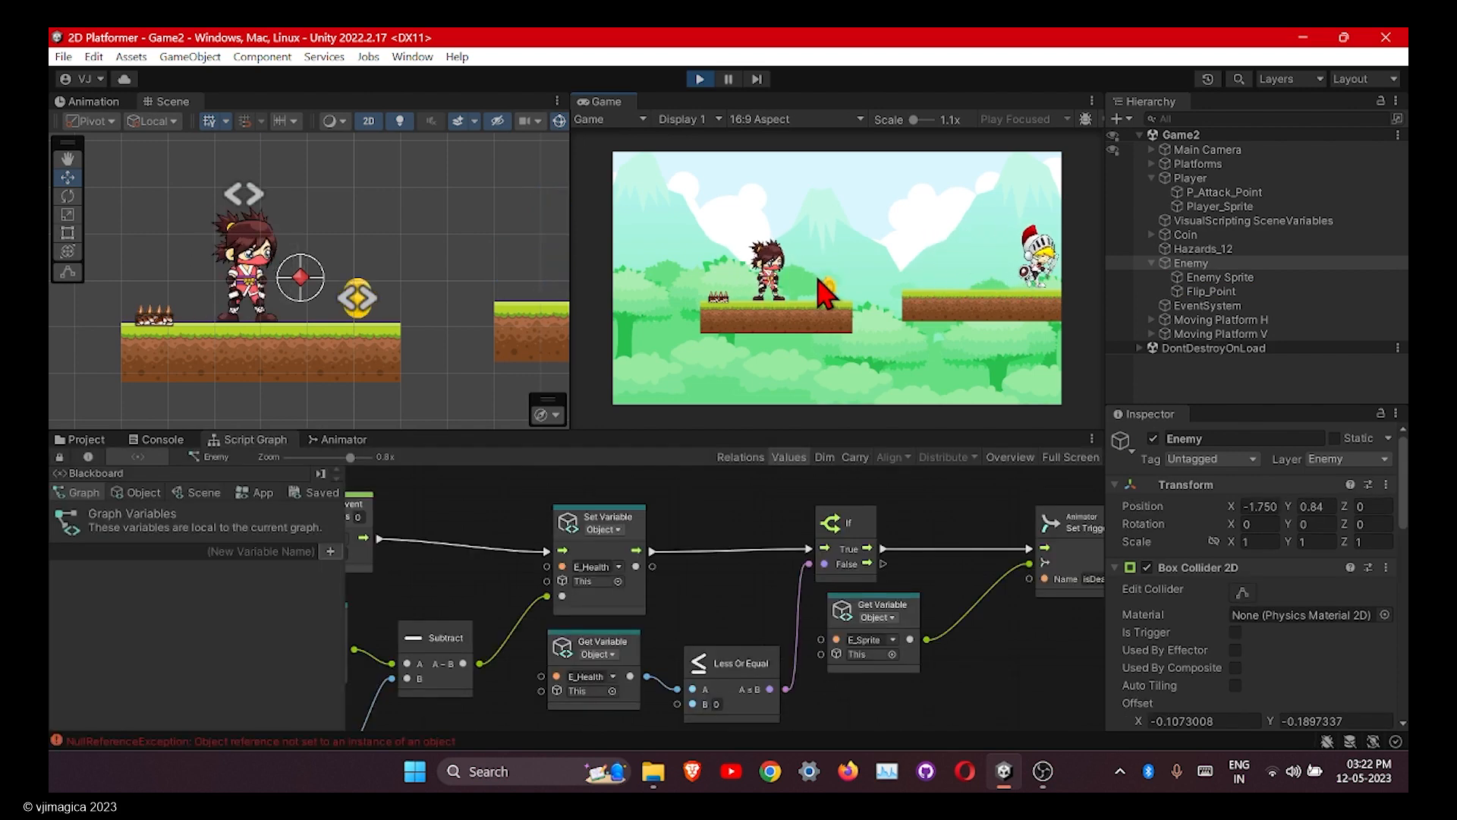
key(d)
key(d)
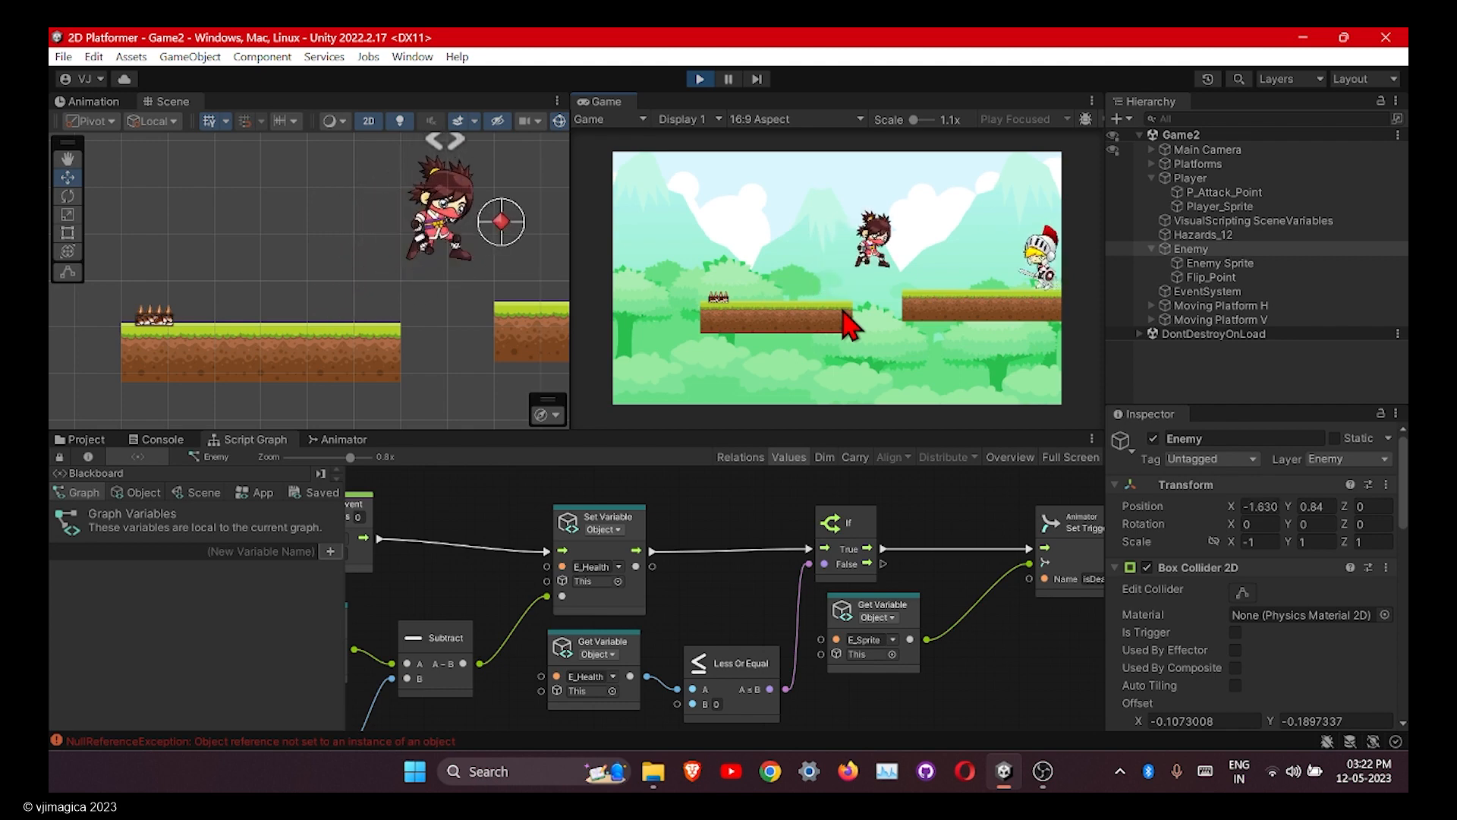
key(d)
click(922, 310)
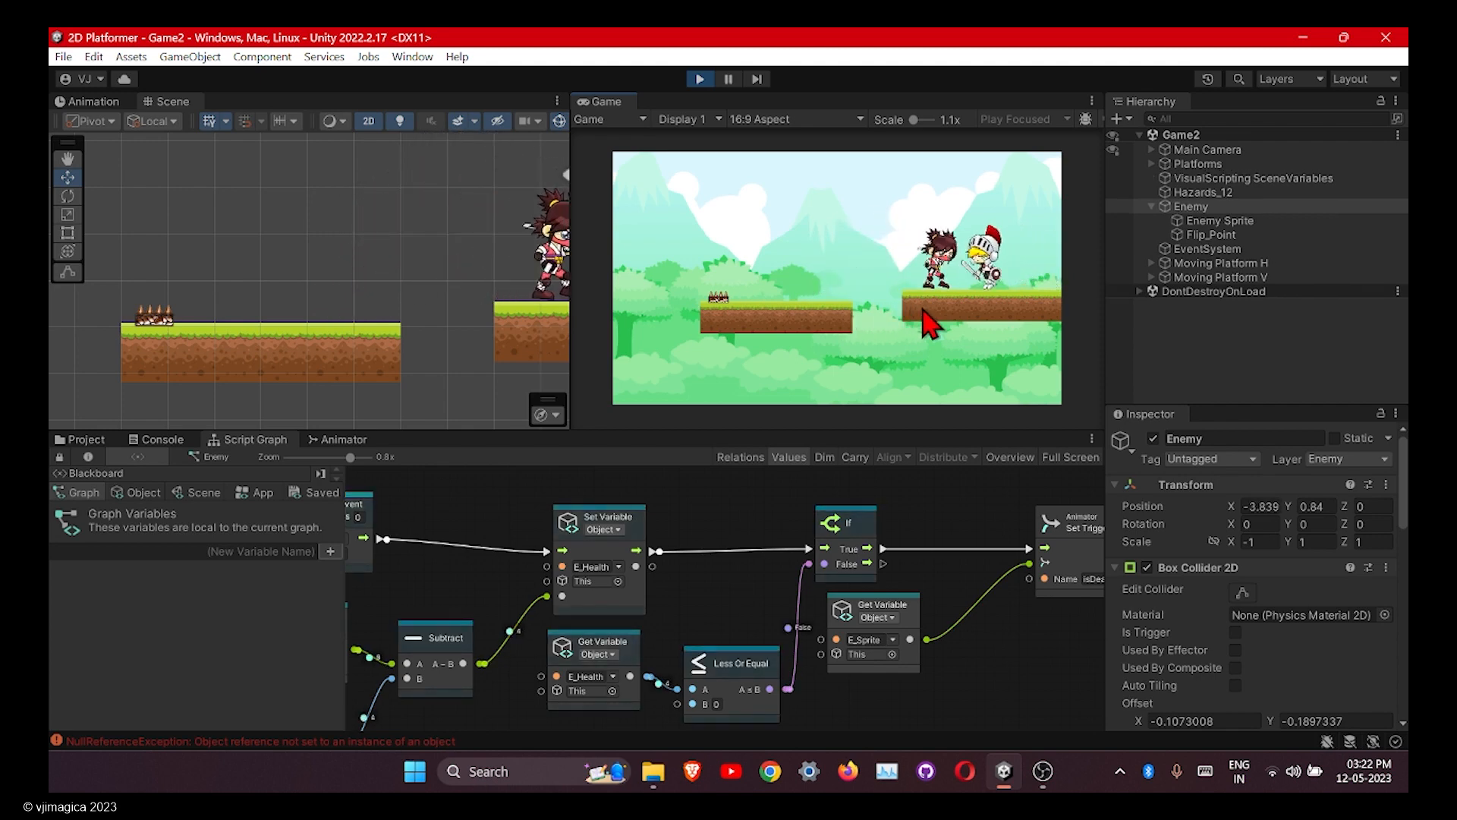
click(922, 310)
click(922, 310)
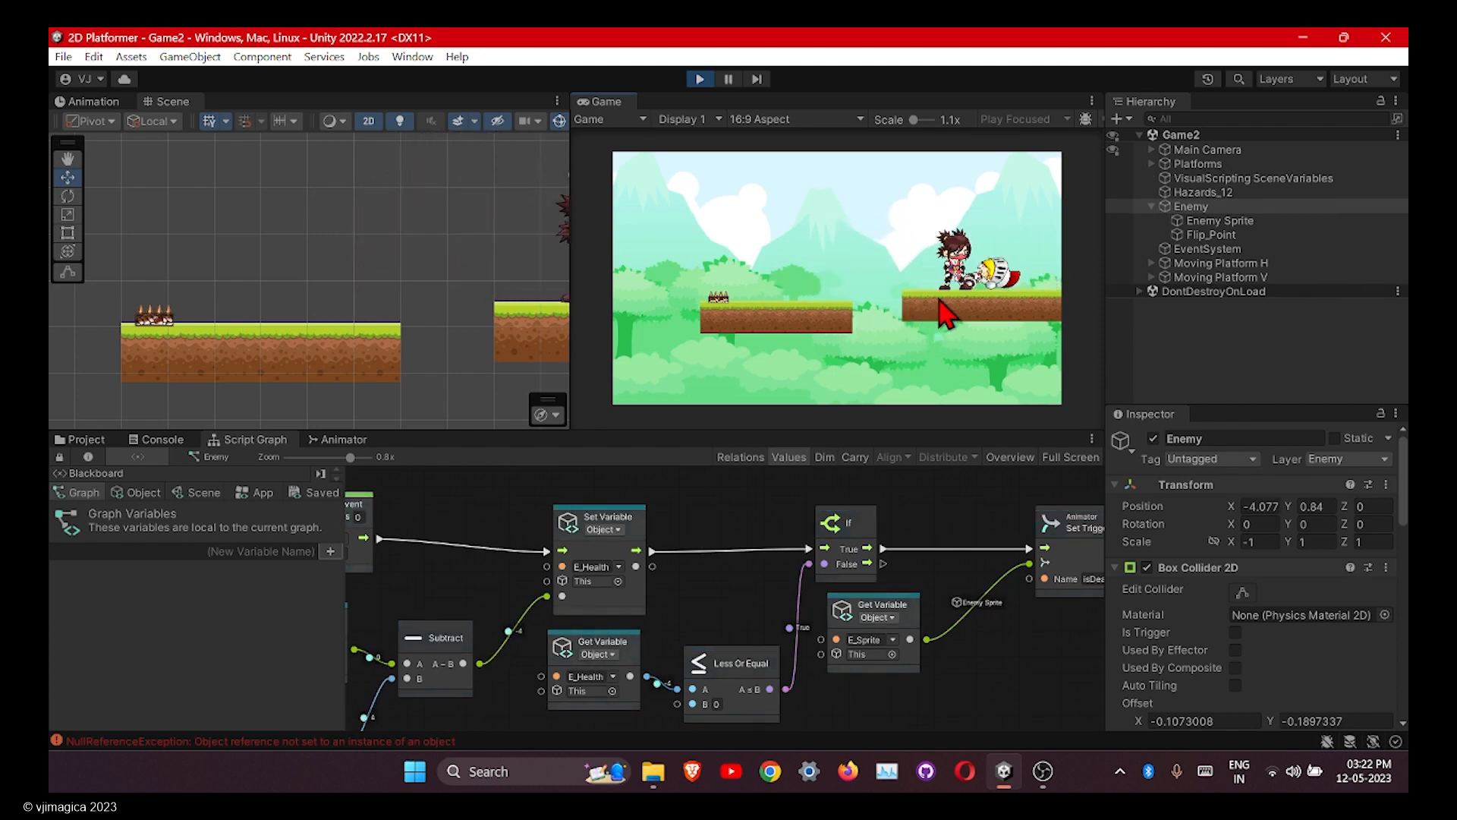
Move the player back and forth past the fallen enemy, and stop the game.
key(a)
key(d)
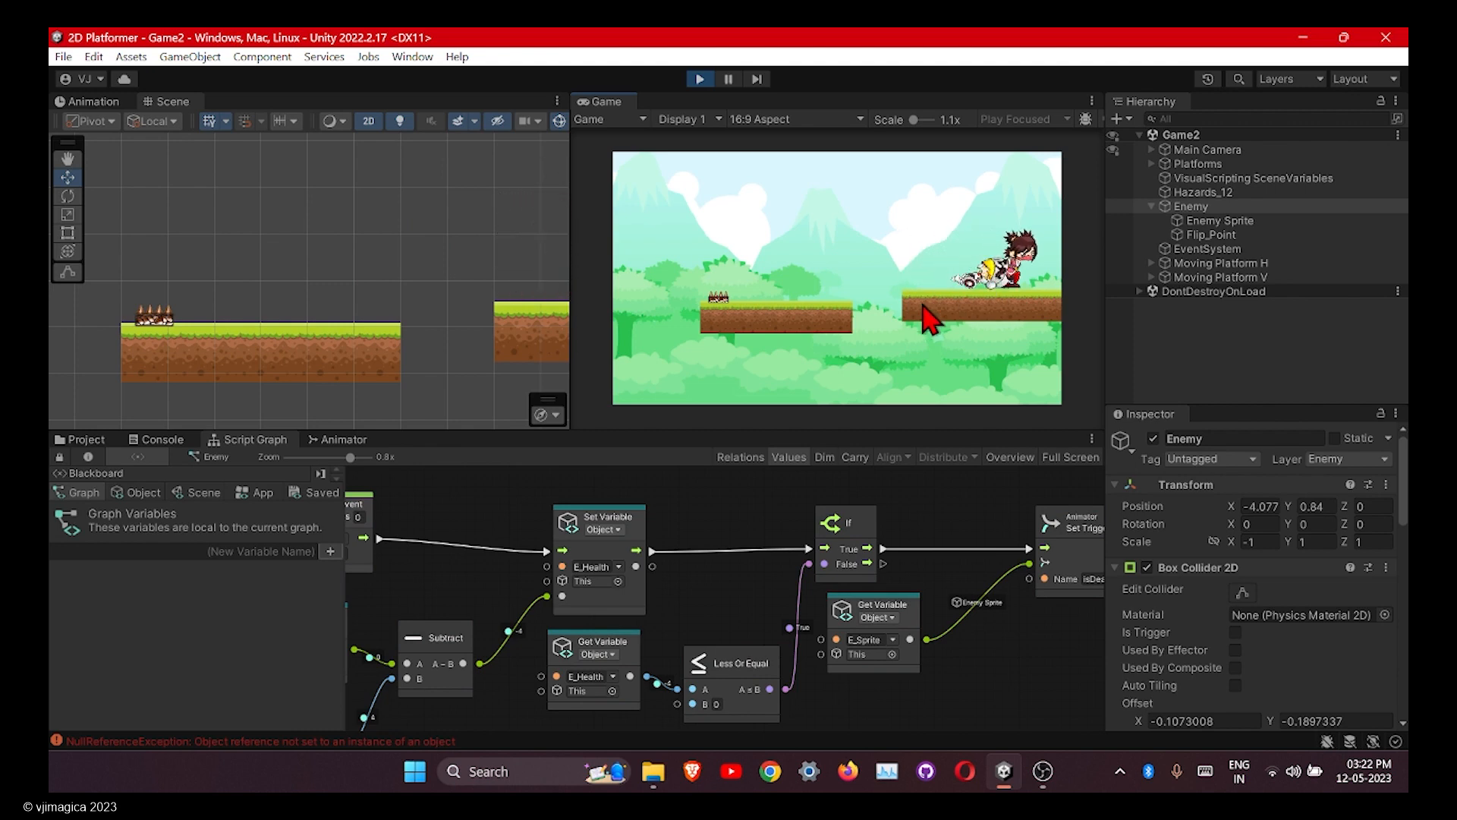
key(a)
key(d)
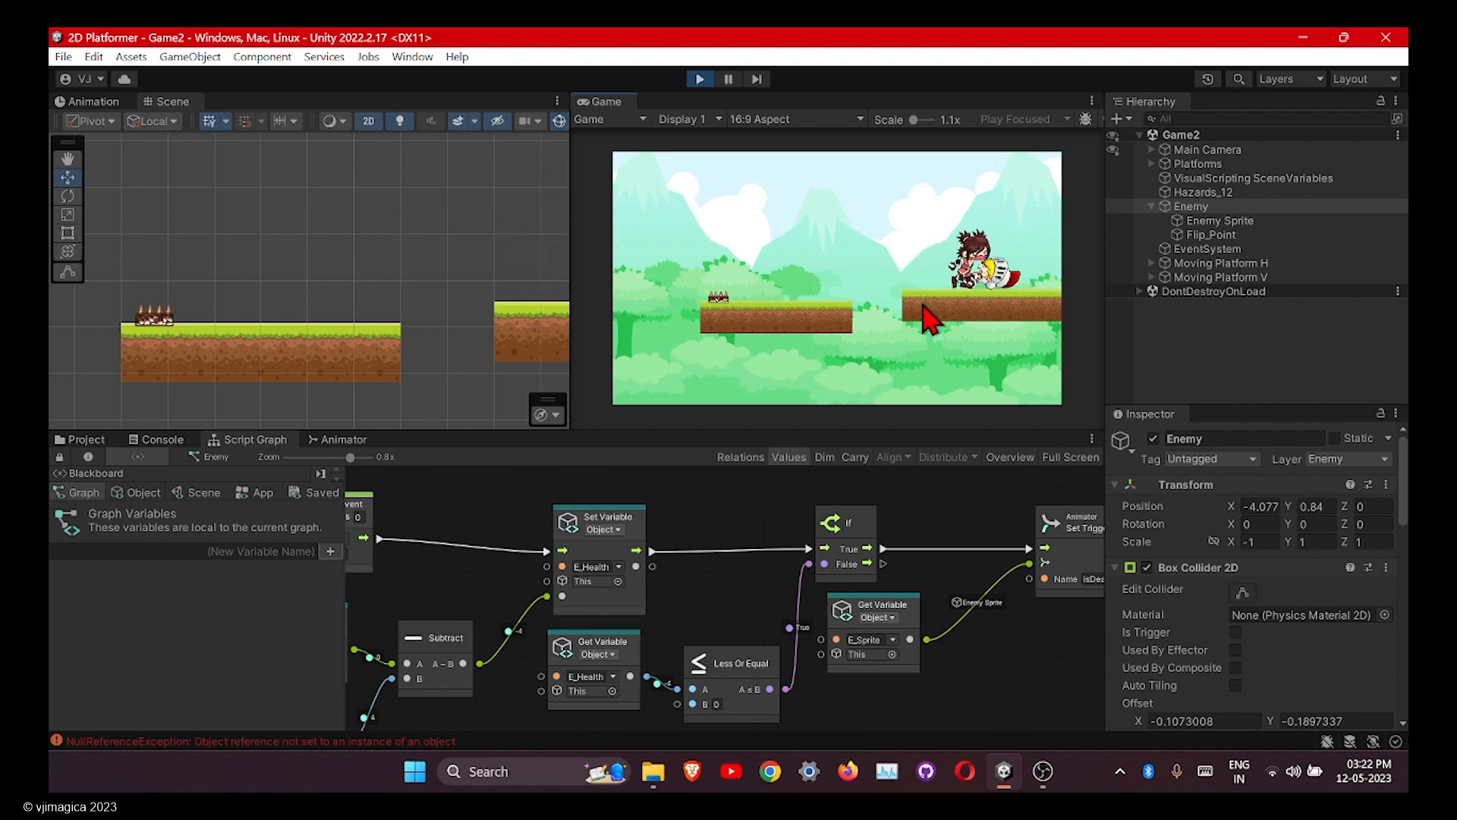
key(a)
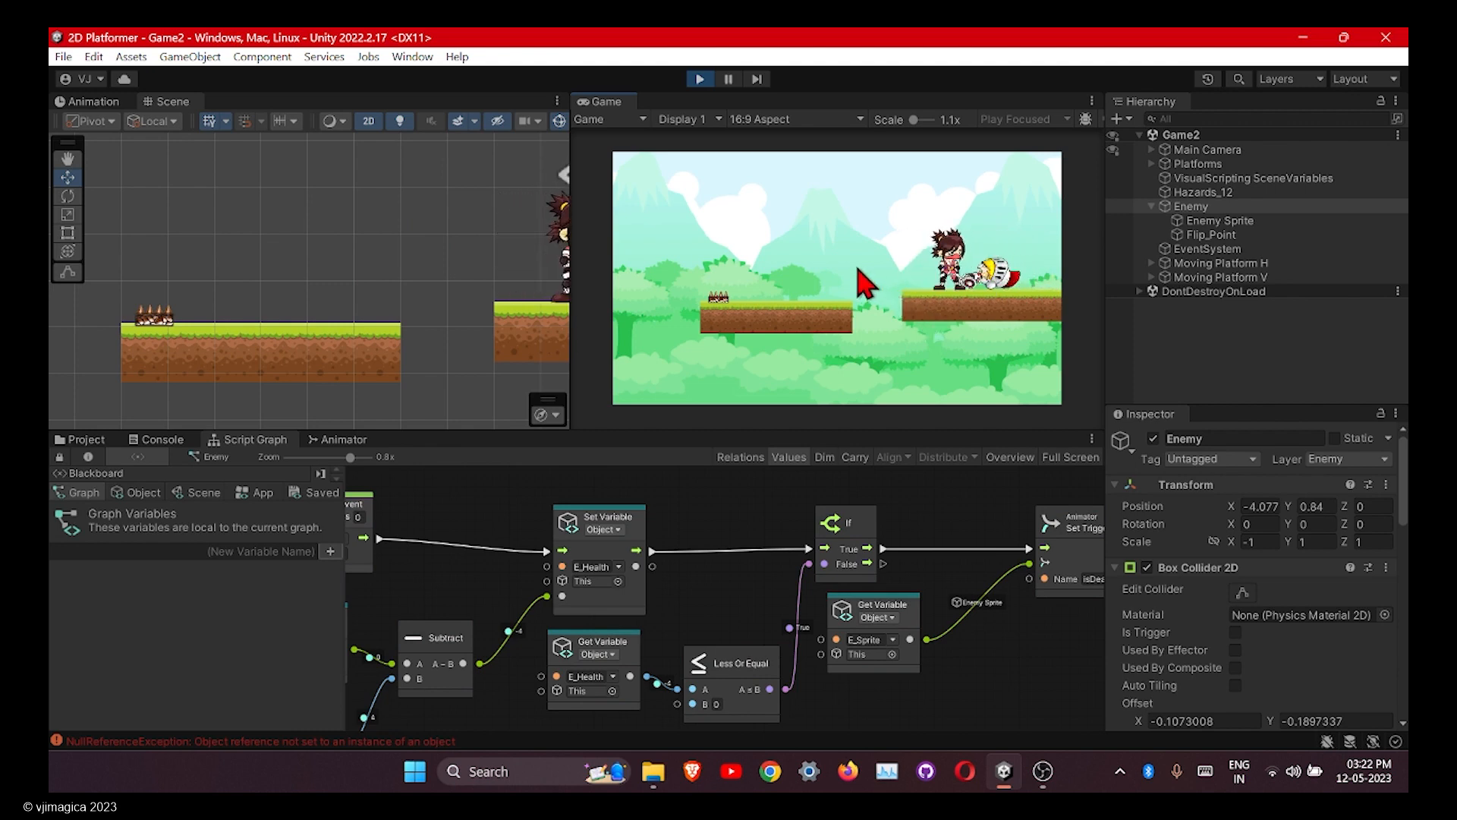
key(d)
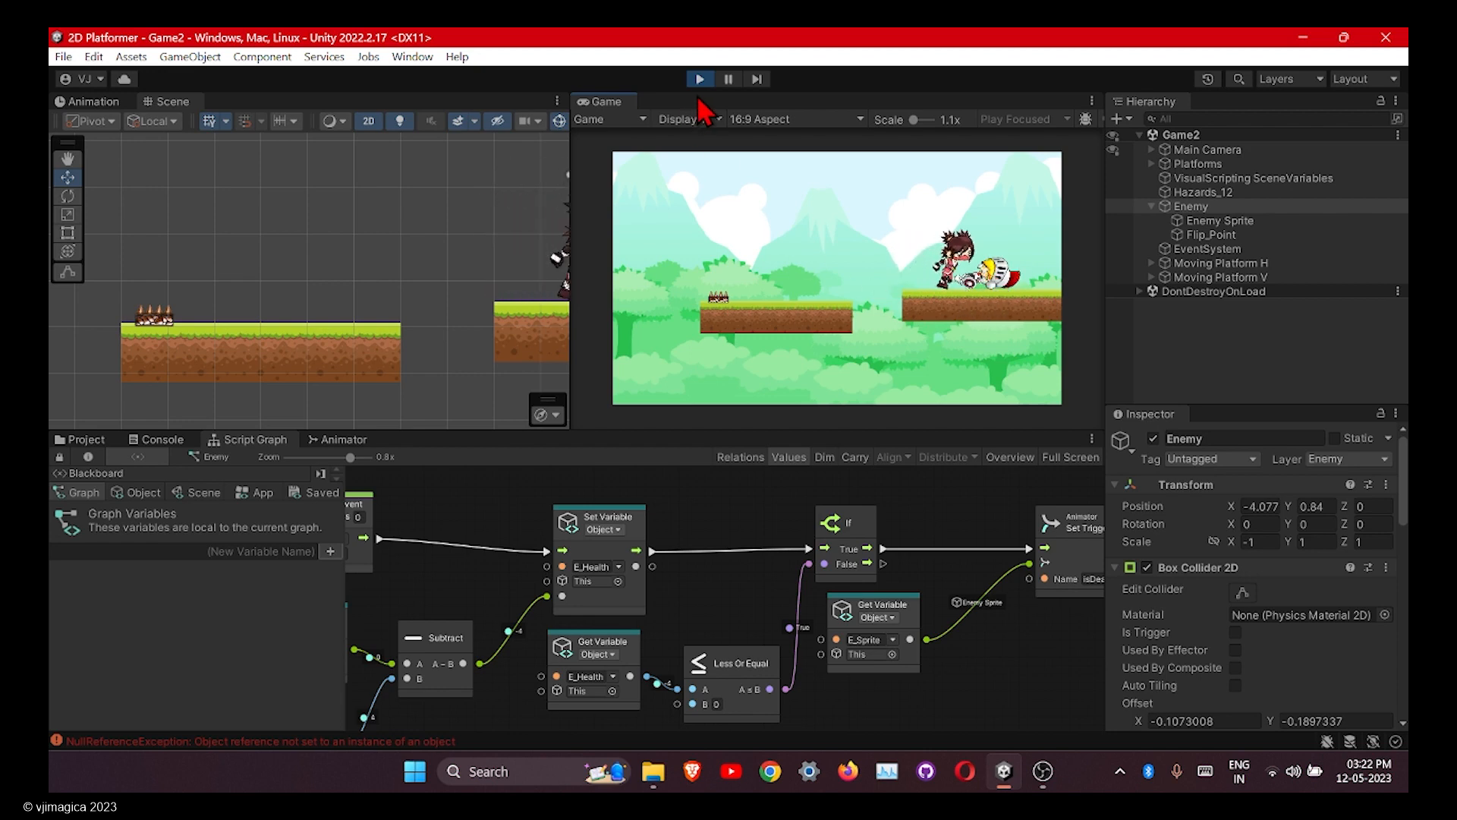
click(699, 79)
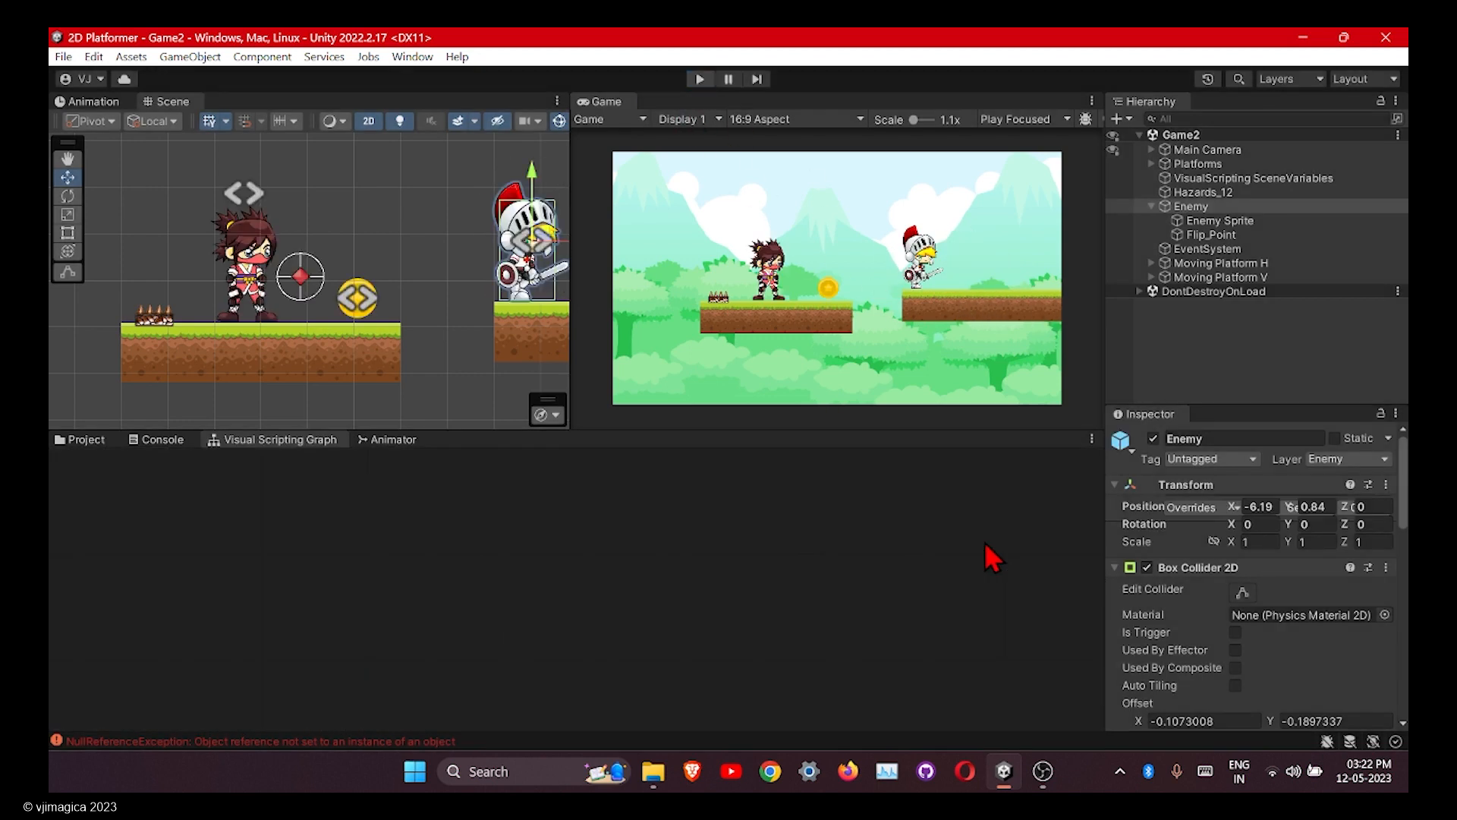
Add a Wait For Seconds node after Rigidbody 2D Set Simulated in the Enemy graph, with a Delay of 1.
middle_drag(962, 592, 595, 584)
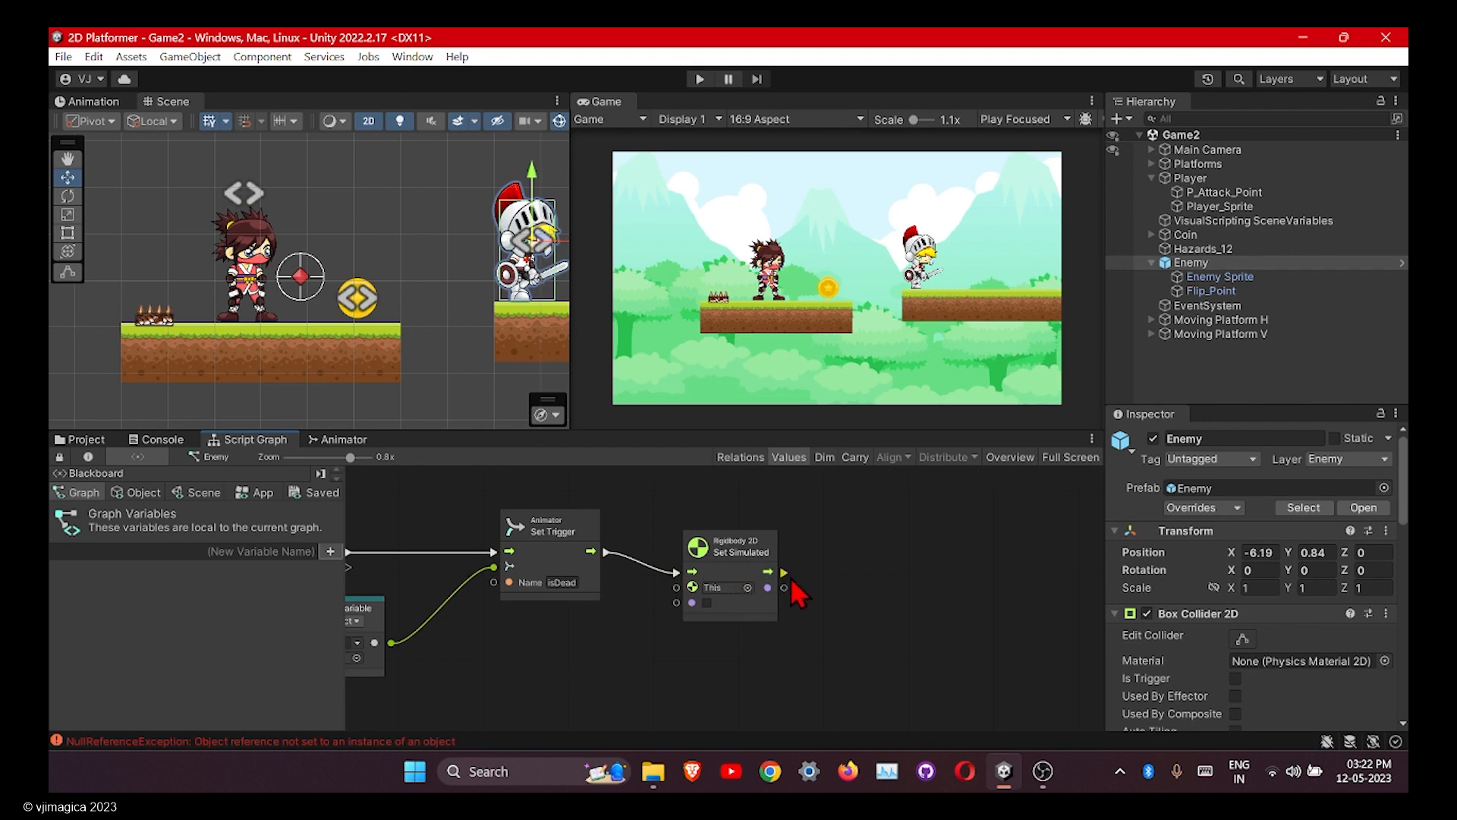
drag(786, 573, 867, 580)
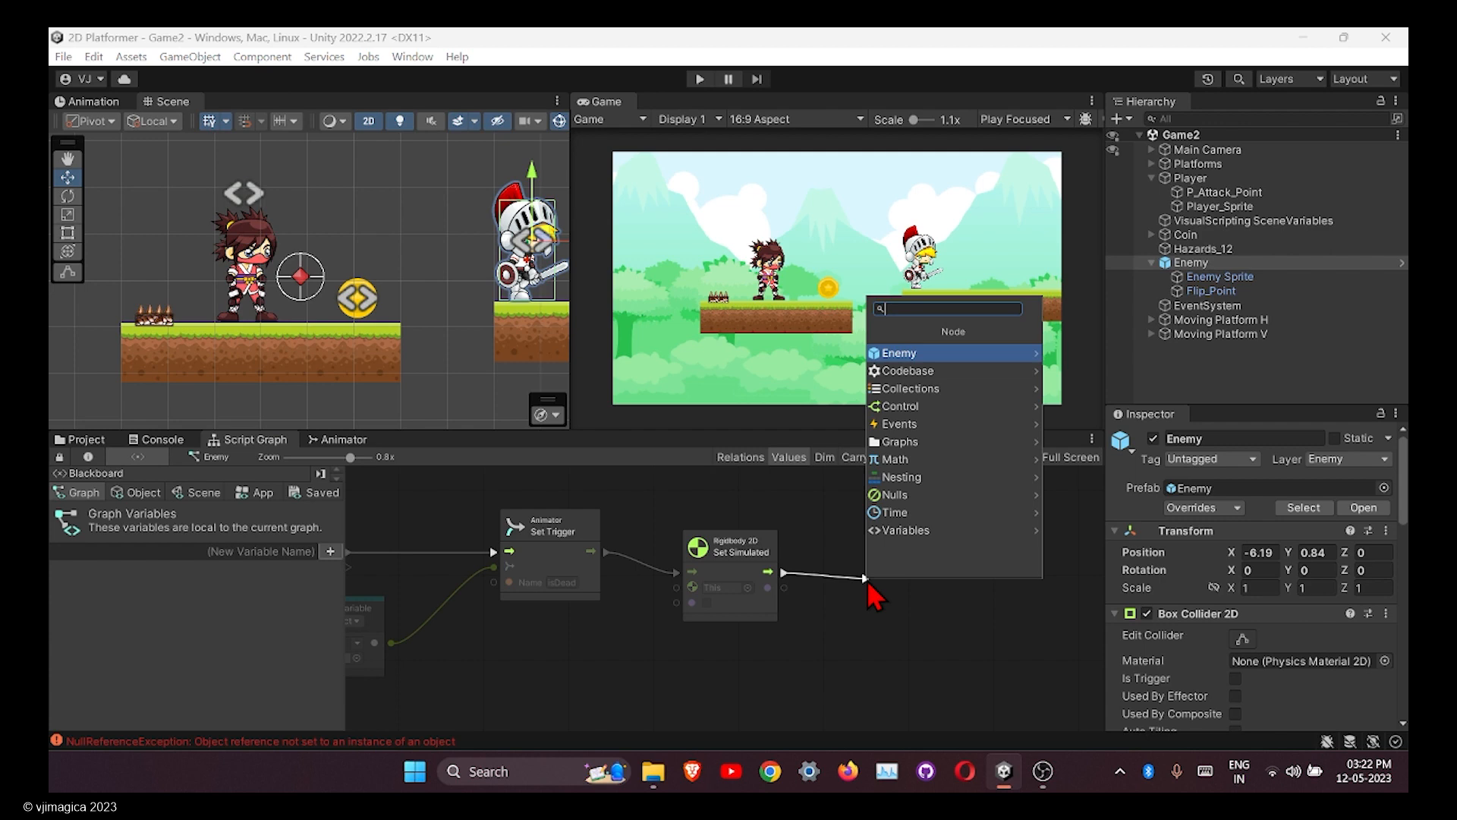
text(w)
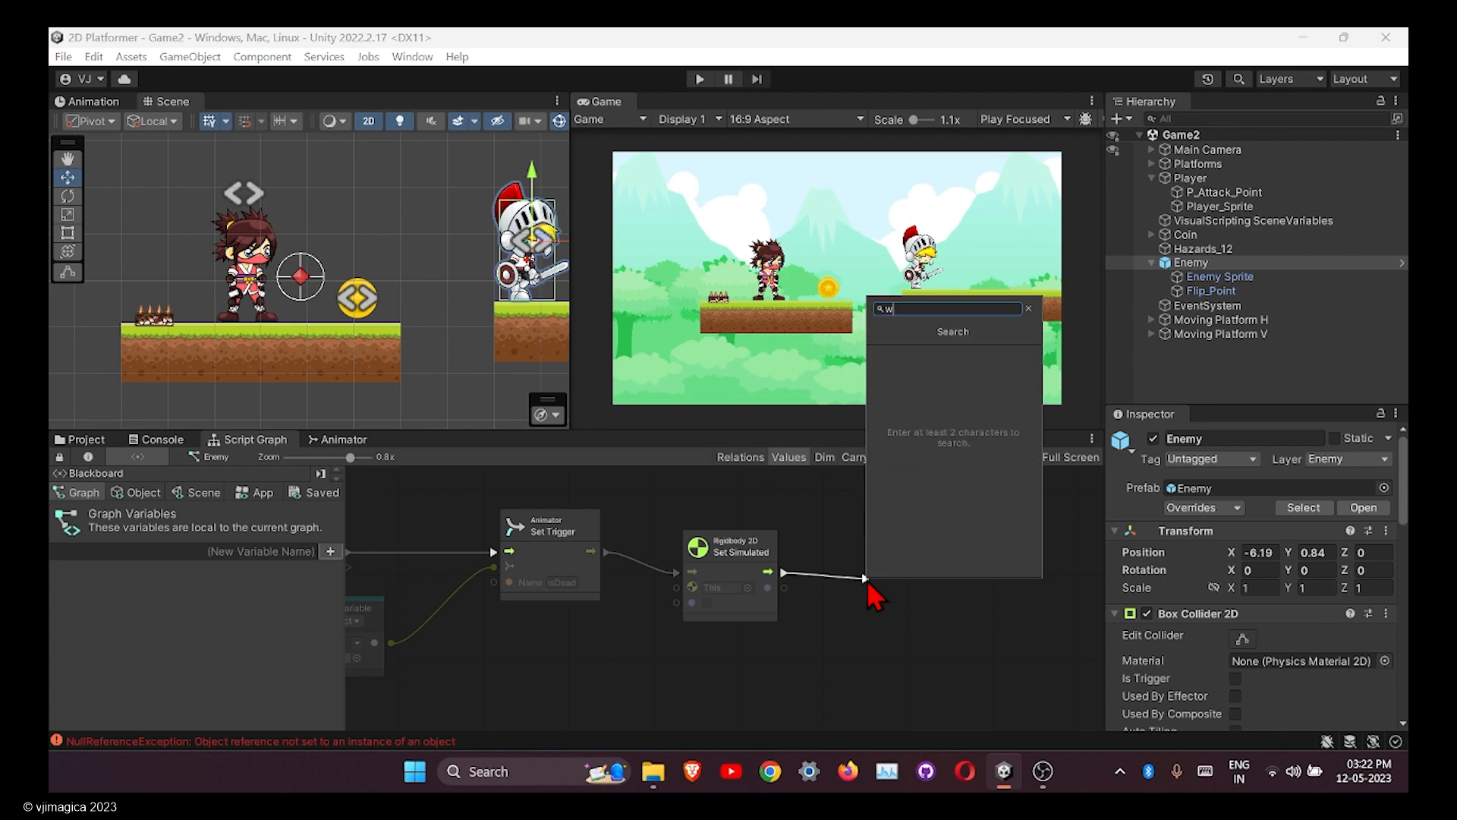
text(ait)
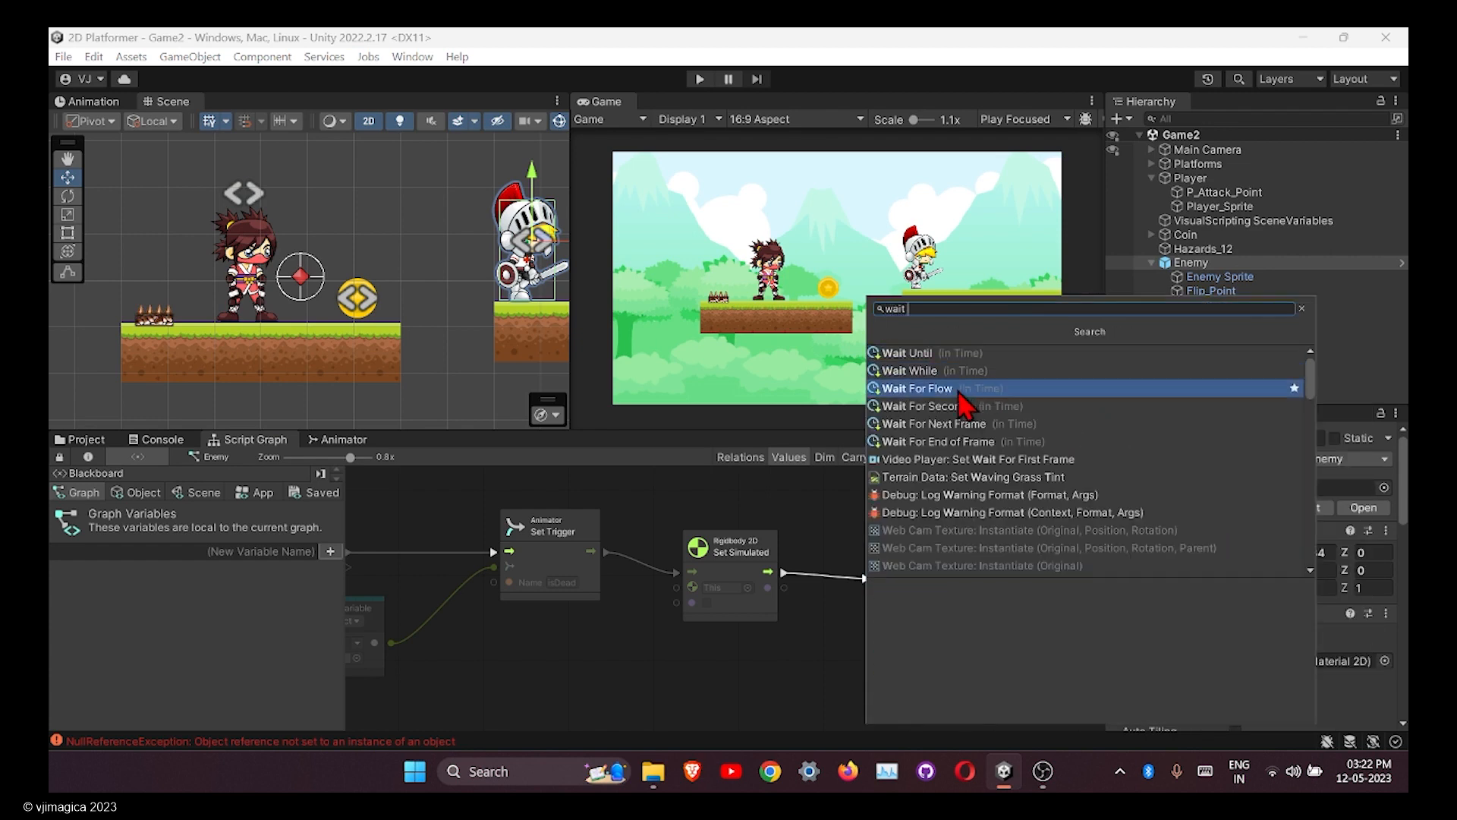
click(963, 395)
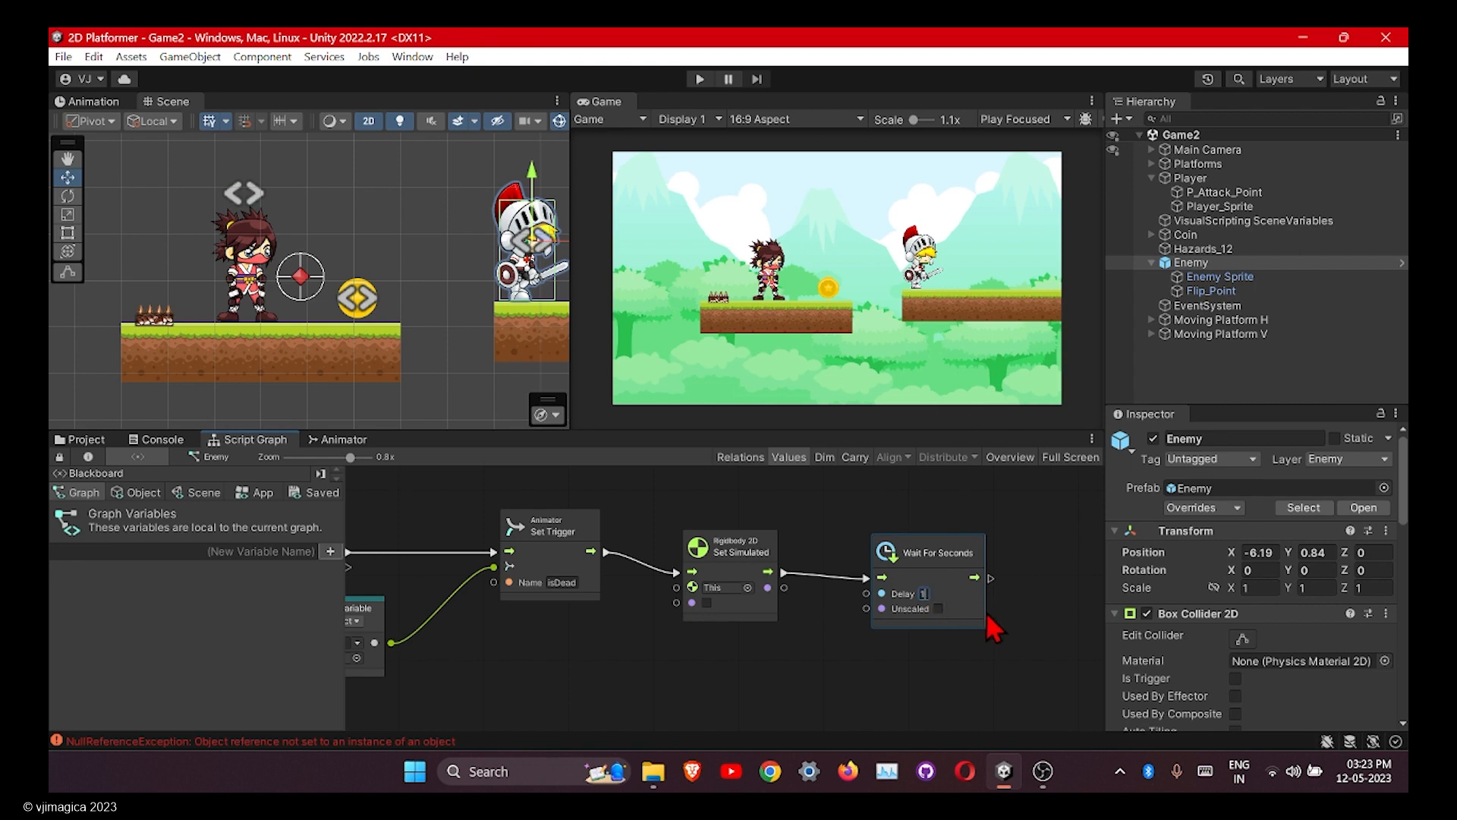
click(850, 635)
Add a Game Object Destroy (Obj) node and run it from the output of Wait For Seconds.
ctrl+scroll(777, 613, down, 3)
ctrl+scroll(863, 603, up, 4)
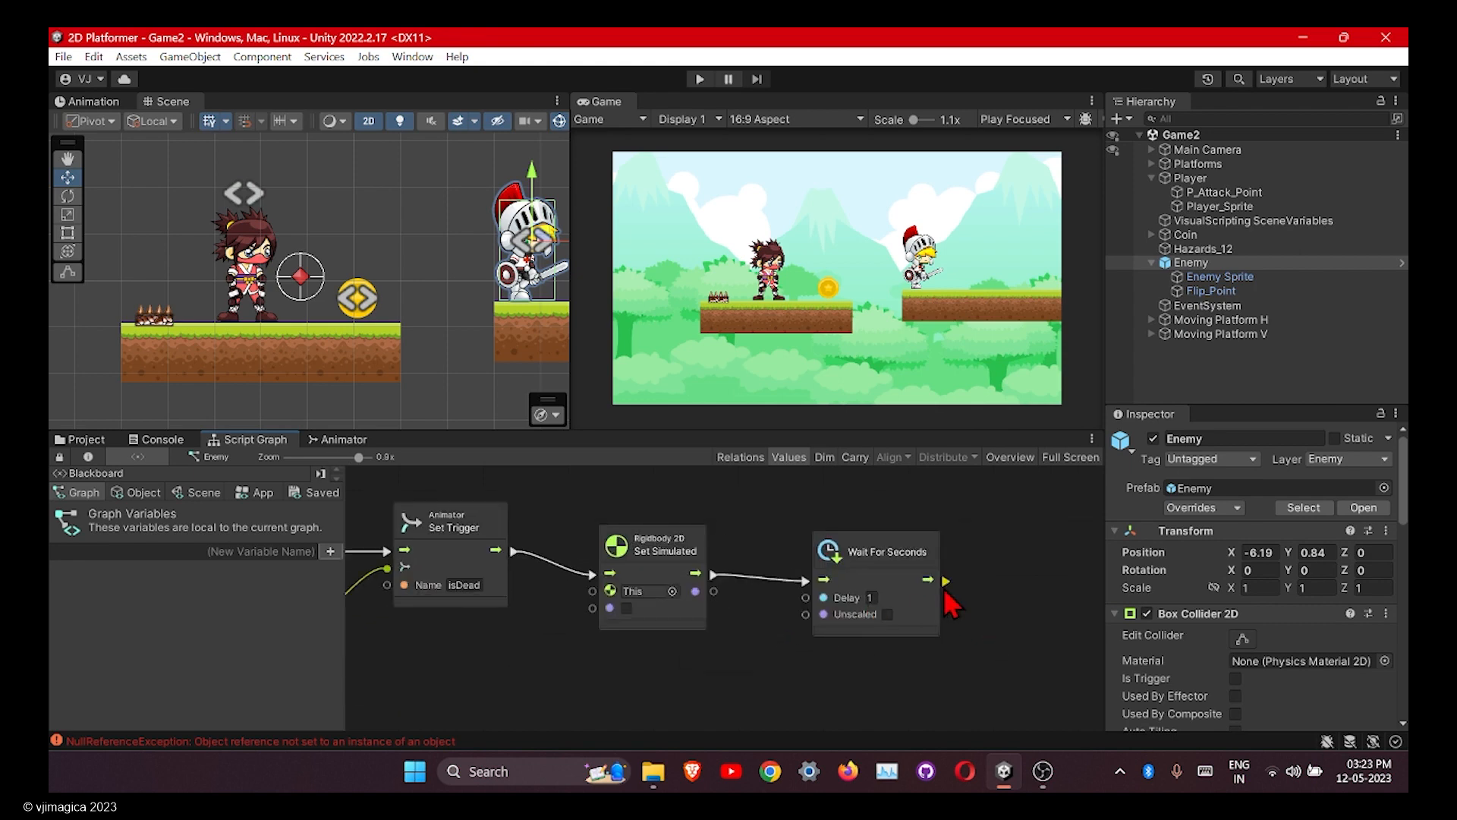
drag(946, 583, 1012, 591)
text(des)
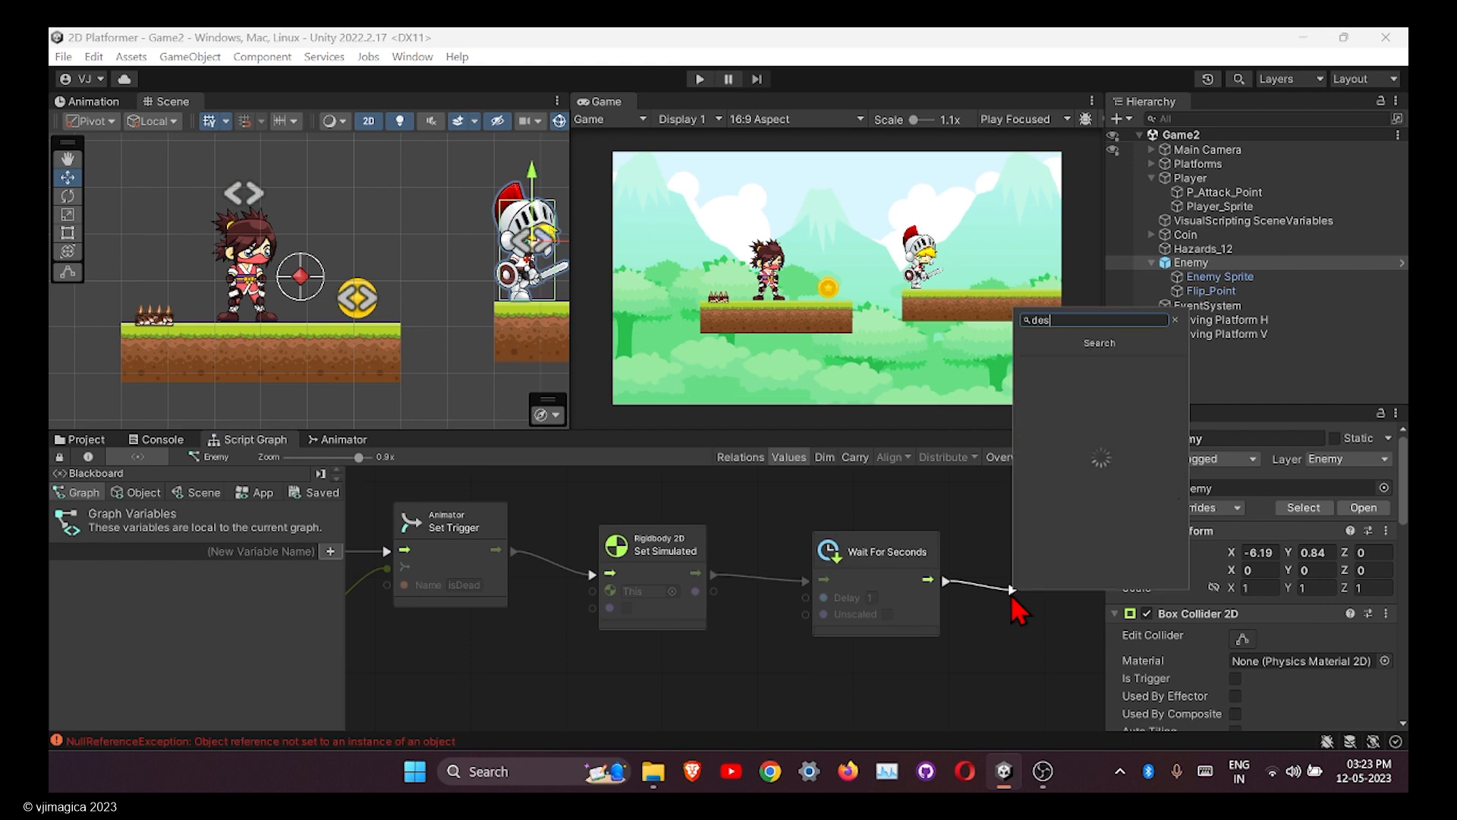
text(tro)
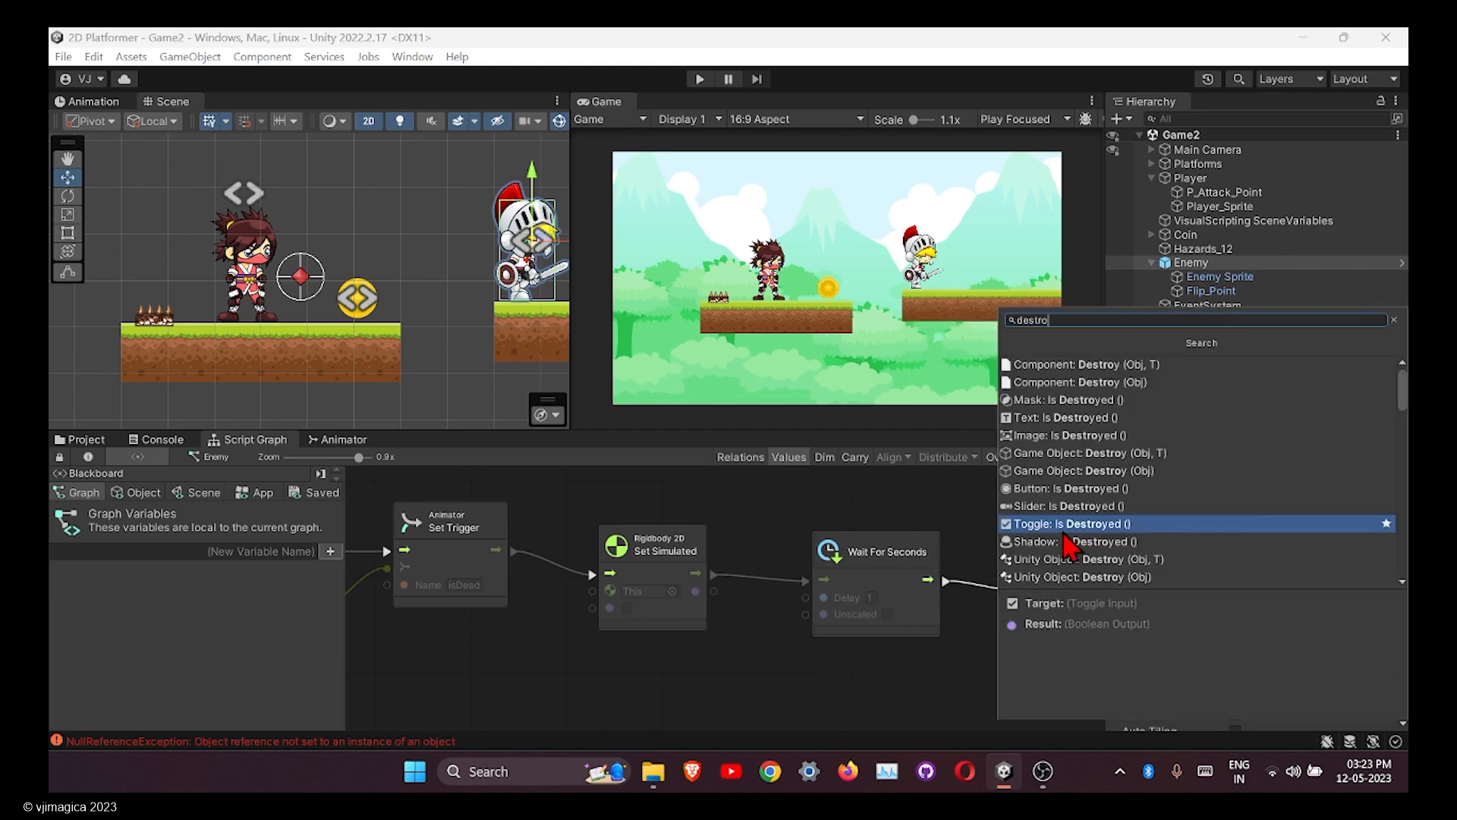
text(y)
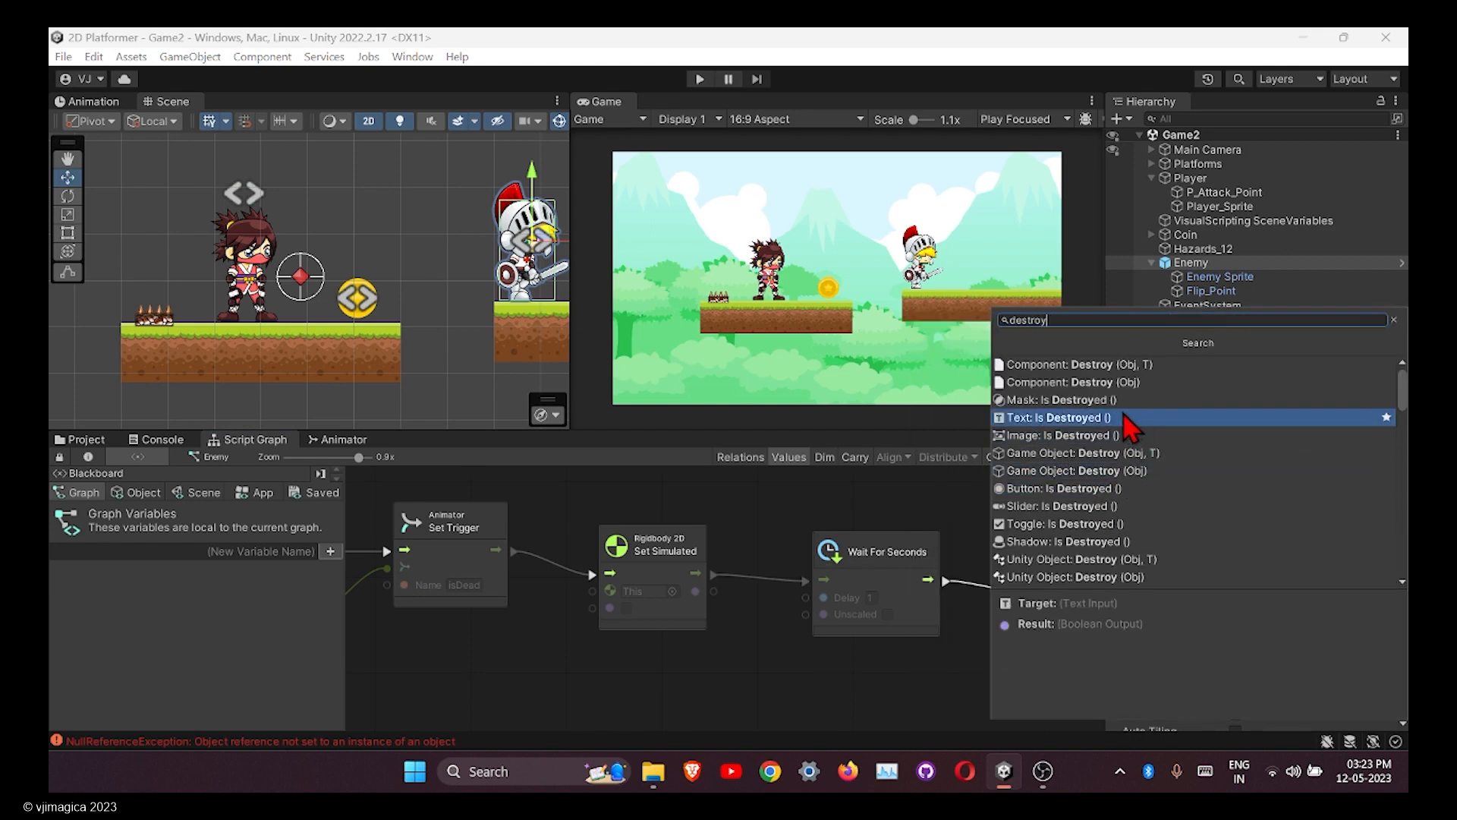
click(1112, 478)
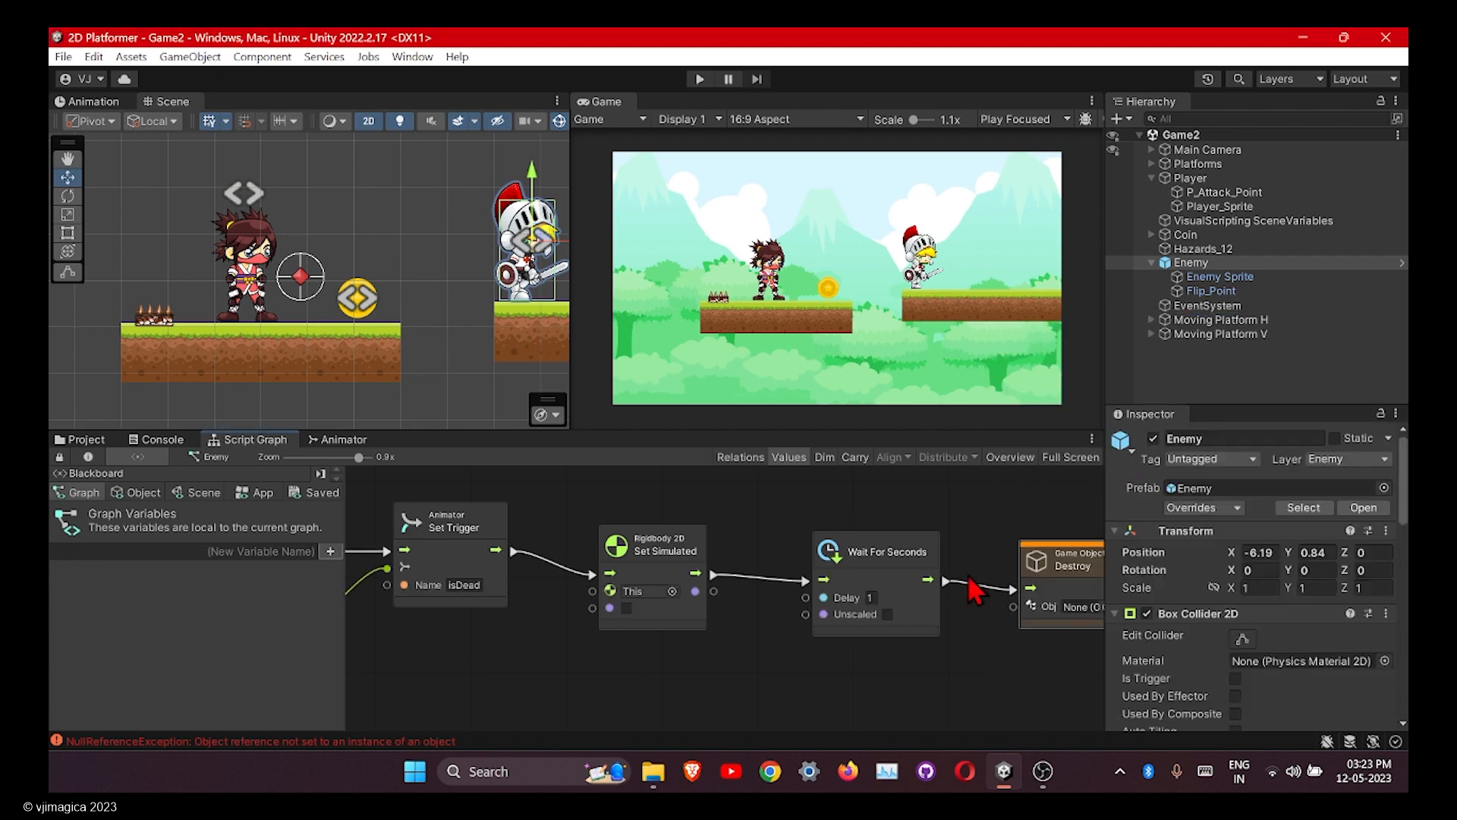
middle_drag(1000, 589, 890, 591)
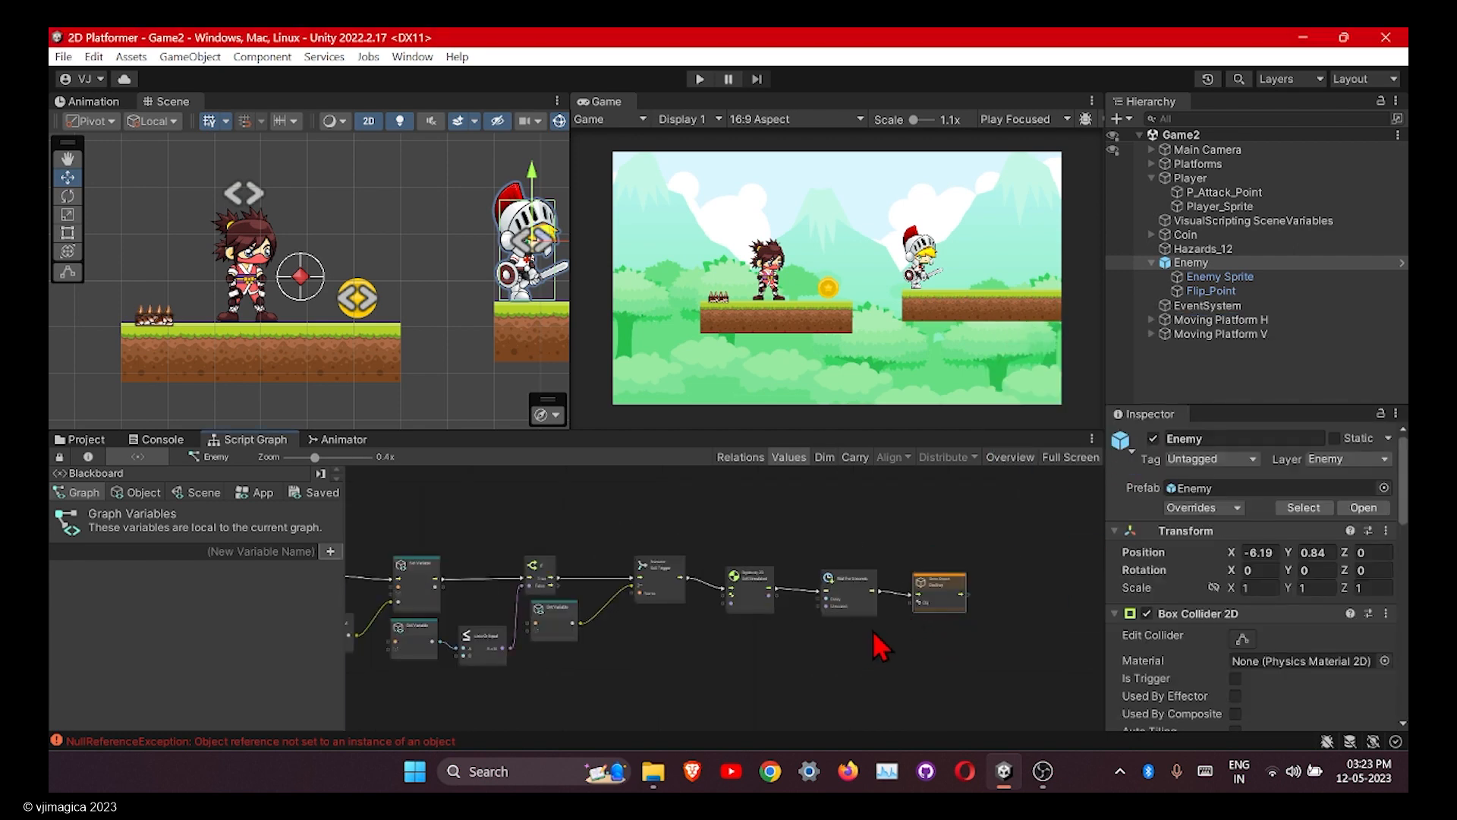
Review the Enemy's E_Damage event chain and the Player graph's Overlap Circle, For Each Loop and Trigger Custom Event nodes.
scroll(903, 627, down, 2)
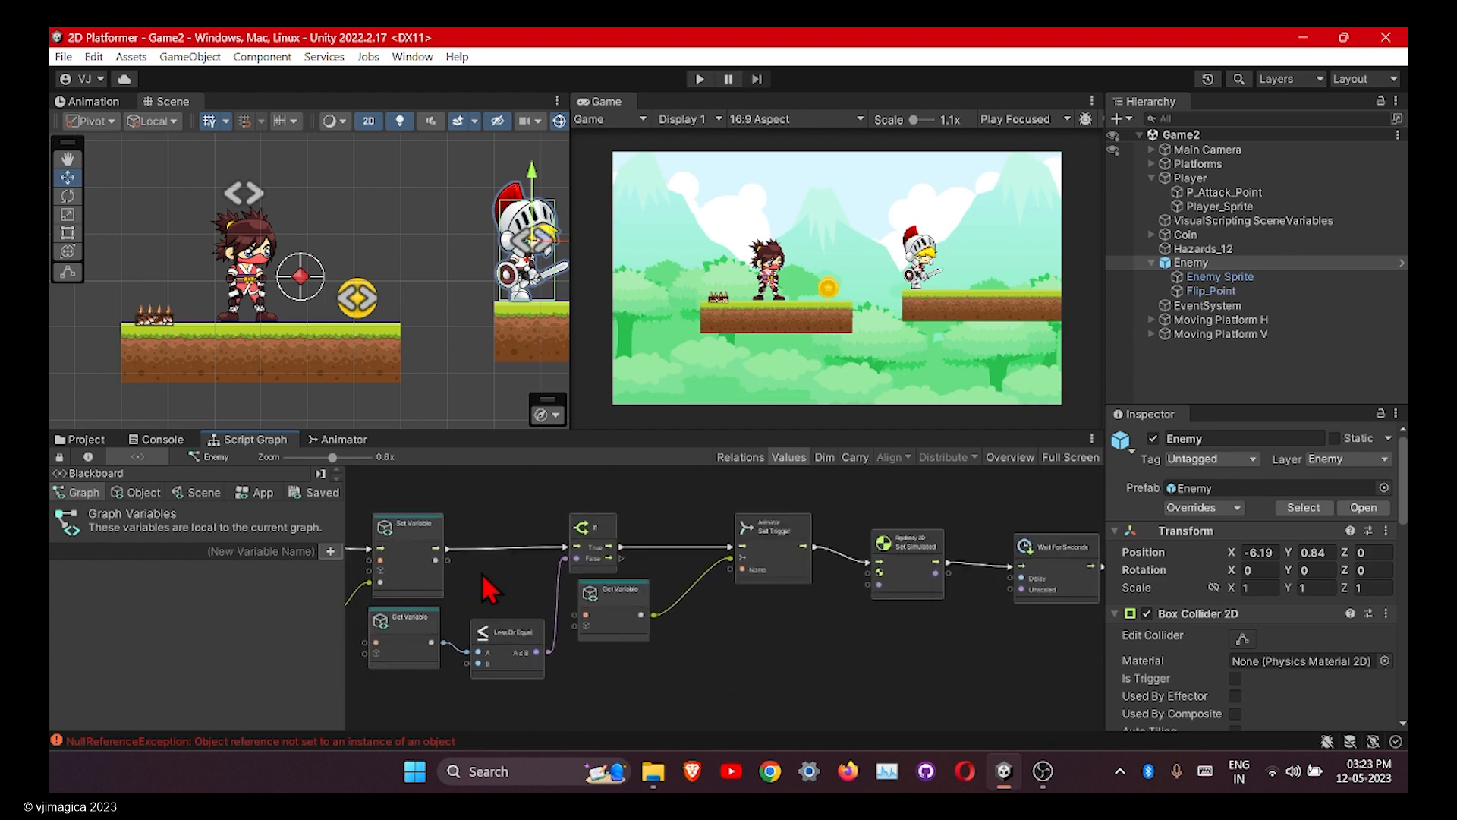
middle_drag(370, 573, 611, 583)
scroll(526, 580, up, 5)
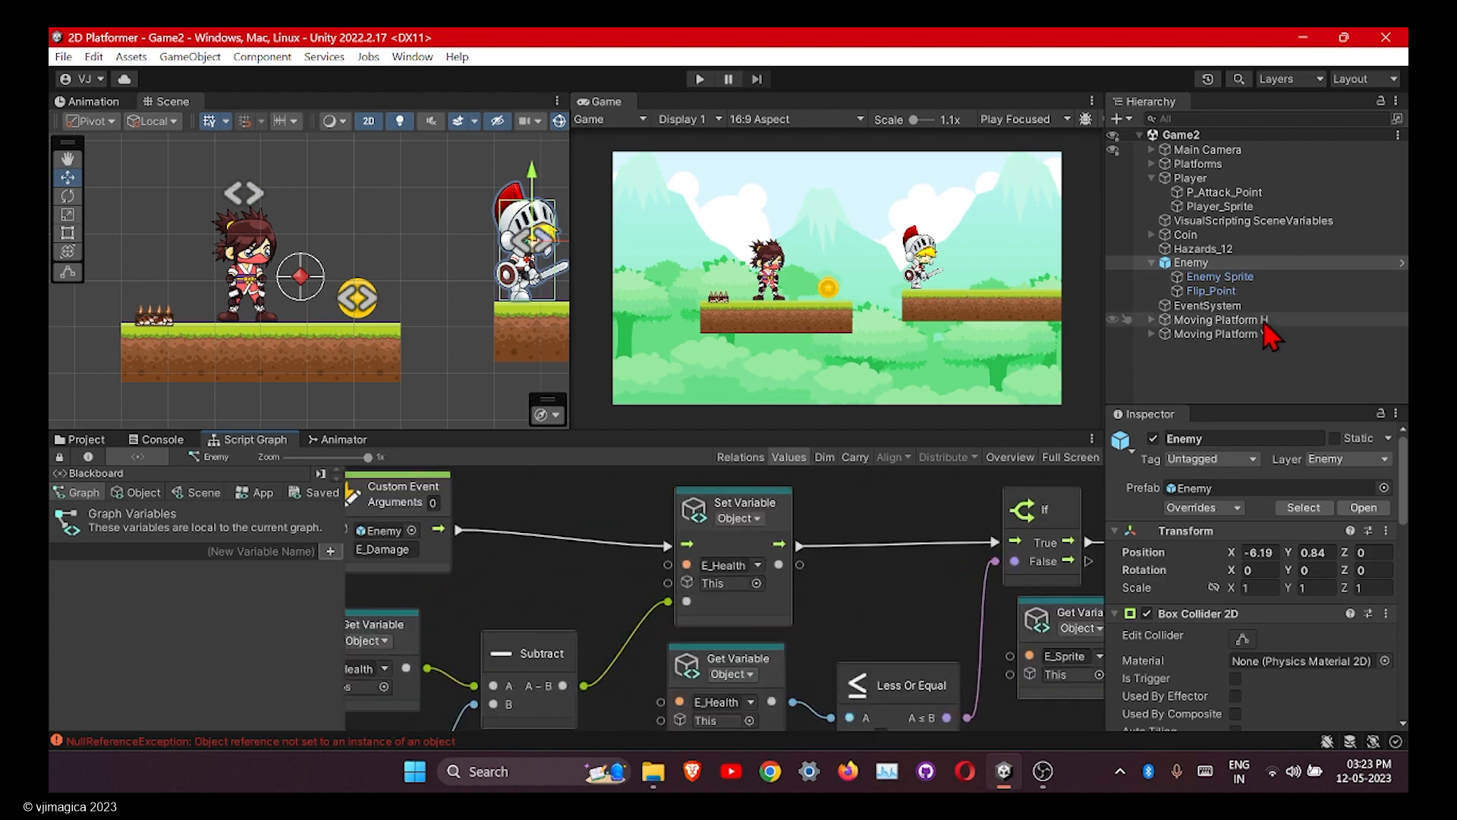
click(1188, 178)
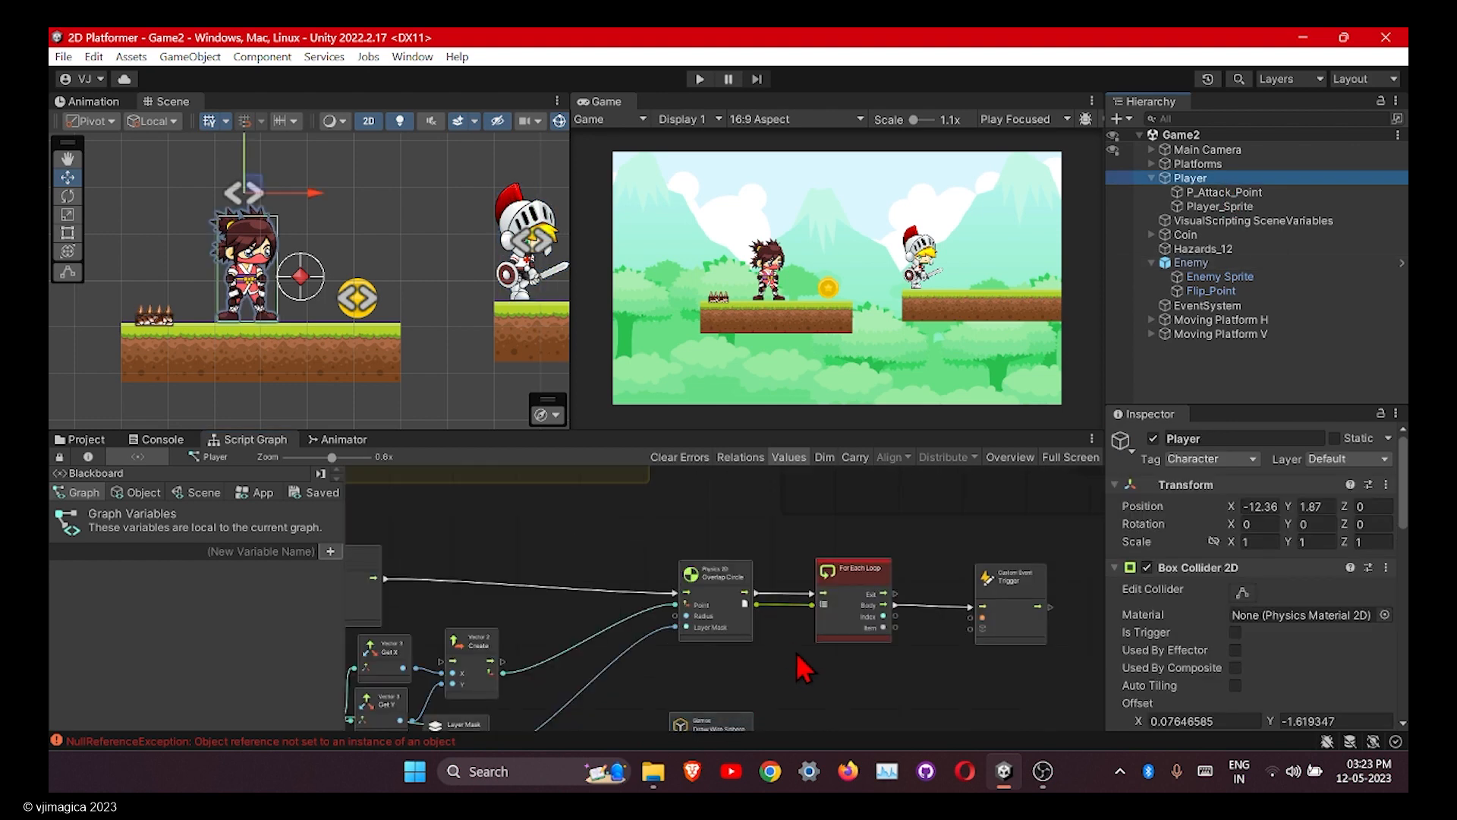
middle_drag(789, 658, 744, 627)
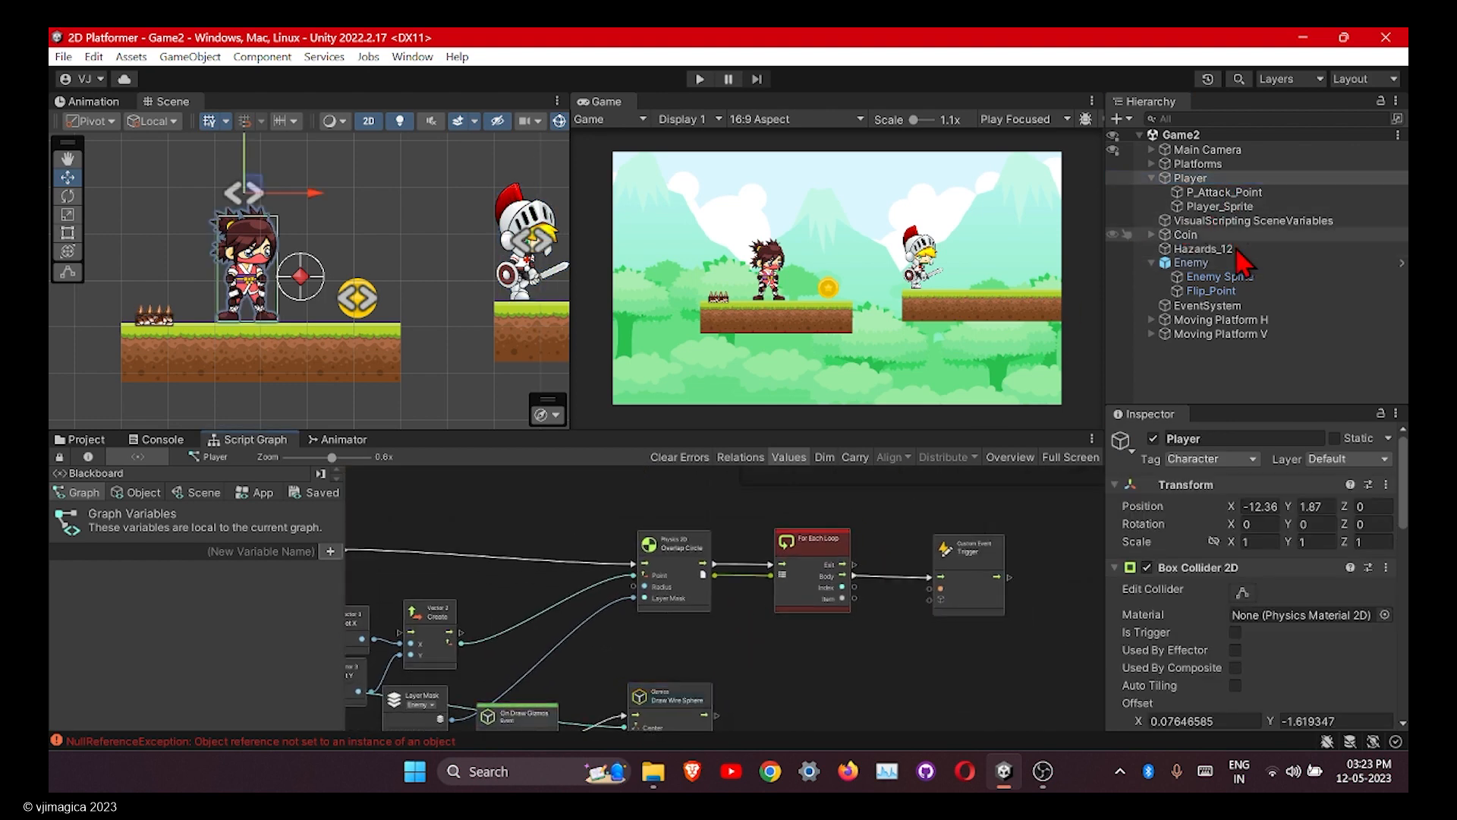
Add a This node to the Enemy graph, beneath the Rigidbody 2D Set Simulated node.
click(1198, 264)
scroll(747, 622, down, 1)
middle_drag(912, 604, 804, 591)
scroll(747, 622, down, 2)
scroll(835, 604, up, 3)
middle_drag(949, 609, 685, 632)
right_click(685, 633)
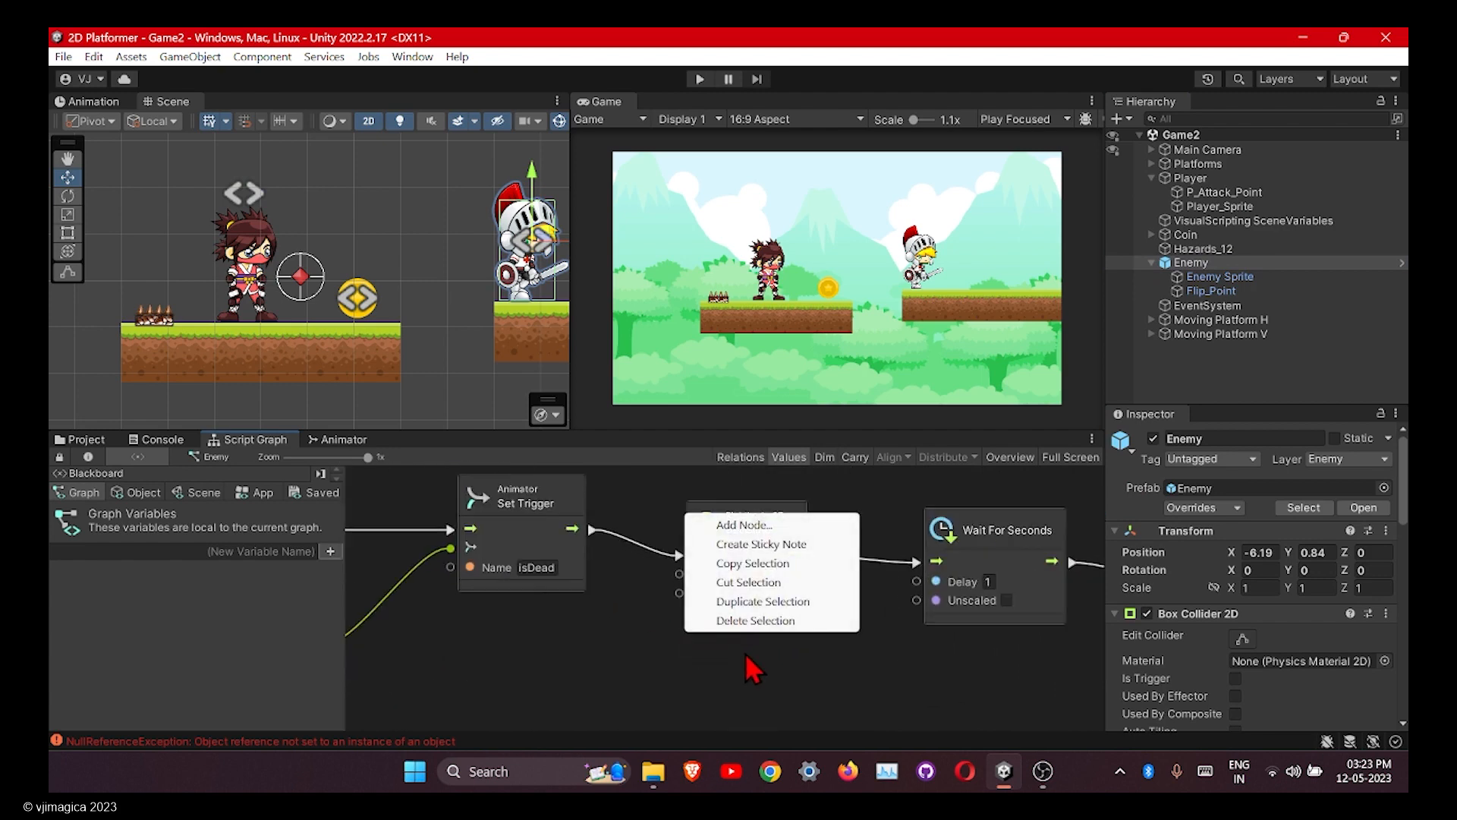
click(743, 525)
text(thi)
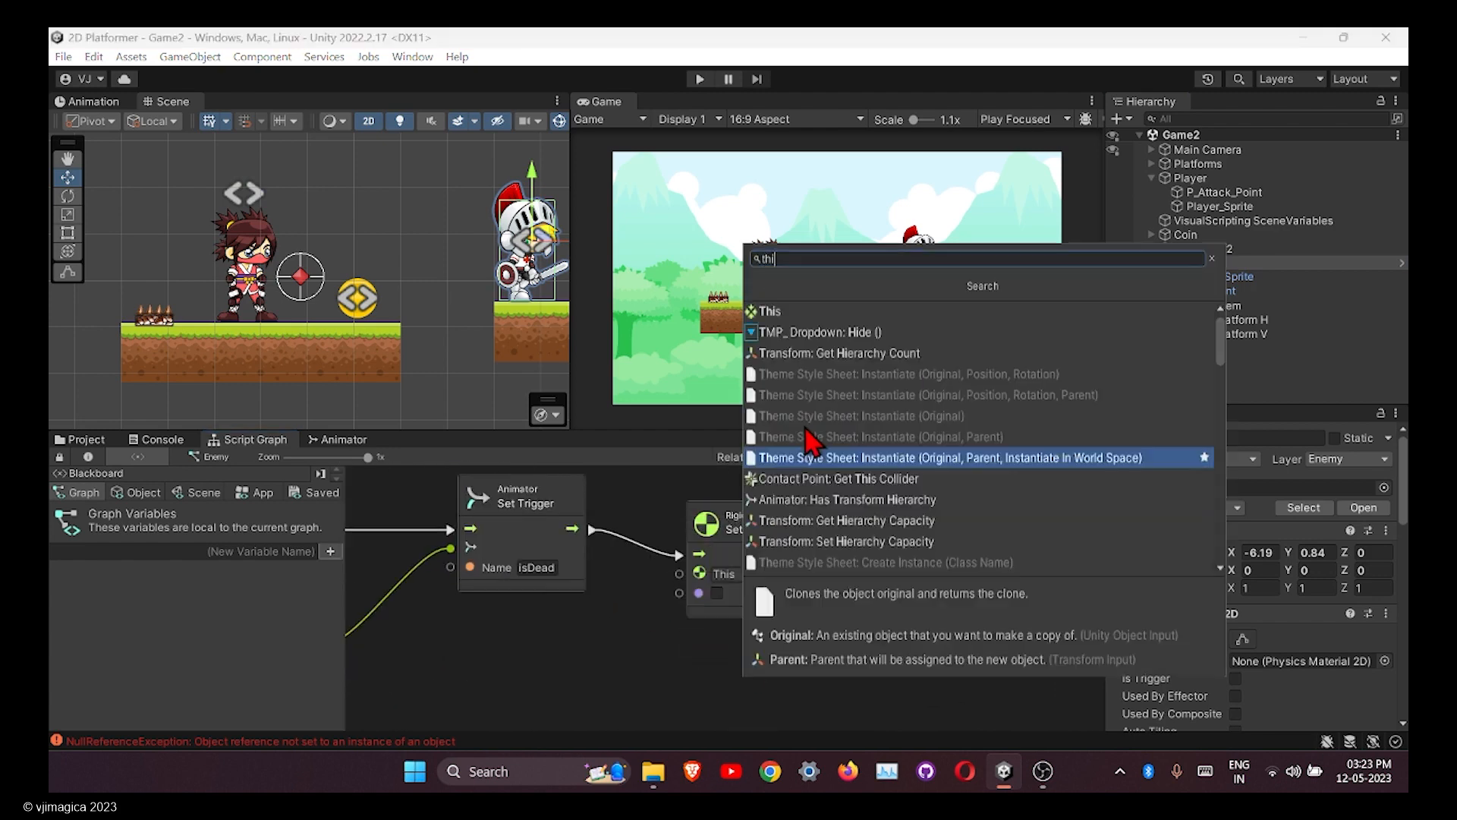
click(810, 313)
drag(799, 690, 808, 693)
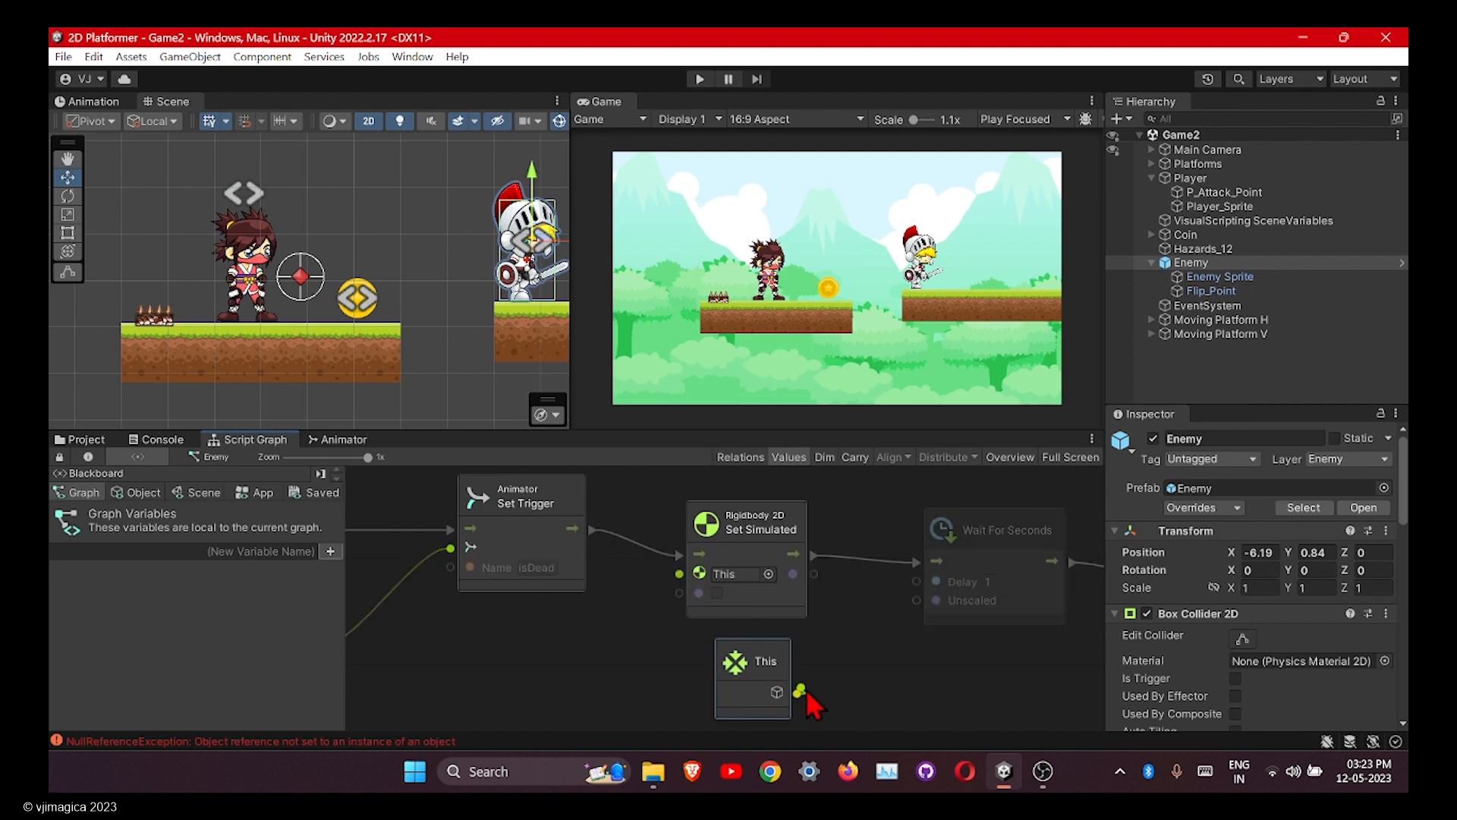
right_click(878, 616)
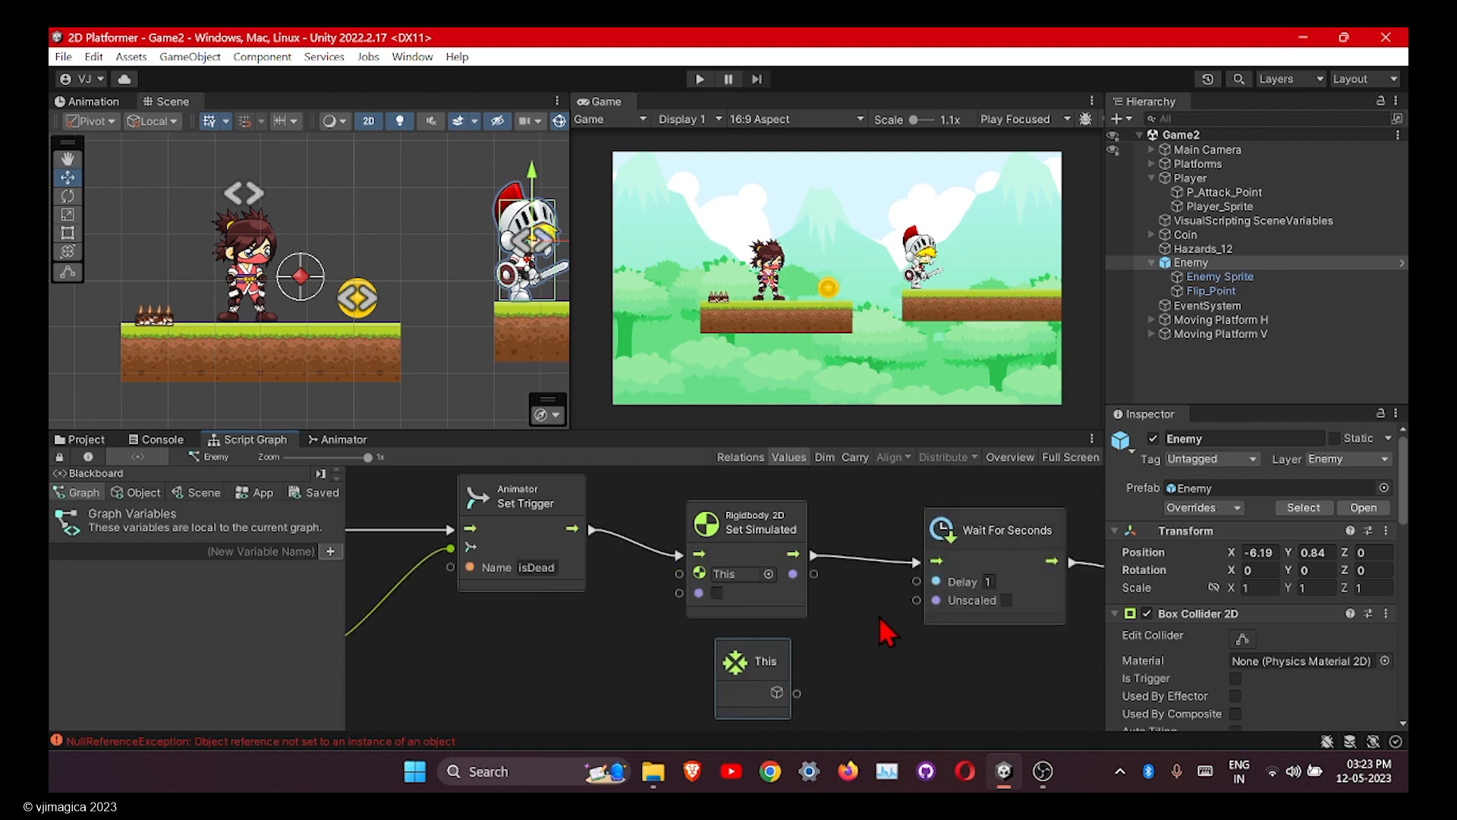
Move the This node beneath Wait For Seconds and connect its output to the Obj input of Game Object Destroy.
click(736, 660)
middle_drag(804, 659, 631, 650)
drag(589, 650, 973, 581)
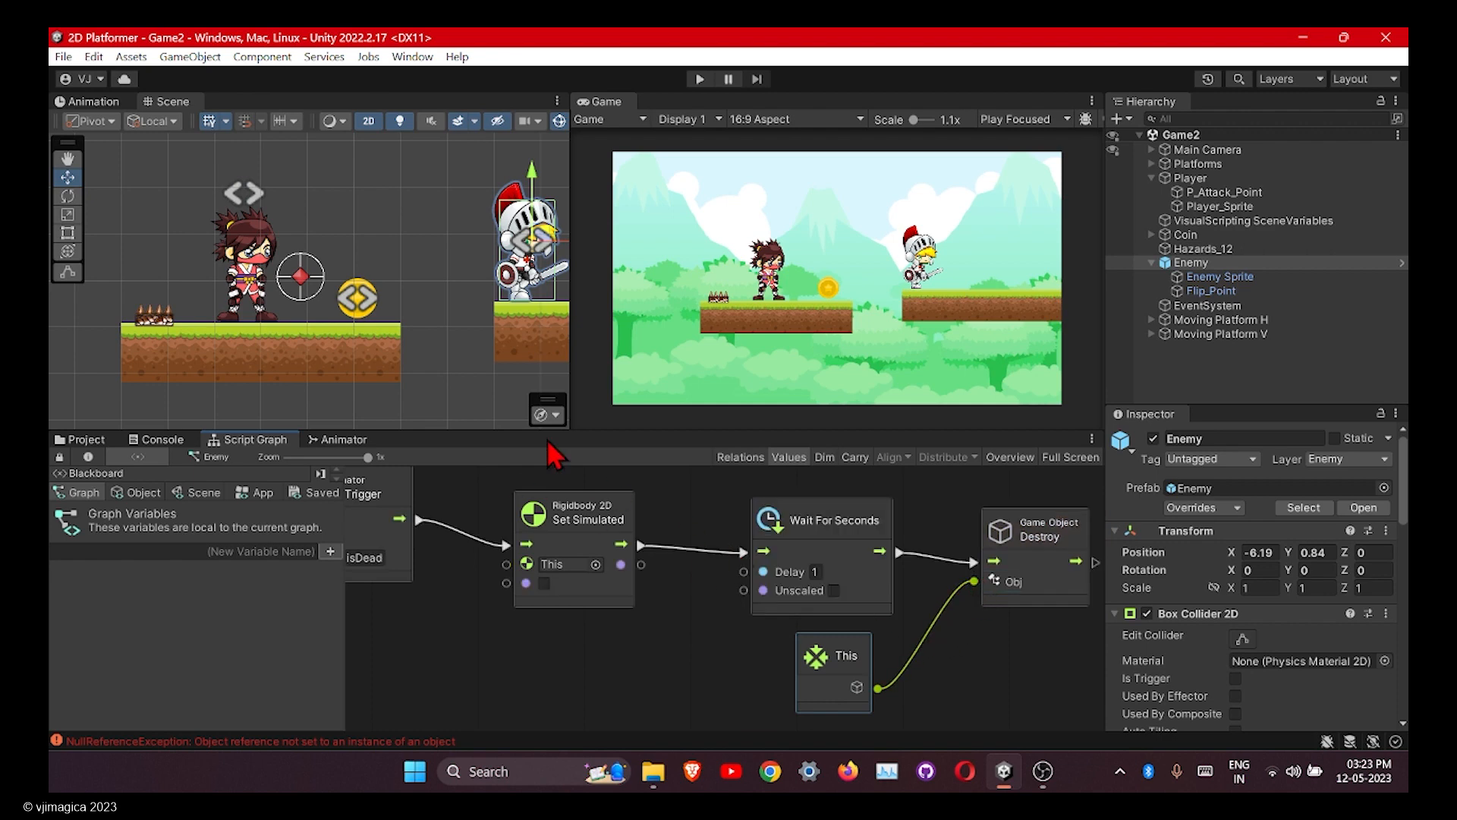
Run the game in a maximized Game view and jump the player across the gap to the enemy's platform.
double_click(608, 102)
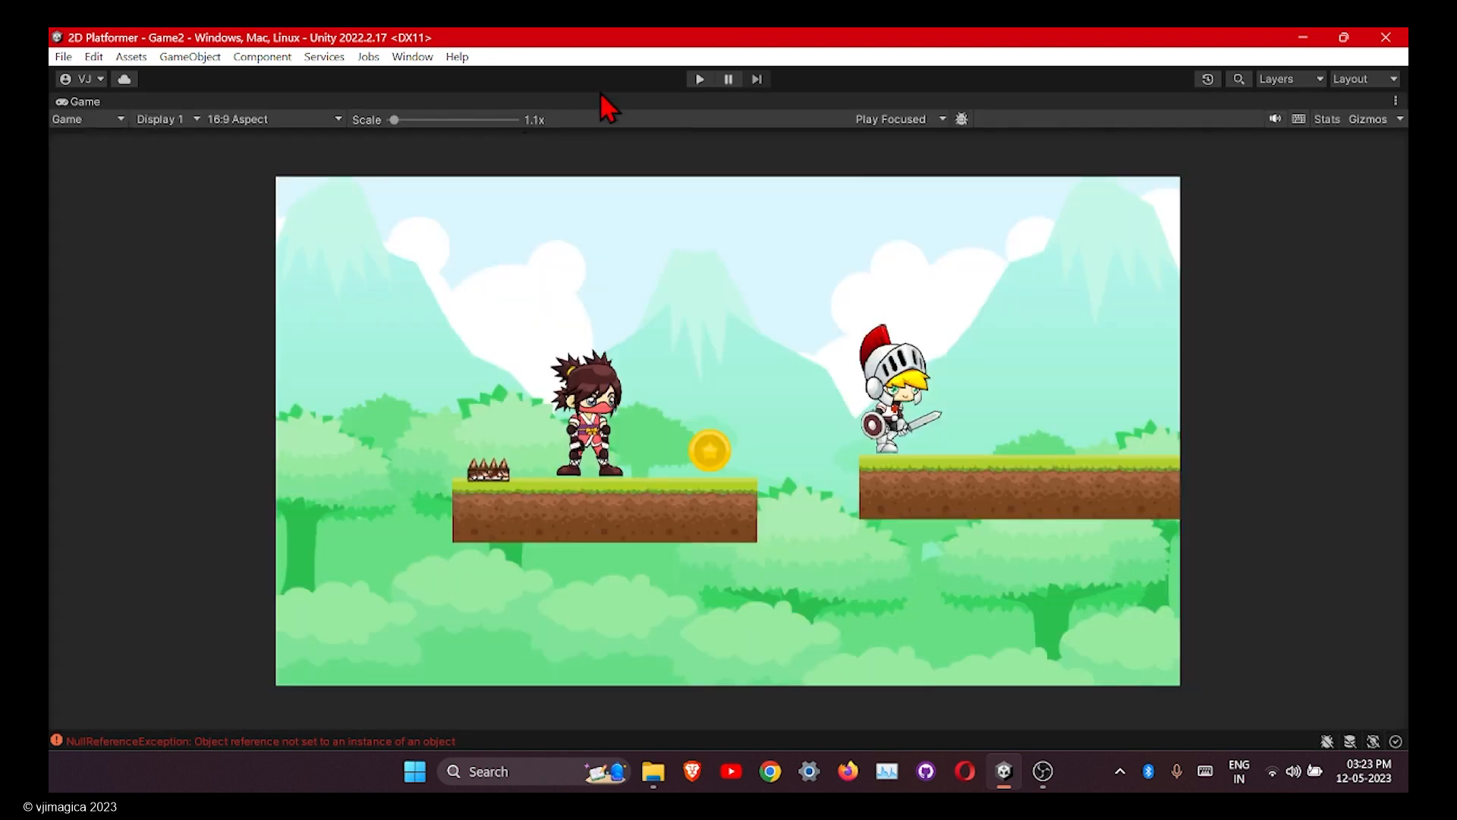
click(698, 80)
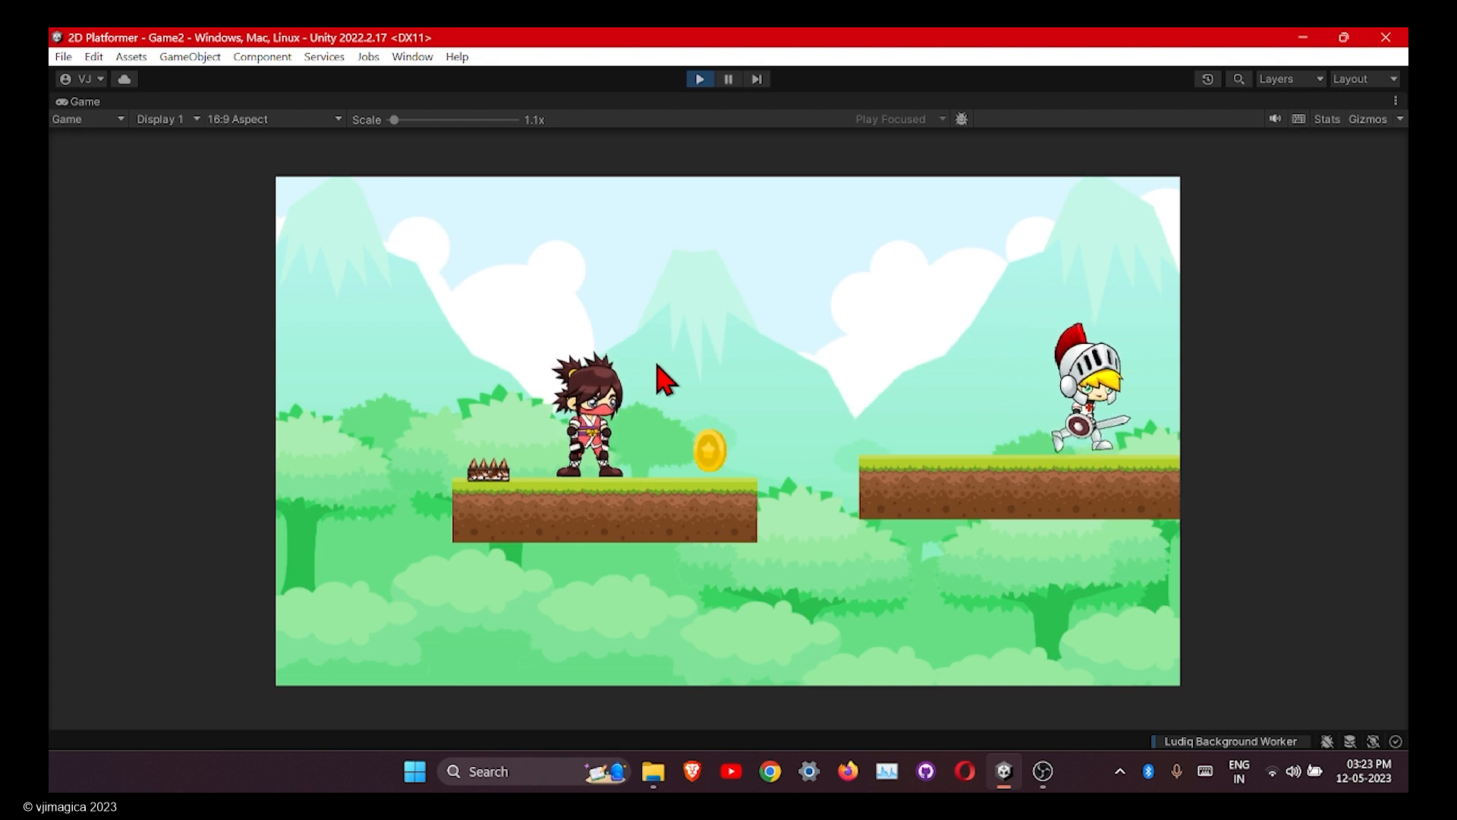
key(Right)
key(space)
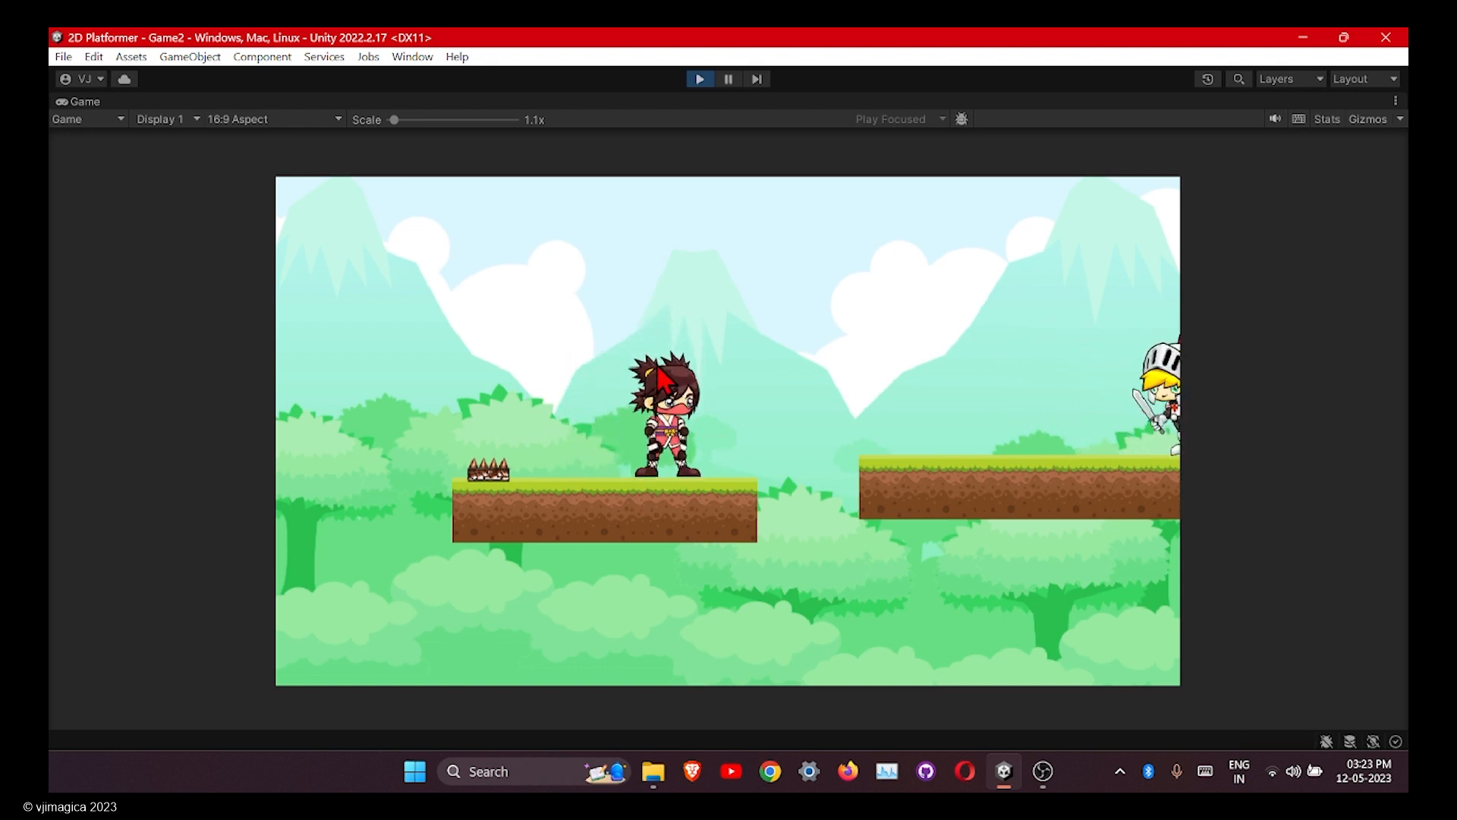
key(Right)
key(Left)
key(Right)
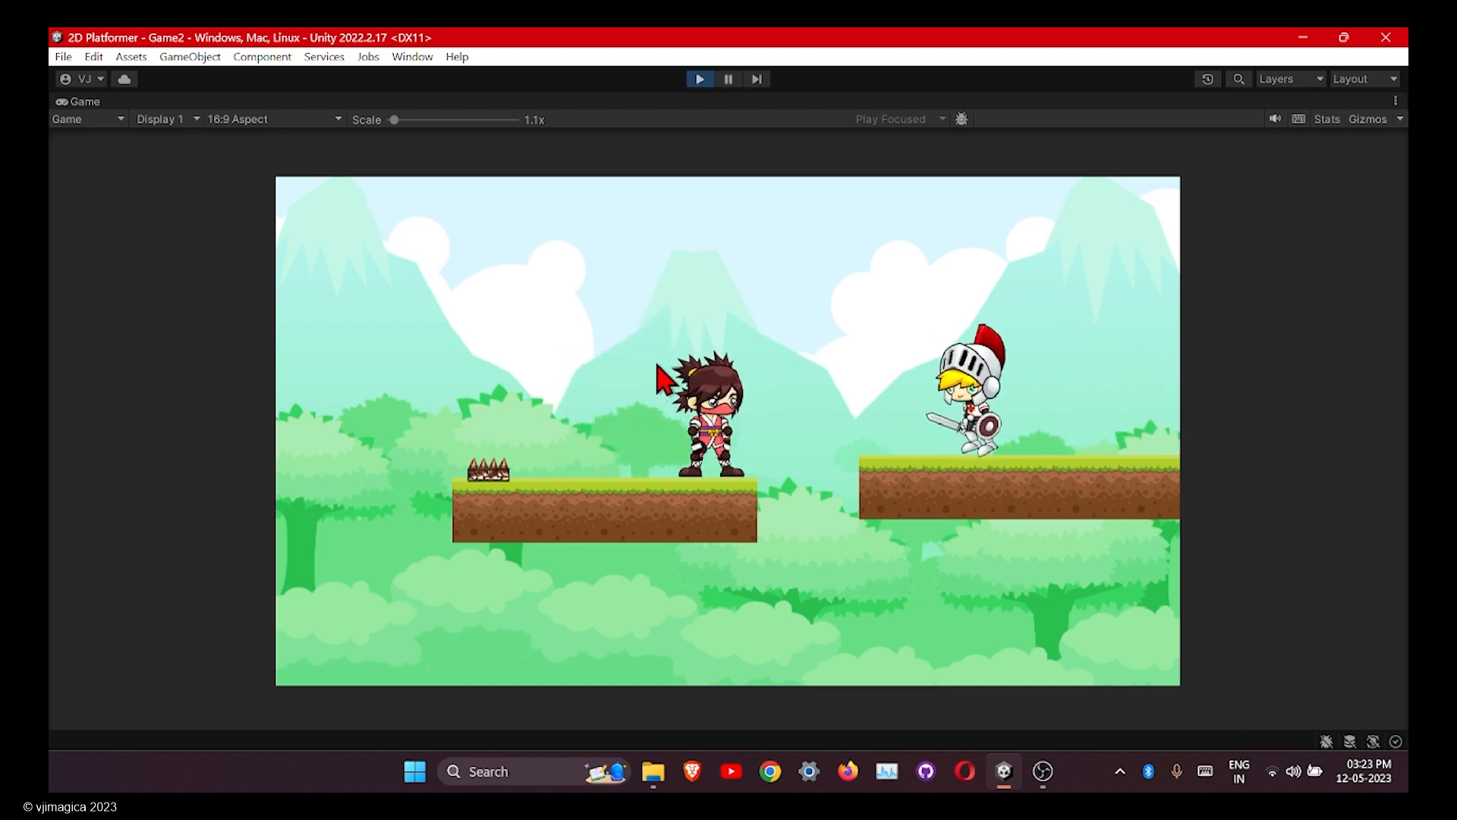
key(space)
key(Right)
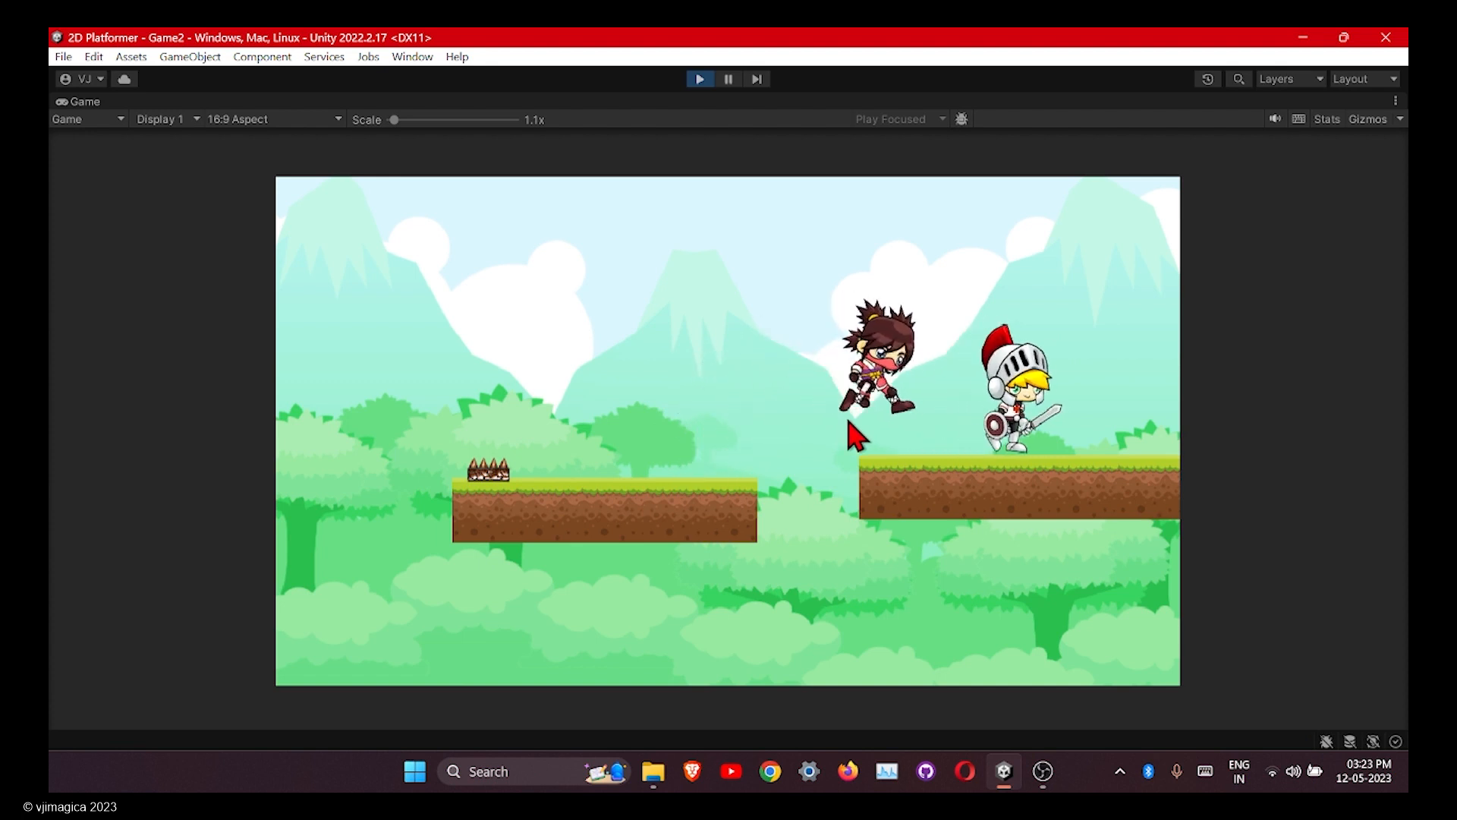
Attack the enemy with the player to test its death and delayed removal, and stop the playtest.
key(Right)
key(Left)
key(Right)
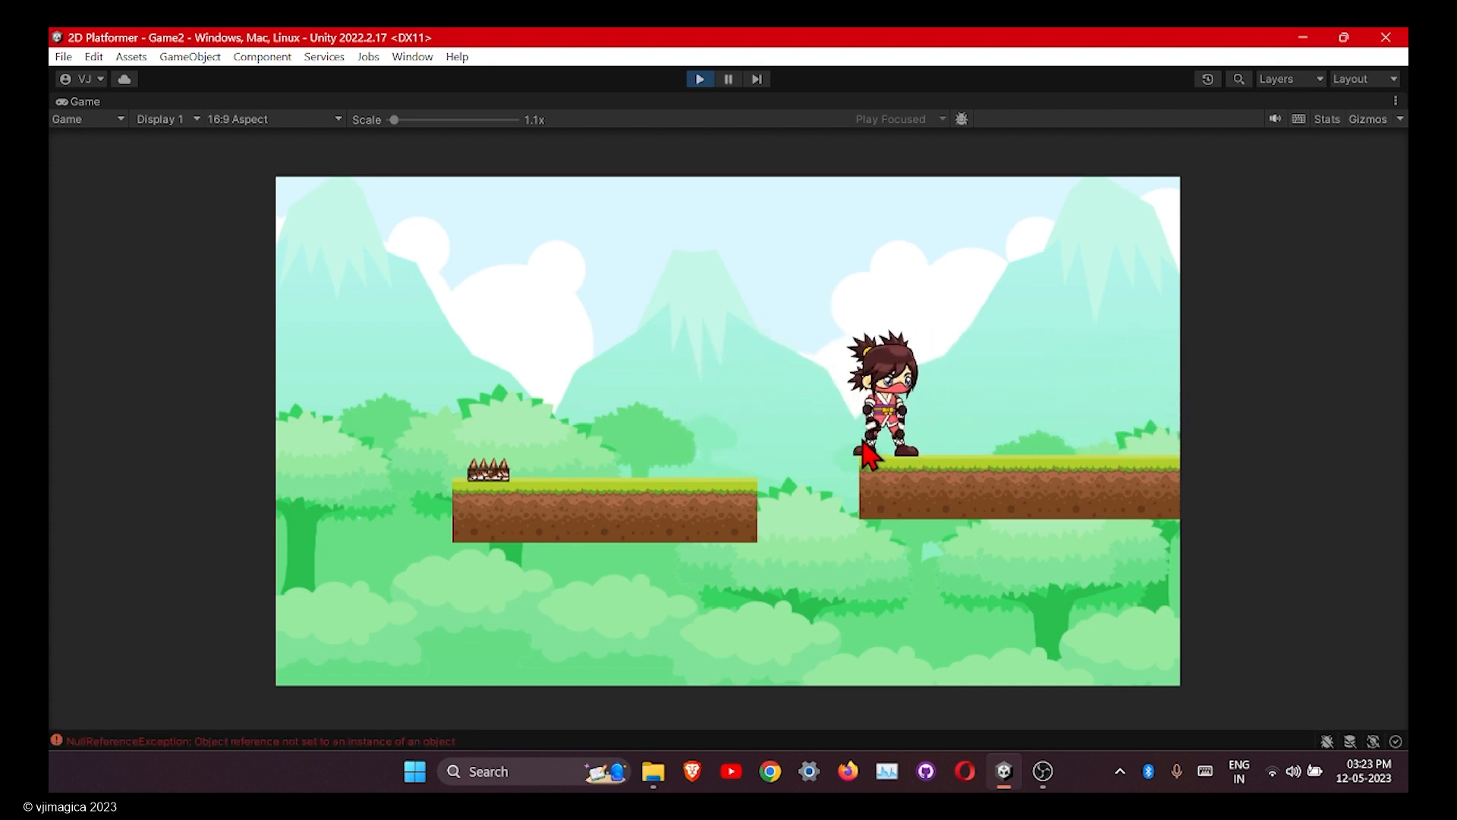
key(Right)
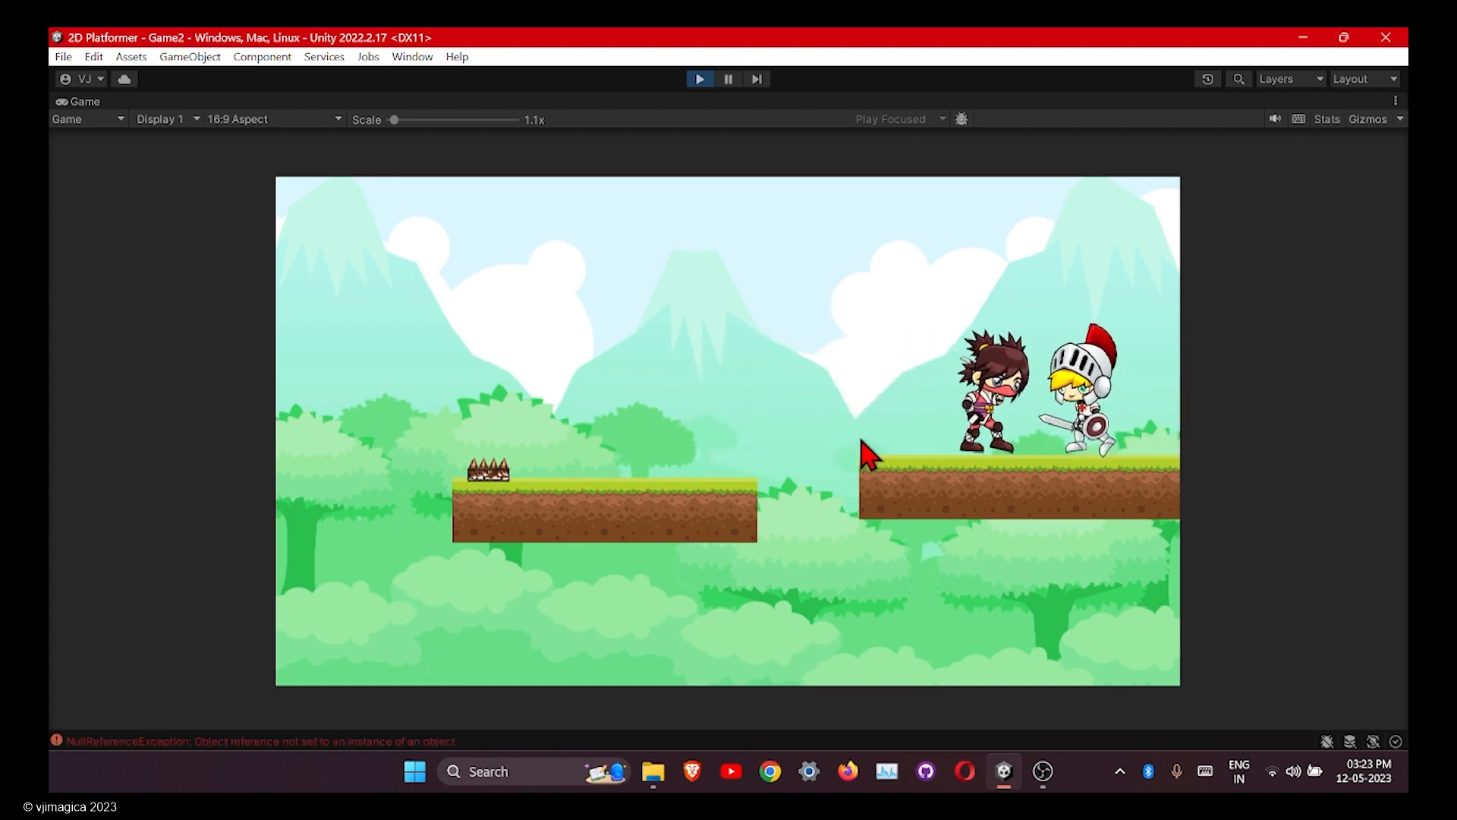
key(Left)
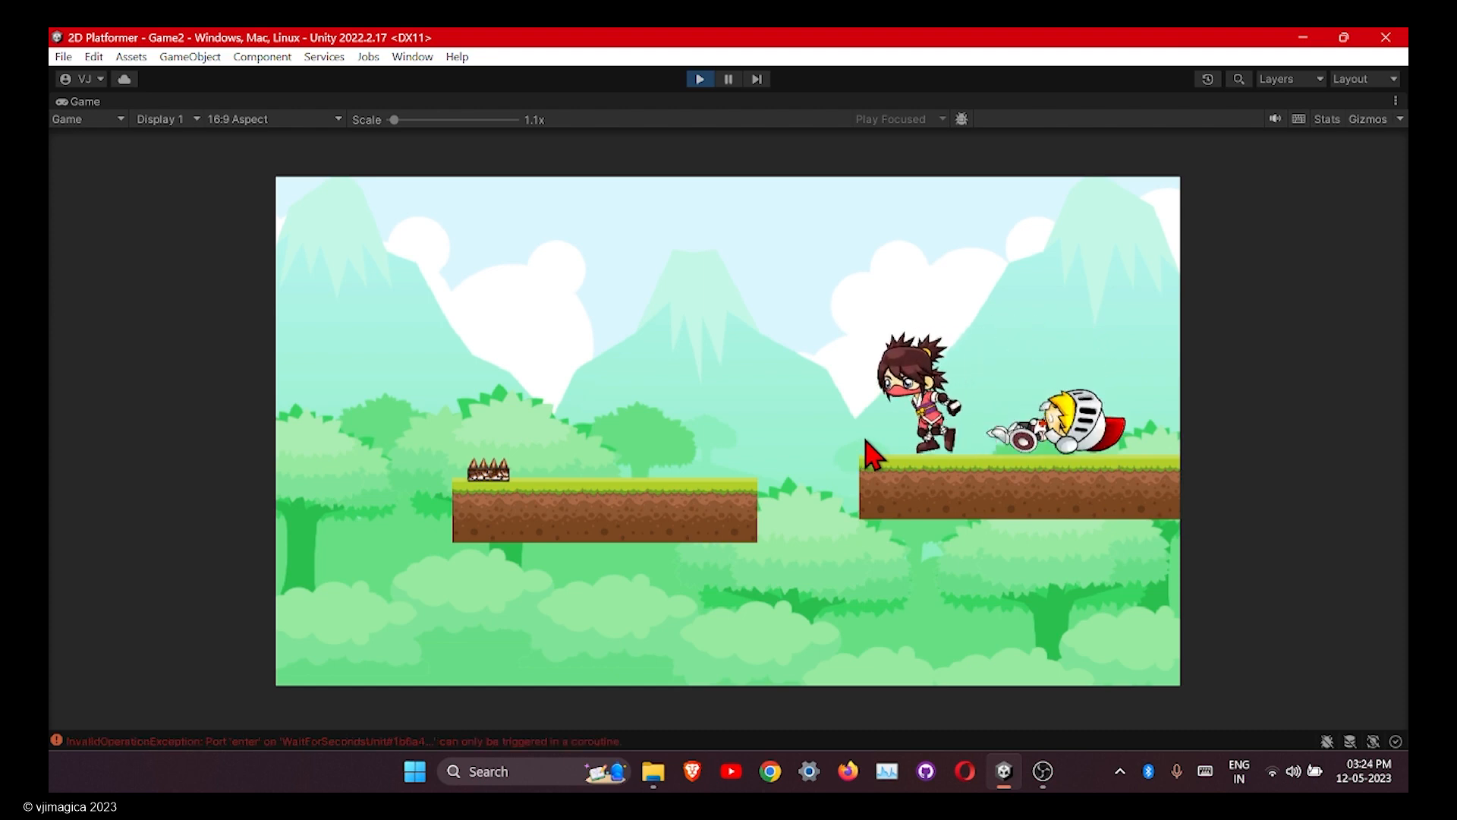
key(Right)
key(Right)
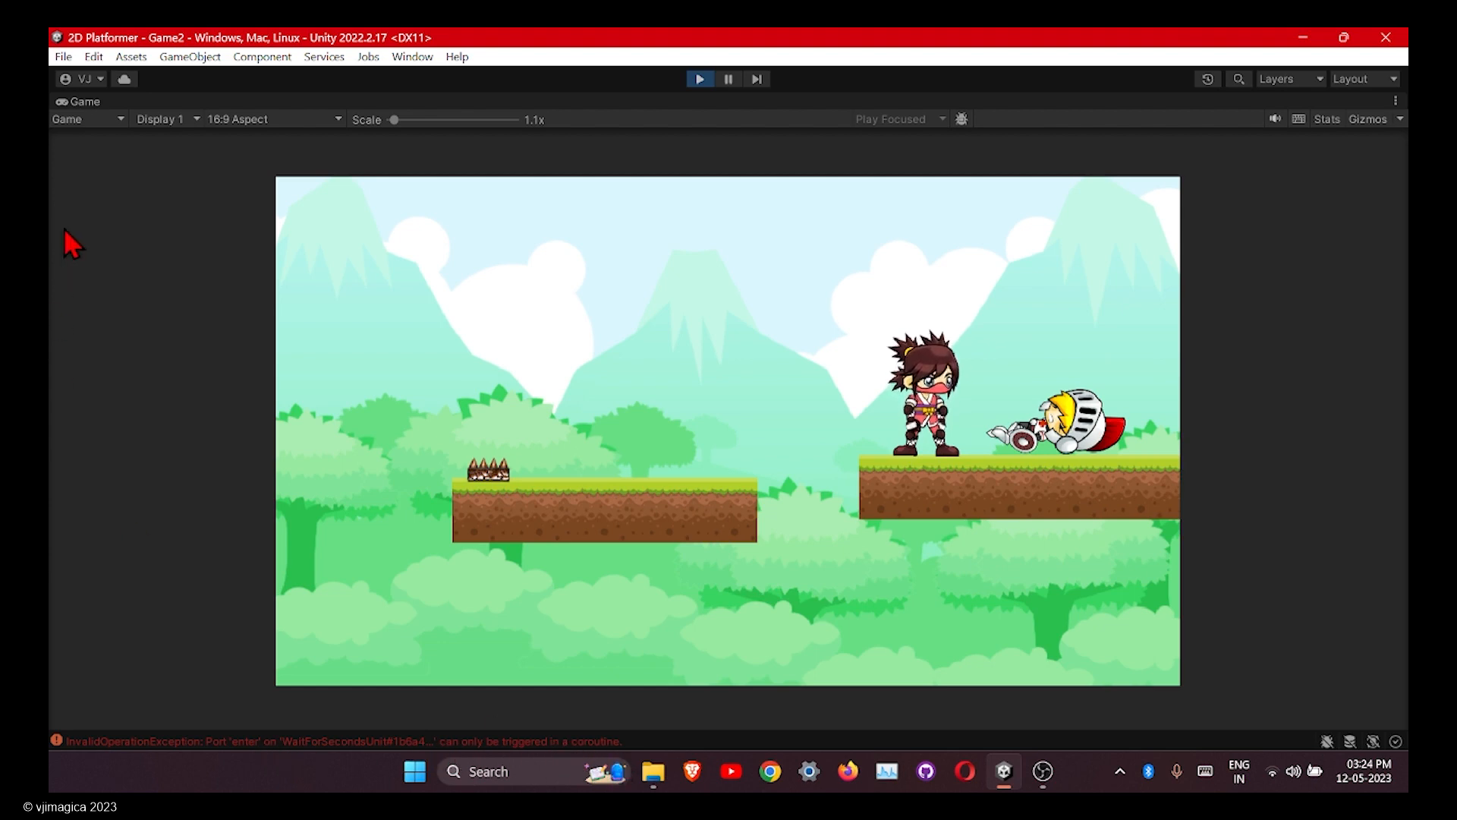
click(700, 79)
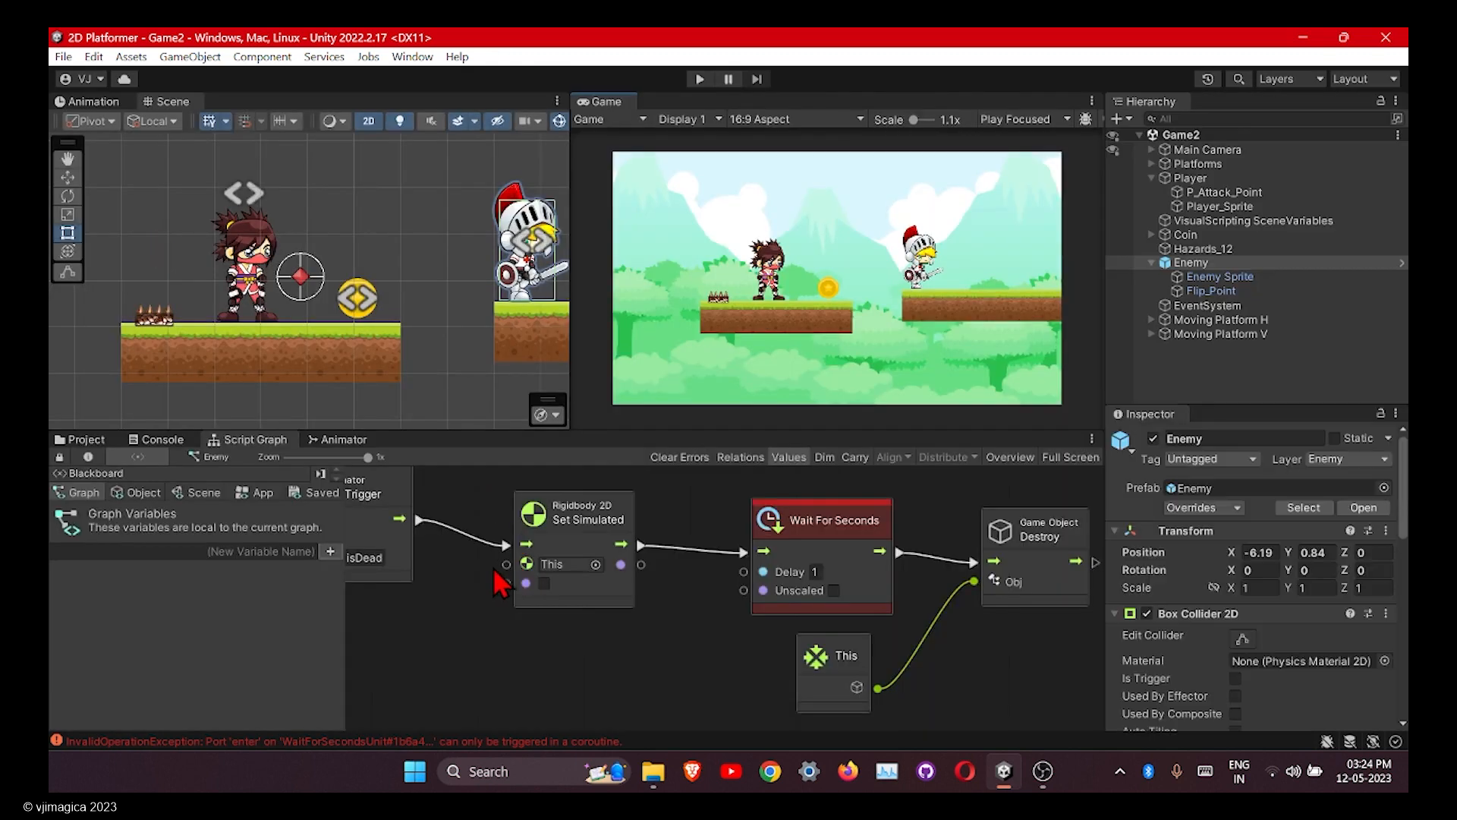
Enable Coroutine on the E_Damage Custom Event node in the Enemy graph.
middle_drag(427, 584, 709, 653)
ctrl+scroll(628, 594, down, 5)
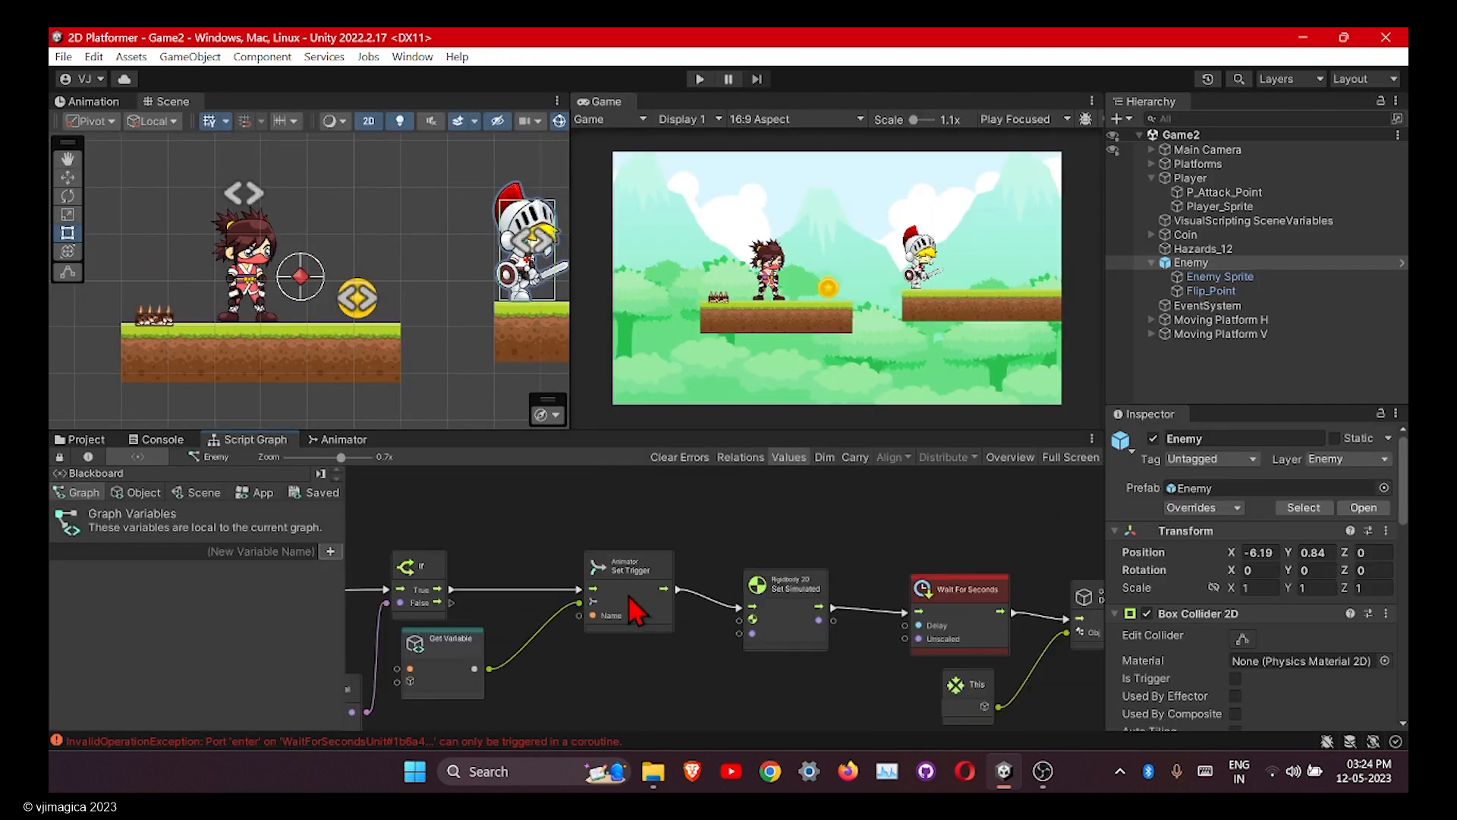
middle_drag(582, 592, 887, 618)
ctrl+scroll(466, 613, up, 4)
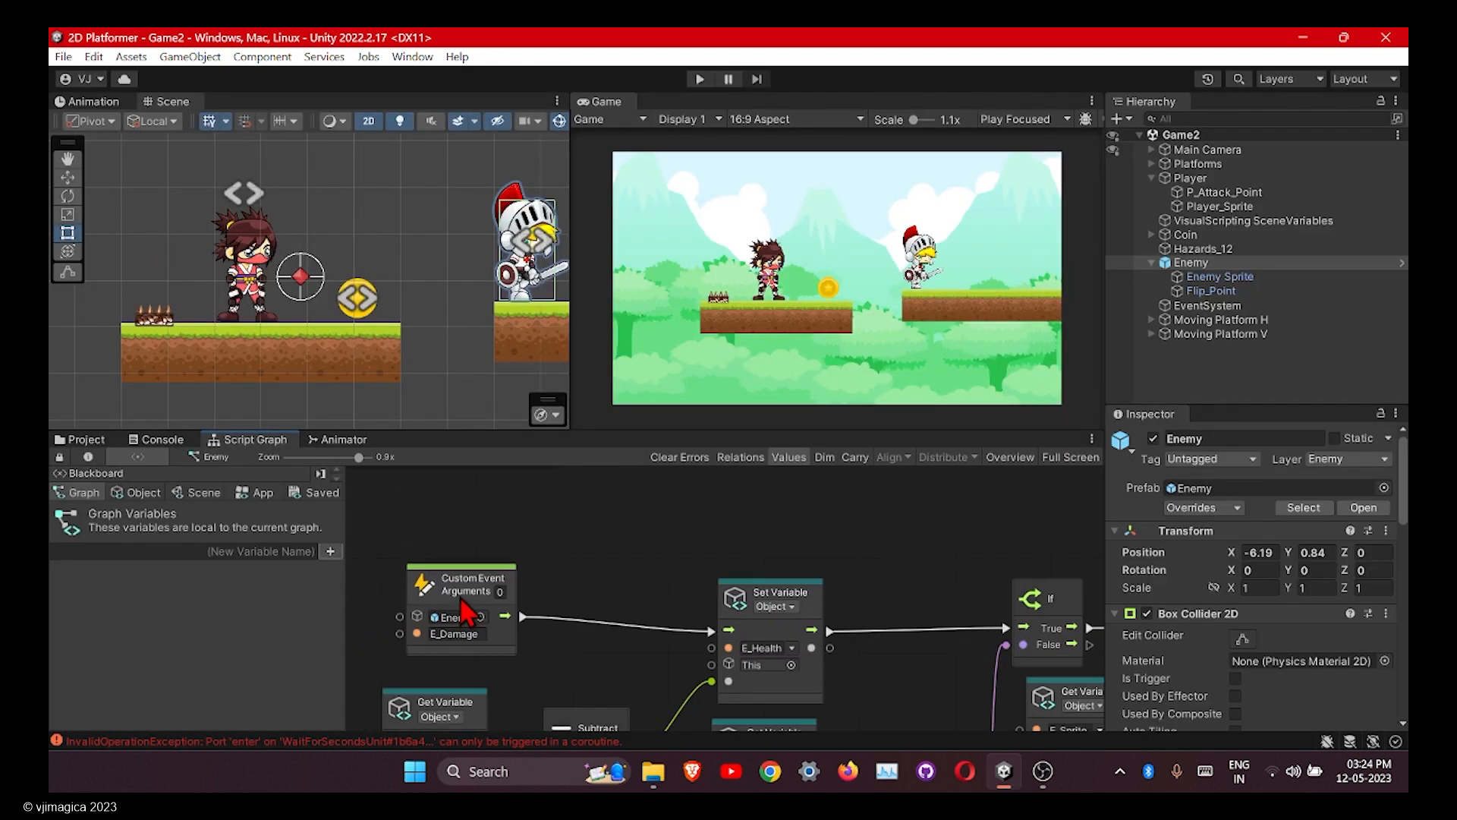
click(105, 460)
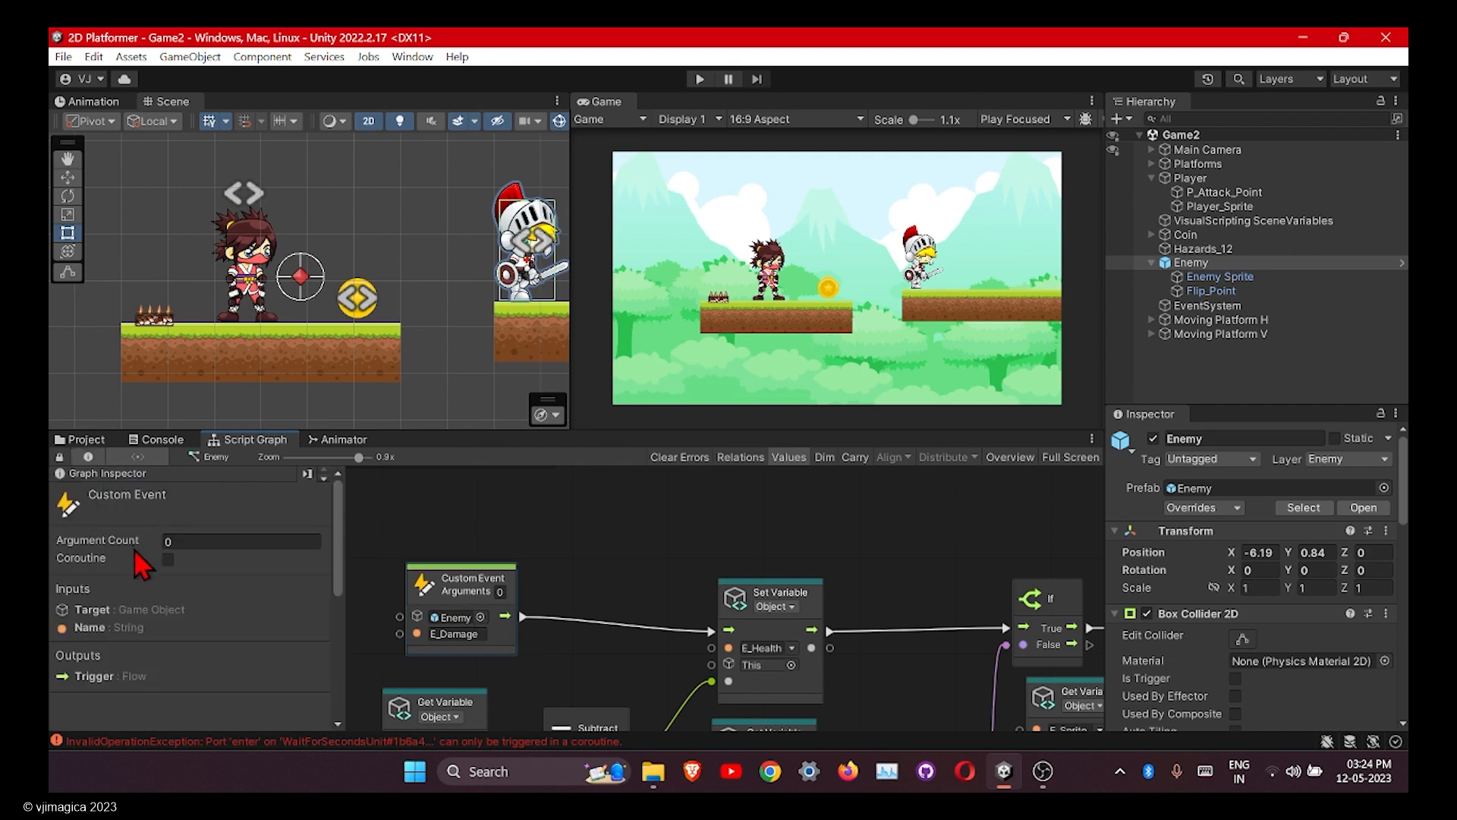
click(168, 559)
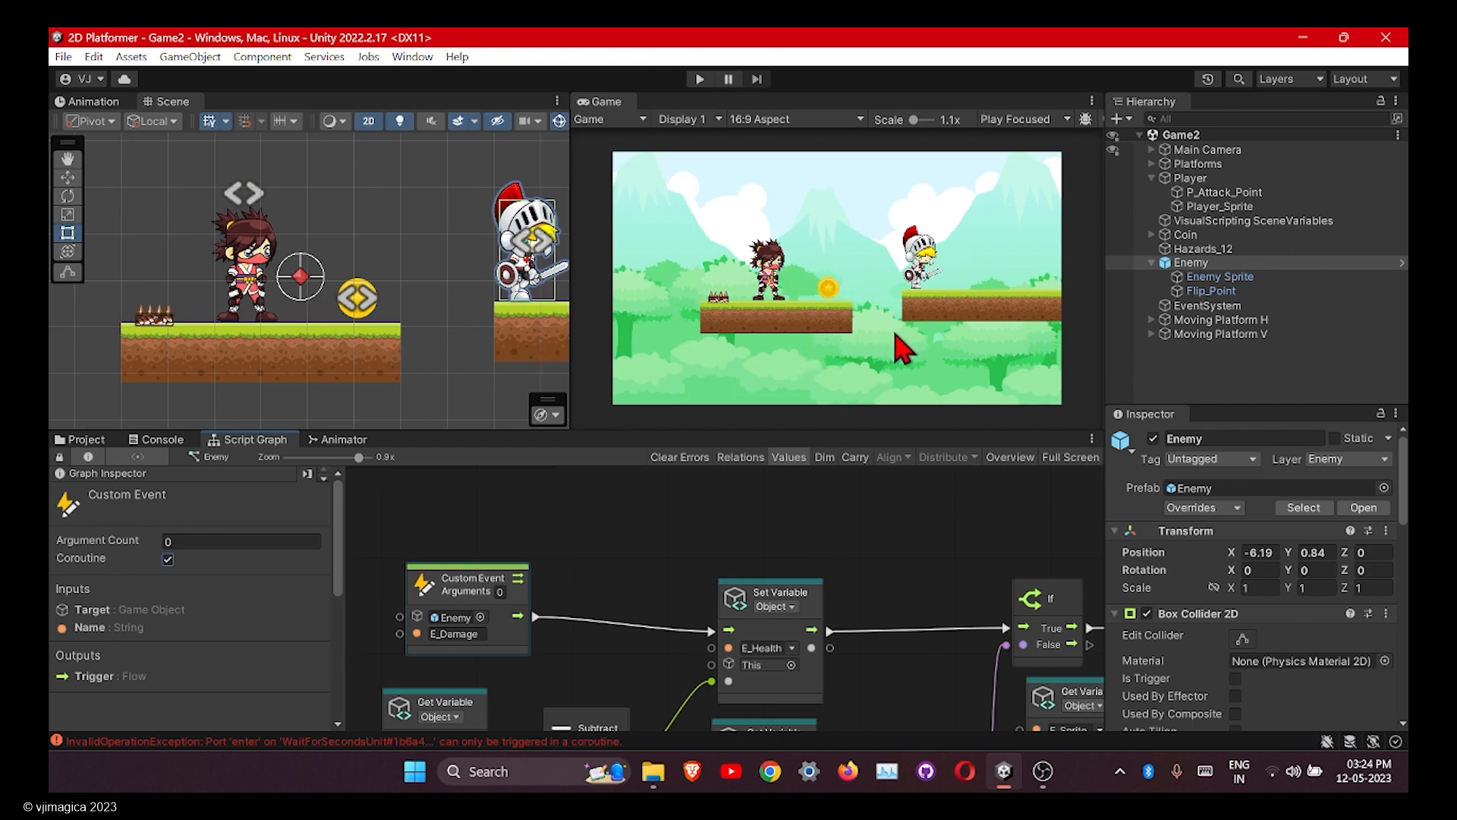
middle_drag(815, 619, 672, 554)
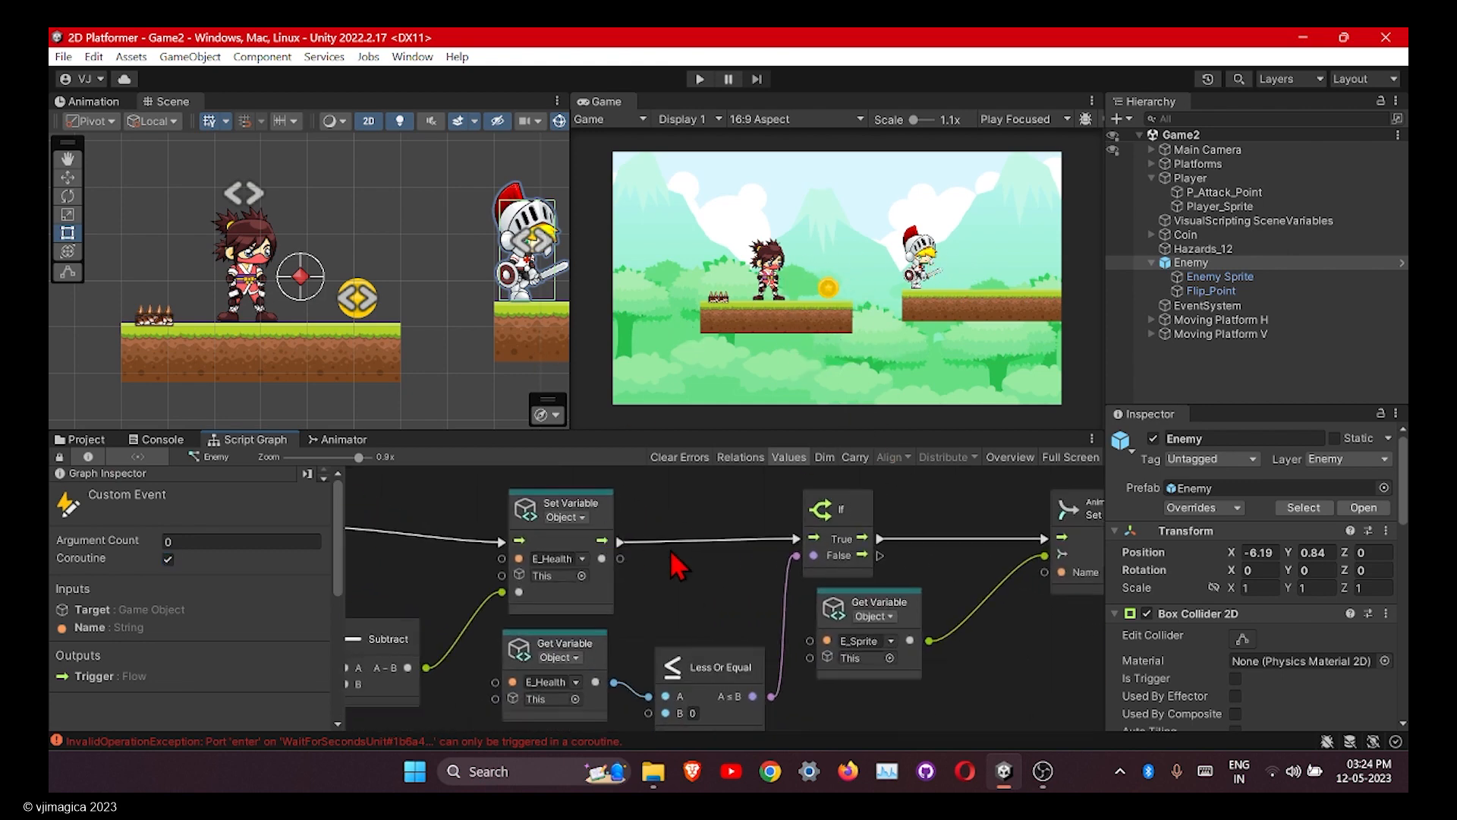